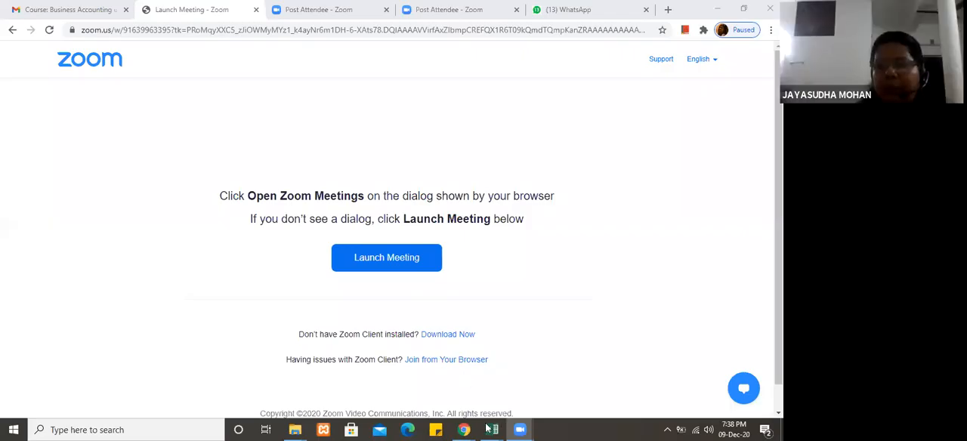
Step: Switch to Excel and bring up the Basic Functions workbook on its IF sheet
{"action": "mouse_move", "coordinate": [490, 429]}
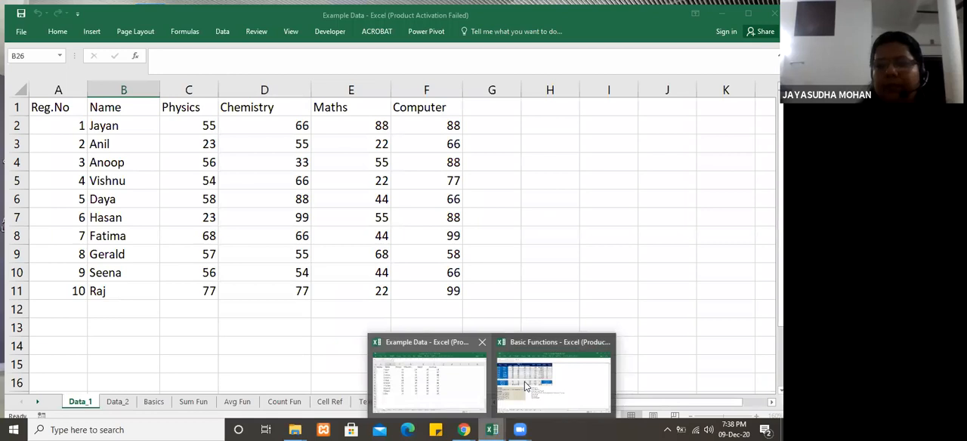
{"action": "mouse_move", "coordinate": [524, 381]}
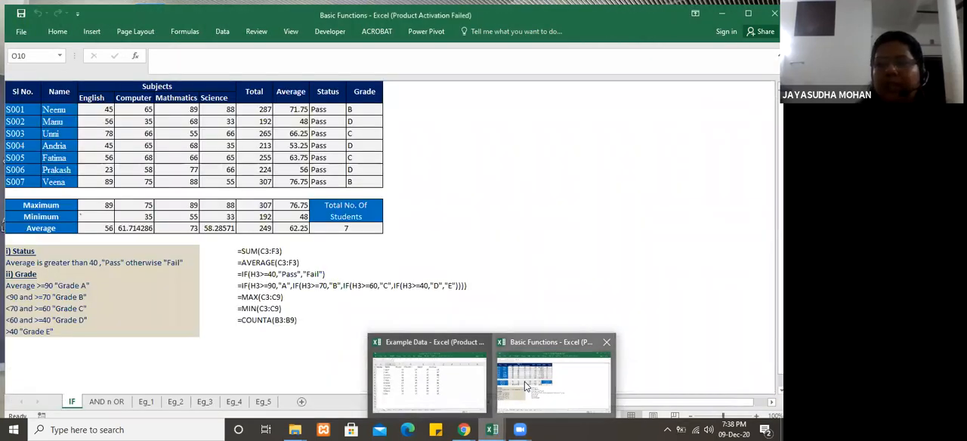
{"action": "left_click", "coordinate": [524, 381]}
{"action": "left_click", "coordinate": [498, 325]}
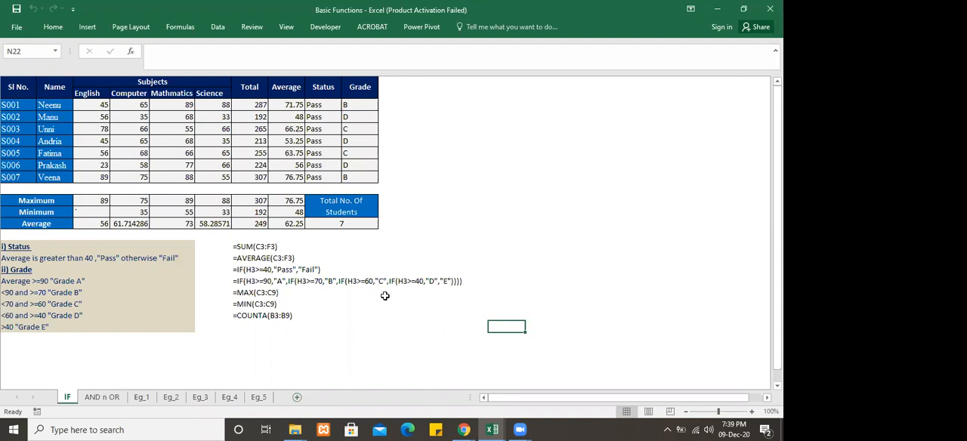
{"action": "left_click", "coordinate": [294, 369]}
{"action": "left_click", "coordinate": [232, 350]}
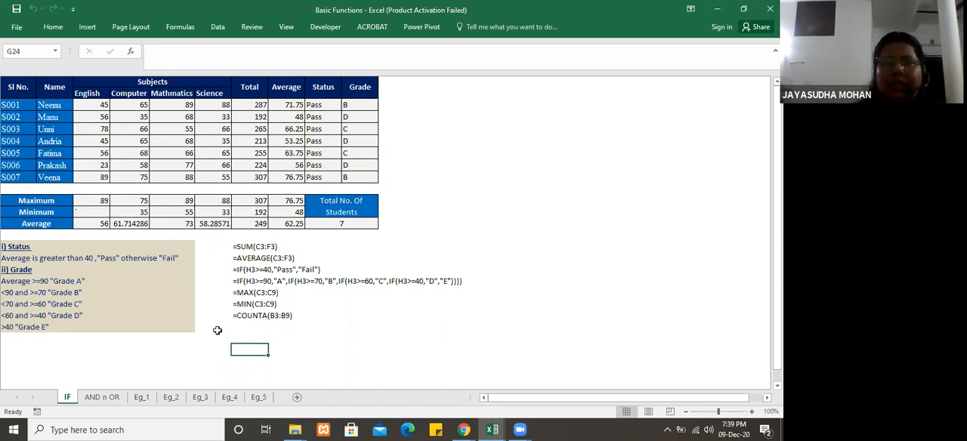
Step: Create a new blank workbook
{"action": "left_click", "coordinate": [492, 429]}
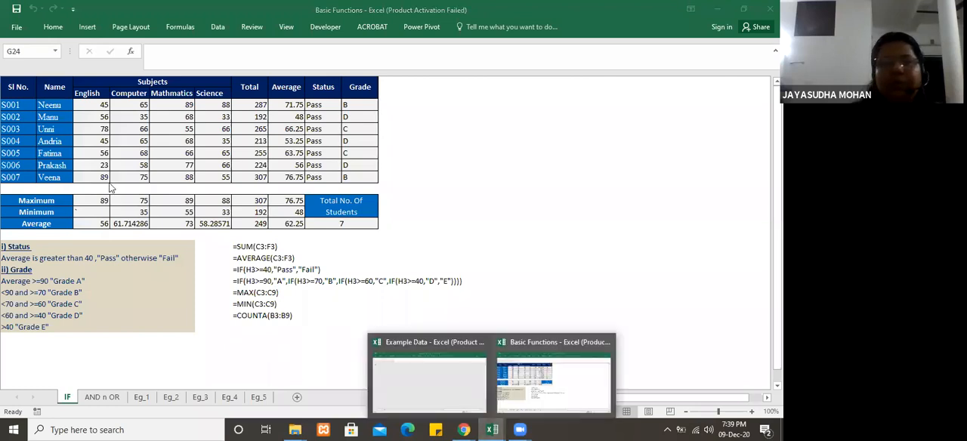
{"action": "left_click", "coordinate": [18, 27]}
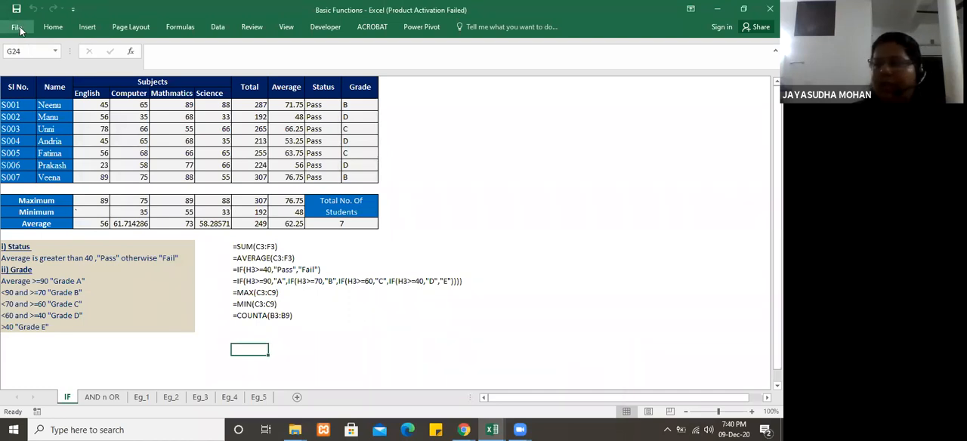
{"action": "left_click", "coordinate": [19, 28]}
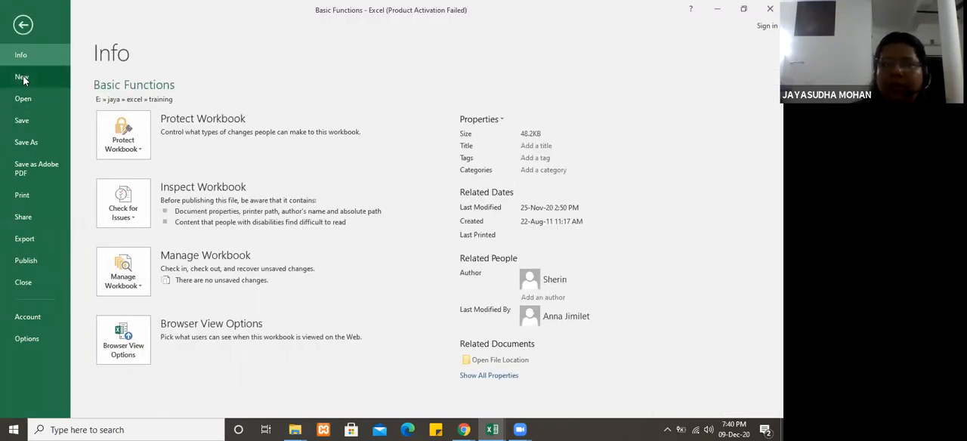
{"action": "left_click", "coordinate": [22, 78]}
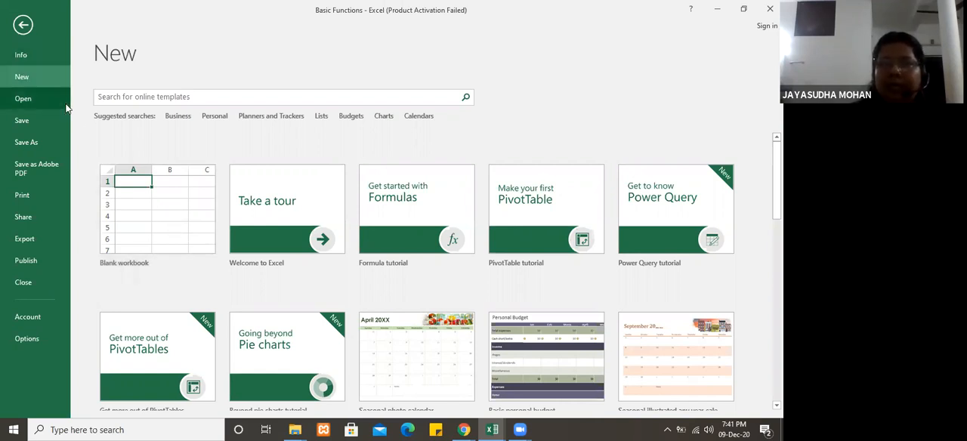
{"action": "left_click", "coordinate": [139, 230]}
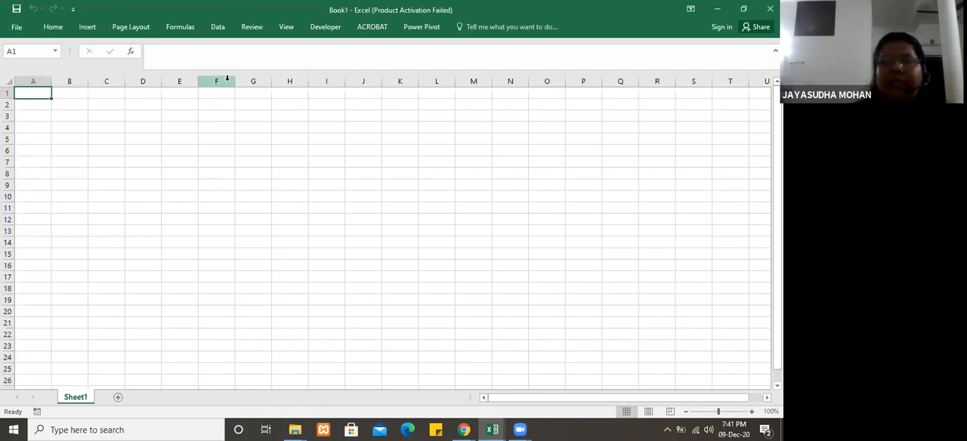
Step: Examine the empty grid by selecting columns A to G in turn, the first rows, and single cells such as C11, C9 and D9
{"action": "left_click", "coordinate": [34, 79]}
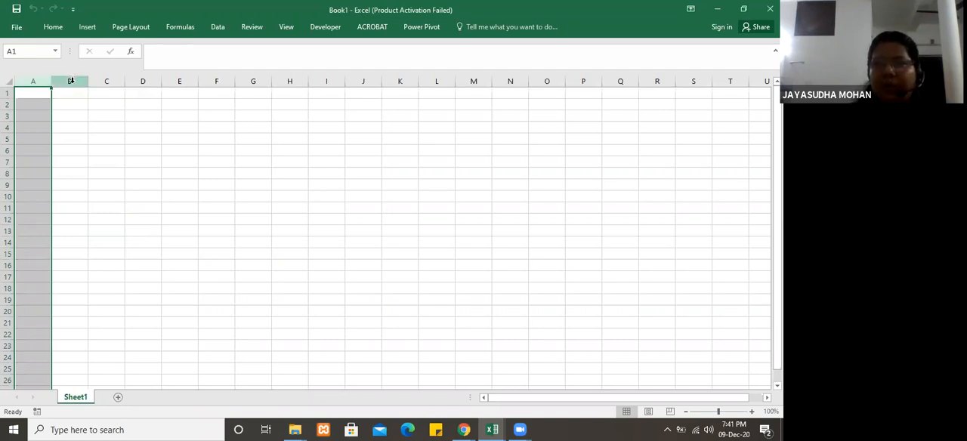
{"action": "left_click", "coordinate": [69, 79]}
{"action": "left_click", "coordinate": [106, 81]}
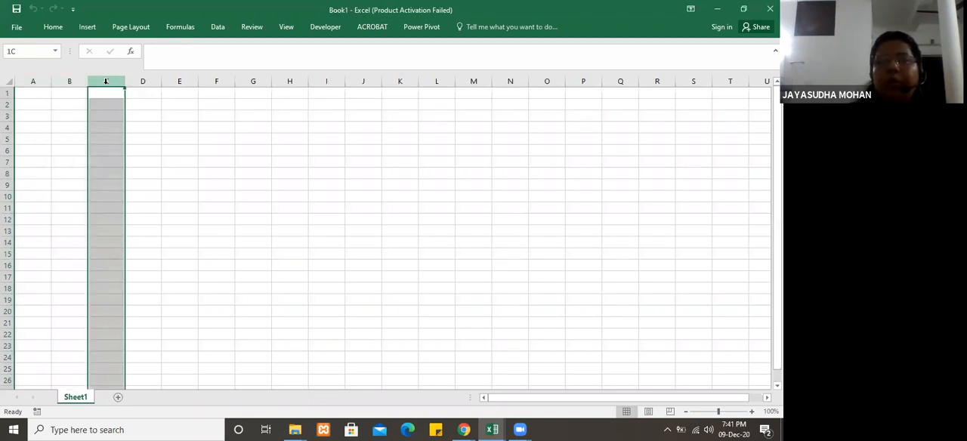
{"action": "left_click", "coordinate": [149, 81]}
{"action": "left_click", "coordinate": [184, 80]}
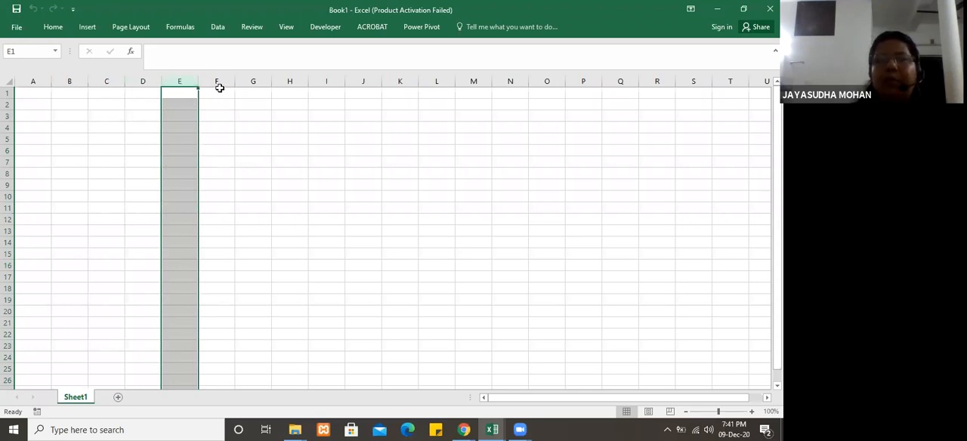
{"action": "left_click", "coordinate": [218, 80]}
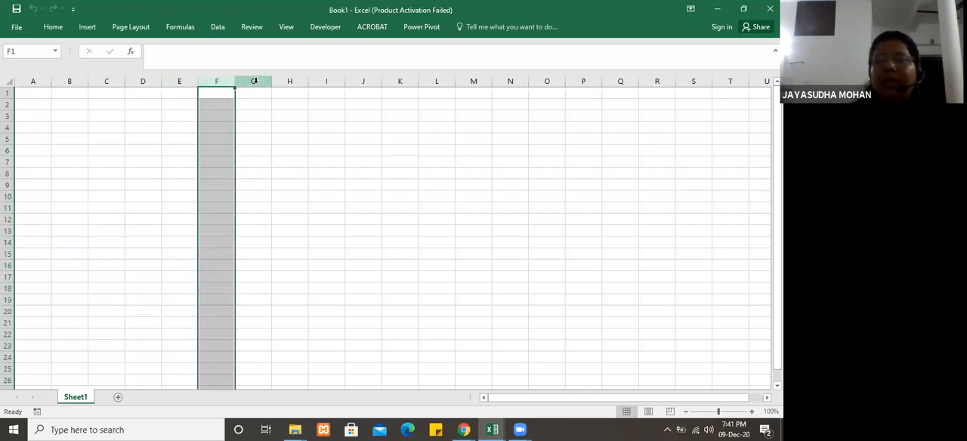
{"action": "left_click", "coordinate": [253, 81]}
{"action": "left_click", "coordinate": [294, 89]}
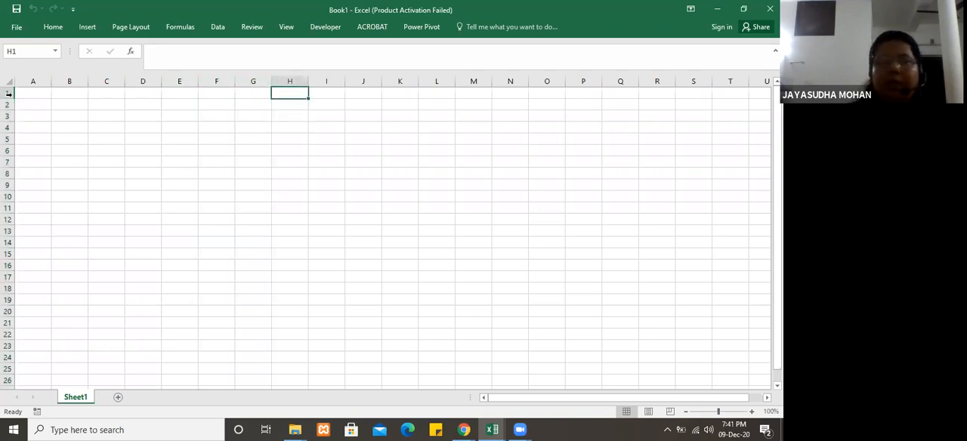
{"action": "left_click_drag", "start_coordinate": [9, 92], "coordinate": [15, 126]}
{"action": "left_click", "coordinate": [113, 206]}
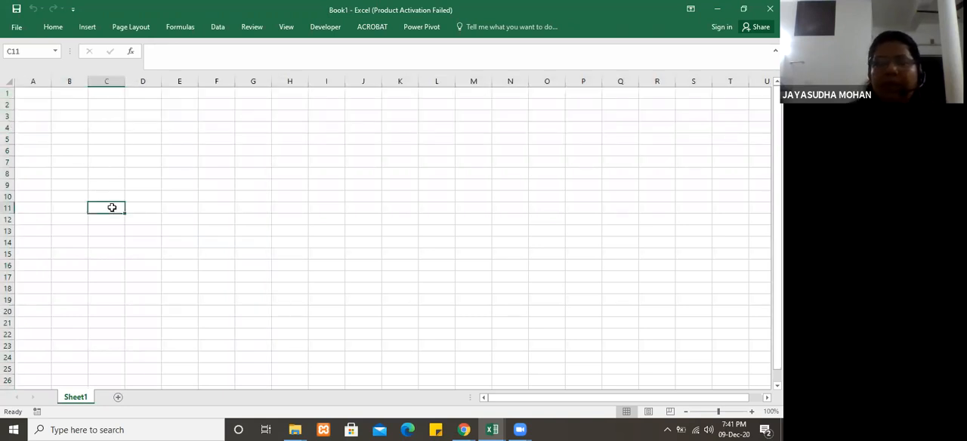
{"action": "left_click", "coordinate": [112, 185]}
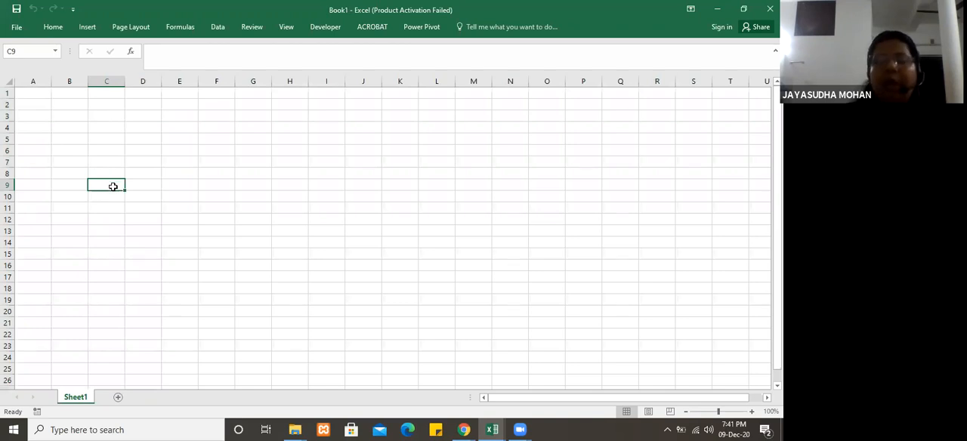
{"action": "left_click", "coordinate": [143, 186]}
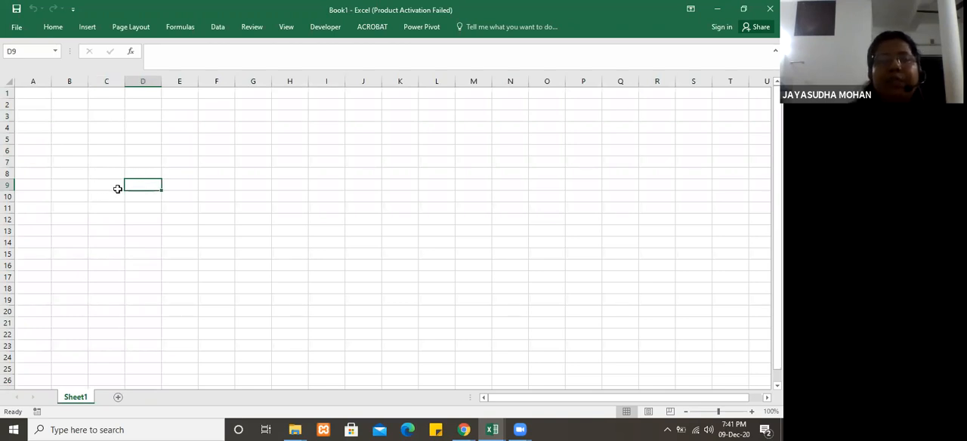
Step: Enter 10 in cell B9 and 20 in cell C9
{"action": "left_click", "coordinate": [72, 184]}
{"action": "type", "text": "10"}
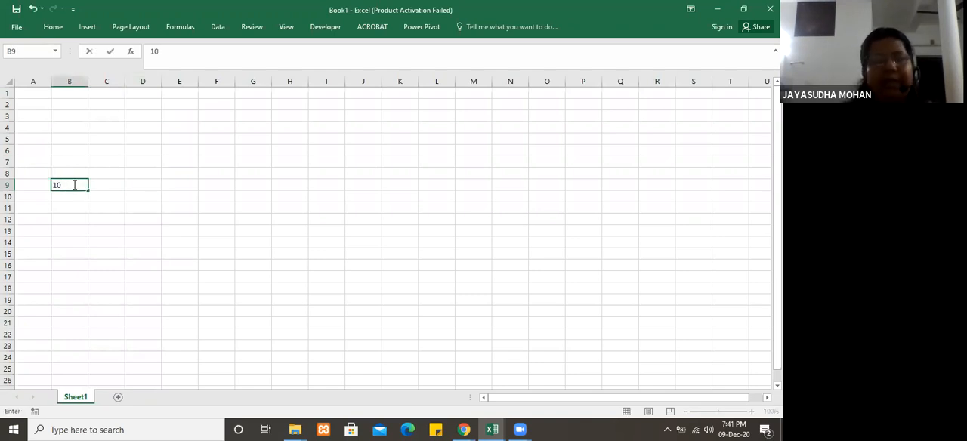
{"action": "key", "text": "Tab"}
{"action": "type", "text": "20"}
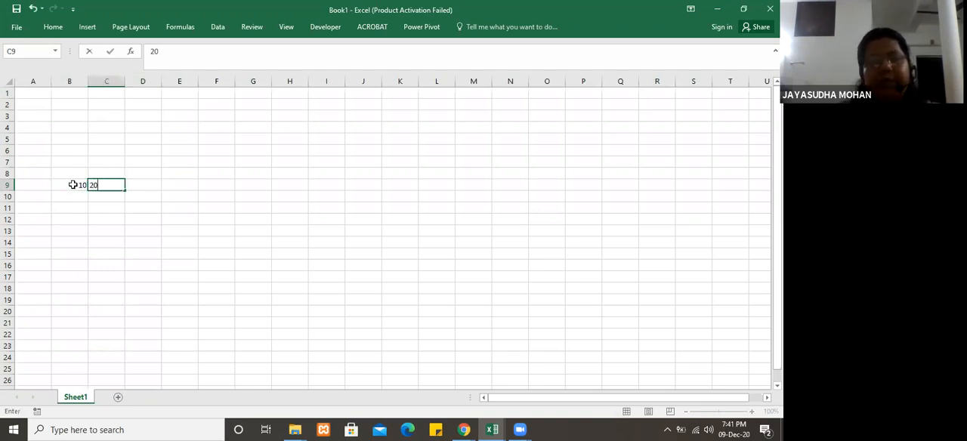
{"action": "left_click", "coordinate": [149, 185]}
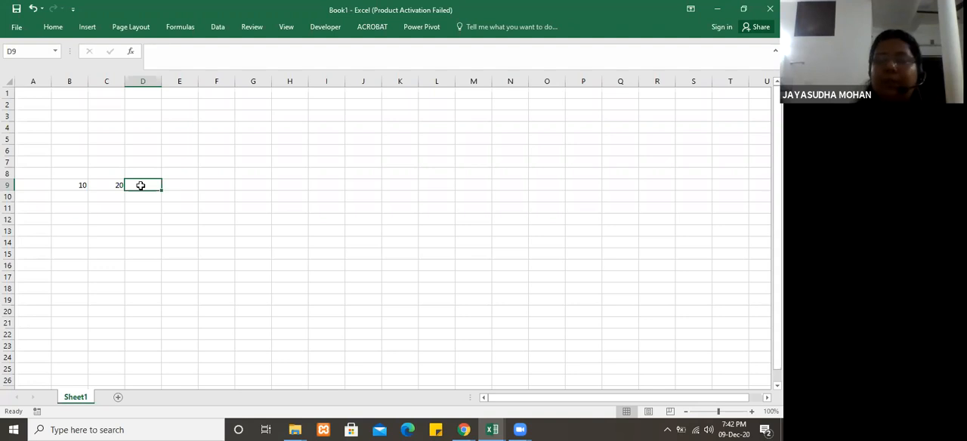
Step: Check the entries in B9 and C9, and enter 78 in cell F12
{"action": "left_click", "coordinate": [76, 183]}
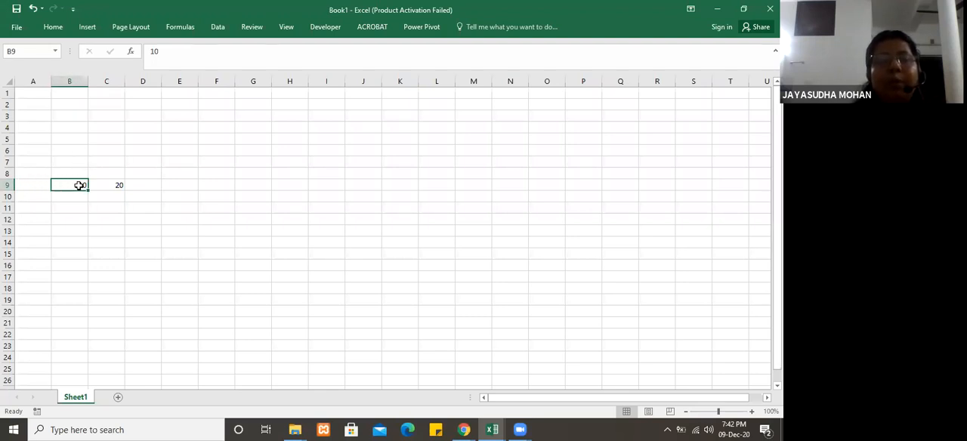
{"action": "double_click", "coordinate": [117, 185]}
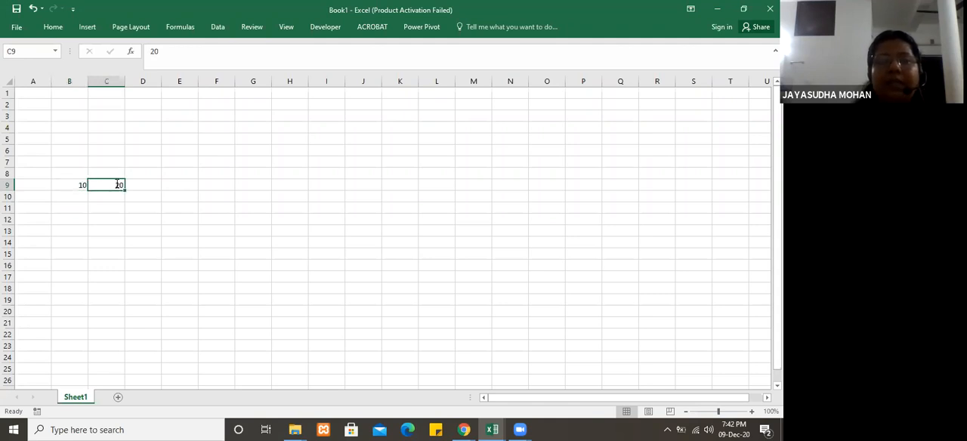
{"action": "left_click", "coordinate": [220, 185]}
{"action": "left_click", "coordinate": [222, 216]}
{"action": "type", "text": "78"}
{"action": "left_click", "coordinate": [212, 239]}
{"action": "left_click", "coordinate": [222, 221]}
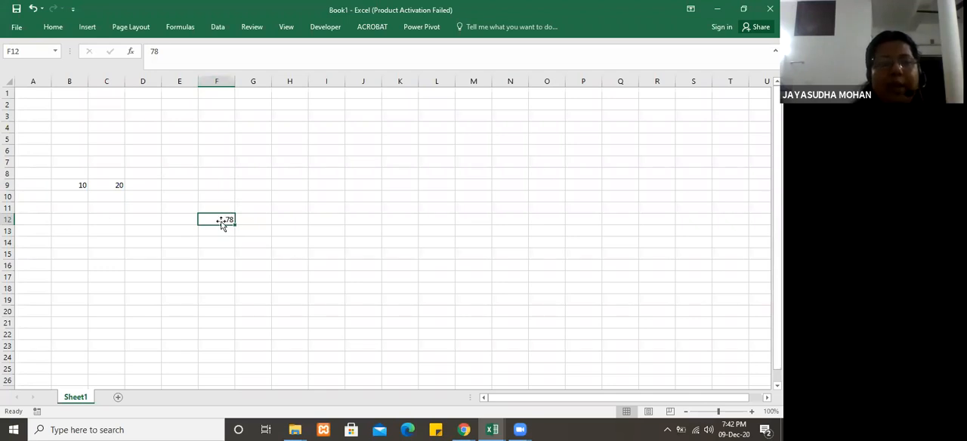
{"action": "left_click", "coordinate": [331, 171]}
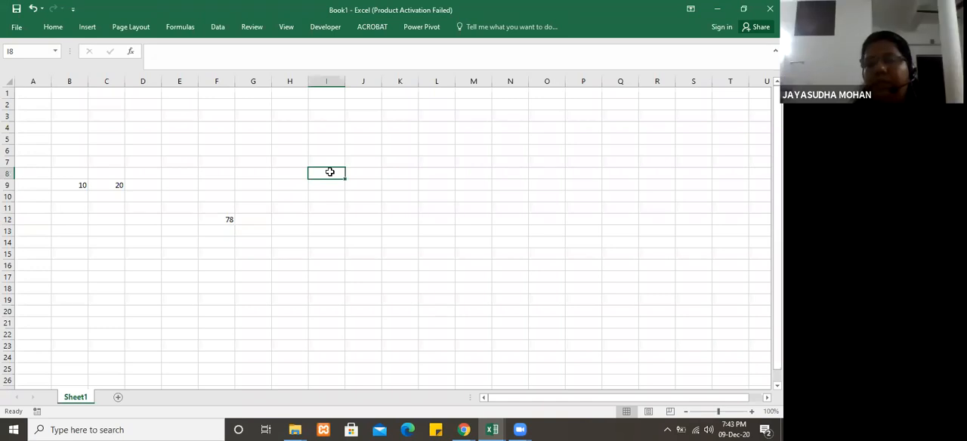
Step: Enter the formula =10+20 in cell D9 to add the two numbers as constants
{"action": "left_click", "coordinate": [151, 185]}
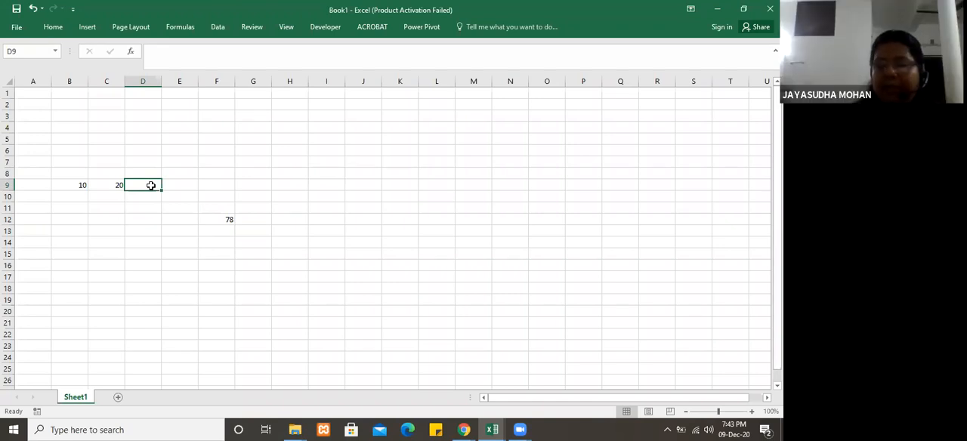
{"action": "type", "text": "="}
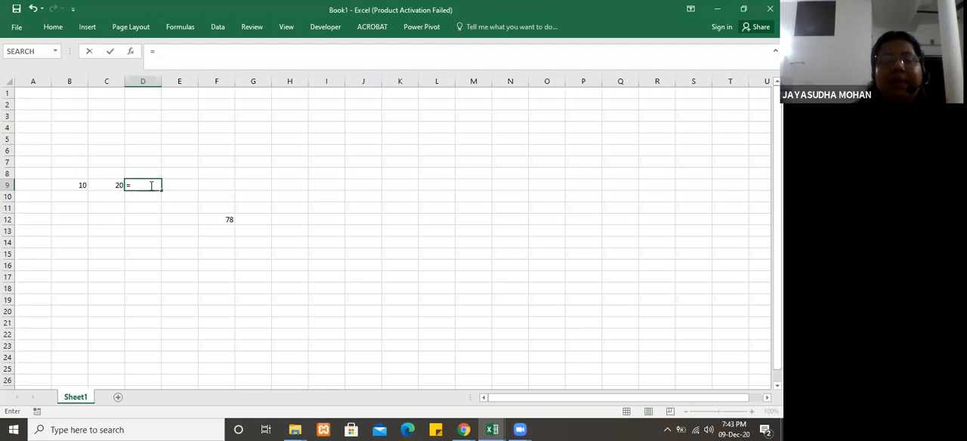
{"action": "type", "text": "10"}
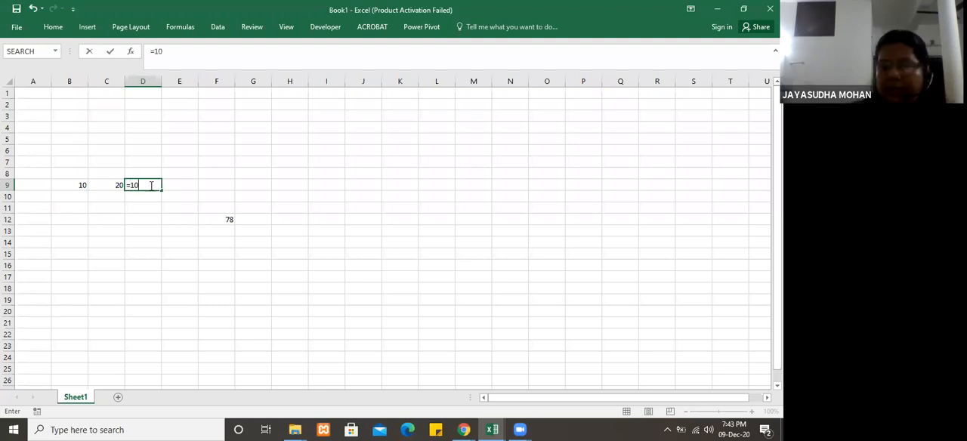
{"action": "type", "text": "+"}
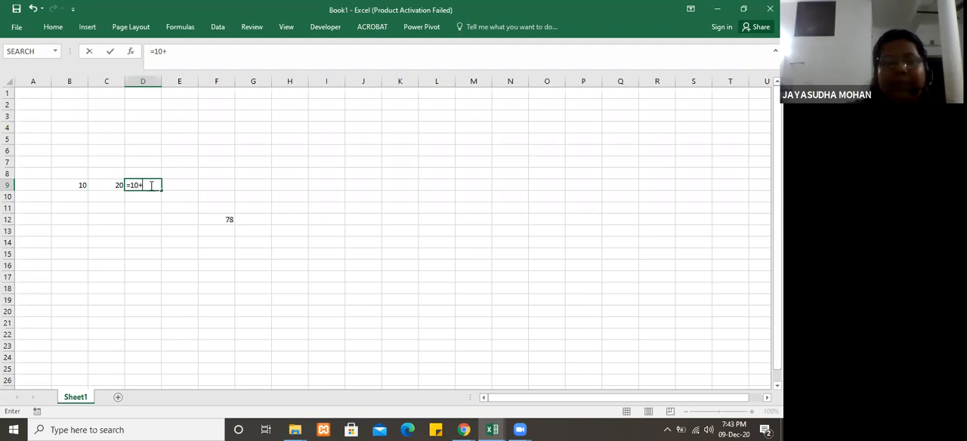
{"action": "type", "text": "20"}
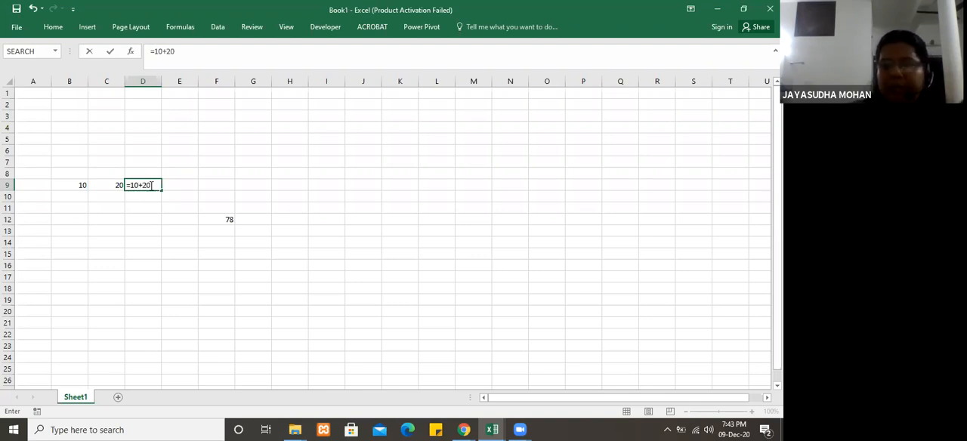
{"action": "key", "text": "Return"}
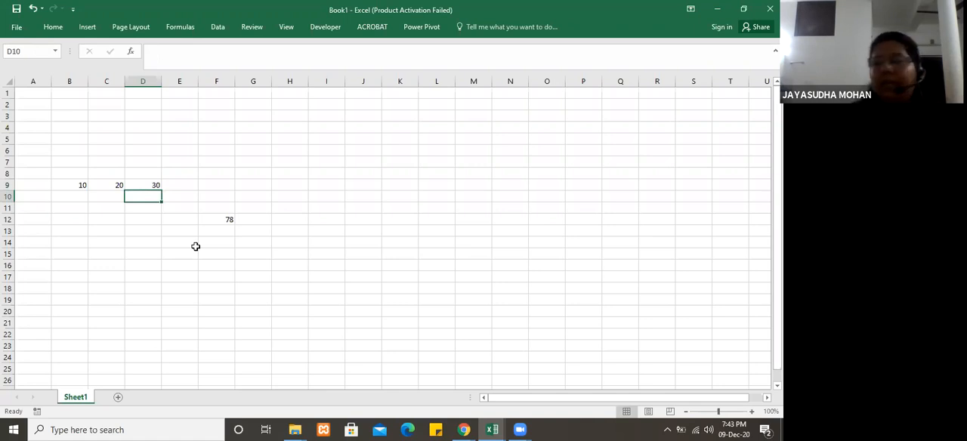
Step: Replace the number in cell C9 with 50
{"action": "left_click", "coordinate": [113, 185]}
{"action": "type", "text": "50"}
{"action": "key", "text": "Return"}
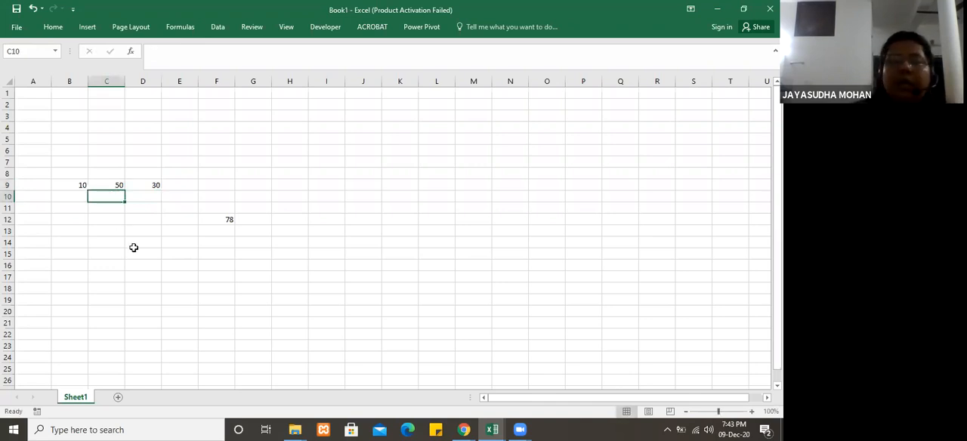
Step: Replace the constant formula in cell D9 with =B9+C9 so it adds the two cells by reference
{"action": "left_click", "coordinate": [153, 183]}
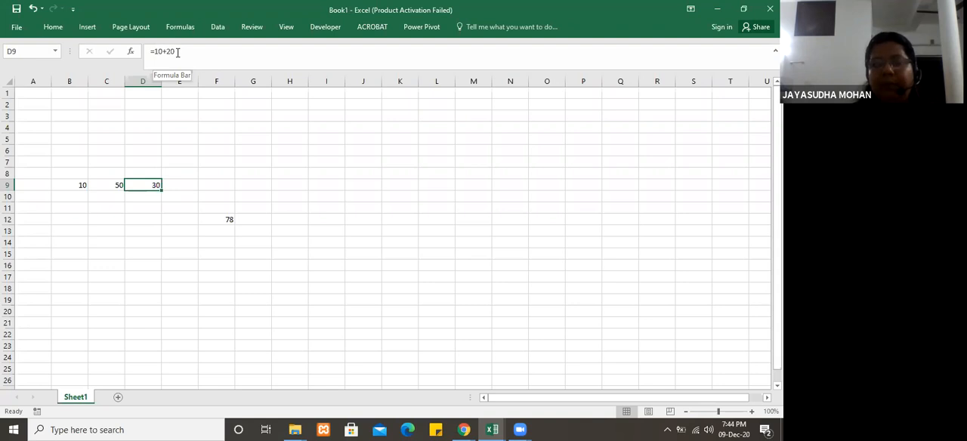
{"action": "key", "text": "BackSpace"}
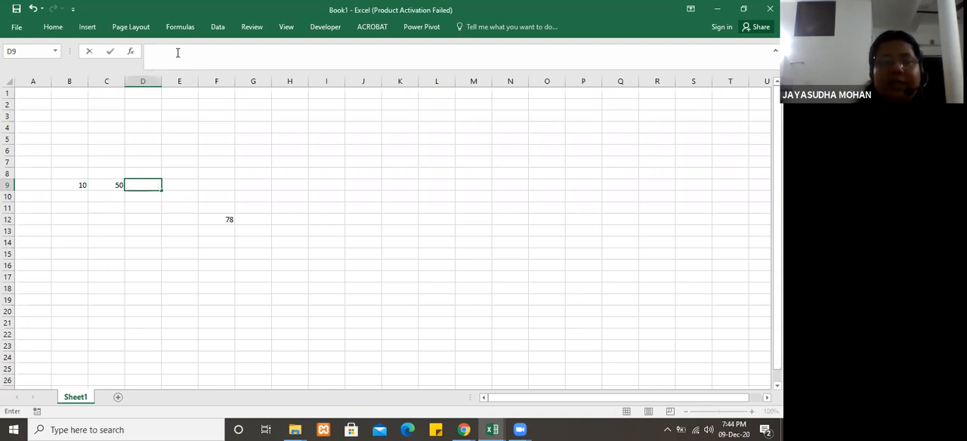
{"action": "type", "text": "="}
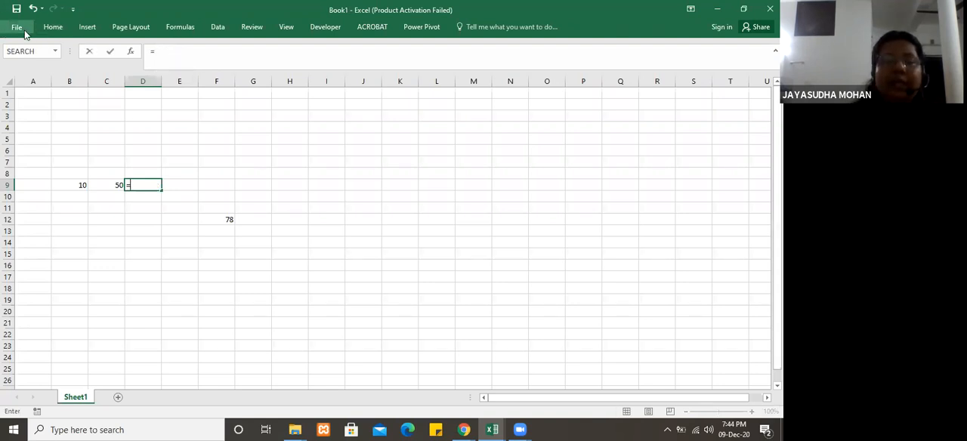
{"action": "left_click", "coordinate": [69, 186]}
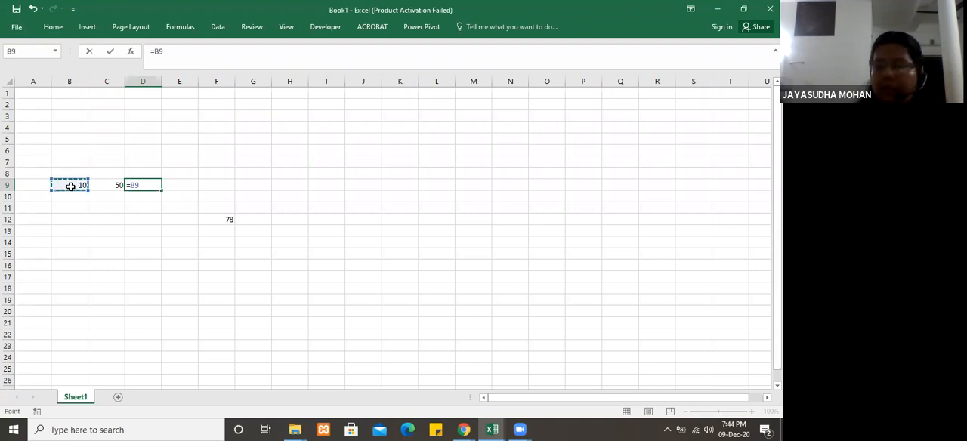
{"action": "type", "text": "+"}
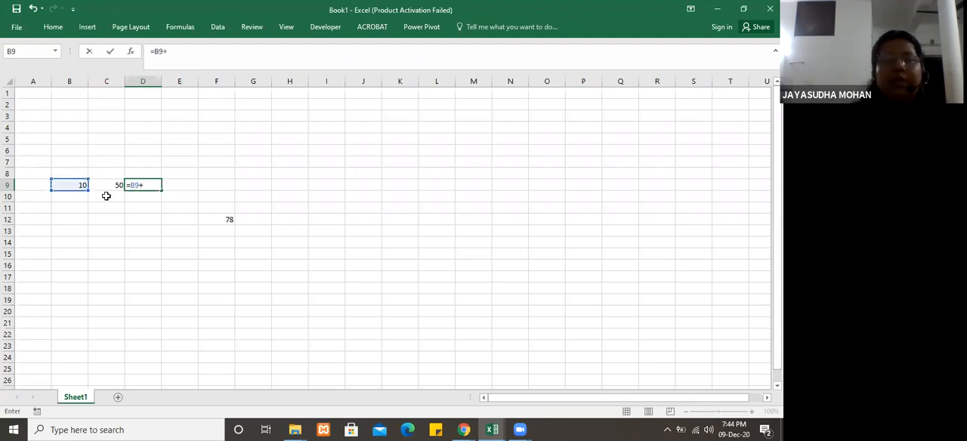
{"action": "left_click", "coordinate": [110, 187]}
{"action": "key", "text": "Return"}
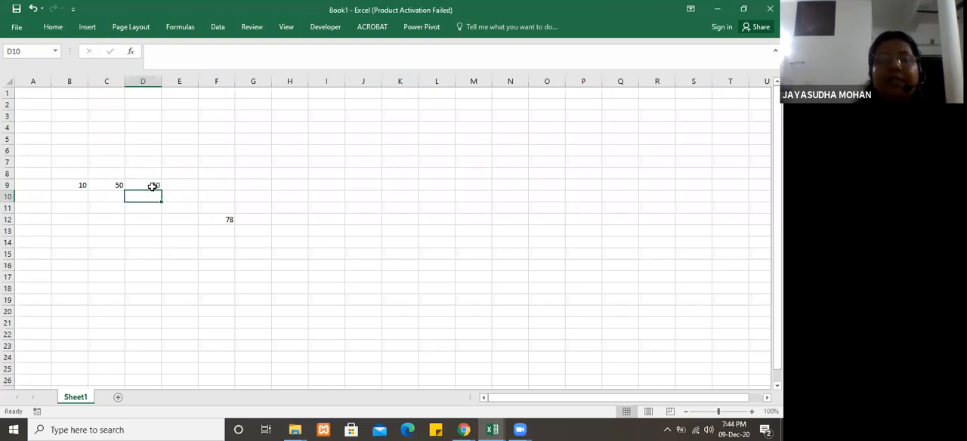
Step: Replace the number in cell B9 with 20
{"action": "left_click", "coordinate": [80, 185]}
{"action": "type", "text": "2"}
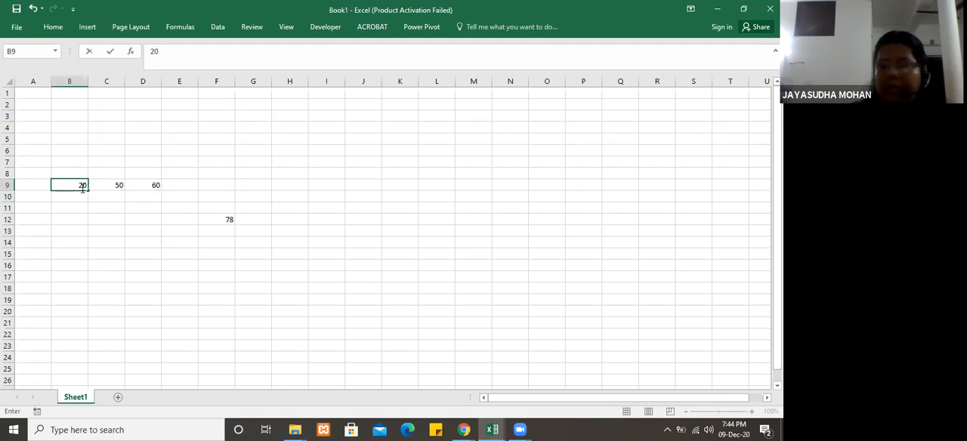
{"action": "key", "text": "Return"}
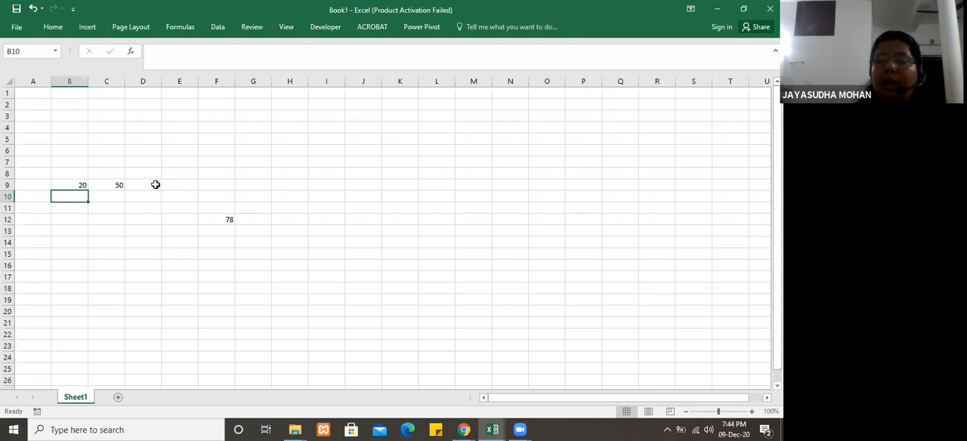
Step: Examine the cell-reference formula in D9 and compare it with the number in B9
{"action": "left_click", "coordinate": [156, 184]}
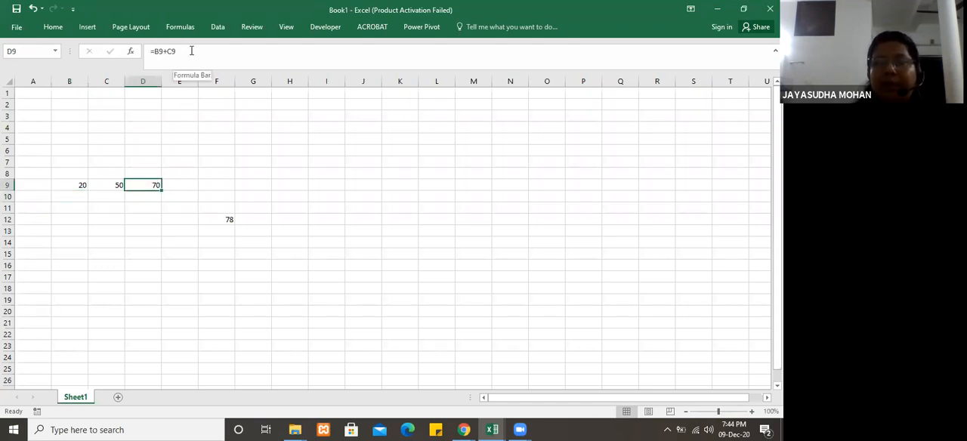
{"action": "left_click_drag", "start_coordinate": [191, 50], "coordinate": [144, 52]}
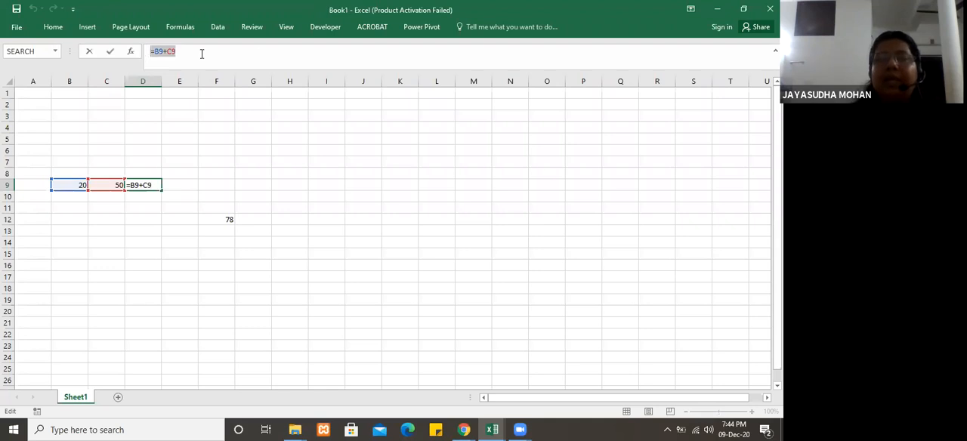
{"action": "left_click", "coordinate": [61, 32]}
{"action": "left_click", "coordinate": [62, 31]}
{"action": "left_click", "coordinate": [192, 49]}
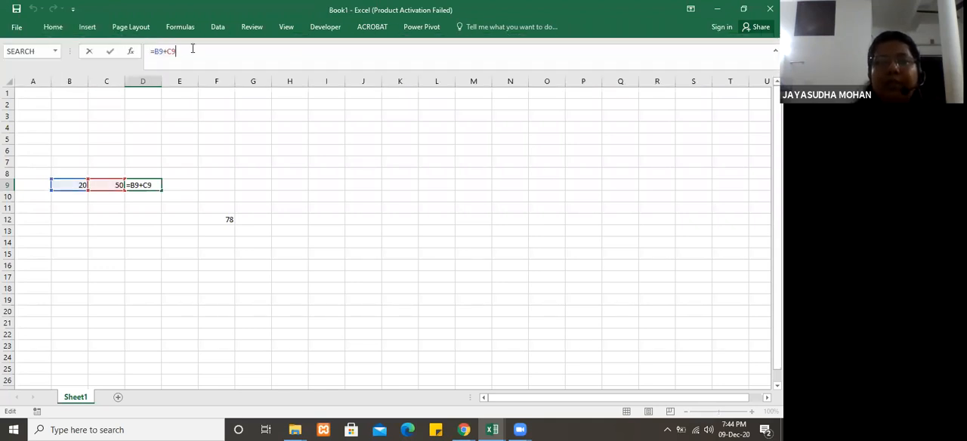
{"action": "key", "text": "ctrl+Return"}
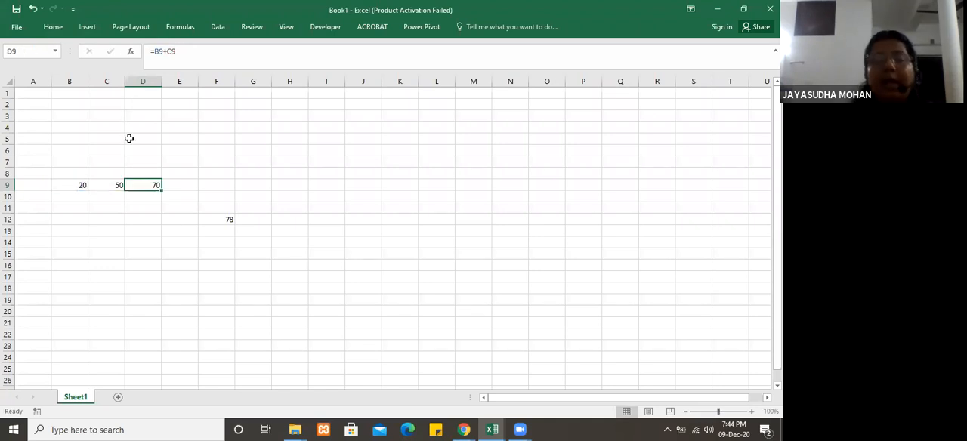
{"action": "left_click", "coordinate": [175, 219]}
{"action": "left_click", "coordinate": [147, 184]}
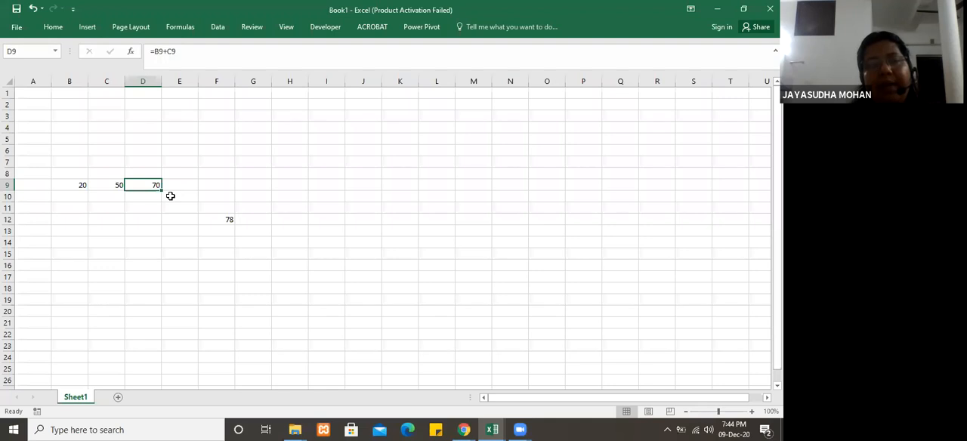
{"action": "left_click", "coordinate": [73, 184]}
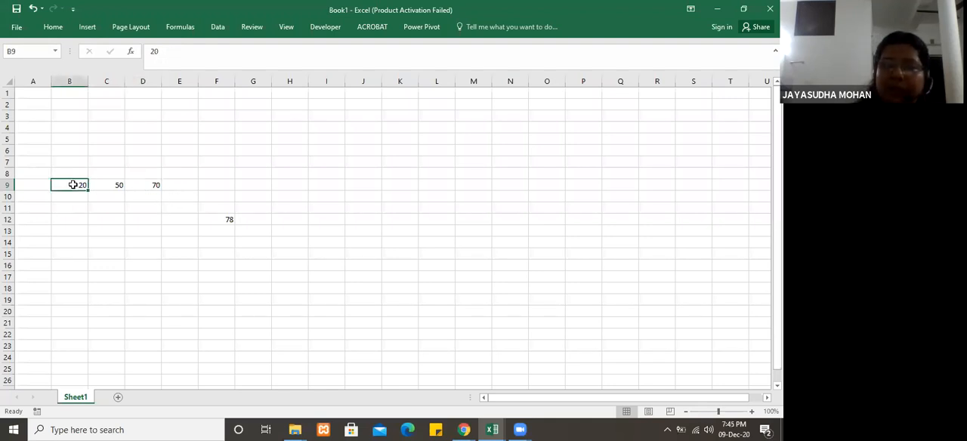
{"action": "left_click", "coordinate": [155, 186]}
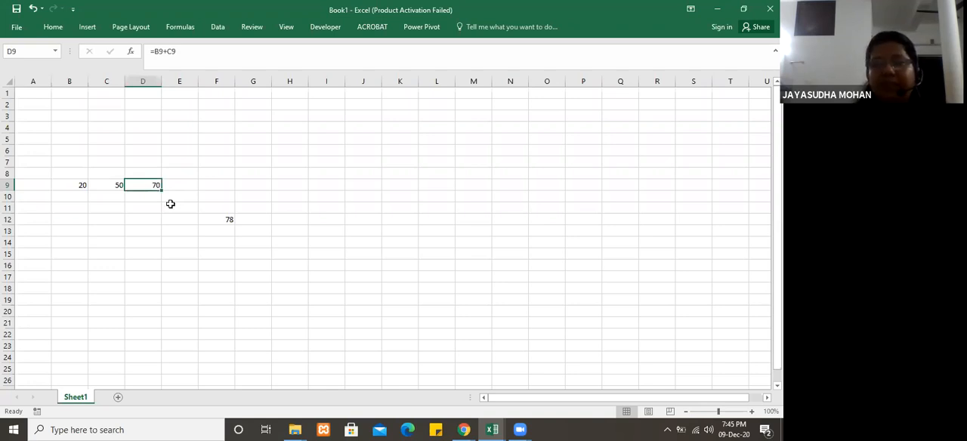
Step: Format the range B9:D10 with bold text, a yellow fill and a red font colour
{"action": "left_click", "coordinate": [54, 29]}
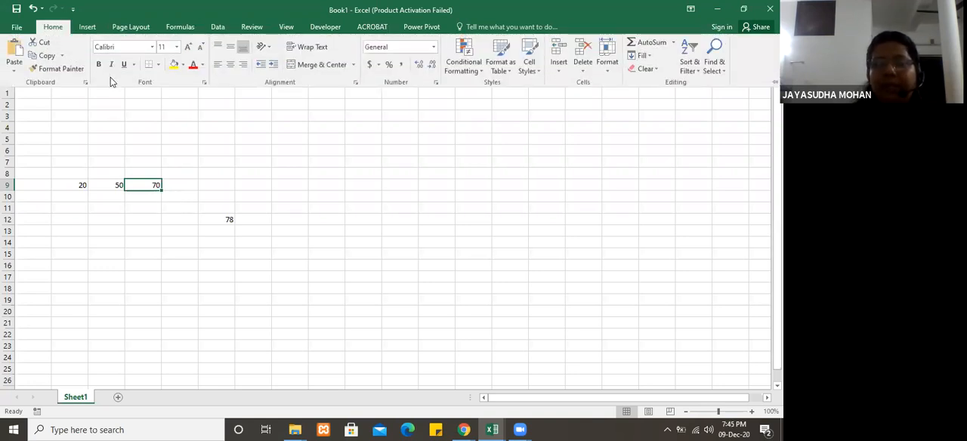
{"action": "left_click", "coordinate": [95, 225]}
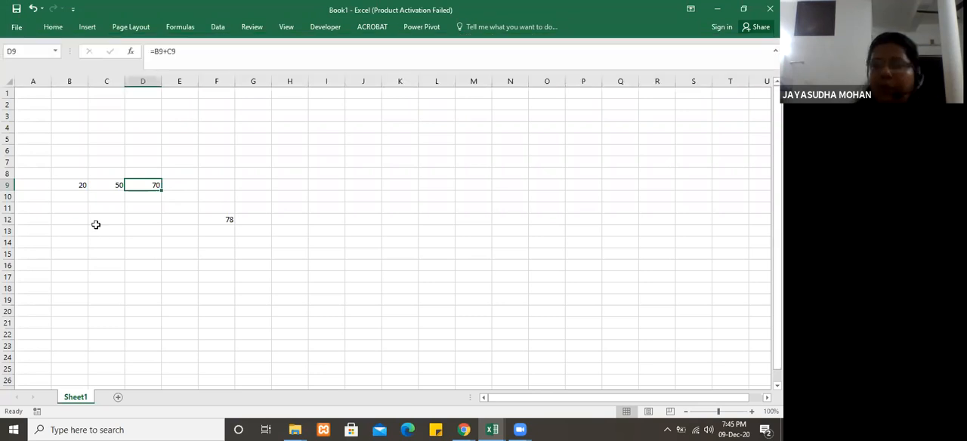
{"action": "left_click_drag", "start_coordinate": [67, 182], "coordinate": [140, 202]}
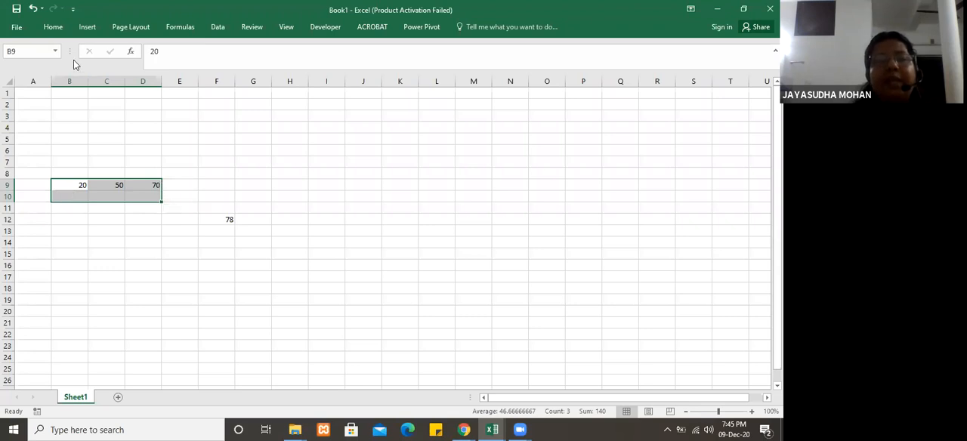
{"action": "left_click", "coordinate": [53, 27]}
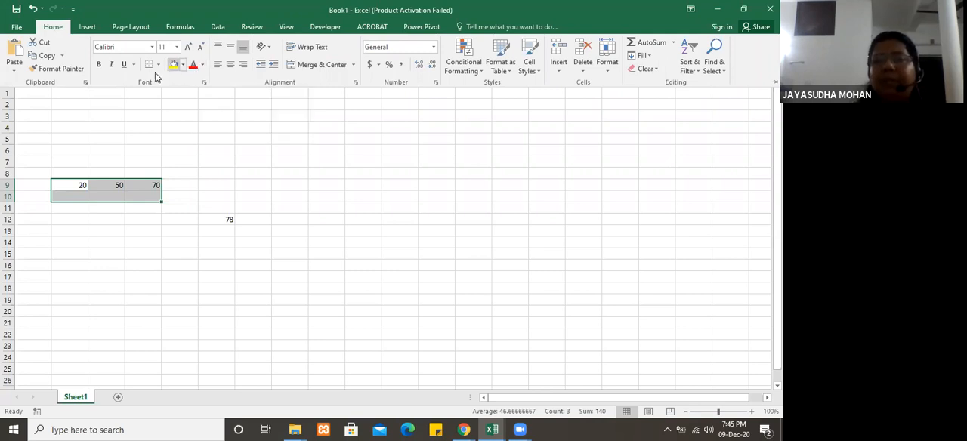
{"action": "left_click", "coordinate": [98, 64]}
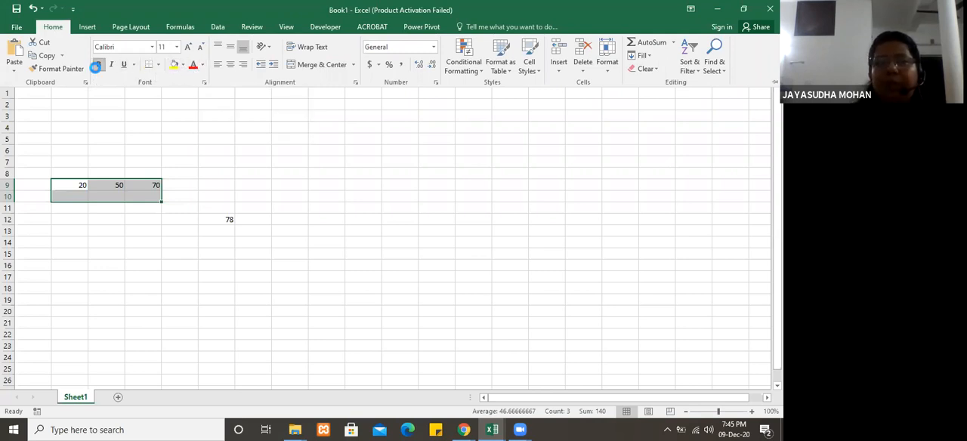
{"action": "left_click", "coordinate": [174, 65]}
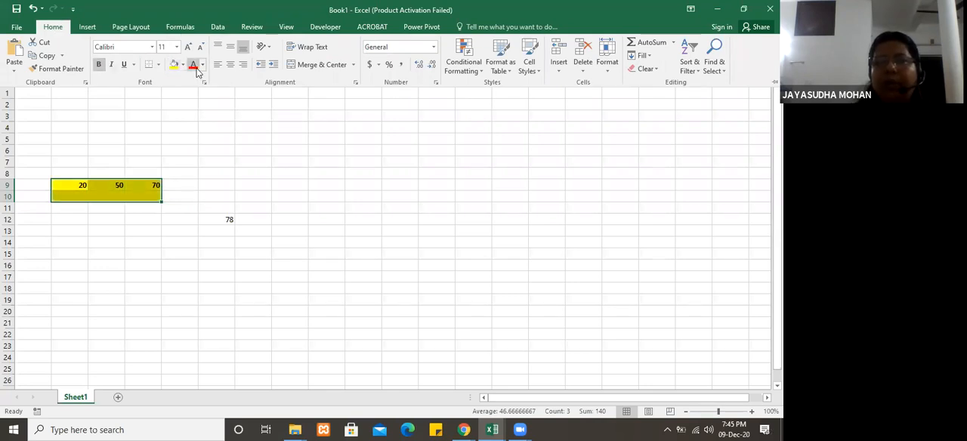
{"action": "left_click", "coordinate": [193, 65]}
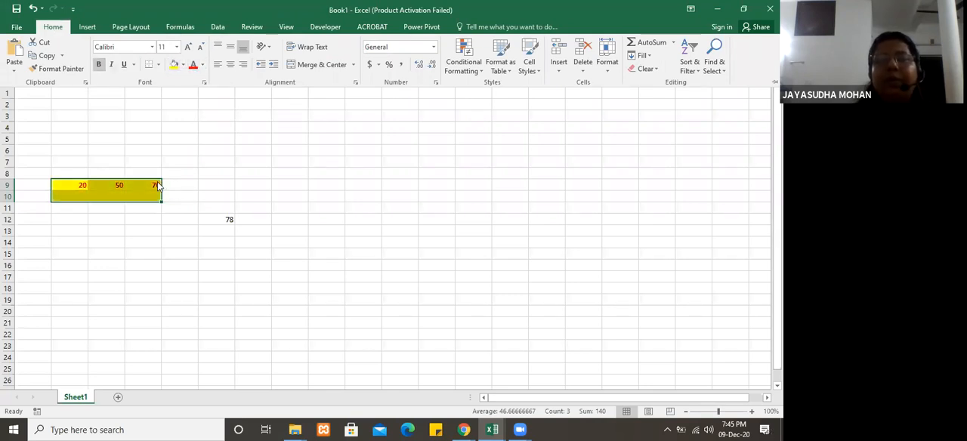
Step: Try left, centre and right horizontal alignment on the range B9:D10, ending with right alignment
{"action": "left_click", "coordinate": [218, 66]}
{"action": "left_click", "coordinate": [231, 65]}
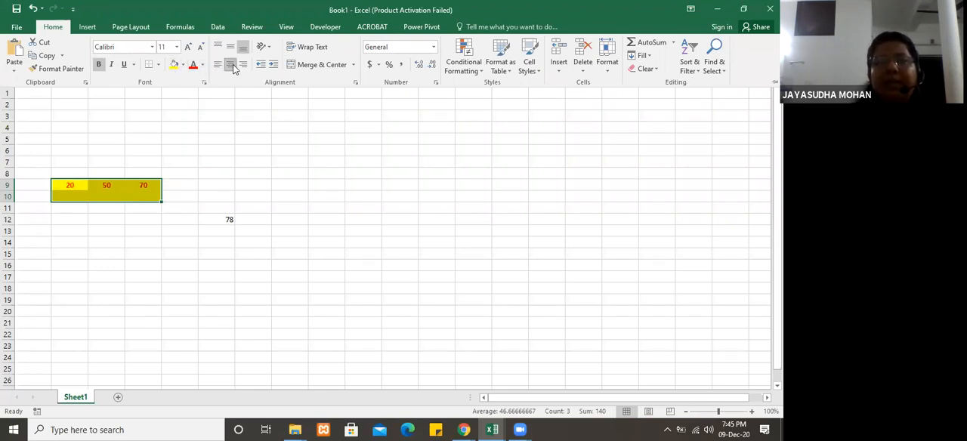
{"action": "left_click", "coordinate": [244, 66]}
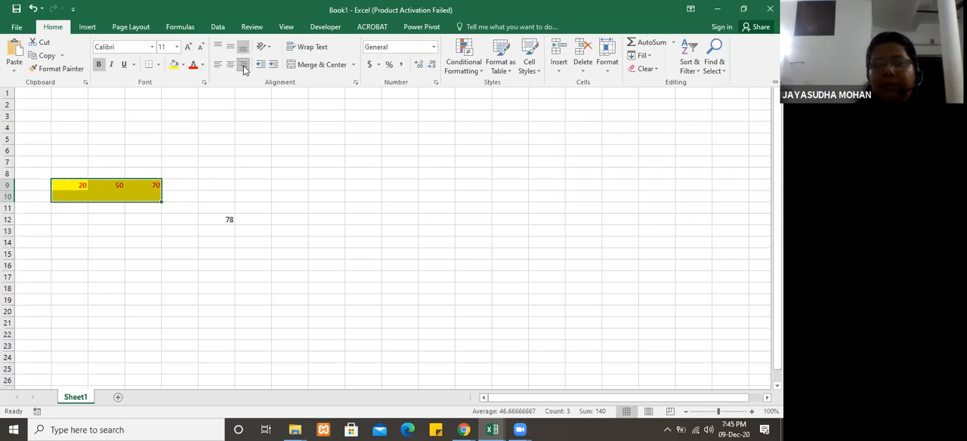
{"action": "left_click", "coordinate": [163, 194]}
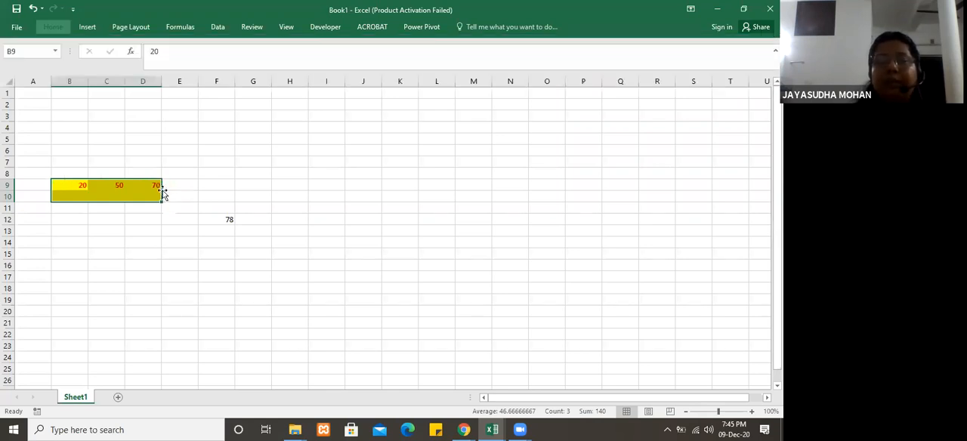
{"action": "left_click", "coordinate": [101, 196]}
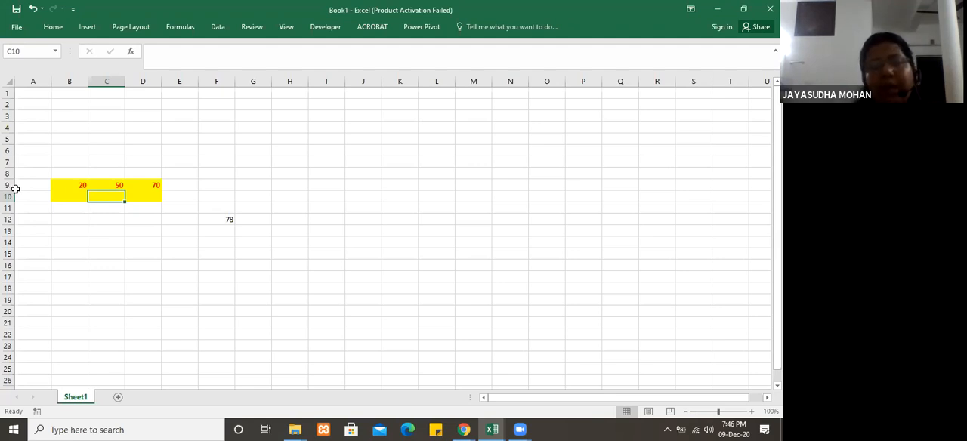
Step: Increase the height of row 9 to several times that of the other rows
{"action": "left_click_drag", "start_coordinate": [13, 190], "coordinate": [16, 219]}
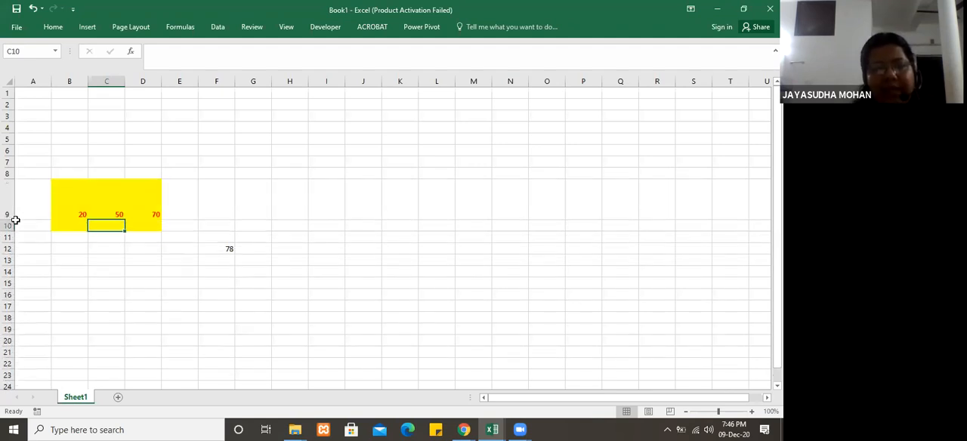
{"action": "left_click", "coordinate": [90, 249]}
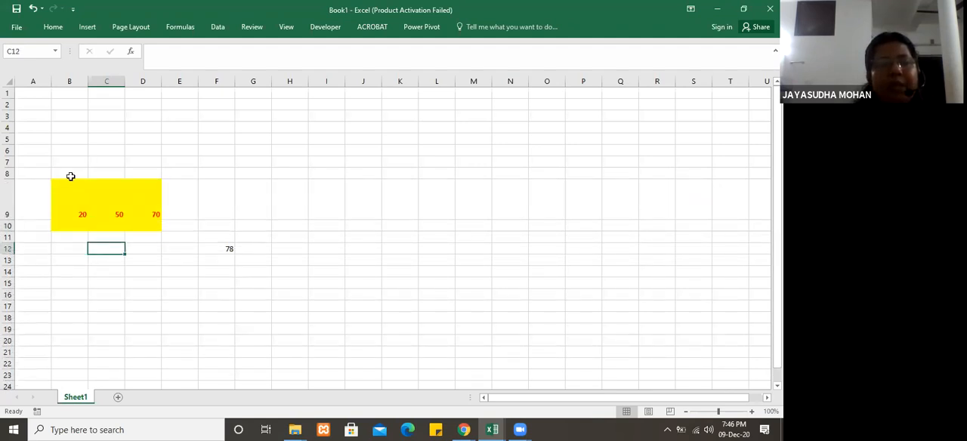
{"action": "left_click", "coordinate": [69, 206]}
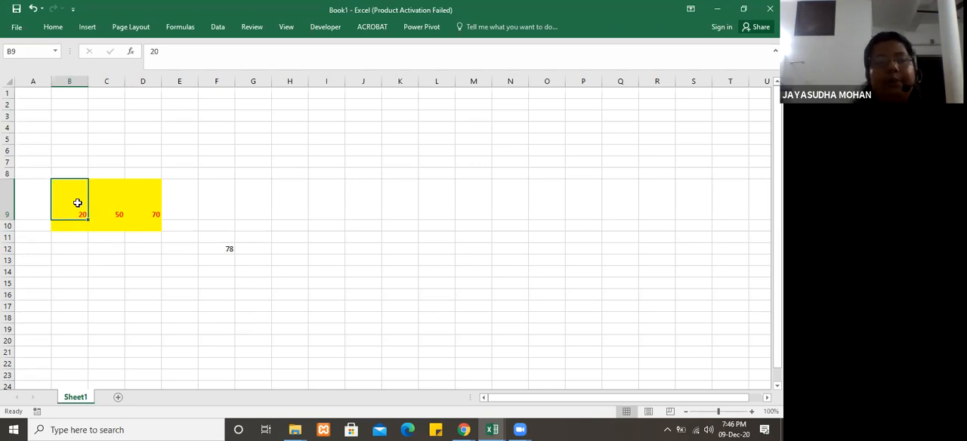
Step: Apply middle vertical alignment and centre horizontal alignment to the cells B9:D9
{"action": "left_click_drag", "start_coordinate": [78, 202], "coordinate": [144, 207]}
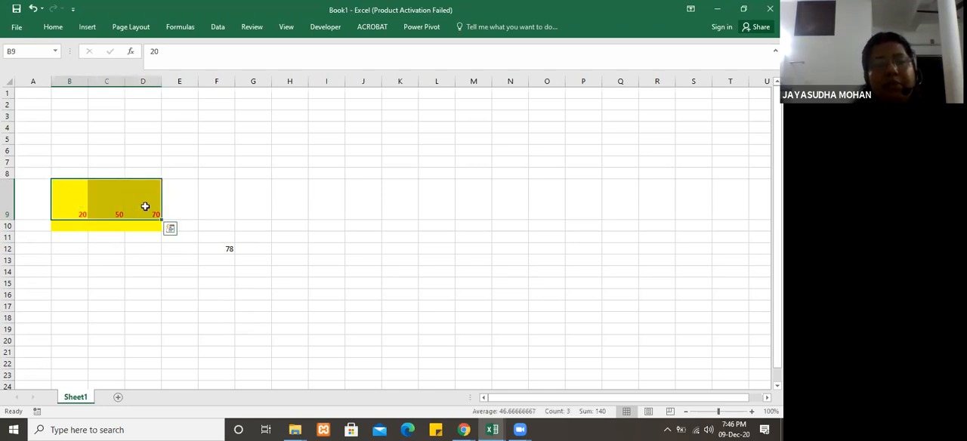
{"action": "left_click", "coordinate": [51, 27]}
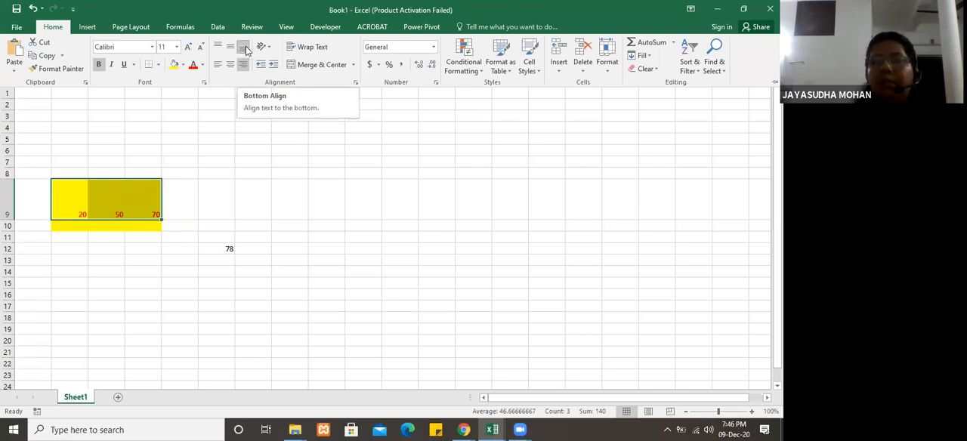
{"action": "left_click", "coordinate": [230, 50]}
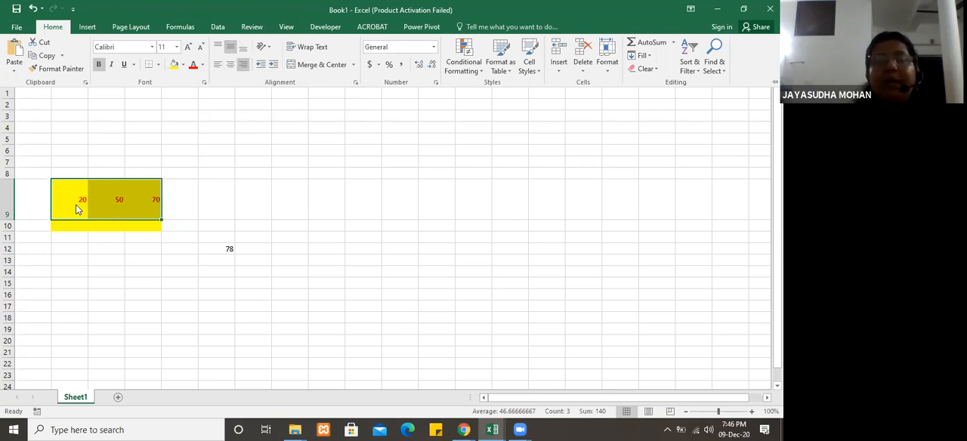
{"action": "left_click", "coordinate": [230, 65]}
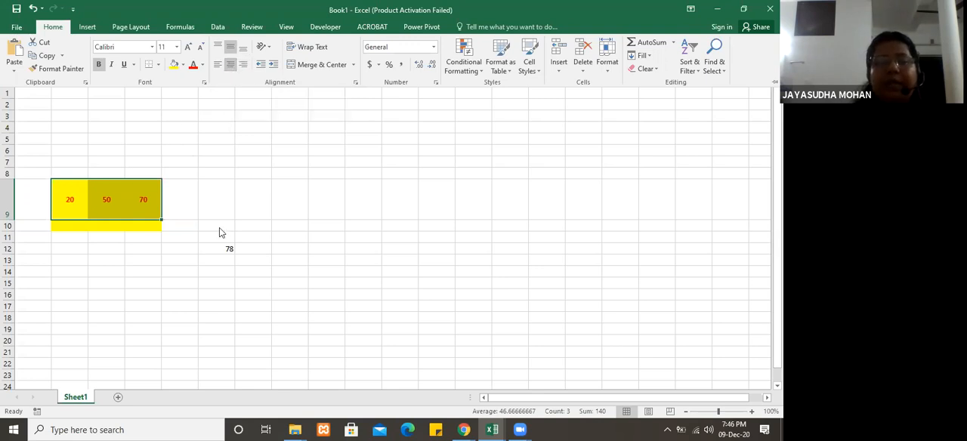
{"action": "left_click", "coordinate": [208, 196]}
{"action": "left_click", "coordinate": [191, 199]}
{"action": "left_click", "coordinate": [243, 200]}
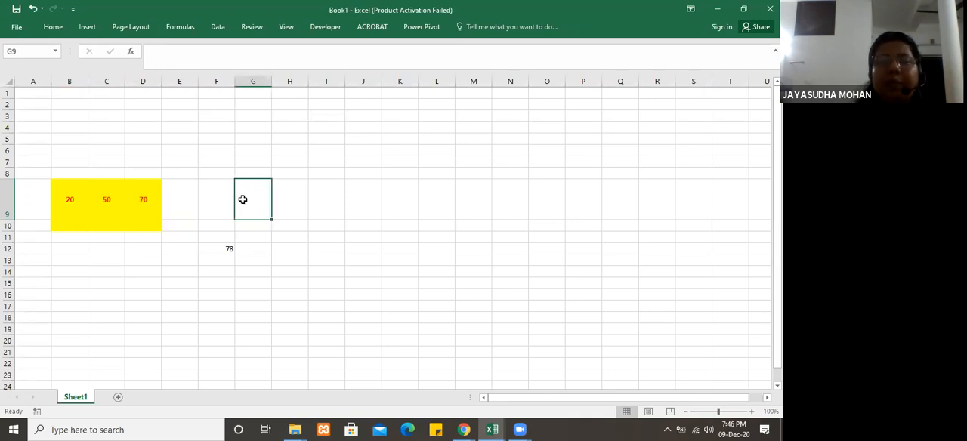
{"action": "left_click", "coordinate": [64, 26]}
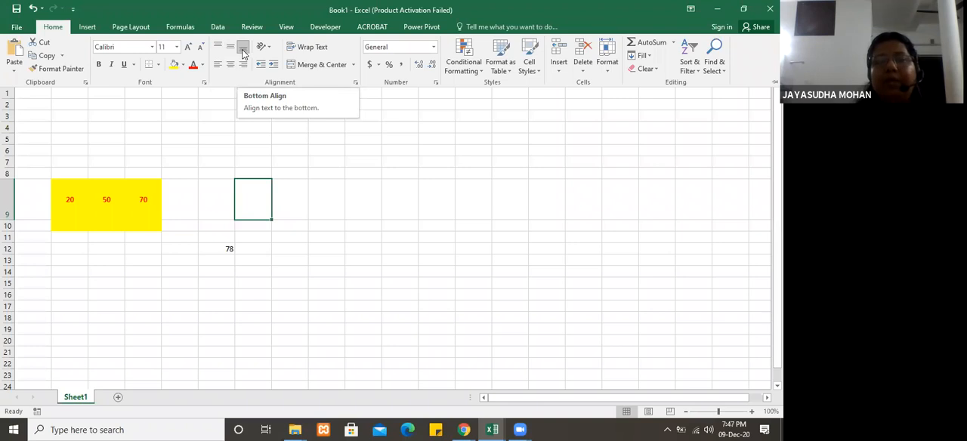
{"action": "key", "text": "Escape"}
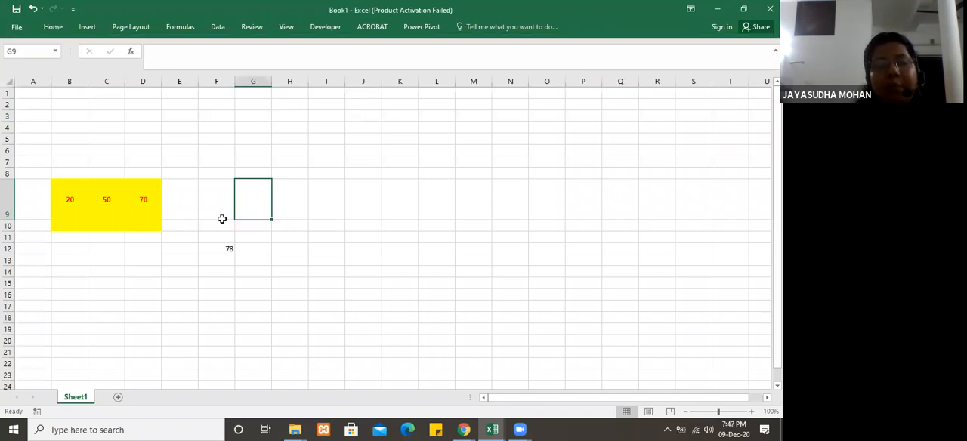
{"action": "left_click", "coordinate": [215, 213]}
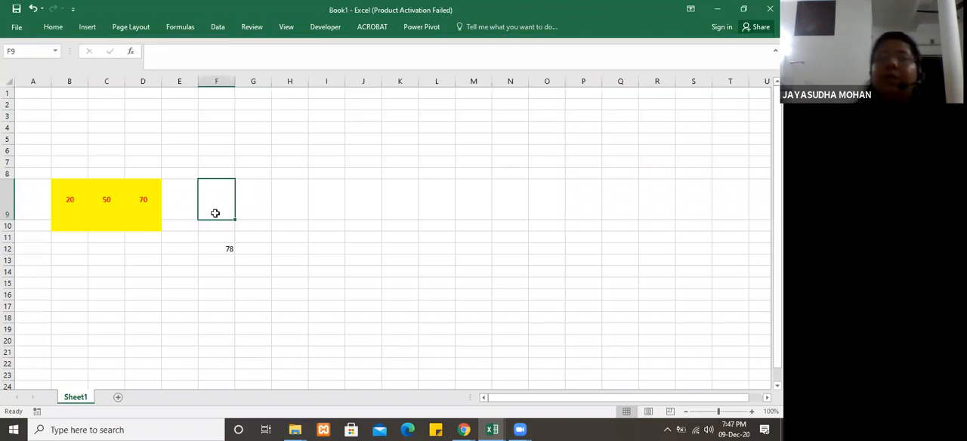
Step: Preview other fonts on the range B9:F12 and set its font size to 18
{"action": "left_click", "coordinate": [58, 195]}
{"action": "left_click_drag", "start_coordinate": [120, 217], "coordinate": [219, 254]}
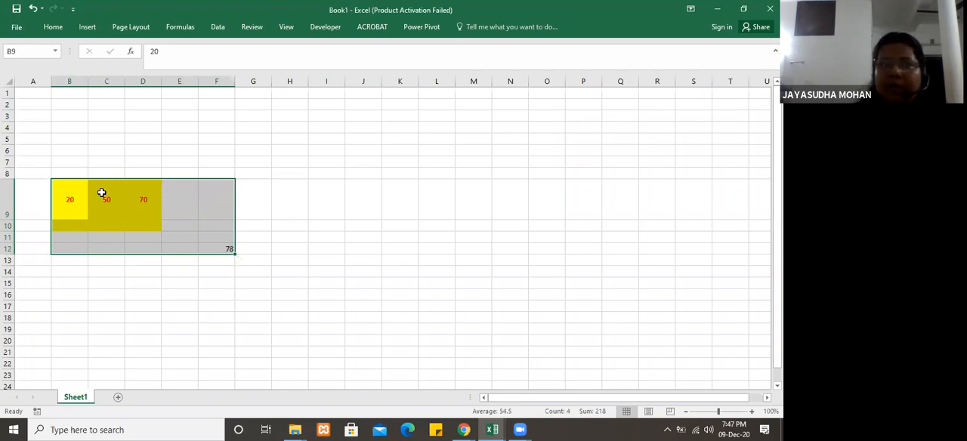
{"action": "left_click", "coordinate": [53, 27]}
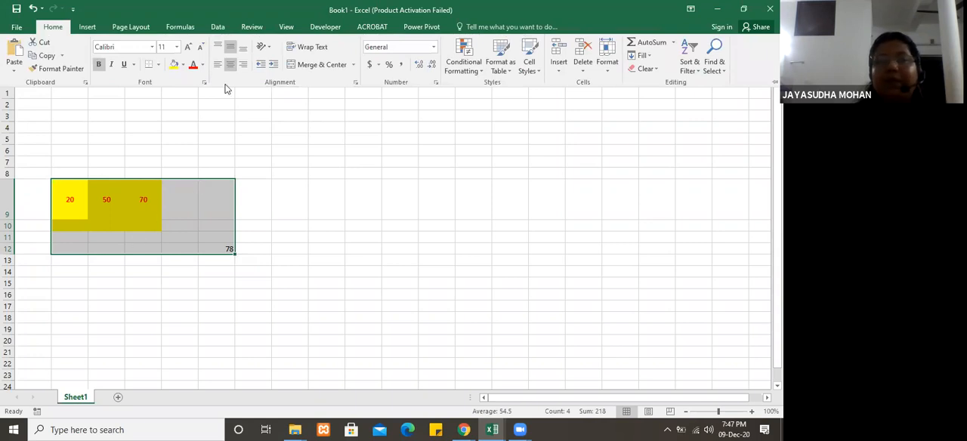
{"action": "left_click", "coordinate": [153, 48]}
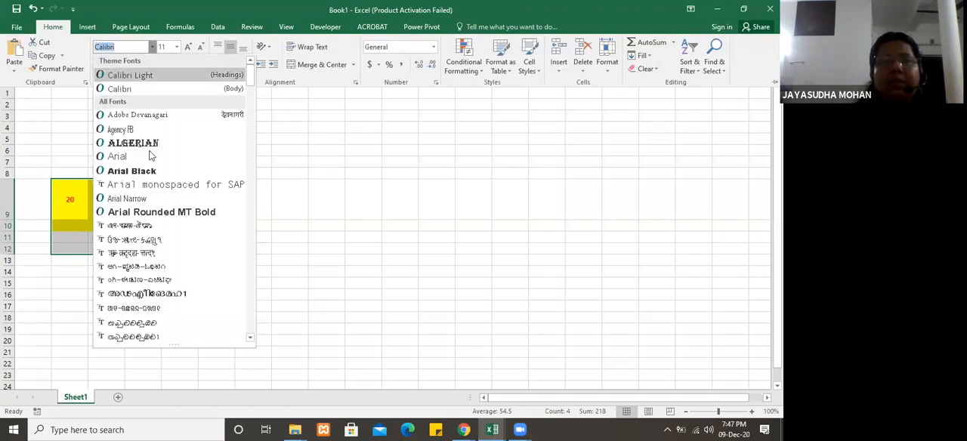
{"action": "key", "text": "Down"}
{"action": "key", "text": "Down"}
{"action": "key", "text": "Down"}
{"action": "key", "text": "Down"}
{"action": "key", "text": "Down"}
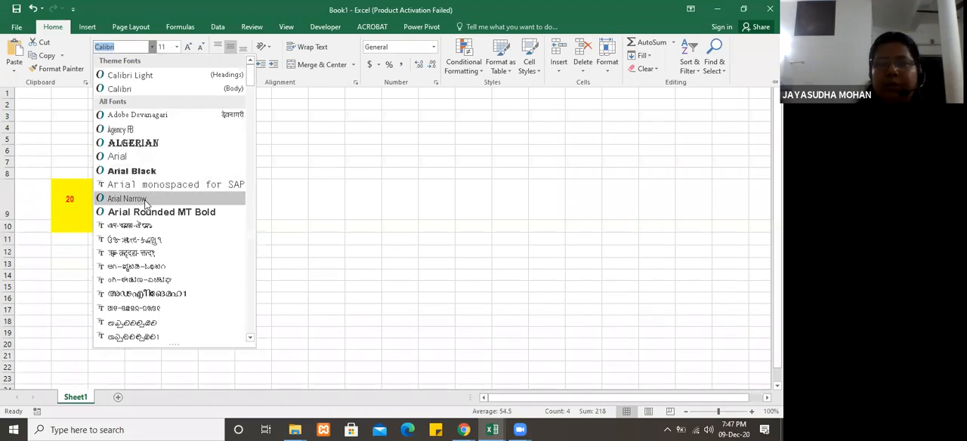
{"action": "left_click", "coordinate": [177, 47]}
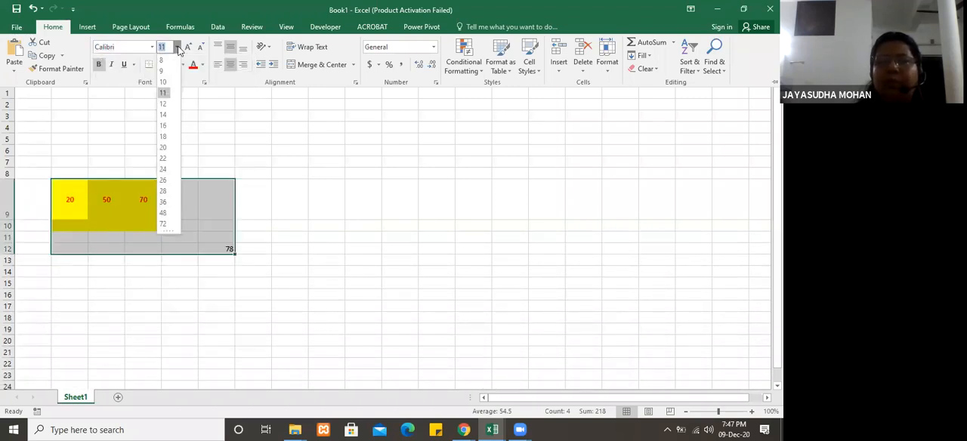
{"action": "left_click", "coordinate": [163, 136]}
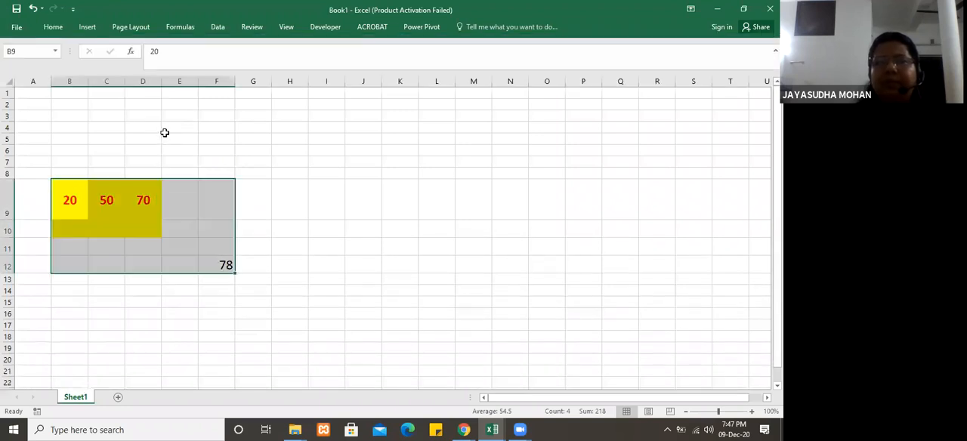
{"action": "left_click", "coordinate": [55, 29]}
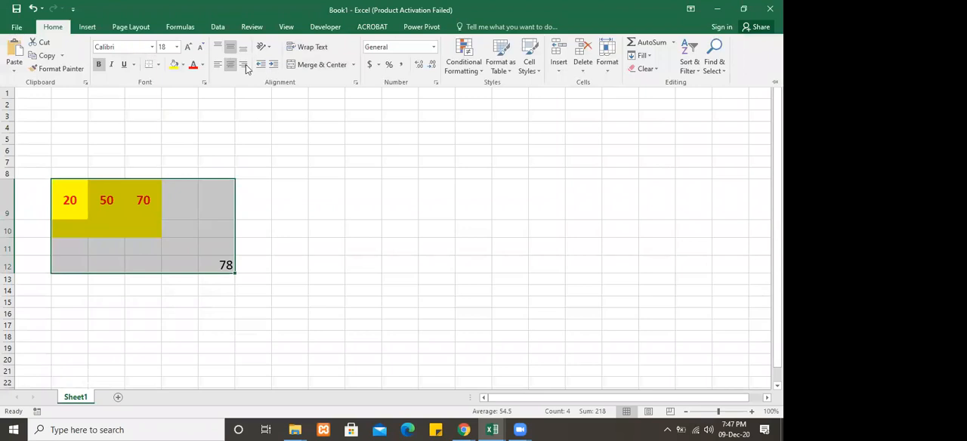
{"action": "left_click", "coordinate": [208, 203]}
{"action": "left_click", "coordinate": [207, 203]}
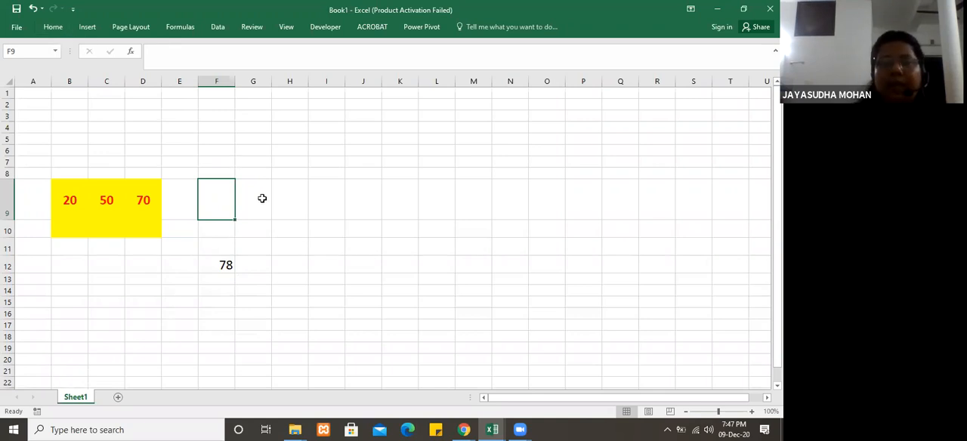
{"action": "left_click", "coordinate": [140, 203]}
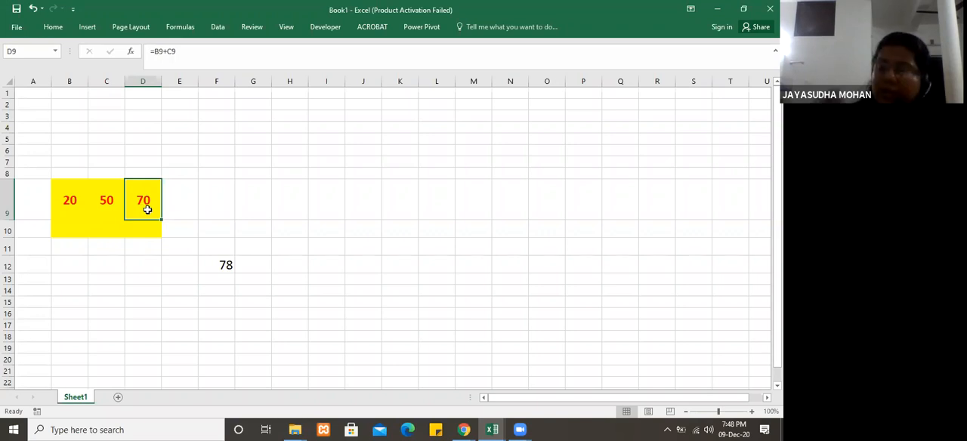
{"action": "type", "text": "="}
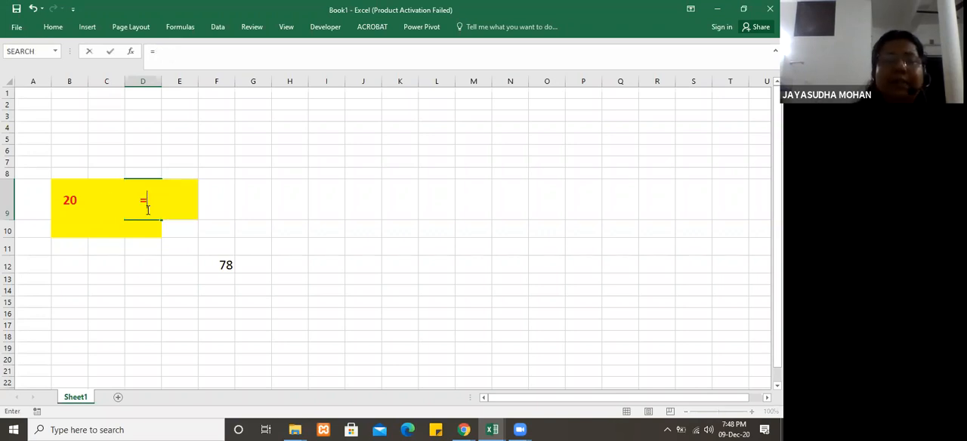
{"action": "left_click", "coordinate": [195, 231]}
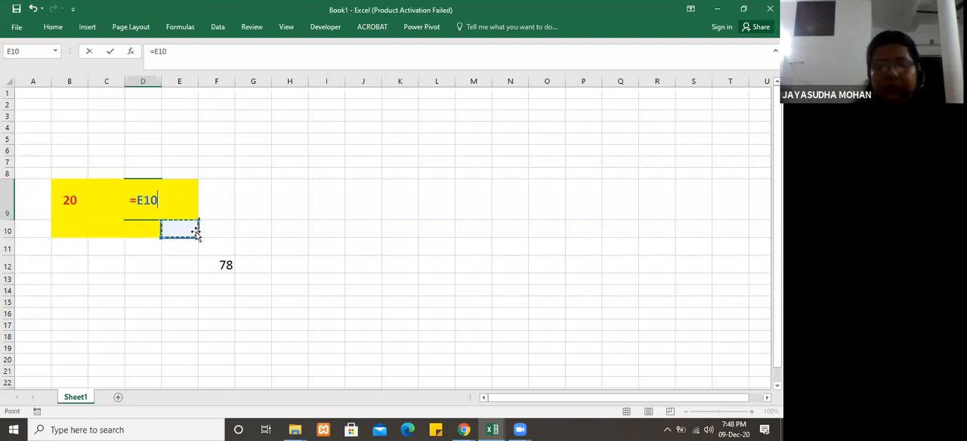
{"action": "key", "text": "Escape"}
Step: Undo the recent font size, centre and middle alignment, and row height changes around the cells B9:D9
{"action": "key", "text": "ctrl+z"}
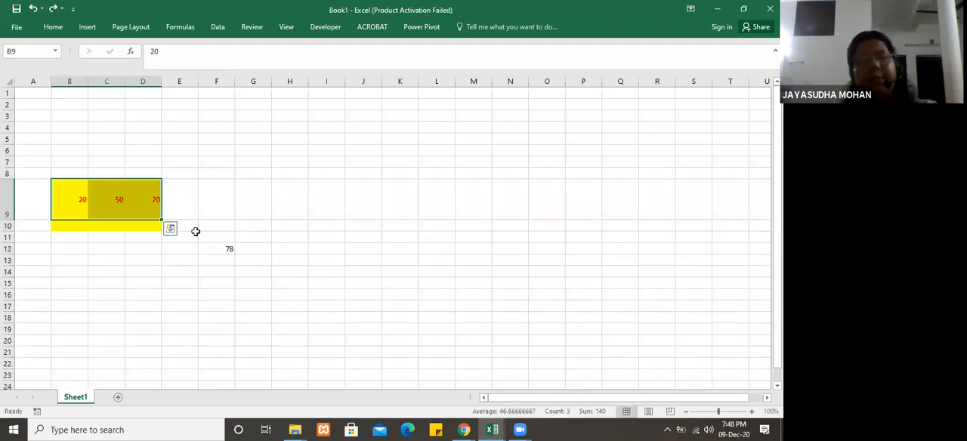
{"action": "key", "text": "ctrl+z"}
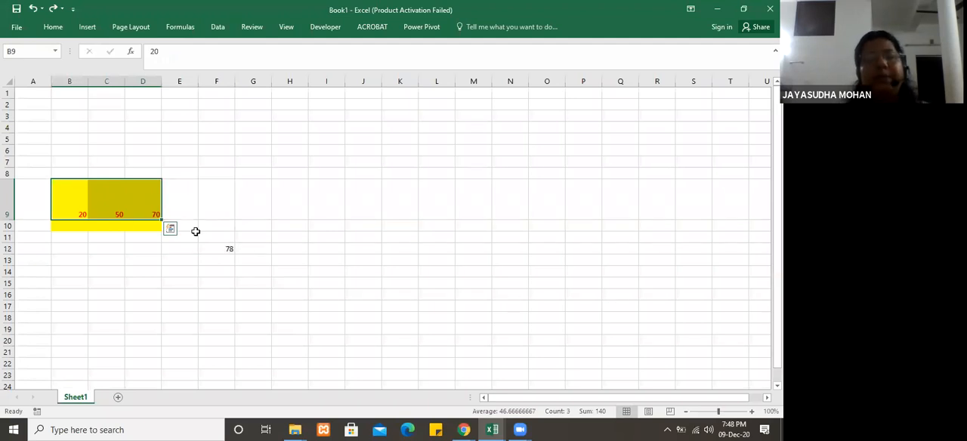
{"action": "key", "text": "ctrl+z"}
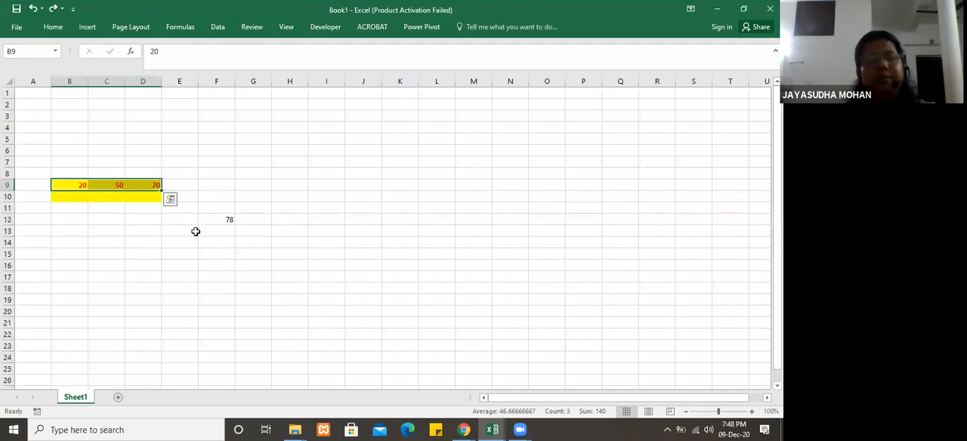
{"action": "left_click", "coordinate": [135, 255]}
Step: Replace the formula in cell D9 with =(B9+C9)*100/50, referencing the two cells beside it
{"action": "left_click", "coordinate": [154, 183]}
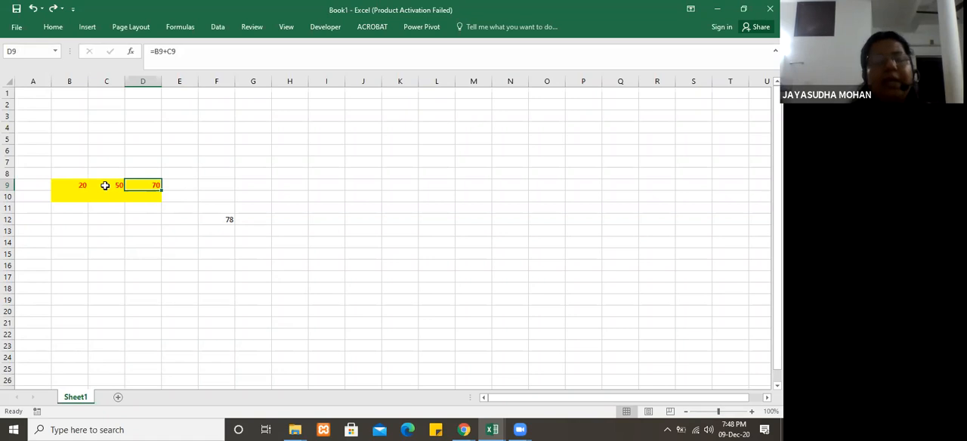
{"action": "type", "text": "="}
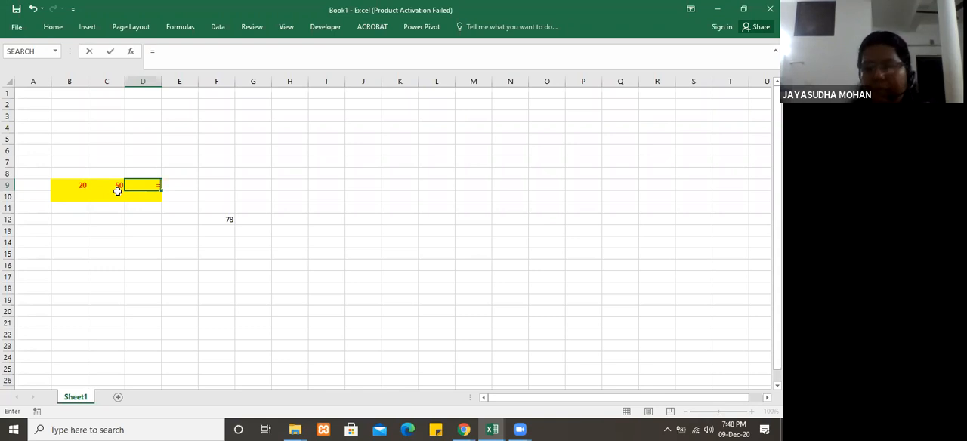
{"action": "type", "text": "("}
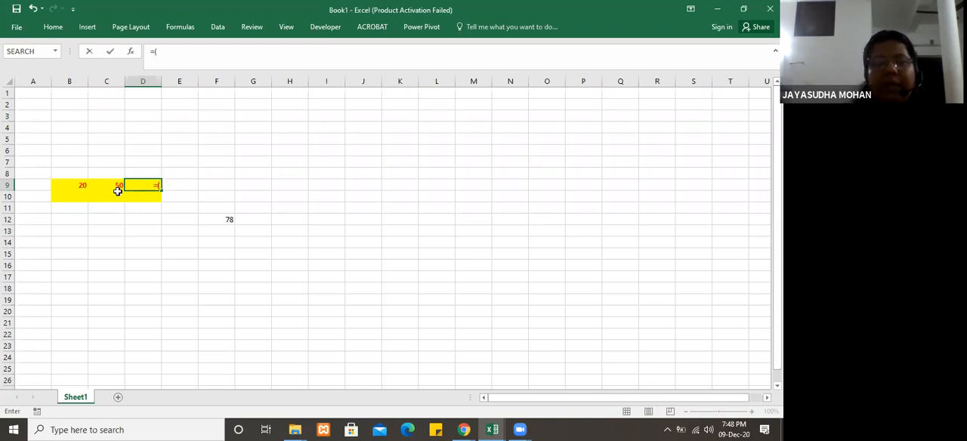
{"action": "left_click", "coordinate": [72, 185]}
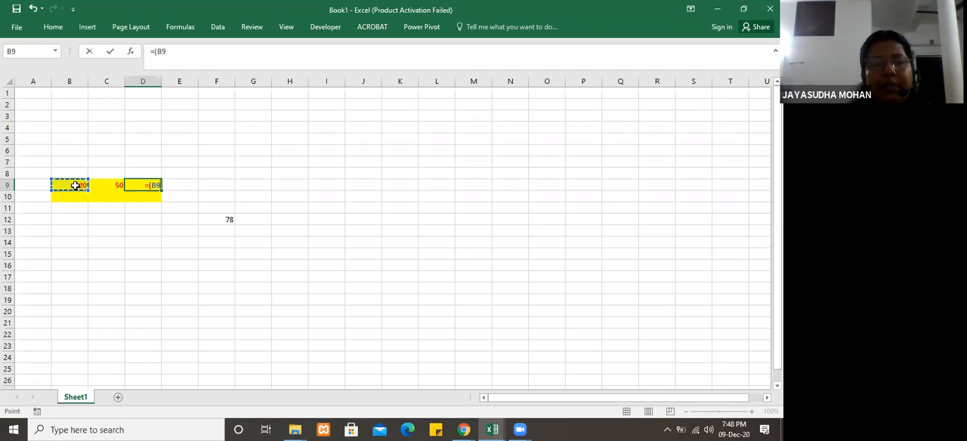
{"action": "type", "text": "+"}
{"action": "left_click", "coordinate": [108, 183]}
{"action": "type", "text": ")*10"}
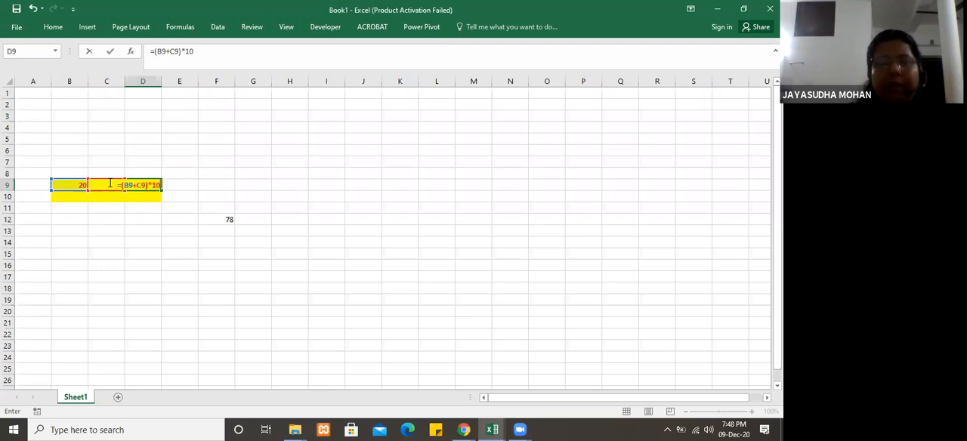
{"action": "type", "text": "0/"}
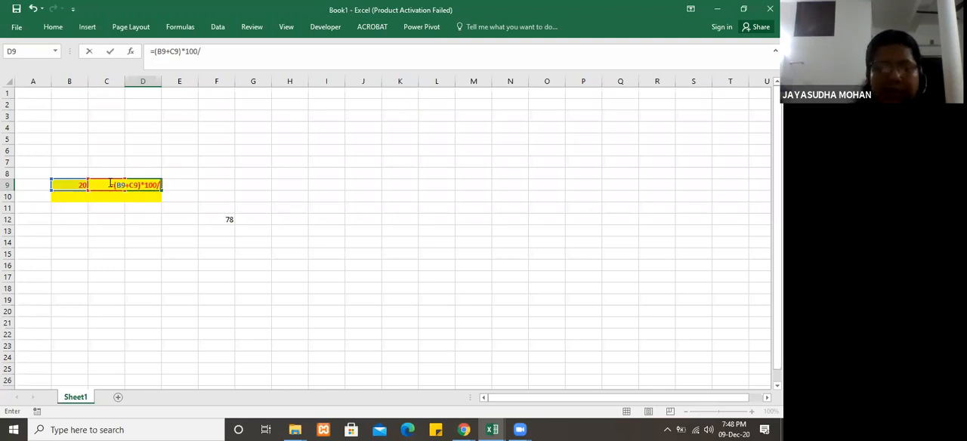
{"action": "type", "text": "50"}
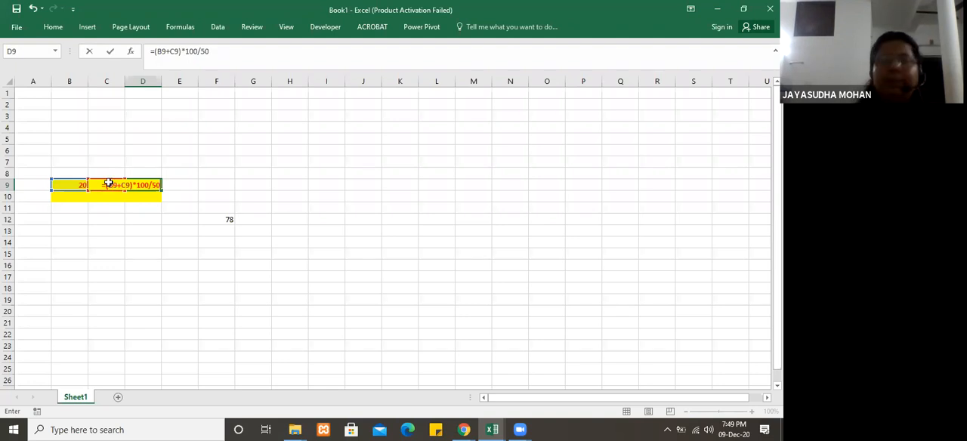
{"action": "key", "text": "Return"}
{"action": "left_click", "coordinate": [151, 184]}
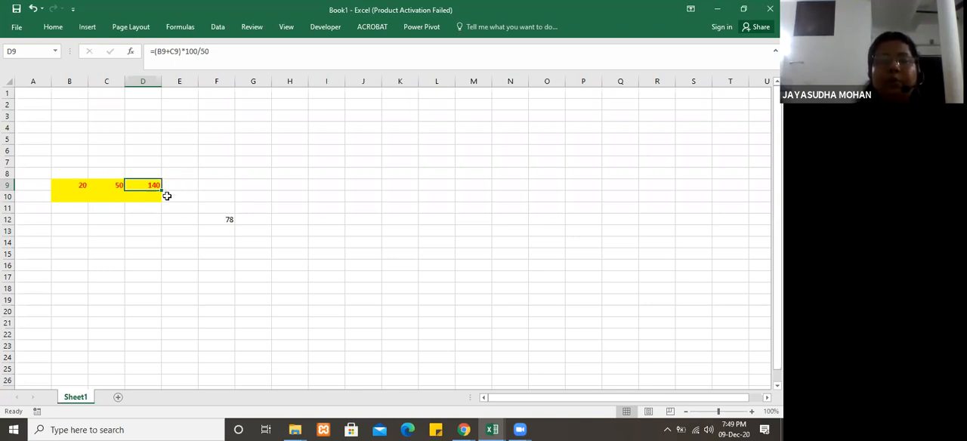
Step: Enter the constant formula =50*60 in cell H5 as an example and clear that cell again
{"action": "left_click", "coordinate": [295, 145]}
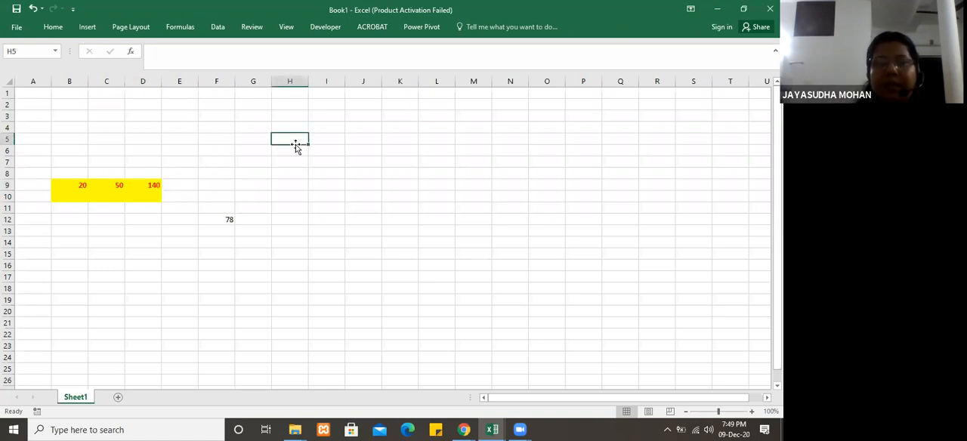
{"action": "type", "text": "=50*60"}
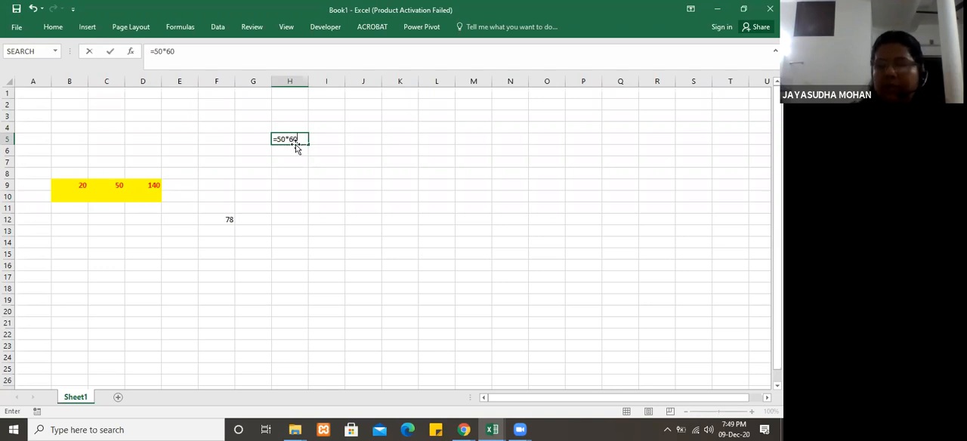
{"action": "key", "text": "Return"}
{"action": "left_click", "coordinate": [309, 165]}
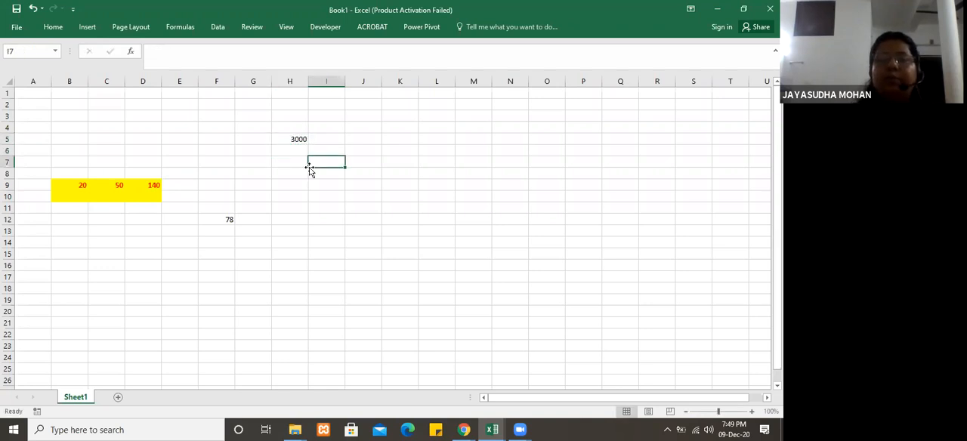
{"action": "left_click", "coordinate": [296, 142]}
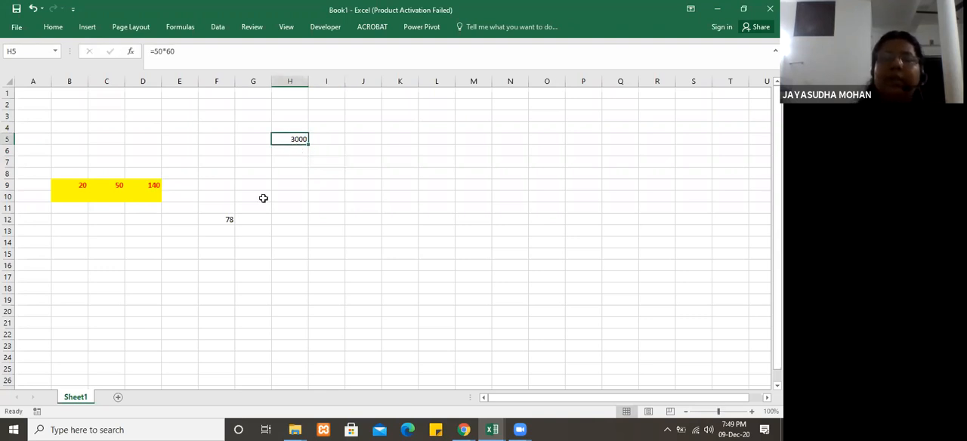
{"action": "key", "text": "Delete"}
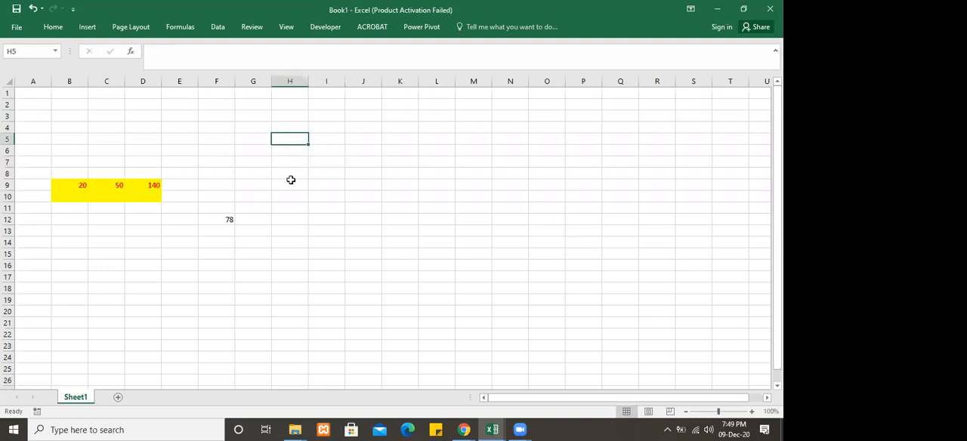
{"action": "left_click", "coordinate": [154, 185]}
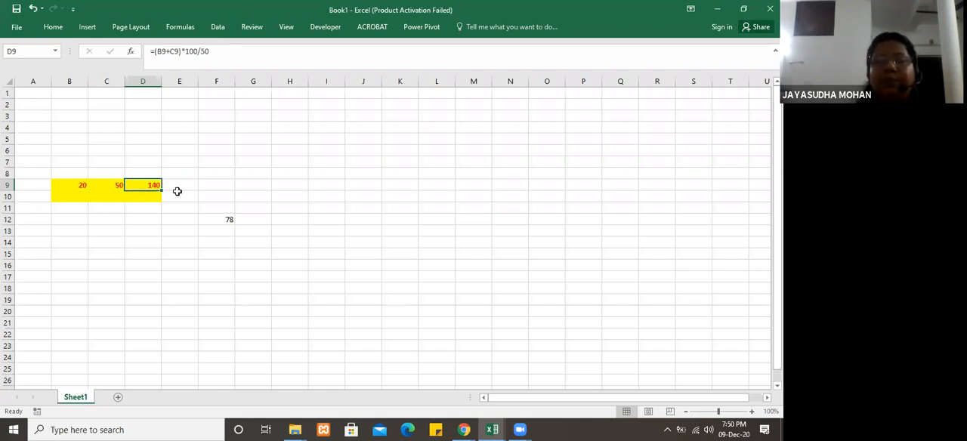
{"action": "left_click", "coordinate": [185, 194]}
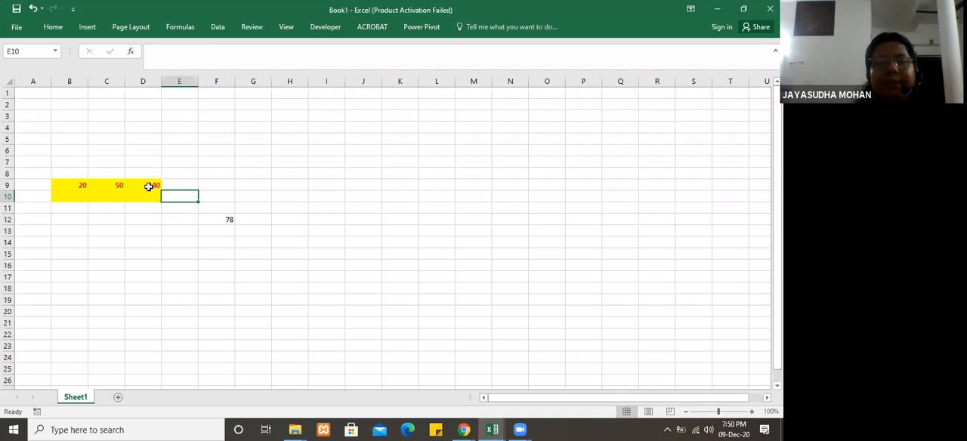
{"action": "left_click", "coordinate": [149, 185]}
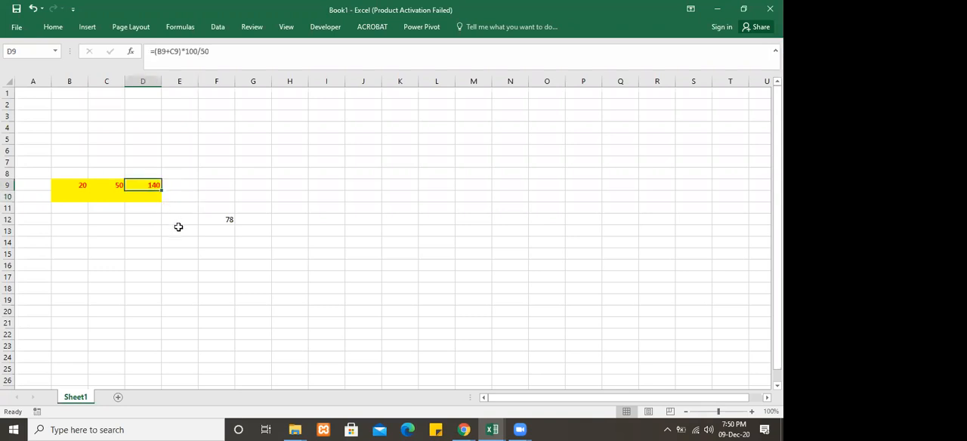
{"action": "left_click", "coordinate": [138, 221]}
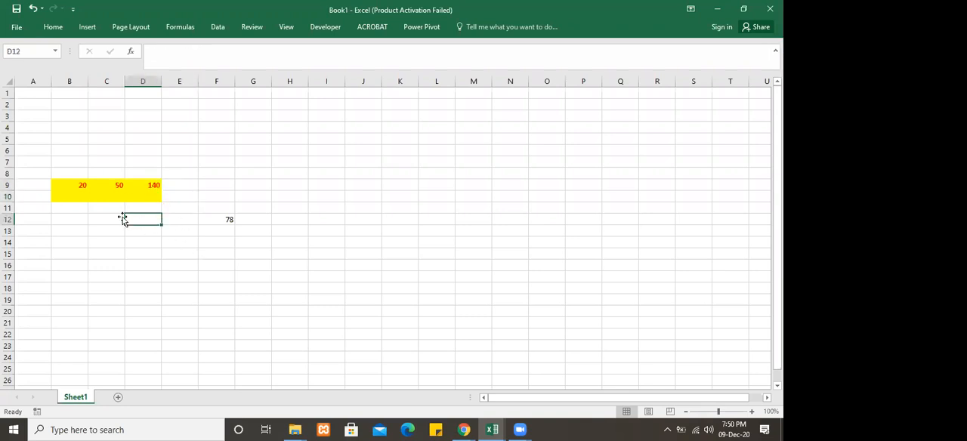
Step: Clear the contents of the range F6:F14
{"action": "left_click", "coordinate": [156, 186]}
{"action": "left_click", "coordinate": [160, 231]}
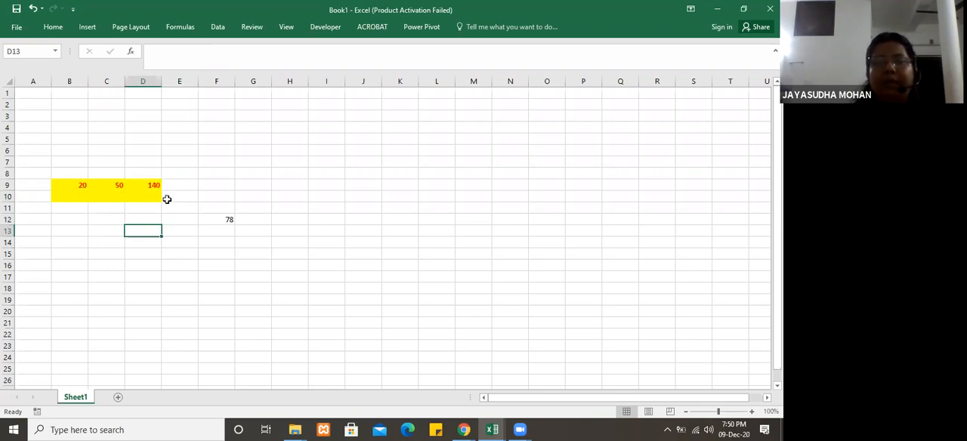
{"action": "left_click_drag", "start_coordinate": [219, 148], "coordinate": [229, 235]}
{"action": "key", "text": "Delete"}
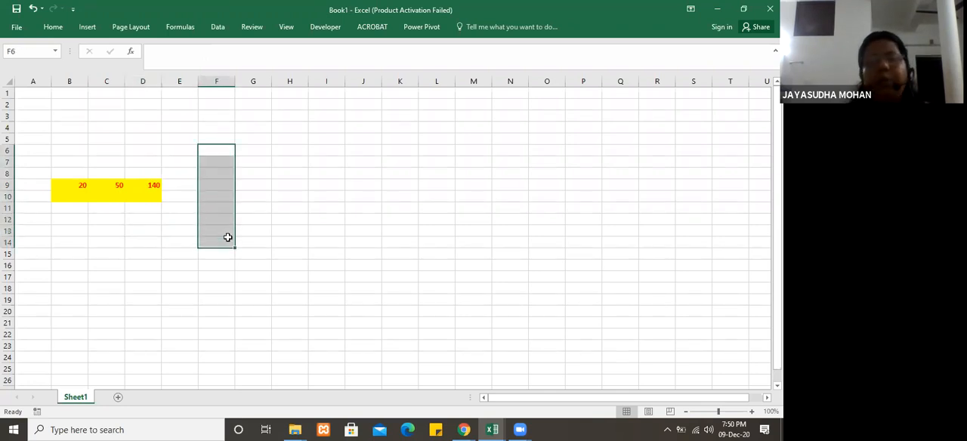
{"action": "left_click", "coordinate": [273, 218]}
Step: Enter 1 and 2 in cells F6 and F7 and extend the number series down to F19
{"action": "left_click", "coordinate": [218, 151]}
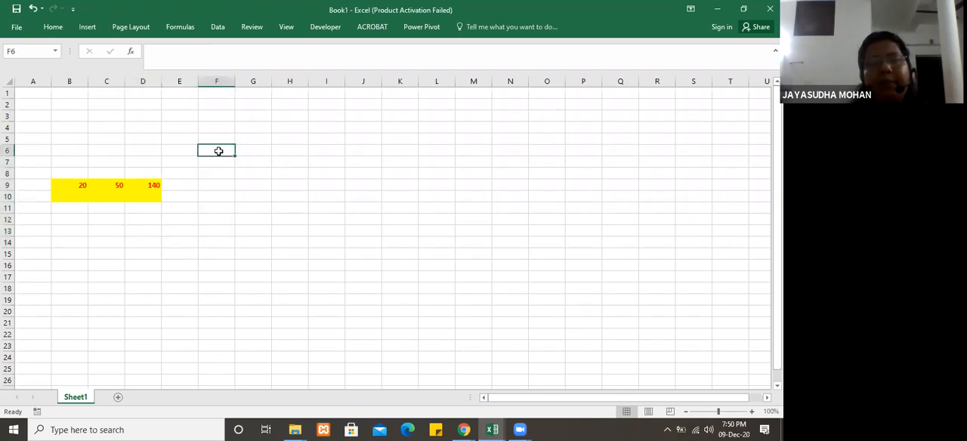
{"action": "type", "text": "1"}
{"action": "key", "text": "Down"}
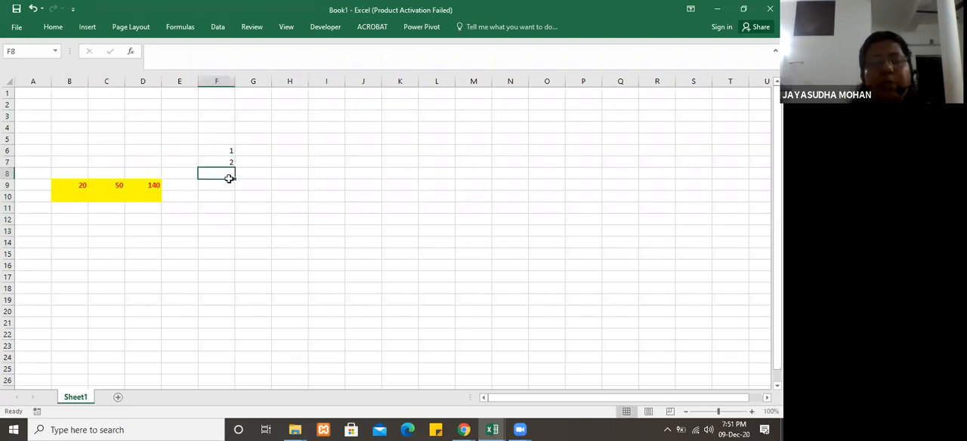
{"action": "left_click", "coordinate": [227, 151]}
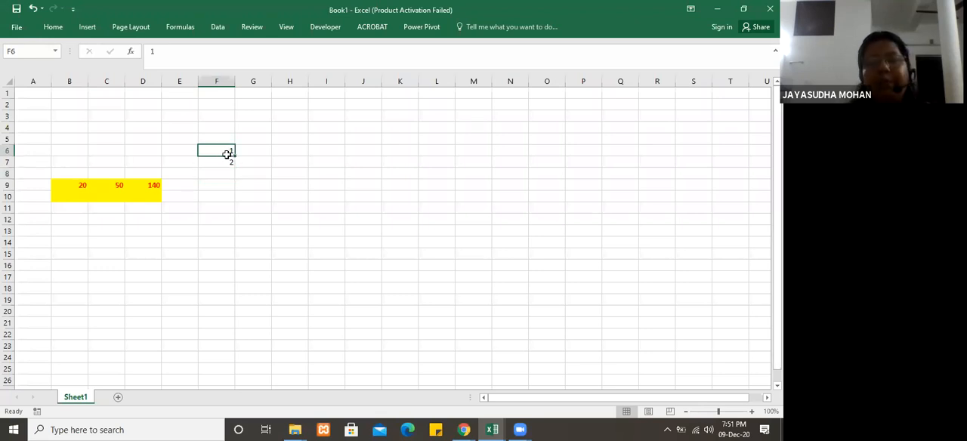
{"action": "left_click_drag", "start_coordinate": [227, 152], "coordinate": [226, 161]}
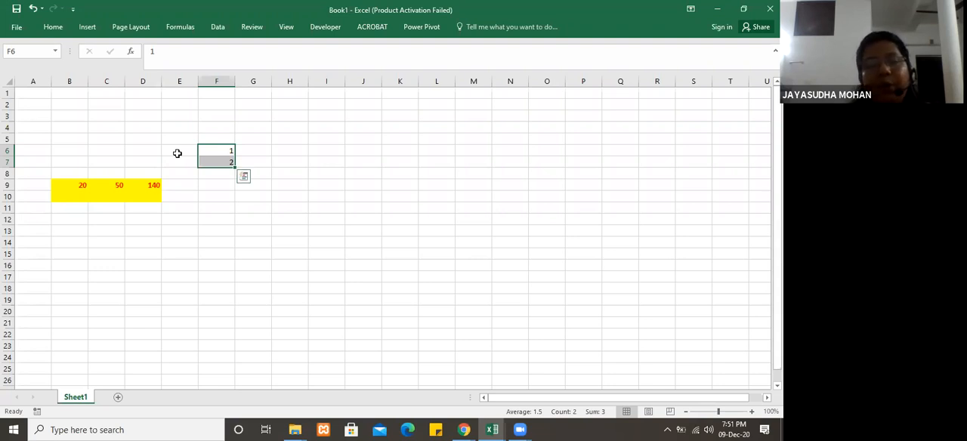
{"action": "left_click_drag", "start_coordinate": [176, 136], "coordinate": [284, 215]}
{"action": "left_click_drag", "start_coordinate": [216, 144], "coordinate": [221, 160]}
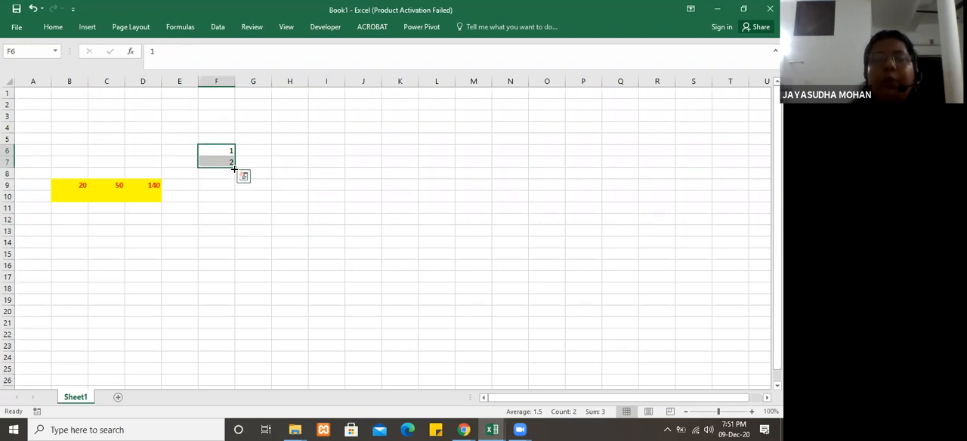
{"action": "left_click_drag", "start_coordinate": [234, 167], "coordinate": [235, 305]}
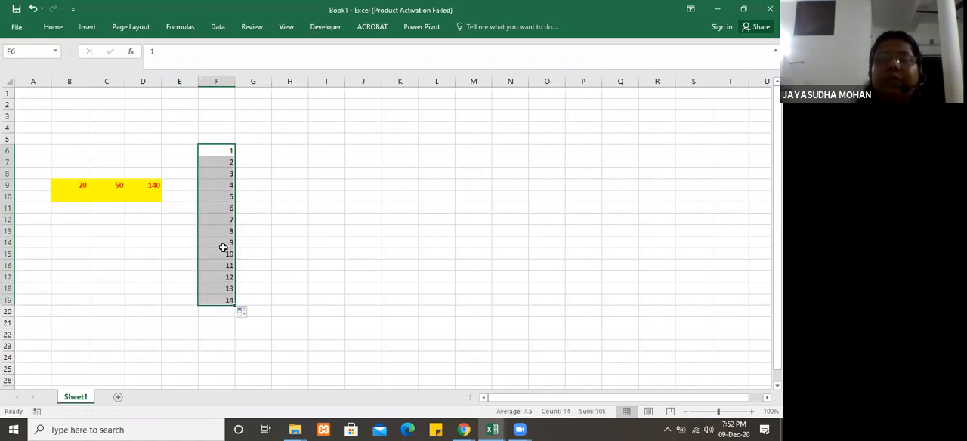
Step: Enter 1 and 3 in cells G6 and G7 and extend the odd-number series down to G19
{"action": "left_click", "coordinate": [266, 150]}
{"action": "type", "text": "1"}
{"action": "key", "text": "Return"}
{"action": "type", "text": "3"}
{"action": "key", "text": "Return"}
{"action": "left_click", "coordinate": [267, 150]}
{"action": "left_click_drag", "start_coordinate": [267, 149], "coordinate": [269, 303]}
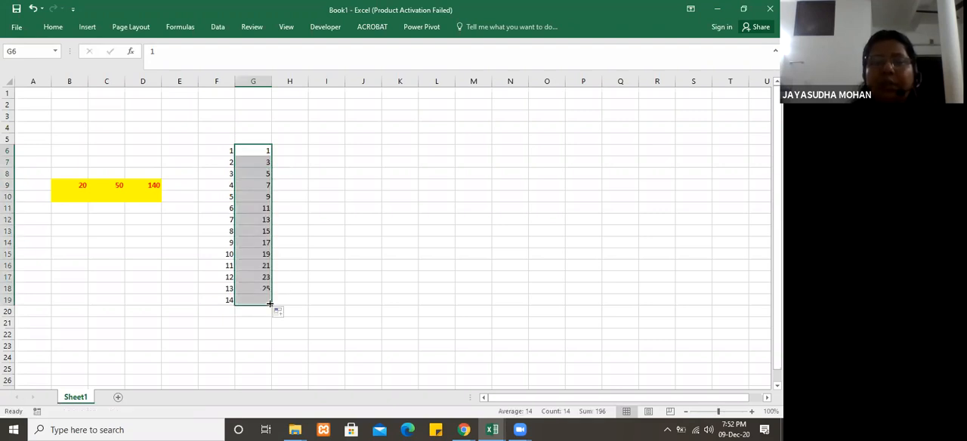
Step: Enter 100 and 200 in cells H6 and H7 and extend the series down to H19
{"action": "left_click", "coordinate": [299, 150]}
{"action": "type", "text": "100"}
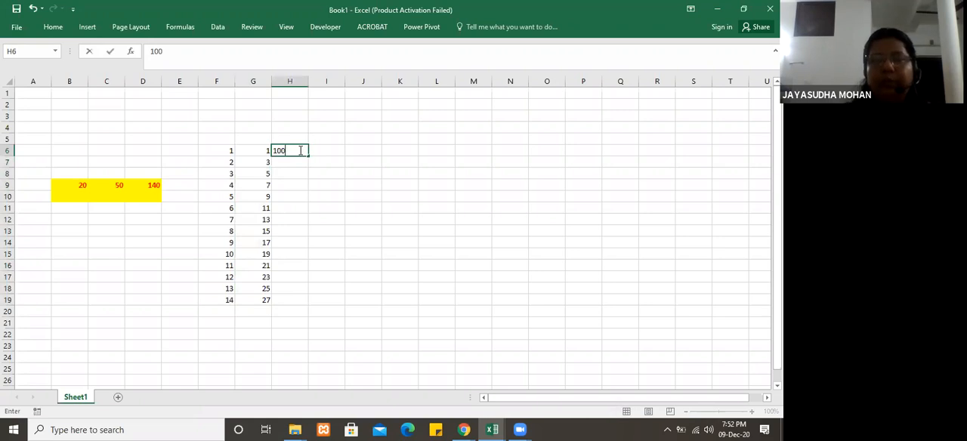
{"action": "key", "text": "Return"}
{"action": "type", "text": "200"}
{"action": "key", "text": "Return"}
{"action": "left_click_drag", "start_coordinate": [300, 150], "coordinate": [303, 162]}
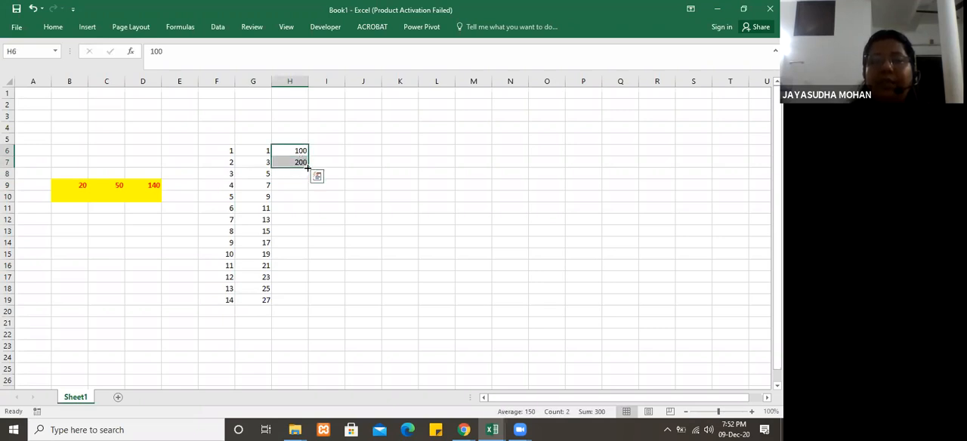
{"action": "double_click", "coordinate": [307, 167]}
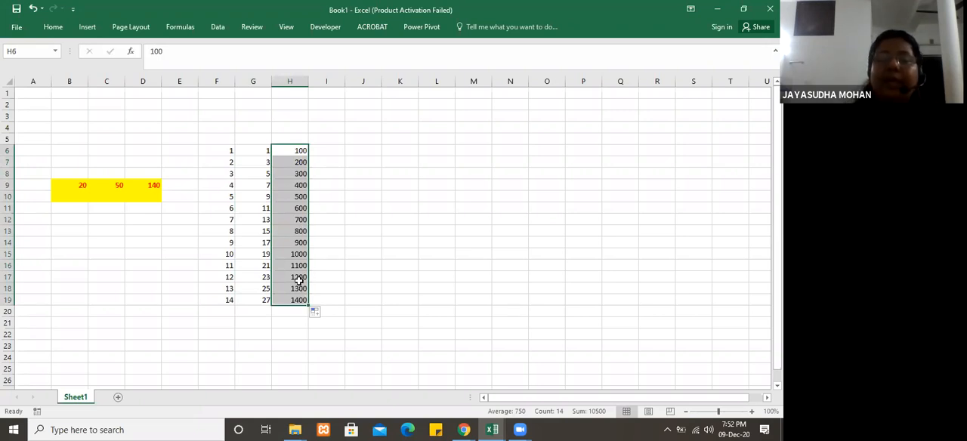
{"action": "left_click", "coordinate": [299, 161]}
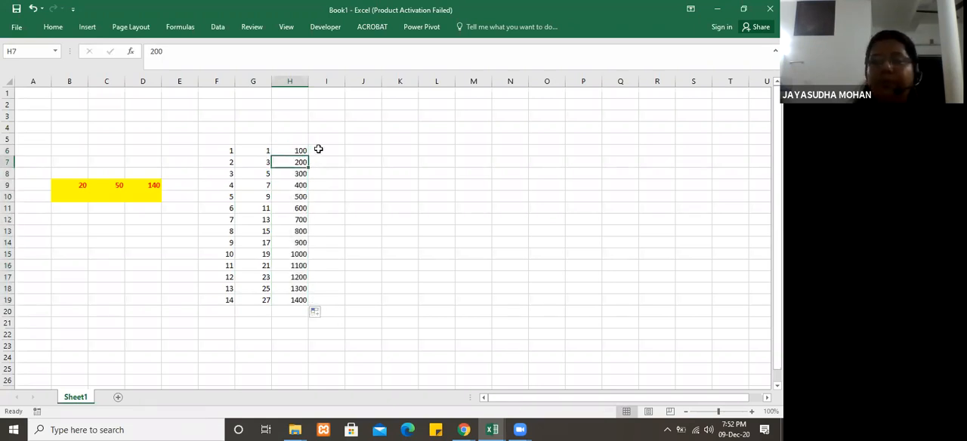
Step: Enter a1 in cell I6 and fill the text-and-number series down to I19
{"action": "left_click", "coordinate": [318, 149]}
{"action": "type", "text": "a1"}
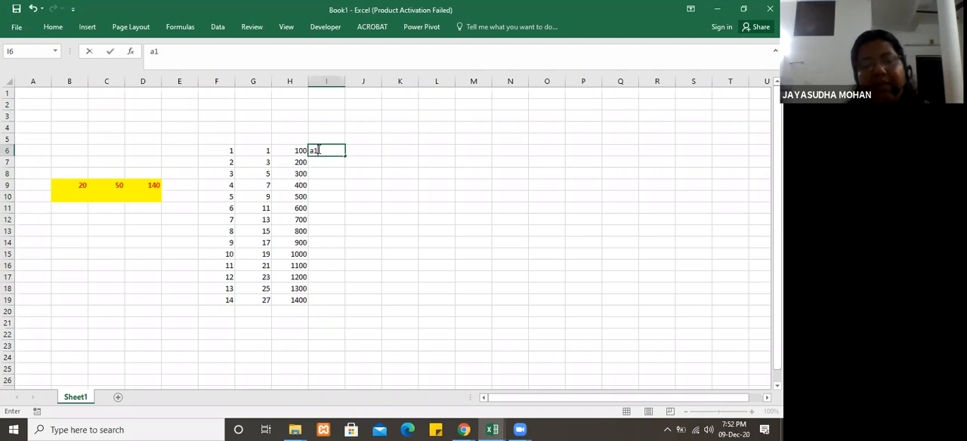
{"action": "key", "text": "Return"}
{"action": "left_click", "coordinate": [327, 148]}
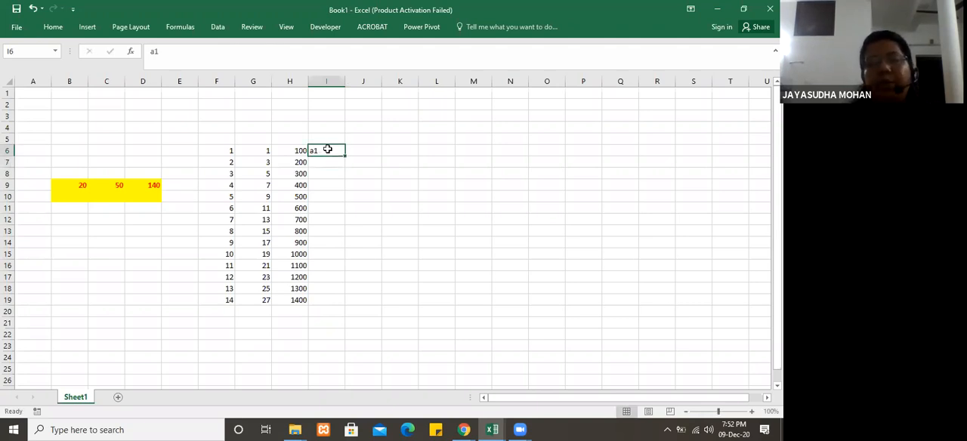
{"action": "left_click_drag", "start_coordinate": [344, 156], "coordinate": [347, 309]}
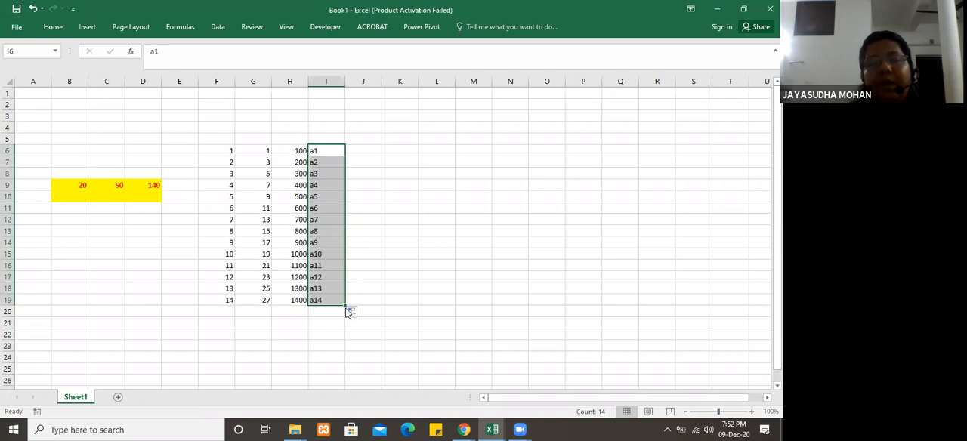
Step: Copy the formula in cell D9 down through D13 by autofill
{"action": "left_click", "coordinate": [154, 185]}
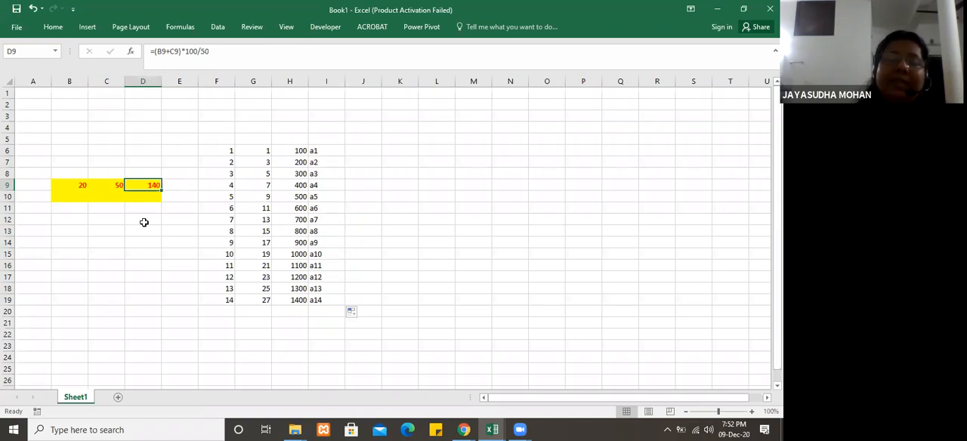
{"action": "left_click", "coordinate": [334, 154]}
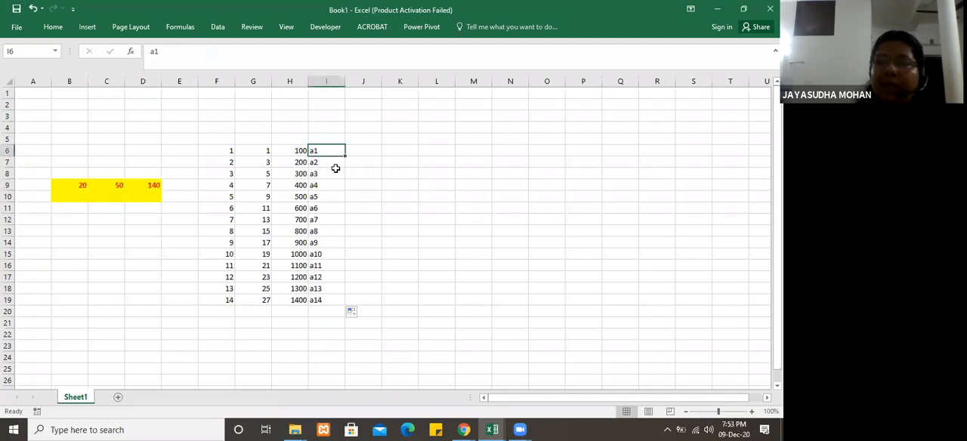
{"action": "left_click", "coordinate": [145, 185]}
{"action": "left_click_drag", "start_coordinate": [160, 191], "coordinate": [160, 233]}
Step: Examine the cell references in the copied formulas in D10 and D11
{"action": "left_click", "coordinate": [148, 195]}
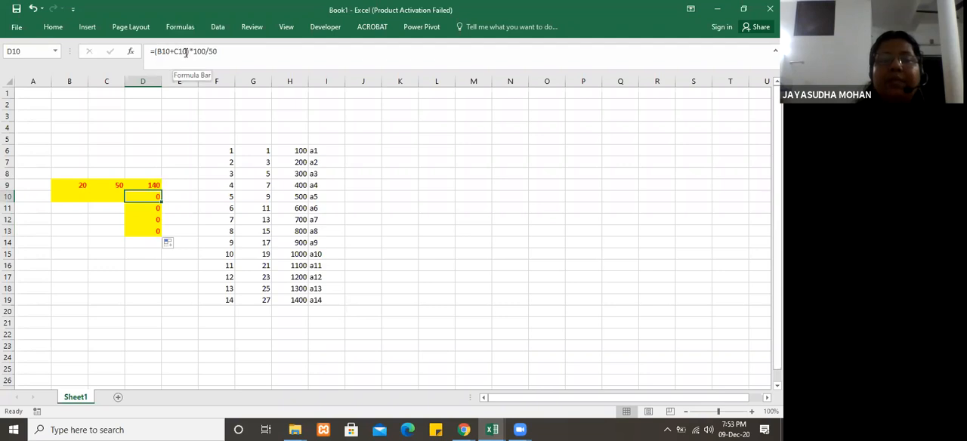
{"action": "left_click", "coordinate": [149, 206]}
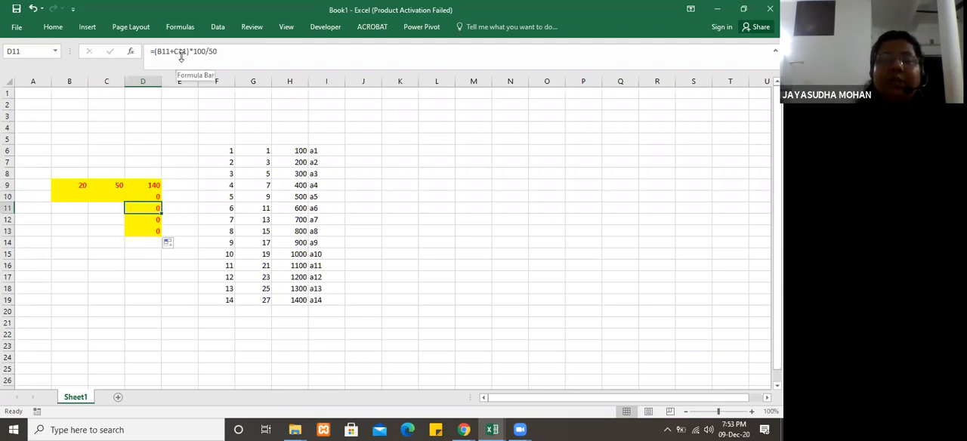
{"action": "left_click", "coordinate": [205, 192]}
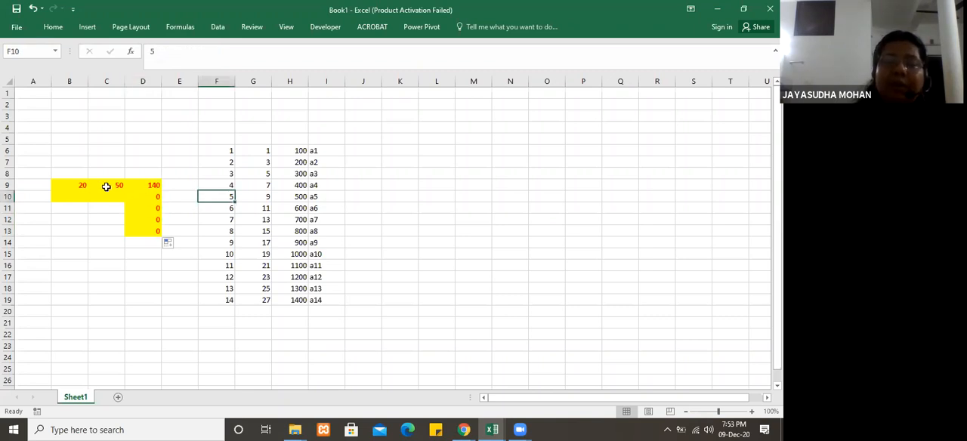
Step: Repeat the autofill of the D9 formula down through D13
{"action": "left_click", "coordinate": [151, 185]}
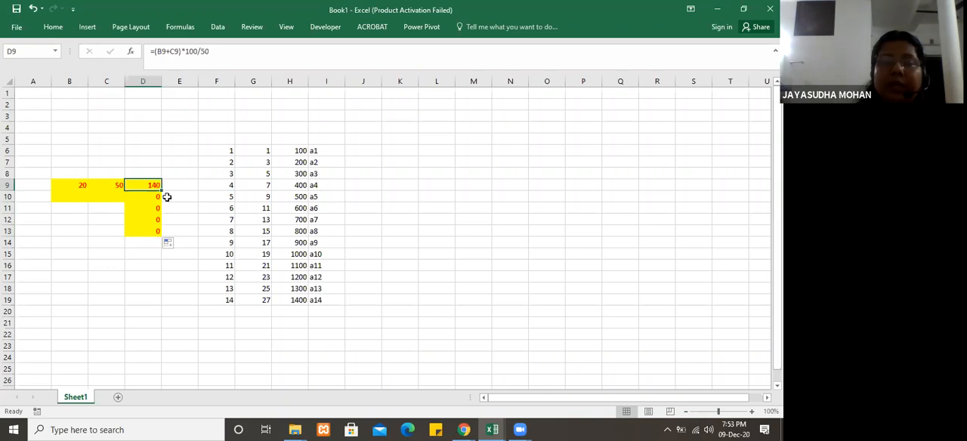
{"action": "left_click_drag", "start_coordinate": [162, 191], "coordinate": [164, 234]}
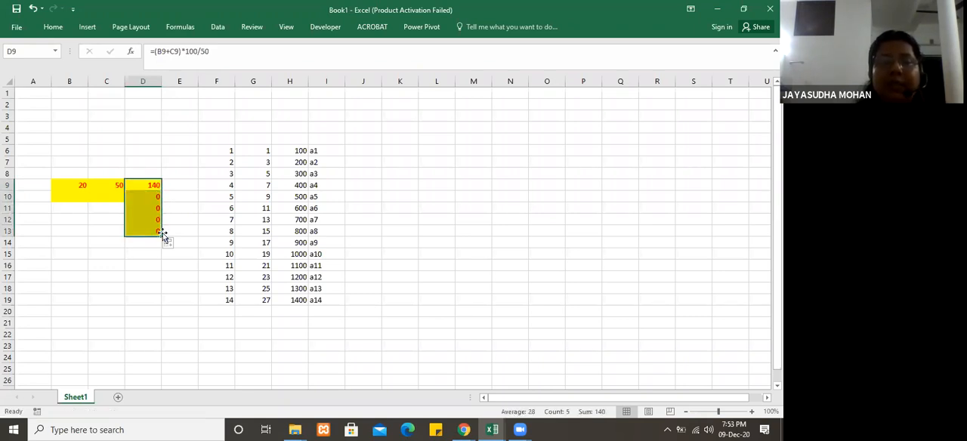
{"action": "left_click", "coordinate": [255, 105]}
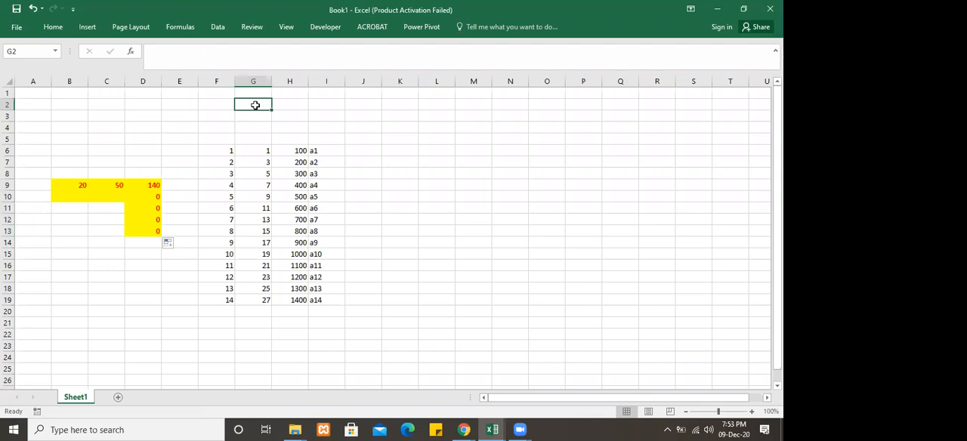
Step: Enter the column headings item, price, gst18% and netamount in cells A2 to D2
{"action": "left_click", "coordinate": [40, 105]}
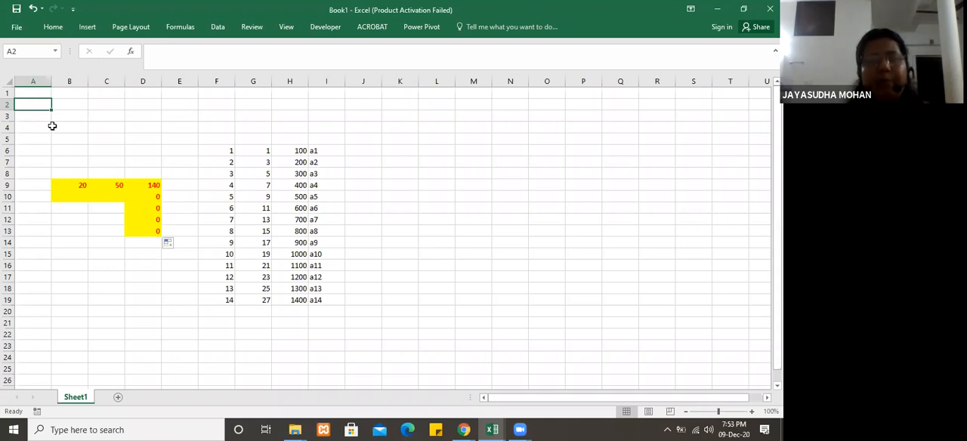
{"action": "type", "text": "ite"}
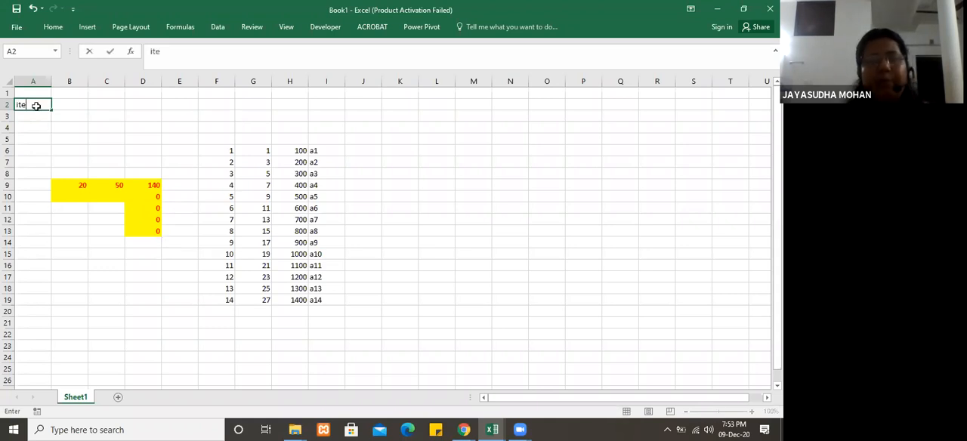
{"action": "type", "text": "m"}
{"action": "key", "text": "Tab"}
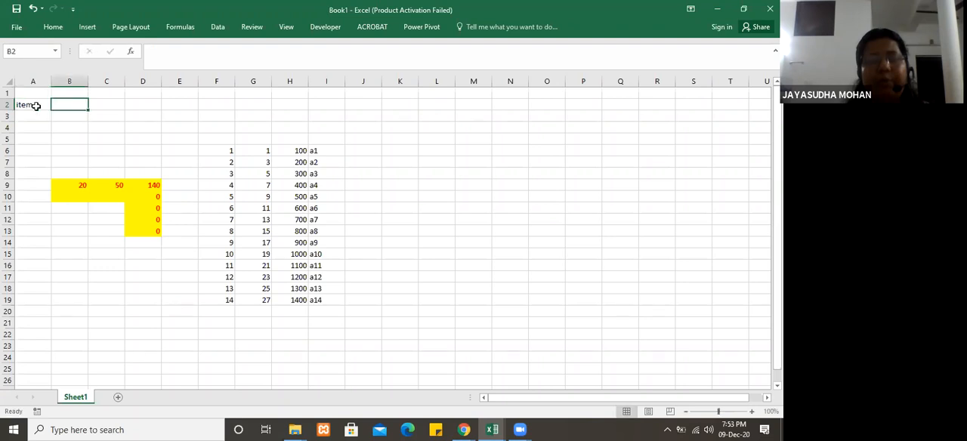
{"action": "type", "text": "price"}
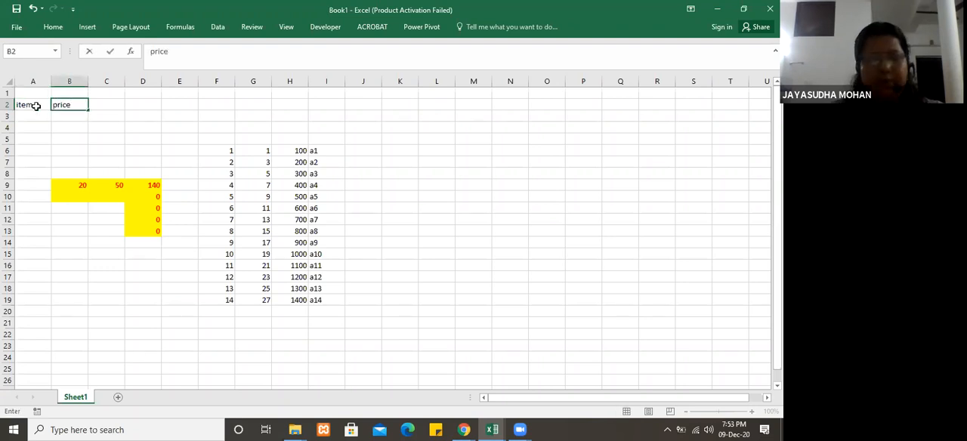
{"action": "key", "text": "Tab"}
{"action": "type", "text": "gst1"}
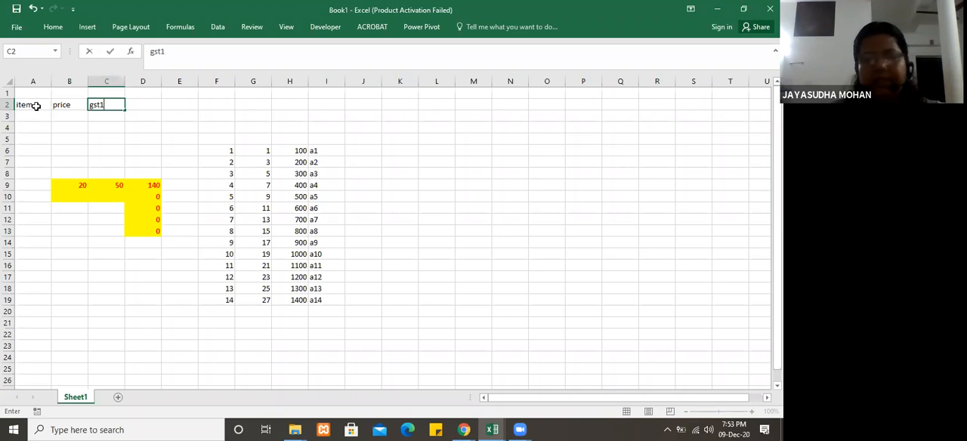
{"action": "type", "text": "8%"}
{"action": "key", "text": "Tab"}
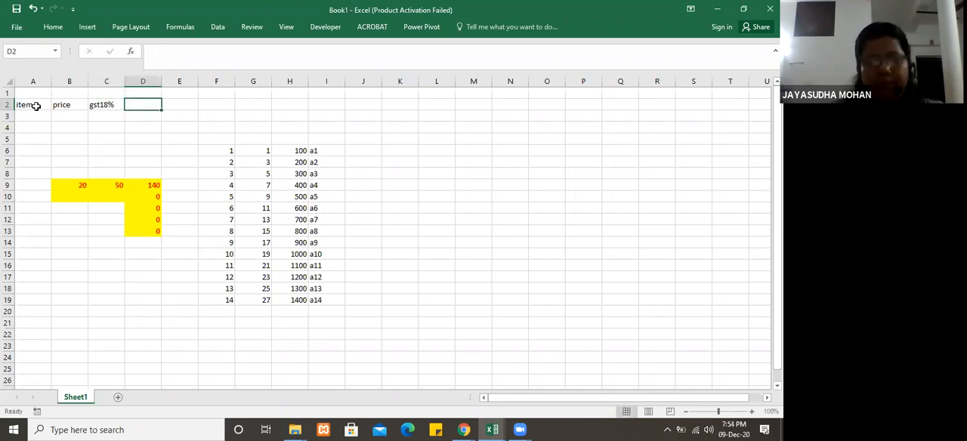
{"action": "type", "text": "netamount"}
{"action": "key", "text": "Return"}
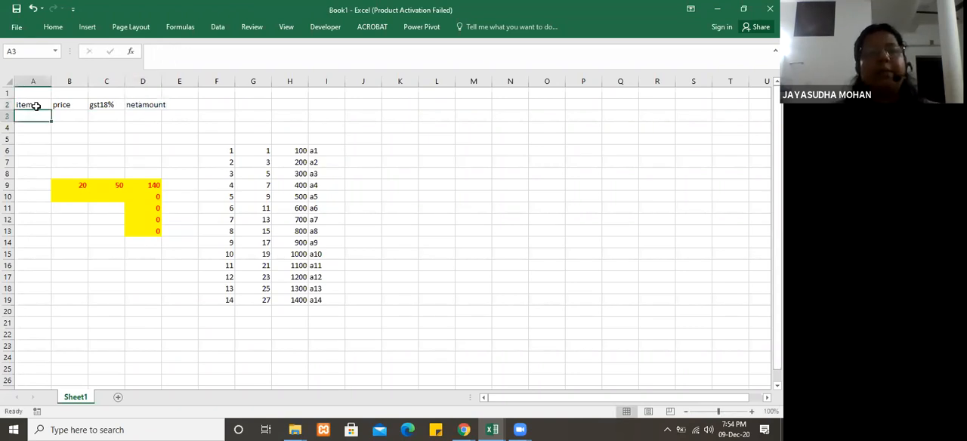
Step: Enter the item rice in A3 and its price 50 in B3
{"action": "type", "text": "a"}
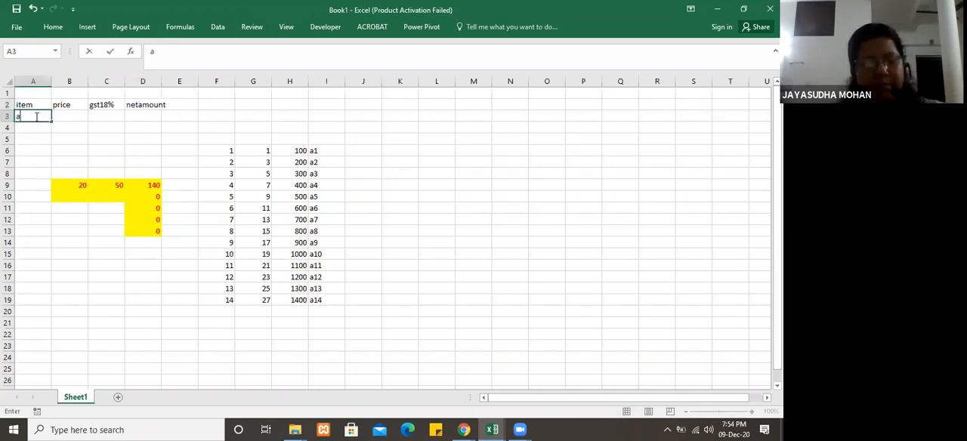
{"action": "key", "text": "BackSpace"}
{"action": "type", "text": "rice"}
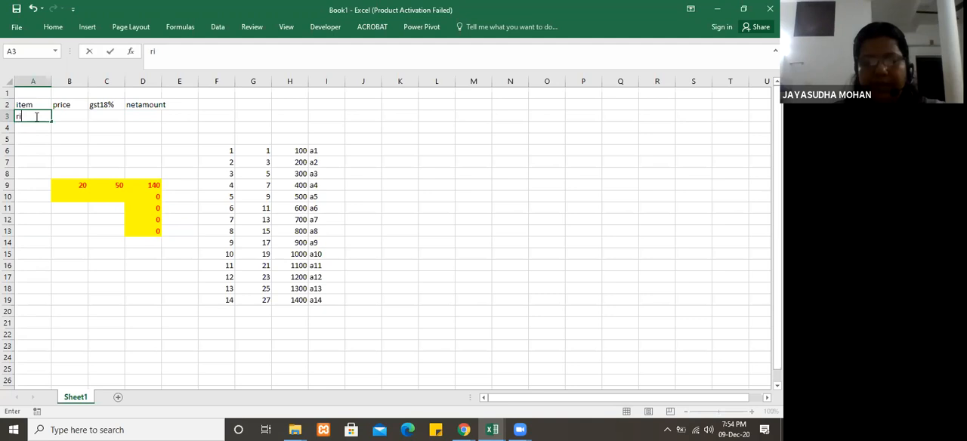
{"action": "left_click", "coordinate": [70, 116]}
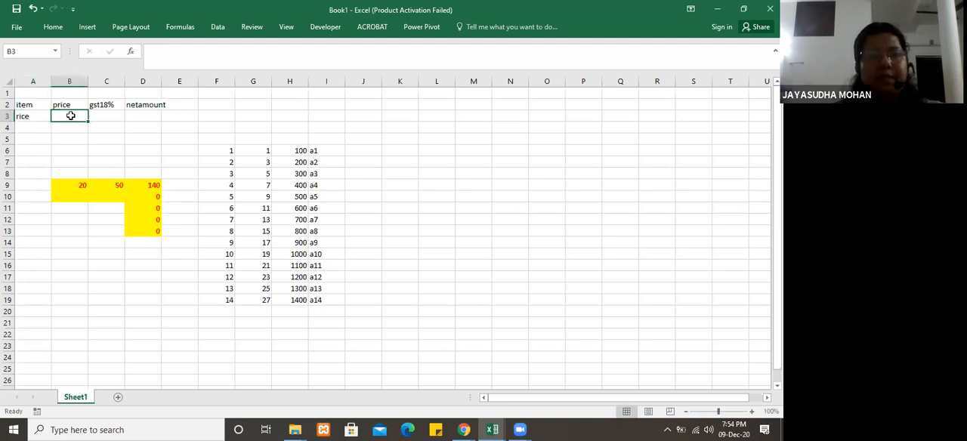
{"action": "type", "text": "50"}
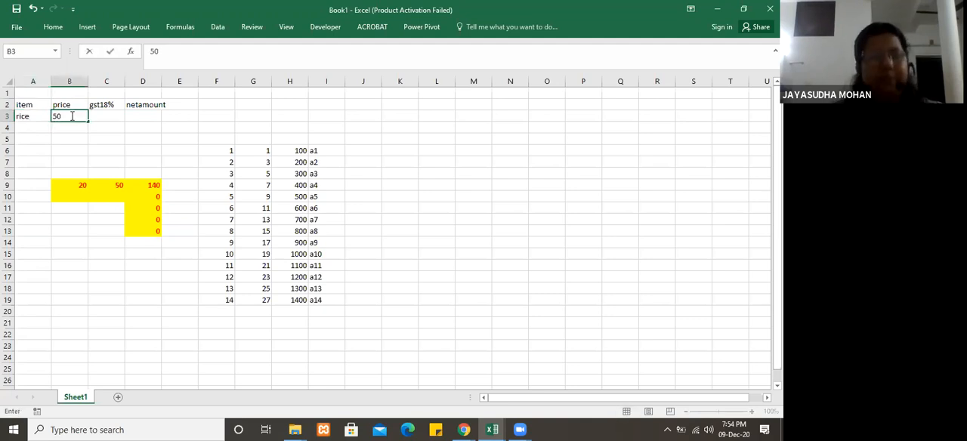
{"action": "key", "text": "Tab"}
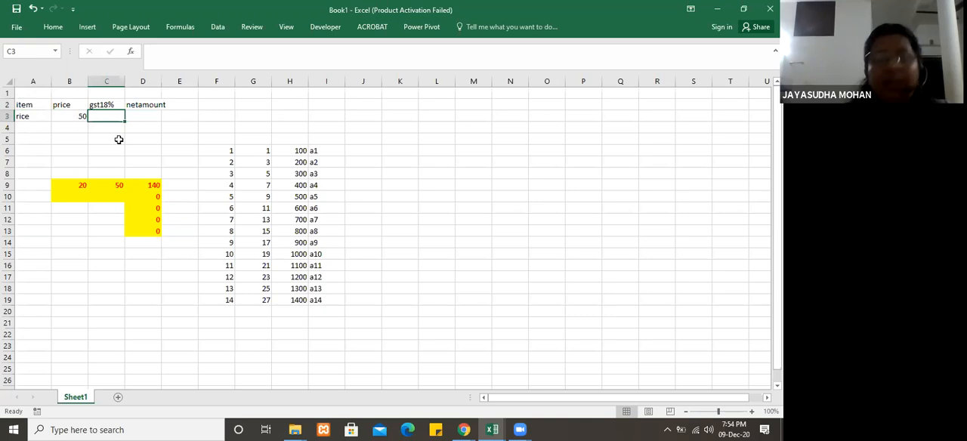
Step: Calculate the rice GST in C3 with the formula =B3*18%
{"action": "type", "text": "="}
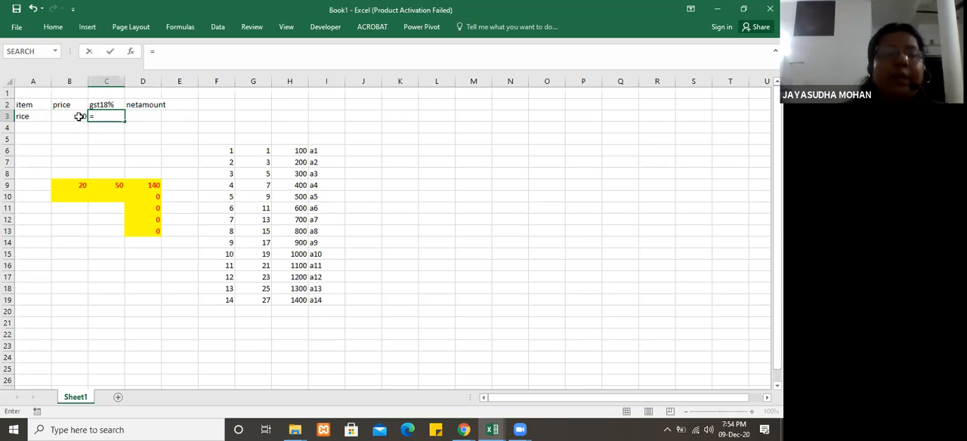
{"action": "left_click", "coordinate": [77, 117]}
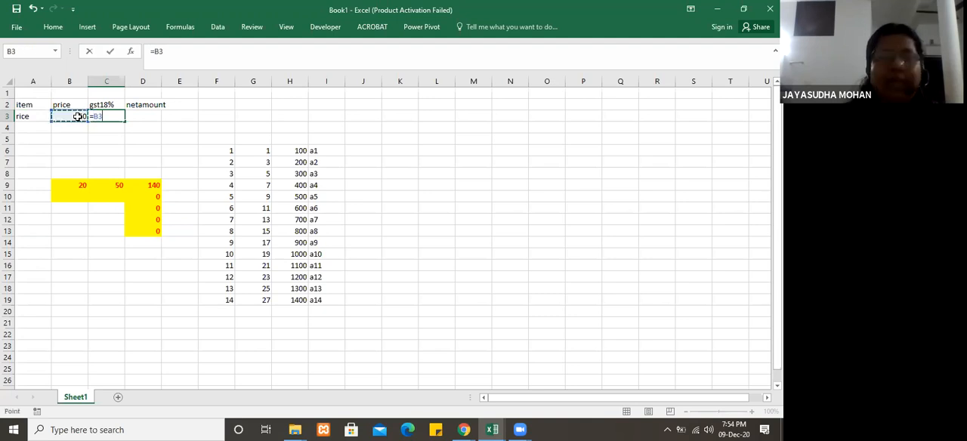
{"action": "type", "text": "(1"}
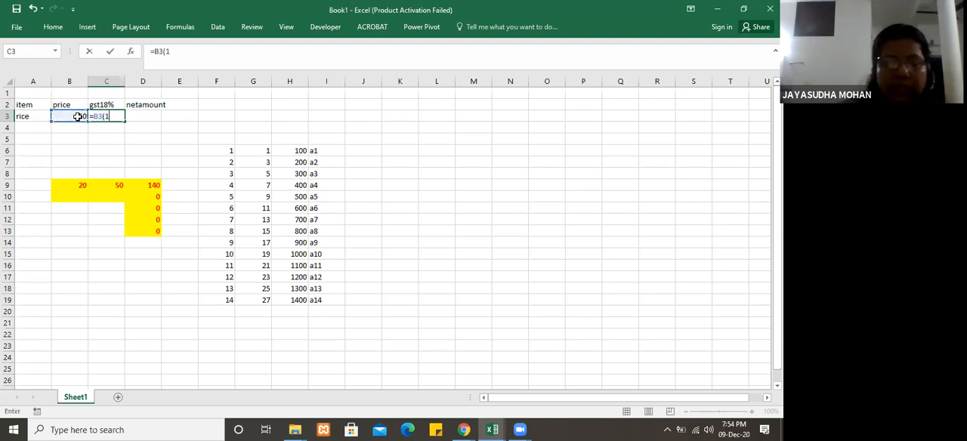
{"action": "type", "text": "8%"}
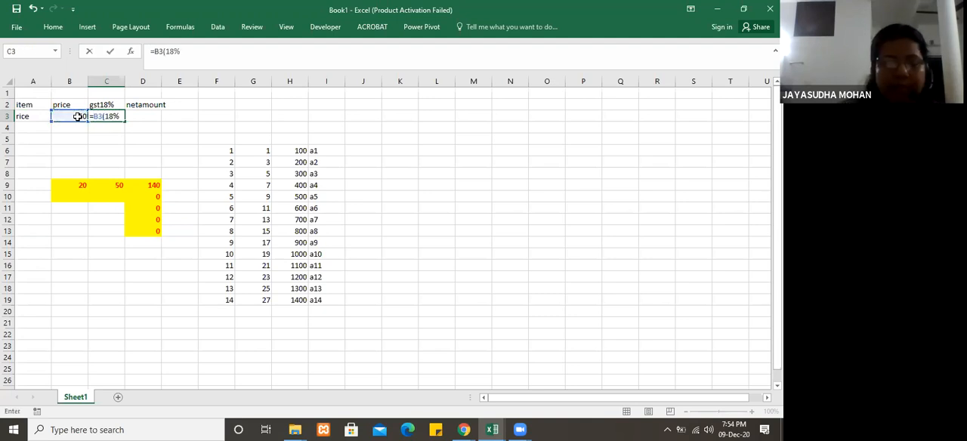
{"action": "key", "text": "BackSpace"}
{"action": "key", "text": "BackSpace"}
{"action": "key", "text": "BackSpace"}
{"action": "key", "text": "BackSpace"}
{"action": "type", "text": "*18%"}
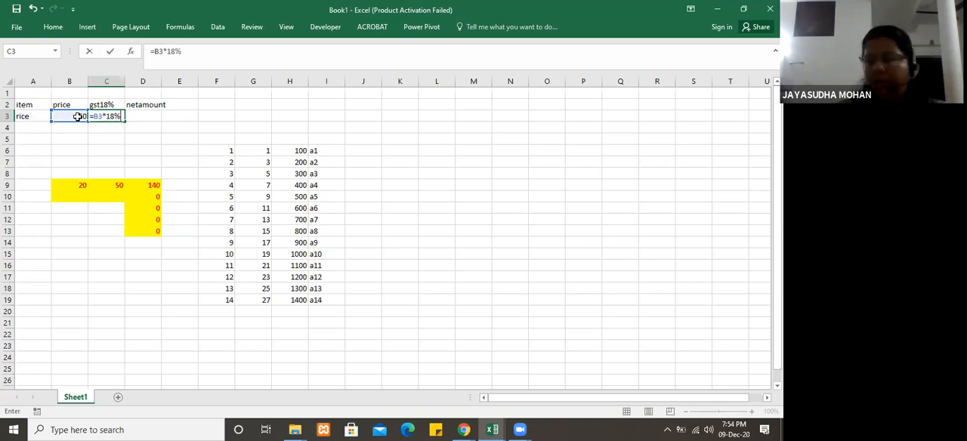
{"action": "left_click", "coordinate": [72, 127]}
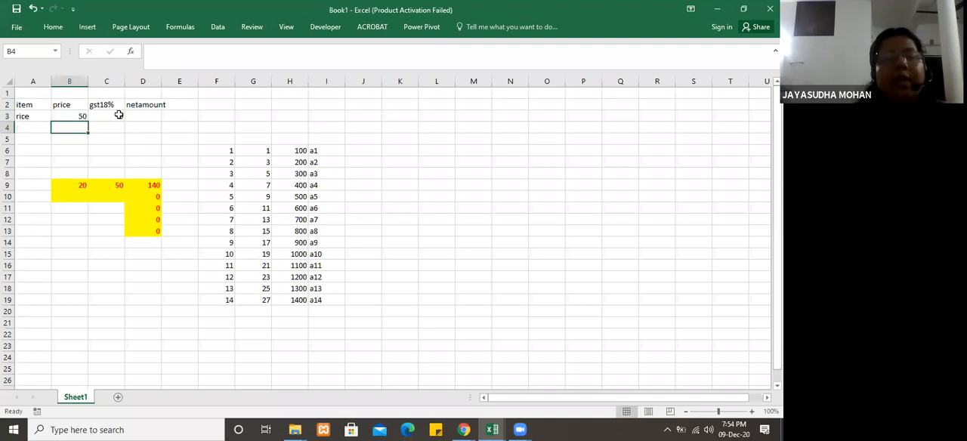
{"action": "left_click", "coordinate": [119, 115]}
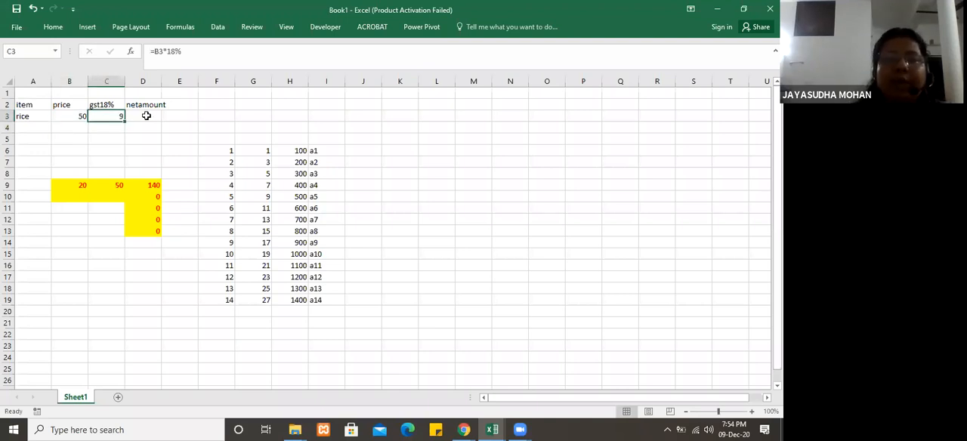
Step: Calculate the rice net amount in D3 with the formula =B3+C3
{"action": "left_click", "coordinate": [146, 115]}
{"action": "type", "text": "="}
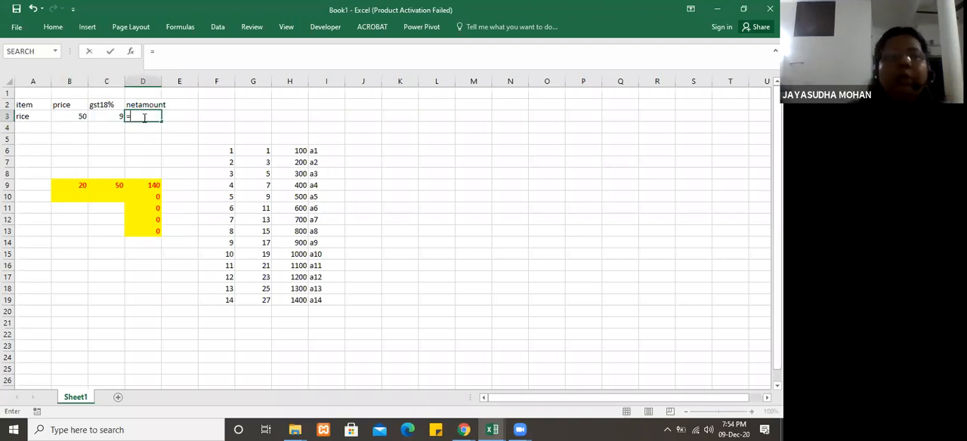
{"action": "left_click", "coordinate": [72, 115]}
{"action": "type", "text": "+"}
{"action": "left_click", "coordinate": [104, 115]}
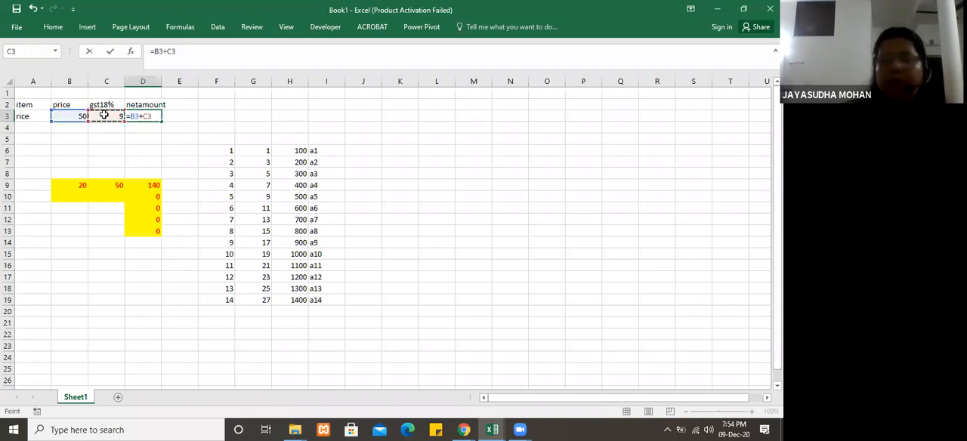
{"action": "key", "text": "Return"}
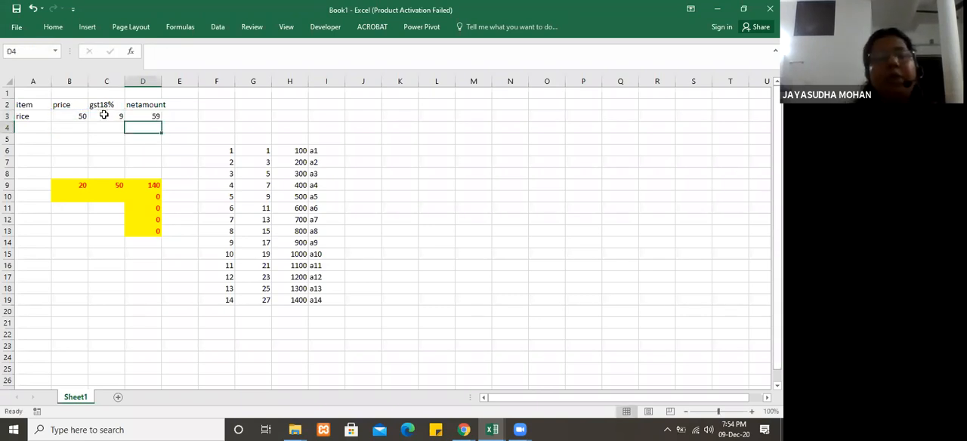
Step: Enter the item oil in A4 and its price 67 in B4
{"action": "left_click", "coordinate": [31, 130]}
{"action": "type", "text": "oil"}
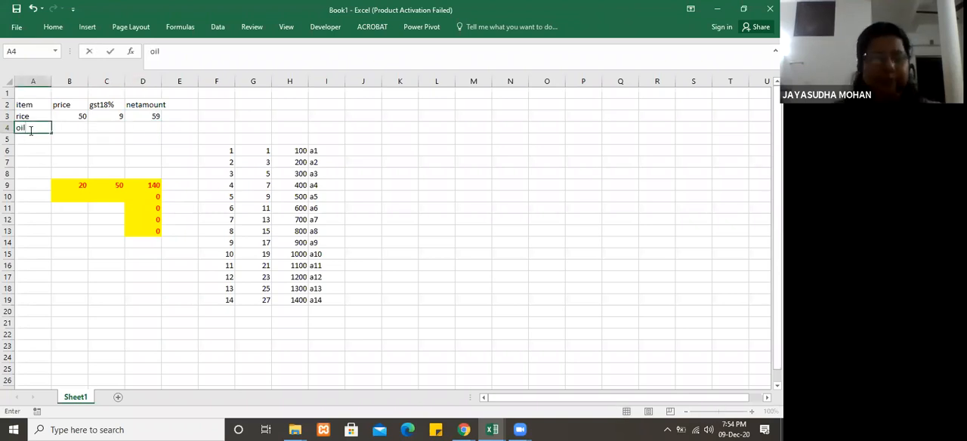
{"action": "key", "text": "Tab"}
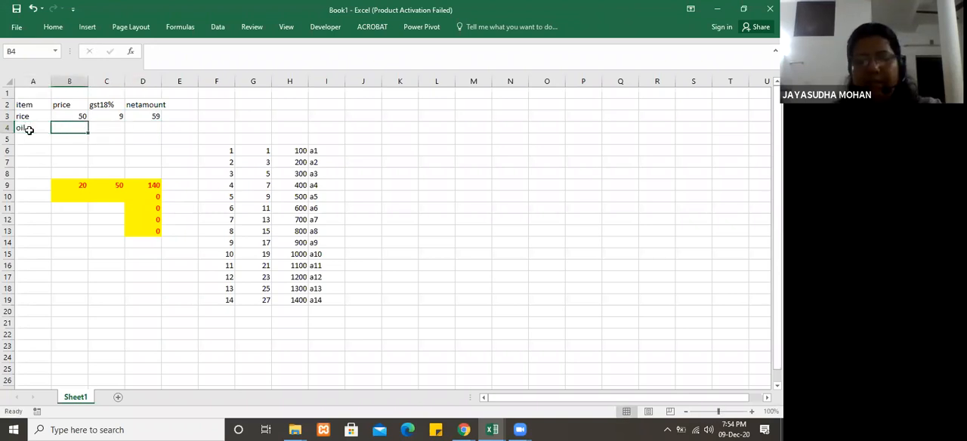
{"action": "type", "text": "67"}
{"action": "key", "text": "Tab"}
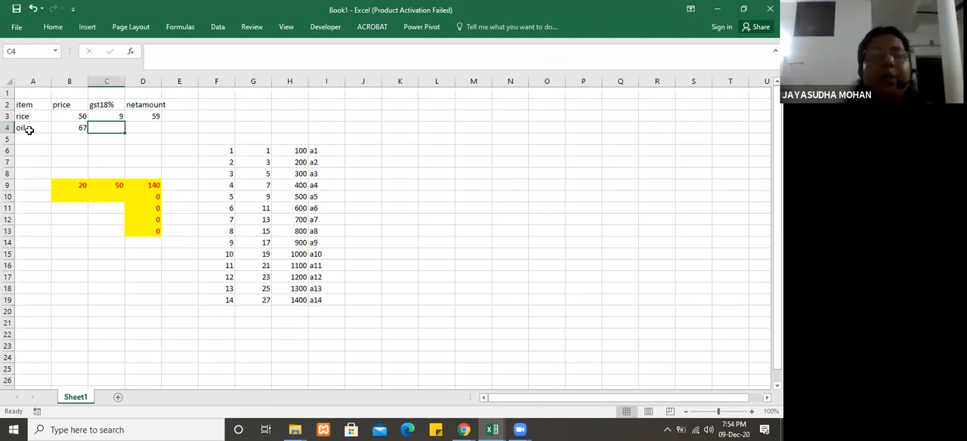
Step: Copy the GST and net amount formulas in C3:D3 down to row 26 by autofill
{"action": "left_click", "coordinate": [112, 117]}
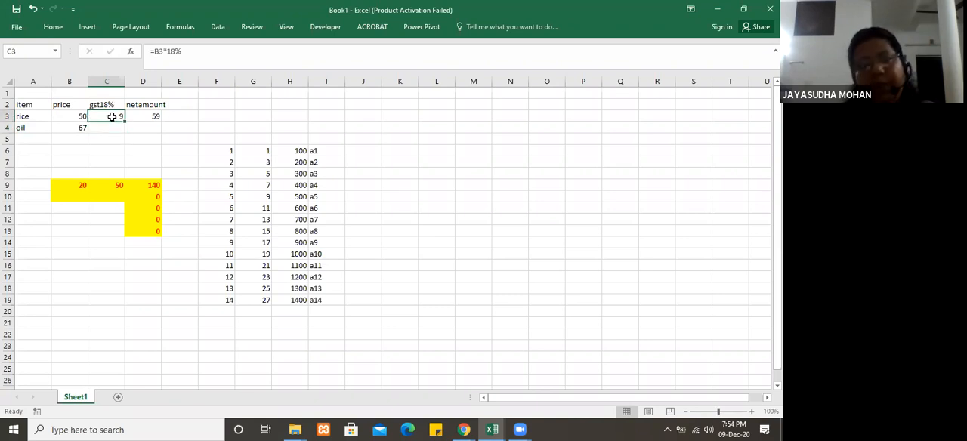
{"action": "left_click_drag", "start_coordinate": [112, 117], "coordinate": [142, 116]}
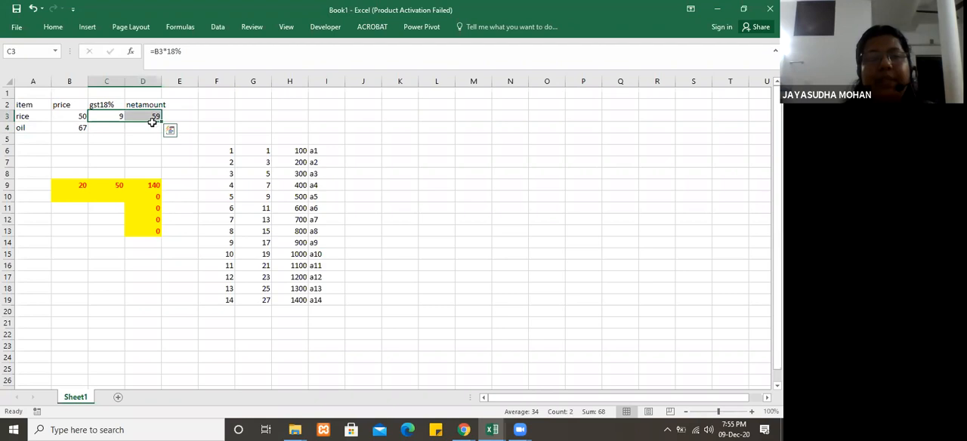
{"action": "left_click_drag", "start_coordinate": [160, 172], "coordinate": [173, 384]}
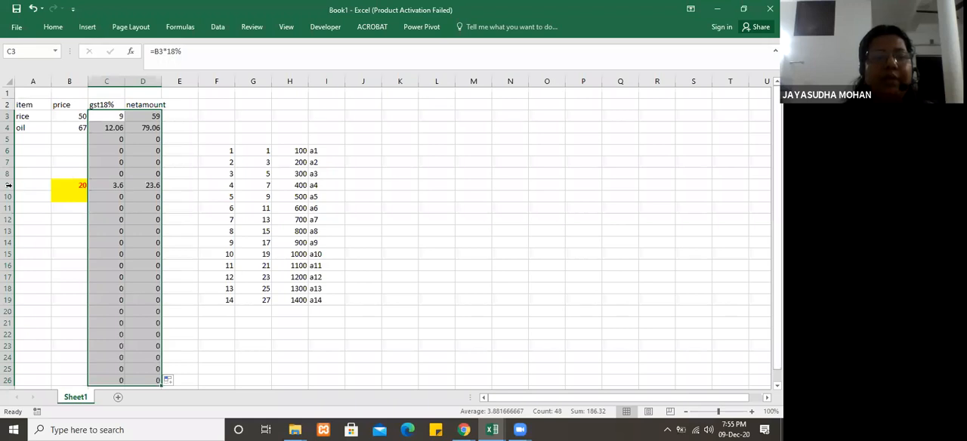
Step: Delete worksheet rows 9 and 10, and also delete row 8 directly above them
{"action": "left_click_drag", "start_coordinate": [8, 186], "coordinate": [9, 197]}
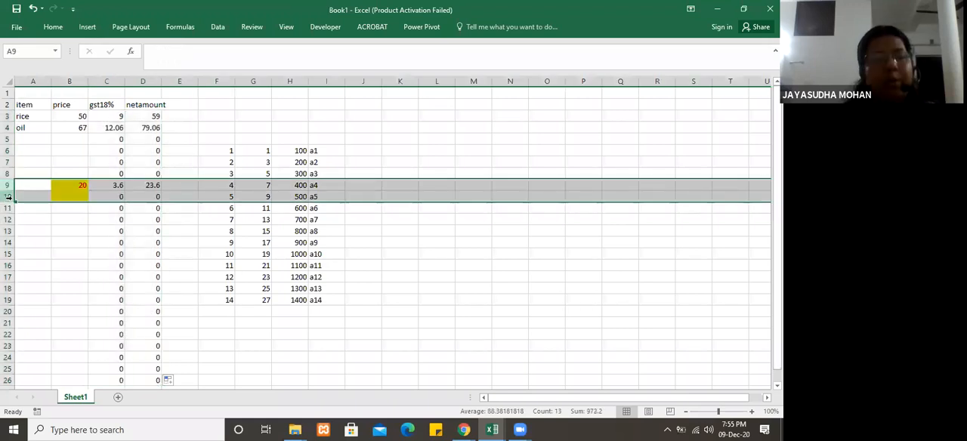
{"action": "right_click", "coordinate": [13, 198]}
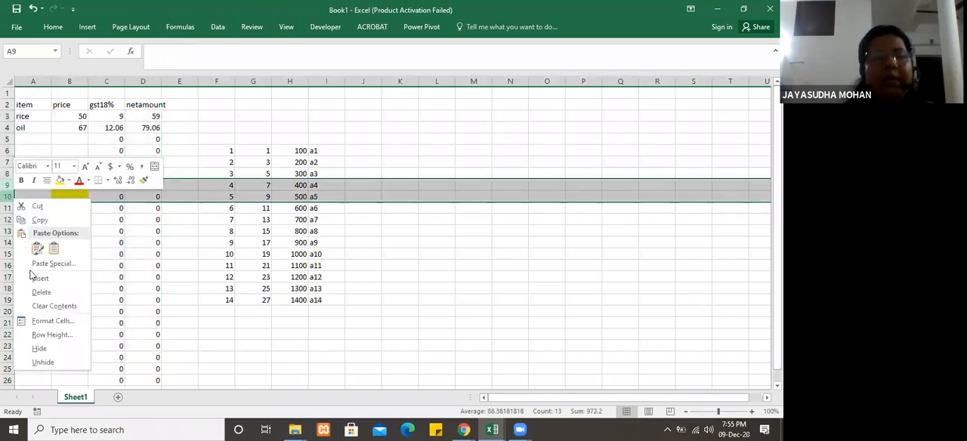
{"action": "left_click", "coordinate": [4, 188]}
{"action": "key", "text": "ctrl+minus"}
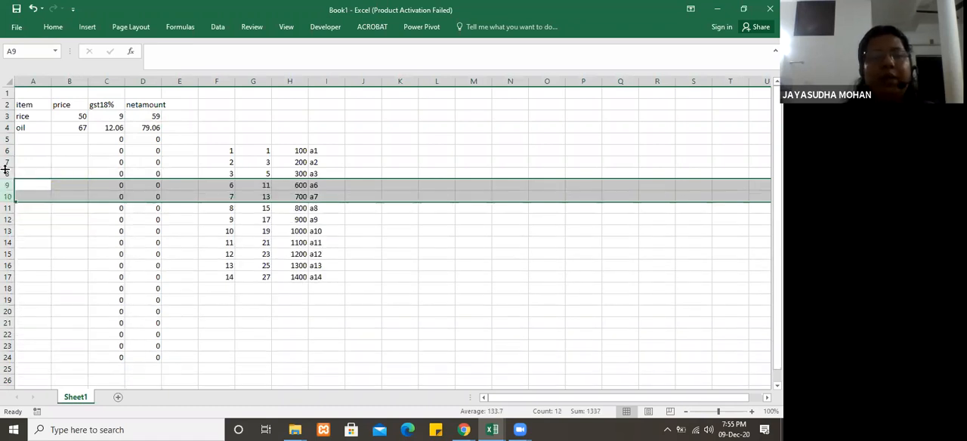
{"action": "left_click", "coordinate": [8, 173]}
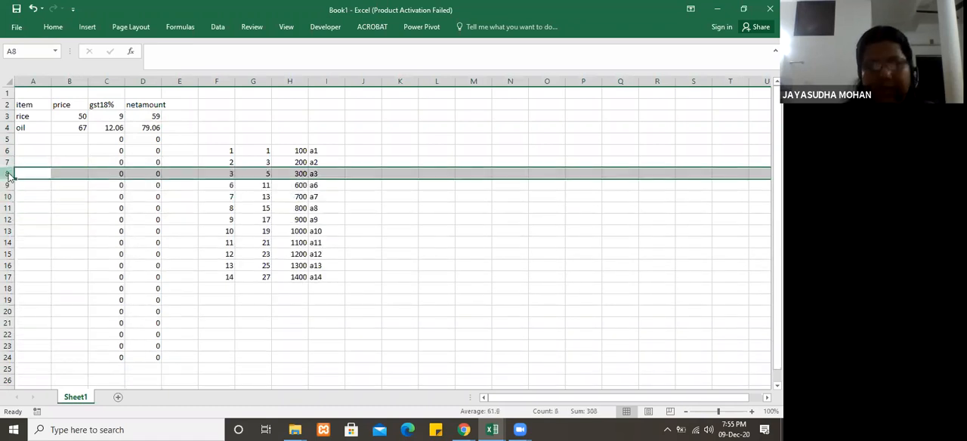
{"action": "right_click", "coordinate": [9, 173]}
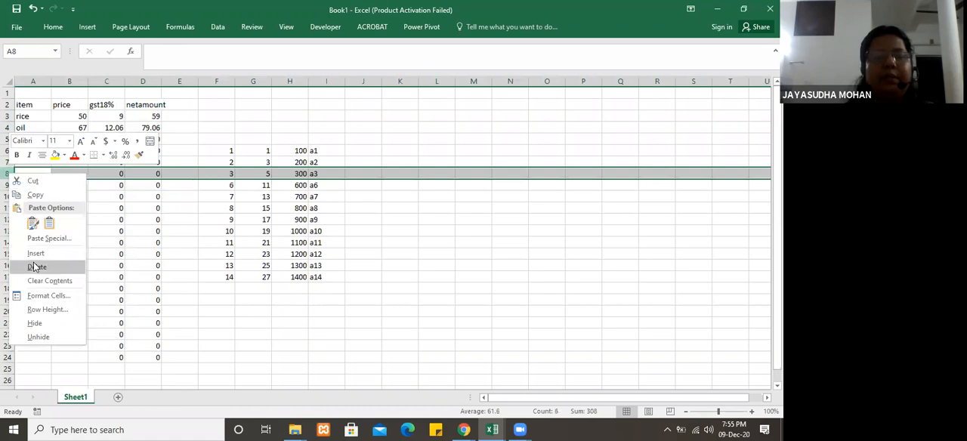
{"action": "left_click", "coordinate": [34, 264]}
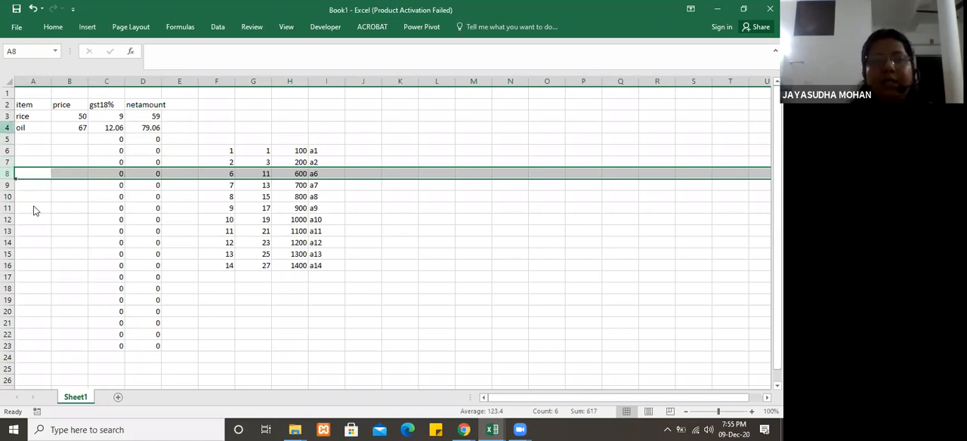
Step: Insert a new row above the oil row and enter soap as its item in A4
{"action": "right_click", "coordinate": [8, 128]}
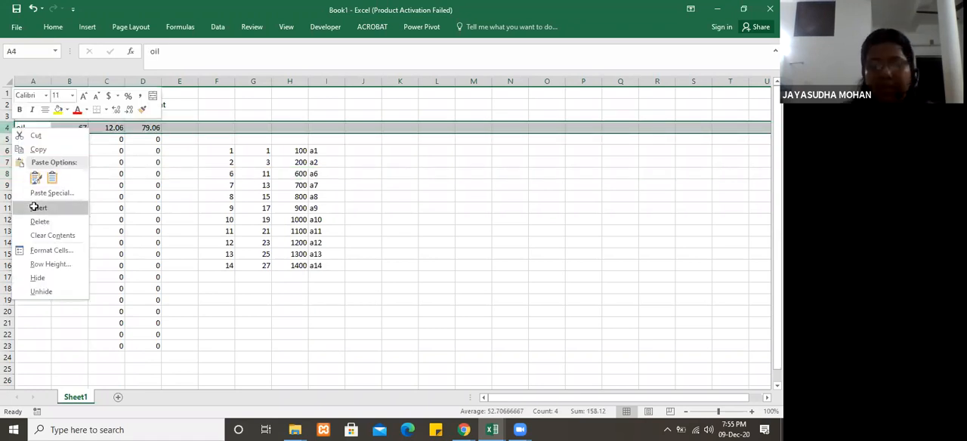
{"action": "left_click", "coordinate": [26, 206]}
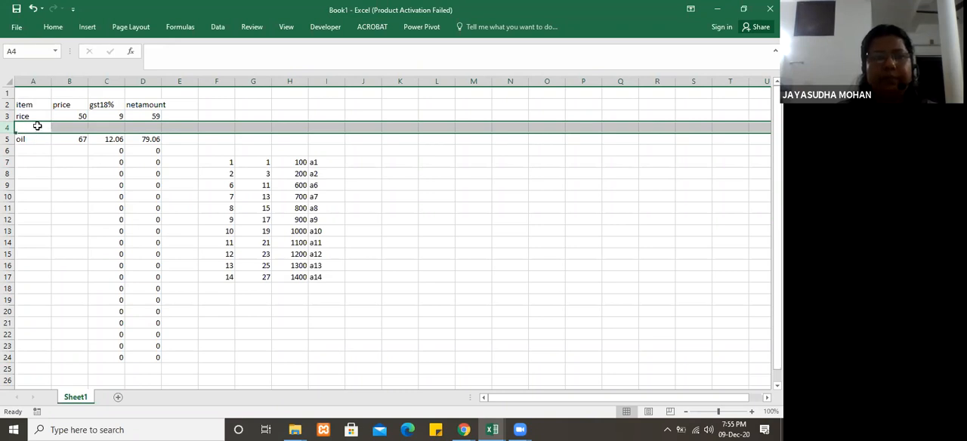
{"action": "left_click", "coordinate": [37, 126]}
{"action": "type", "text": "soap"}
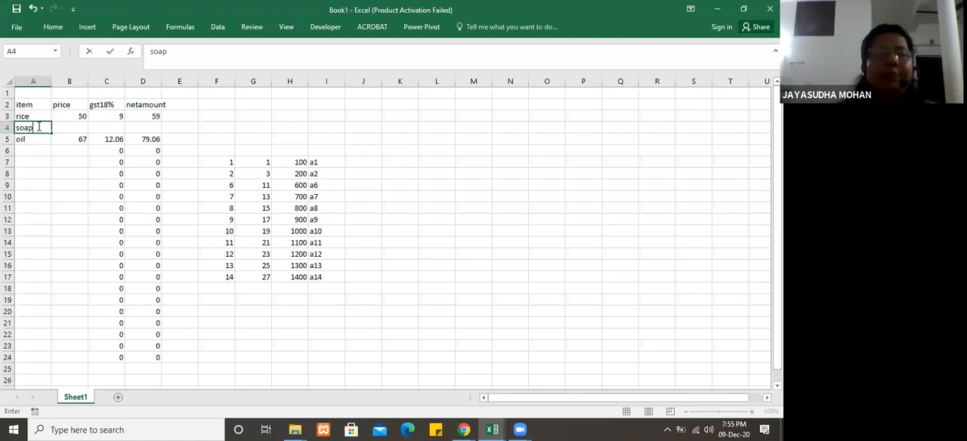
{"action": "key", "text": "Tab"}
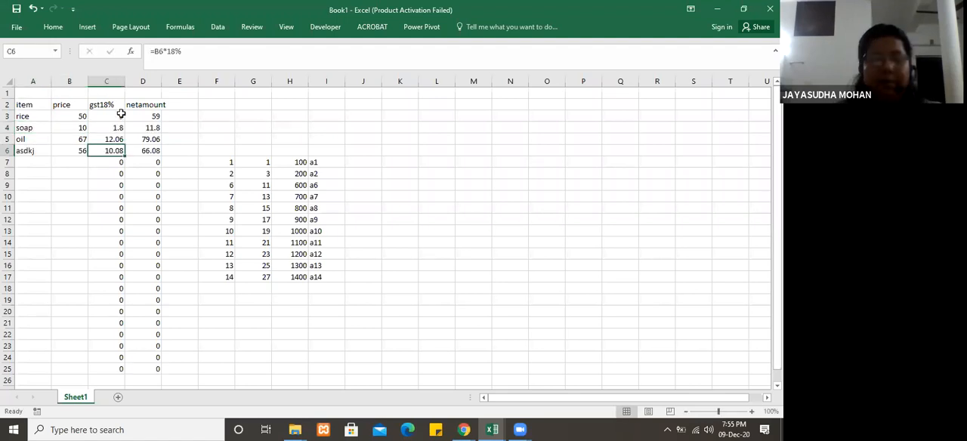
Step: Examine the GST formulas in C3 and C4 and the price cell B4 that the soap formula refers to
{"action": "left_click", "coordinate": [107, 116]}
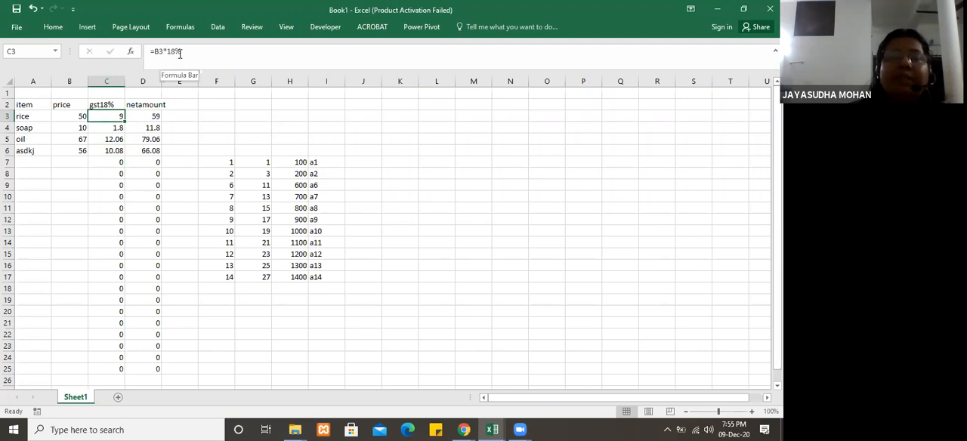
{"action": "left_click", "coordinate": [117, 129]}
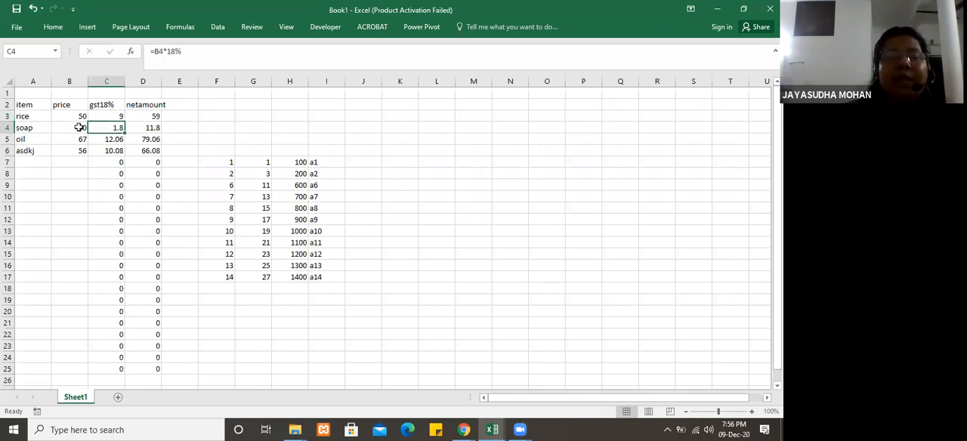
{"action": "left_click", "coordinate": [79, 127]}
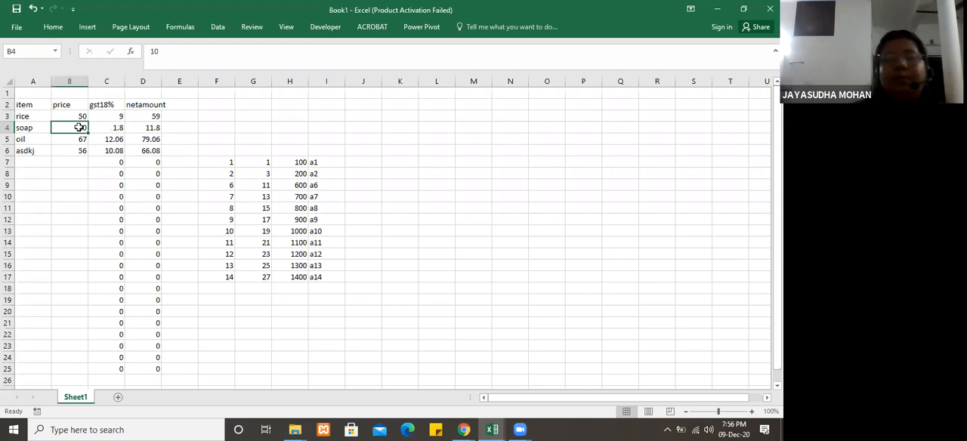
{"action": "left_click", "coordinate": [113, 128]}
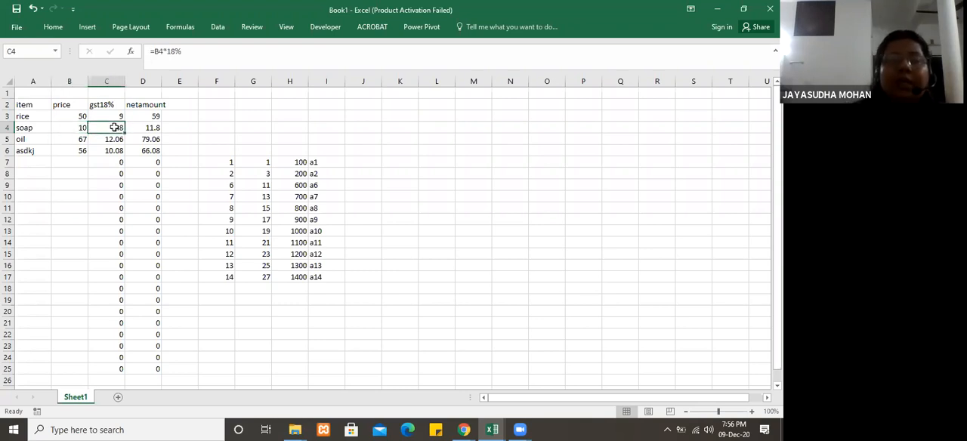
Step: Autofill the series starting with a1 in I7 down through I19
{"action": "left_click", "coordinate": [328, 162]}
{"action": "left_click_drag", "start_coordinate": [344, 168], "coordinate": [354, 305]}
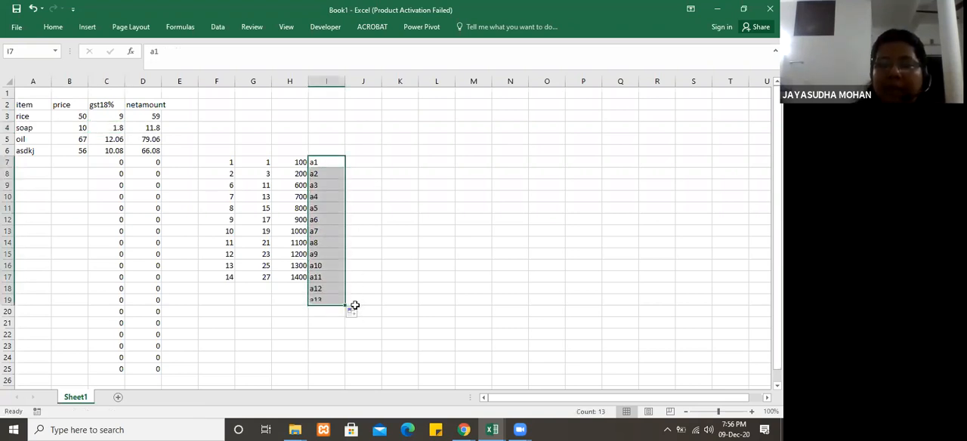
Step: Autofill the GST formula from C3 down through C8 and the net amount formula from D3 down through D8
{"action": "left_click", "coordinate": [114, 113]}
{"action": "left_click_drag", "start_coordinate": [125, 122], "coordinate": [123, 178]}
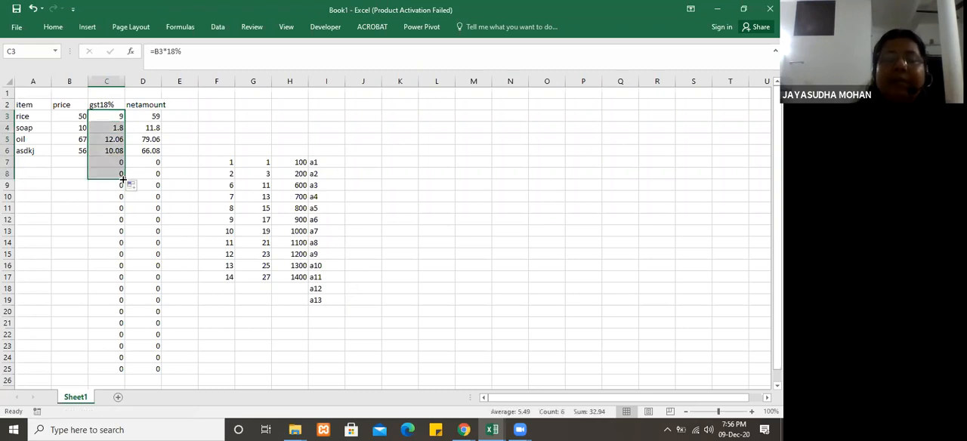
{"action": "left_click", "coordinate": [157, 115]}
{"action": "left_click_drag", "start_coordinate": [161, 121], "coordinate": [168, 177]}
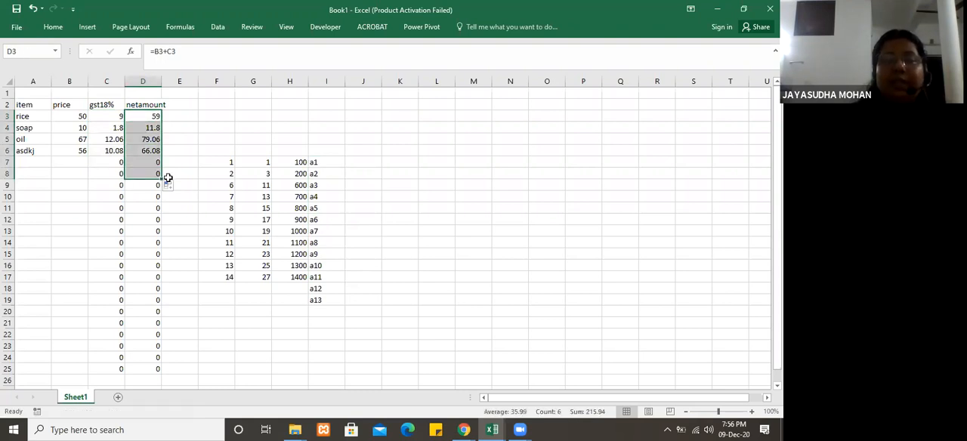
Step: Repeat the autofill of the GST formula from C3, once down through C9 and once through C8
{"action": "left_click", "coordinate": [113, 115]}
{"action": "left_click_drag", "start_coordinate": [127, 124], "coordinate": [130, 184]}
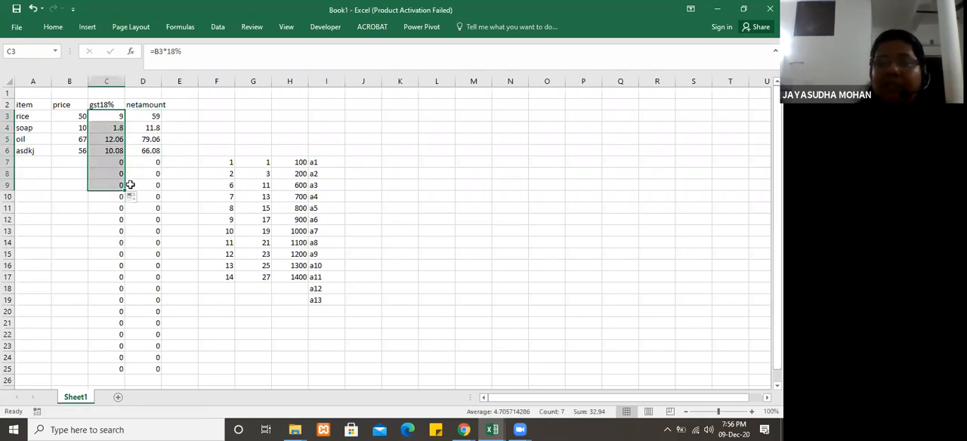
{"action": "left_click", "coordinate": [186, 150]}
{"action": "left_click", "coordinate": [108, 115]}
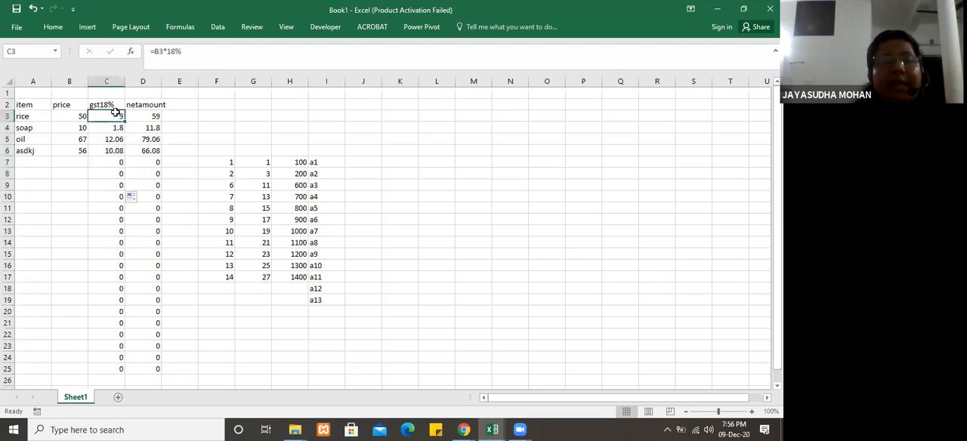
{"action": "left_click_drag", "start_coordinate": [125, 124], "coordinate": [125, 183]}
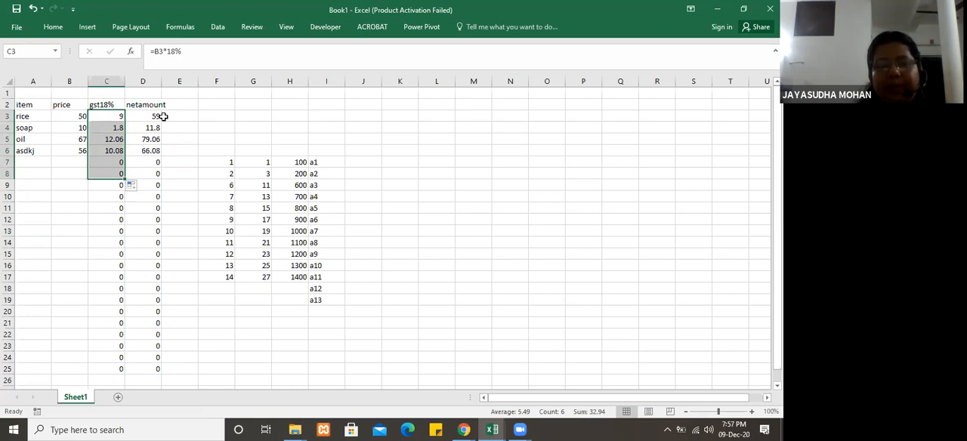
{"action": "left_click", "coordinate": [117, 117]}
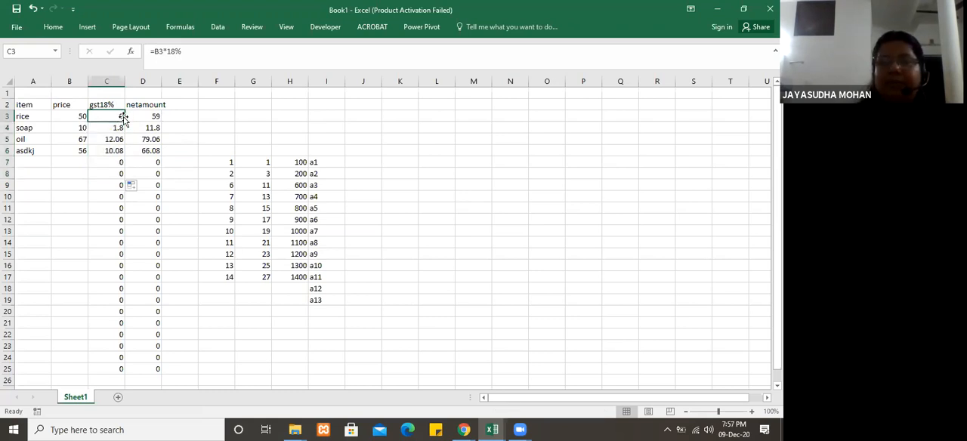
Step: Autofill the net amount formula from D3 down through D10
{"action": "left_click", "coordinate": [152, 119]}
{"action": "left_click_drag", "start_coordinate": [152, 118], "coordinate": [152, 161]}
{"action": "left_click", "coordinate": [151, 120]}
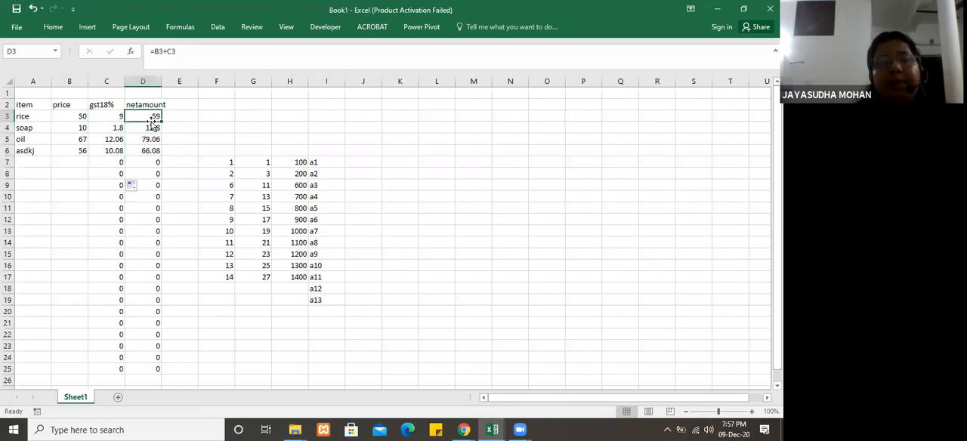
{"action": "left_click_drag", "start_coordinate": [161, 129], "coordinate": [165, 208]}
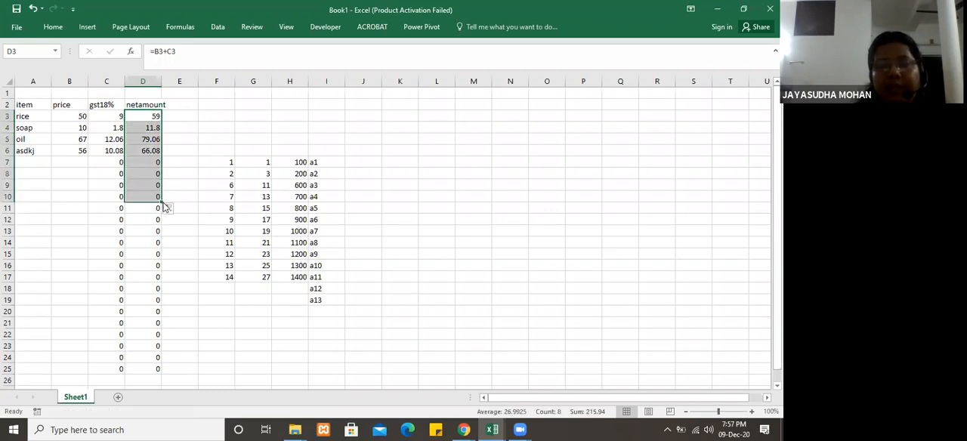
{"action": "left_click", "coordinate": [203, 153]}
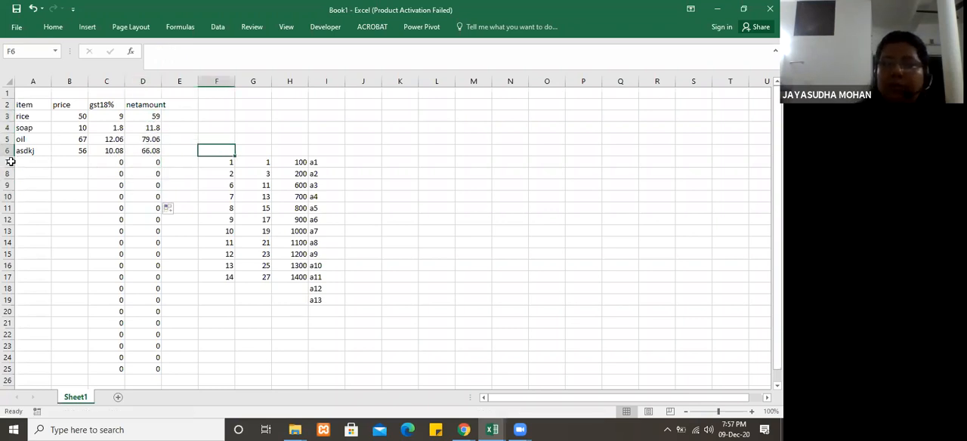
Step: Clear the contents of all worksheet rows below the item table, from row 7 downward
{"action": "left_click_drag", "start_coordinate": [8, 163], "coordinate": [7, 311]}
{"action": "left_click_drag", "start_coordinate": [68, 378], "coordinate": [67, 378]}
{"action": "key", "text": "Delete"}
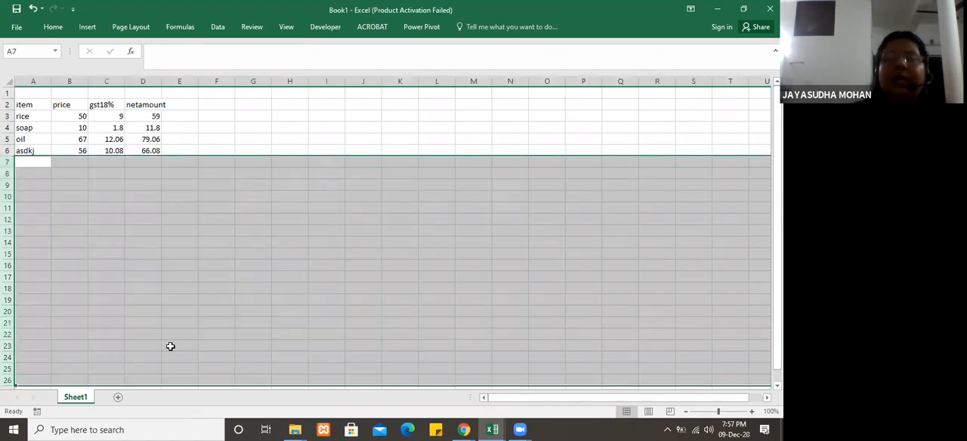
{"action": "left_click", "coordinate": [183, 219]}
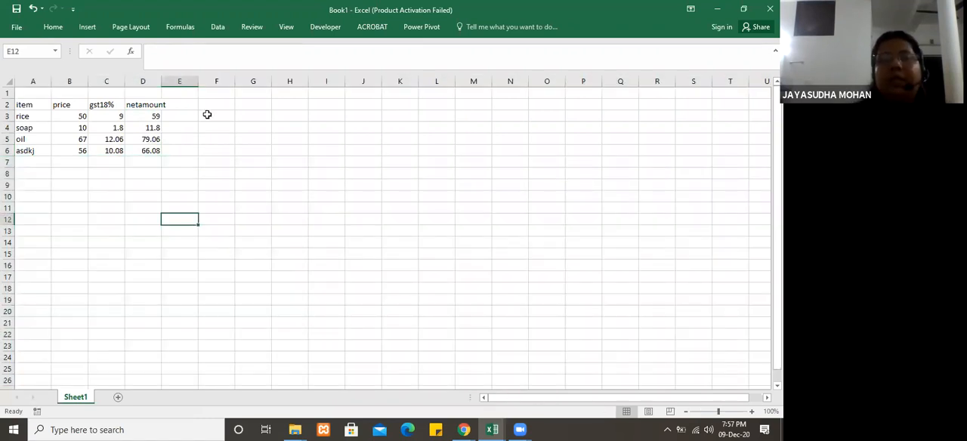
{"action": "left_click", "coordinate": [213, 140]}
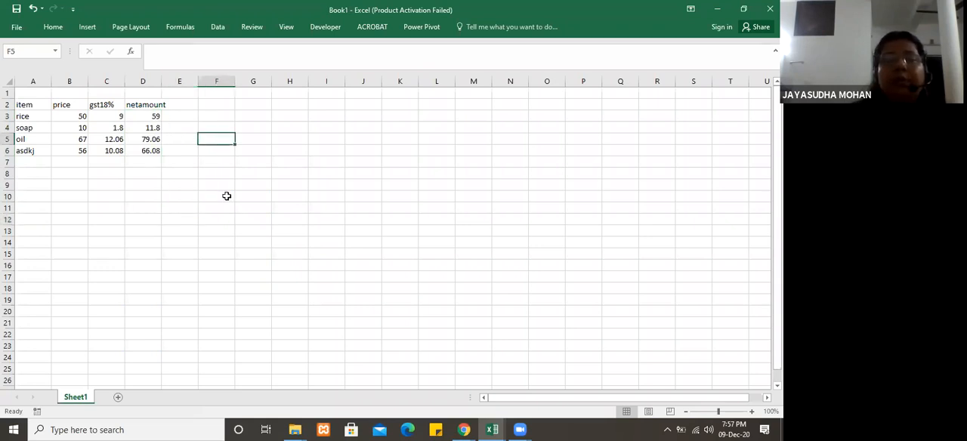
Step: Insert a new column before the item column, with the heading Slno in A2 and 1 in A3
{"action": "left_click", "coordinate": [37, 80]}
{"action": "right_click", "coordinate": [37, 79]}
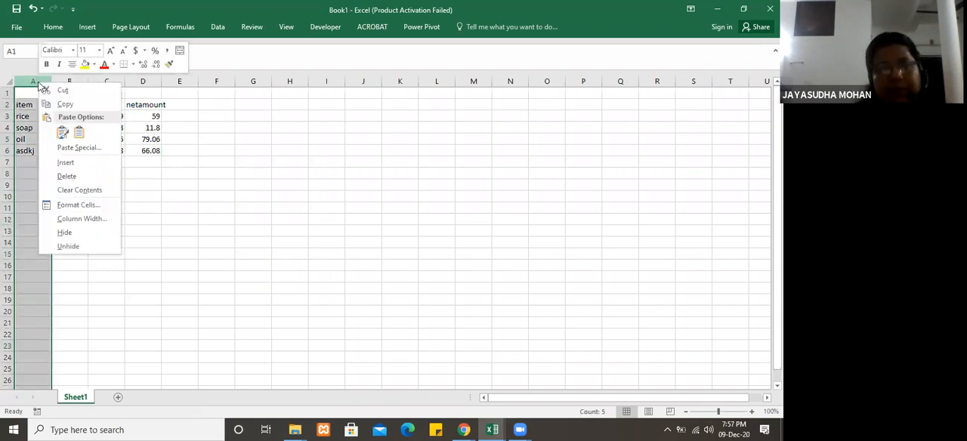
{"action": "left_click", "coordinate": [67, 164]}
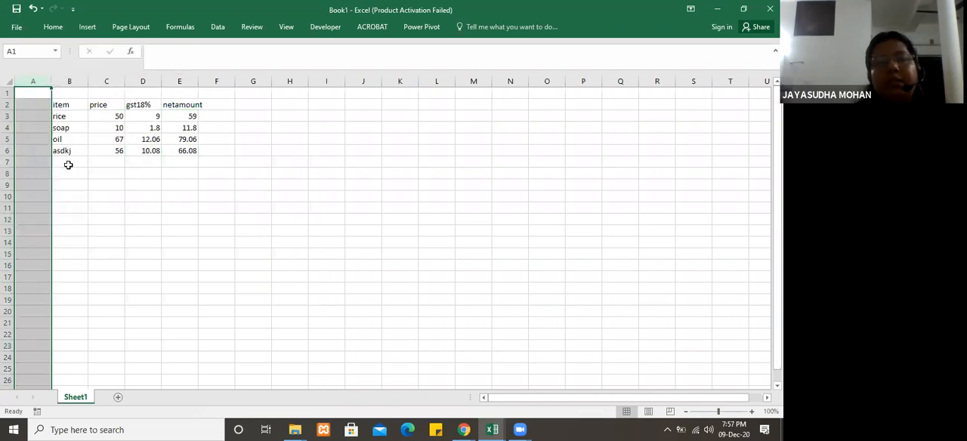
{"action": "left_click", "coordinate": [34, 103]}
{"action": "type", "text": "Slno"}
{"action": "key", "text": "Return"}
{"action": "type", "text": "1"}
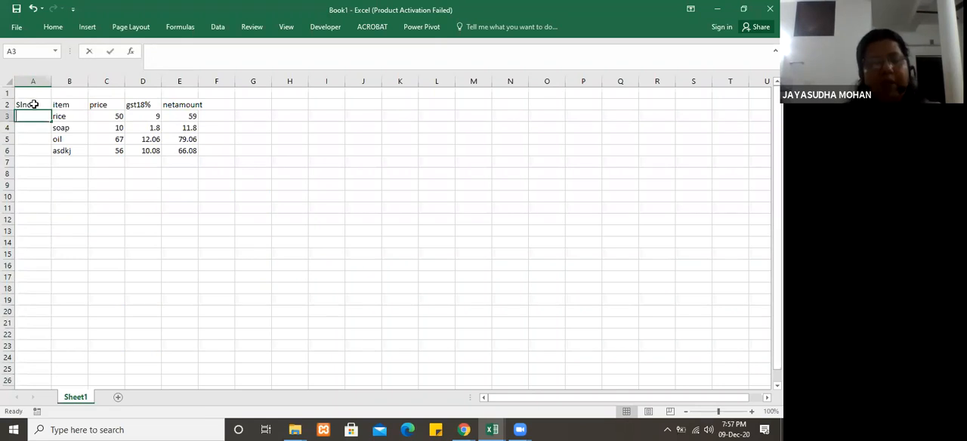
{"action": "left_click", "coordinate": [32, 135]}
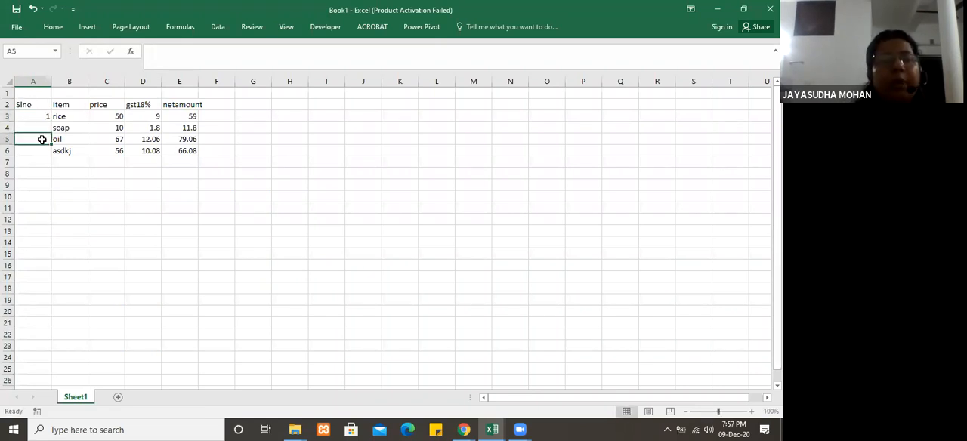
Step: Try to number the items by autofilling the single value 1 from A3 down through A6
{"action": "left_click", "coordinate": [41, 116]}
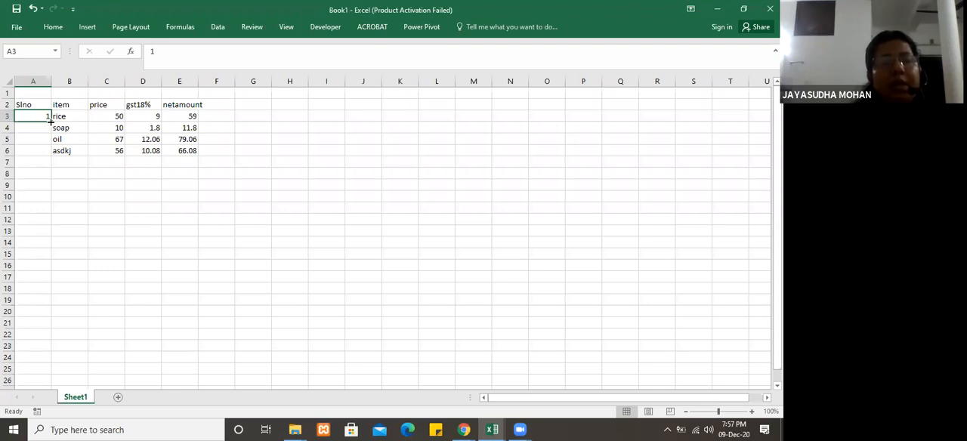
{"action": "left_click_drag", "start_coordinate": [51, 122], "coordinate": [50, 155]}
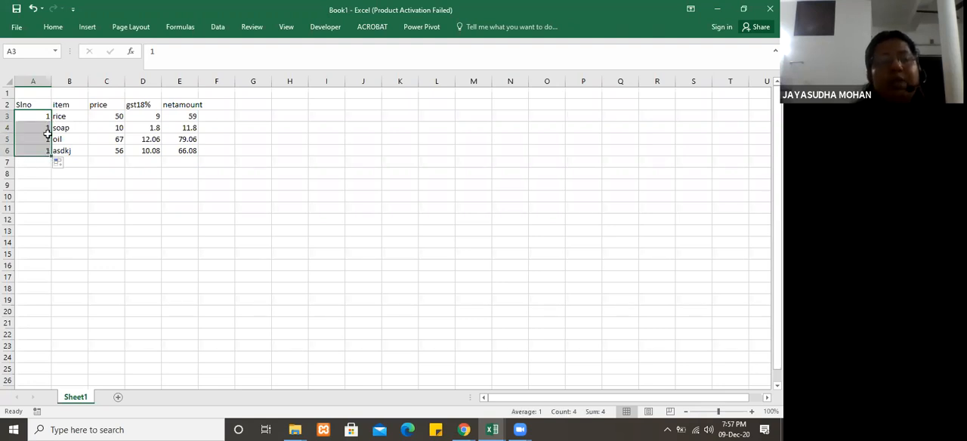
{"action": "left_click", "coordinate": [48, 117]}
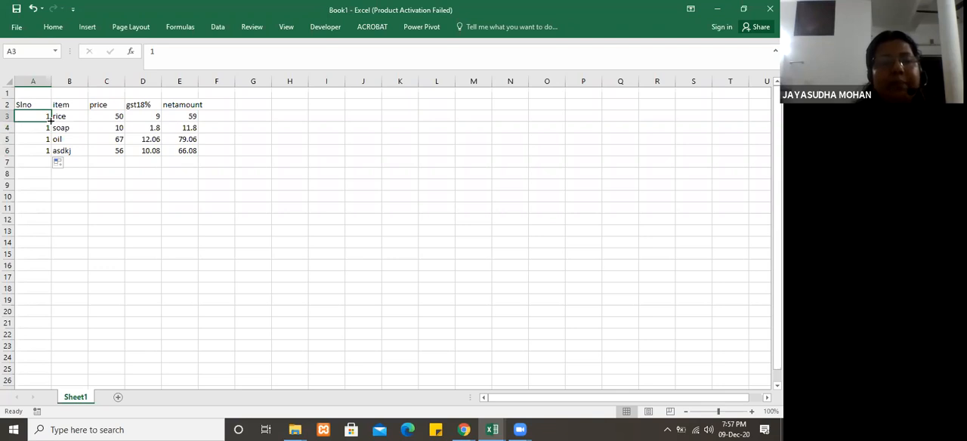
Step: Enter 2 in A4, clear A5 and A6, and autofill the 1, 2 series from A3:A4 down through A6
{"action": "left_click", "coordinate": [44, 129]}
{"action": "type", "text": "2"}
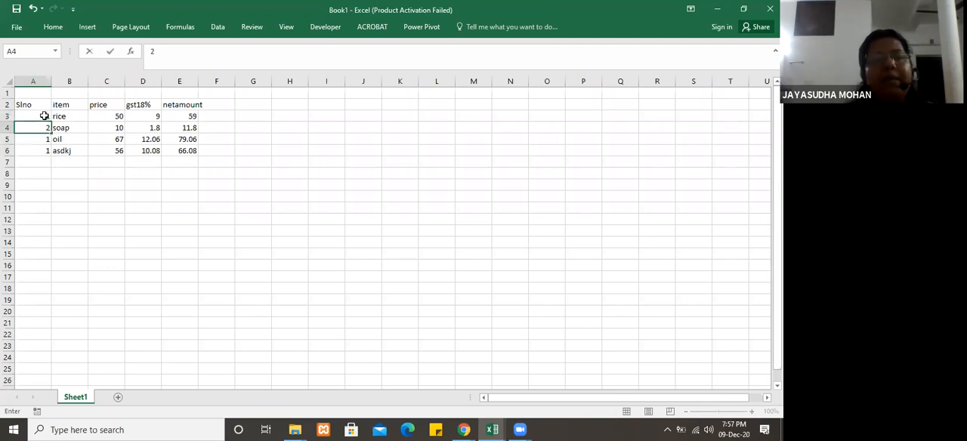
{"action": "left_click", "coordinate": [46, 139]}
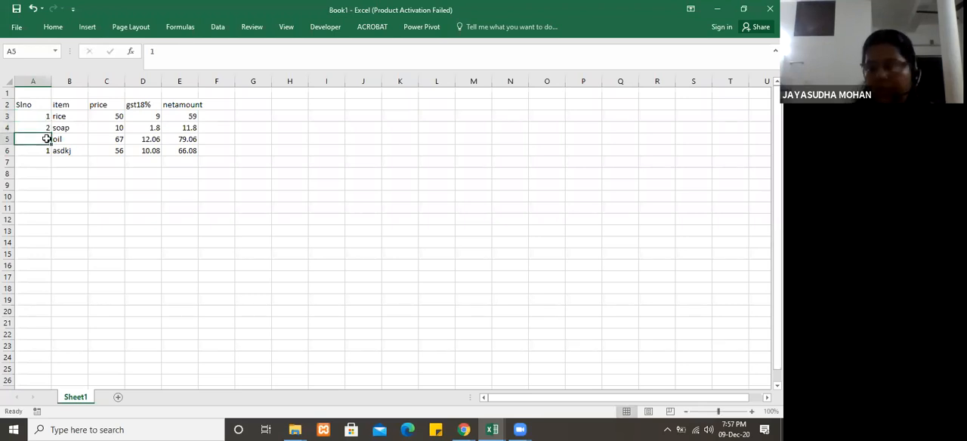
{"action": "key", "text": "Down"}
{"action": "key", "text": "Delete"}
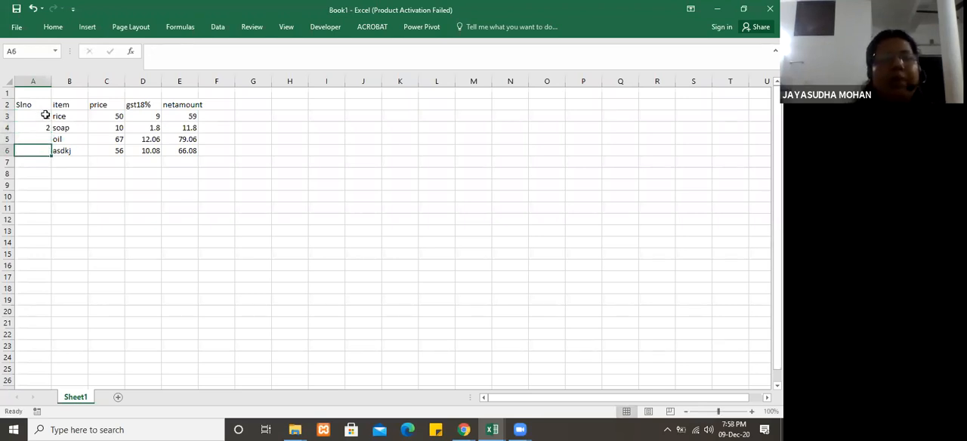
{"action": "left_click_drag", "start_coordinate": [45, 118], "coordinate": [50, 155]}
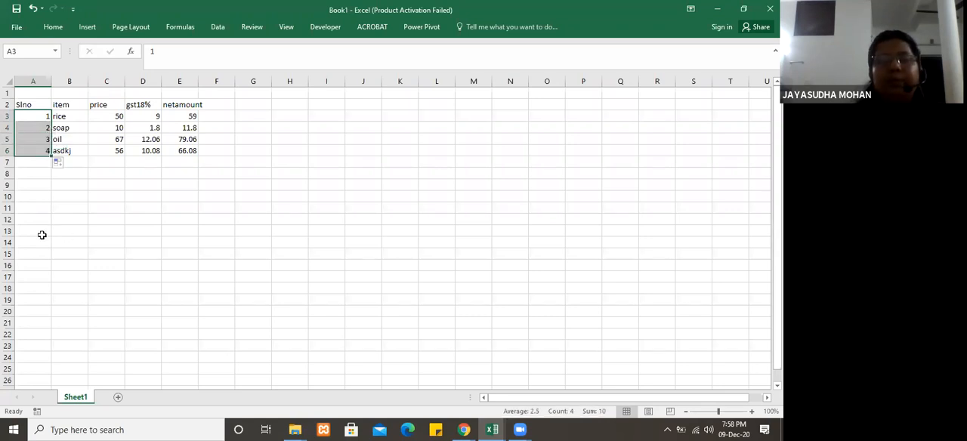
Step: Extend the Slno number series down through A19
{"action": "left_click", "coordinate": [107, 173]}
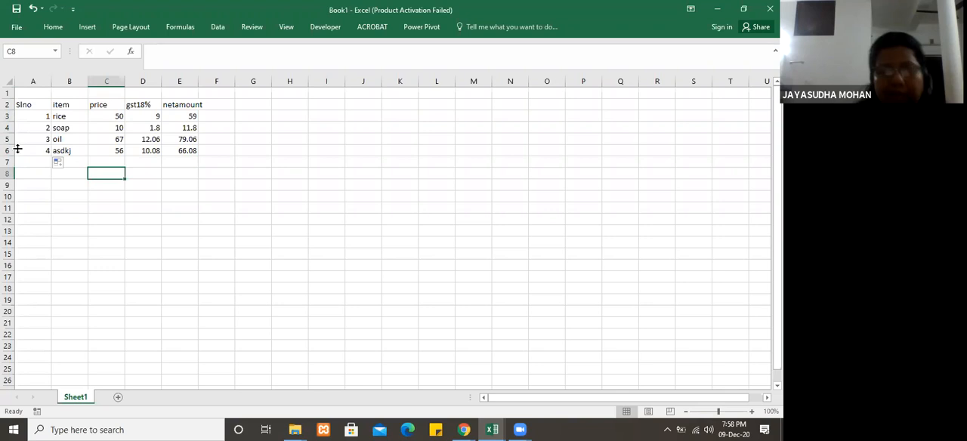
{"action": "left_click_drag", "start_coordinate": [34, 116], "coordinate": [52, 302]}
{"action": "left_click", "coordinate": [135, 214]}
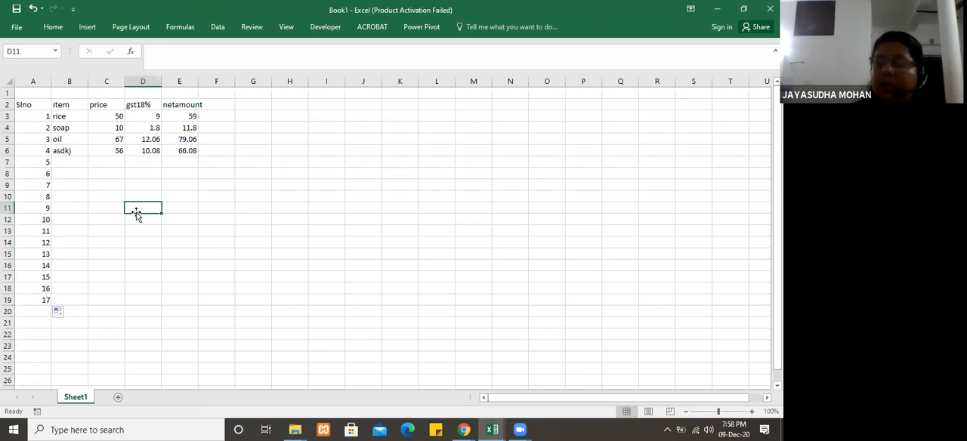
{"action": "left_click", "coordinate": [83, 163]}
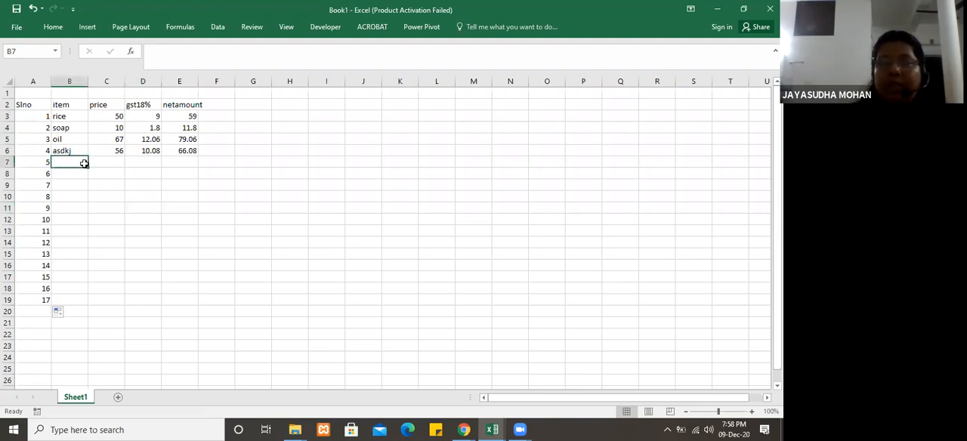
{"action": "left_click", "coordinate": [107, 164]}
{"action": "left_click", "coordinate": [146, 161]}
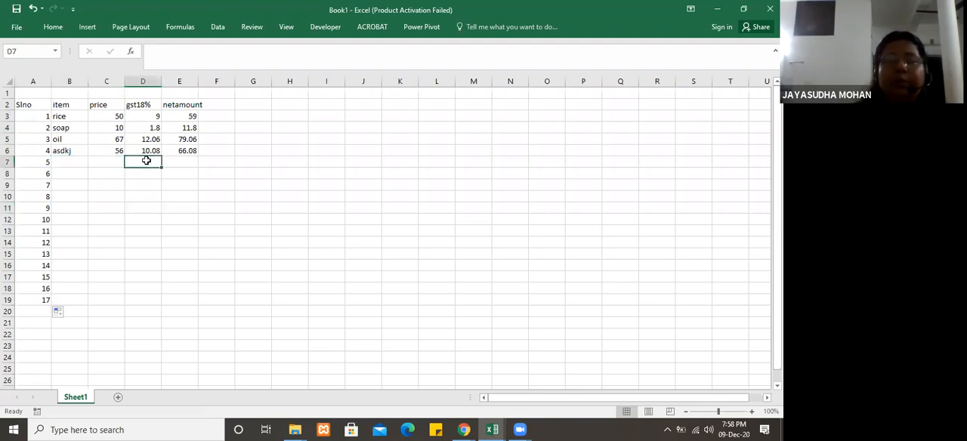
{"action": "left_click", "coordinate": [176, 162]}
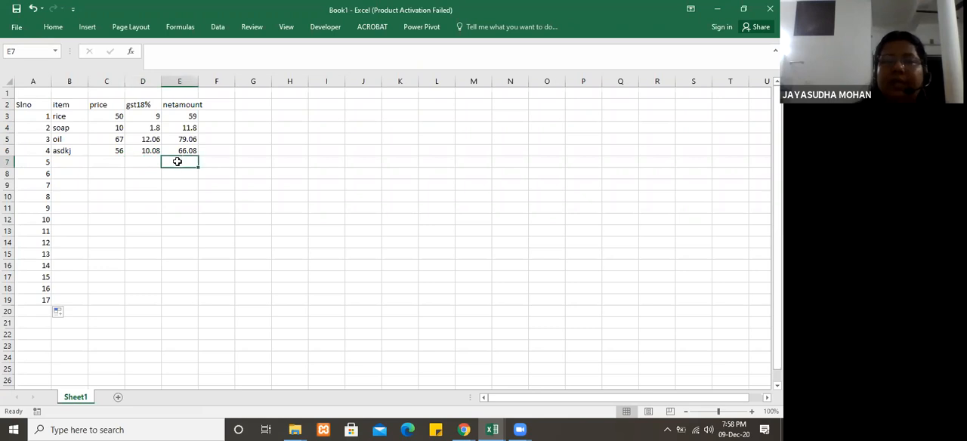
{"action": "left_click", "coordinate": [69, 163]}
{"action": "left_click", "coordinate": [108, 159]}
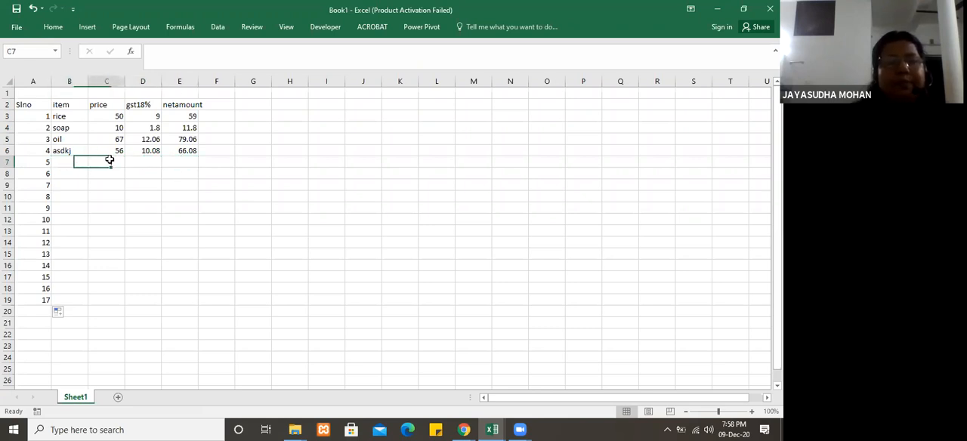
{"action": "left_click", "coordinate": [137, 211]}
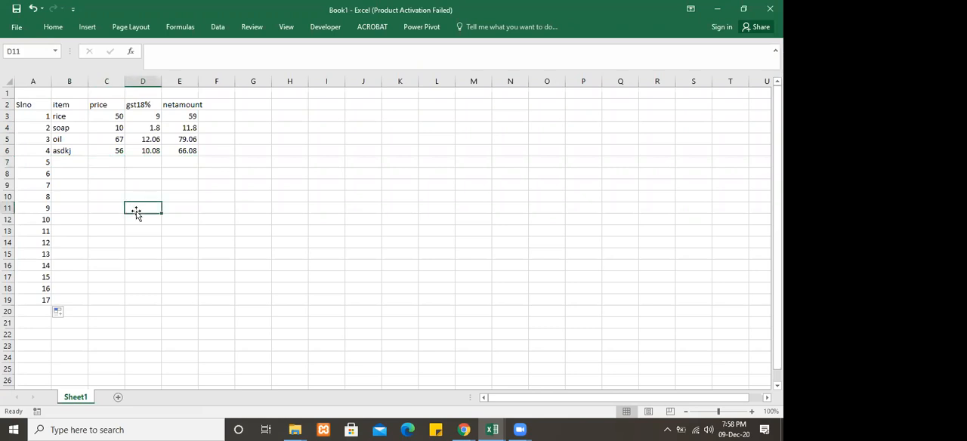
{"action": "left_click", "coordinate": [219, 172]}
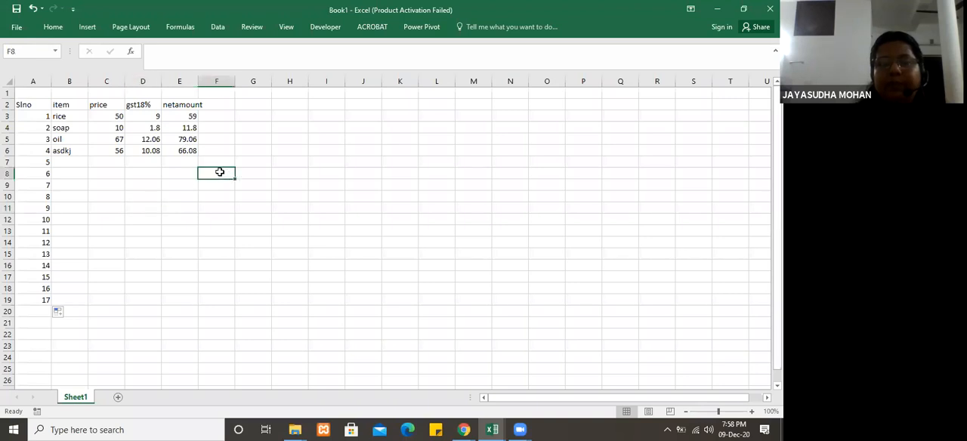
{"action": "left_click", "coordinate": [175, 302]}
{"action": "left_click", "coordinate": [175, 310]}
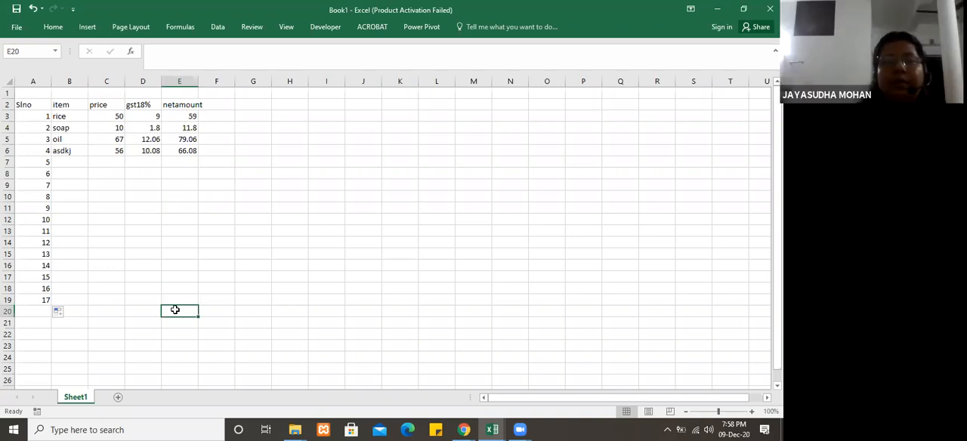
{"action": "left_click", "coordinate": [188, 331]}
{"action": "left_click", "coordinate": [189, 323]}
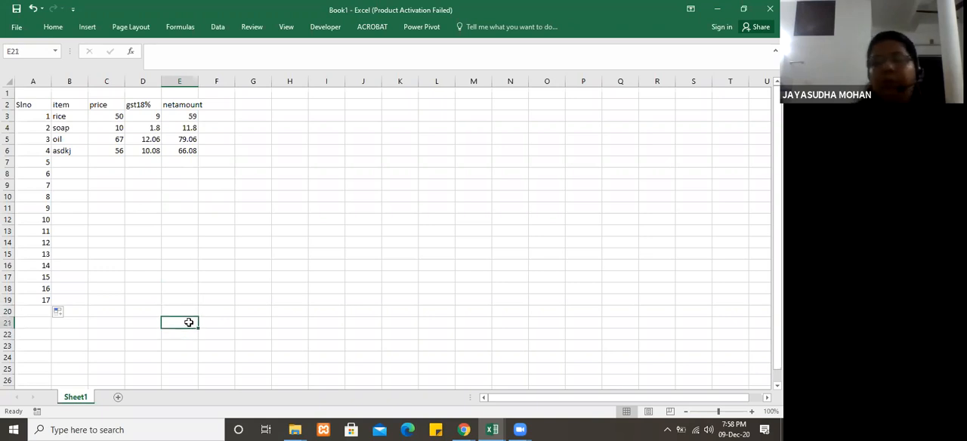
Step: Select the net amount cells E3 through E19
{"action": "left_click", "coordinate": [186, 314]}
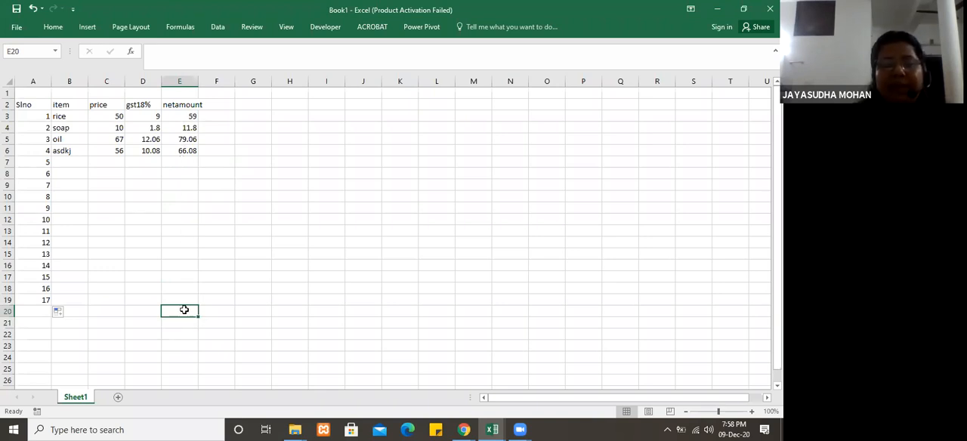
{"action": "left_click_drag", "start_coordinate": [188, 115], "coordinate": [191, 298]}
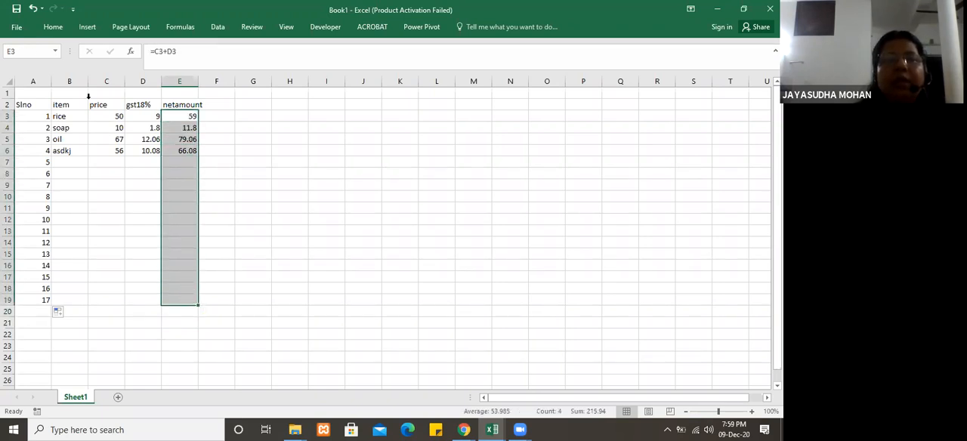
Step: Total the net amounts E3:E18 in E19 with the AutoSum Sum function and check the resulting formula
{"action": "left_click", "coordinate": [59, 30]}
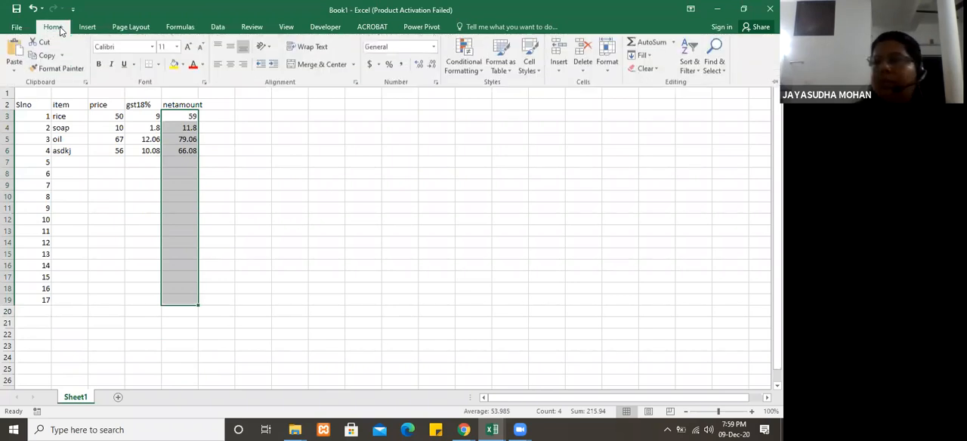
{"action": "left_click", "coordinate": [674, 44]}
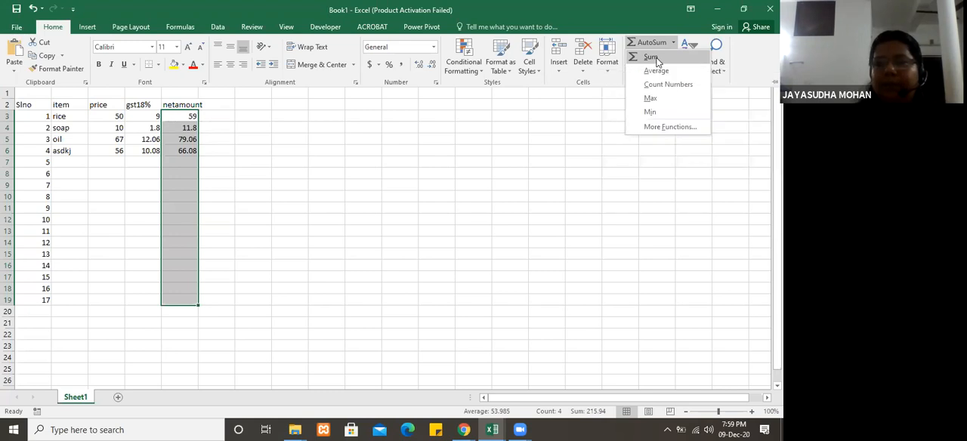
{"action": "left_click", "coordinate": [654, 58]}
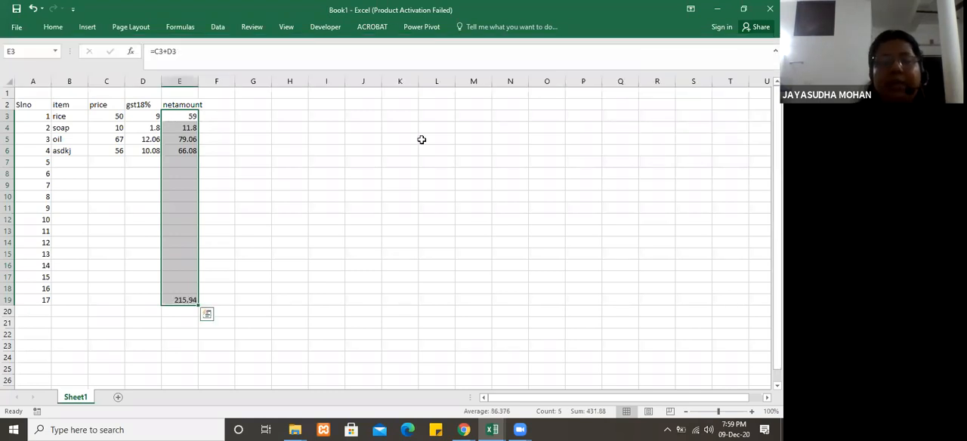
{"action": "left_click", "coordinate": [244, 298]}
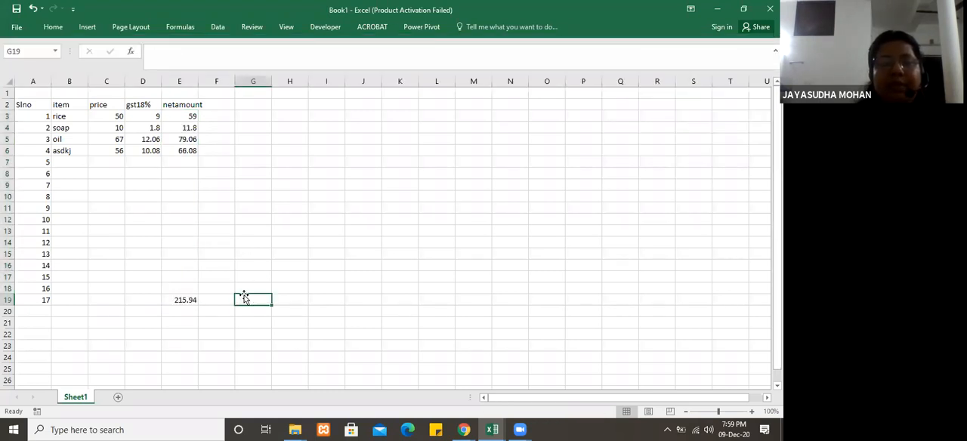
{"action": "left_click", "coordinate": [182, 304]}
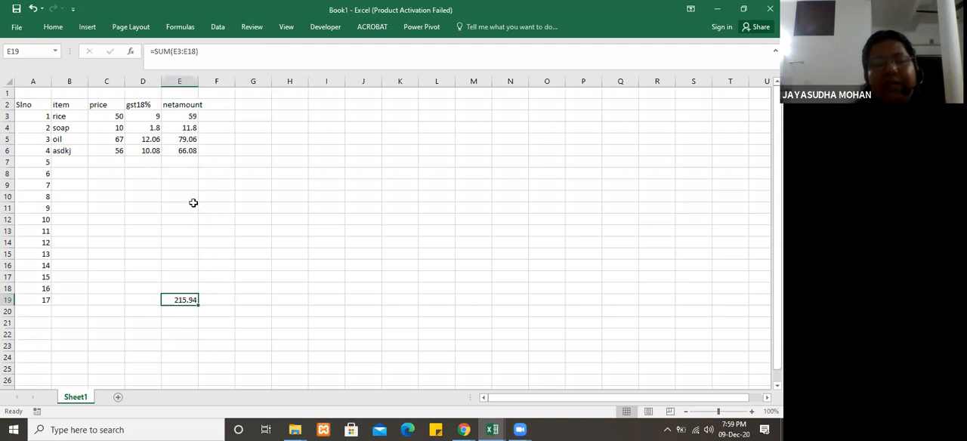
Step: Replace the trial sum of E3:E6 in E7 with 67, and enter 90 in E8
{"action": "left_click_drag", "start_coordinate": [181, 116], "coordinate": [190, 151]}
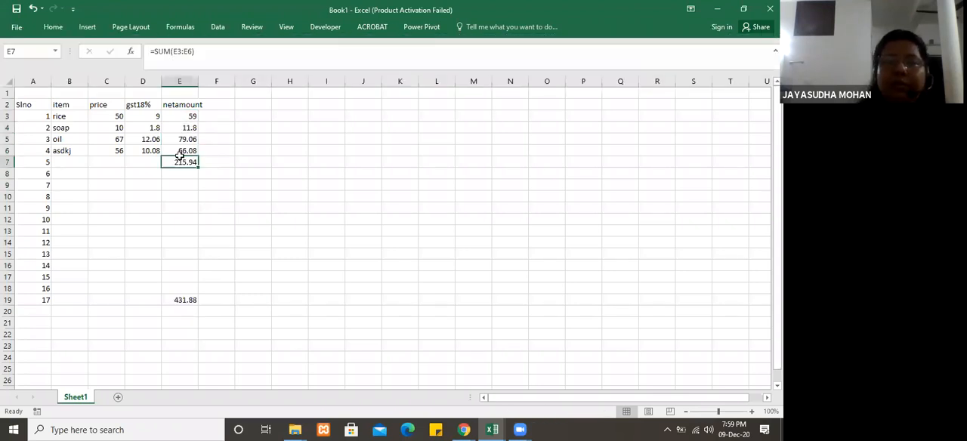
{"action": "key", "text": "Delete"}
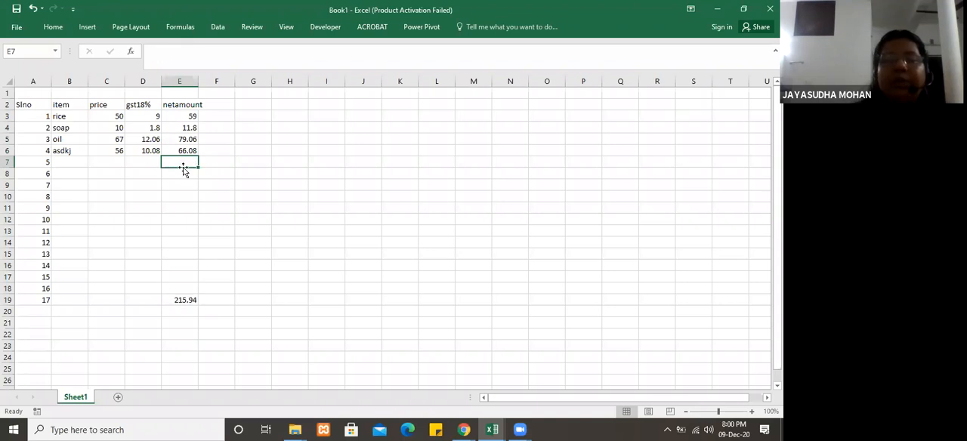
{"action": "type", "text": "7"}
{"action": "key", "text": "BackSpace"}
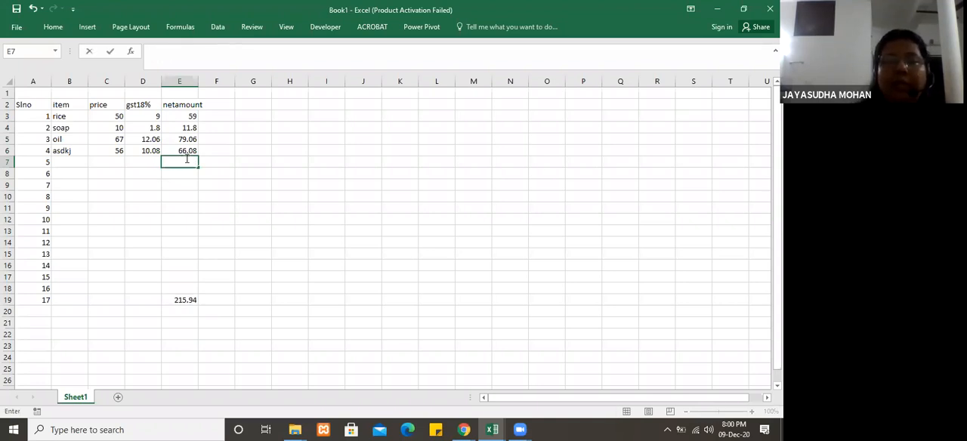
{"action": "type", "text": "67"}
{"action": "key", "text": "ctrl+Return"}
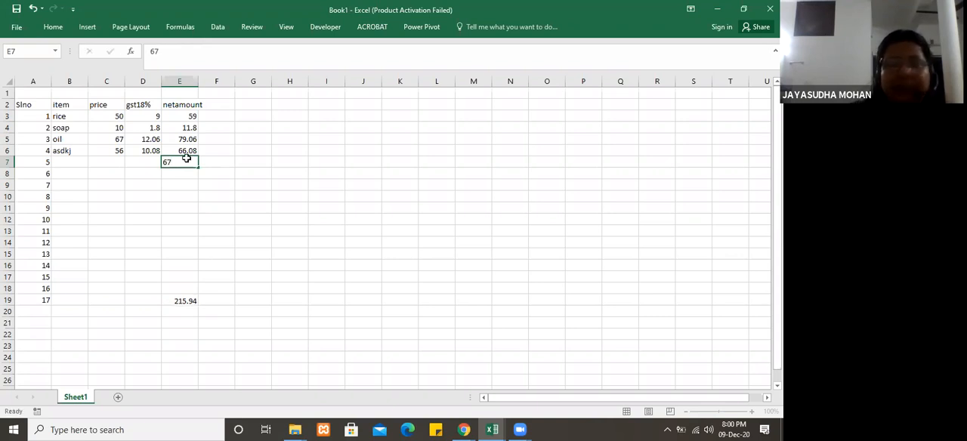
{"action": "key", "text": "Return"}
{"action": "type", "text": "90"}
{"action": "key", "text": "Return"}
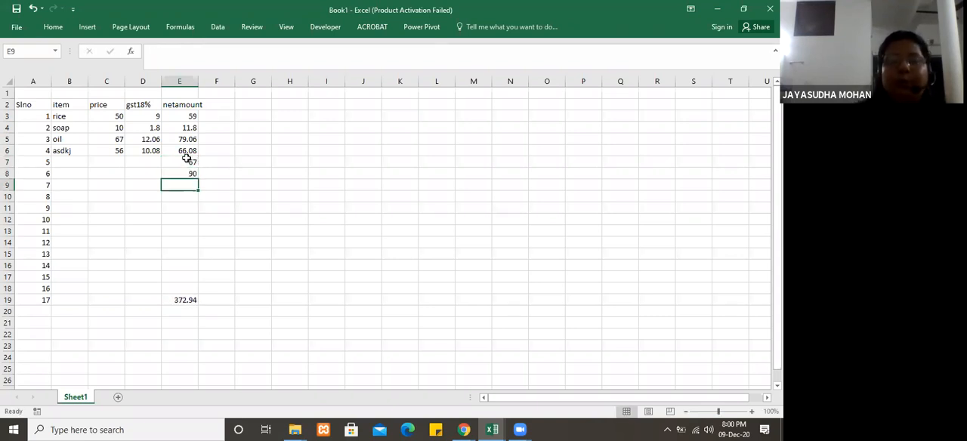
Step: Clear the serial number in A19 and replace the total in E19 with the AutoSum average of E3:E18
{"action": "left_click", "coordinate": [37, 301]}
{"action": "key", "text": "Delete"}
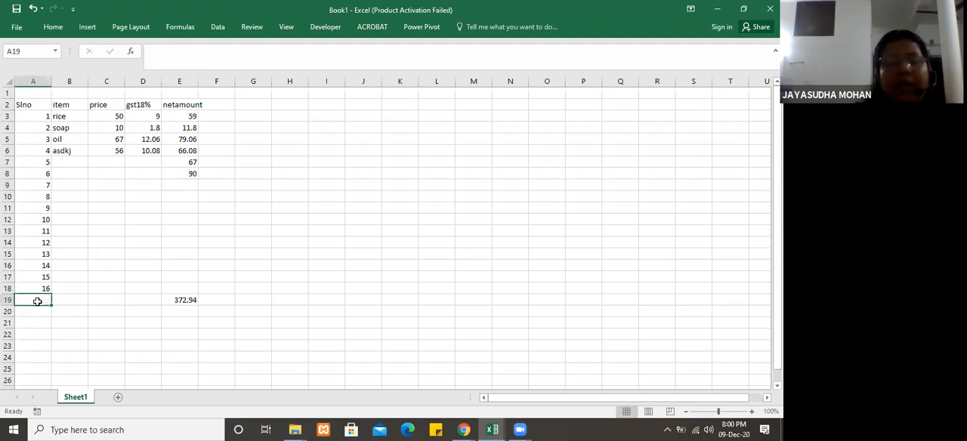
{"action": "left_click", "coordinate": [185, 301]}
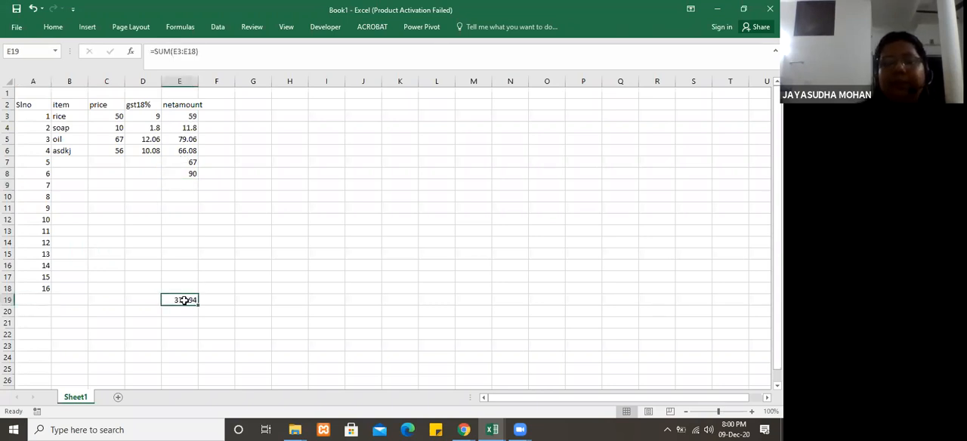
{"action": "left_click", "coordinate": [61, 31]}
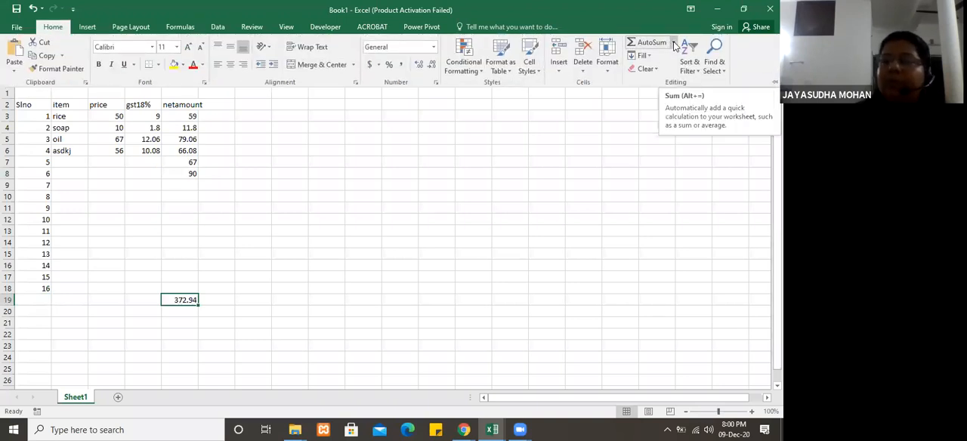
{"action": "left_click", "coordinate": [674, 43]}
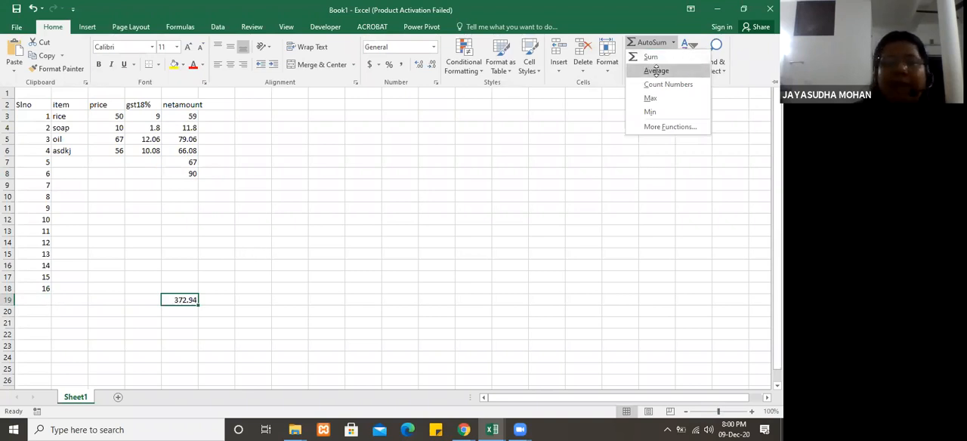
{"action": "left_click", "coordinate": [657, 71]}
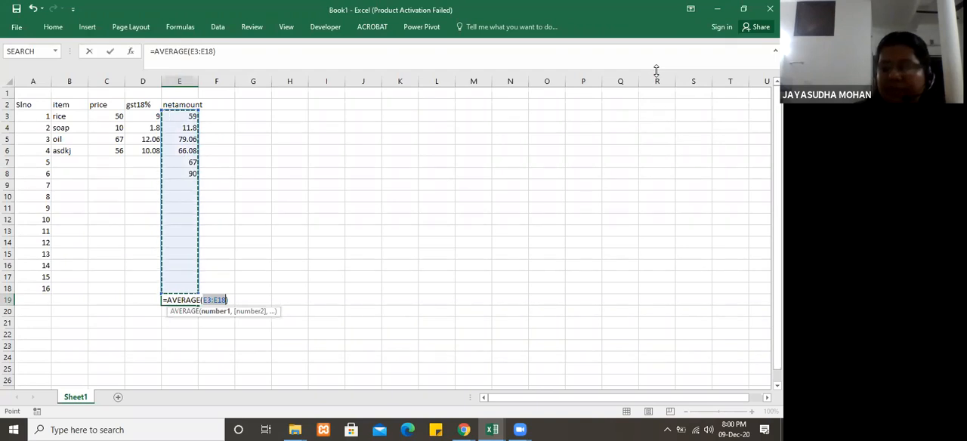
{"action": "key", "text": "Return"}
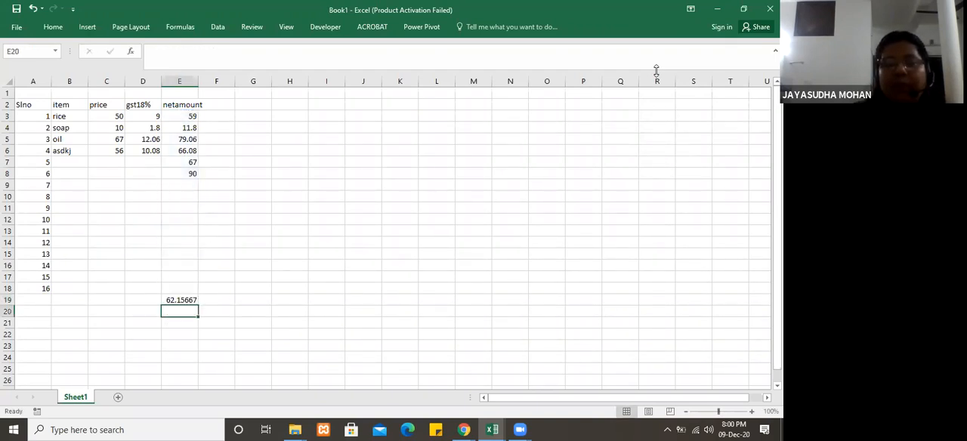
{"action": "left_click", "coordinate": [255, 325]}
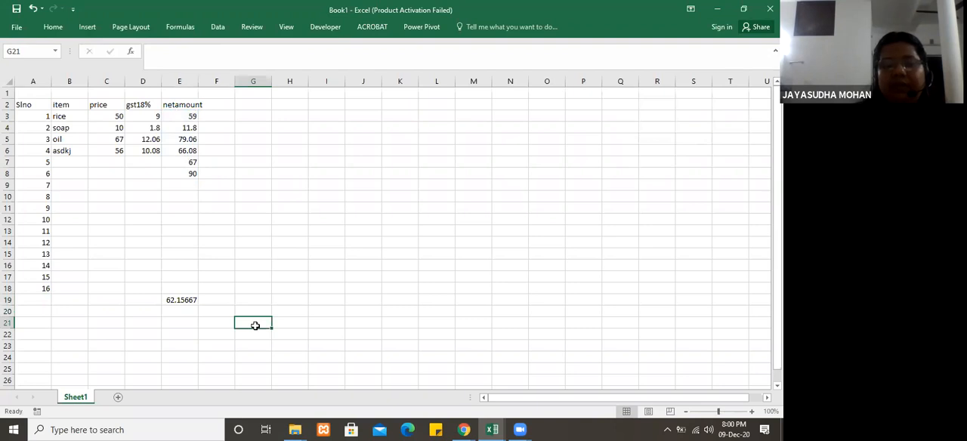
Step: Reduce the average in E19 to two decimal places
{"action": "left_click", "coordinate": [178, 299]}
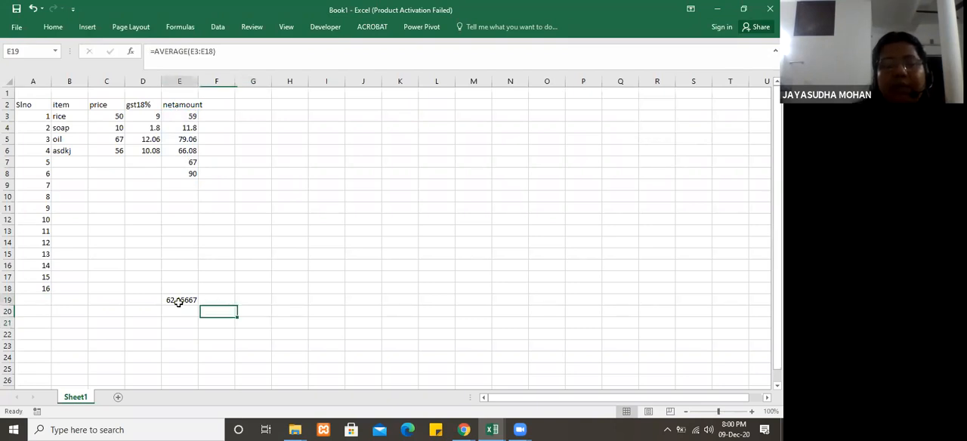
{"action": "left_click", "coordinate": [217, 300]}
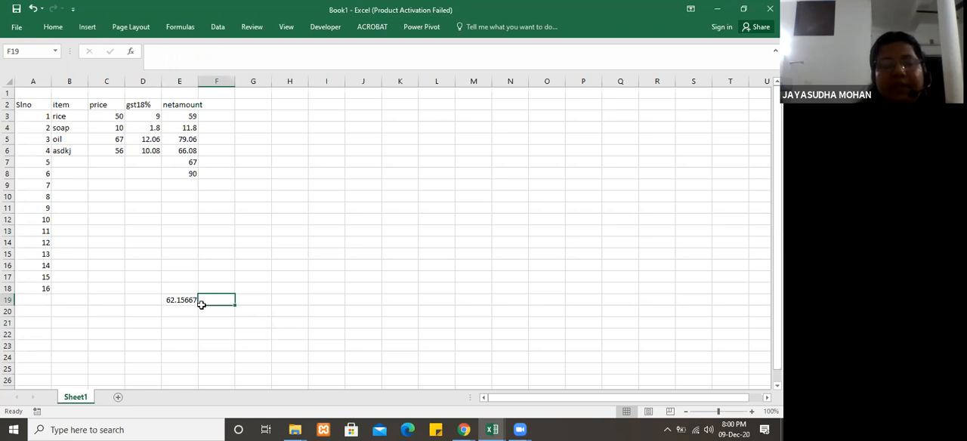
{"action": "left_click", "coordinate": [179, 300]}
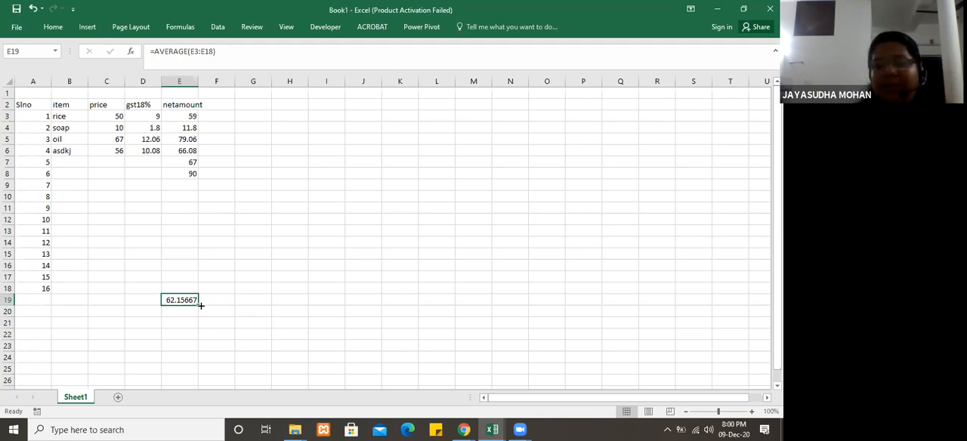
{"action": "left_click", "coordinate": [53, 27]}
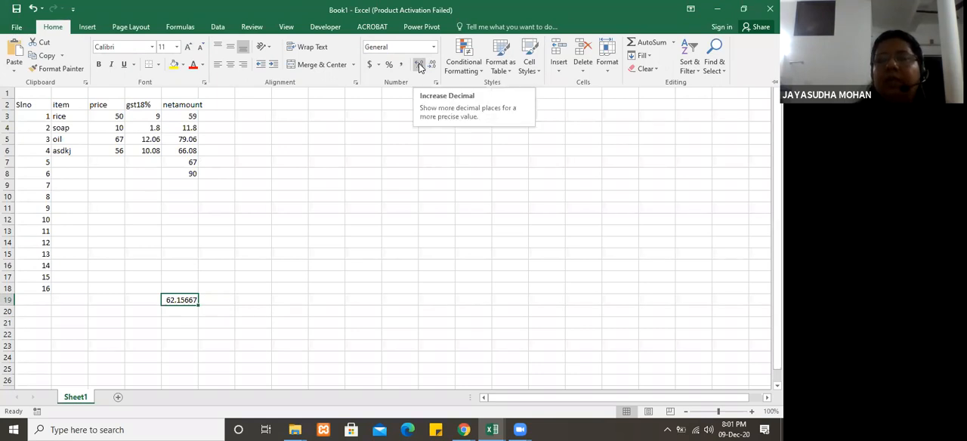
{"action": "left_click", "coordinate": [432, 67]}
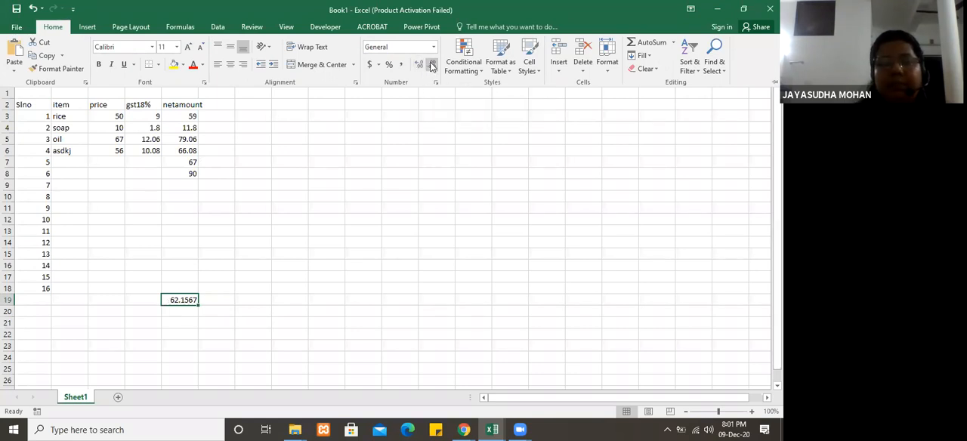
{"action": "left_click", "coordinate": [432, 66]}
{"action": "left_click", "coordinate": [432, 67]}
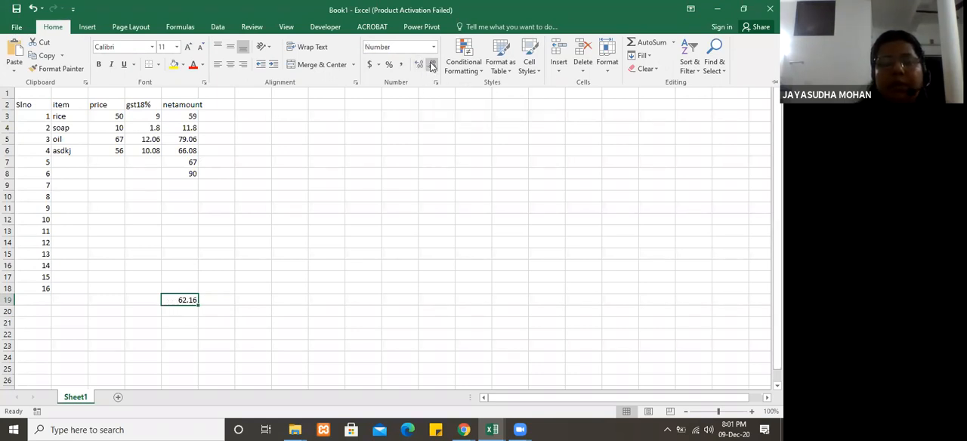
{"action": "left_click", "coordinate": [223, 308]}
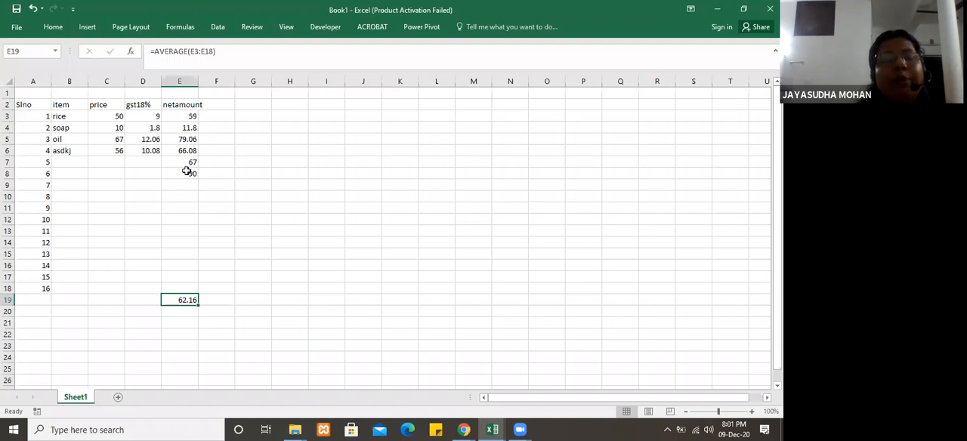
{"action": "left_click", "coordinate": [238, 210]}
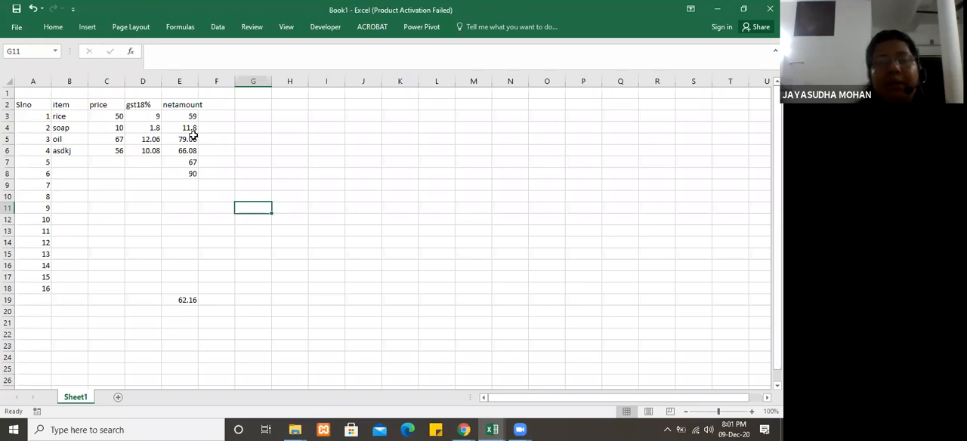
Step: Format the net amount cells E3:E18 to show two decimal places
{"action": "left_click_drag", "start_coordinate": [189, 117], "coordinate": [193, 285]}
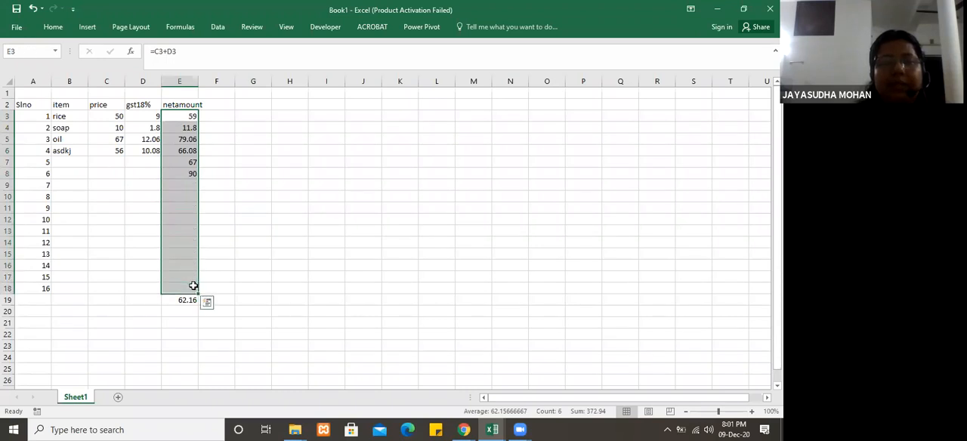
{"action": "left_click", "coordinate": [53, 28]}
{"action": "left_click", "coordinate": [433, 66]}
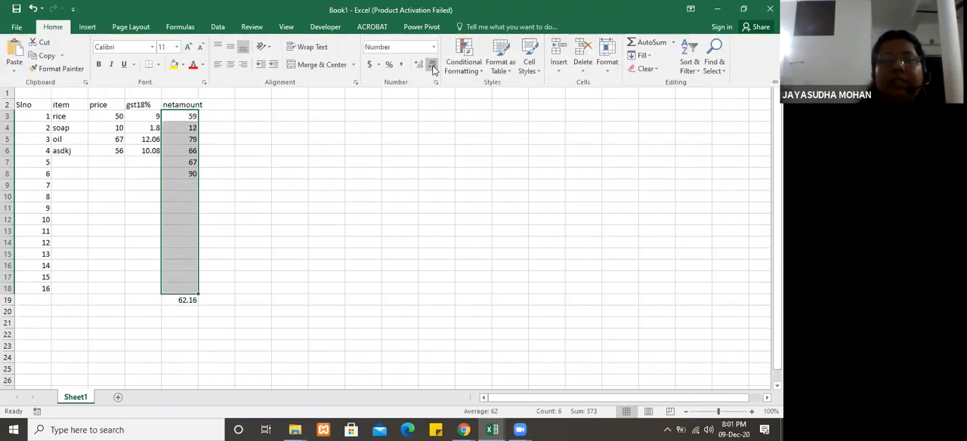
{"action": "left_click", "coordinate": [419, 66]}
{"action": "left_click", "coordinate": [418, 66]}
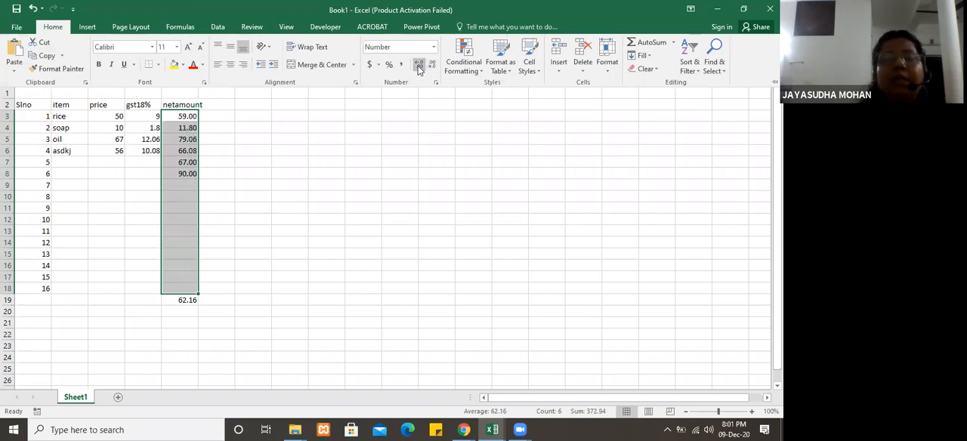
{"action": "left_click", "coordinate": [289, 207]}
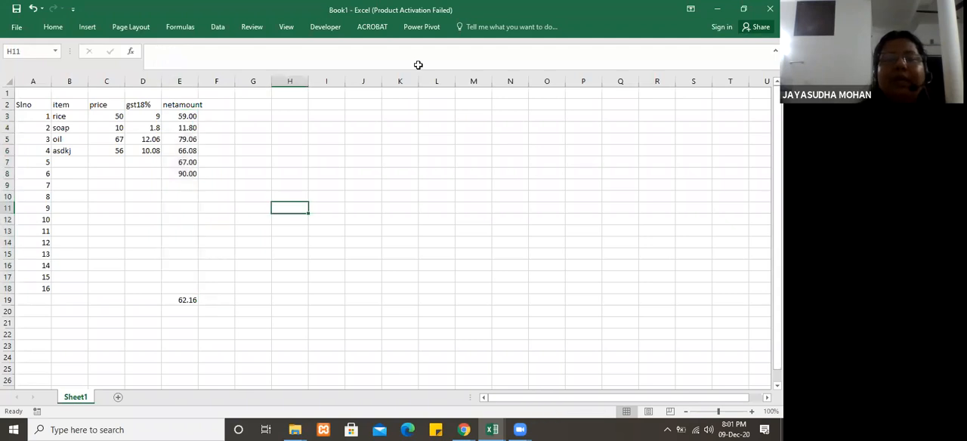
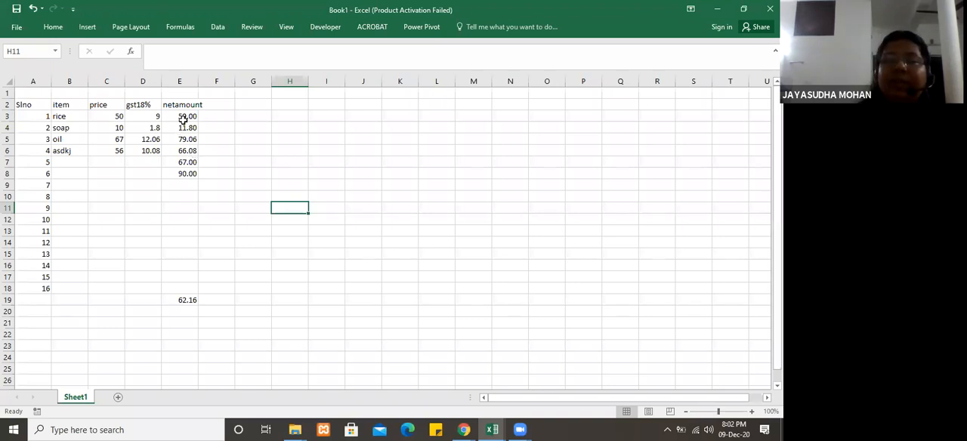
{"action": "left_click", "coordinate": [184, 118]}
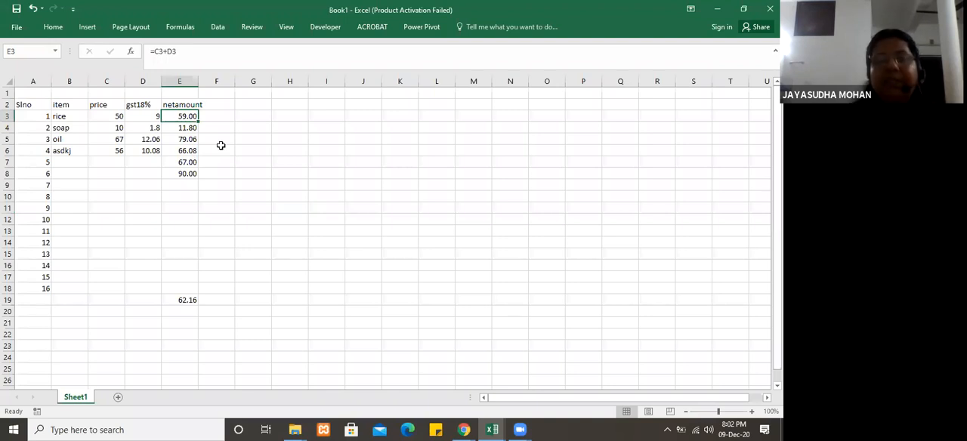
{"action": "left_click", "coordinate": [204, 196]}
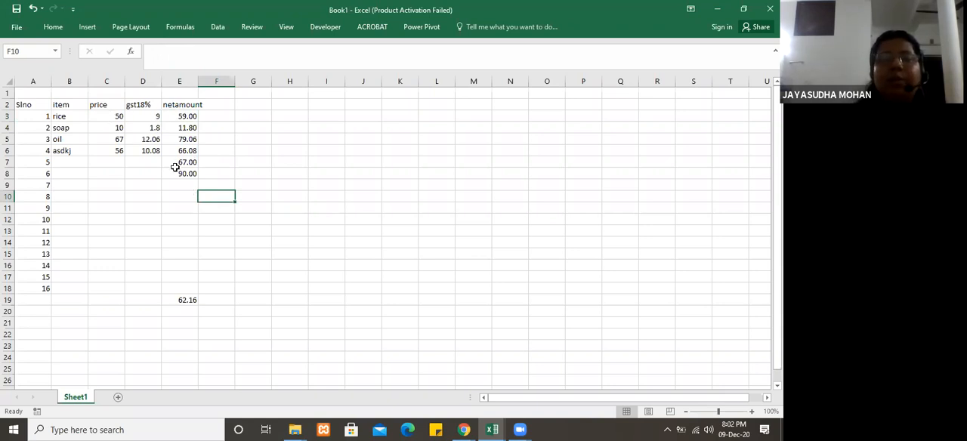
{"action": "left_click", "coordinate": [185, 174]}
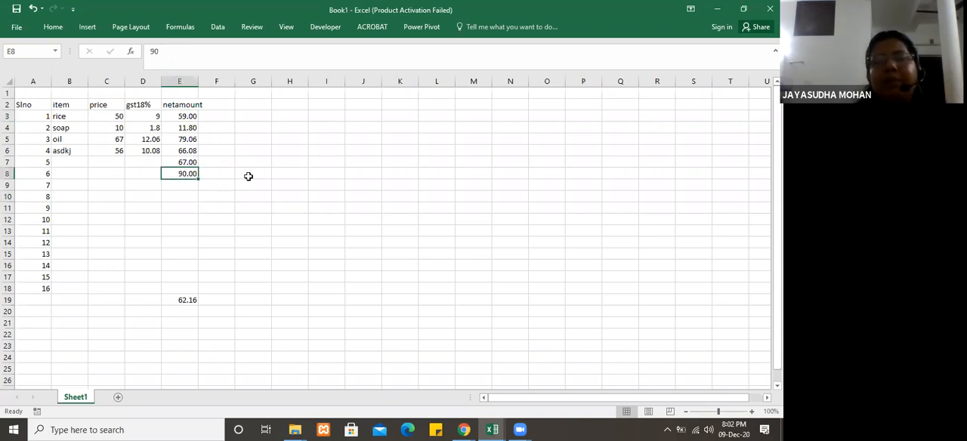
{"action": "left_click", "coordinate": [248, 176]}
{"action": "left_click", "coordinate": [56, 30]}
{"action": "left_click", "coordinate": [170, 201]}
{"action": "left_click", "coordinate": [253, 229]}
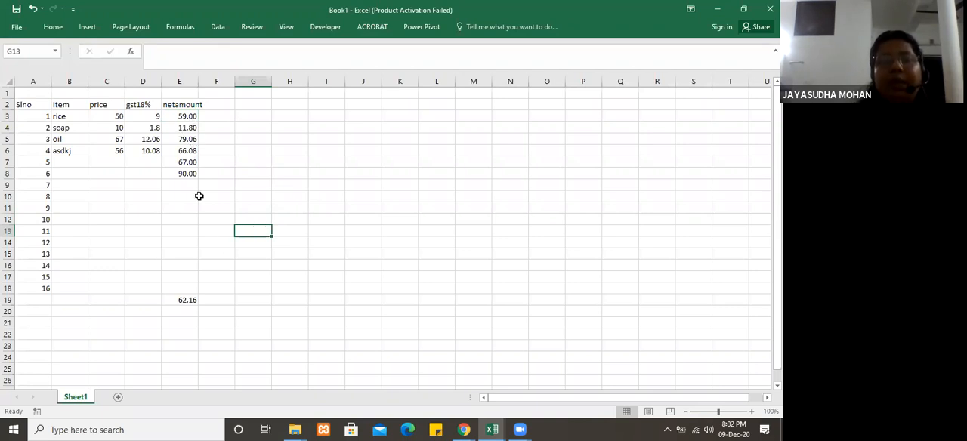
Step: Clear the average in E19 and review the available AutoSum functions without applying one
{"action": "left_click", "coordinate": [187, 300]}
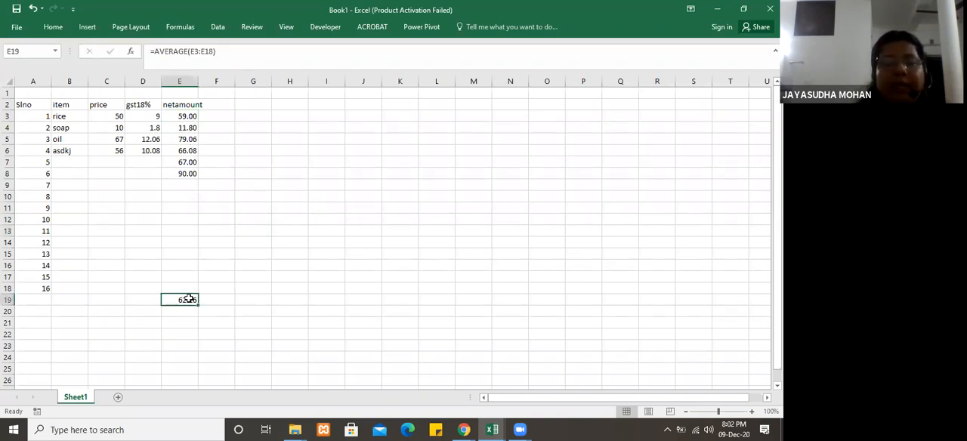
{"action": "key", "text": "Delete"}
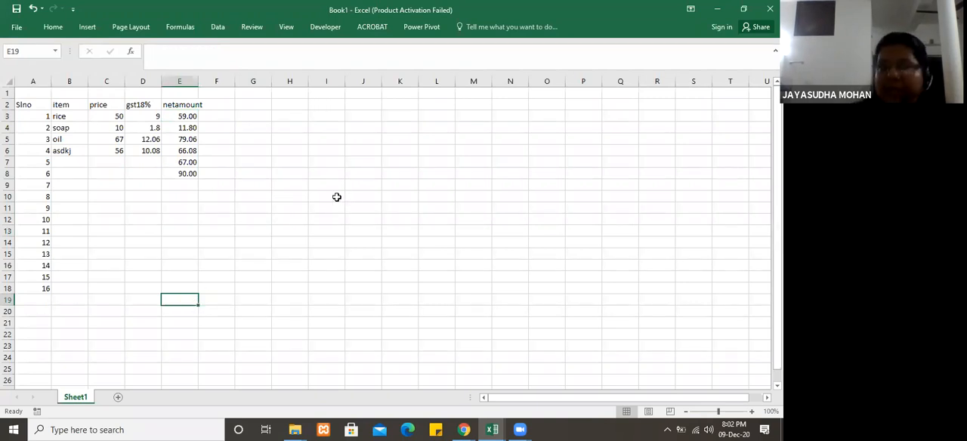
{"action": "left_click", "coordinate": [53, 27]}
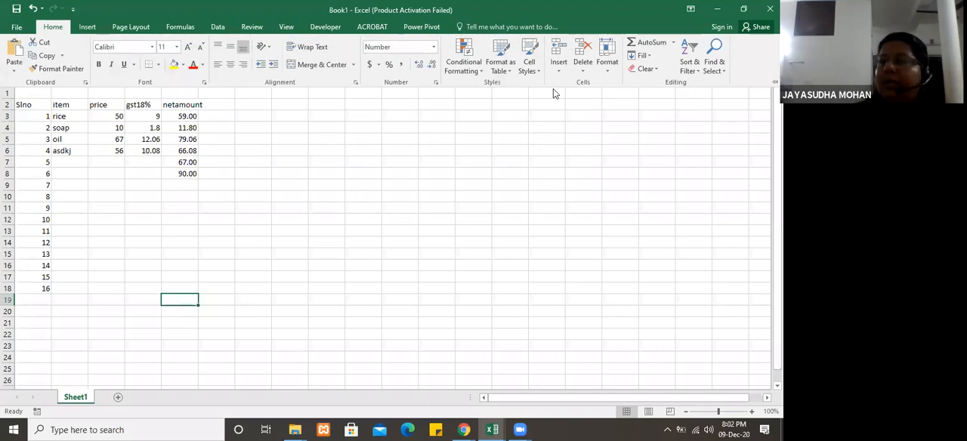
{"action": "left_click", "coordinate": [673, 43]}
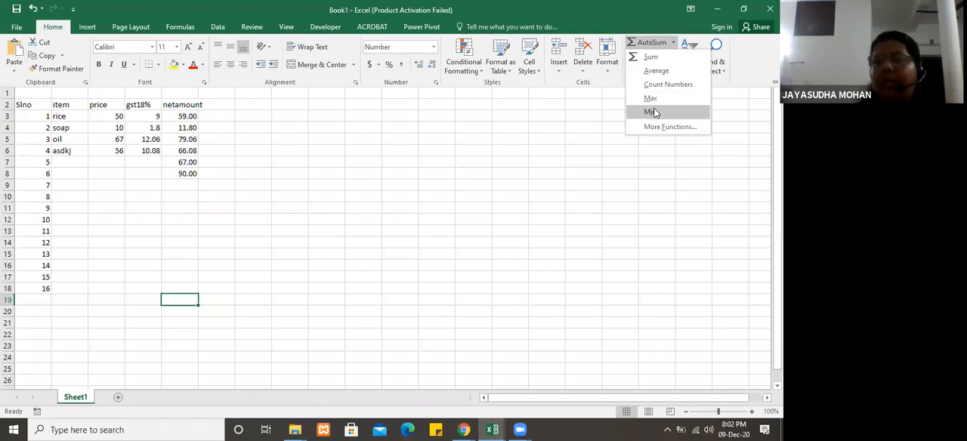
{"action": "left_click", "coordinate": [219, 302]}
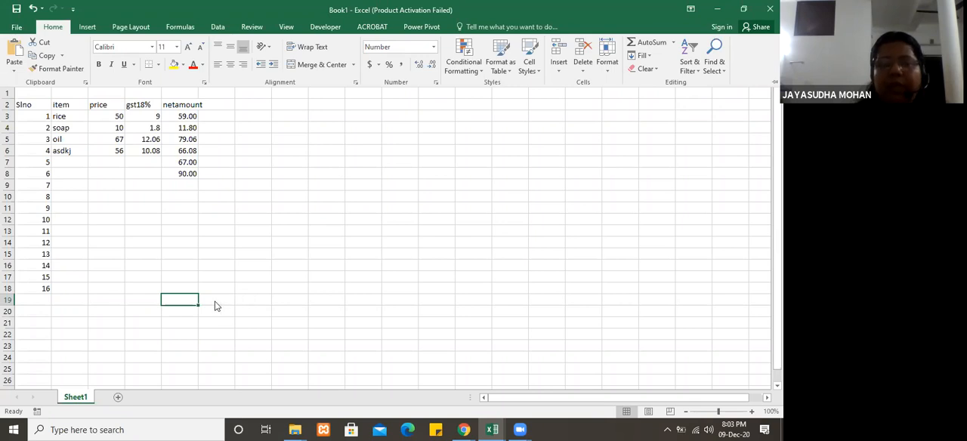
{"action": "left_click", "coordinate": [215, 302]}
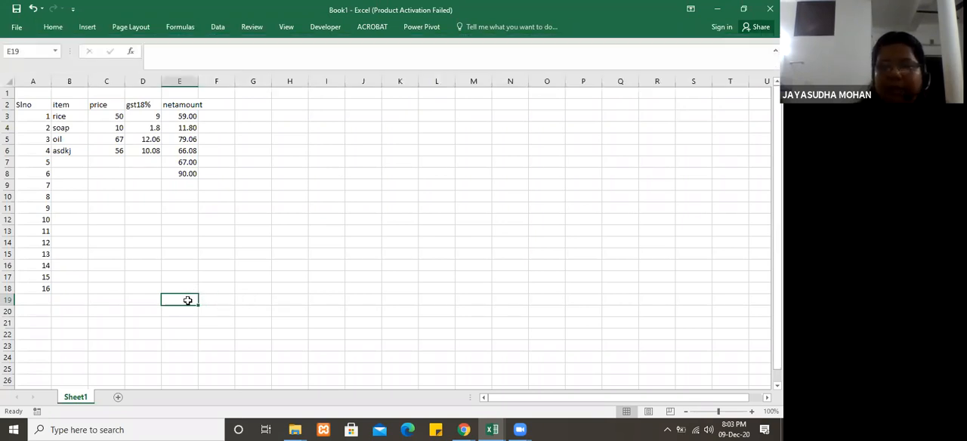
Step: Enter the formula =sum(E3,E4) in E19 to add the first two net amounts
{"action": "type", "text": "="}
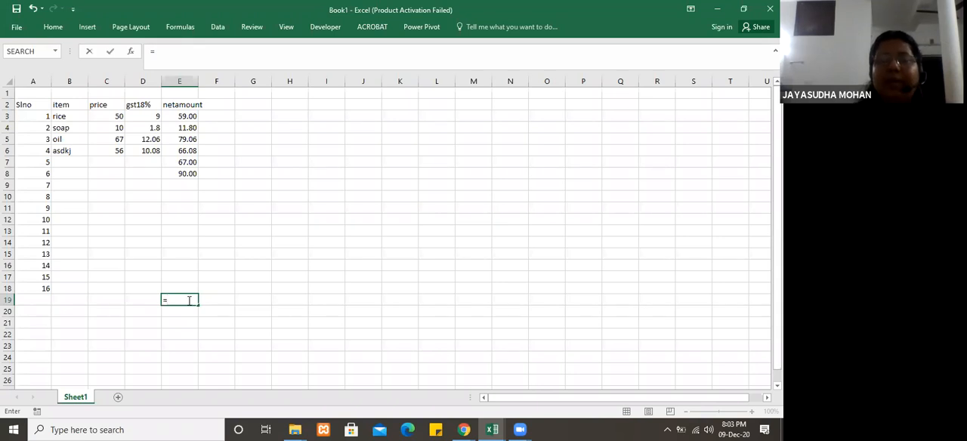
{"action": "type", "text": "sum"}
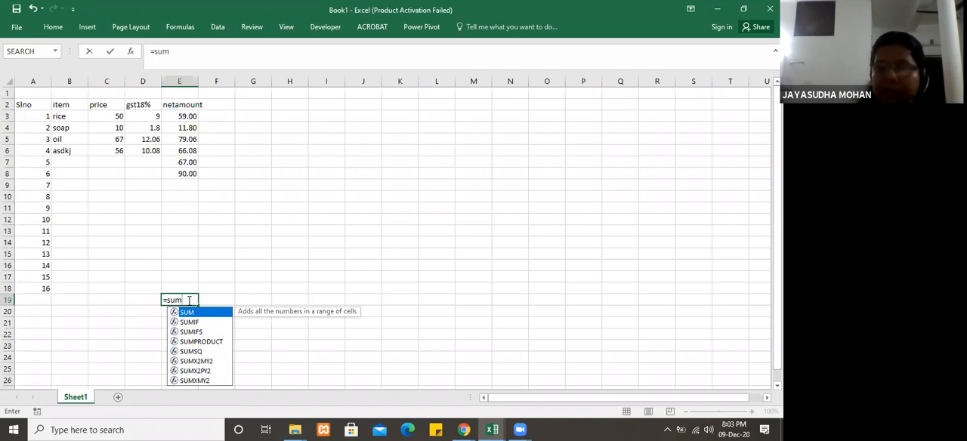
{"action": "type", "text": "("}
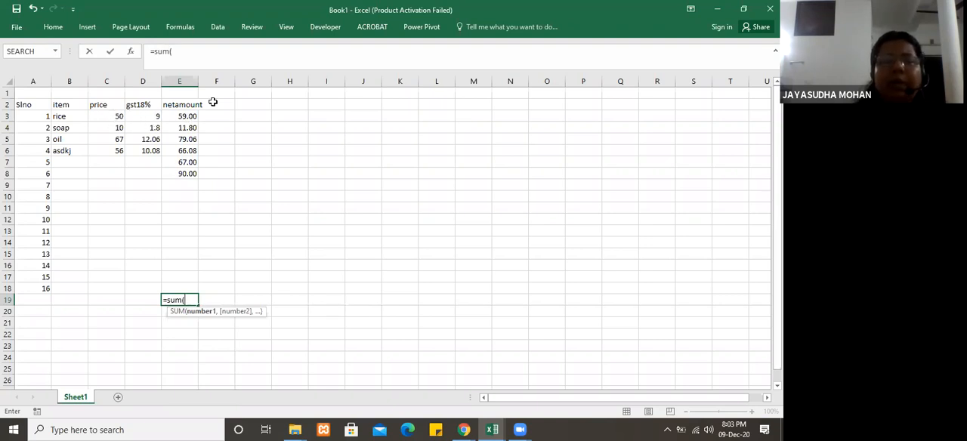
{"action": "left_click", "coordinate": [181, 115]}
{"action": "type", "text": ","}
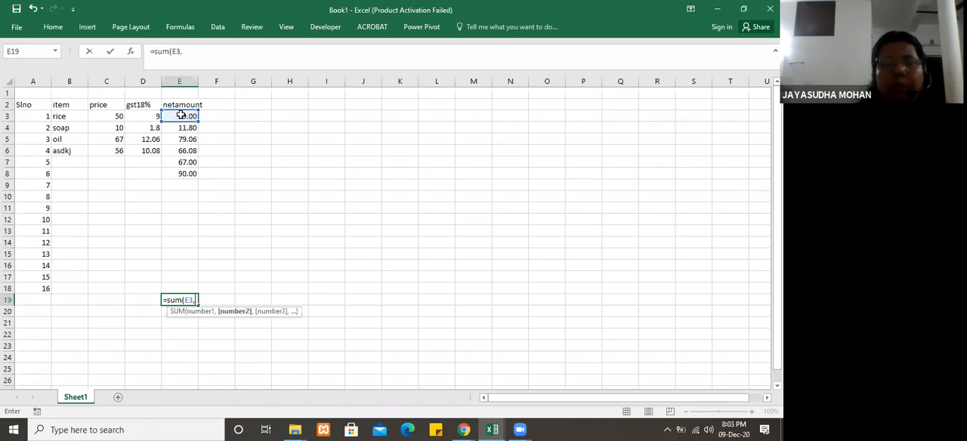
{"action": "left_click", "coordinate": [183, 129]}
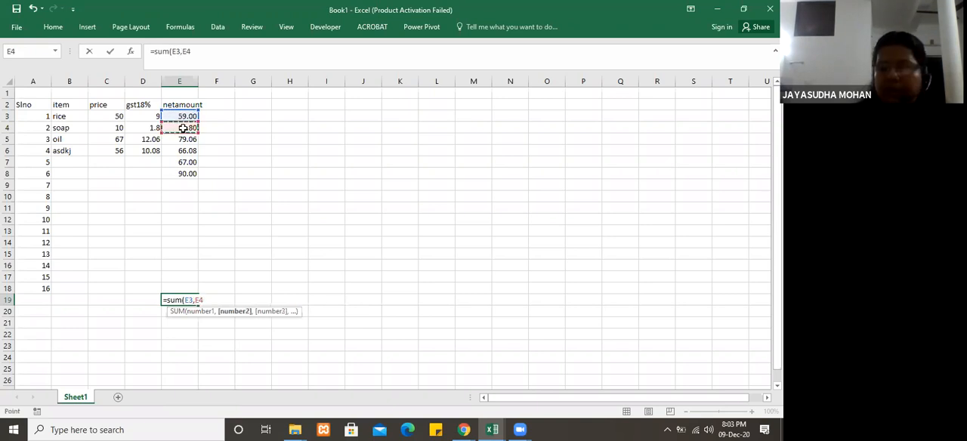
{"action": "type", "text": ")"}
{"action": "key", "text": "Return"}
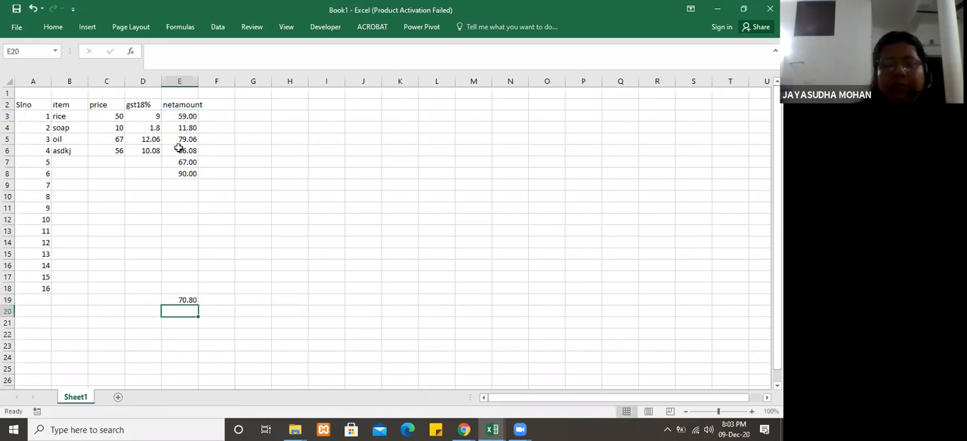
Step: Replace the formula in E19 with =sum(E3:E18) to total the net amount column, and review the entered formula
{"action": "left_click", "coordinate": [185, 300]}
{"action": "type", "text": "="}
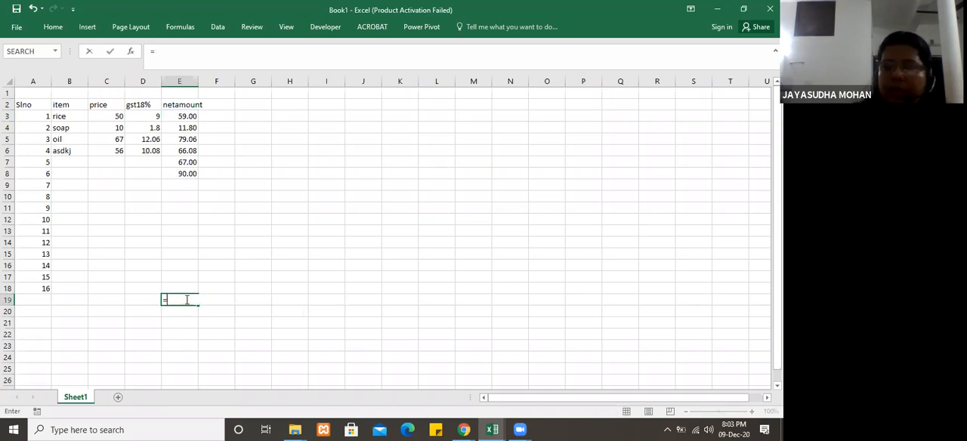
{"action": "type", "text": "sum"}
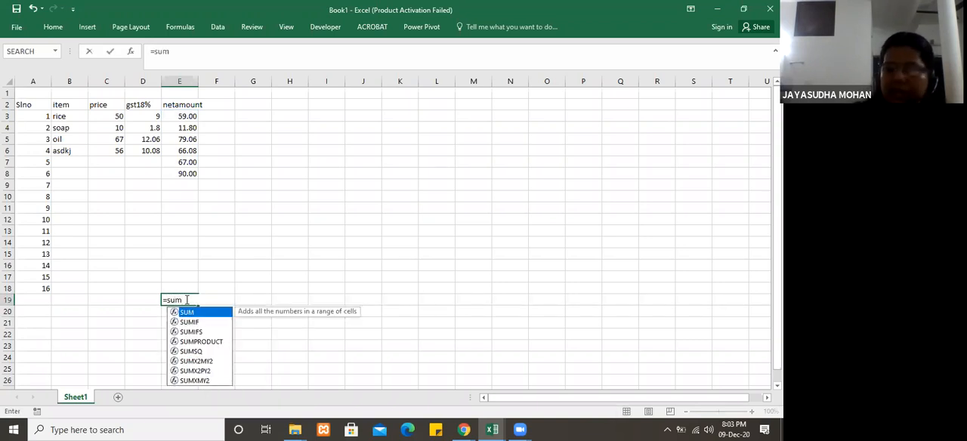
{"action": "type", "text": "("}
{"action": "left_click", "coordinate": [184, 117]}
{"action": "left_click_drag", "start_coordinate": [185, 128], "coordinate": [192, 281]}
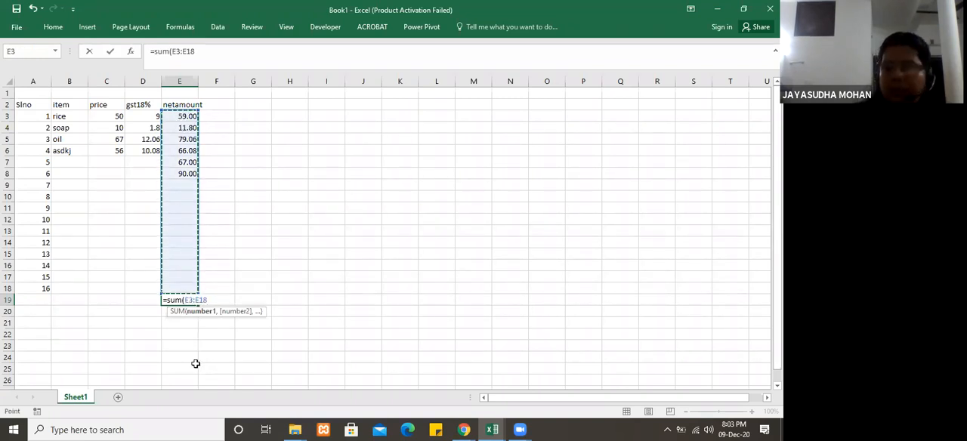
{"action": "type", "text": ")"}
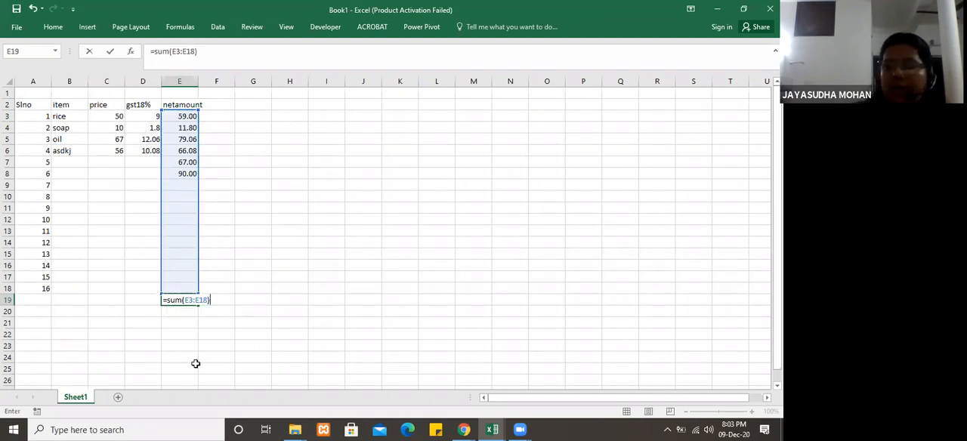
{"action": "key", "text": "Return"}
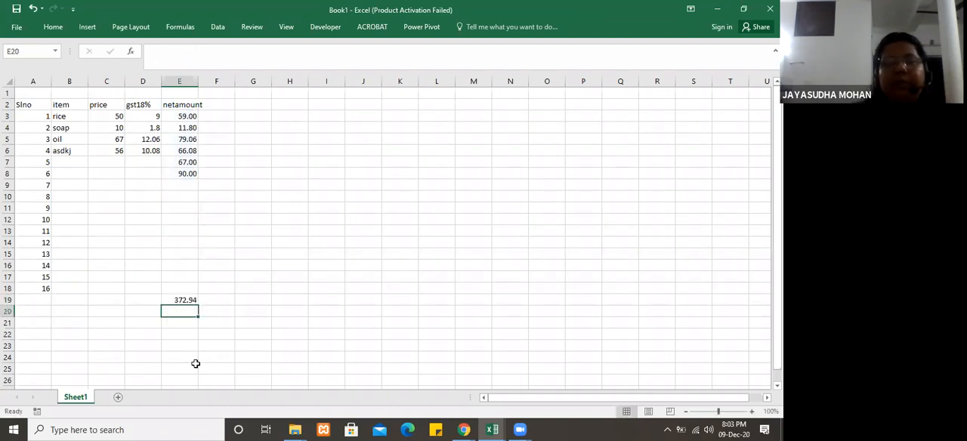
{"action": "left_click", "coordinate": [186, 299]}
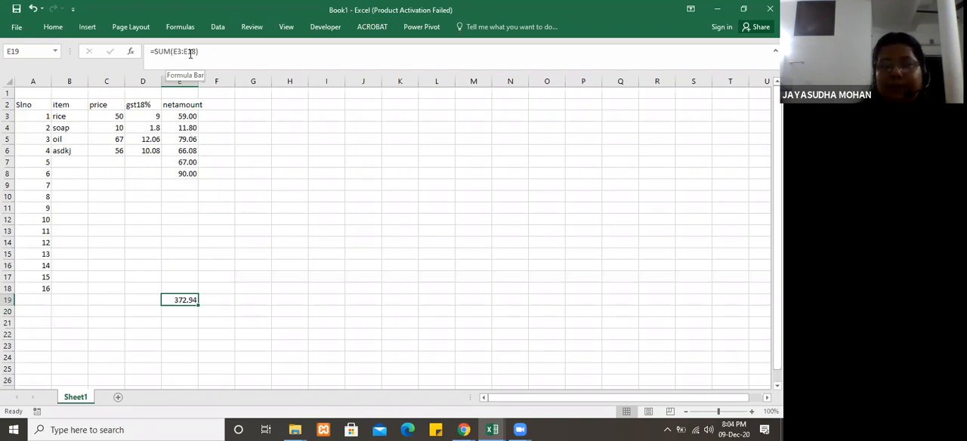
{"action": "key", "text": "Return"}
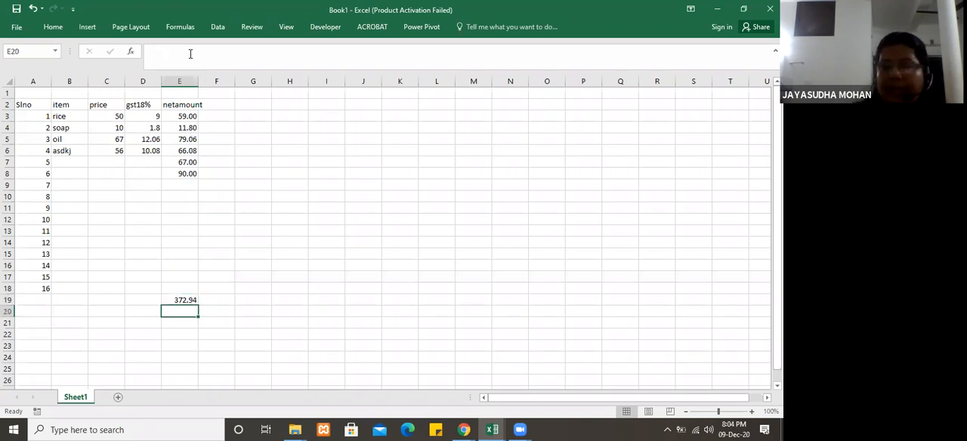
Step: Replace the total in E19 with the formula =average(E3:E18)
{"action": "left_click", "coordinate": [187, 301]}
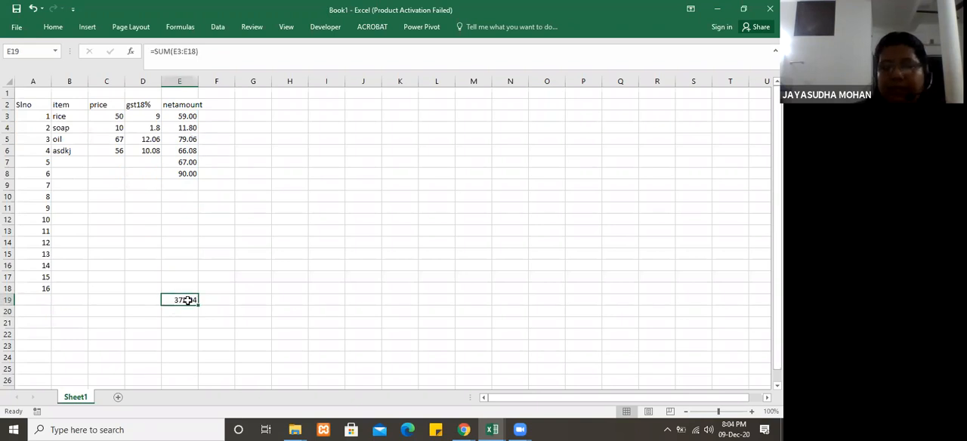
{"action": "type", "text": "=a"}
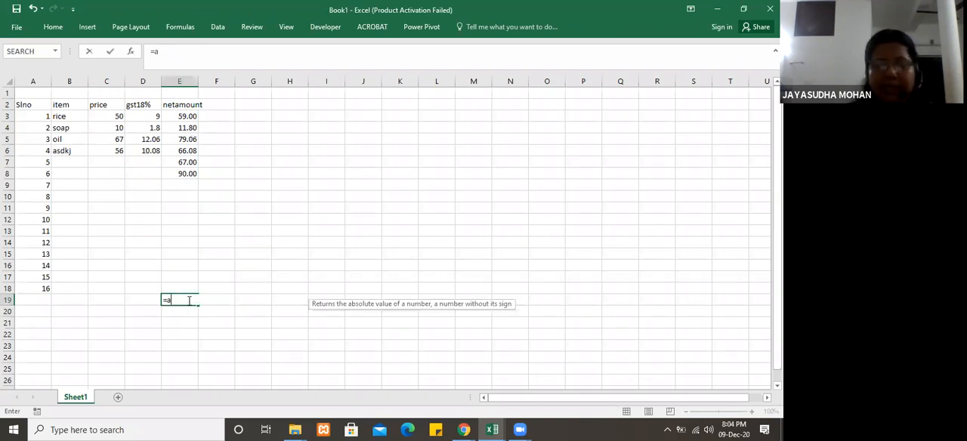
{"action": "type", "text": "verage"}
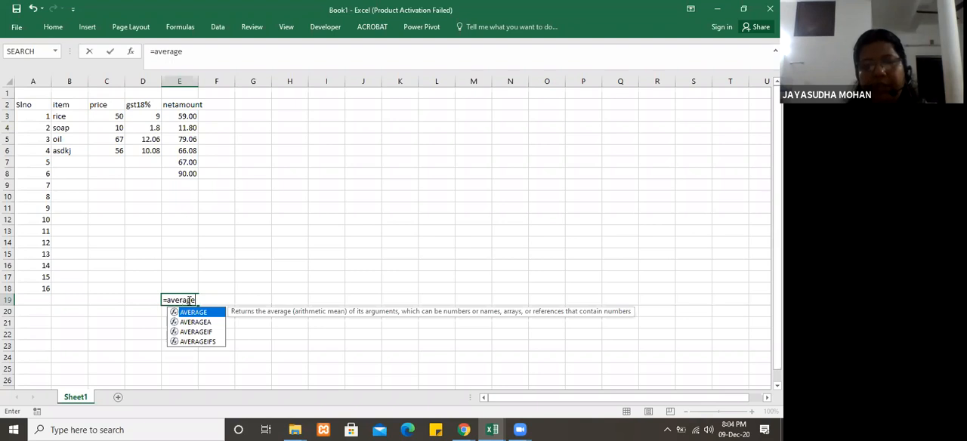
{"action": "type", "text": "("}
{"action": "left_click", "coordinate": [188, 115]}
{"action": "left_click_drag", "start_coordinate": [189, 202], "coordinate": [186, 284]}
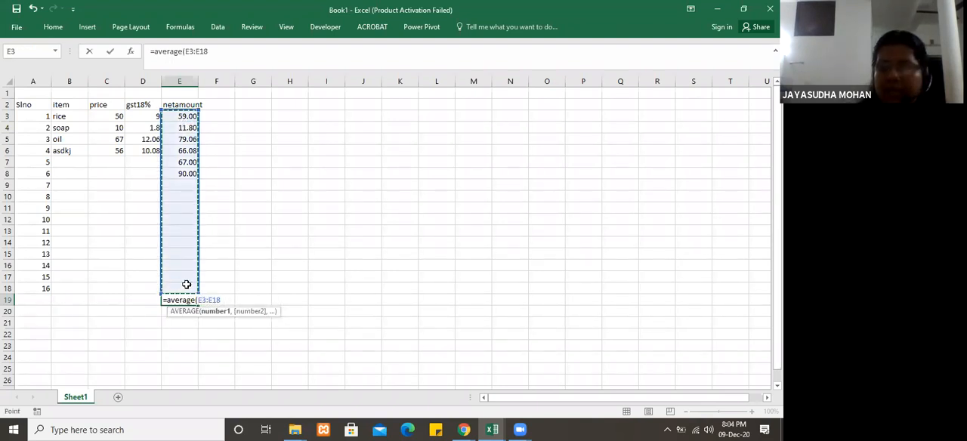
{"action": "type", "text": ")"}
{"action": "key", "text": "Return"}
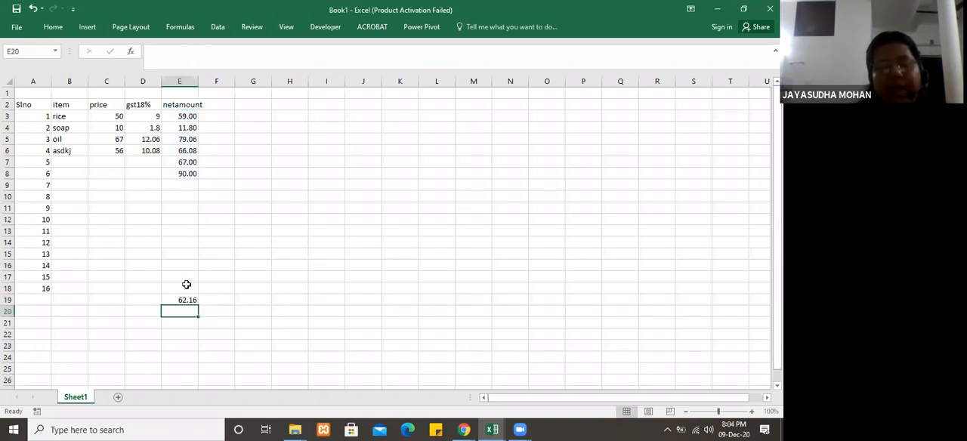
Step: Replace the average in E19 with a COUNT formula over the net amounts E3:E18
{"action": "left_click", "coordinate": [188, 300]}
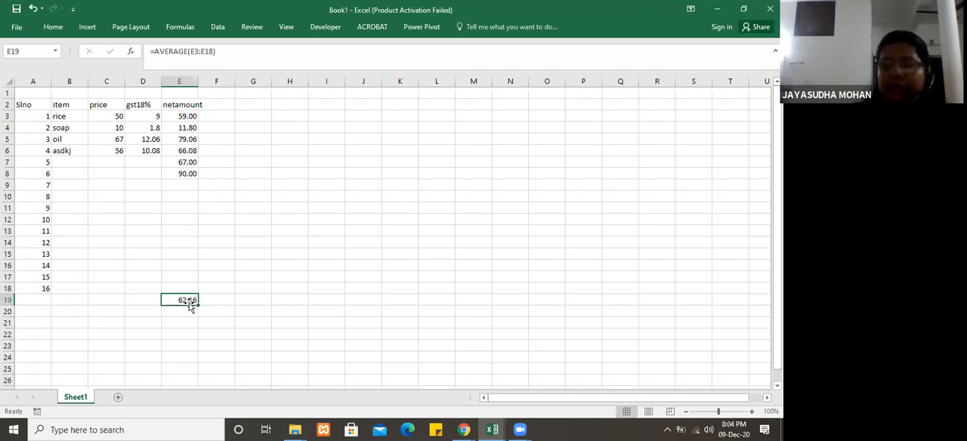
{"action": "type", "text": "=count"}
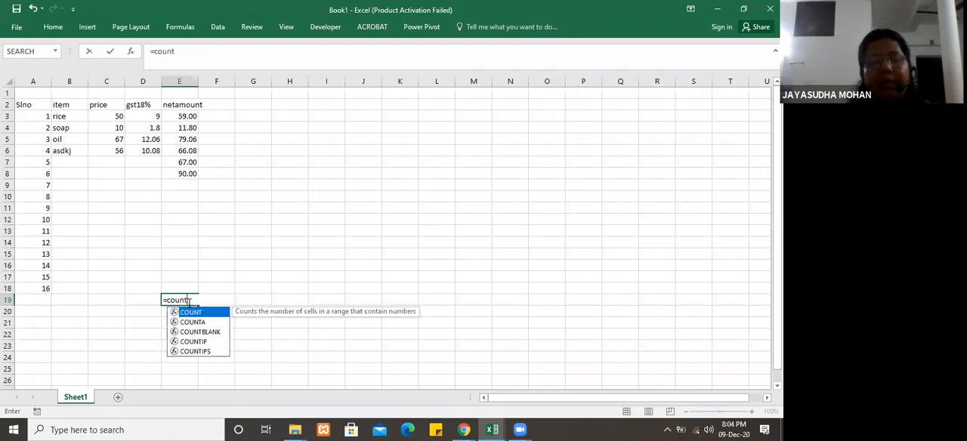
{"action": "type", "text": "("}
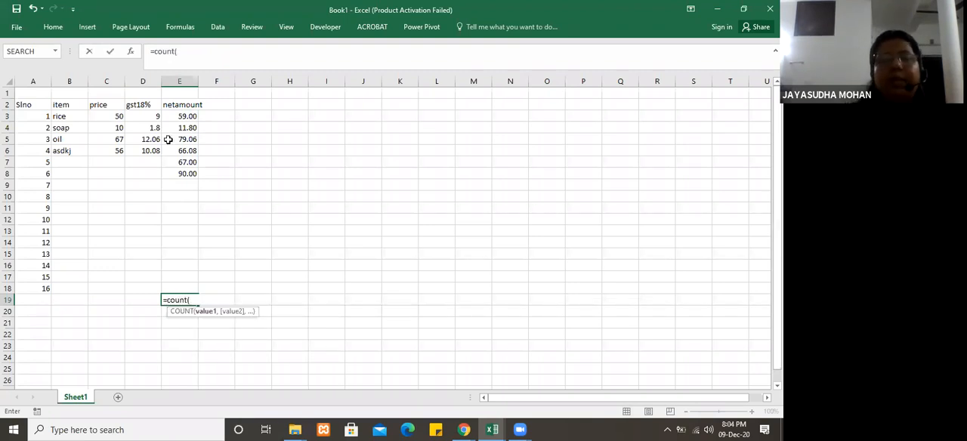
{"action": "left_click_drag", "start_coordinate": [181, 117], "coordinate": [183, 284]}
{"action": "type", "text": ")"}
{"action": "key", "text": "Return"}
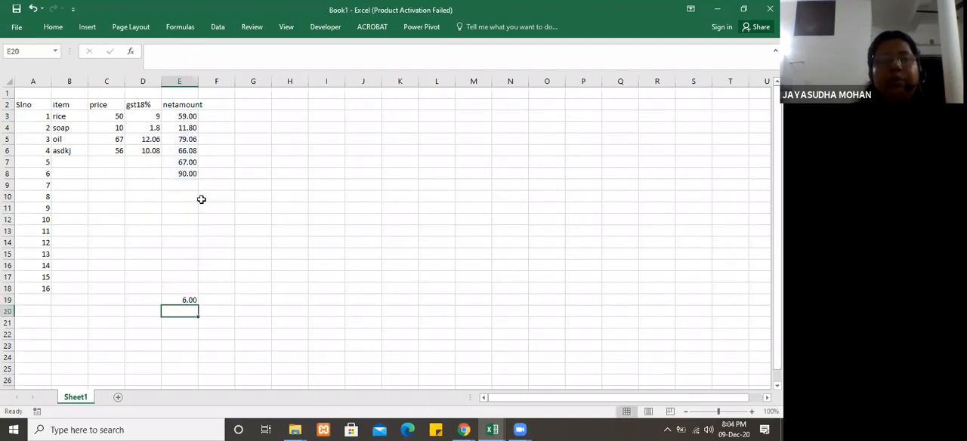
Step: Replace the count in E19 with a MAX formula over the net amounts E3:E18
{"action": "left_click", "coordinate": [188, 302]}
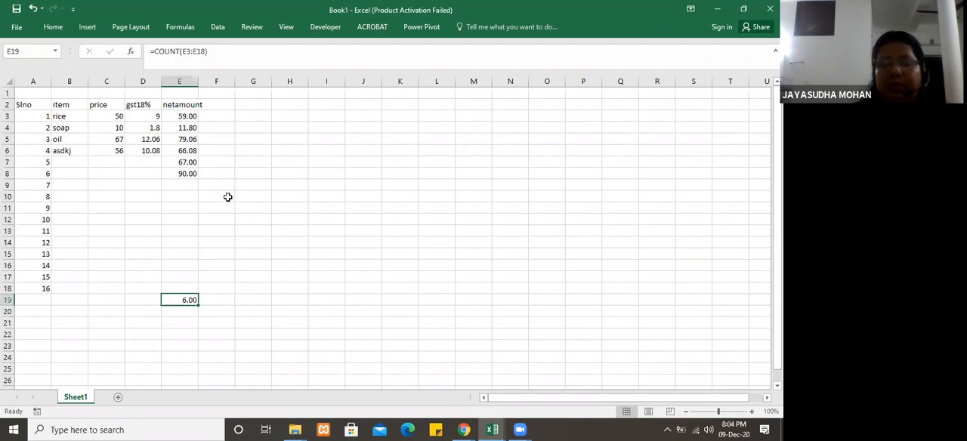
{"action": "type", "text": "=max"}
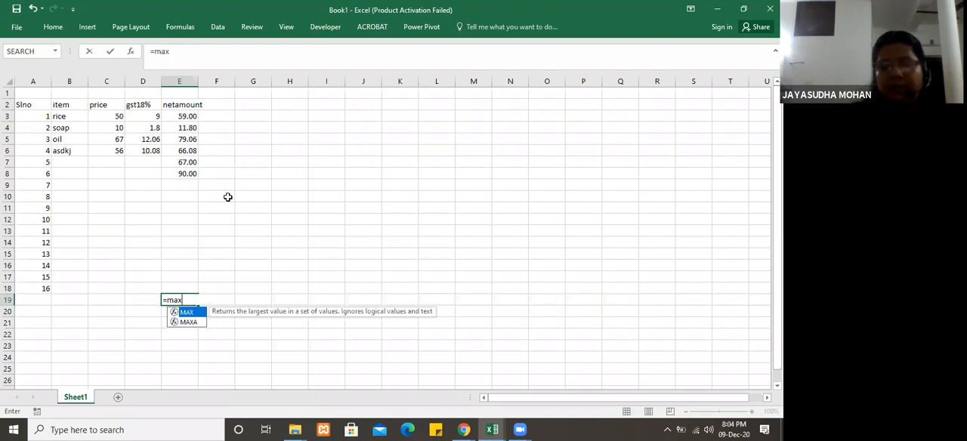
{"action": "type", "text": "("}
{"action": "left_click", "coordinate": [183, 116]}
{"action": "left_click_drag", "start_coordinate": [192, 202], "coordinate": [192, 286]}
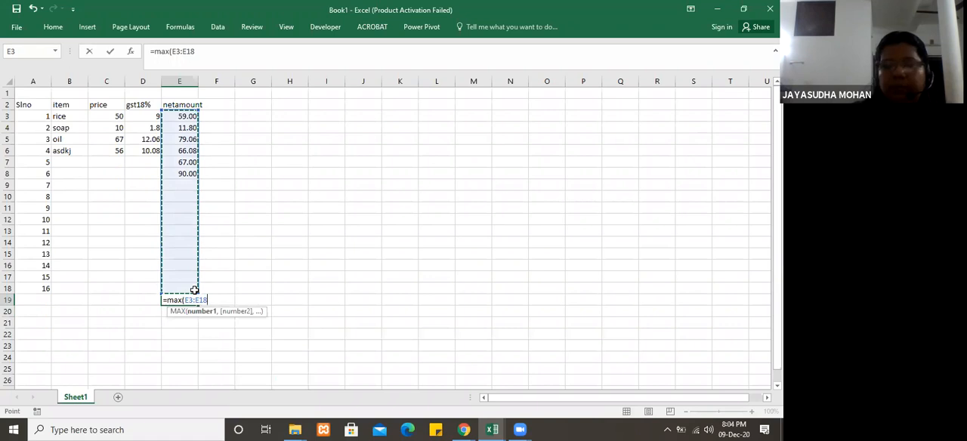
{"action": "key", "text": "Return"}
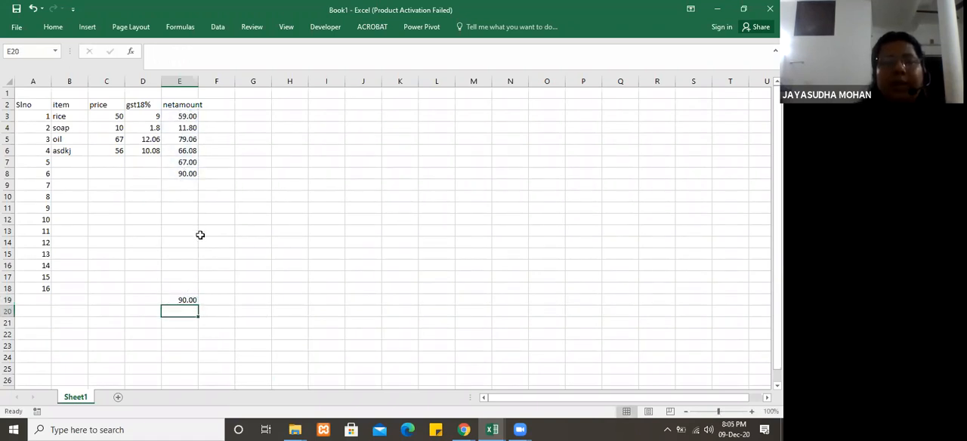
Step: Replace the maximum in E19 with a MIN formula over the net amounts E3:E18
{"action": "left_click", "coordinate": [185, 301]}
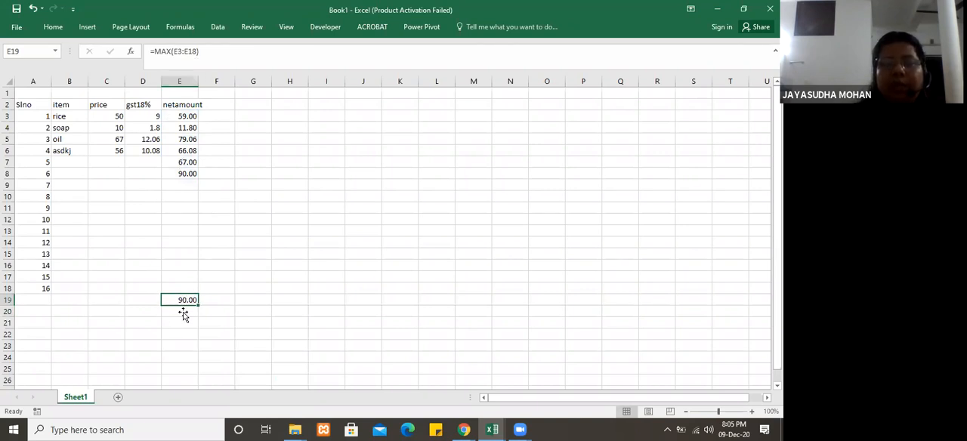
{"action": "type", "text": "=min("}
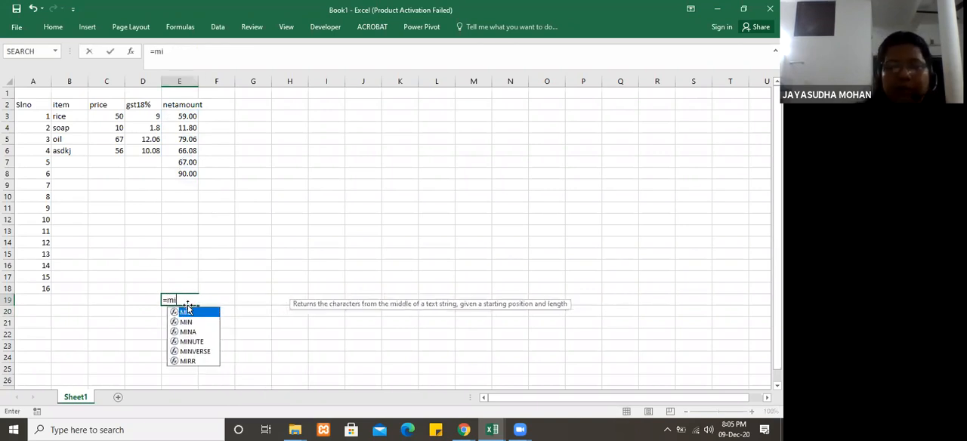
{"action": "left_click_drag", "start_coordinate": [187, 114], "coordinate": [190, 279]}
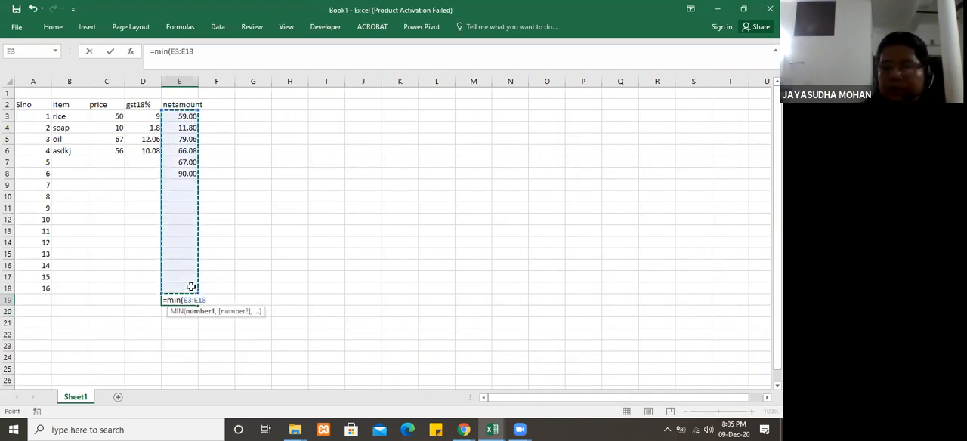
{"action": "key", "text": "Return"}
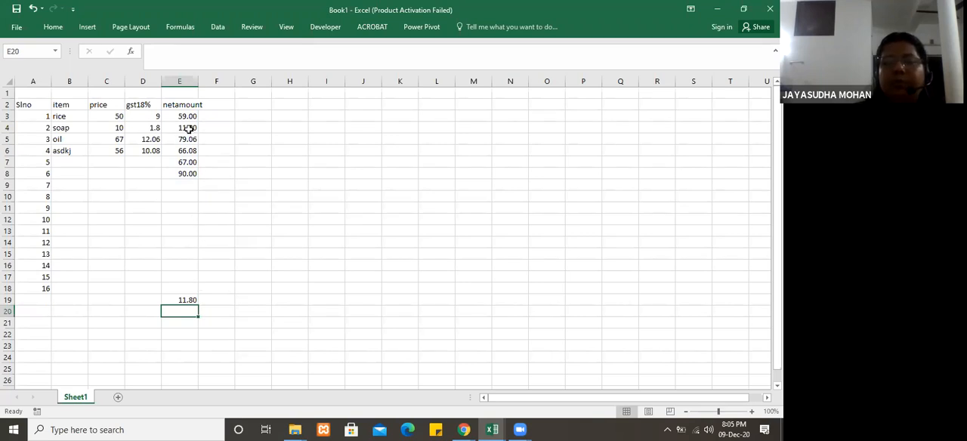
Step: Clear the minimum from E19 and enter a COUNT formula there over the net amounts E3:E18
{"action": "left_click", "coordinate": [187, 299]}
{"action": "key", "text": "Delete"}
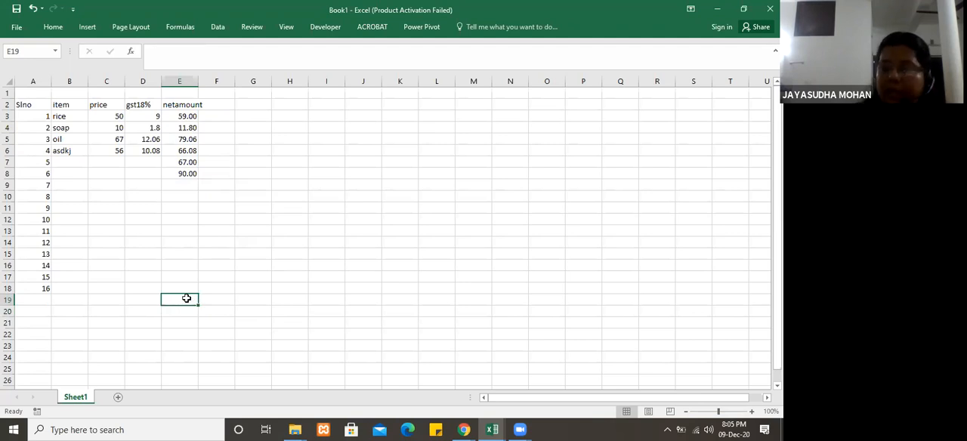
{"action": "type", "text": "="}
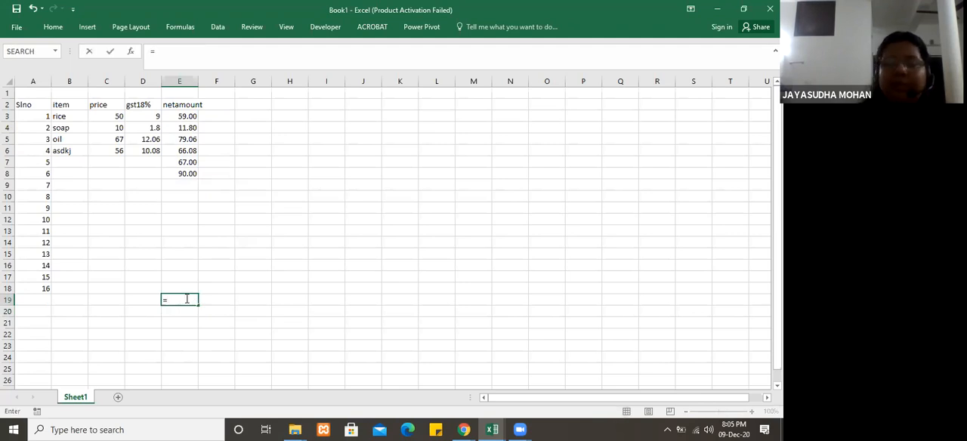
{"action": "type", "text": "count"}
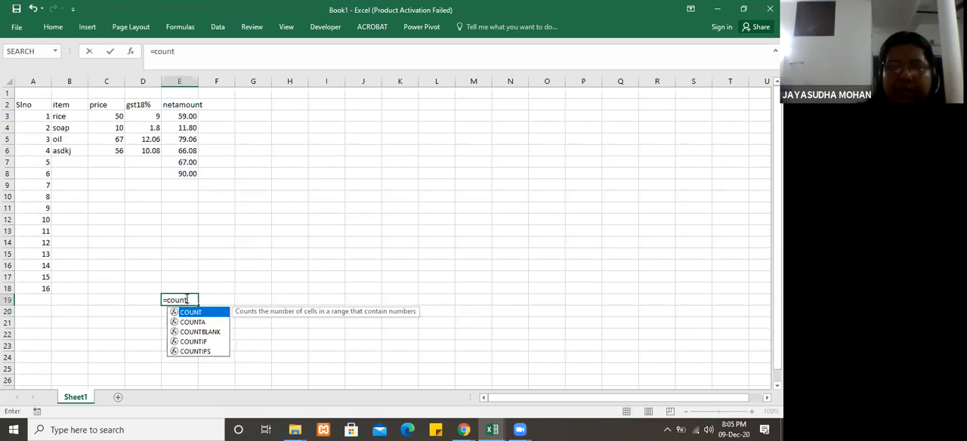
{"action": "type", "text": "("}
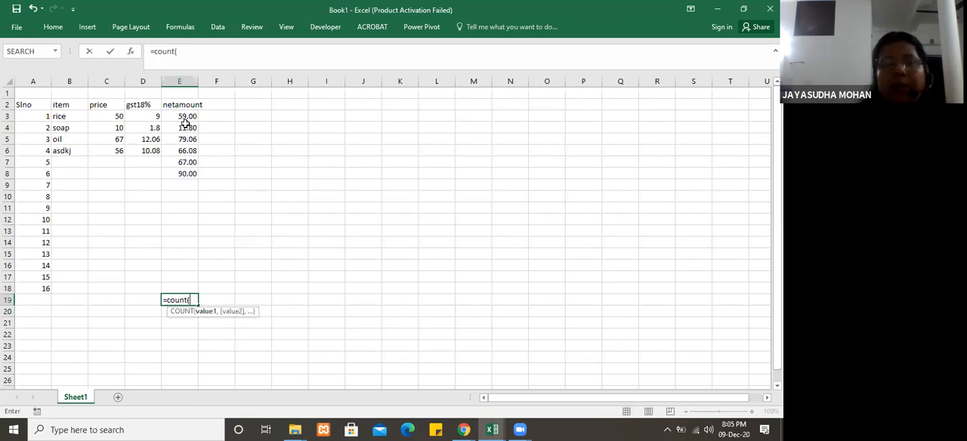
{"action": "left_click_drag", "start_coordinate": [186, 115], "coordinate": [191, 284]}
{"action": "key", "text": "Return"}
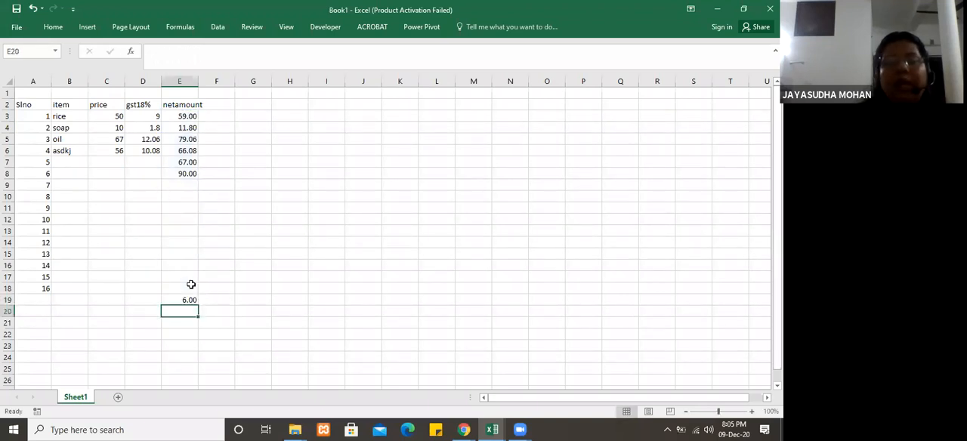
Step: Review the COUNT formula in E19, and clear the cell
{"action": "left_click", "coordinate": [188, 299]}
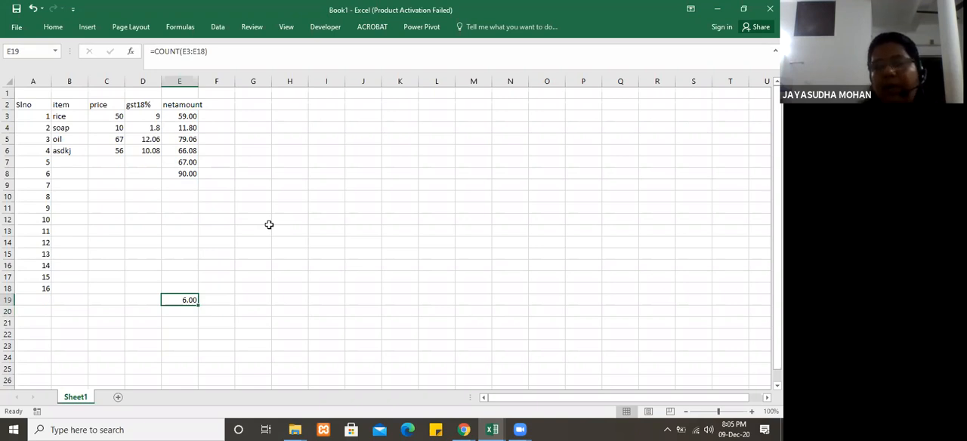
{"action": "left_click", "coordinate": [260, 275]}
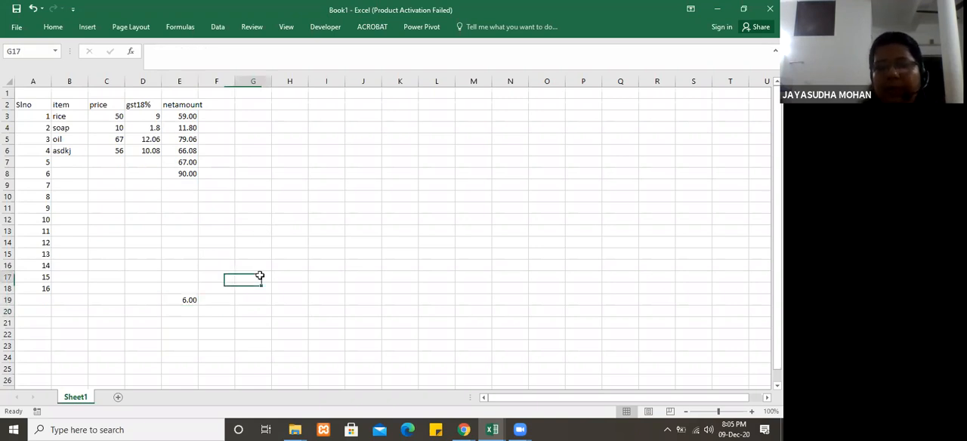
{"action": "left_click", "coordinate": [184, 300]}
{"action": "key", "text": "Delete"}
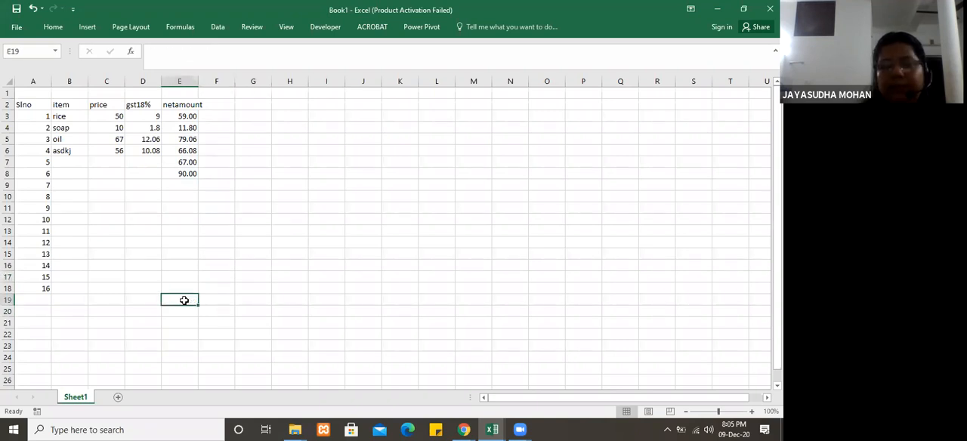
Step: Switch to the Basic Functions workbook and examine the mark table's first entries, its English heading and the merge setting of the Subjects heading
{"action": "left_click", "coordinate": [492, 427]}
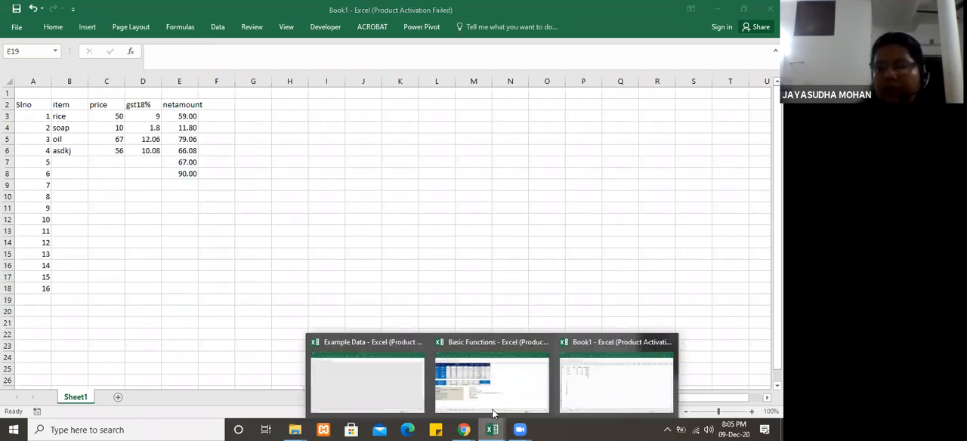
{"action": "left_click", "coordinate": [485, 369]}
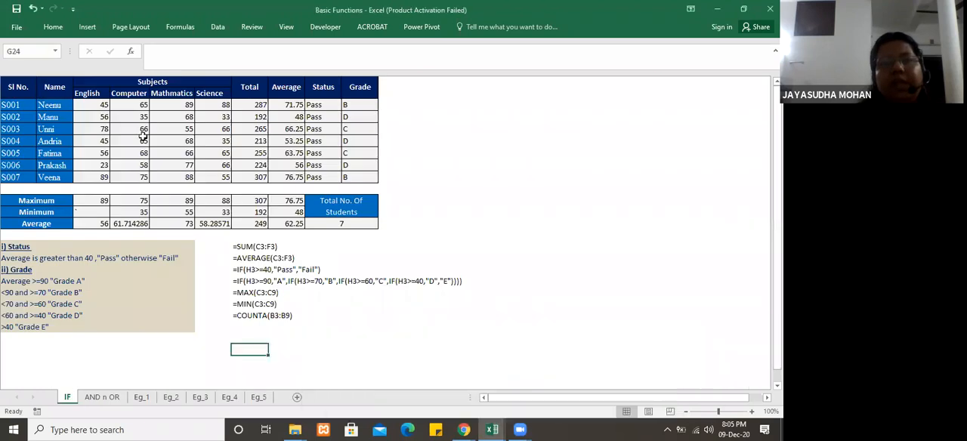
{"action": "left_click", "coordinate": [19, 115]}
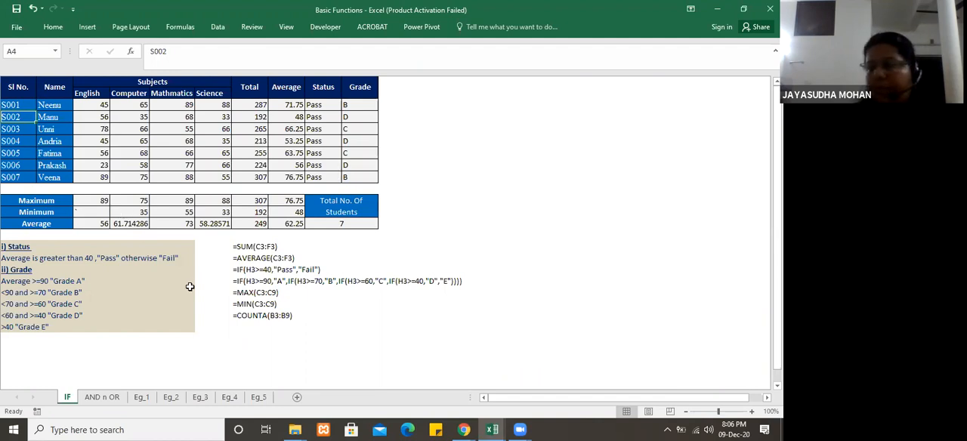
{"action": "left_click", "coordinate": [21, 104]}
{"action": "left_click", "coordinate": [53, 105]}
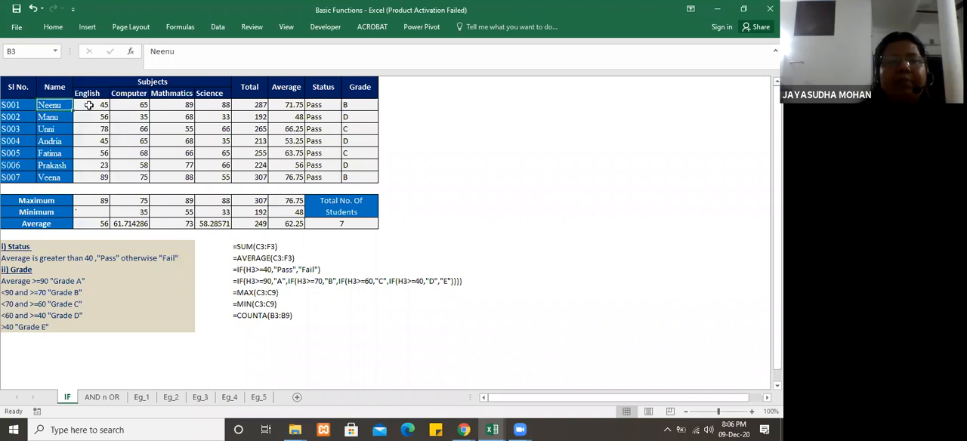
{"action": "left_click", "coordinate": [86, 92]}
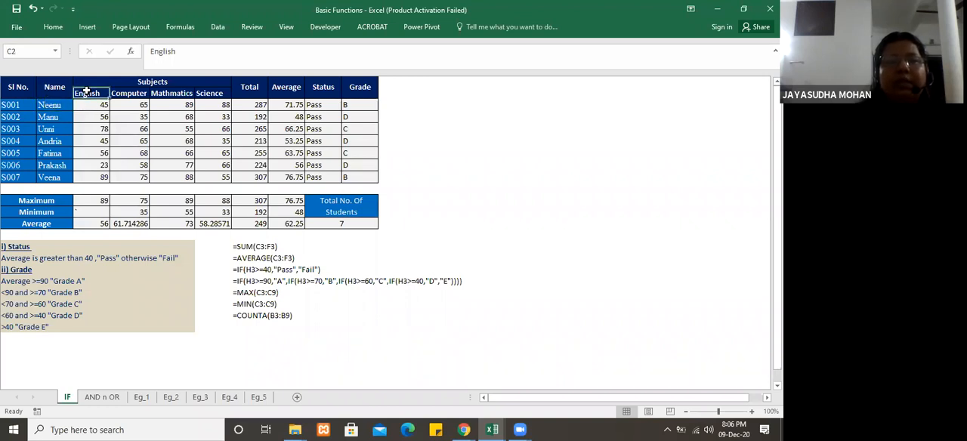
{"action": "left_click", "coordinate": [105, 81]}
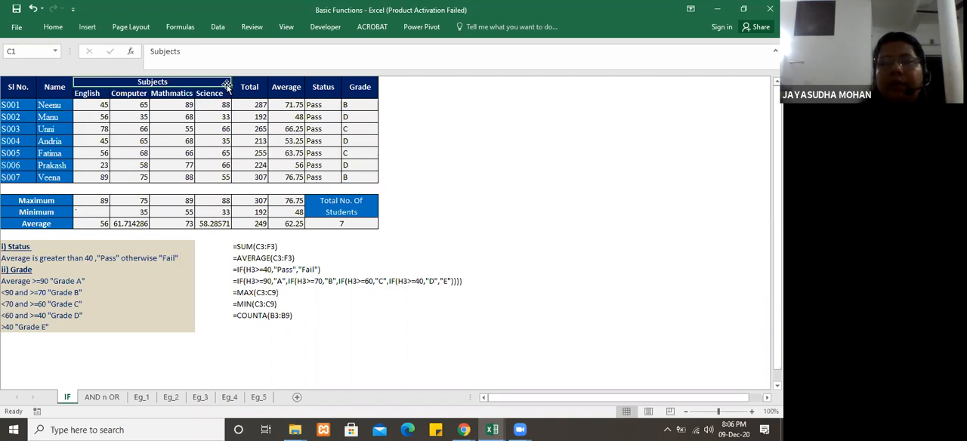
{"action": "left_click", "coordinate": [53, 28]}
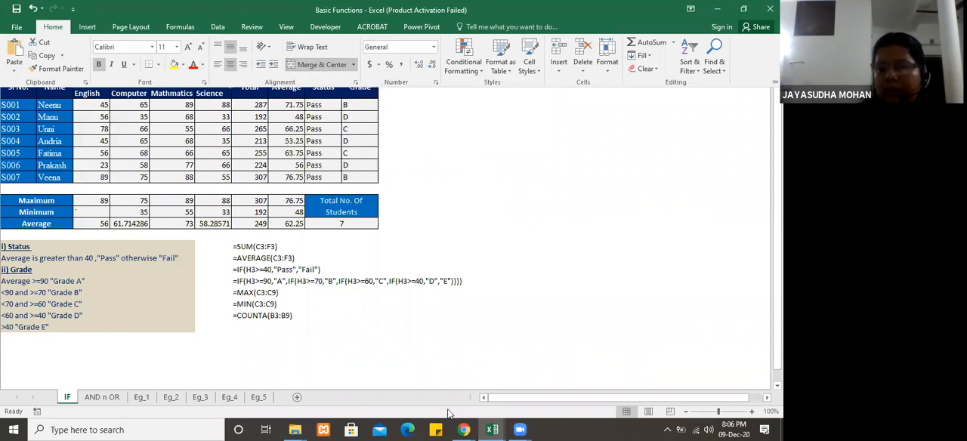
Step: Switch back to the Book1 workbook and enter the title PRICE LIST in A1
{"action": "mouse_move", "coordinate": [494, 429]}
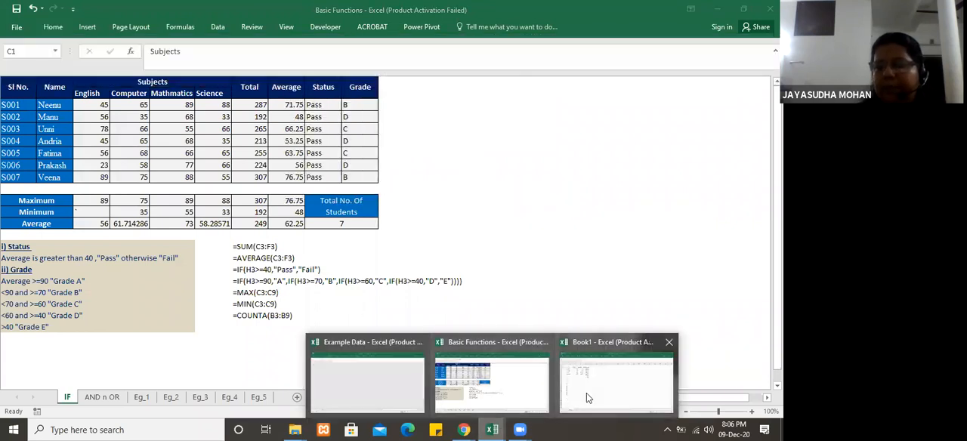
{"action": "mouse_move", "coordinate": [586, 393]}
{"action": "left_click", "coordinate": [638, 398]}
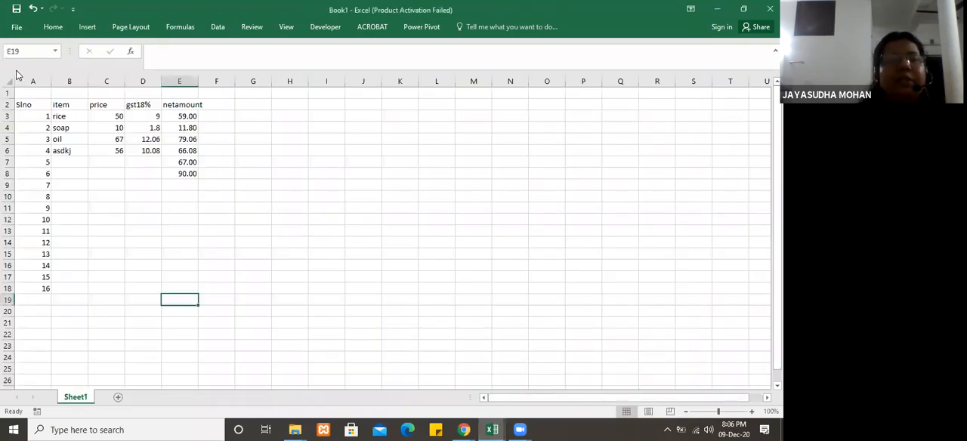
{"action": "left_click", "coordinate": [31, 95]}
{"action": "type", "text": "PRICE LIST"}
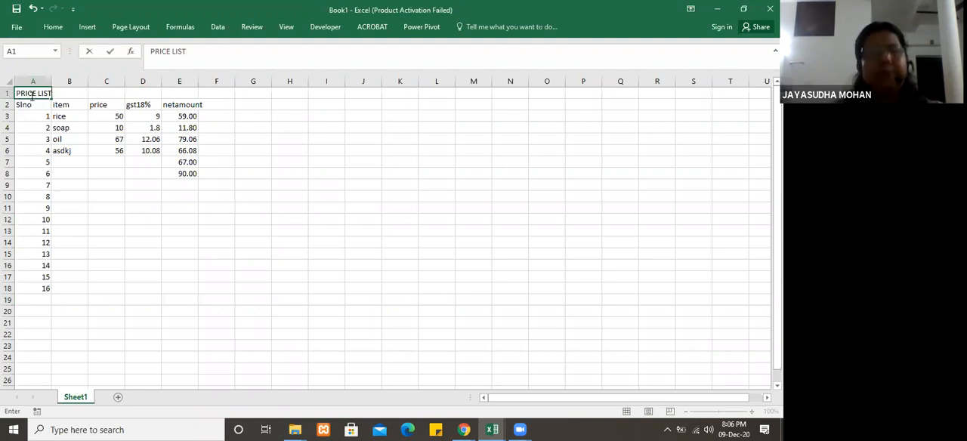
{"action": "left_click", "coordinate": [88, 199]}
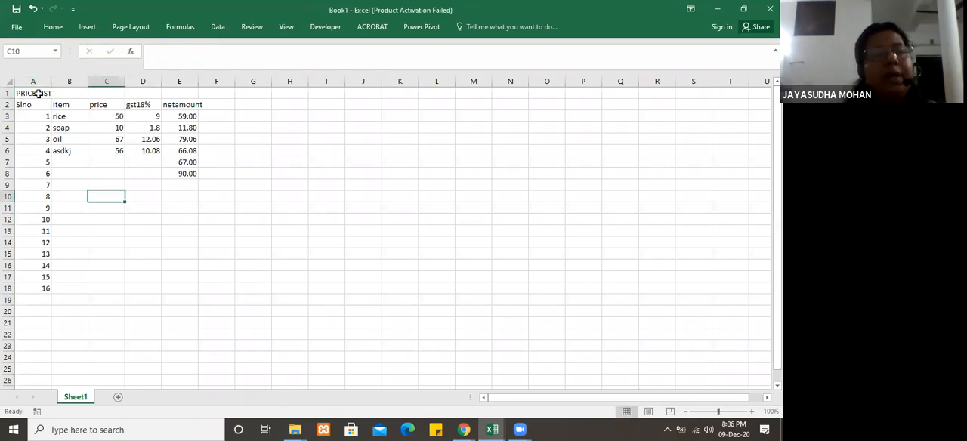
Step: Merge and center the PRICE LIST title across A1:E1 above the item table
{"action": "left_click", "coordinate": [38, 93]}
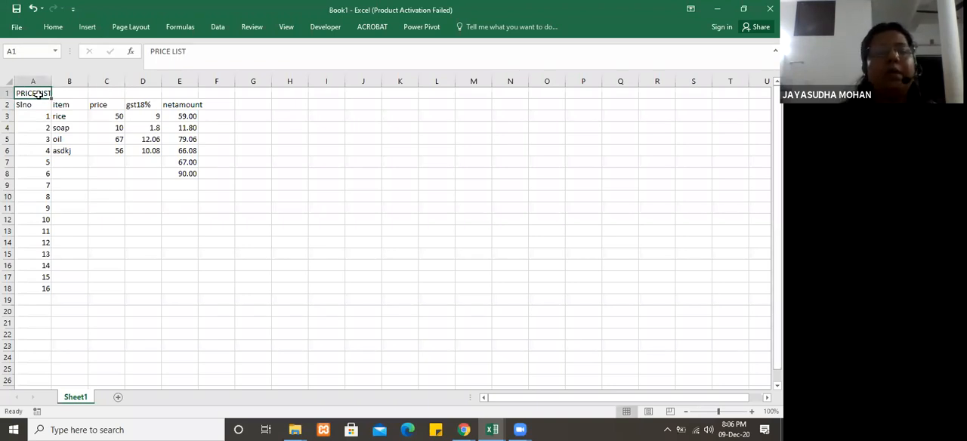
{"action": "left_click_drag", "start_coordinate": [38, 93], "coordinate": [181, 89]}
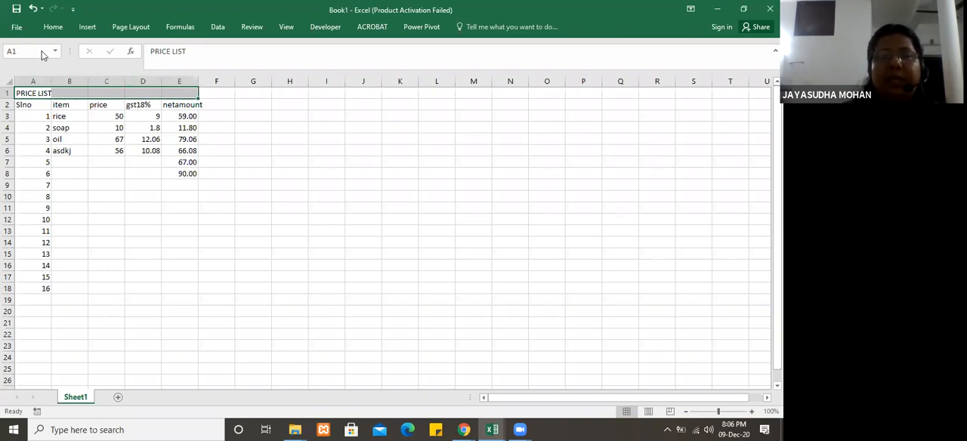
{"action": "left_click", "coordinate": [53, 26]}
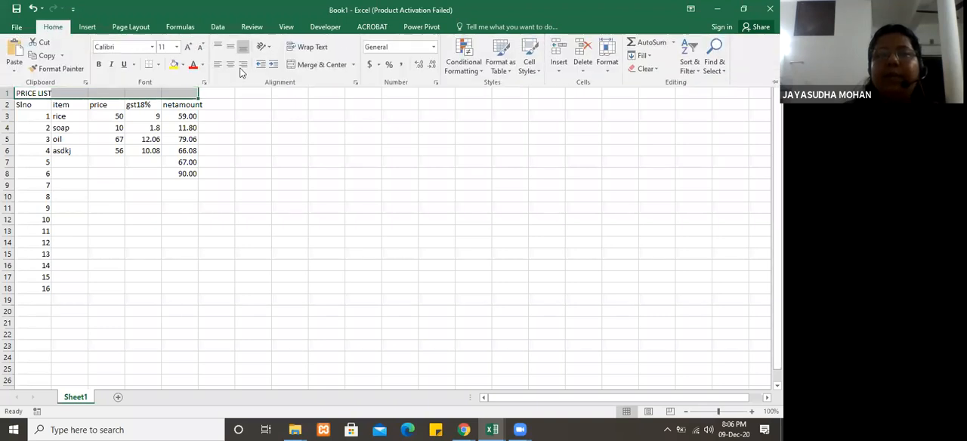
{"action": "left_click", "coordinate": [320, 65]}
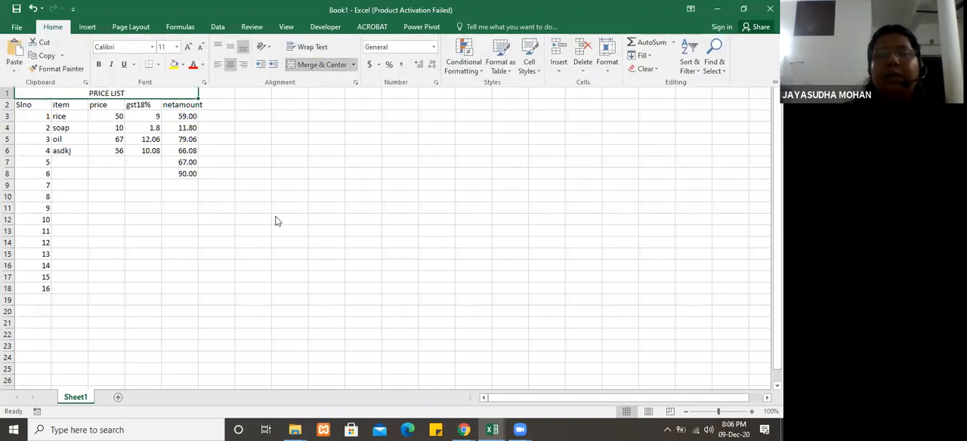
Step: Apply all borders to the price list table, from the title row through row 18 (A1:E18)
{"action": "left_click", "coordinate": [136, 179]}
{"action": "left_click_drag", "start_coordinate": [130, 93], "coordinate": [141, 290]}
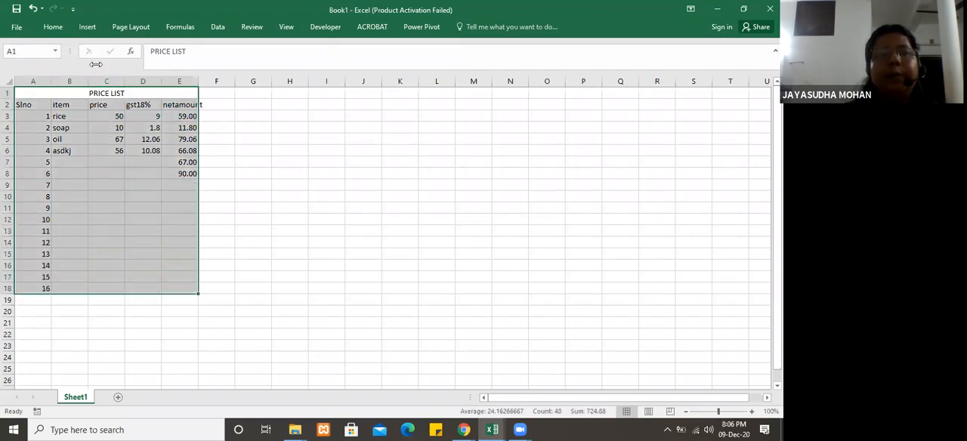
{"action": "left_click", "coordinate": [53, 27]}
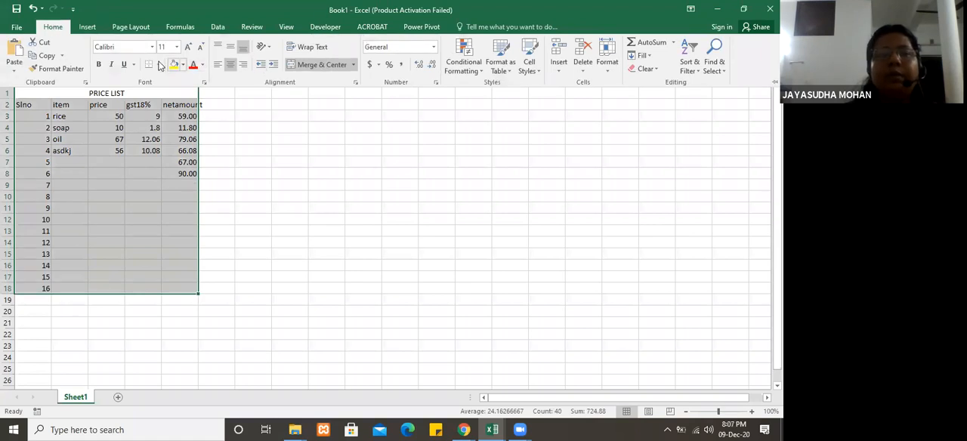
{"action": "left_click", "coordinate": [159, 66]}
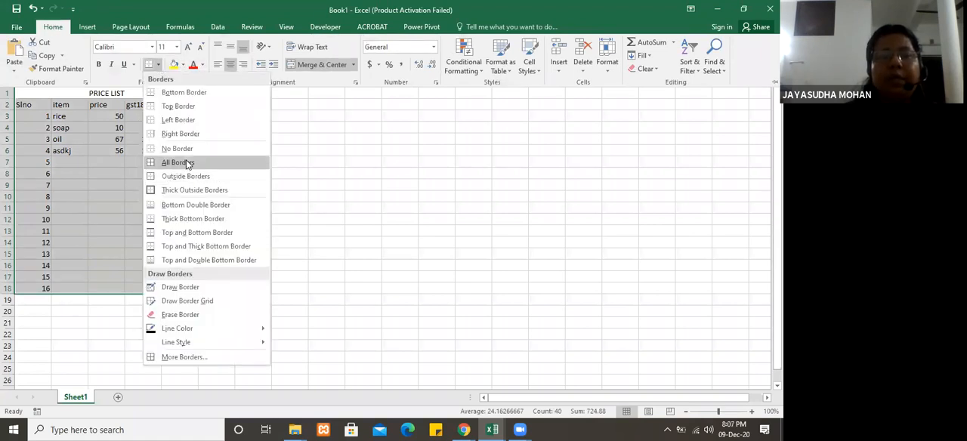
{"action": "left_click", "coordinate": [186, 159]}
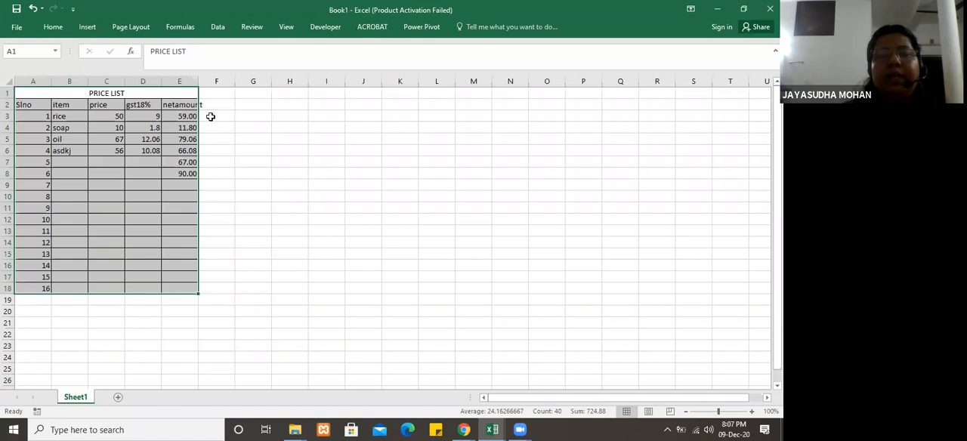
Step: Widen column E of the price list so the netamount heading fits inside its cell
{"action": "left_click_drag", "start_coordinate": [199, 81], "coordinate": [206, 80]}
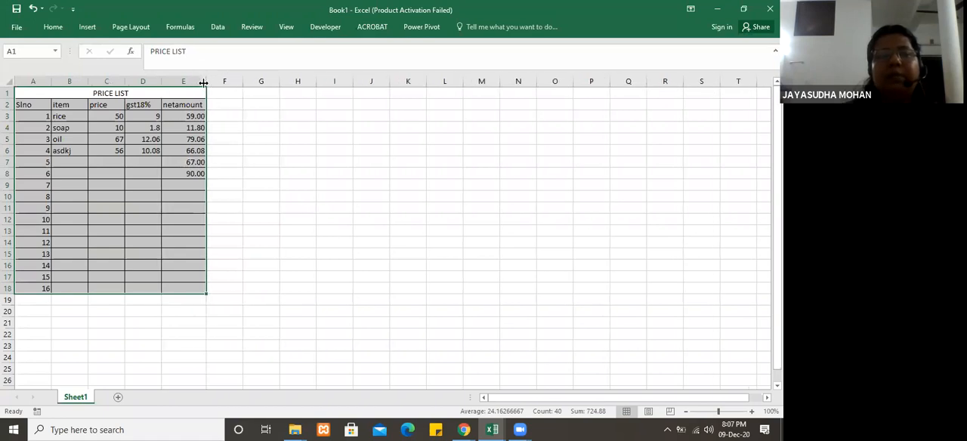
{"action": "left_click", "coordinate": [250, 194]}
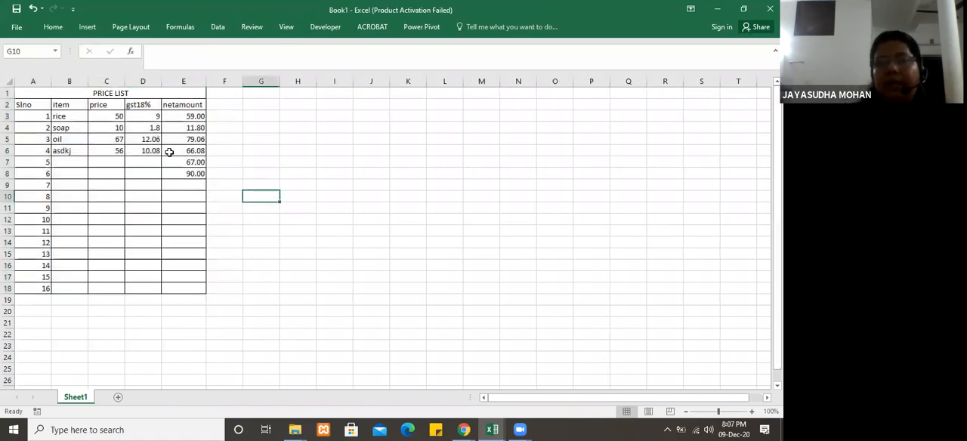
{"action": "left_click", "coordinate": [134, 93]}
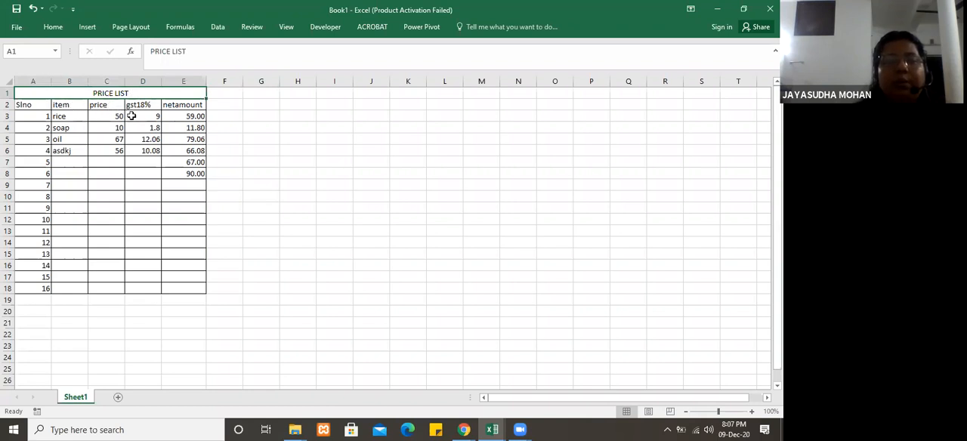
Step: Merge and center the first two serial number cells, A3:A4, accepting that only the upper value is kept
{"action": "left_click_drag", "start_coordinate": [34, 116], "coordinate": [35, 127]}
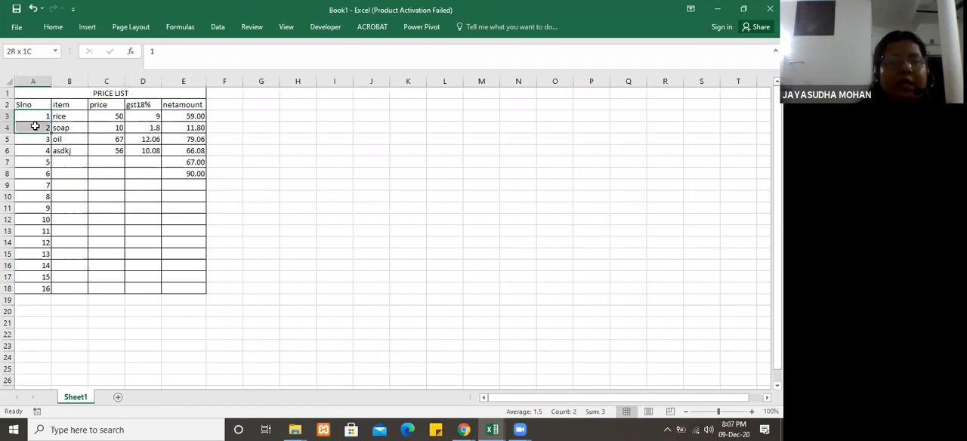
{"action": "left_click", "coordinate": [52, 29]}
{"action": "left_click", "coordinate": [321, 65]}
{"action": "left_click", "coordinate": [321, 65]}
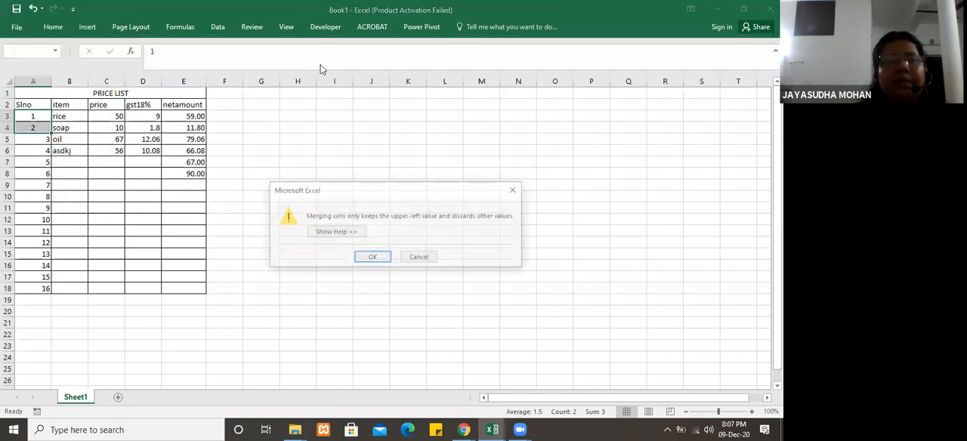
{"action": "left_click", "coordinate": [371, 260]}
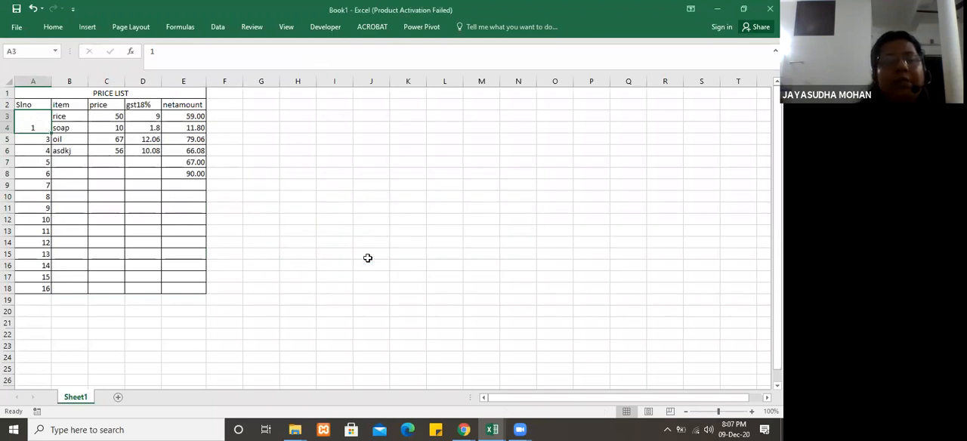
{"action": "left_click", "coordinate": [30, 151]}
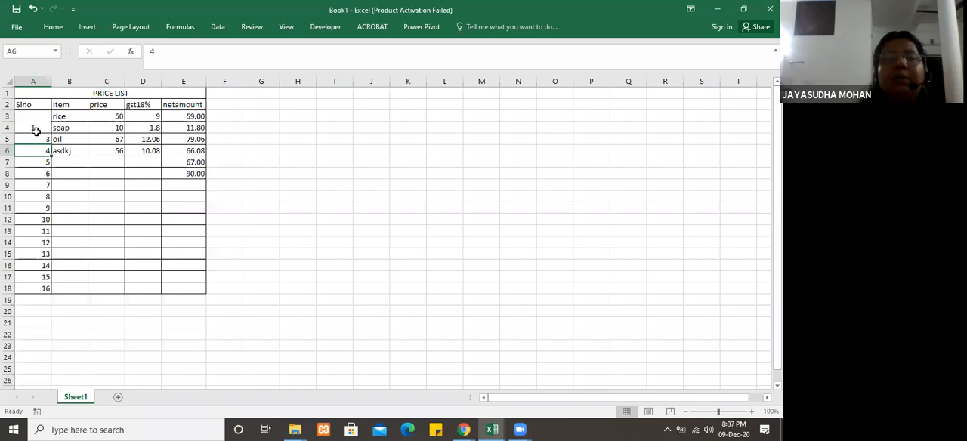
{"action": "left_click_drag", "start_coordinate": [37, 93], "coordinate": [184, 82]}
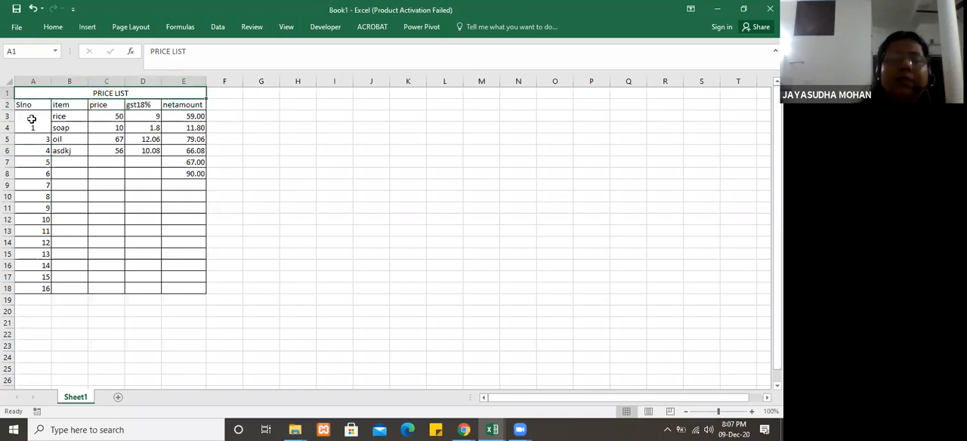
{"action": "left_click", "coordinate": [34, 159]}
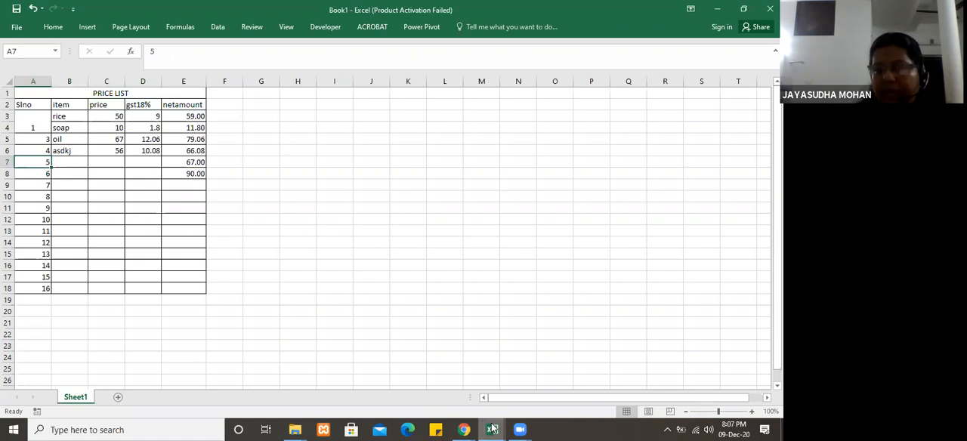
Step: Switch to the Basic Functions workbook and examine the mark table's Sl No., Name, Subjects and individual subject headings
{"action": "mouse_move", "coordinate": [495, 429]}
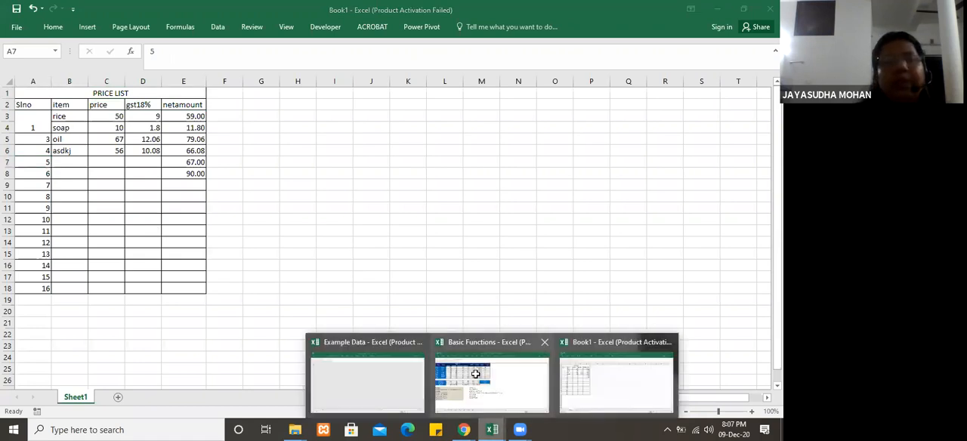
{"action": "left_click", "coordinate": [475, 381]}
{"action": "left_click", "coordinate": [13, 86]}
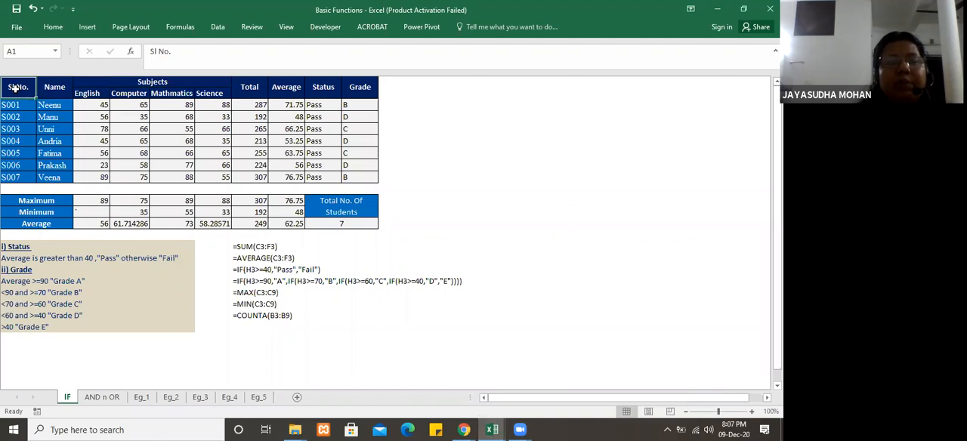
{"action": "left_click", "coordinate": [57, 85]}
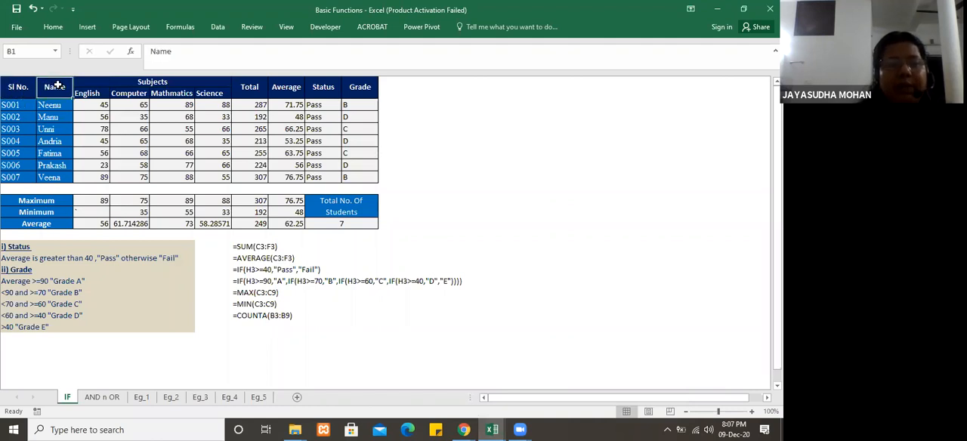
{"action": "left_click", "coordinate": [122, 90]}
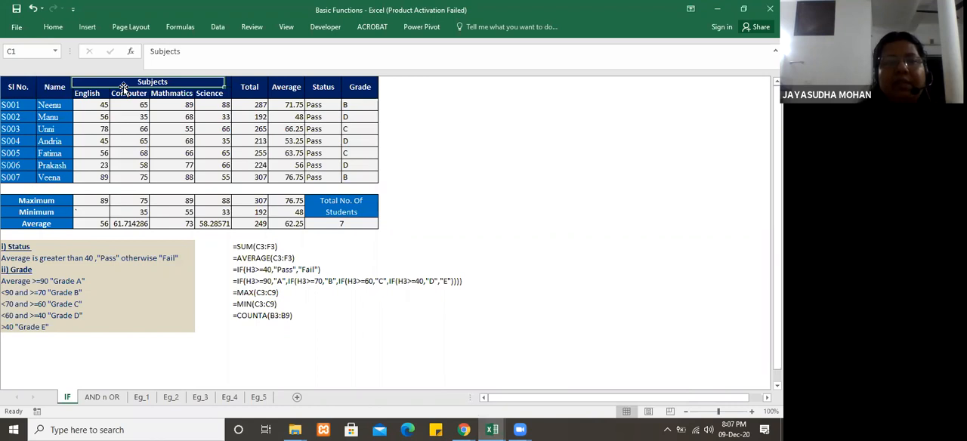
{"action": "left_click", "coordinate": [95, 92]}
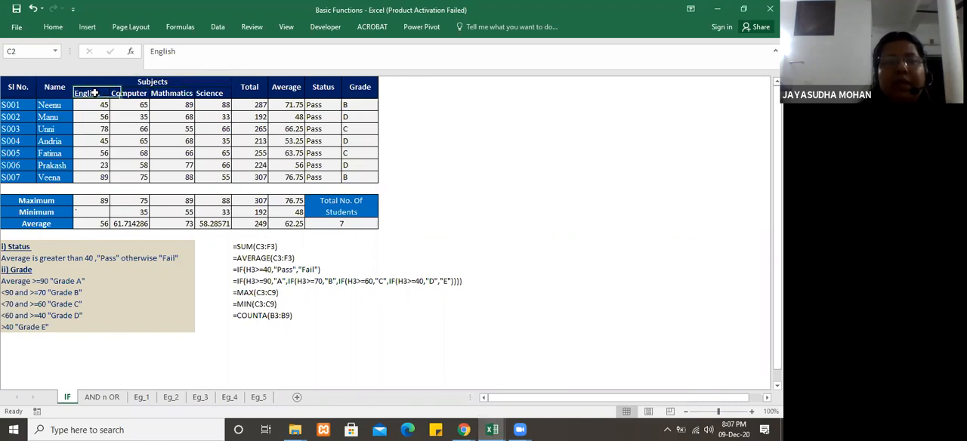
{"action": "left_click", "coordinate": [142, 94]}
{"action": "left_click", "coordinate": [172, 94]}
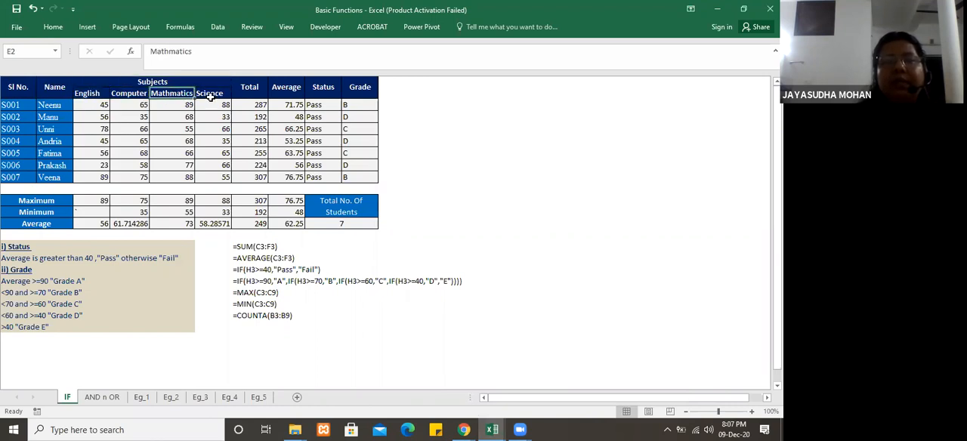
{"action": "left_click", "coordinate": [220, 94]}
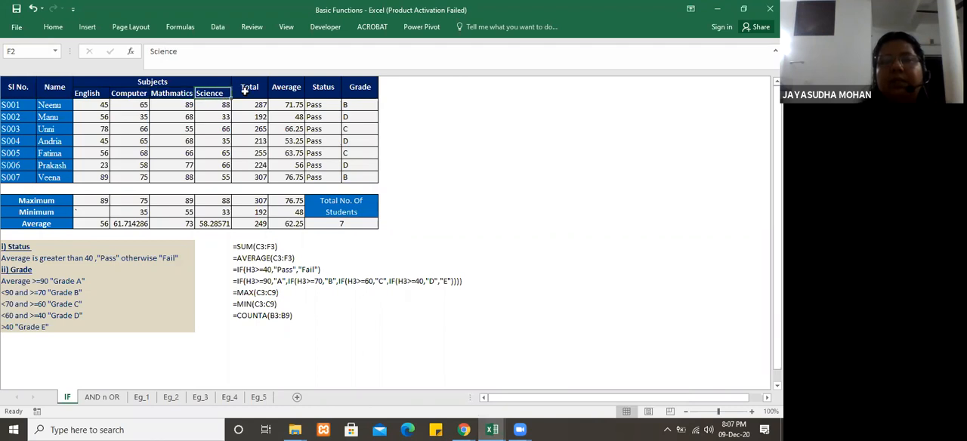
Step: Examine the mark table's Total, Average, Status and Grade headings, and the Subjects heading spanning the four subjects
{"action": "left_click", "coordinate": [251, 88]}
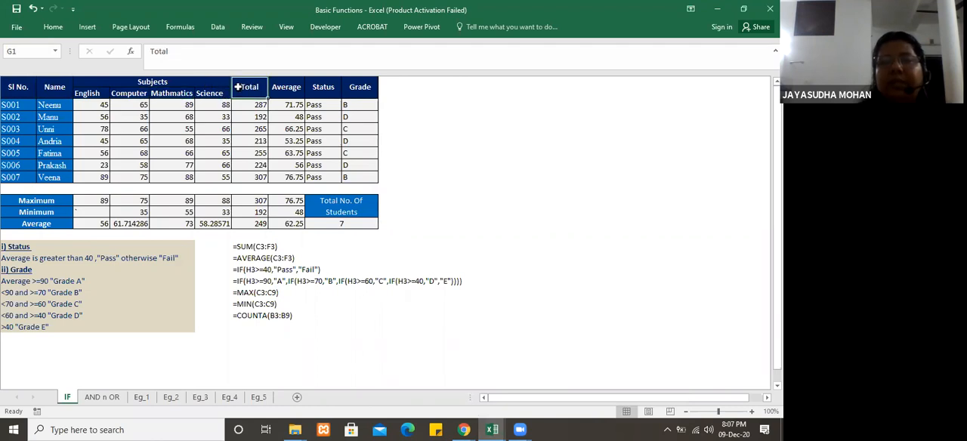
{"action": "left_click", "coordinate": [289, 88]}
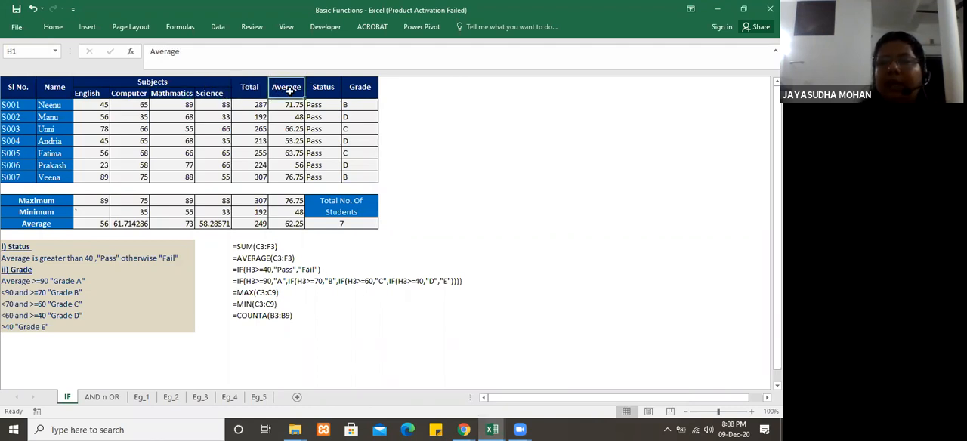
{"action": "left_click", "coordinate": [324, 90]}
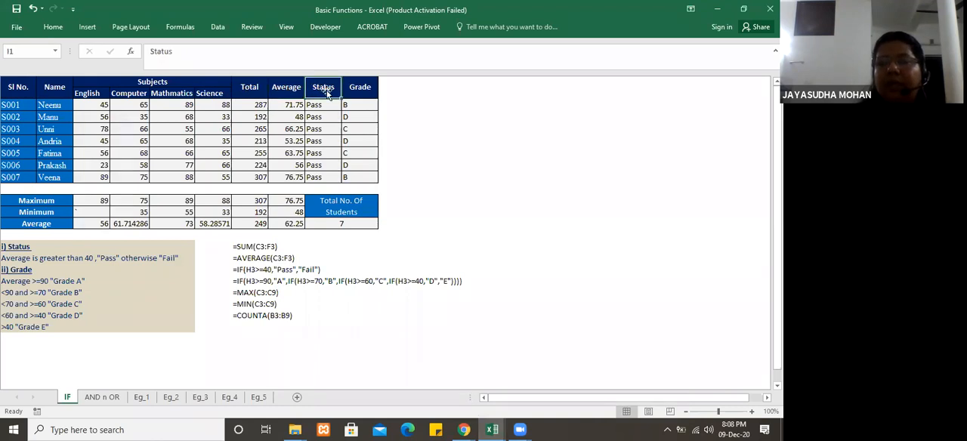
{"action": "left_click", "coordinate": [360, 88]}
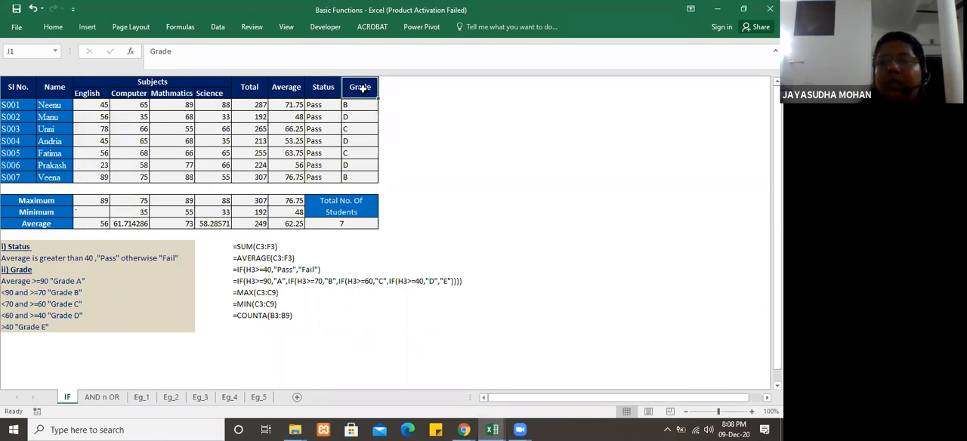
{"action": "left_click", "coordinate": [128, 89]}
{"action": "key", "text": "ctrl+Down"}
{"action": "left_click", "coordinate": [127, 81]}
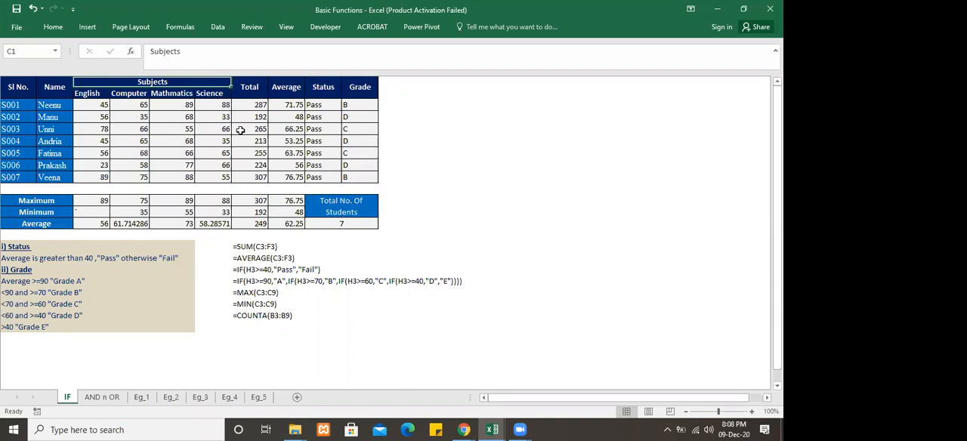
Step: Examine the Total and Average formulas in the first student rows and the subject marks C3:F3 they use
{"action": "left_click", "coordinate": [257, 105]}
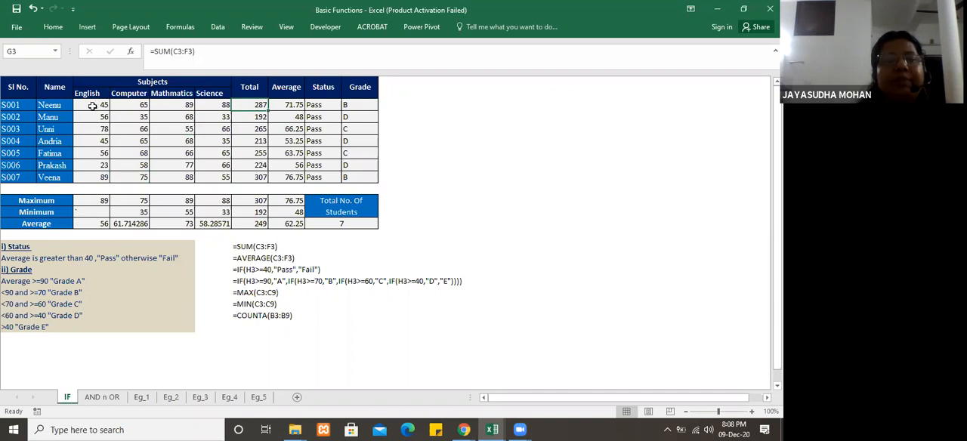
{"action": "left_click_drag", "start_coordinate": [93, 107], "coordinate": [220, 106]}
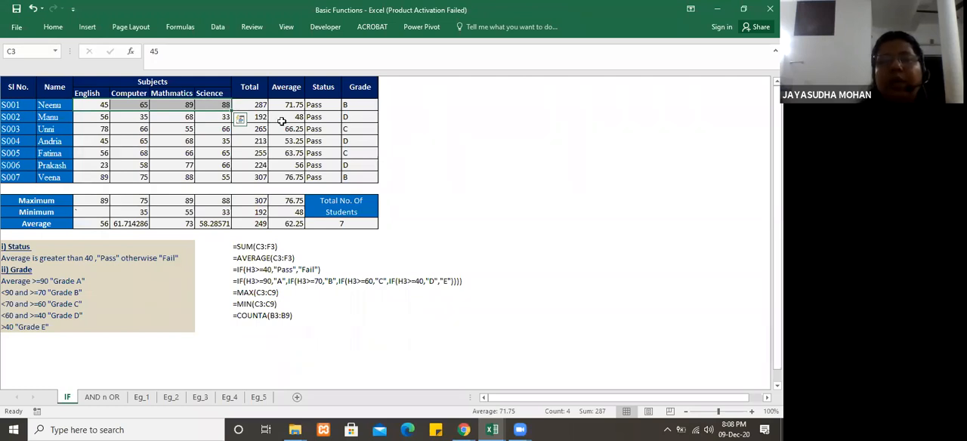
{"action": "left_click", "coordinate": [256, 105]}
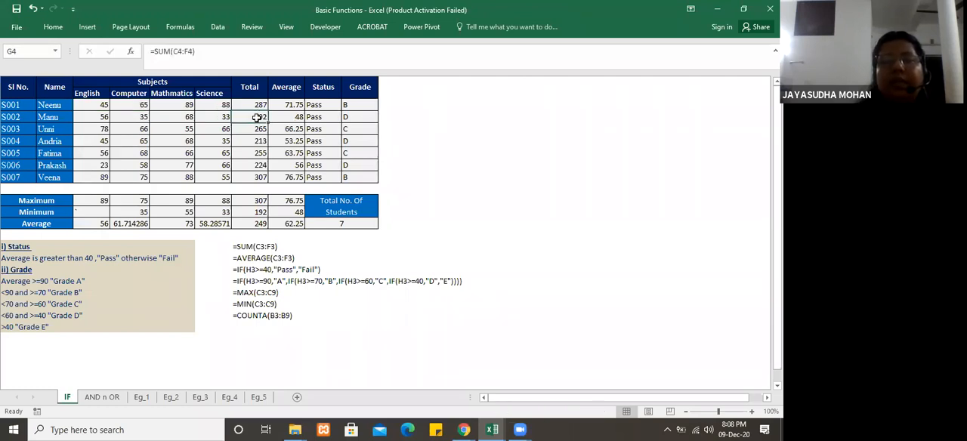
{"action": "left_click", "coordinate": [291, 105]}
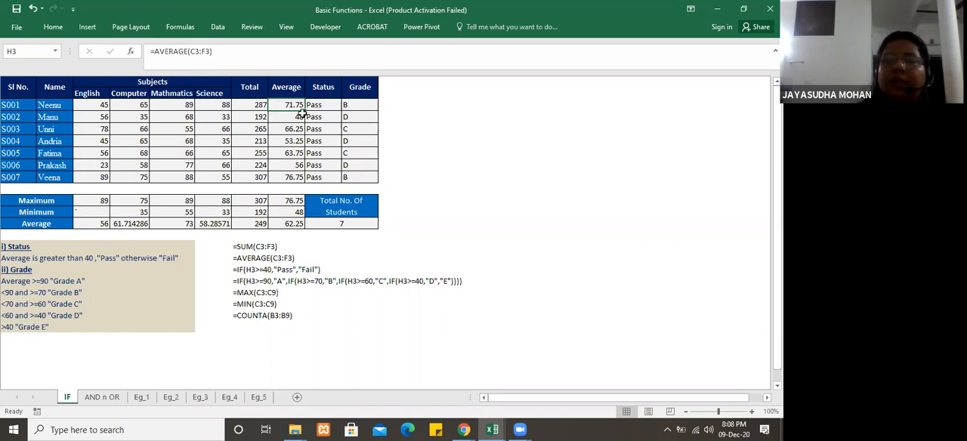
{"action": "left_click", "coordinate": [260, 187]}
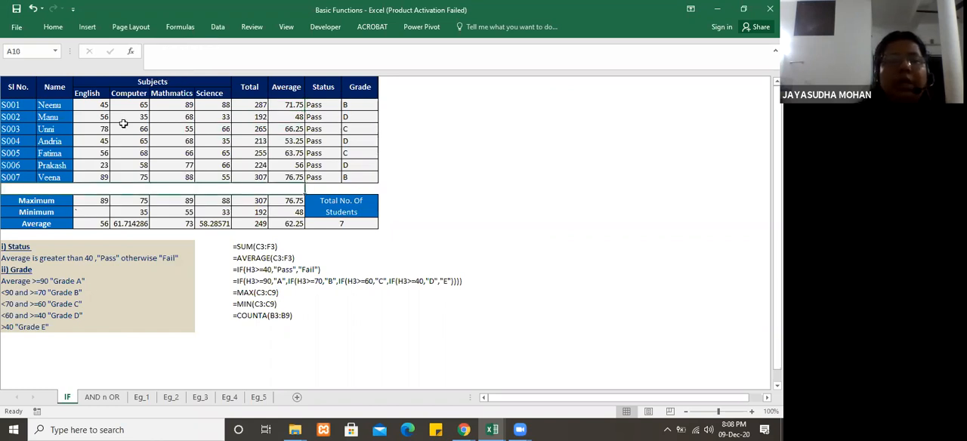
Step: Examine the Maximum formula for English in C11 and the range of marks C3:C9 it refers to
{"action": "left_click", "coordinate": [92, 201]}
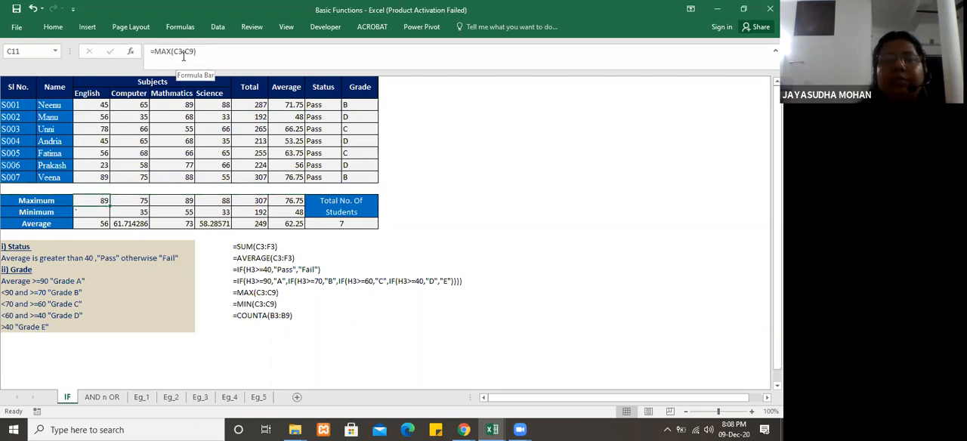
{"action": "left_click_drag", "start_coordinate": [96, 105], "coordinate": [99, 178]}
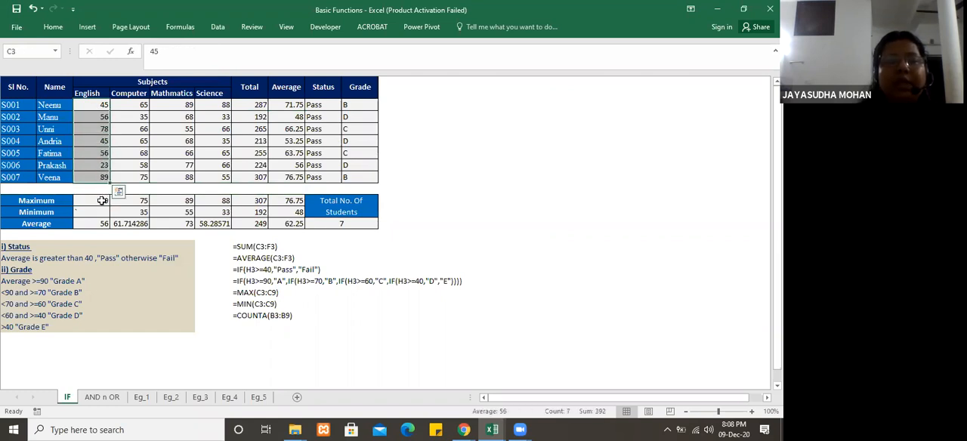
{"action": "left_click", "coordinate": [102, 201]}
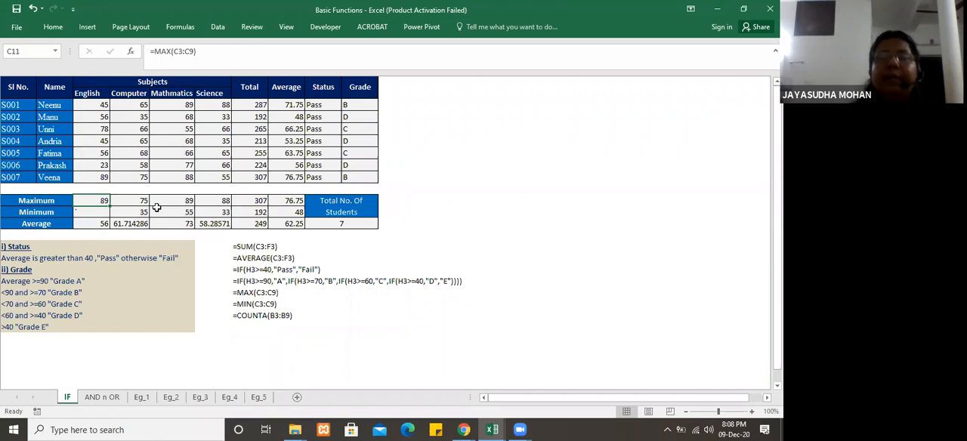
{"action": "left_click", "coordinate": [186, 51]}
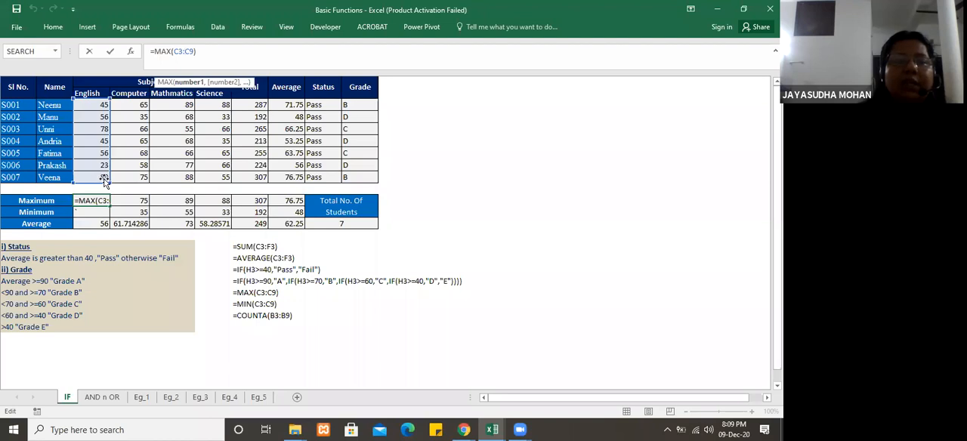
{"action": "left_click_drag", "start_coordinate": [98, 102], "coordinate": [94, 183]}
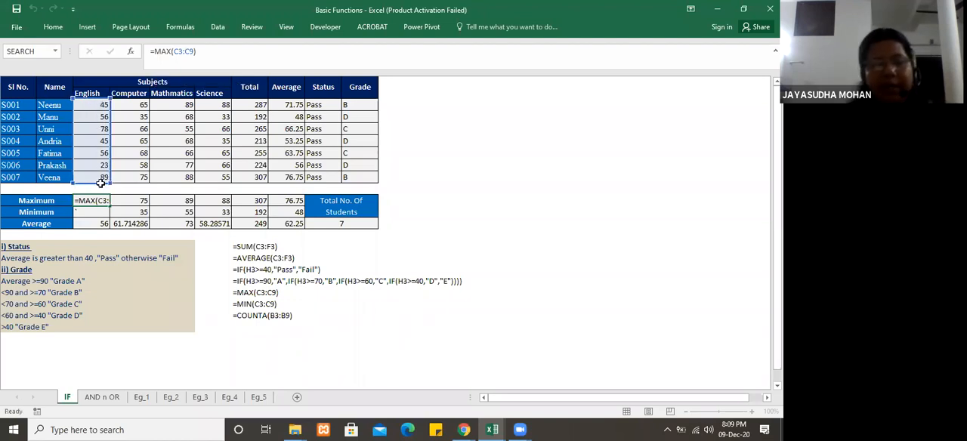
{"action": "key", "text": "Tab"}
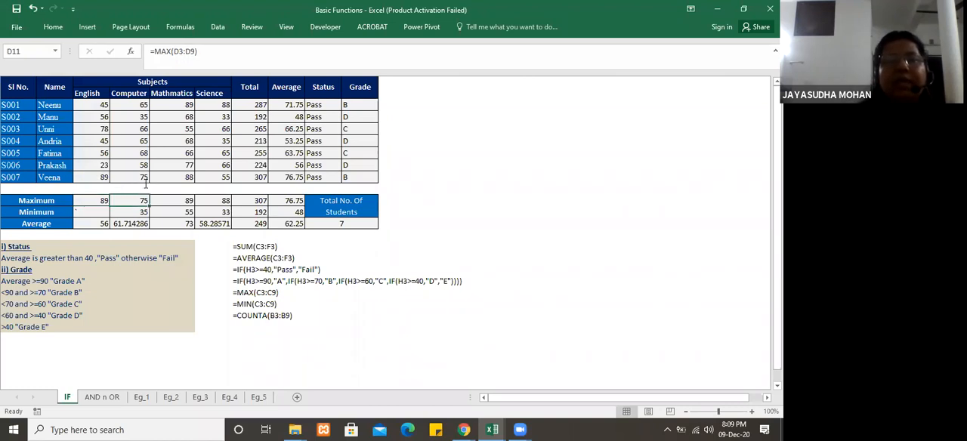
Step: Examine the Computer column's Maximum formula in D11 with its referenced range, and the Average formula in D13
{"action": "left_click", "coordinate": [186, 52]}
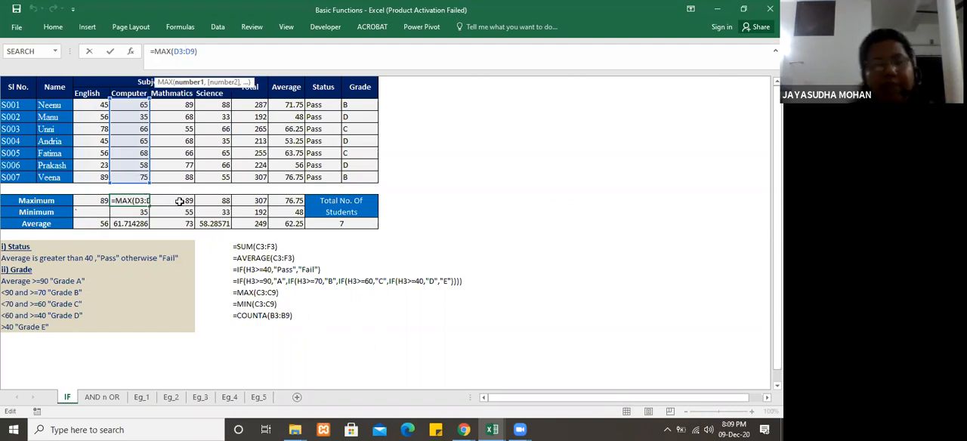
{"action": "key", "text": "ctrl+Return"}
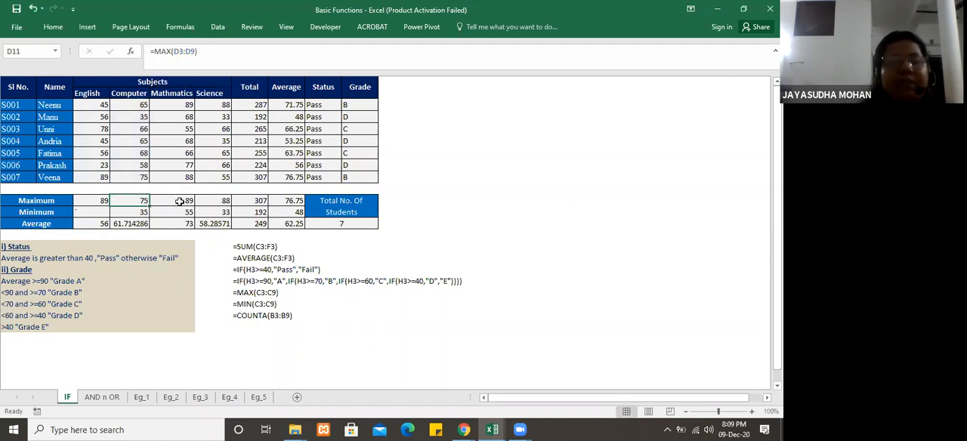
{"action": "left_click", "coordinate": [141, 226]}
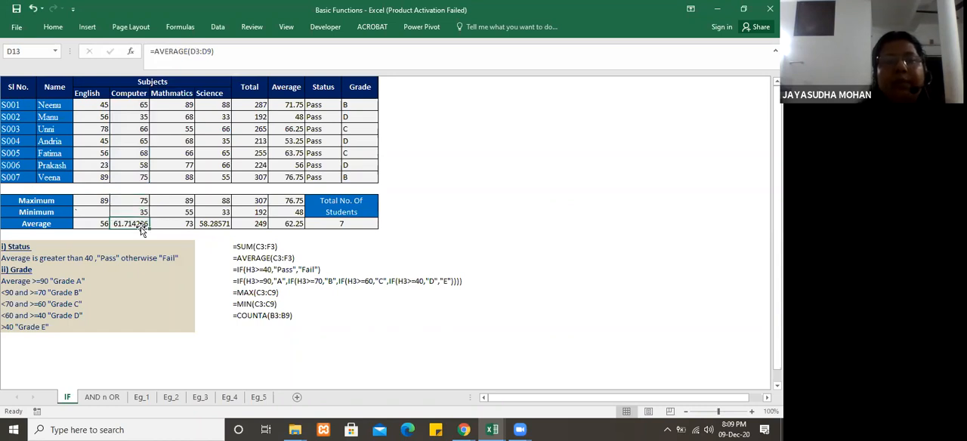
Step: Examine the Science average formula in F13, and the COUNTA formula in I13 with its referenced range B3:B9
{"action": "left_click", "coordinate": [215, 225]}
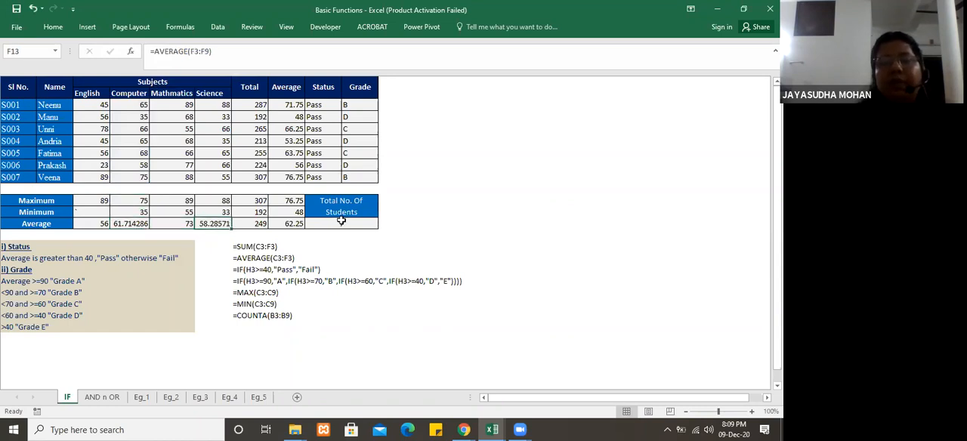
{"action": "left_click", "coordinate": [341, 222]}
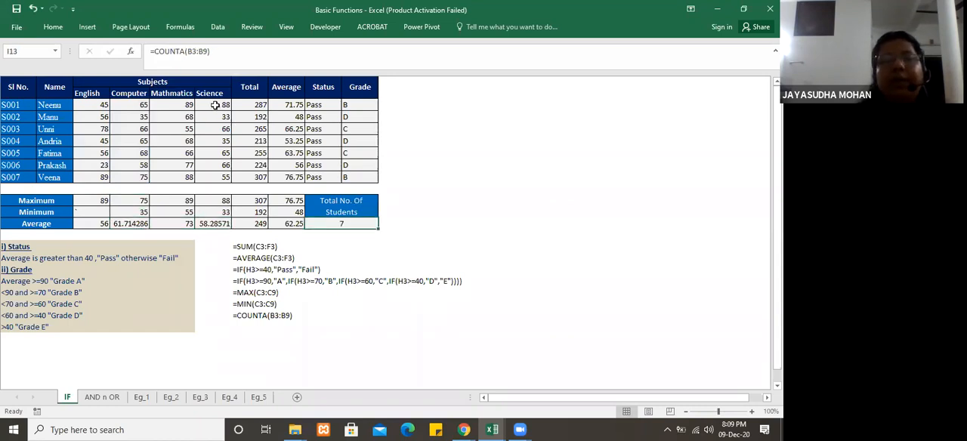
{"action": "left_click", "coordinate": [183, 52]}
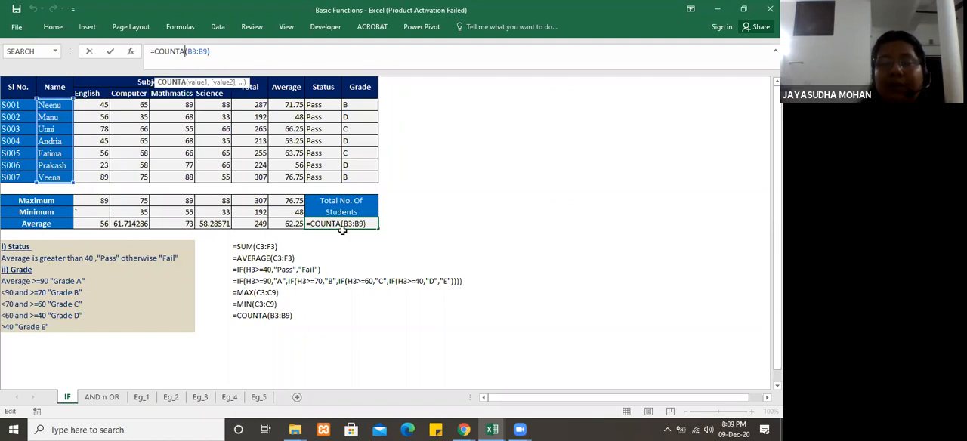
{"action": "key", "text": "ctrl+Return"}
Step: Enter =COUNT(B3:B9) in K13 to count the student name cells with COUNT
{"action": "left_click", "coordinate": [401, 220]}
{"action": "type", "text": "="}
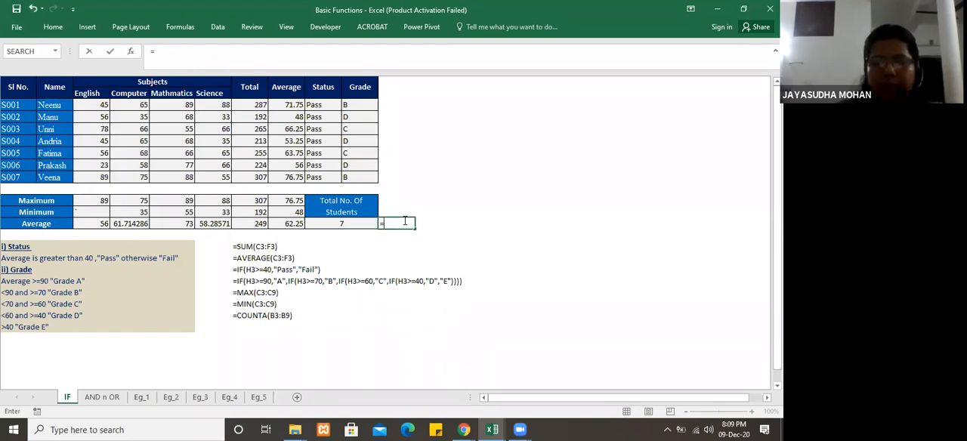
{"action": "type", "text": "COUNT("}
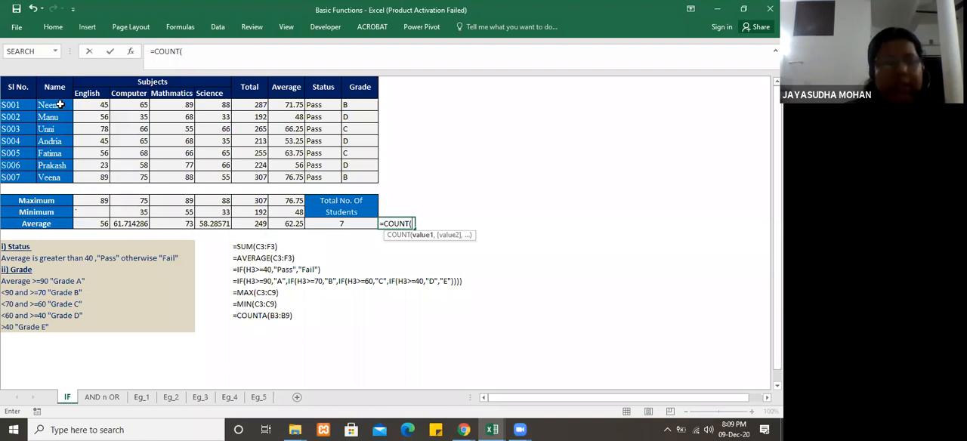
{"action": "left_click_drag", "start_coordinate": [60, 105], "coordinate": [66, 179]}
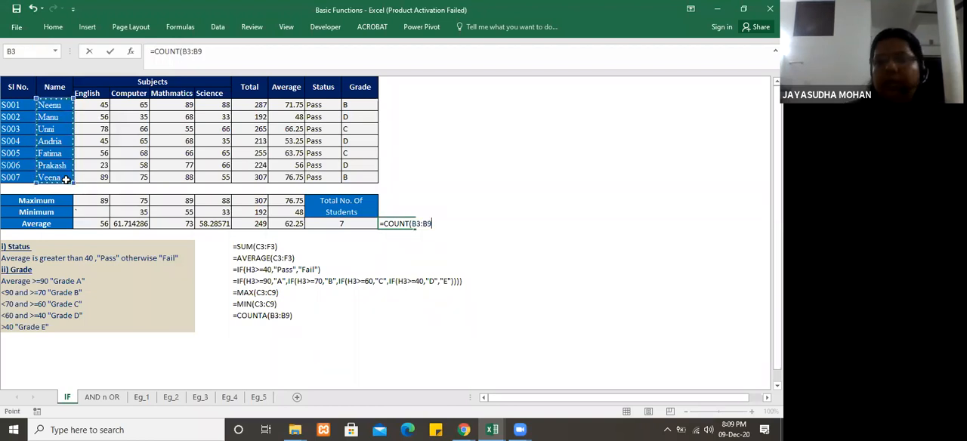
{"action": "key", "text": "Return"}
{"action": "left_click", "coordinate": [403, 223]}
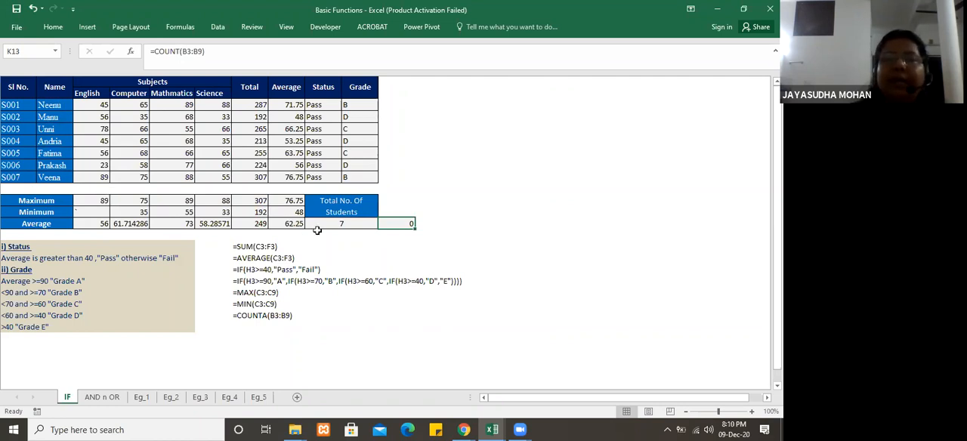
Step: Change the function in K13 to COUNTA, keeping the range B3:B9
{"action": "left_click", "coordinate": [182, 51]}
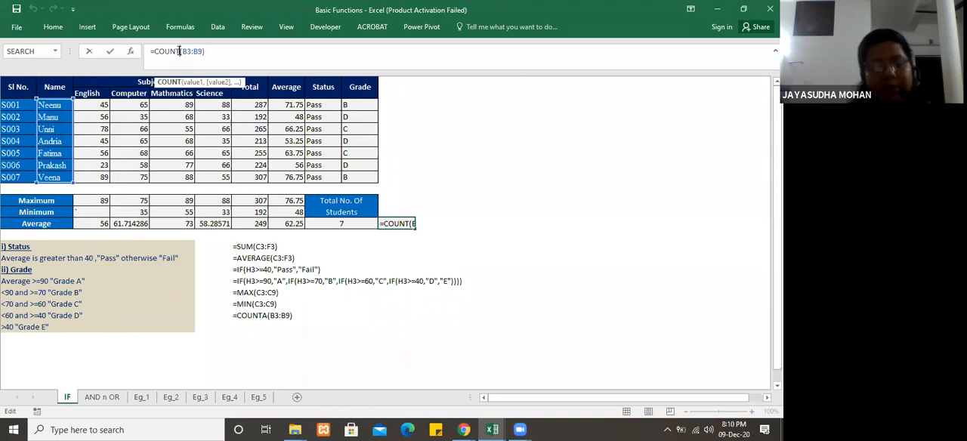
{"action": "type", "text": "A"}
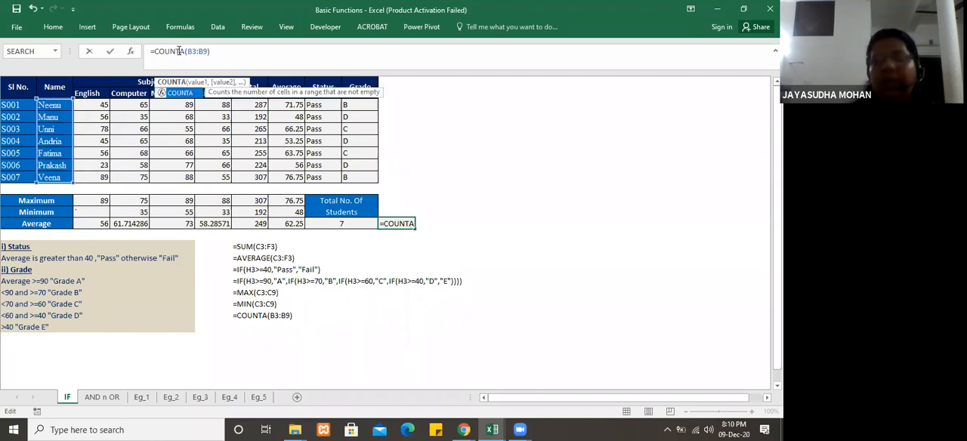
{"action": "key", "text": "Return"}
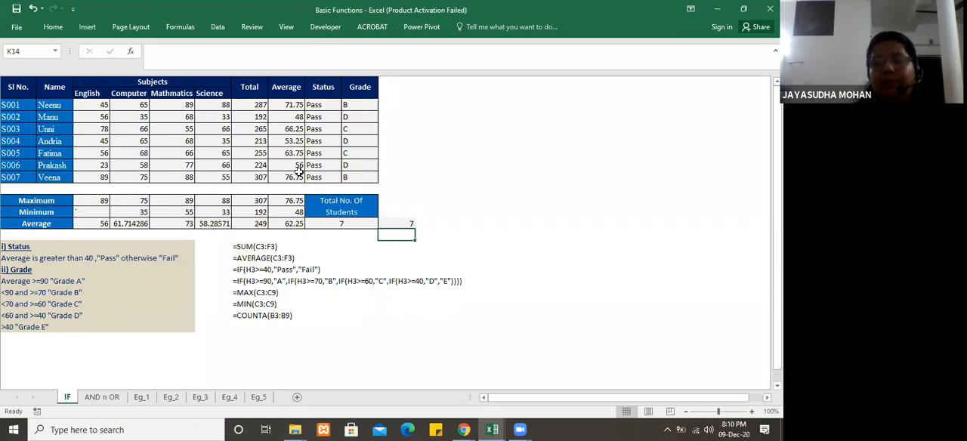
Step: Change K13's formula back to =COUNT(B3:B9)
{"action": "left_click", "coordinate": [400, 219]}
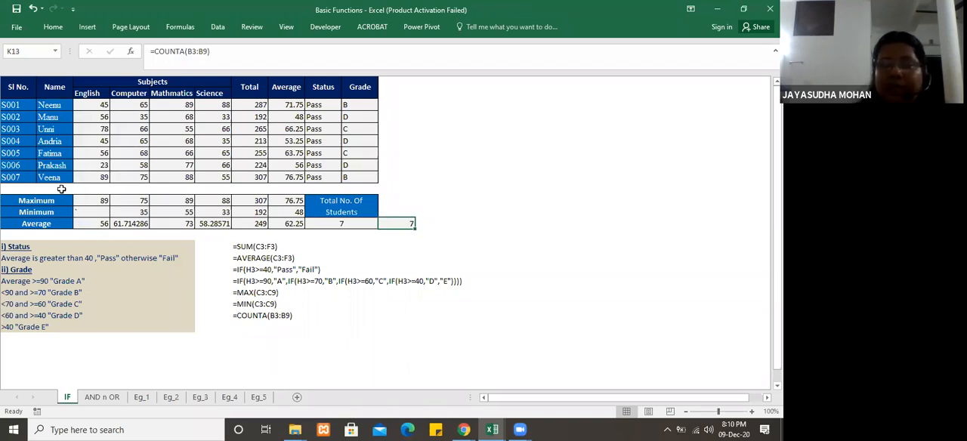
{"action": "left_click", "coordinate": [184, 51]}
{"action": "key", "text": "BackSpace"}
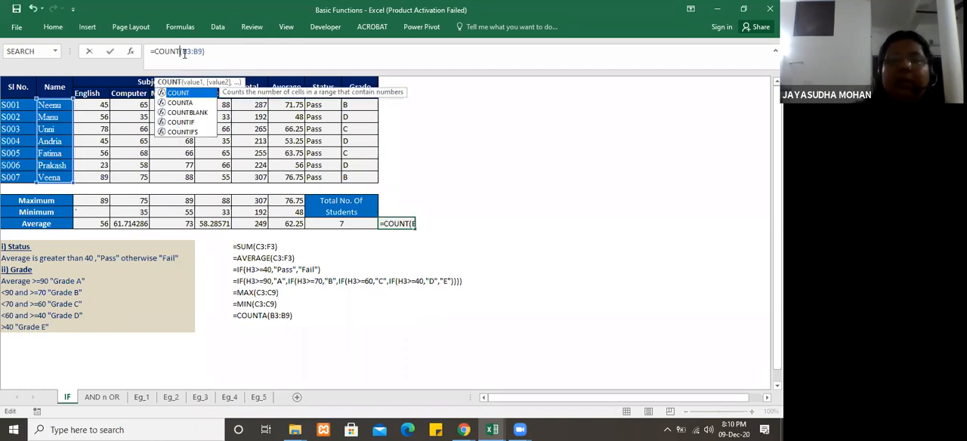
{"action": "key", "text": "Return"}
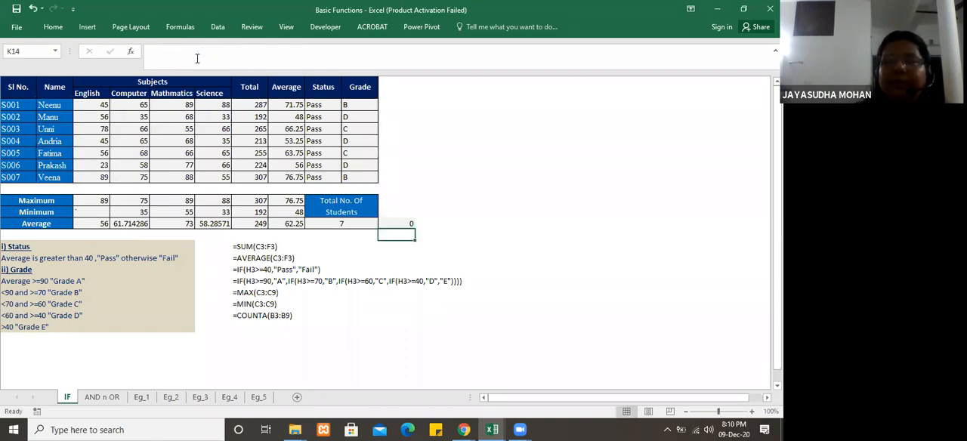
Step: Change the COUNT range in K13 to the Total values G3:G9, check the formula, and clear the cell
{"action": "left_click", "coordinate": [250, 104]}
{"action": "left_click", "coordinate": [398, 223]}
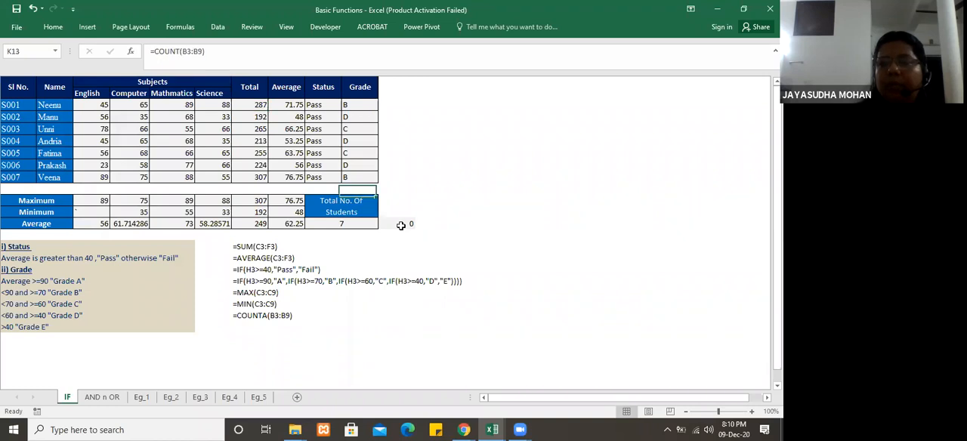
{"action": "left_click", "coordinate": [187, 51]}
{"action": "left_click_drag", "start_coordinate": [181, 51], "coordinate": [199, 50]}
{"action": "key", "text": "BackSpace"}
{"action": "left_click_drag", "start_coordinate": [254, 104], "coordinate": [255, 176]}
{"action": "key", "text": "Return"}
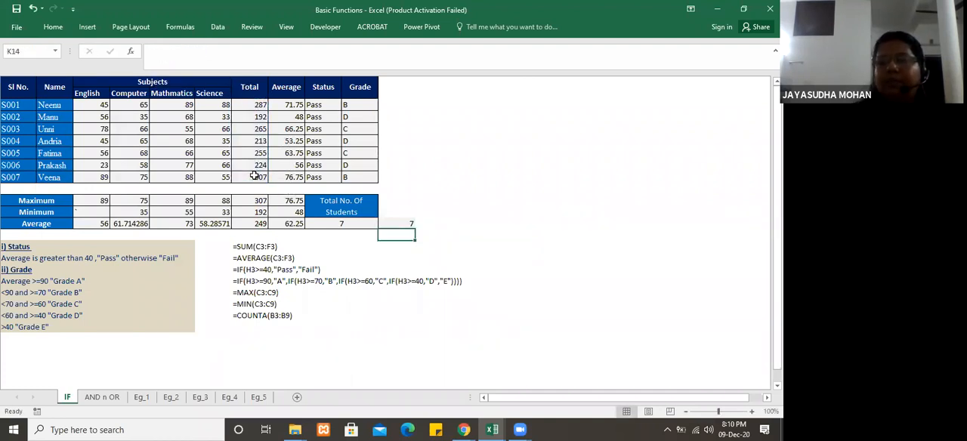
{"action": "left_click", "coordinate": [402, 223]}
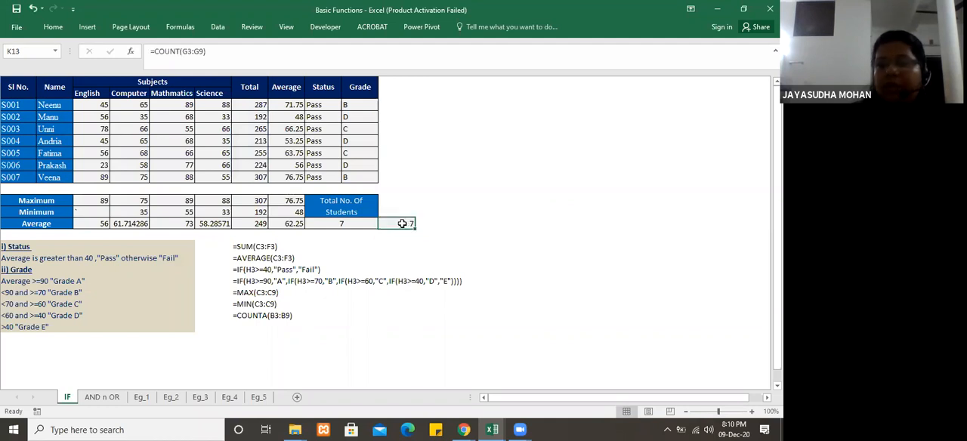
{"action": "left_click", "coordinate": [436, 233]}
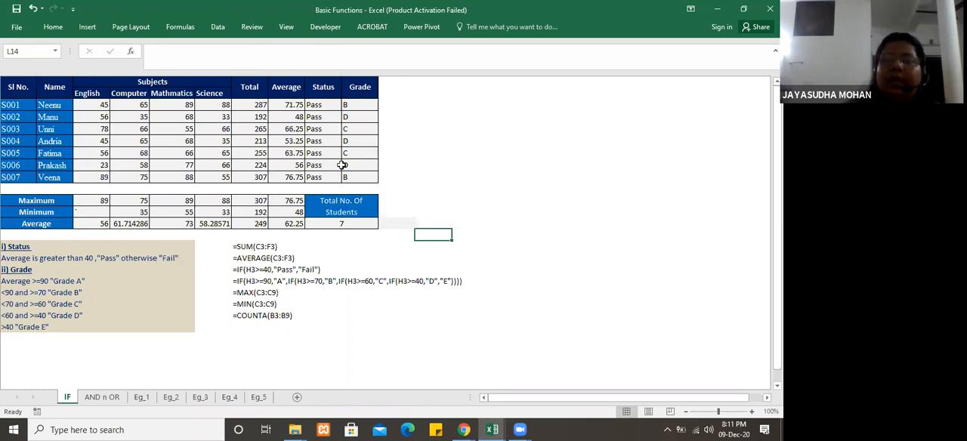
Step: Examine the Status IF formula in I3 and the Average cell H3 it tests
{"action": "left_click", "coordinate": [324, 107]}
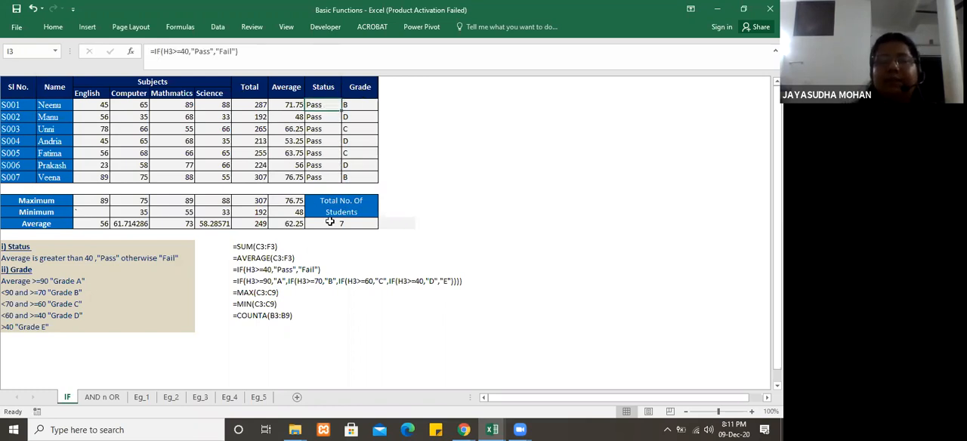
{"action": "left_click", "coordinate": [287, 107]}
{"action": "left_click", "coordinate": [324, 107]}
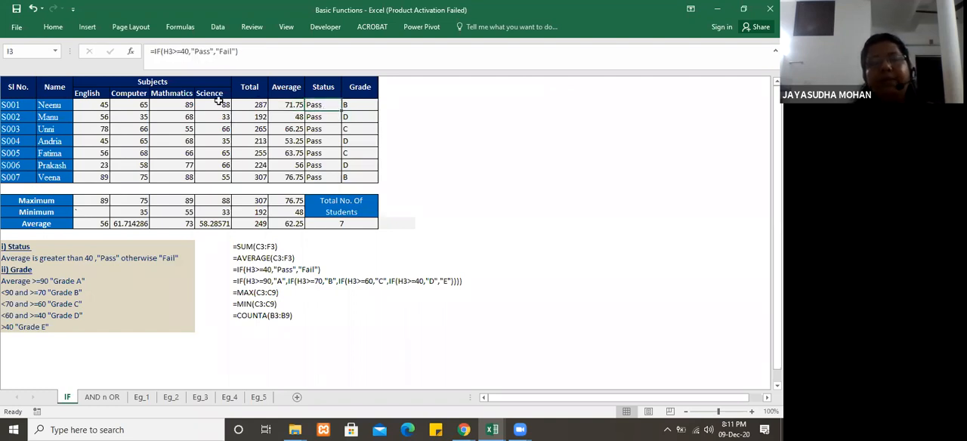
Step: Set student S001's Mathematics mark in E3 to 23
{"action": "left_click", "coordinate": [182, 107]}
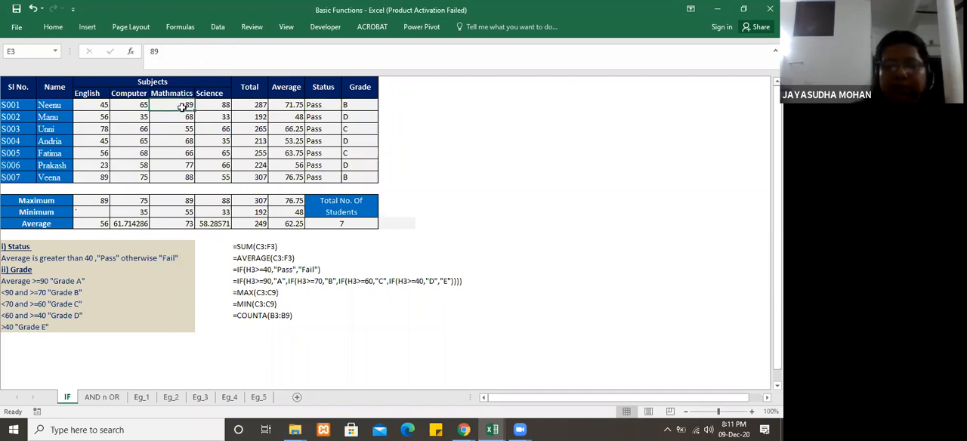
{"action": "type", "text": "23"}
{"action": "key", "text": "Return"}
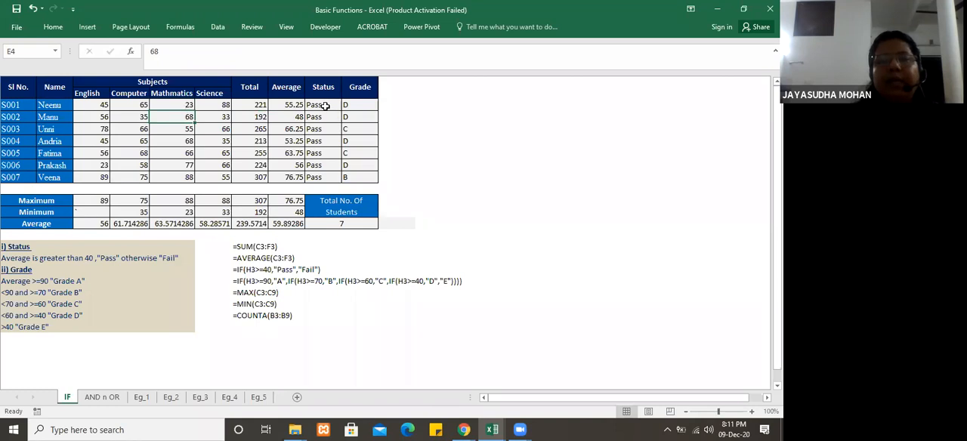
Step: Set student S001's Computer mark in D3 to 41 and English mark in C3 to 21
{"action": "left_click", "coordinate": [138, 107]}
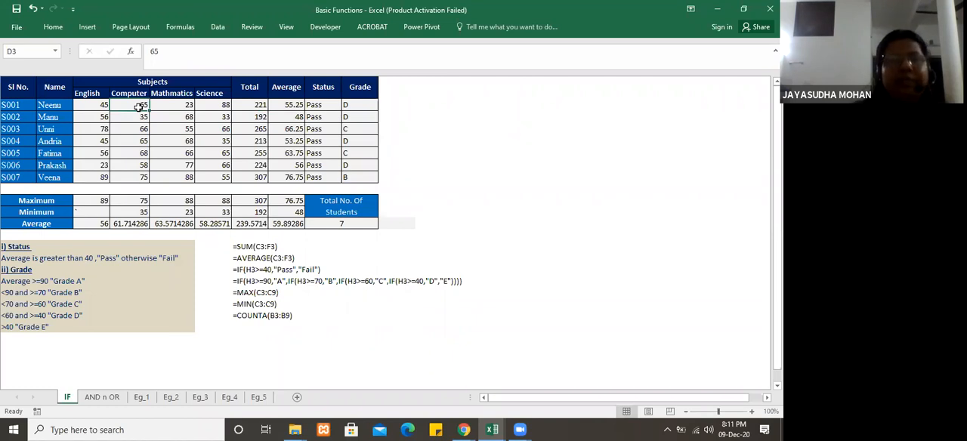
{"action": "left_click", "coordinate": [170, 151]}
{"action": "left_click", "coordinate": [129, 104]}
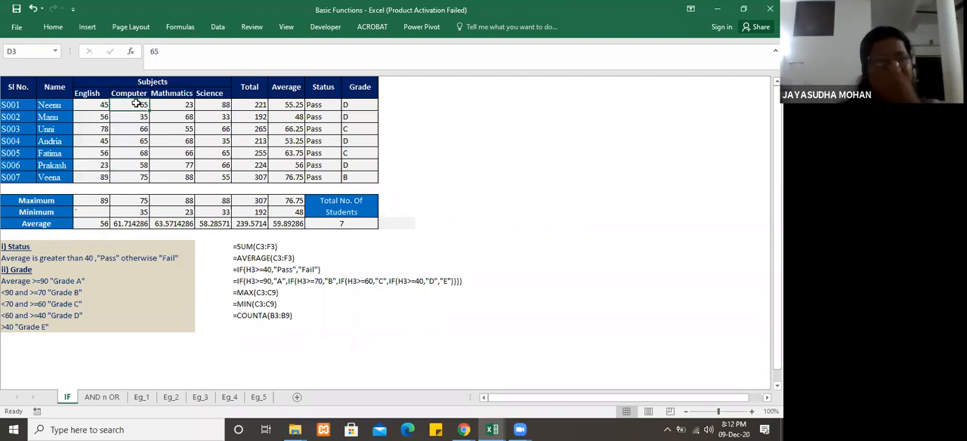
{"action": "left_click", "coordinate": [716, 9]}
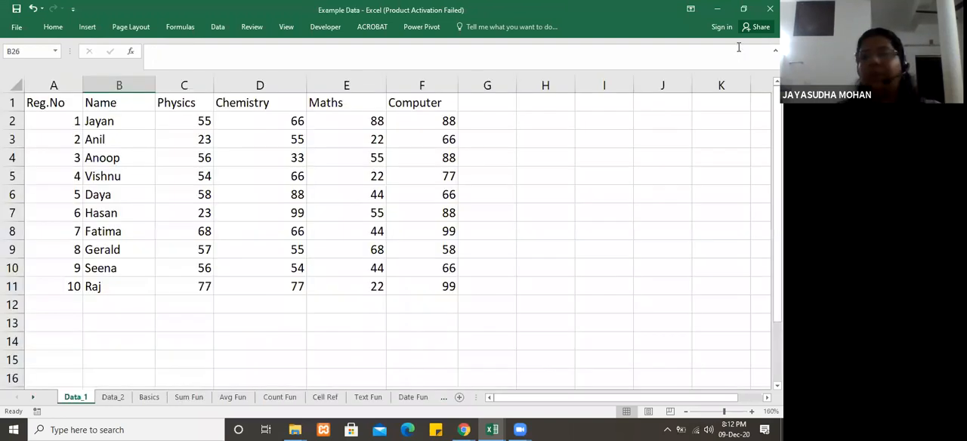
{"action": "left_click", "coordinate": [716, 9]}
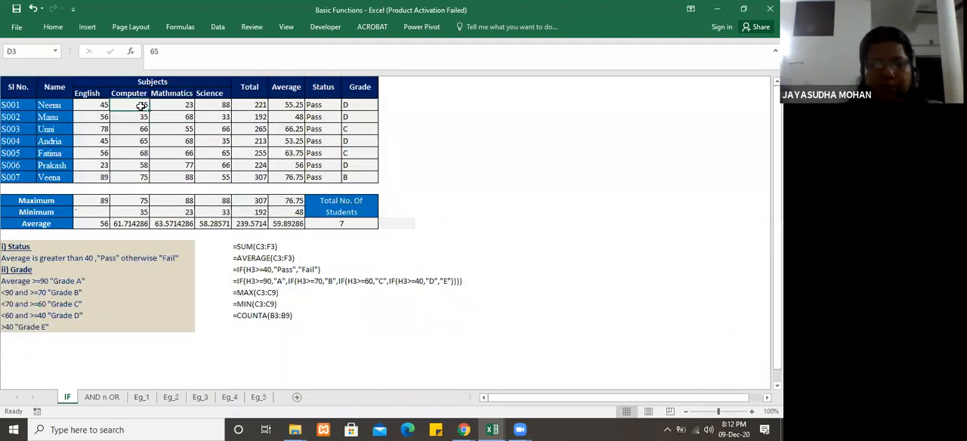
{"action": "type", "text": "4"}
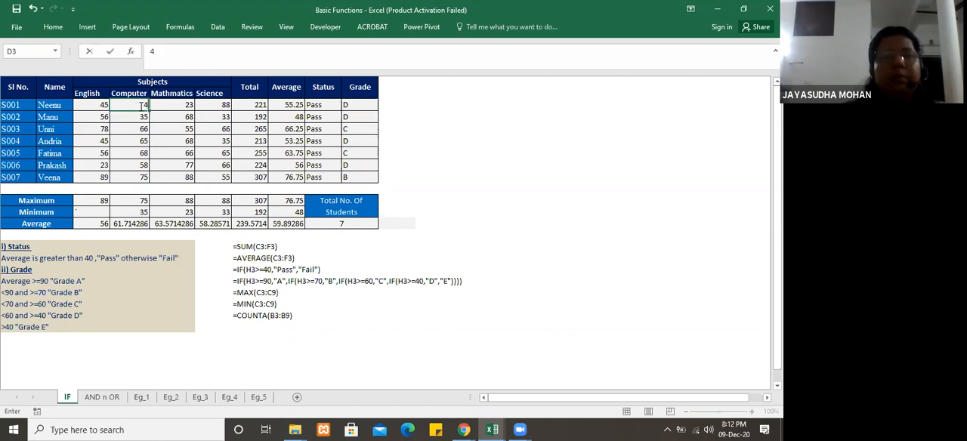
{"action": "type", "text": "1"}
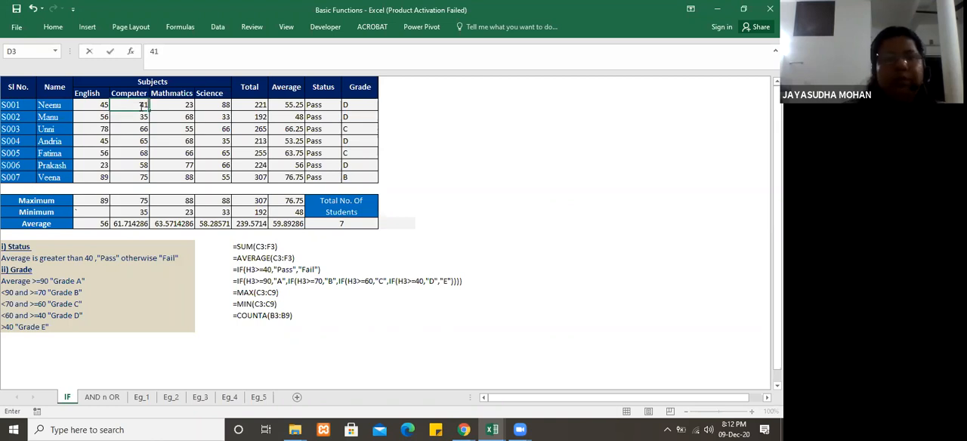
{"action": "key", "text": "Return"}
{"action": "left_click", "coordinate": [106, 105]}
{"action": "type", "text": "21"}
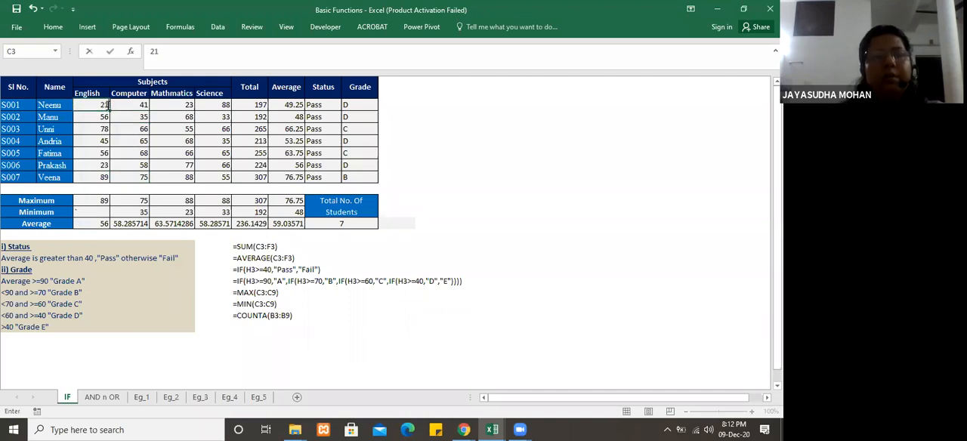
{"action": "key", "text": "Return"}
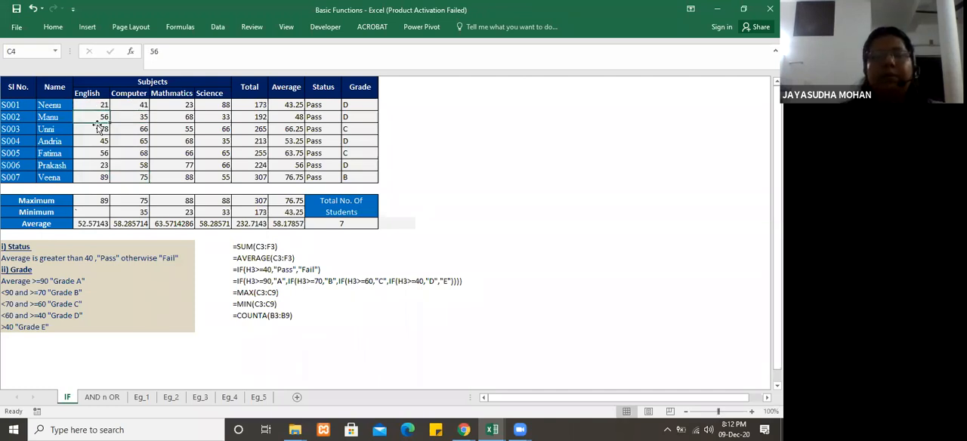
Step: Re-enter 41 as student S001's Computer mark and set the Science mark in F3 to 34
{"action": "left_click", "coordinate": [141, 106]}
{"action": "type", "text": "41"}
{"action": "left_click", "coordinate": [225, 106]}
{"action": "type", "text": "34"}
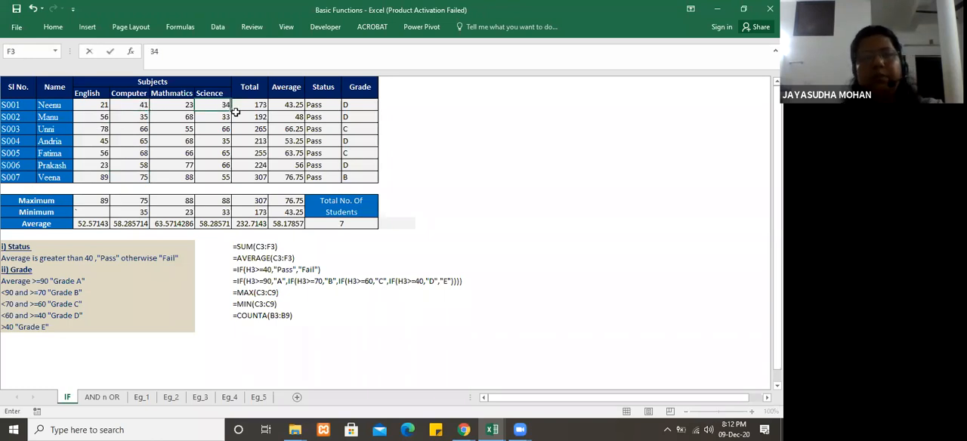
{"action": "key", "text": "Return"}
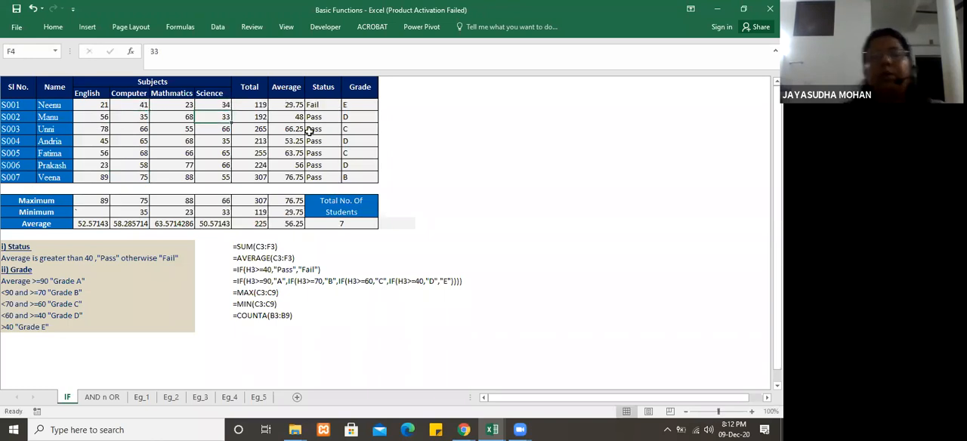
Step: Examine the Status IF formulas in I3, I4 and I6 and the average cells they test
{"action": "left_click", "coordinate": [318, 106]}
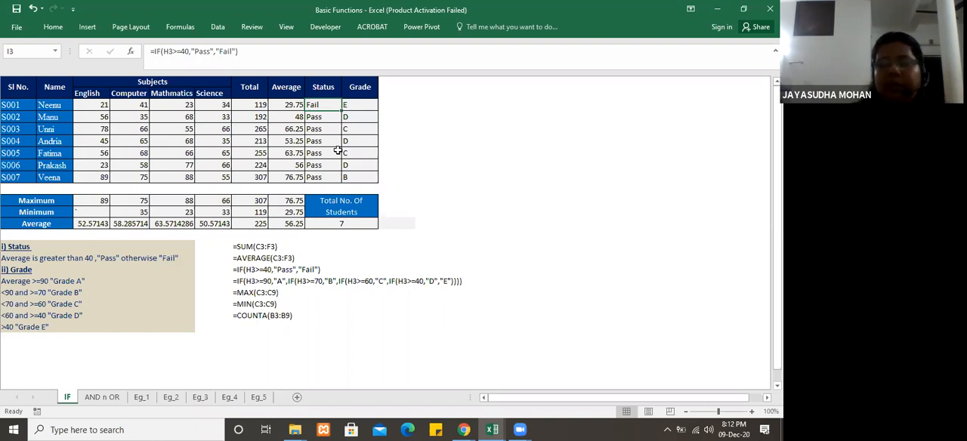
{"action": "left_click", "coordinate": [318, 115]}
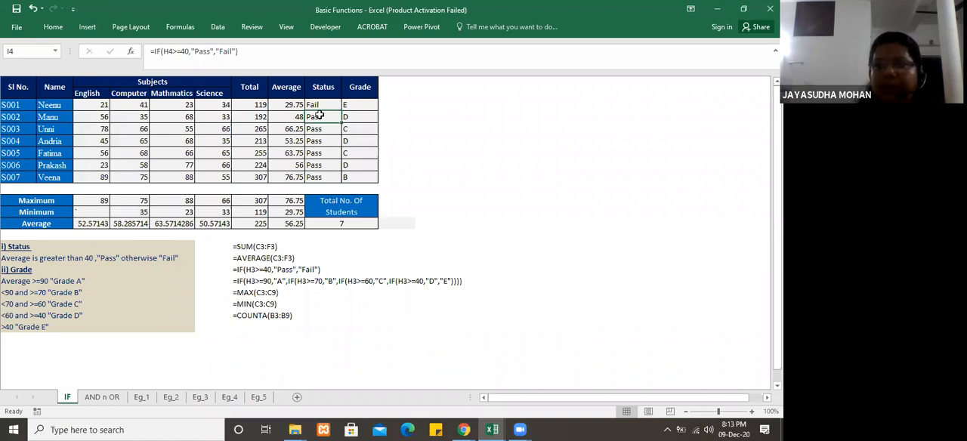
{"action": "key", "text": "Up"}
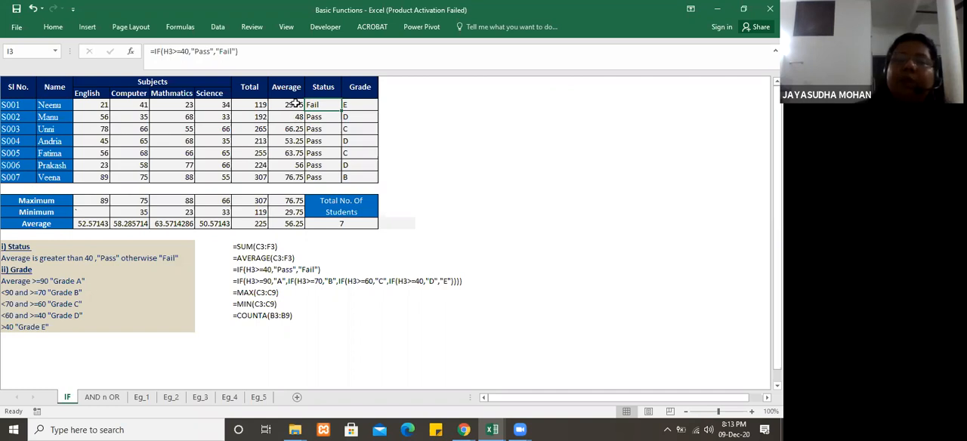
{"action": "double_click", "coordinate": [321, 143]}
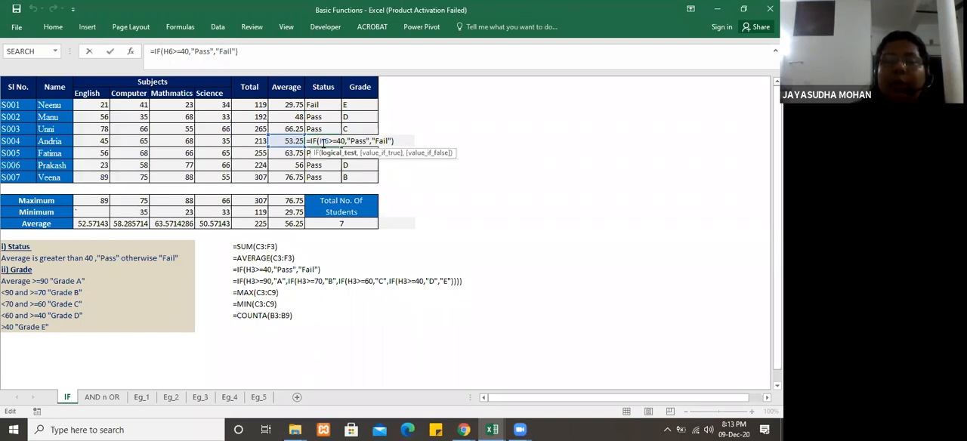
Step: Clear student S001's Status in I3 and begin an IF formula there that tests whether H3>=40
{"action": "key", "text": "ctrl+Return"}
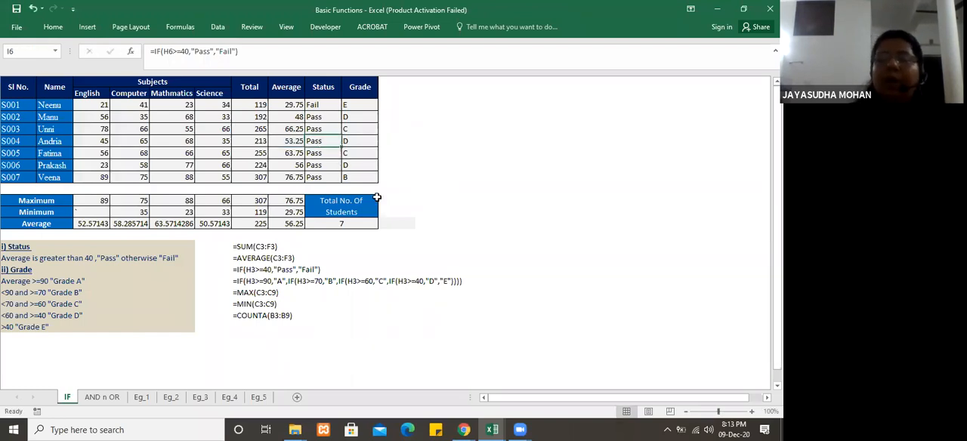
{"action": "left_click", "coordinate": [444, 214]}
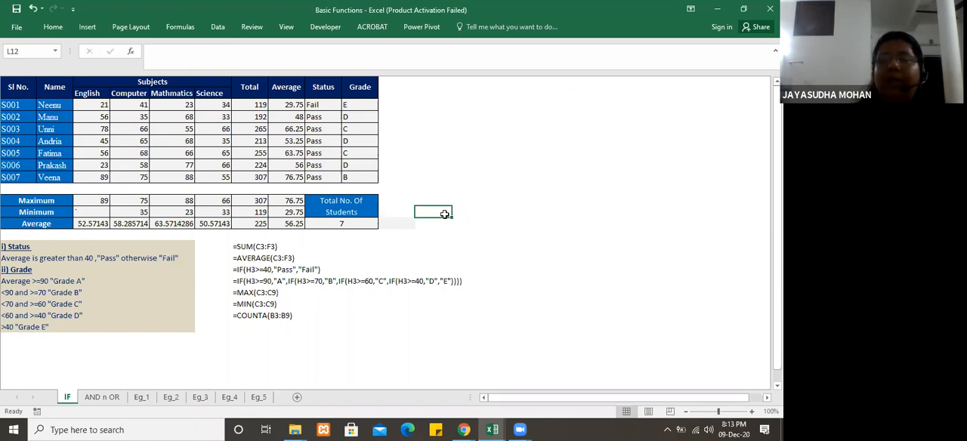
{"action": "left_click", "coordinate": [321, 104]}
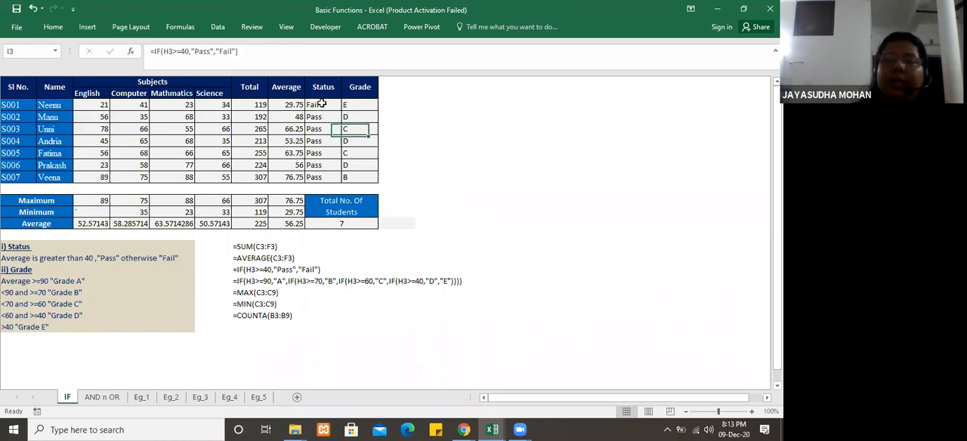
{"action": "key", "text": "Delete"}
{"action": "type", "text": "=IGF"}
{"action": "key", "text": "BackSpace"}
{"action": "key", "text": "BackSpace"}
{"action": "type", "text": "F"}
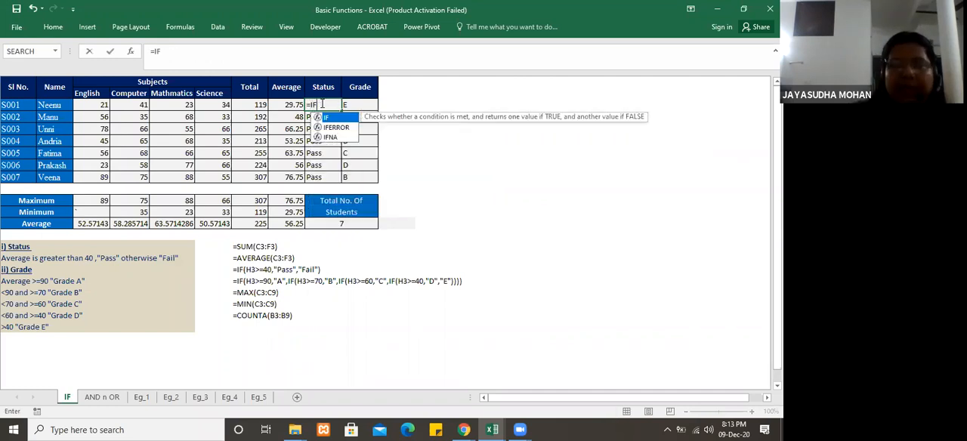
{"action": "type", "text": "("}
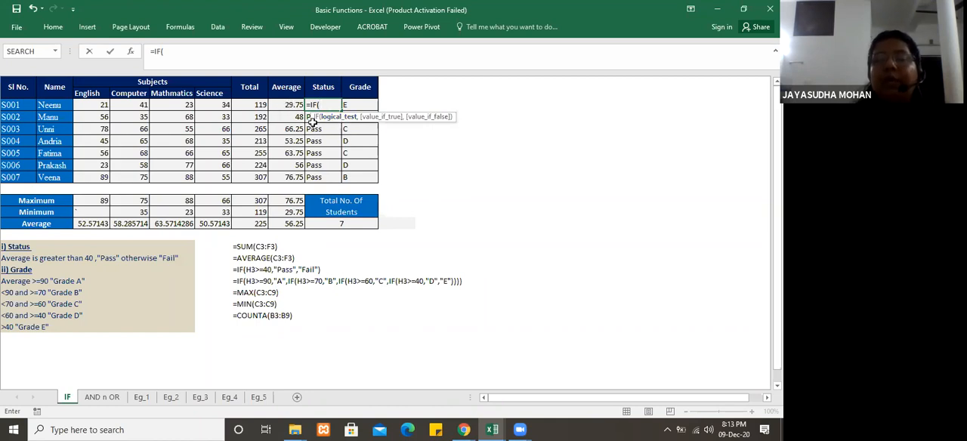
{"action": "left_click", "coordinate": [293, 105]}
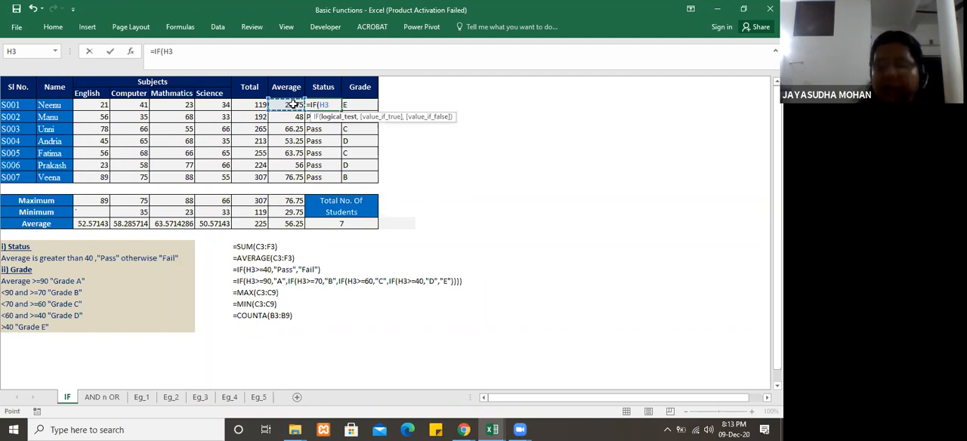
{"action": "type", "text": ">=40"}
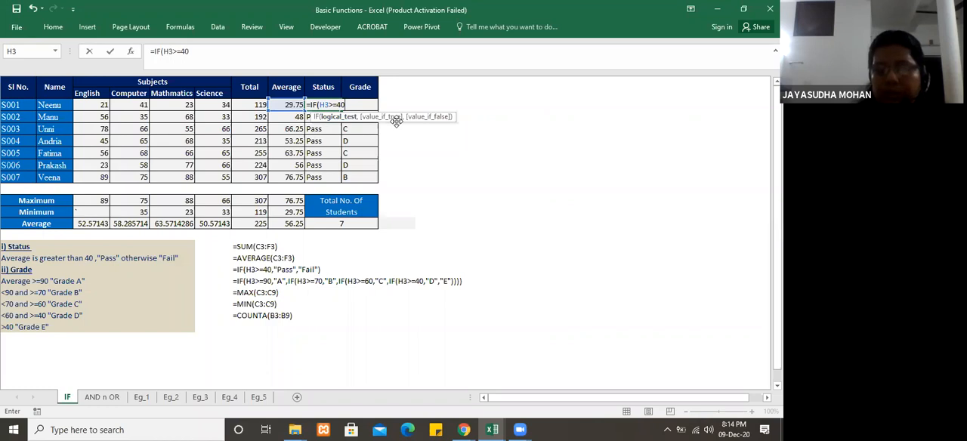
Step: Complete the I3 formula with "PASS" if true and "FAIL" if false, and fill it down through I9
{"action": "type", "text": ","}
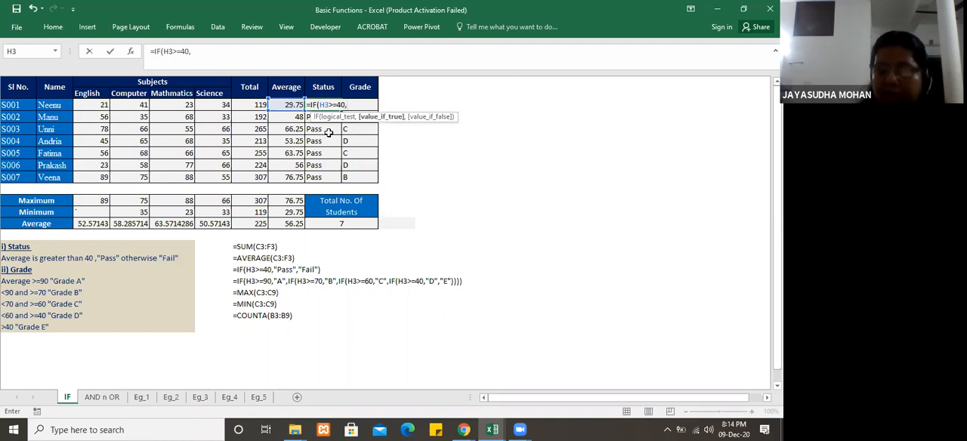
{"action": "type", "text": "\"PASS\""}
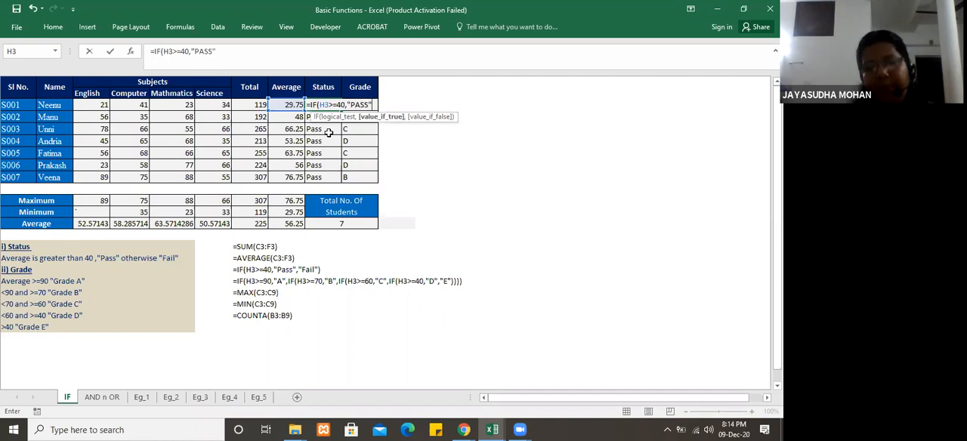
{"action": "type", "text": ","}
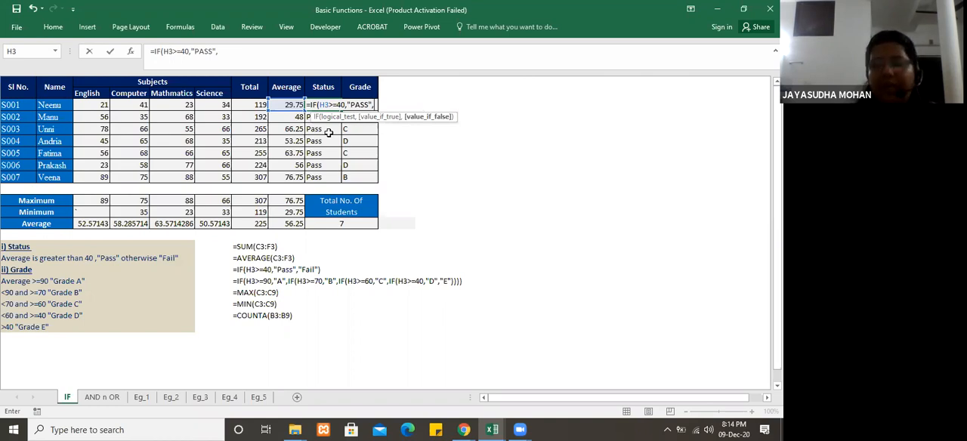
{"action": "type", "text": "\"FAI"}
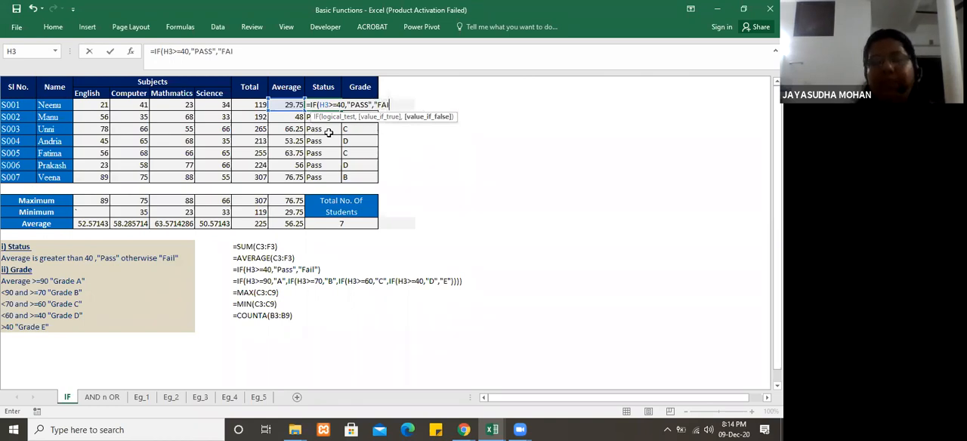
{"action": "type", "text": "L\")"}
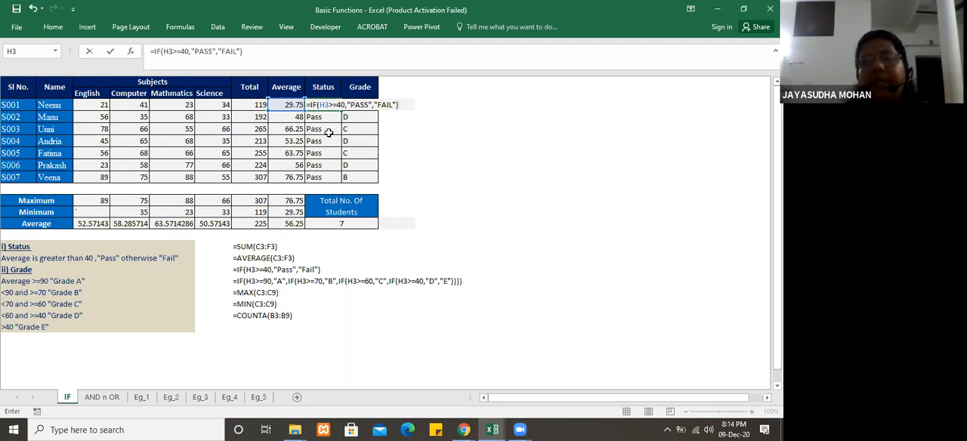
{"action": "key", "text": "Return"}
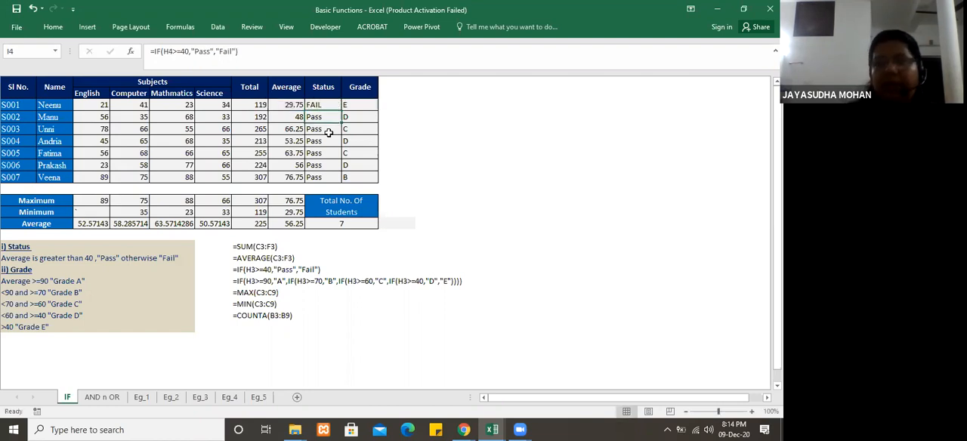
{"action": "left_click", "coordinate": [329, 105]}
{"action": "left_click_drag", "start_coordinate": [342, 111], "coordinate": [342, 182]}
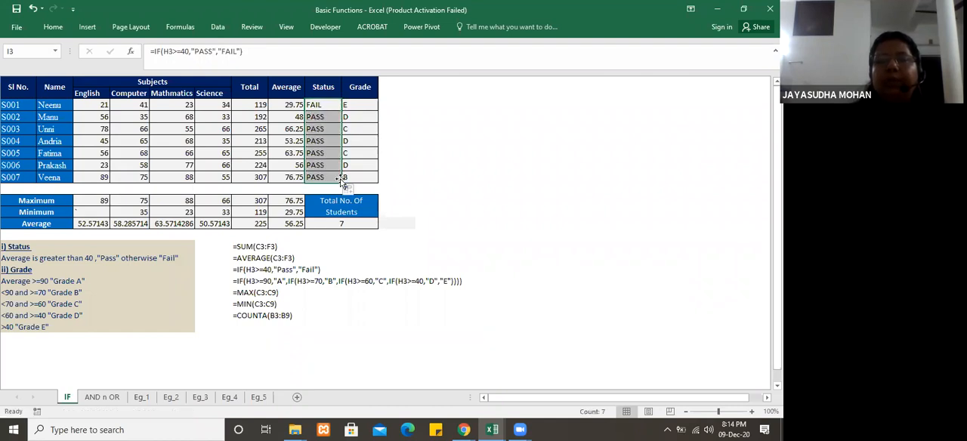
Step: Start re-entering the IF formula in I3 with the logical test H3>=40
{"action": "left_click", "coordinate": [333, 105]}
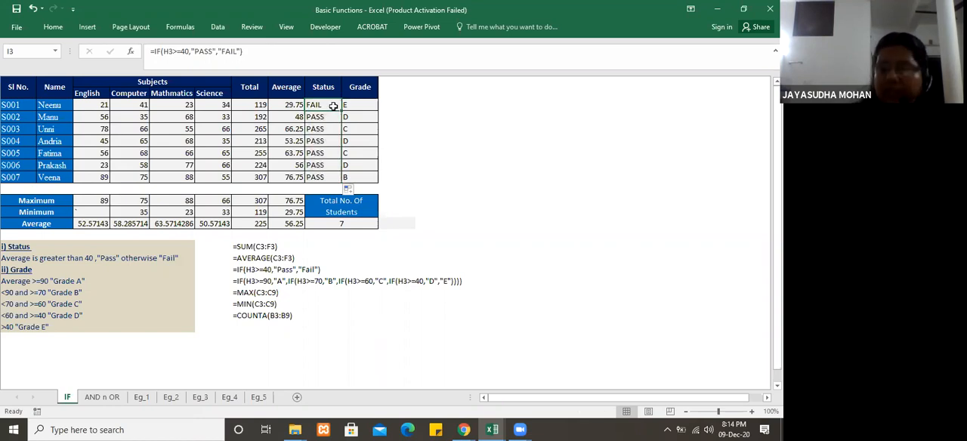
{"action": "type", "text": "=IF"}
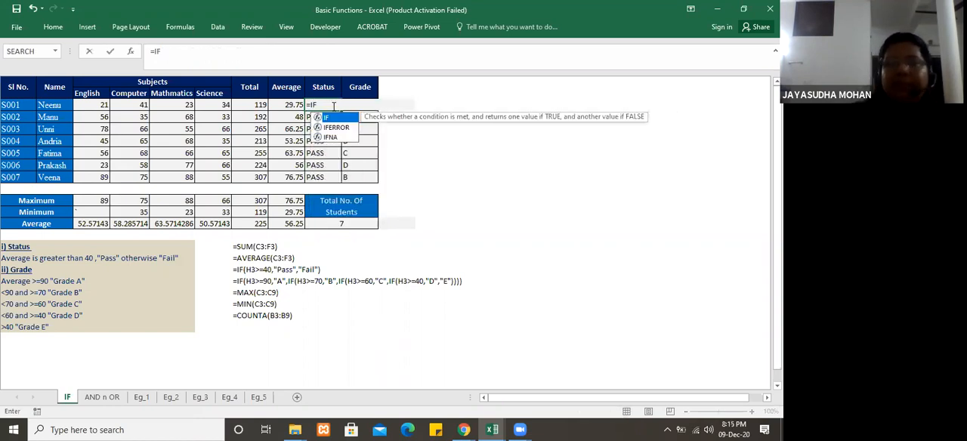
{"action": "type", "text": "("}
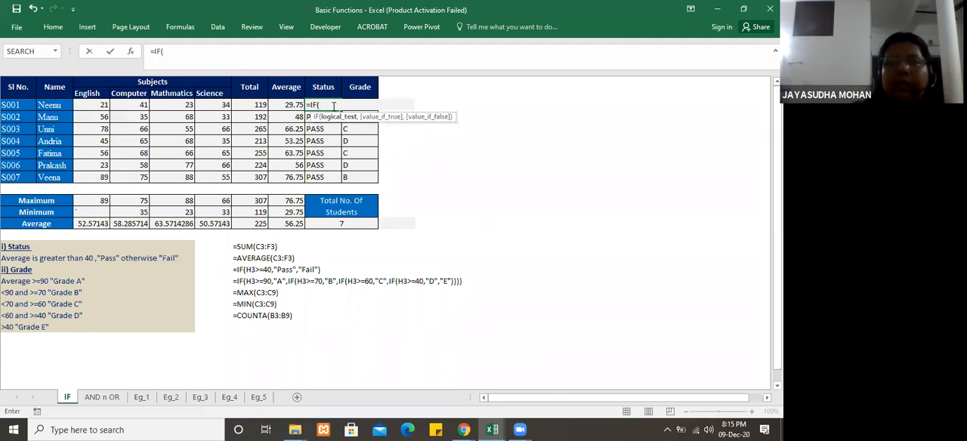
{"action": "left_click", "coordinate": [291, 106]}
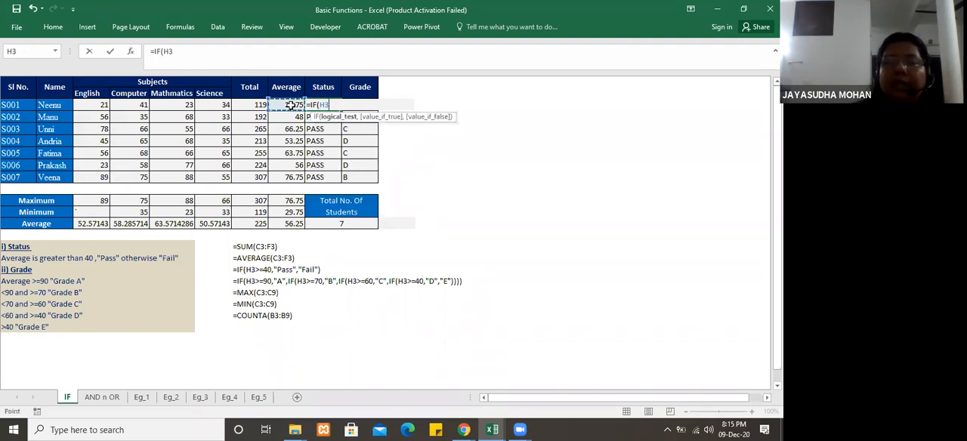
{"action": "type", "text": ">=4"}
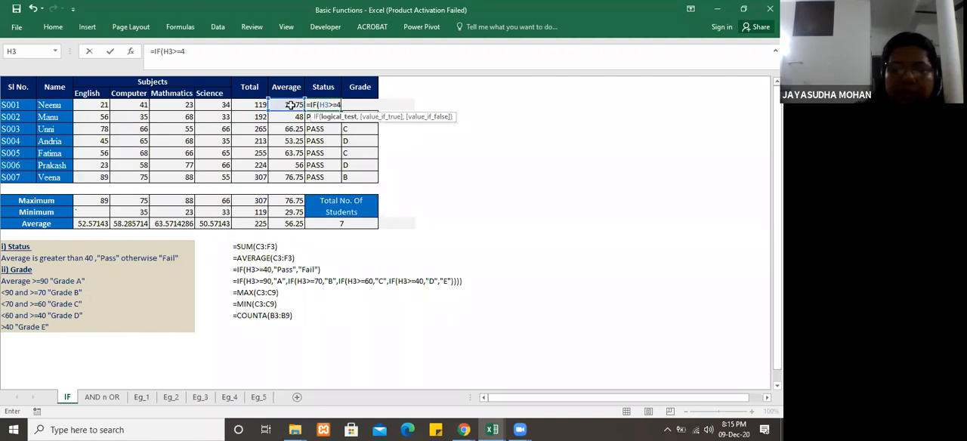
{"action": "type", "text": "0"}
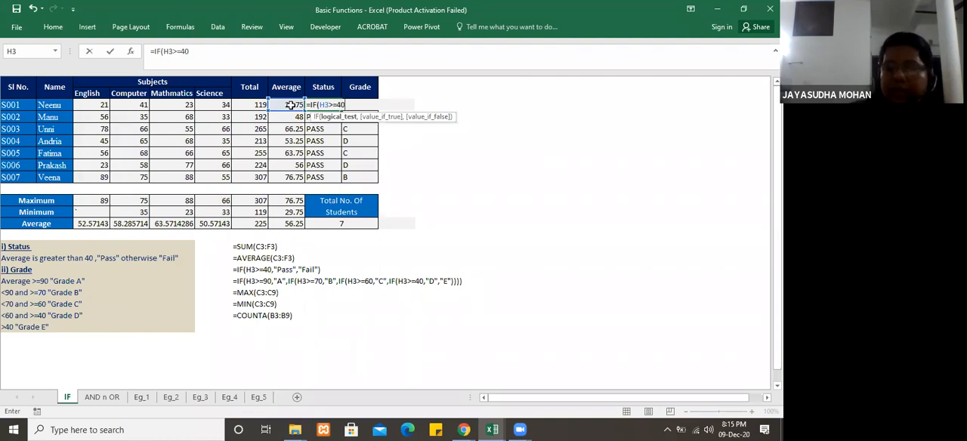
{"action": "type", "text": ","}
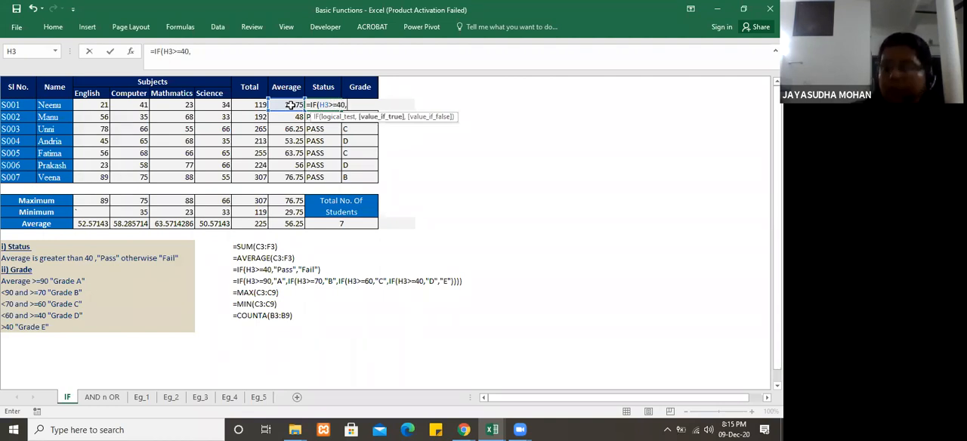
{"action": "type", "text": "\"PA"}
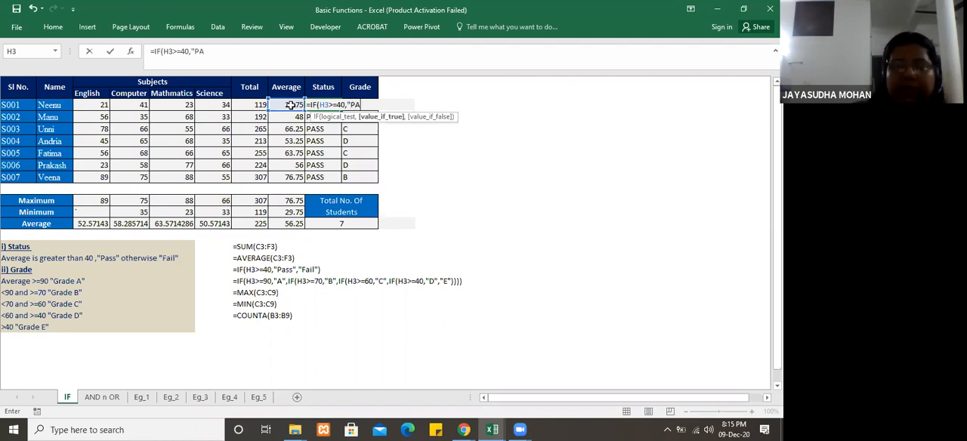
{"action": "type", "text": "SS\""}
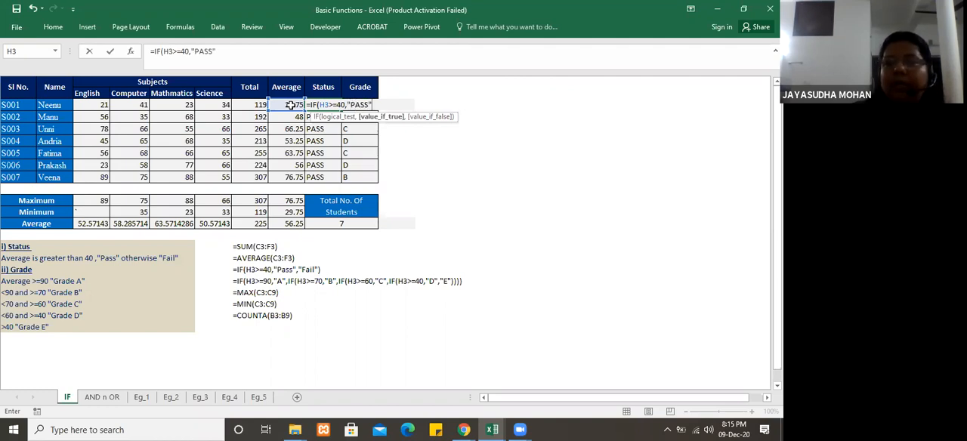
{"action": "type", "text": ",\""}
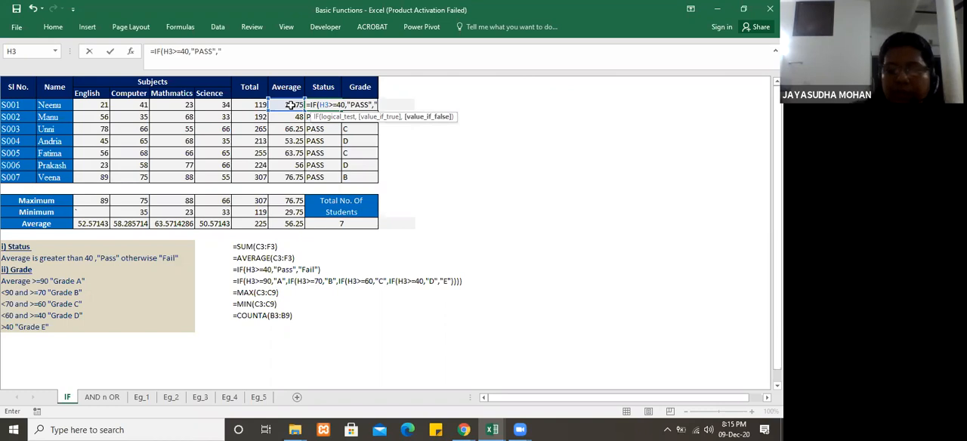
{"action": "type", "text": "FAIL\""}
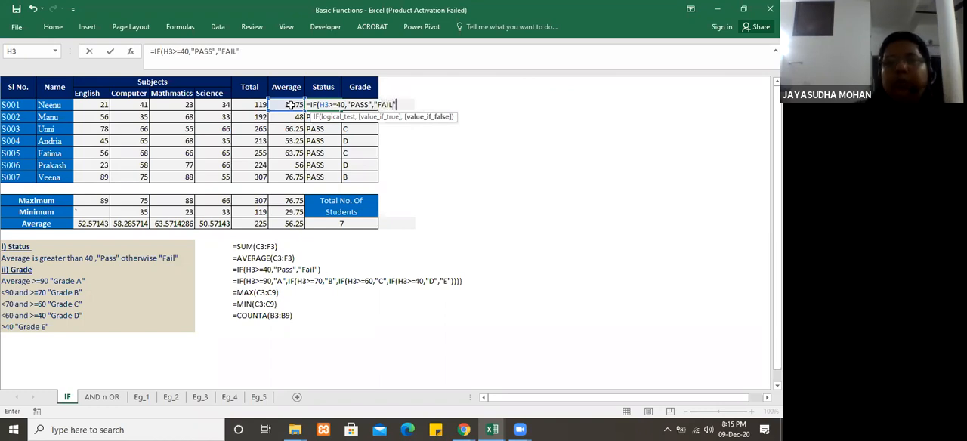
{"action": "type", "text": ")"}
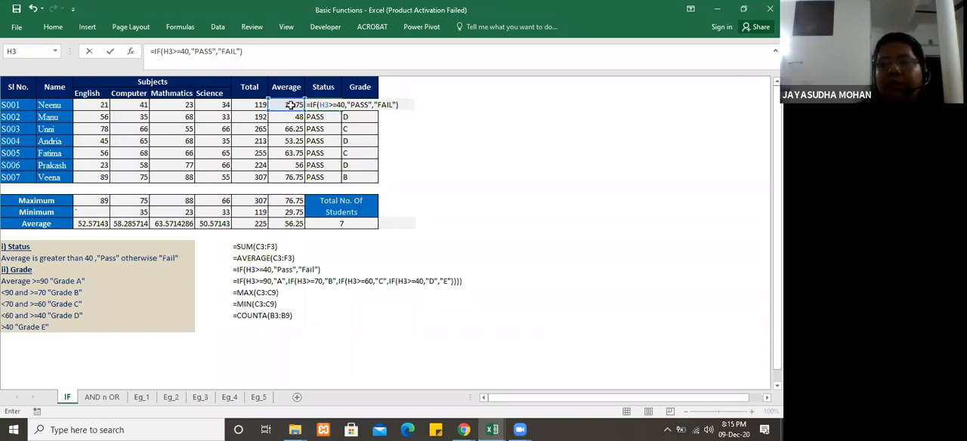
Step: Finish the re-entered I3 formula with "PASS" as the true value and "FAIL" as the false value
{"action": "type", "text": ")"}
{"action": "key", "text": "Return"}
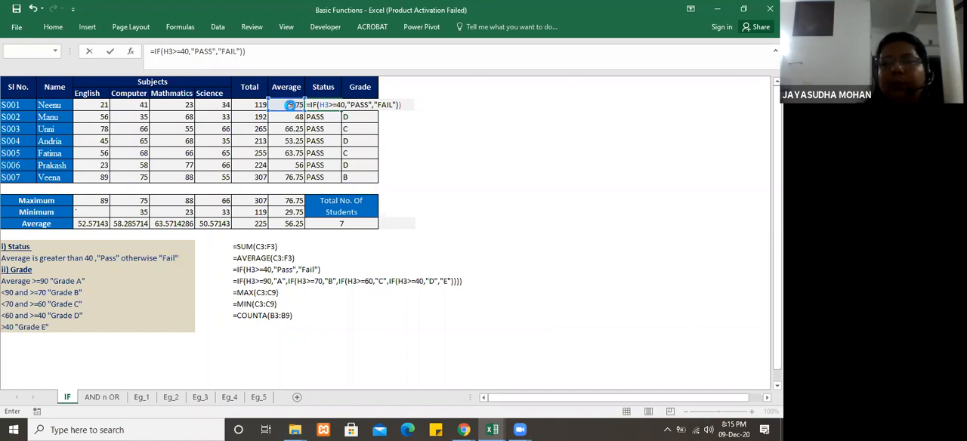
{"action": "key", "text": "Return"}
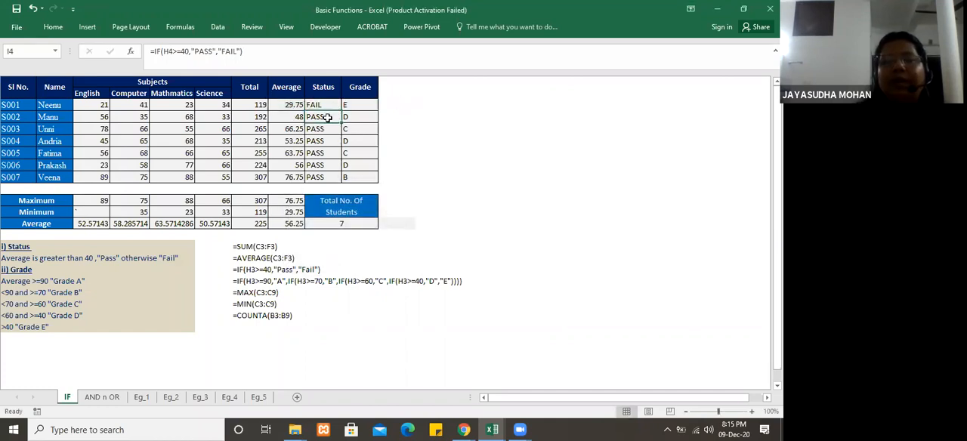
Step: Clear the Status results of all students in I3:I9
{"action": "left_click", "coordinate": [331, 130]}
{"action": "left_click_drag", "start_coordinate": [327, 105], "coordinate": [329, 177]}
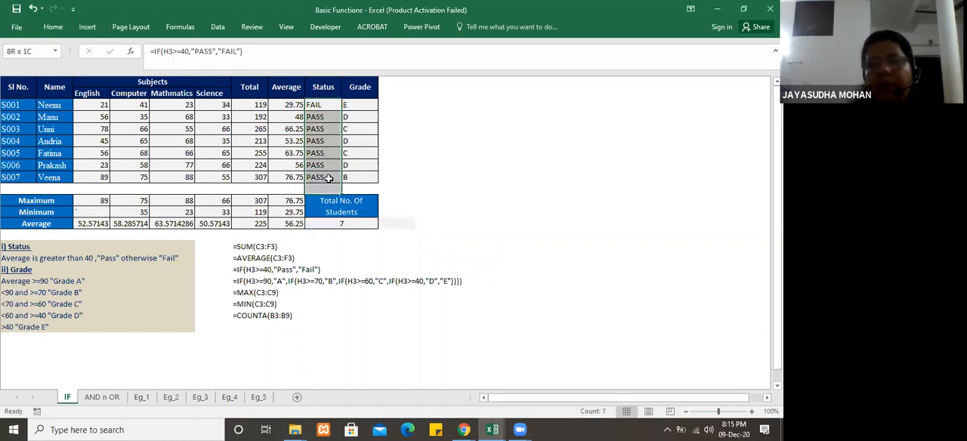
{"action": "key", "text": "Delete"}
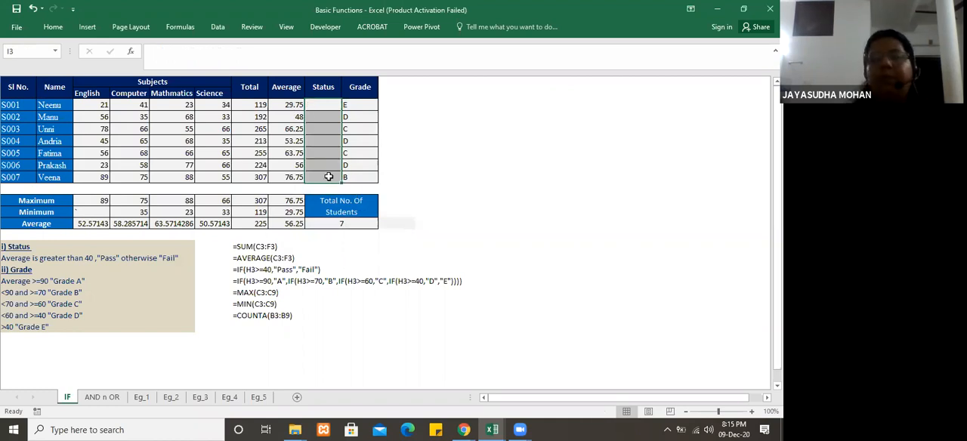
{"action": "left_click", "coordinate": [323, 103]}
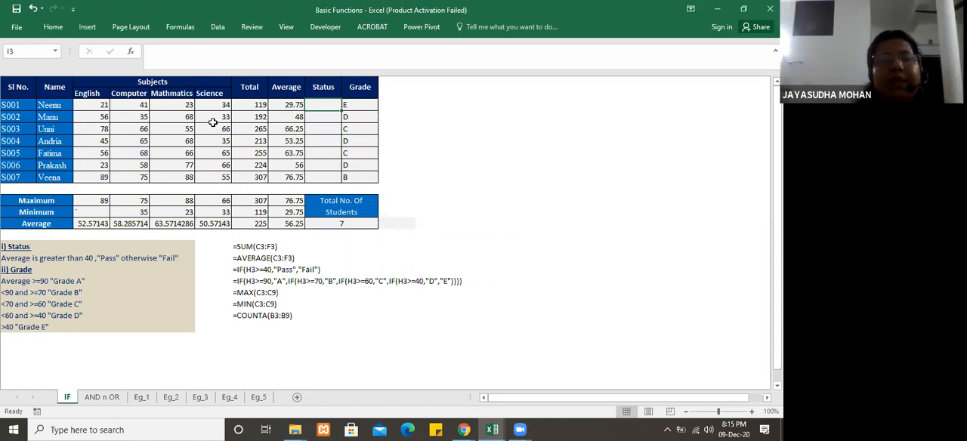
Step: Set student S003's Mathematics mark in E5 to 45
{"action": "left_click", "coordinate": [189, 130]}
{"action": "type", "text": "45"}
{"action": "key", "text": "Return"}
Step: Enter an IF formula in I3 that returns "PASS" when the Mathematics mark E3>=50 and "FAIL" otherwise
{"action": "left_click", "coordinate": [324, 103]}
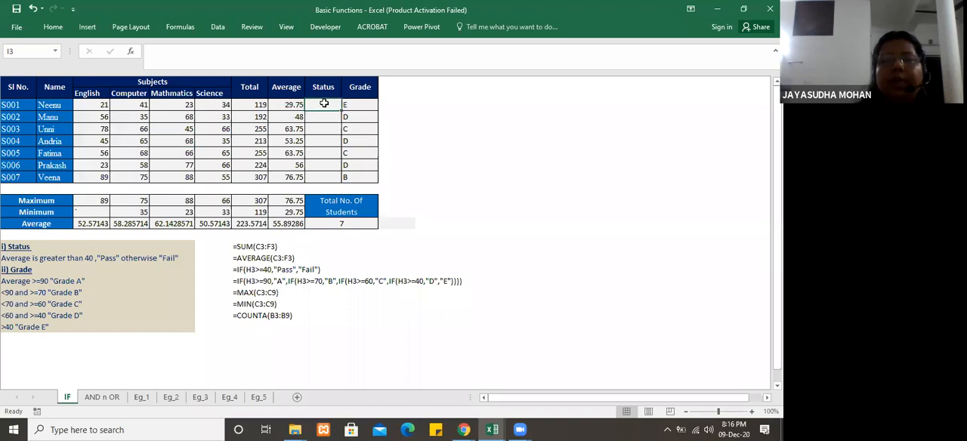
{"action": "type", "text": "="}
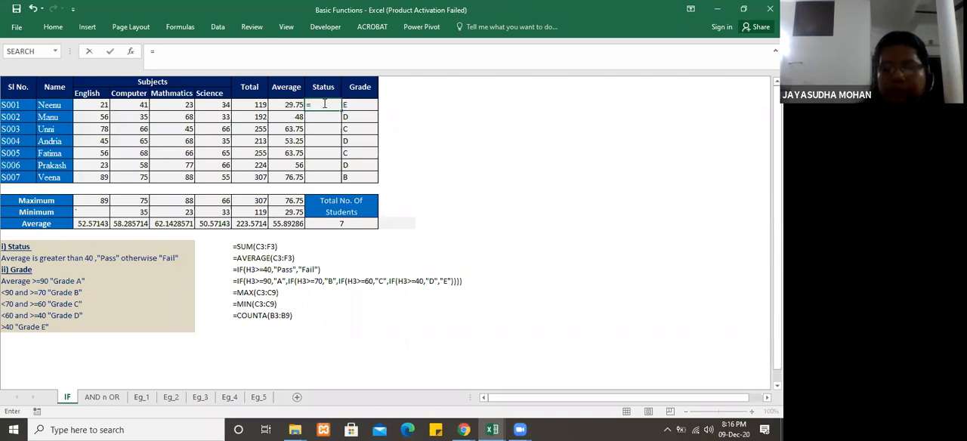
{"action": "type", "text": "IF("}
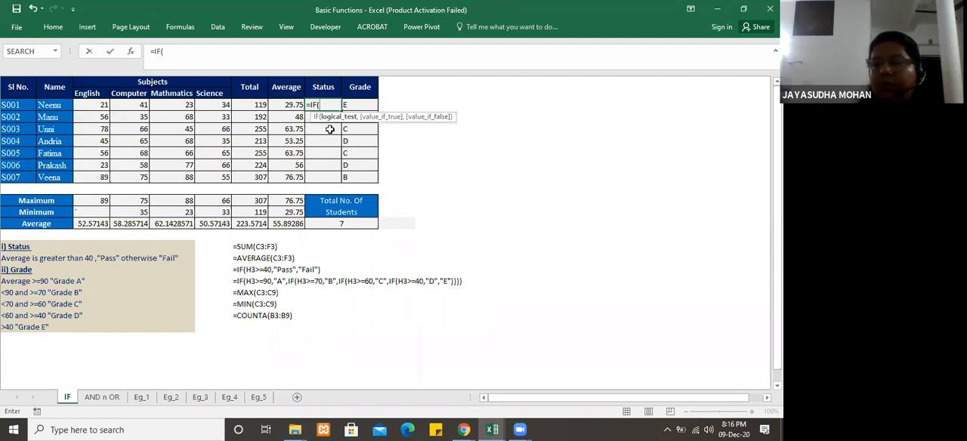
{"action": "left_click", "coordinate": [182, 104]}
{"action": "type", "text": ">="}
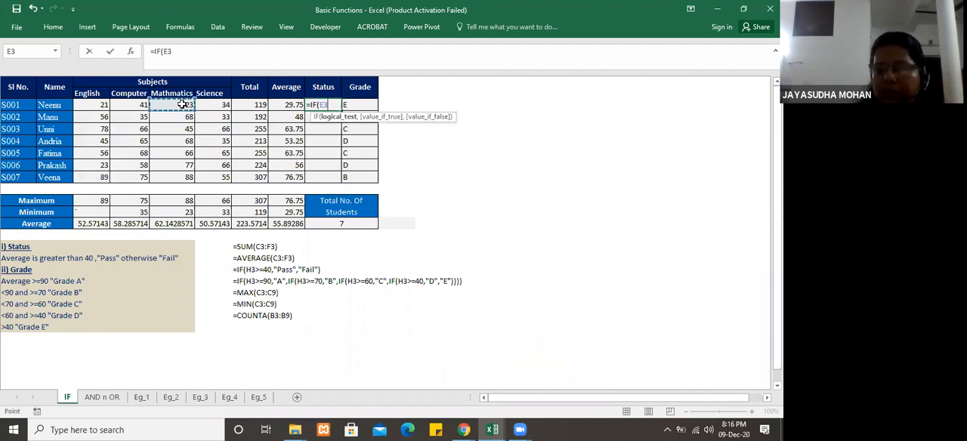
{"action": "type", "text": "50"}
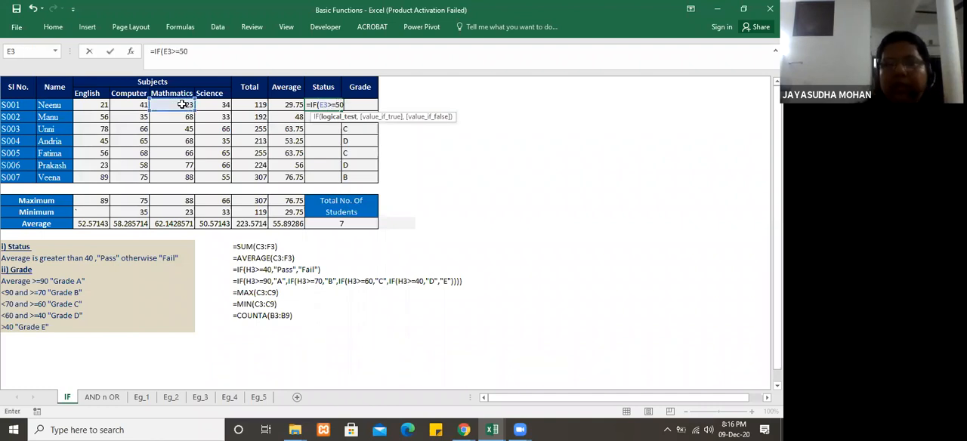
{"action": "type", "text": ",\"P"}
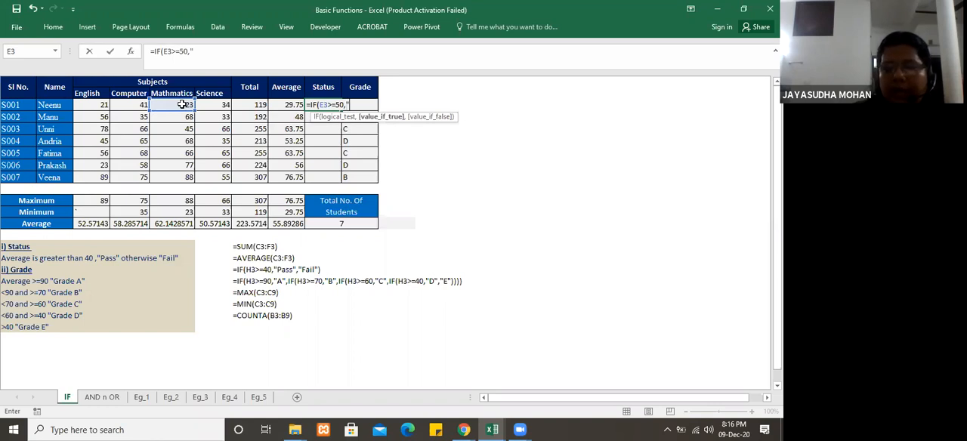
{"action": "type", "text": "ASS\""}
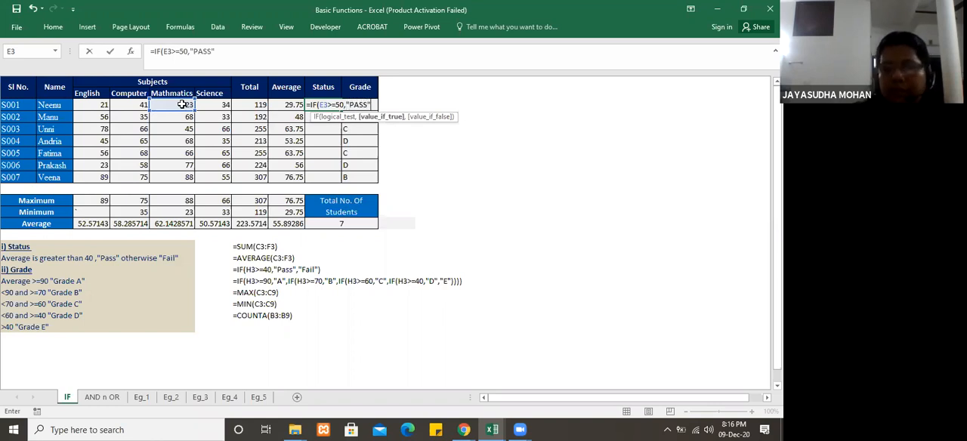
{"action": "type", "text": ",\"FAIL"}
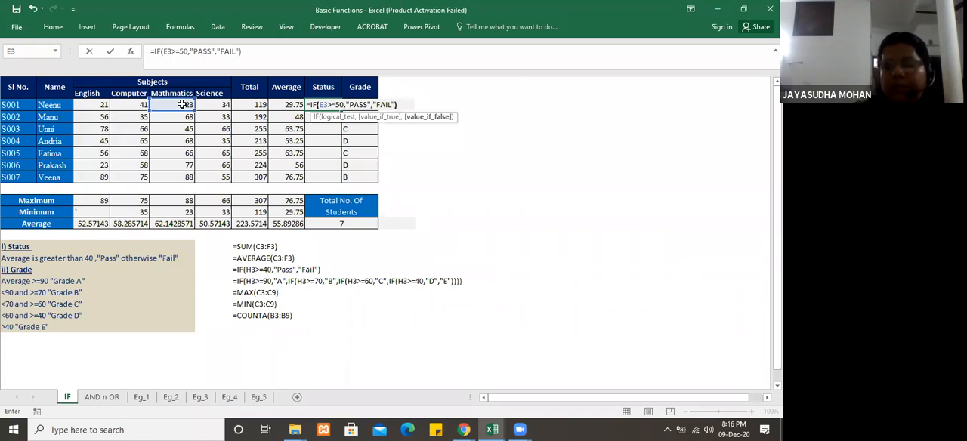
{"action": "type", "text": "\")"}
{"action": "key", "text": "Return"}
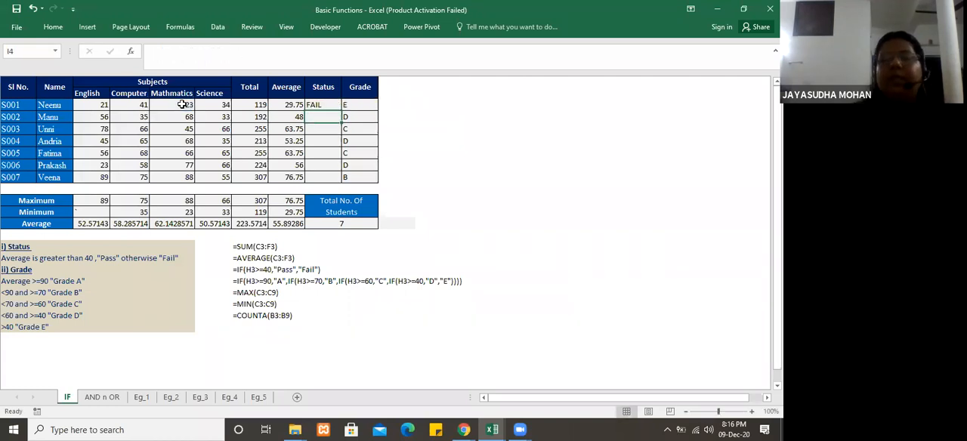
Step: Clear student S001's Status formula from I3
{"action": "left_click", "coordinate": [329, 105]}
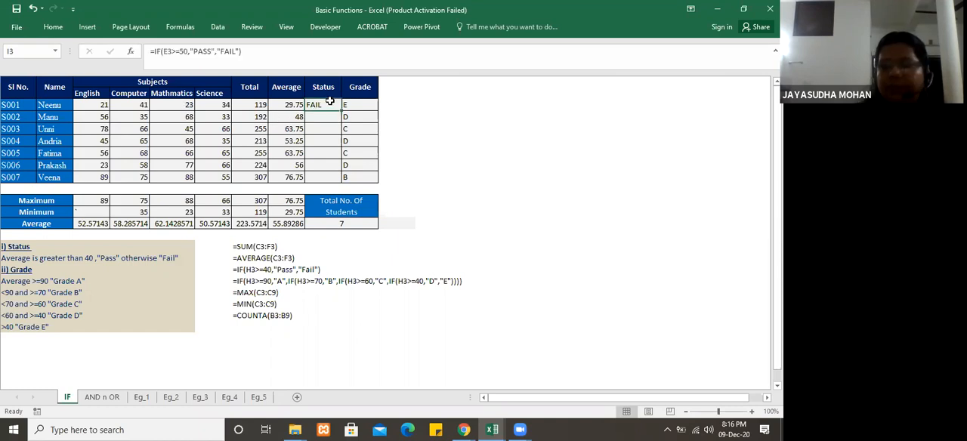
{"action": "key", "text": "Delete"}
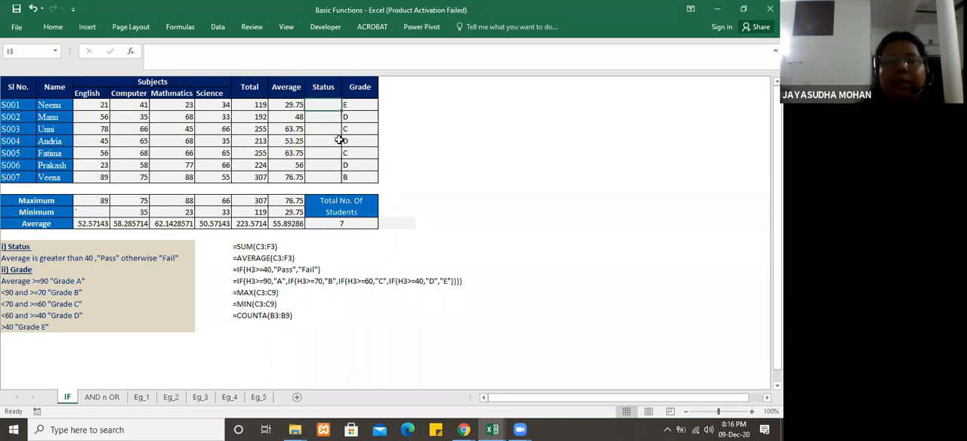
{"action": "left_click", "coordinate": [328, 130]}
{"action": "left_click", "coordinate": [333, 104]}
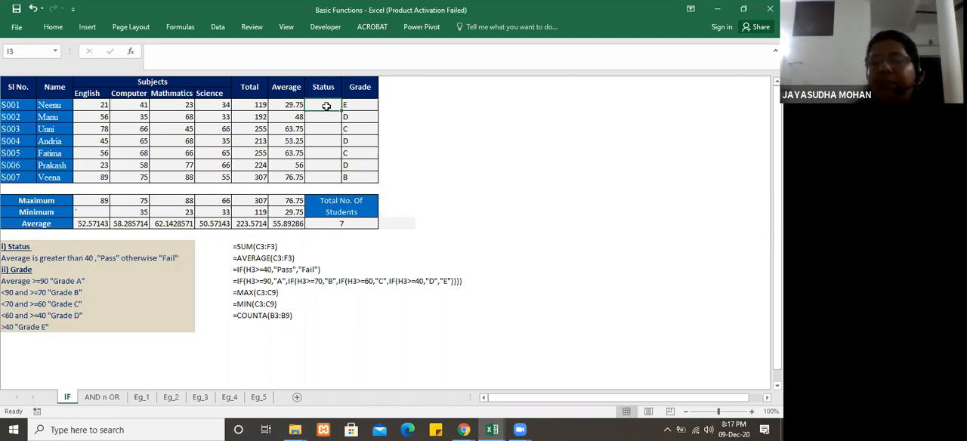
Step: Start an AND formula in K3 with C3>=40 as its first condition
{"action": "left_click", "coordinate": [400, 114]}
{"action": "left_click", "coordinate": [404, 103]}
{"action": "type", "text": "=AND("}
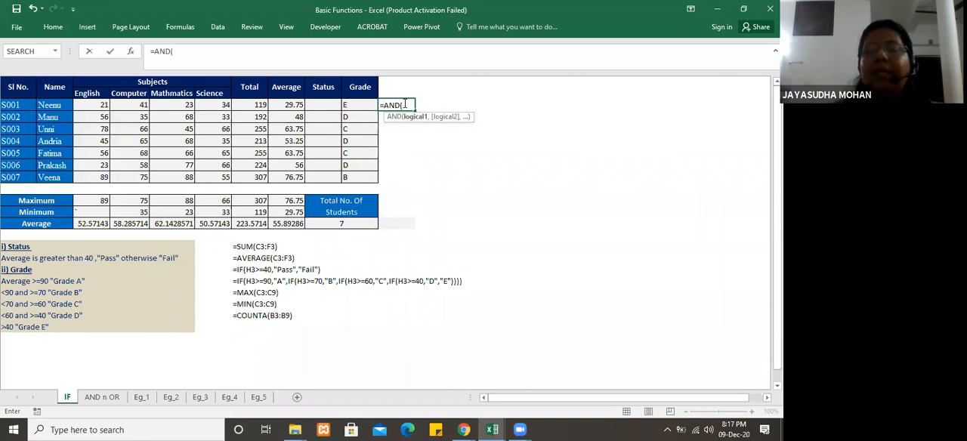
{"action": "left_click", "coordinate": [101, 104]}
{"action": "type", "text": ">=40,"}
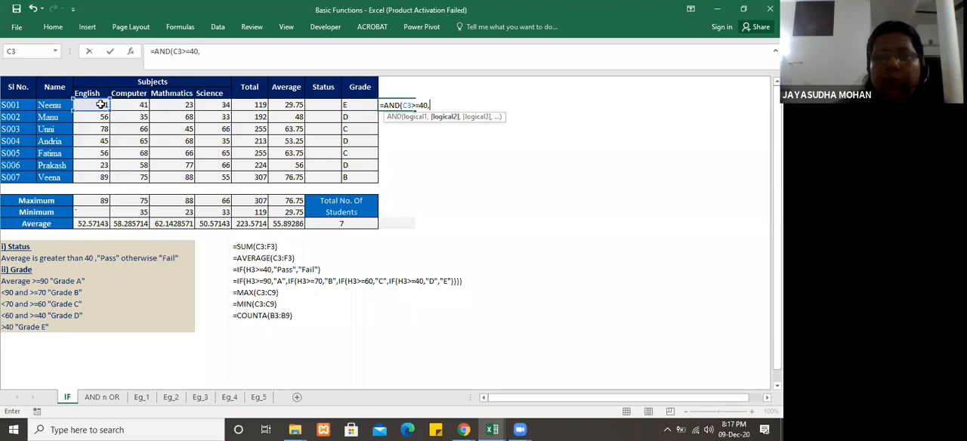
Step: Add the conditions D3>=40 and E3>=40 to the AND formula in K3
{"action": "left_click", "coordinate": [138, 105]}
{"action": "type", "text": ">=40"}
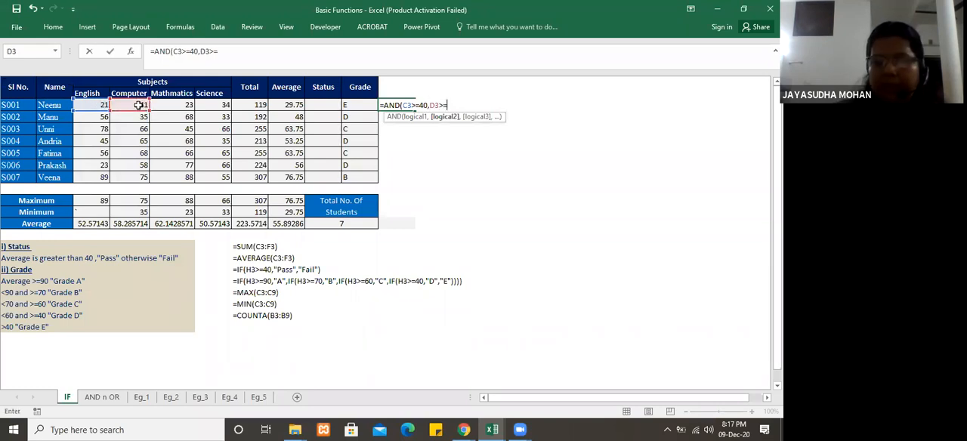
{"action": "type", "text": ","}
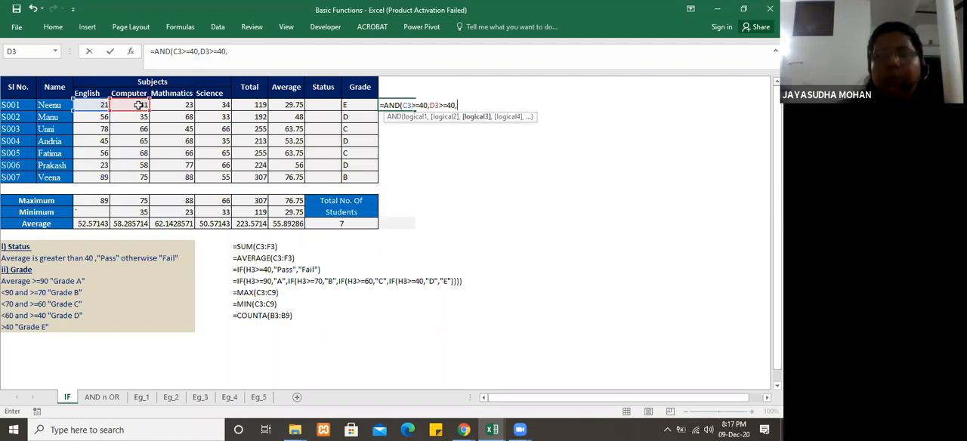
{"action": "left_click", "coordinate": [171, 105]}
{"action": "type", "text": ">=40,"}
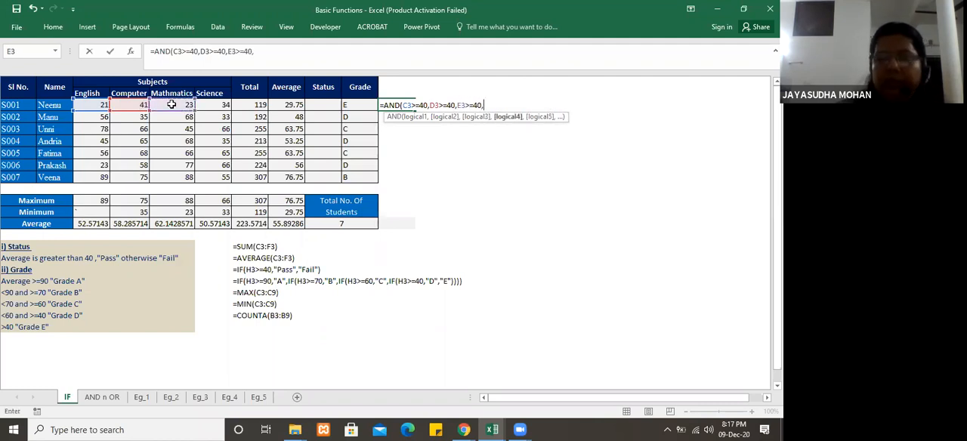
Step: Finish the K3 AND formula with the condition F3>=40 and fill it down to K9
{"action": "left_click", "coordinate": [224, 106]}
{"action": "type", "text": ">=40"}
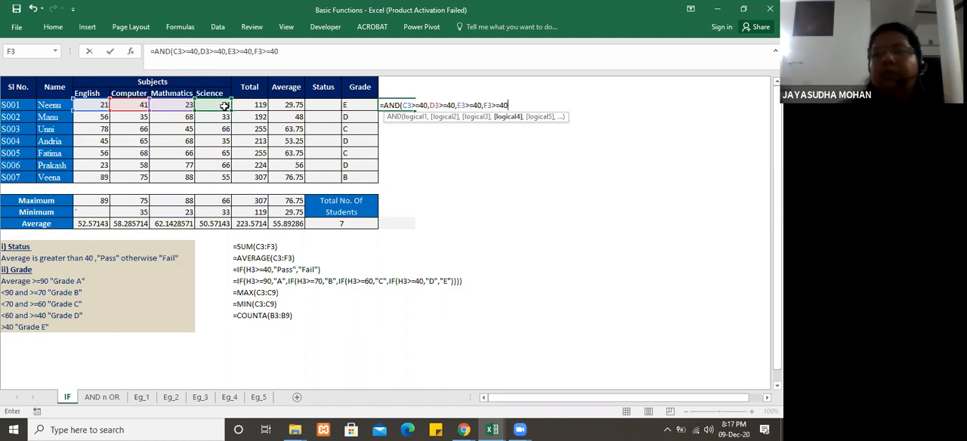
{"action": "type", "text": ")"}
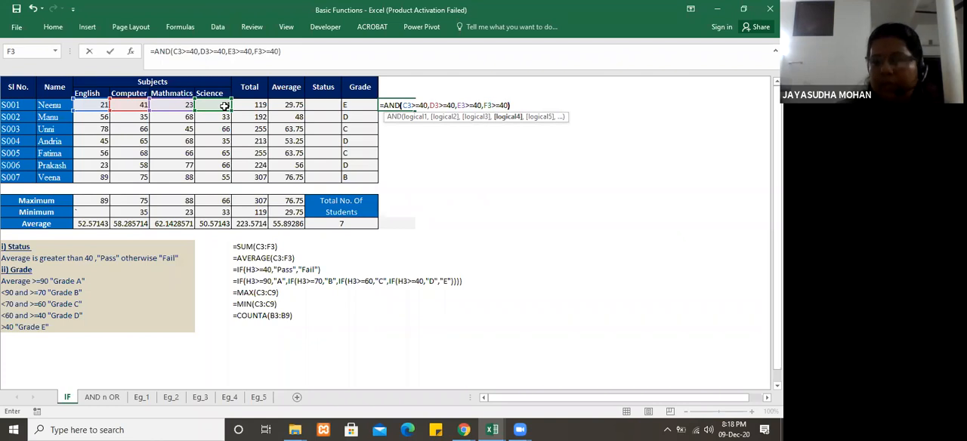
{"action": "key", "text": "Return"}
{"action": "left_click", "coordinate": [396, 105]}
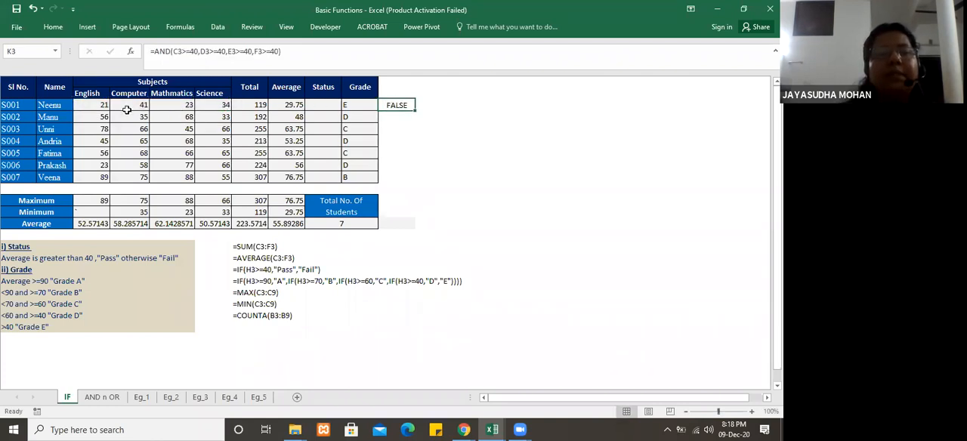
{"action": "left_click_drag", "start_coordinate": [414, 111], "coordinate": [413, 181]}
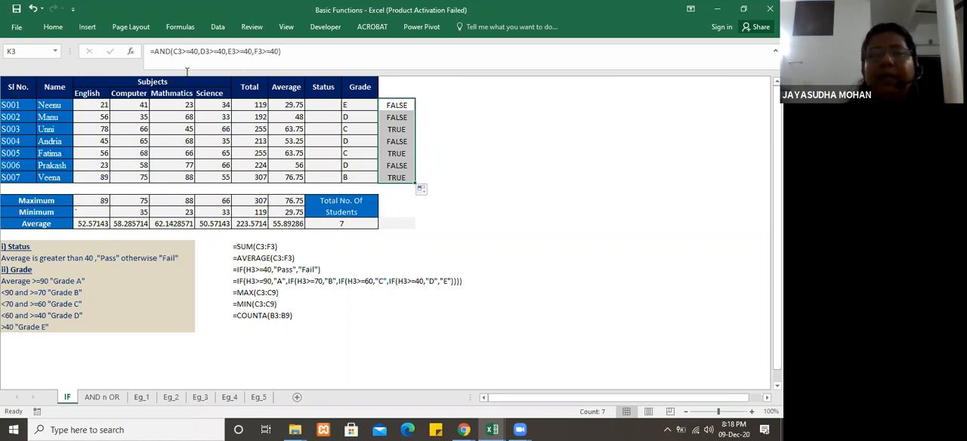
Step: Copy the AND expression from K3 without its equals sign and paste it as the logical test of a new IF formula in I3
{"action": "left_click_drag", "start_coordinate": [153, 50], "coordinate": [282, 50]}
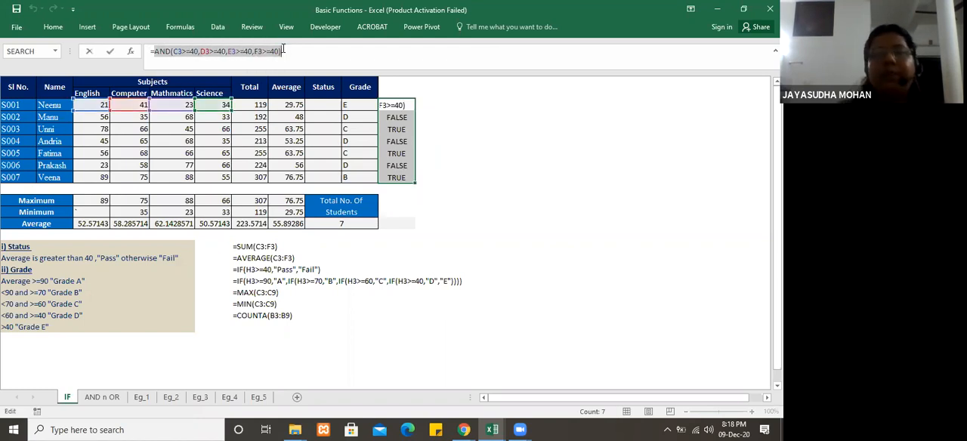
{"action": "type", "text": "="}
{"action": "left_click", "coordinate": [324, 105]}
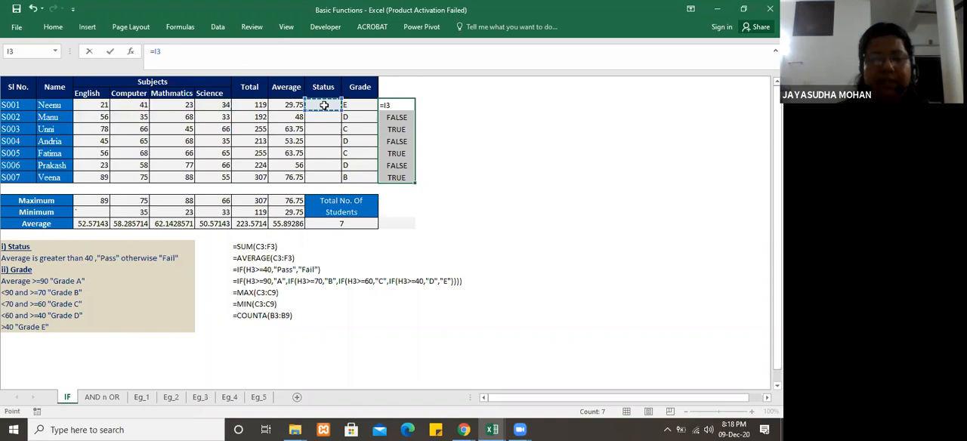
{"action": "key", "text": "Return"}
{"action": "left_click", "coordinate": [324, 105]}
{"action": "type", "text": "="}
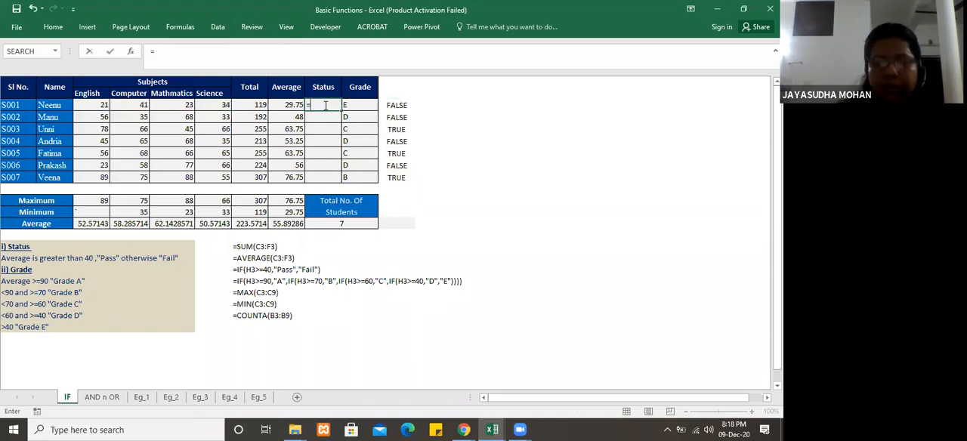
{"action": "type", "text": "IF("}
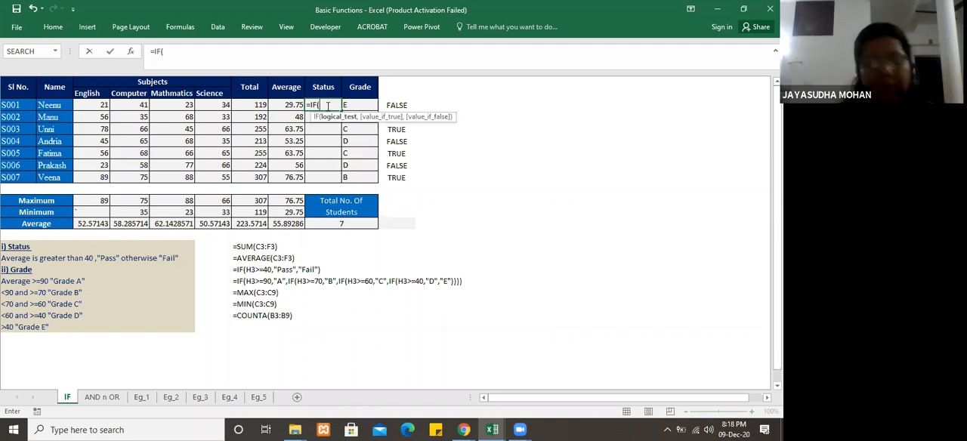
{"action": "key", "text": "ctrl+v"}
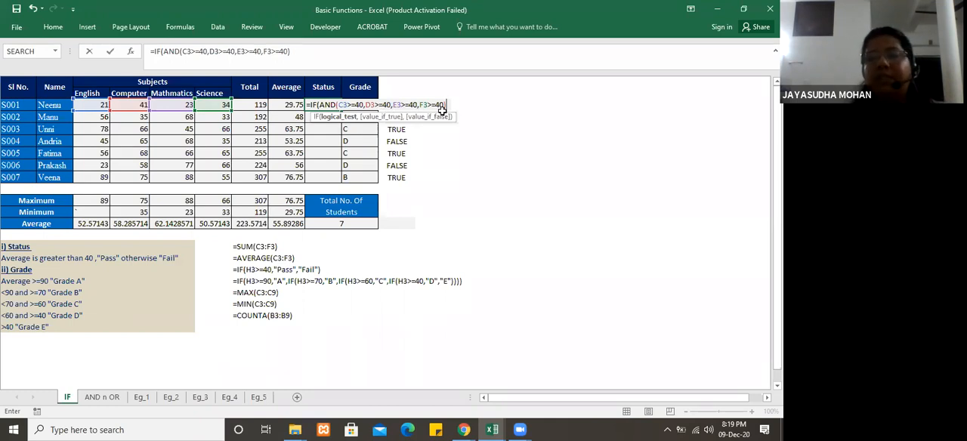
Step: Complete the I3 formula with "PASS" as the true value and "FAIL" as the false value, and fill it down to I9
{"action": "type", "text": ","}
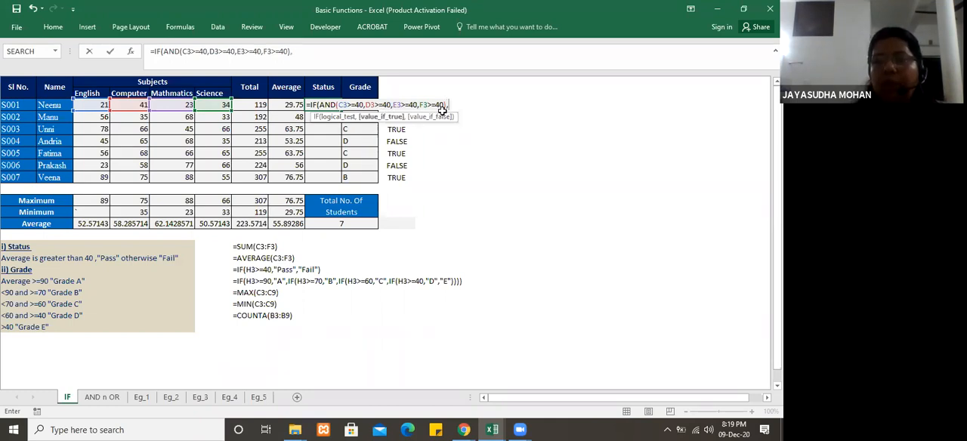
{"action": "type", "text": "\"PASS"}
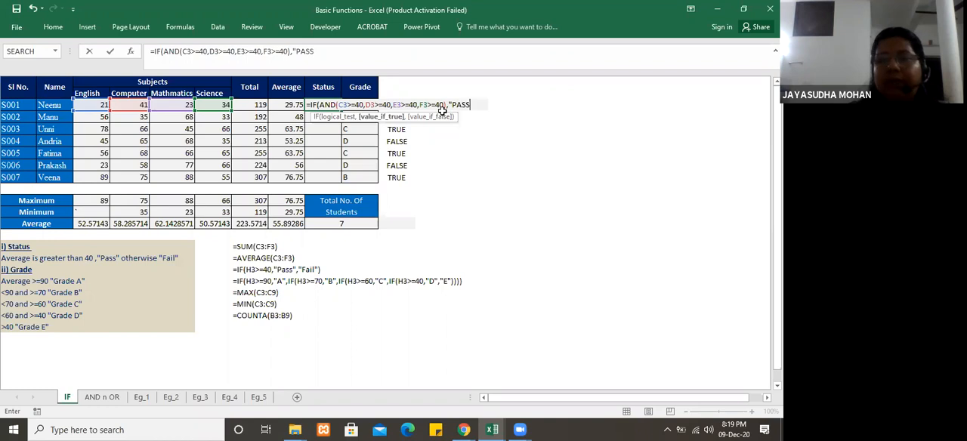
{"action": "type", "text": "\",\"FAI"}
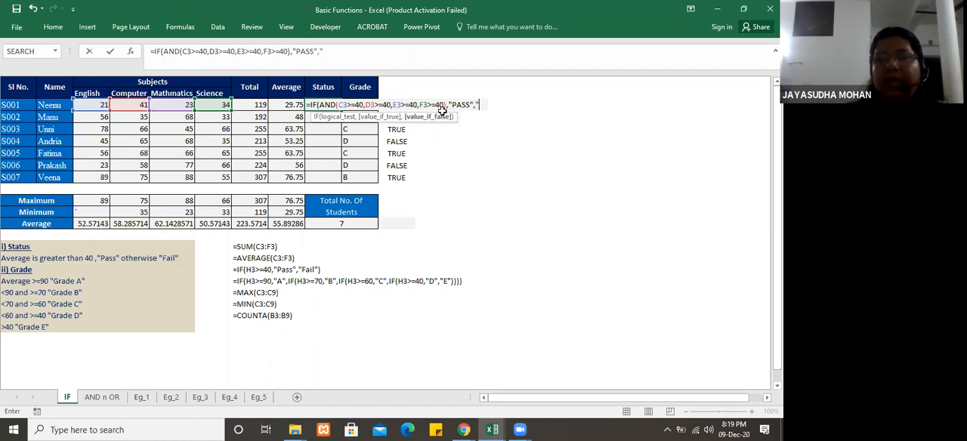
{"action": "type", "text": "L\""}
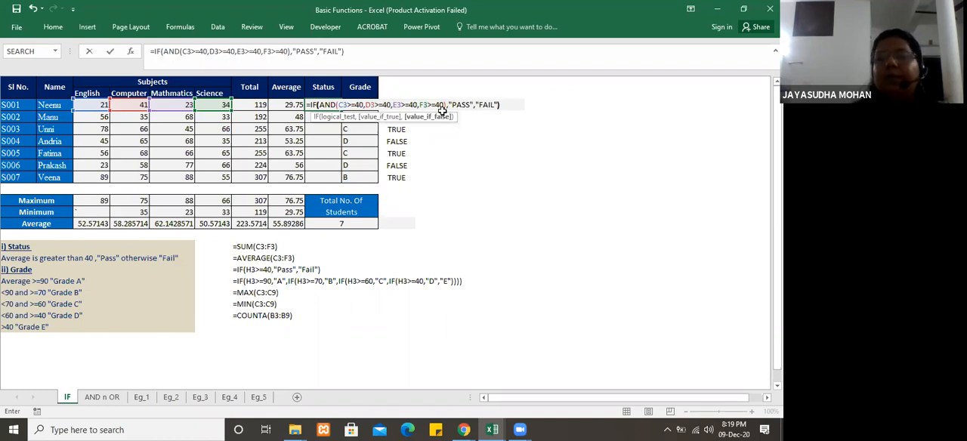
{"action": "key", "text": "Return"}
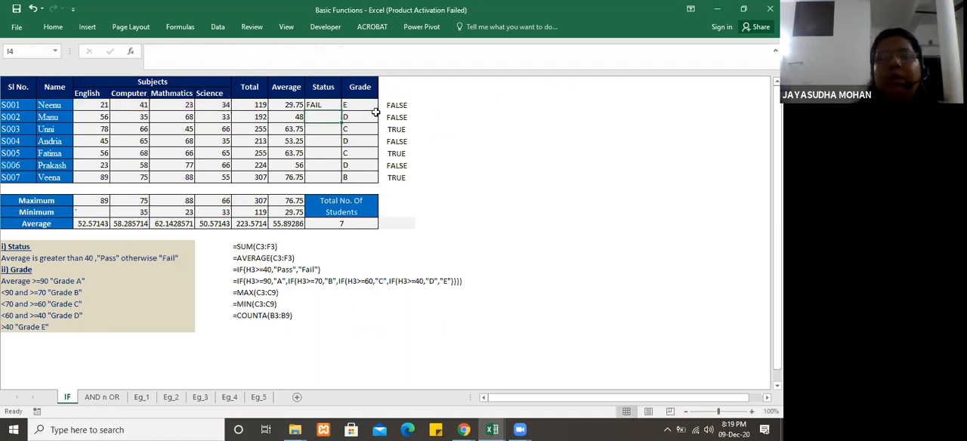
{"action": "left_click", "coordinate": [326, 104]}
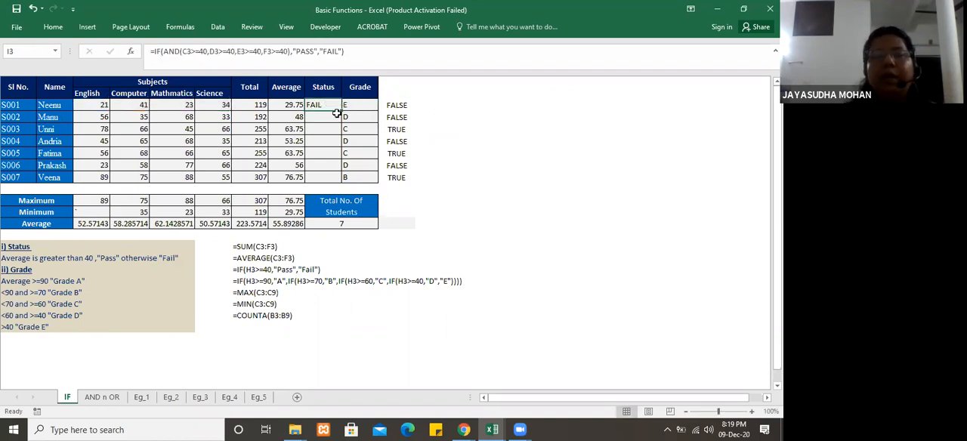
{"action": "left_click_drag", "start_coordinate": [341, 111], "coordinate": [348, 178]}
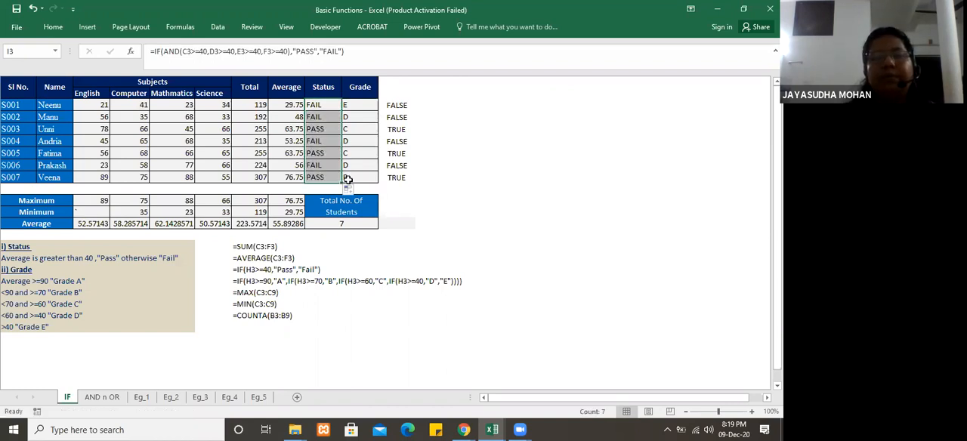
{"action": "left_click", "coordinate": [101, 165]}
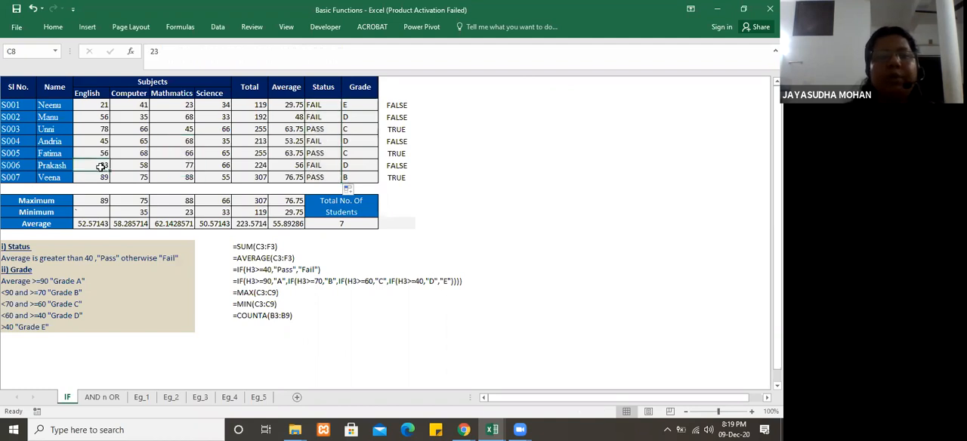
{"action": "left_click", "coordinate": [103, 106]}
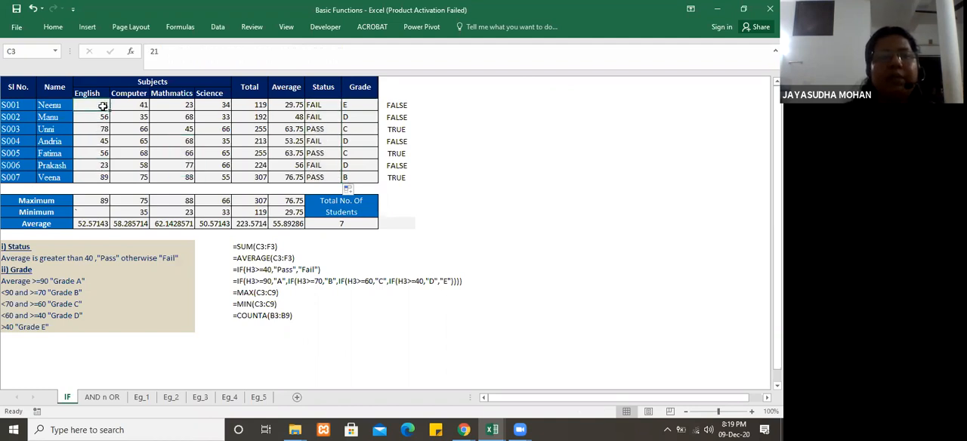
Step: Examine students' subject marks in the table and the AND condition inside the first student's status formula in I3
{"action": "left_click", "coordinate": [141, 119]}
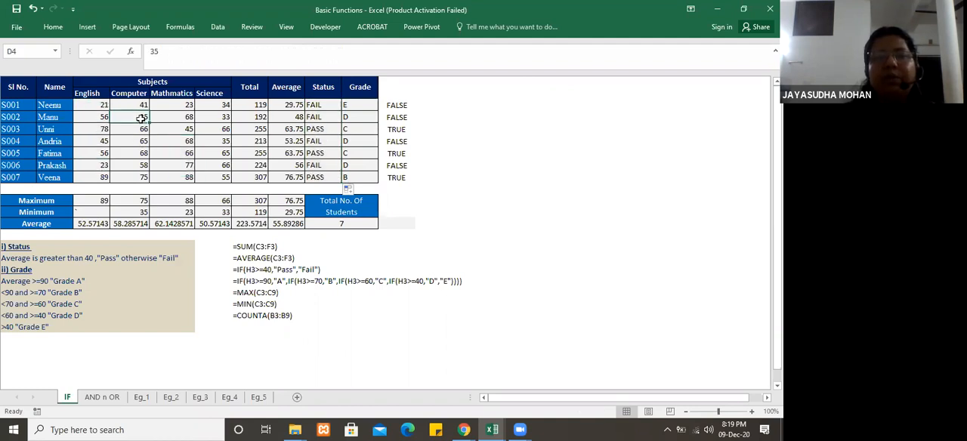
{"action": "left_click", "coordinate": [225, 142]}
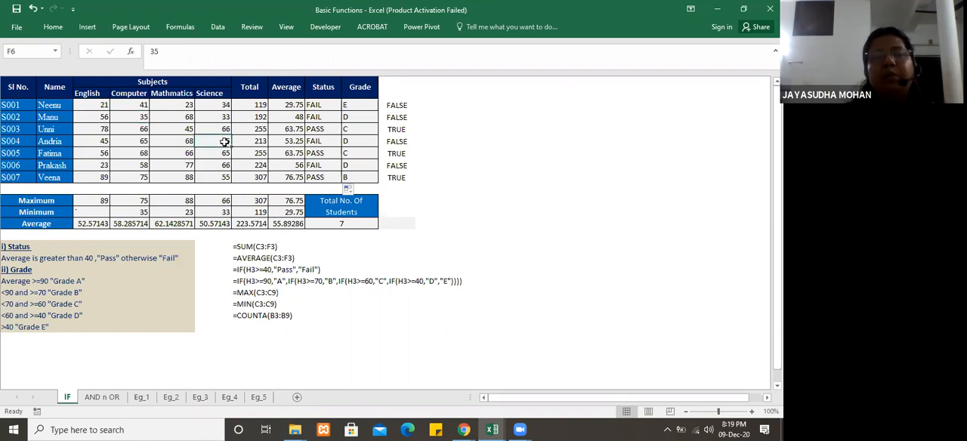
{"action": "double_click", "coordinate": [329, 105]}
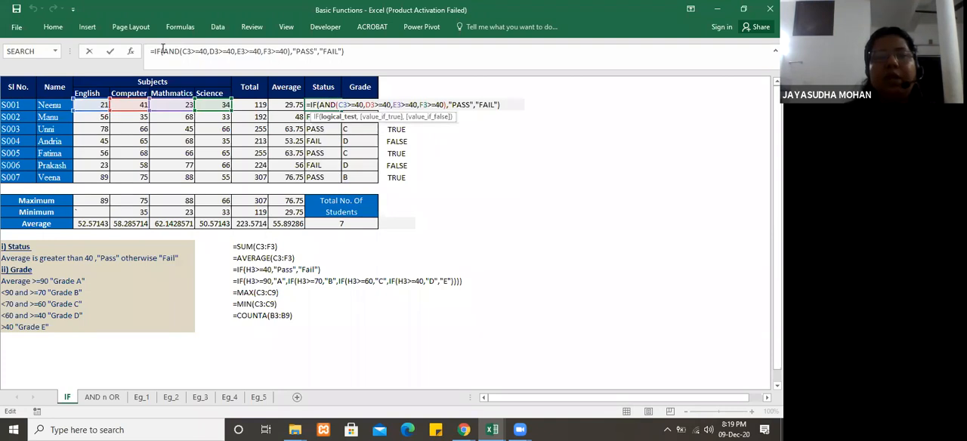
{"action": "left_click_drag", "start_coordinate": [163, 48], "coordinate": [291, 52]}
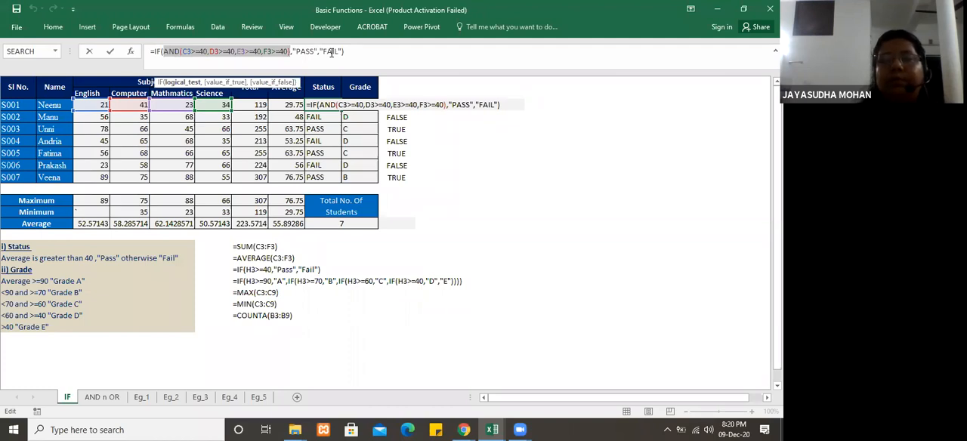
Step: Clear the existing IF formula from the status cell I3
{"action": "key", "text": "BackSpace"}
{"action": "key", "text": "BackSpace"}
{"action": "key", "text": "BackSpace"}
{"action": "key", "text": "BackSpace"}
{"action": "key", "text": "BackSpace"}
{"action": "key", "text": "BackSpace"}
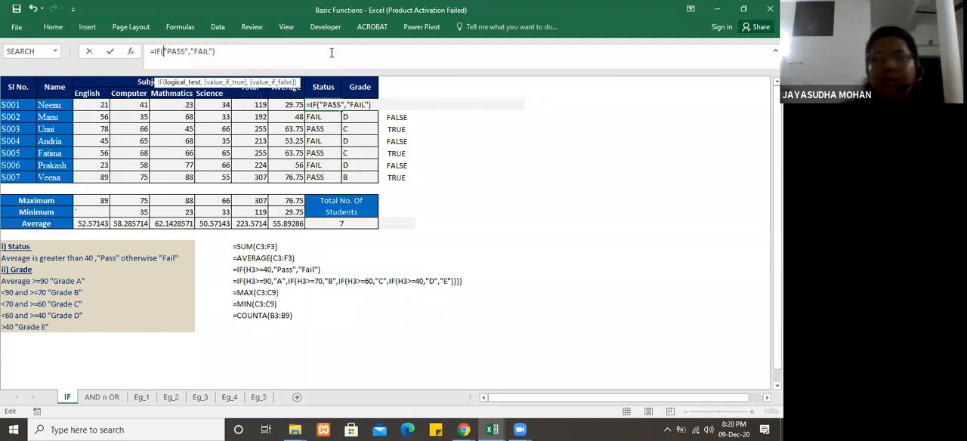
{"action": "key", "text": "Delete"}
{"action": "key", "text": "Delete"}
{"action": "key", "text": "Delete"}
{"action": "key", "text": "Delete"}
{"action": "key", "text": "Delete"}
{"action": "key", "text": "Delete"}
{"action": "key", "text": "Delete"}
{"action": "key", "text": "Delete"}
{"action": "key", "text": "Delete"}
{"action": "key", "text": "Delete"}
{"action": "key", "text": "Delete"}
{"action": "key", "text": "Delete"}
{"action": "key", "text": "Delete"}
{"action": "key", "text": "Delete"}
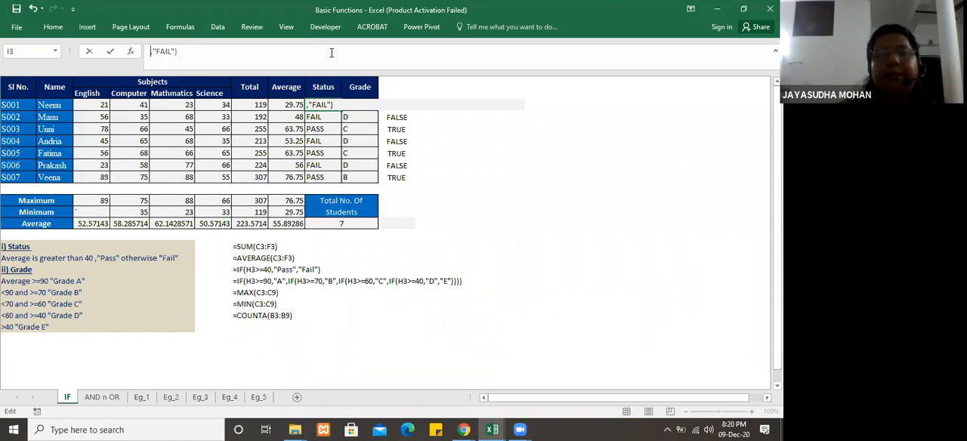
{"action": "type", "text": "IF("}
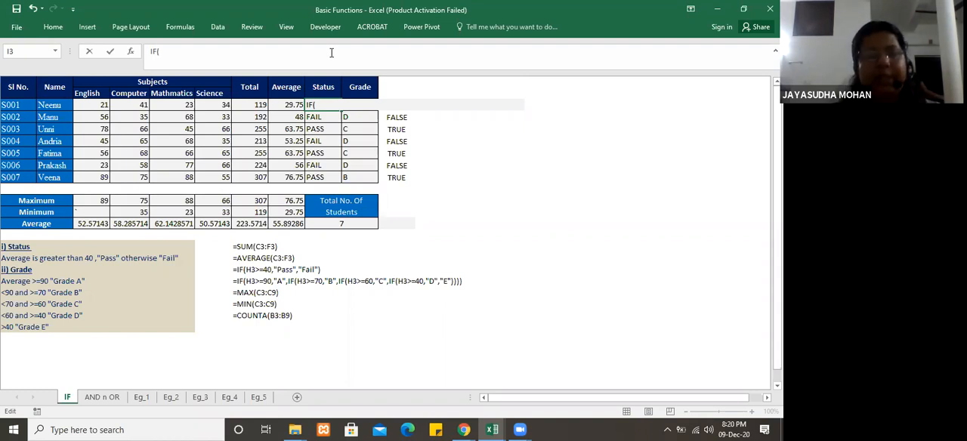
{"action": "type", "text": "and"}
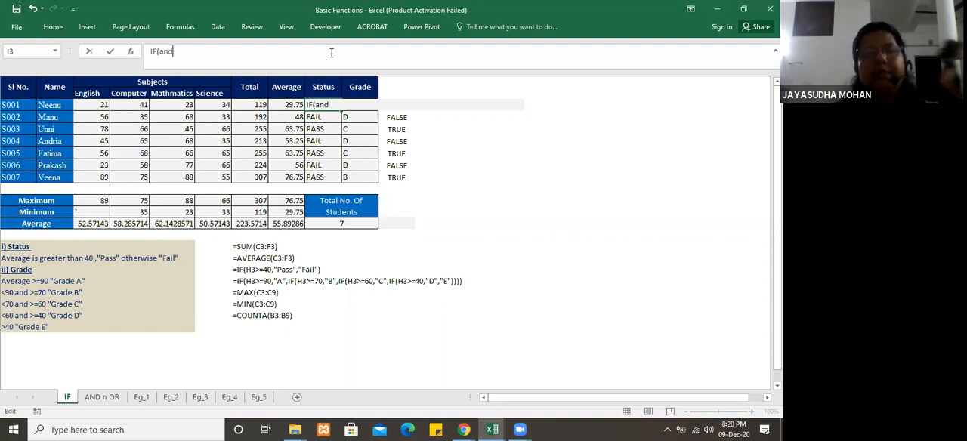
{"action": "type", "text": "("}
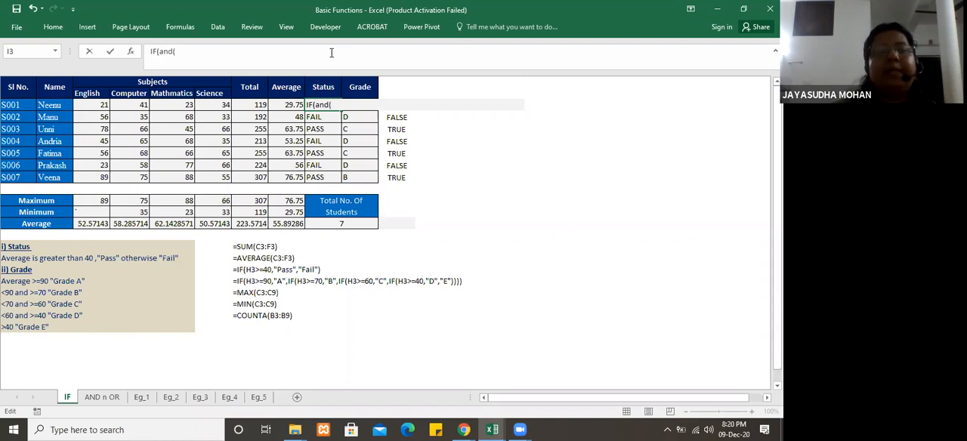
{"action": "key", "text": "BackSpace"}
{"action": "key", "text": "BackSpace"}
{"action": "key", "text": "BackSpace"}
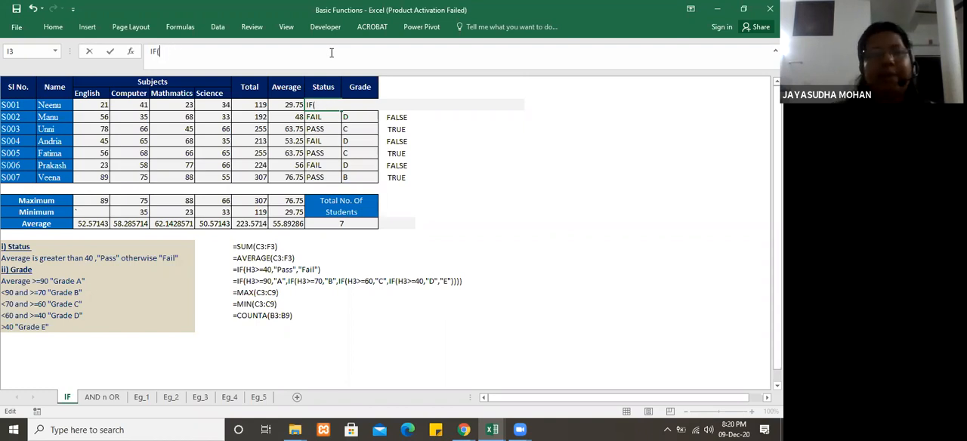
{"action": "type", "text": "AND("}
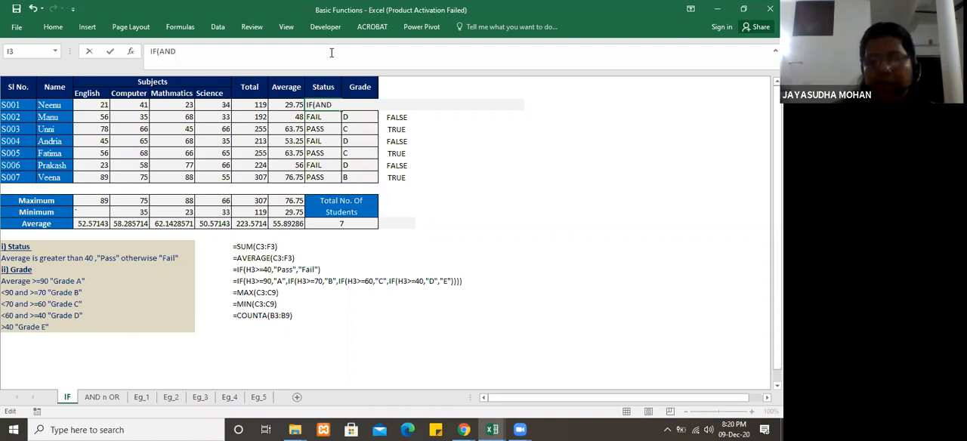
{"action": "left_click", "coordinate": [99, 105]}
{"action": "type", "text": ">"}
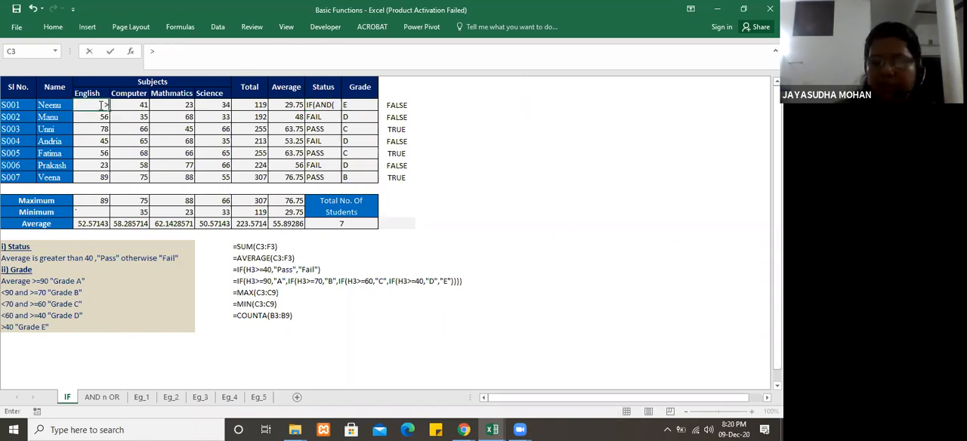
{"action": "type", "text": "=40"}
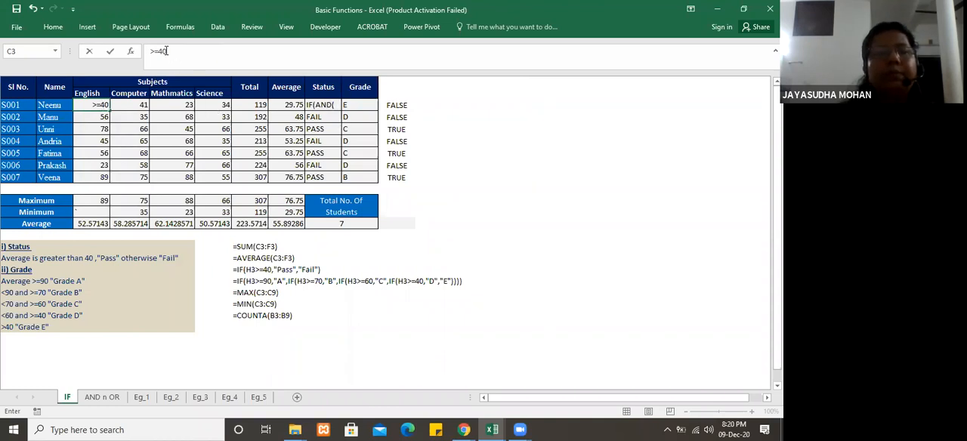
{"action": "left_click", "coordinate": [324, 105]}
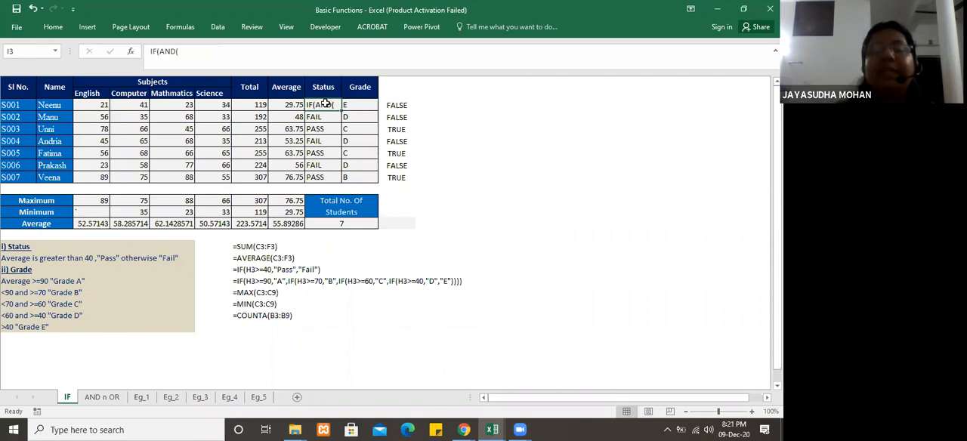
{"action": "key", "text": "Delete"}
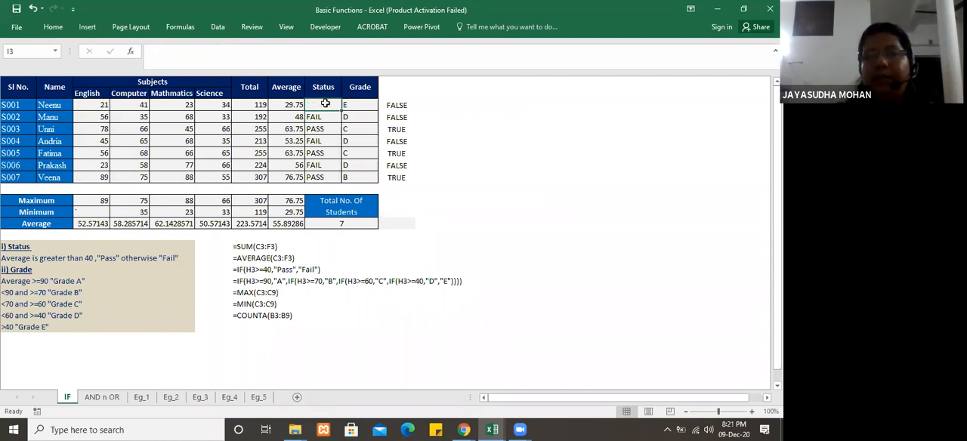
Step: Start an IF formula in I3 with a nested AND whose first condition is C3>=40
{"action": "type", "text": "=IF"}
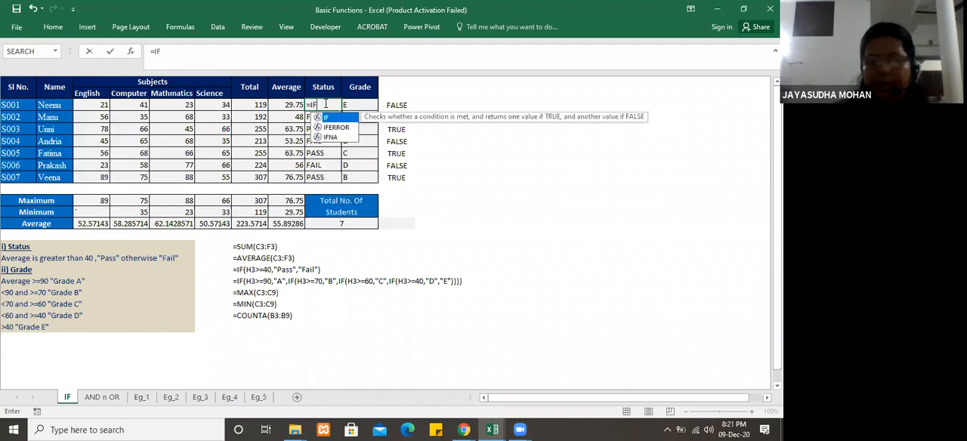
{"action": "type", "text": "("}
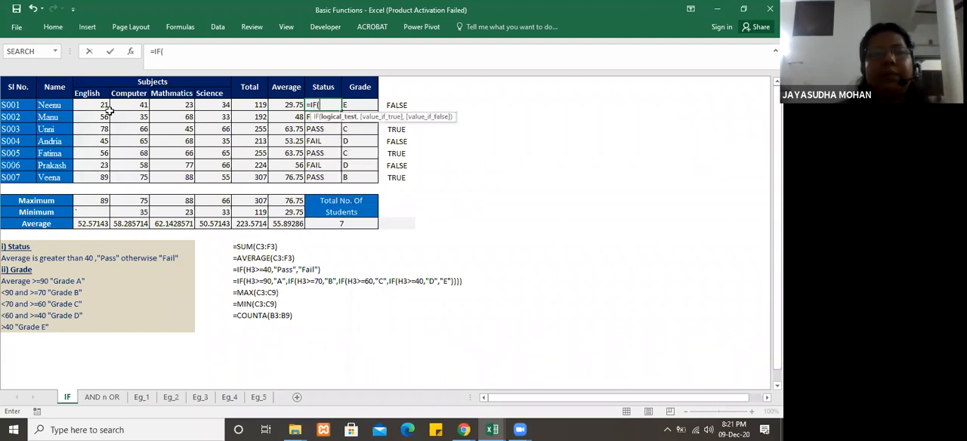
{"action": "type", "text": "AND"}
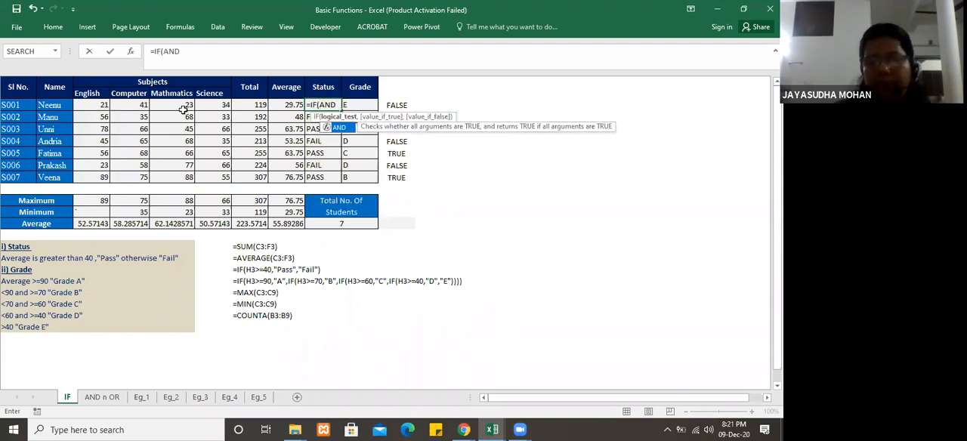
{"action": "type", "text": "("}
{"action": "left_click", "coordinate": [99, 104]}
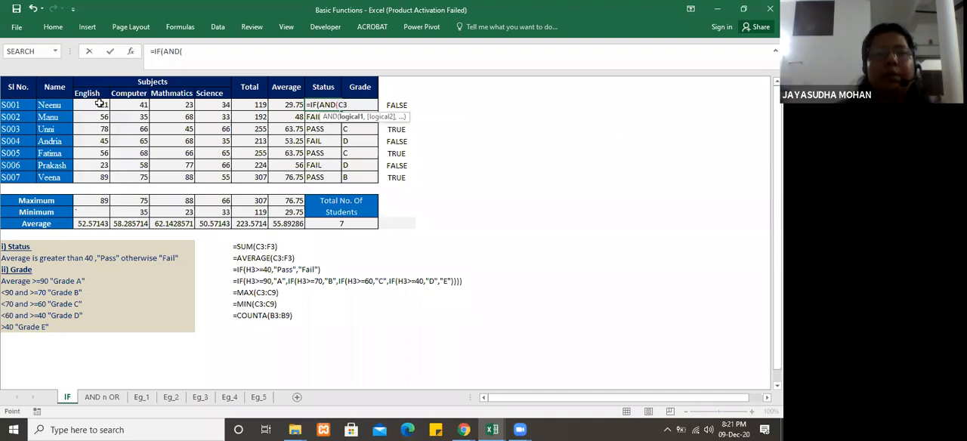
{"action": "type", "text": ">=40,"}
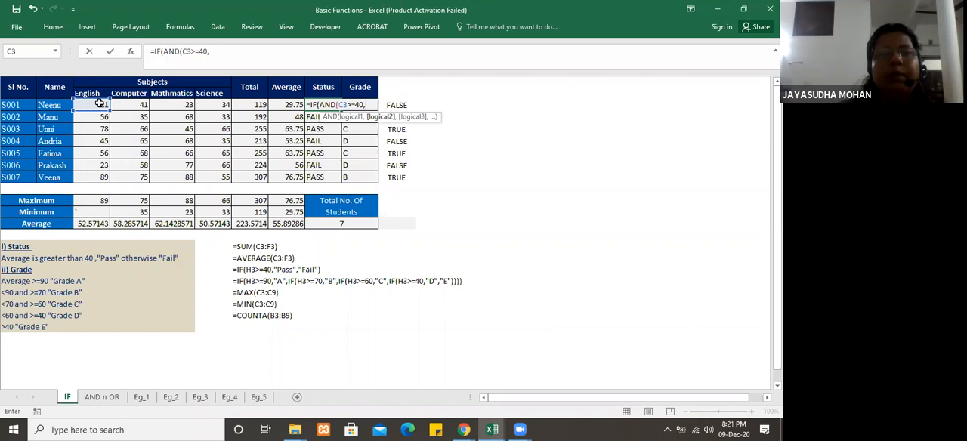
Step: Add the conditions D3>=40, E3>=40 and F3>=40 to the nested AND in the I3 formula
{"action": "left_click", "coordinate": [140, 104]}
{"action": "type", "text": ">="}
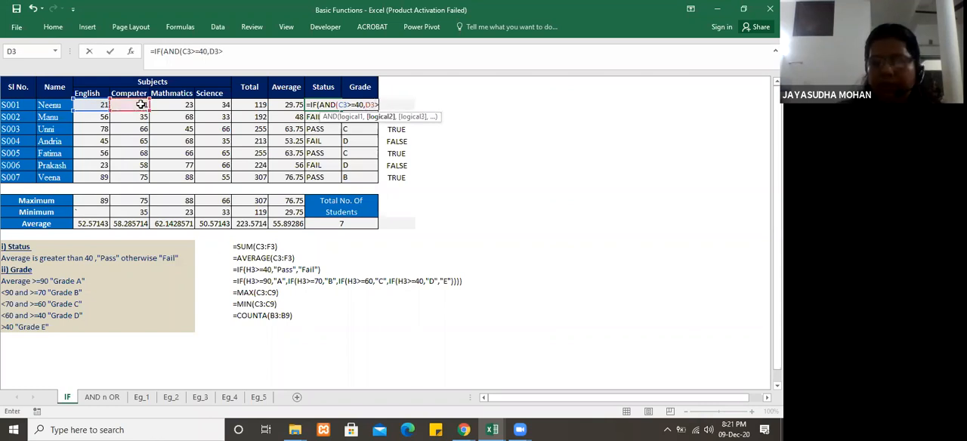
{"action": "type", "text": "40"}
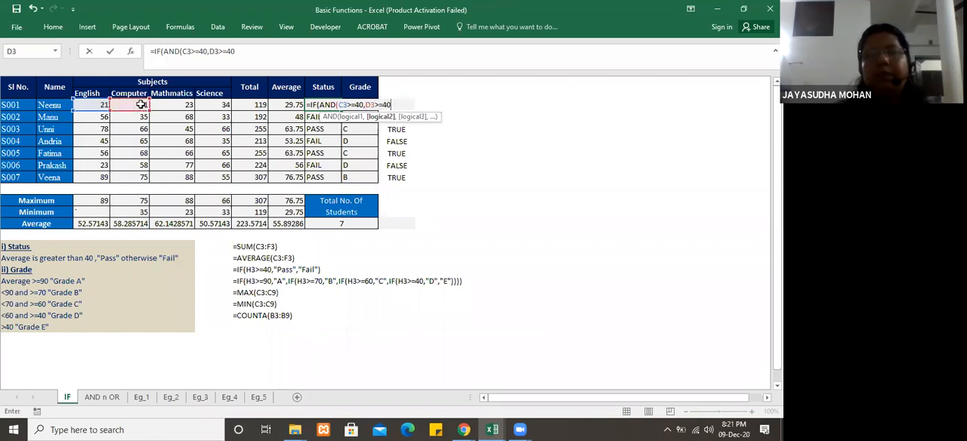
{"action": "type", "text": ","}
{"action": "left_click", "coordinate": [181, 105]}
{"action": "type", "text": ">=40,"}
{"action": "left_click", "coordinate": [212, 104]}
{"action": "type", "text": ">=40,F3>=40"}
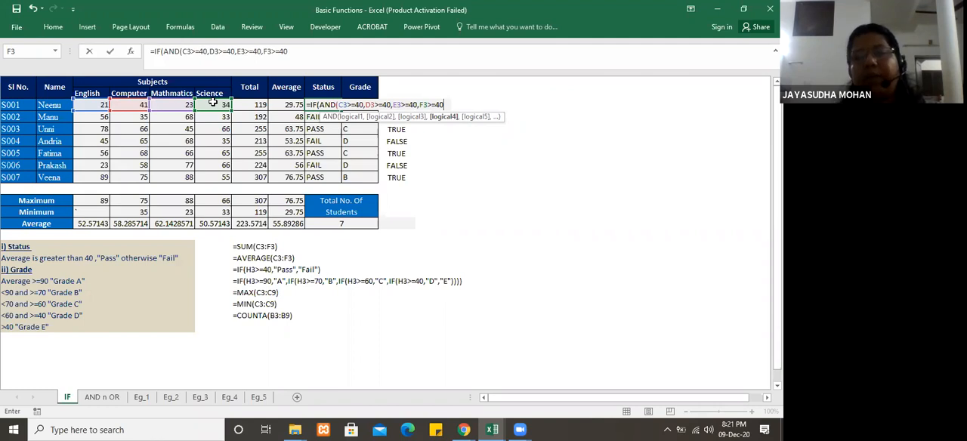
Step: Close the AND test in I3 and give the IF formula "PASS" as true value and "FAIL" as false value
{"action": "type", "text": ")"}
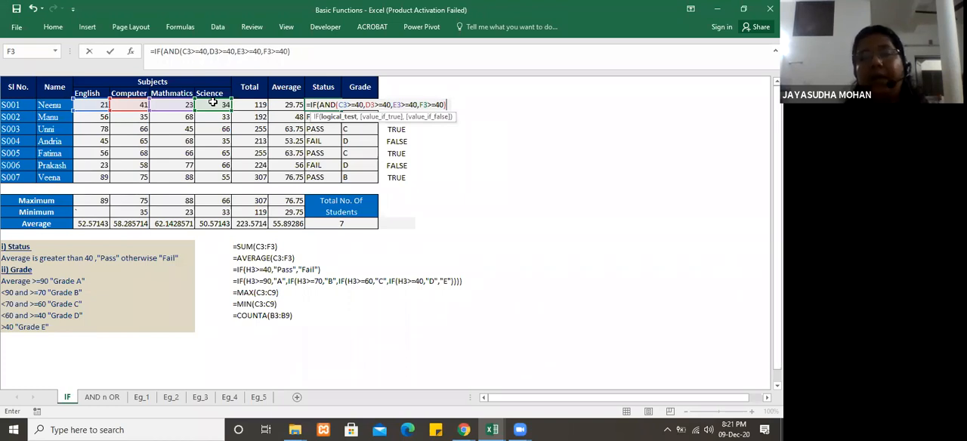
{"action": "type", "text": ","}
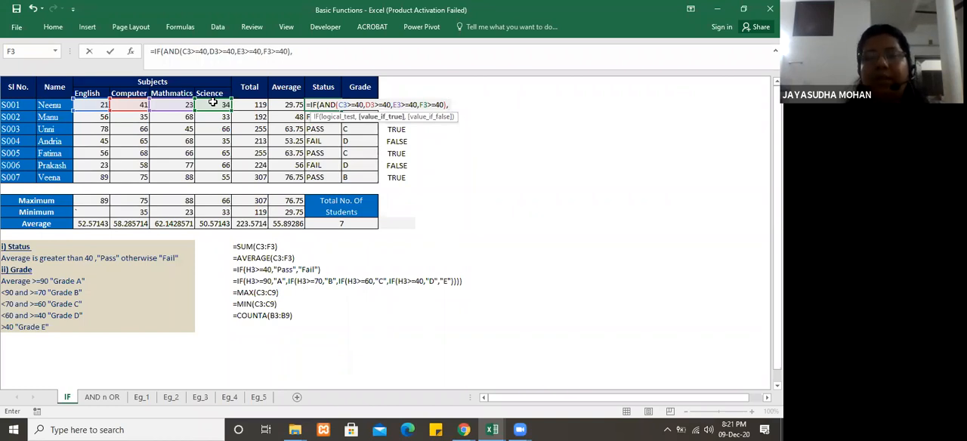
{"action": "type", "text": "\"PASS\",\"FAIL\""}
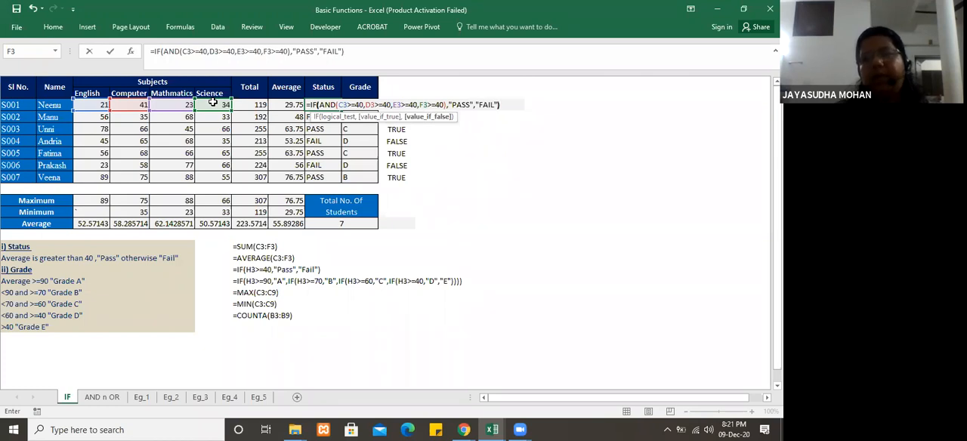
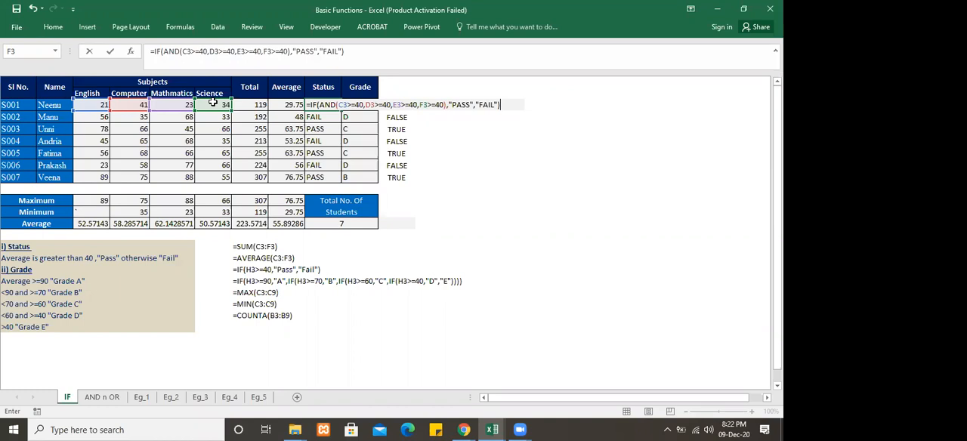
Step: Enter the IF/AND formula in I3, fill it down the Status column to I9 and check the copies in I4 and I5
{"action": "key", "text": "Return"}
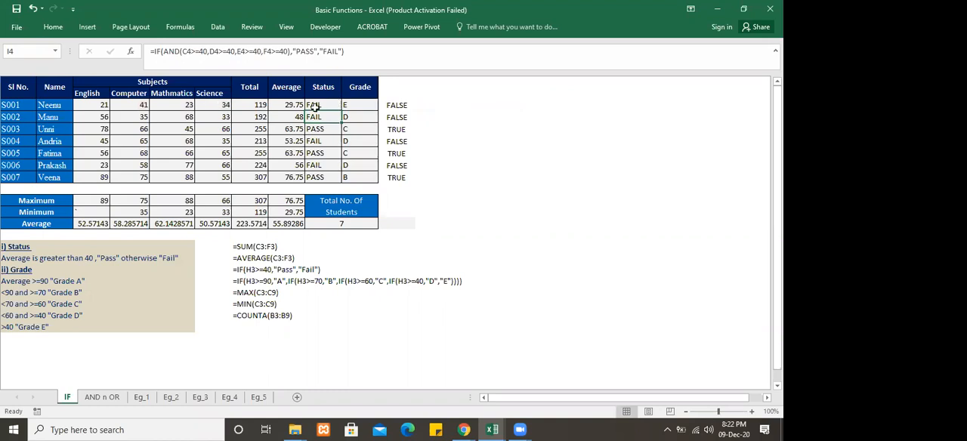
{"action": "left_click", "coordinate": [314, 107]}
{"action": "left_click_drag", "start_coordinate": [343, 109], "coordinate": [342, 181]}
{"action": "left_click", "coordinate": [320, 106]}
{"action": "left_click", "coordinate": [323, 120]}
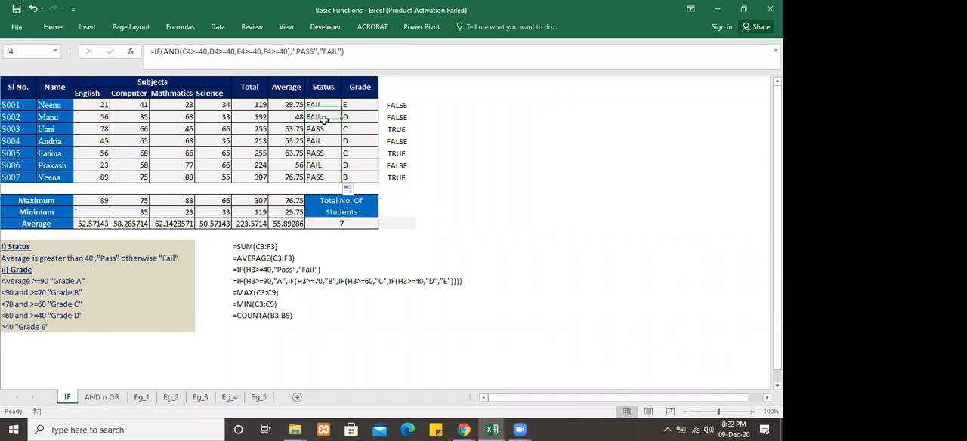
{"action": "left_click", "coordinate": [325, 129]}
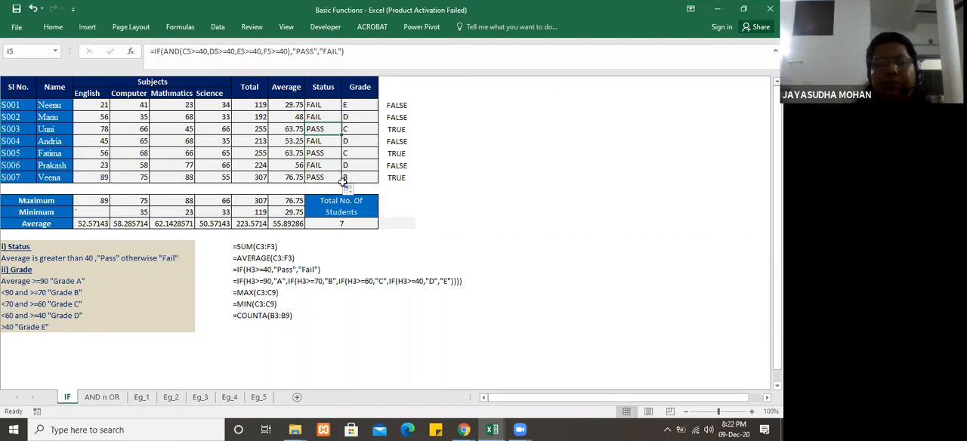
Step: Clear the grade cell J3 and start an IF formula there with the condition H3>=90 and the true value "A"
{"action": "left_click", "coordinate": [365, 107]}
{"action": "key", "text": "Delete"}
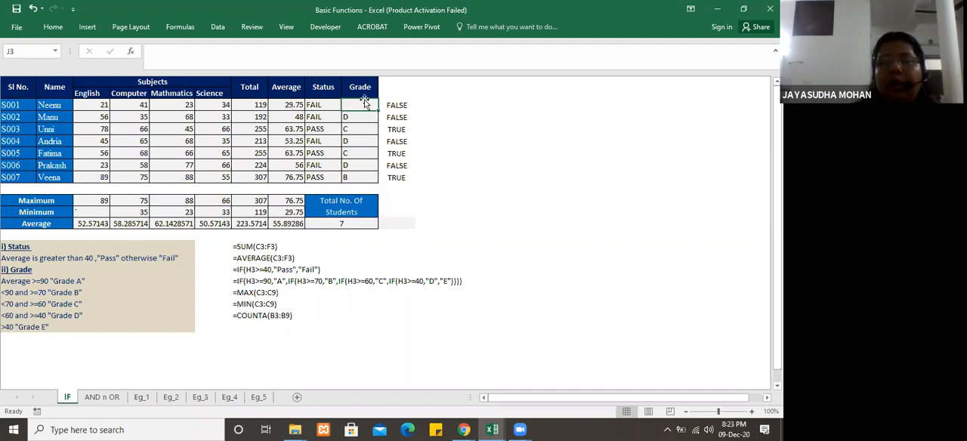
{"action": "type", "text": "=I"}
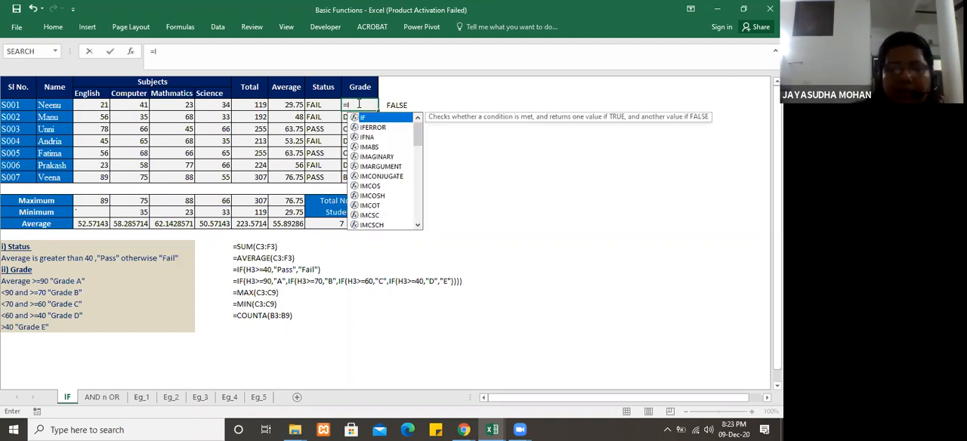
{"action": "type", "text": "F("}
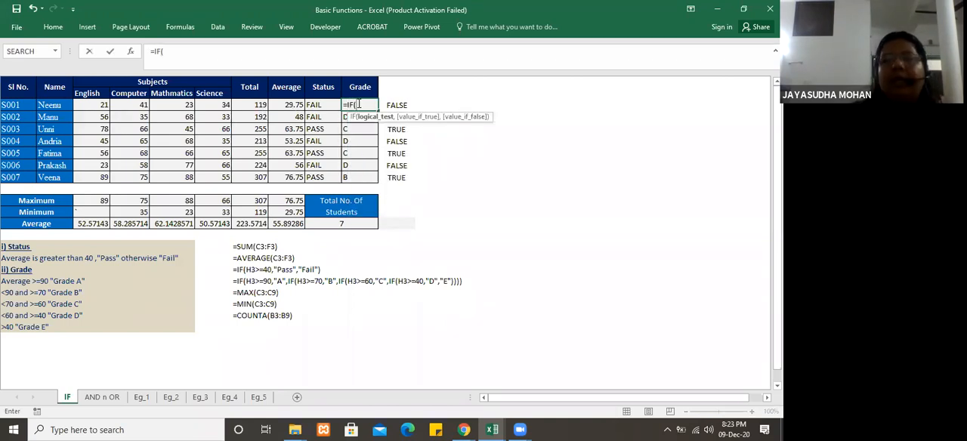
{"action": "left_click", "coordinate": [286, 104]}
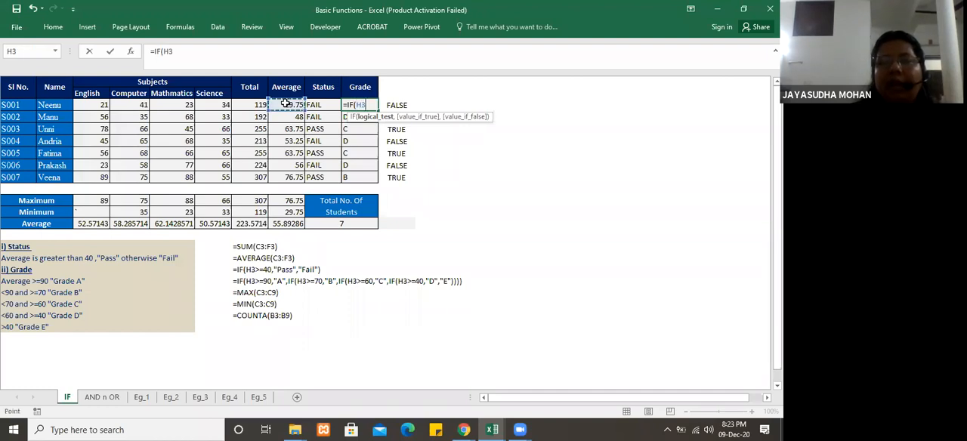
{"action": "type", "text": ">="}
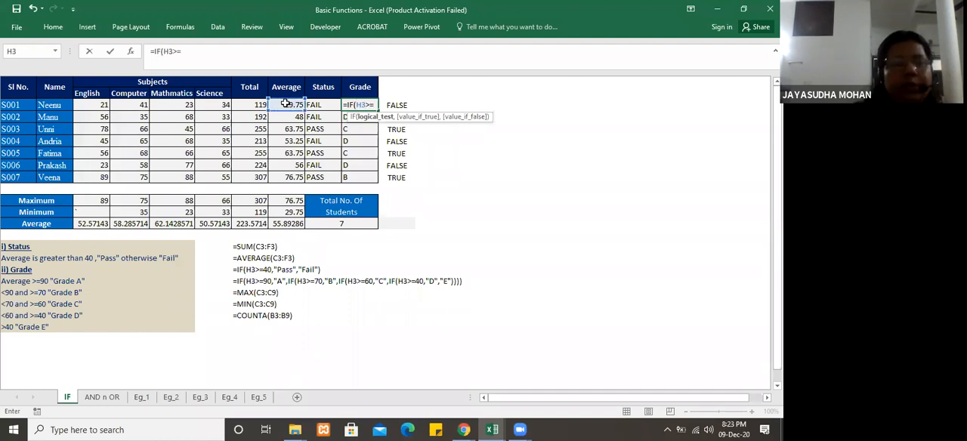
{"action": "type", "text": "90,\"A"}
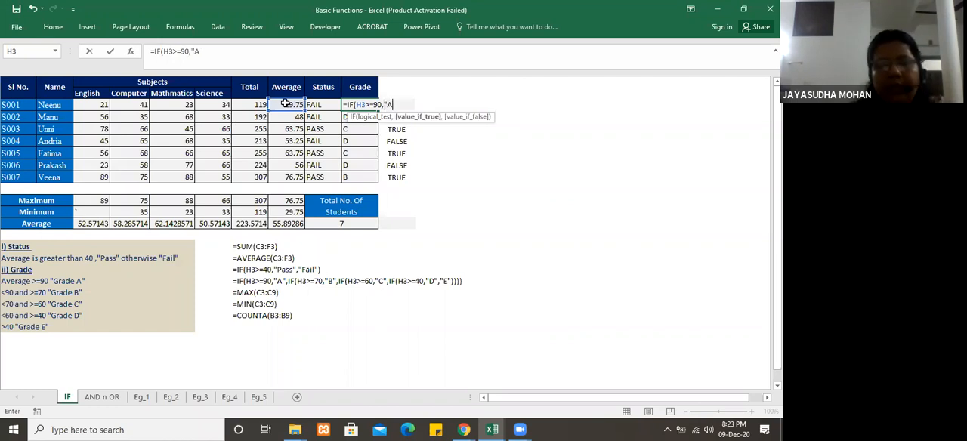
{"action": "type", "text": "\","}
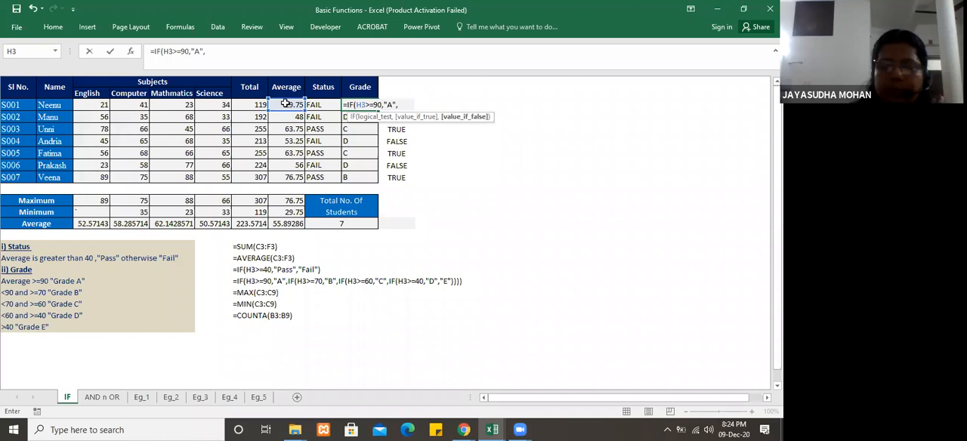
Step: Nest a second IF in the J3 formula with the condition H3>=70 and the true value "B"
{"action": "type", "text": "IF"}
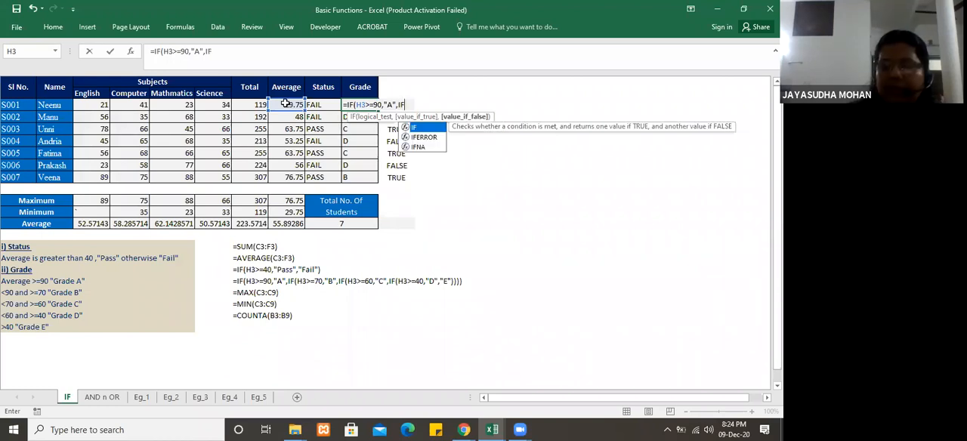
{"action": "type", "text": "("}
{"action": "left_click", "coordinate": [284, 106]}
{"action": "type", "text": ">=7"}
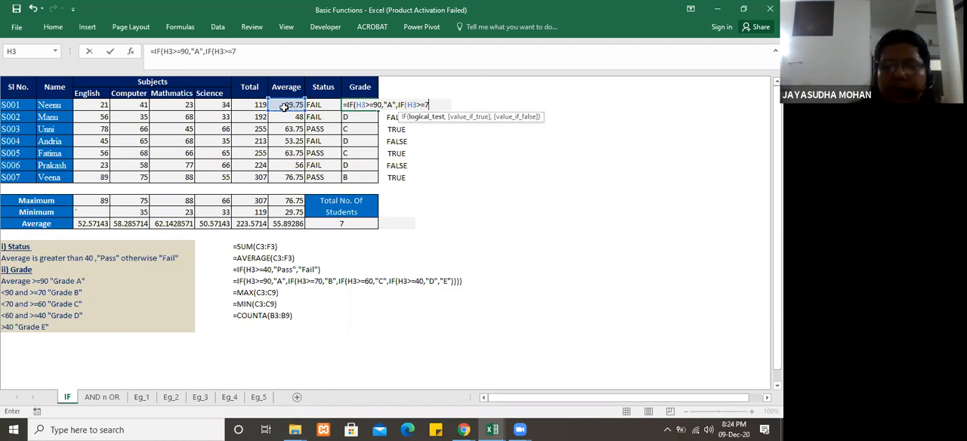
{"action": "type", "text": "0,"}
{"action": "type", "text": "B"}
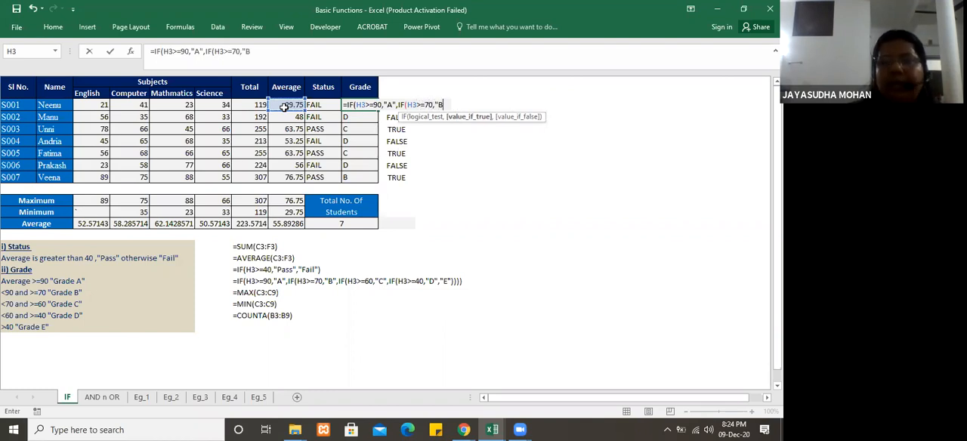
{"action": "type", "text": "\","}
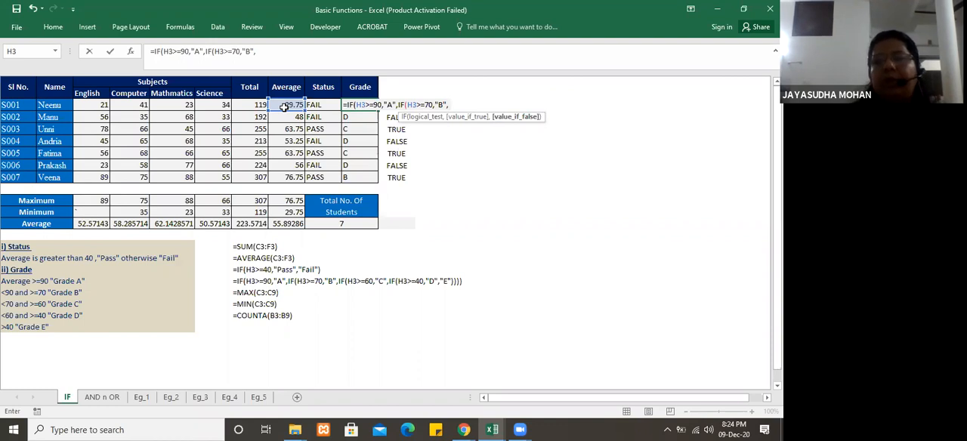
{"action": "type", "text": "IF"}
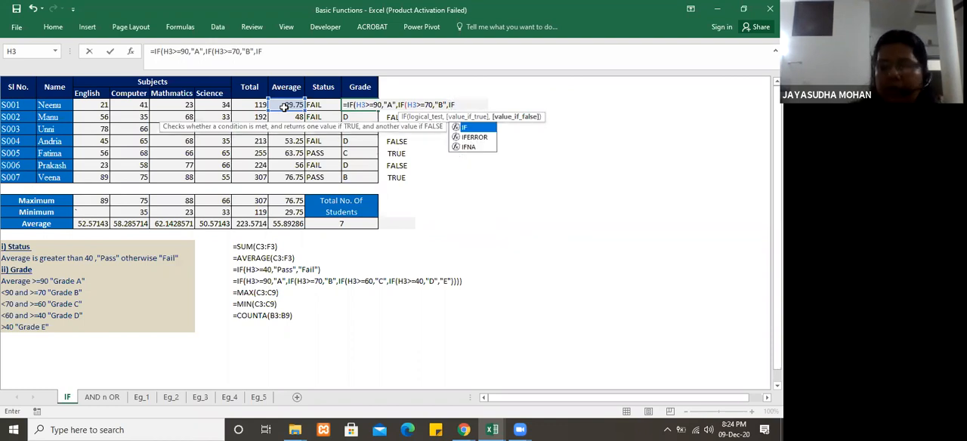
{"action": "type", "text": "("}
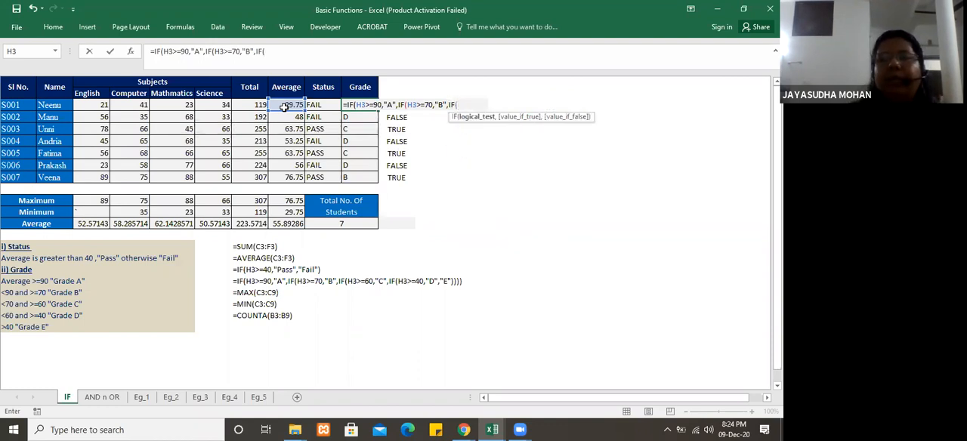
Step: Nest a third IF in the J3 formula with the condition H3>=60 and the true value "C"
{"action": "left_click", "coordinate": [289, 105]}
{"action": "type", "text": ">="}
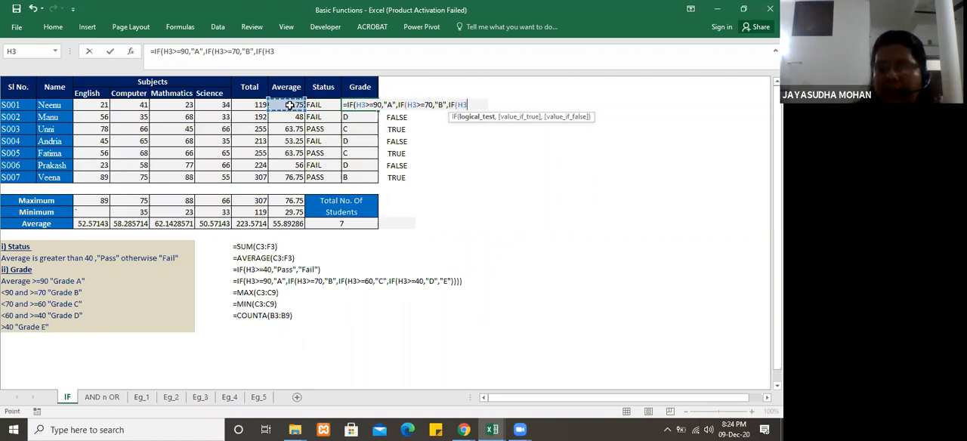
{"action": "type", "text": "60,\""}
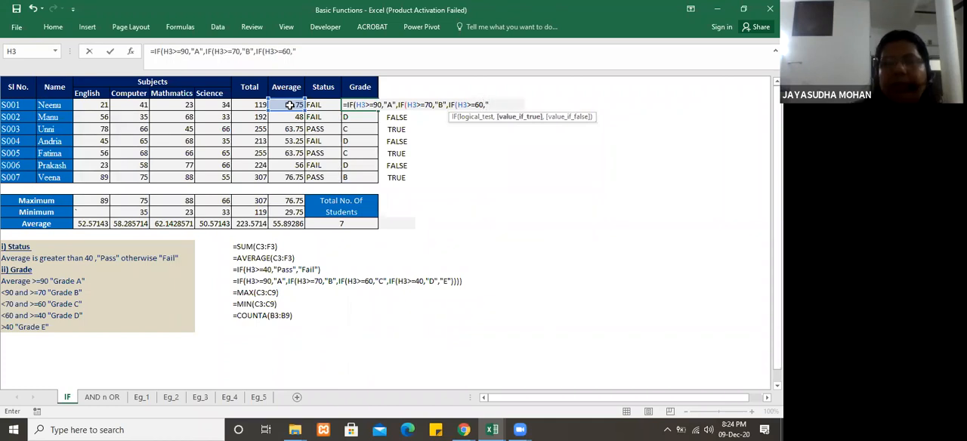
{"action": "type", "text": "C\""}
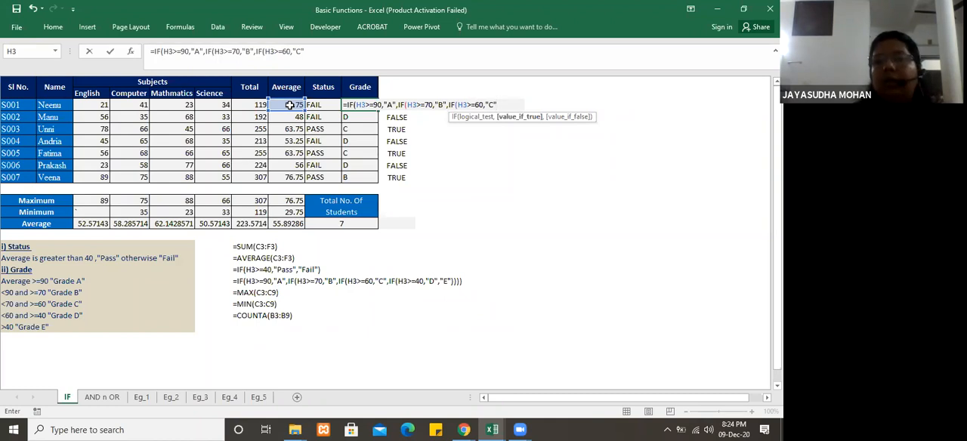
{"action": "type", "text": ","}
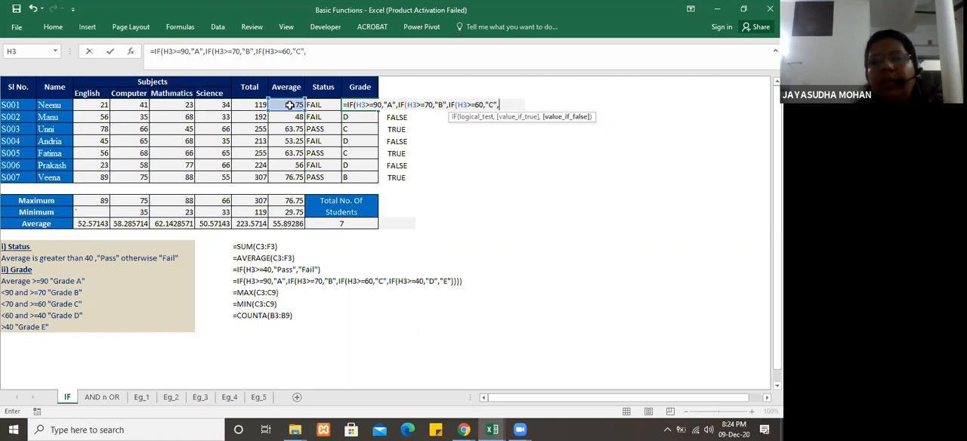
{"action": "type", "text": "IF"}
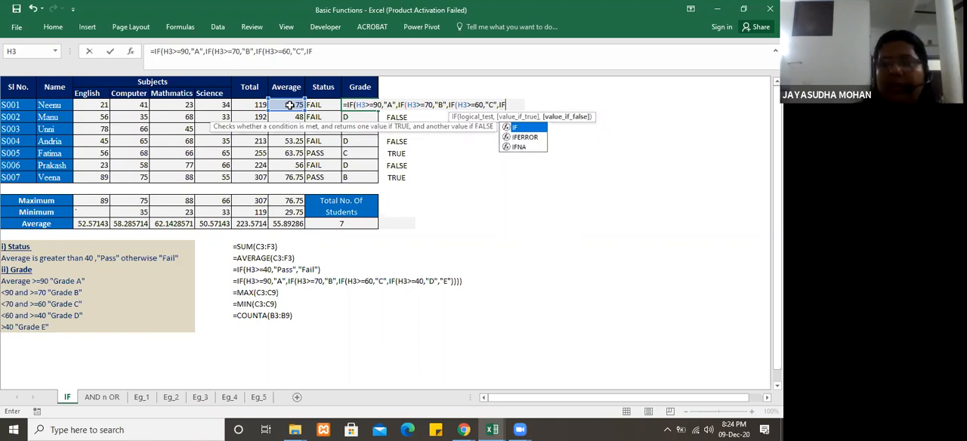
{"action": "type", "text": "("}
Step: Nest a fourth IF in the J3 formula with the condition H3>=40, true value "D" and false value "E"
{"action": "left_click", "coordinate": [287, 105]}
{"action": "type", "text": ">="}
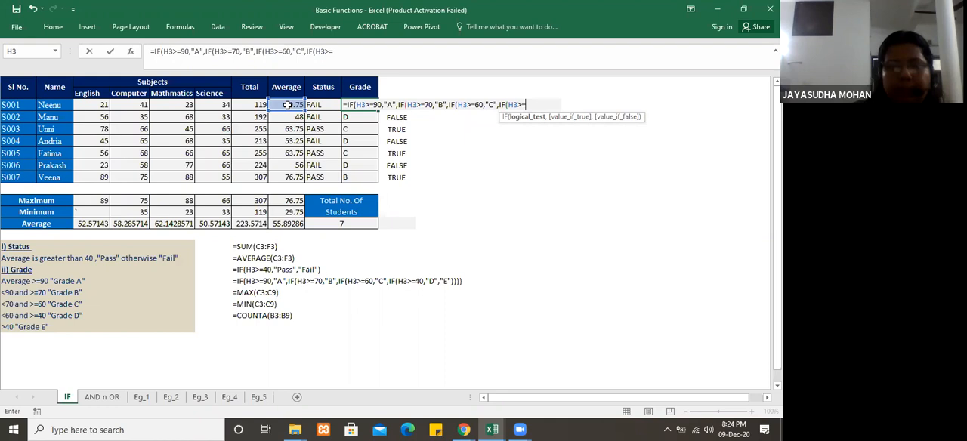
{"action": "type", "text": "40"}
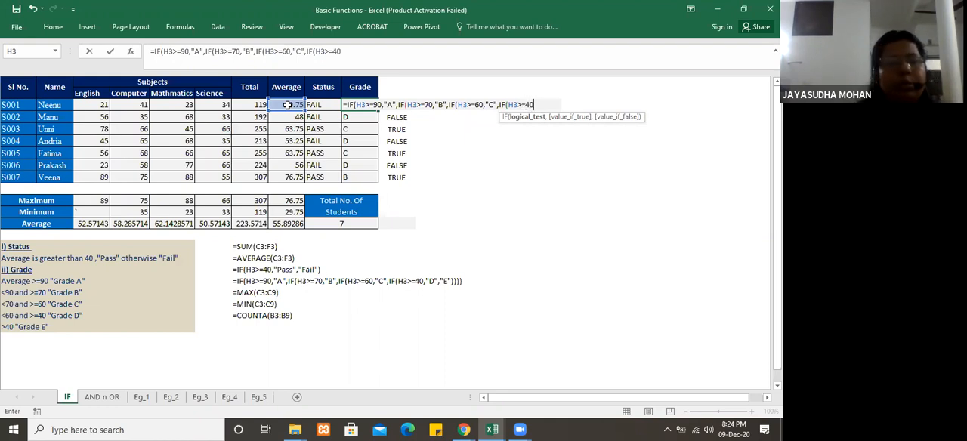
{"action": "type", "text": ",\"D"}
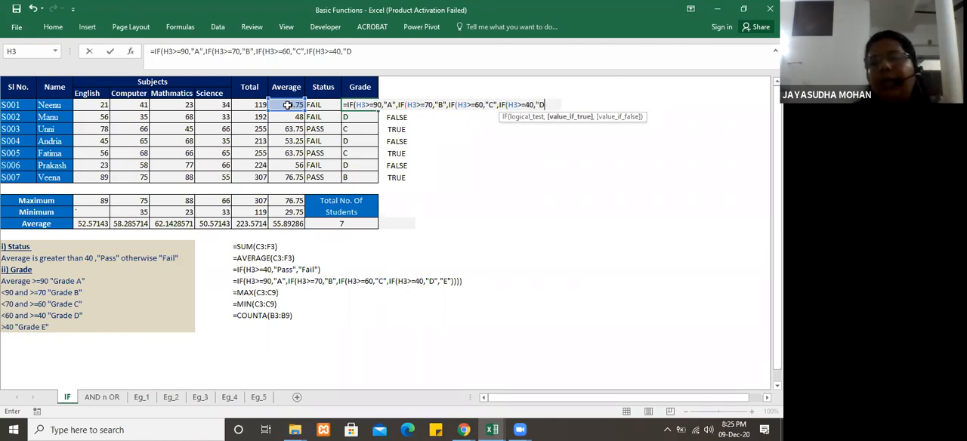
{"action": "type", "text": "\","}
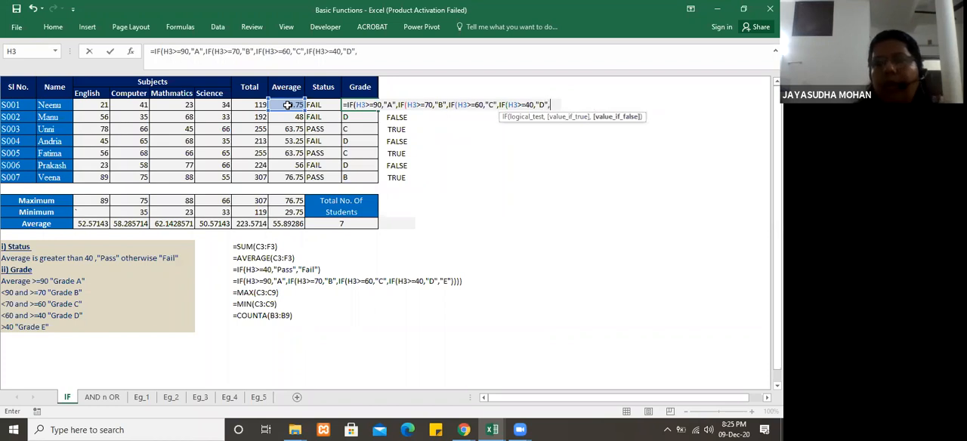
{"action": "type", "text": "\""}
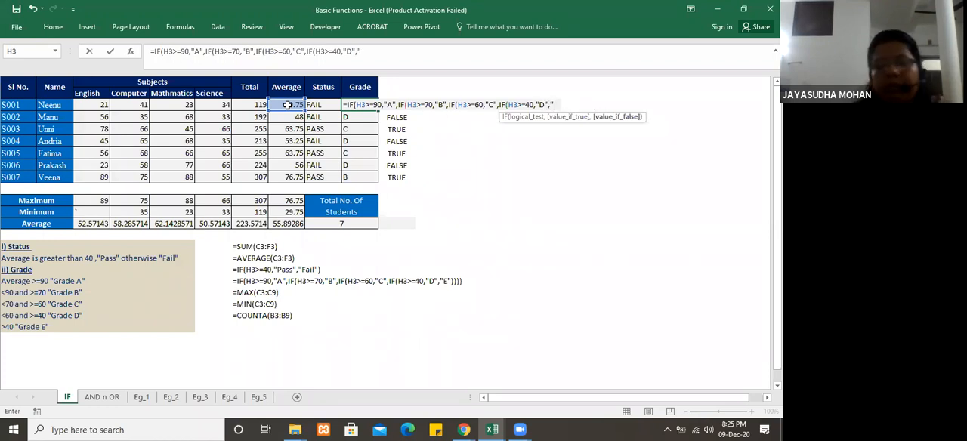
{"action": "type", "text": "E"}
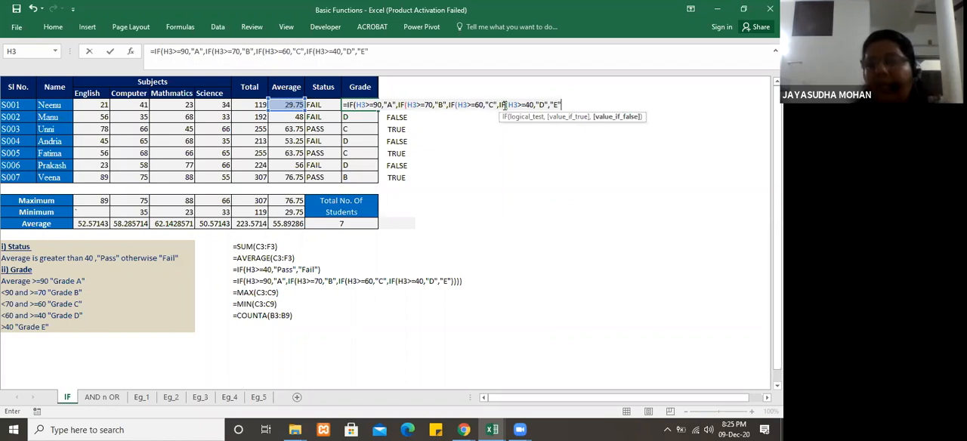
Step: Close all four nested IF functions with matching parentheses and enter the formula in J3
{"action": "type", "text": ")"}
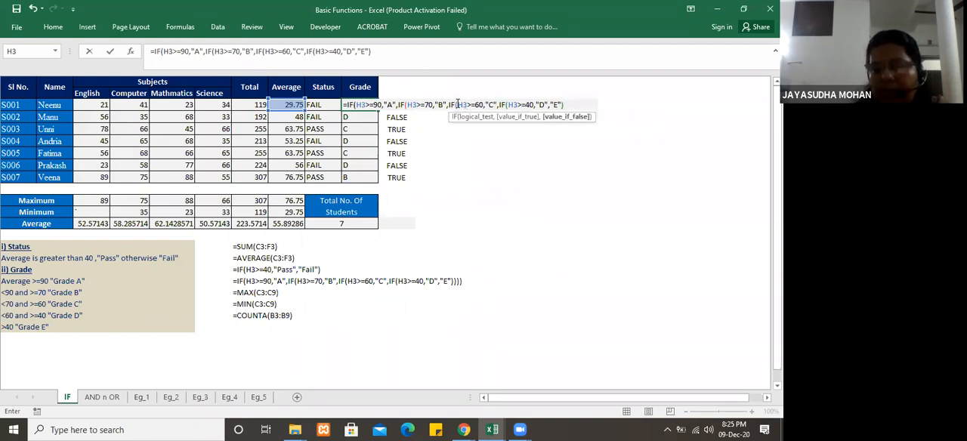
{"action": "left_click", "coordinate": [406, 104]}
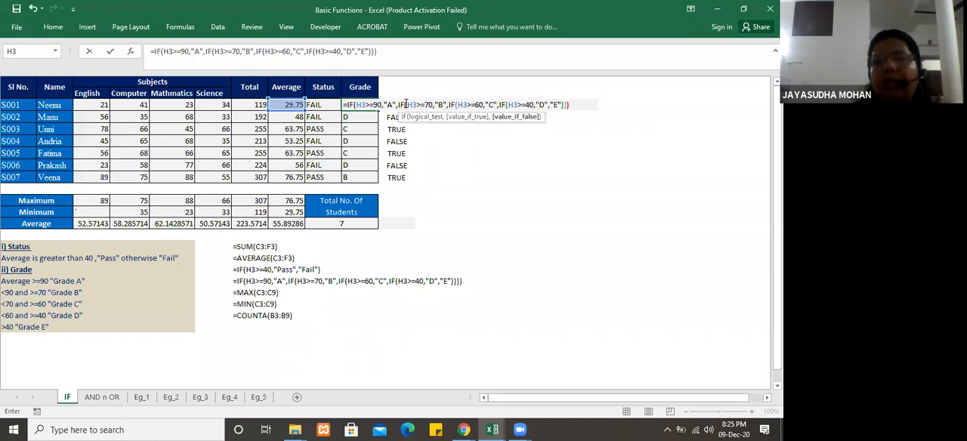
{"action": "left_click", "coordinate": [355, 105]}
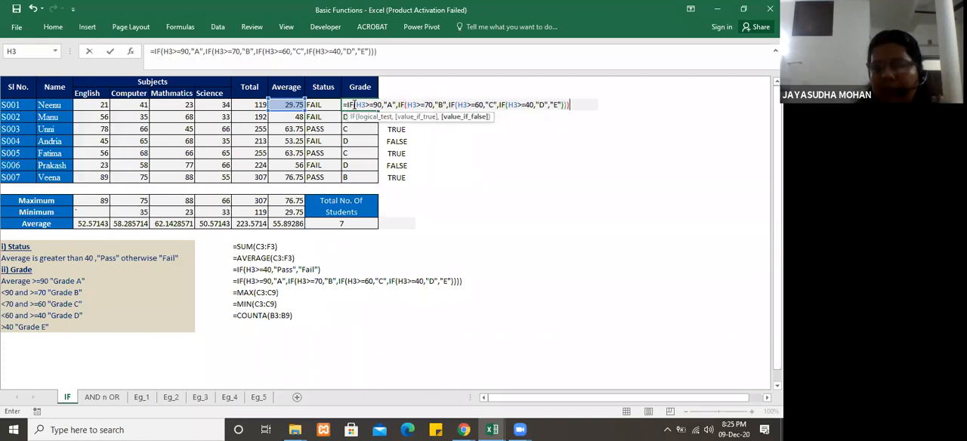
{"action": "key", "text": "End"}
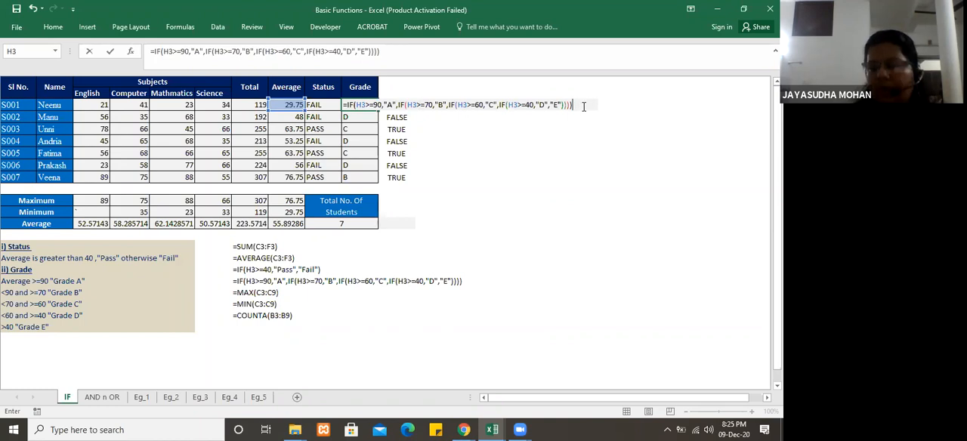
{"action": "key", "text": "Return"}
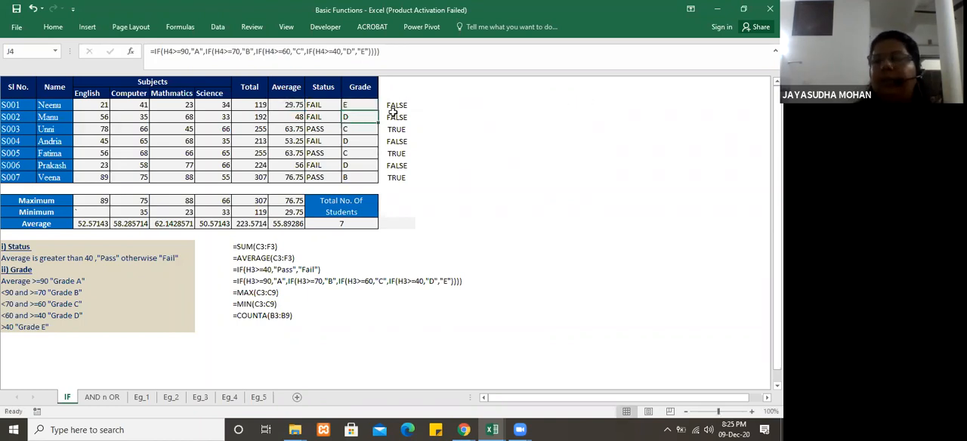
Step: Fill the nested IF grade formula from J3 down the Grade column to J9
{"action": "left_click", "coordinate": [358, 104]}
{"action": "left_click_drag", "start_coordinate": [376, 112], "coordinate": [379, 180]}
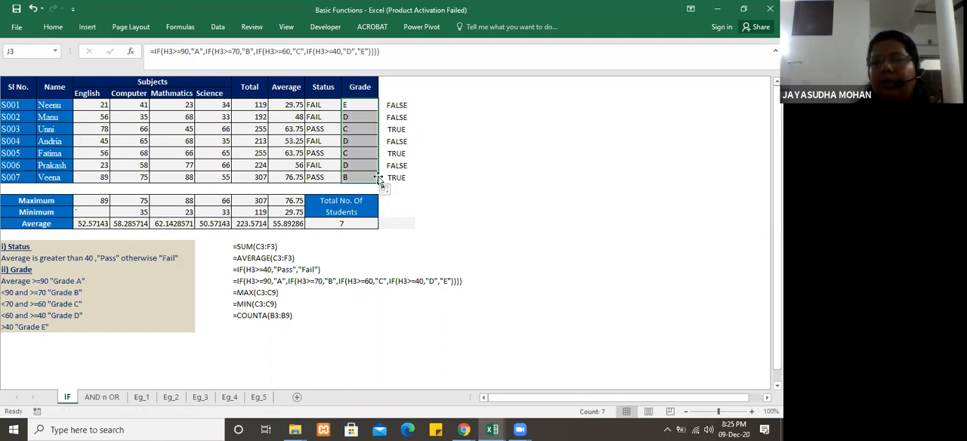
{"action": "left_click", "coordinate": [459, 206]}
Step: Clear the grade in J3 and restart its formula as an IF with condition H3>=90 and true value "A"
{"action": "left_click", "coordinate": [364, 107]}
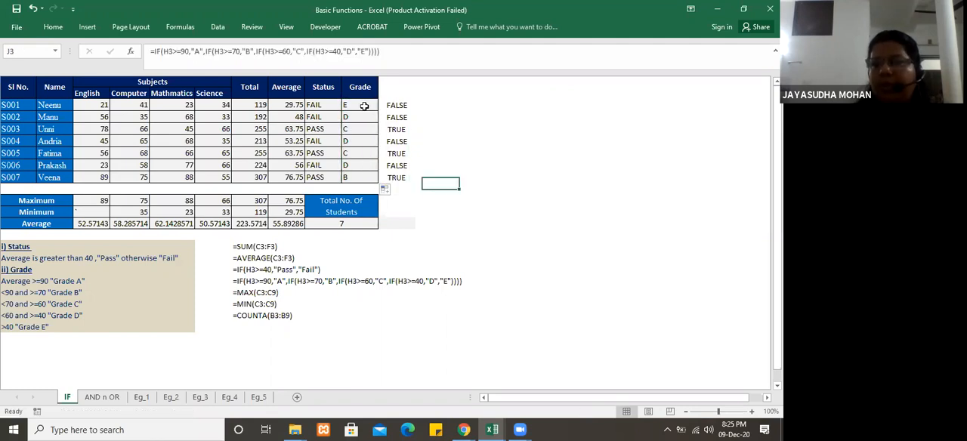
{"action": "key", "text": "Delete"}
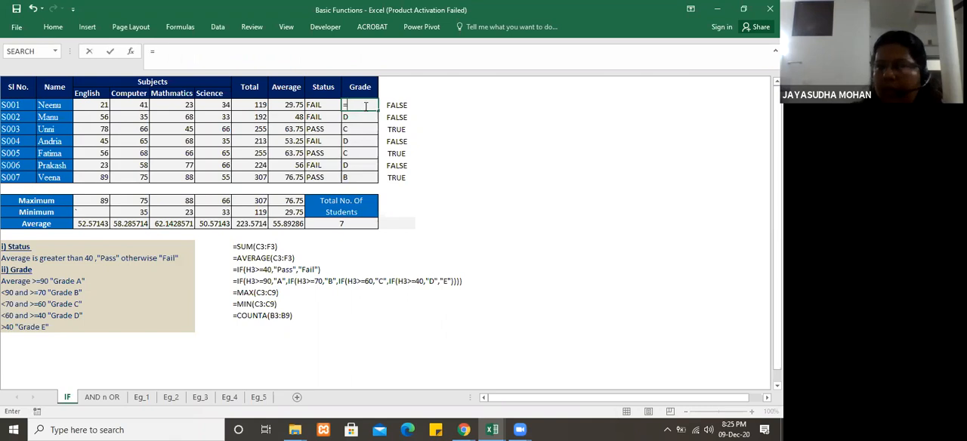
{"action": "type", "text": "=IF("}
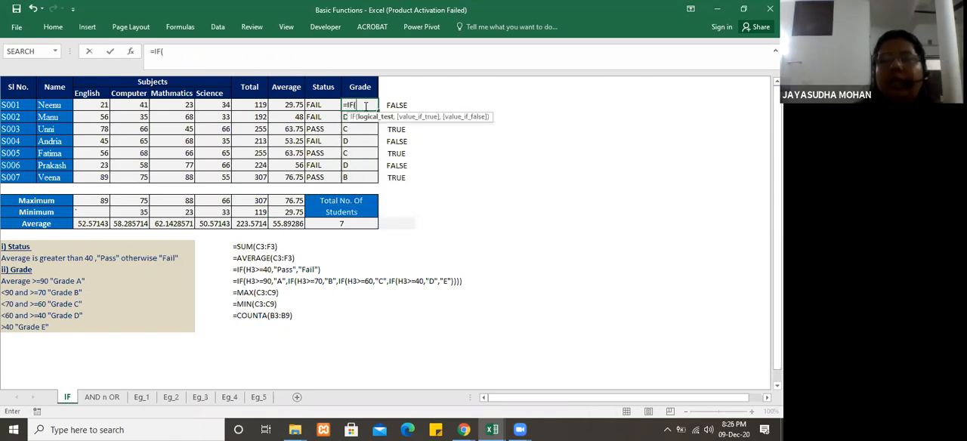
{"action": "left_click", "coordinate": [287, 105]}
{"action": "type", "text": ">=9"}
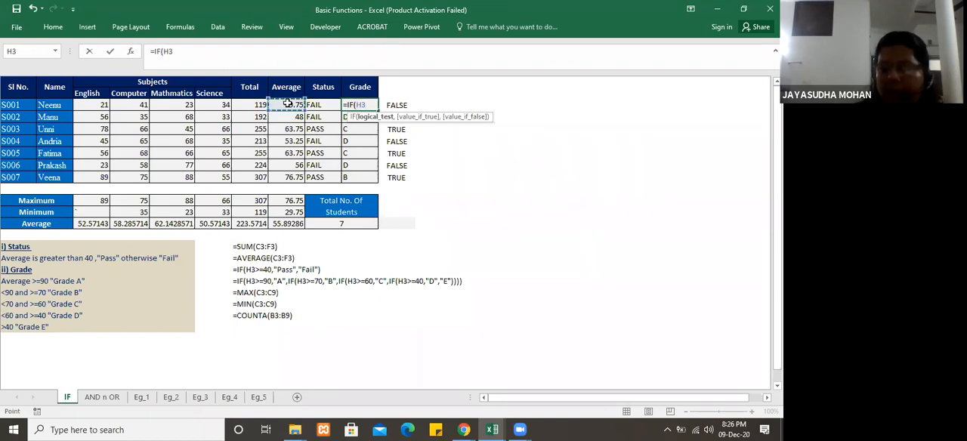
{"action": "type", "text": "0"}
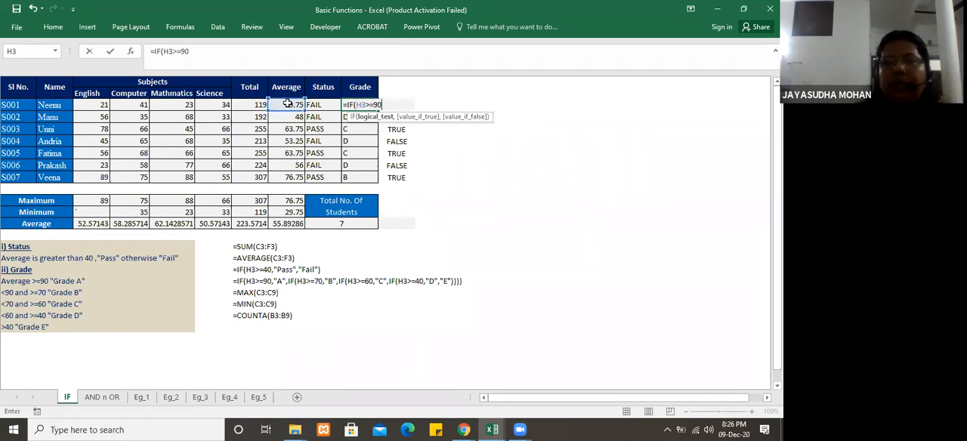
{"action": "type", "text": ",\"A"}
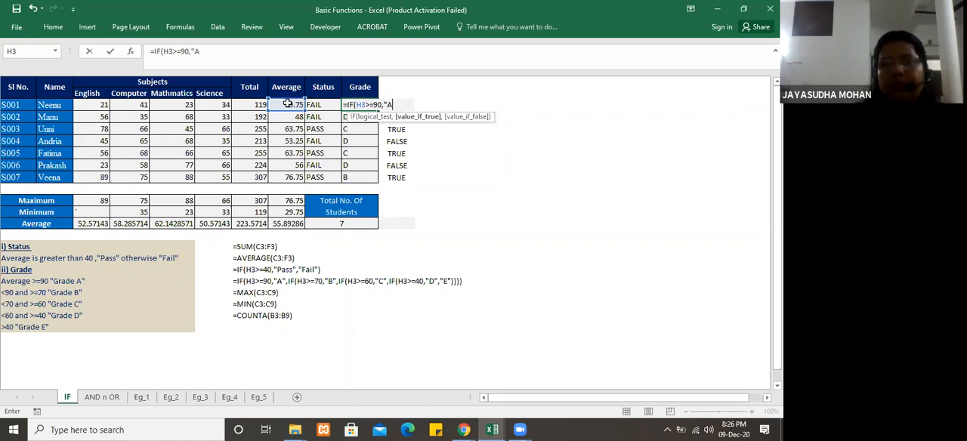
{"action": "type", "text": "\","}
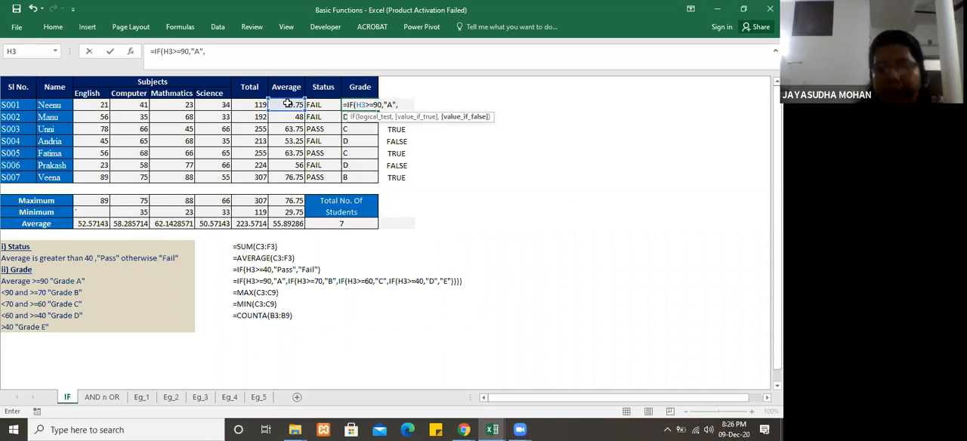
Step: Nest a second IF in the J3 formula with the condition H3>=70 and the true value "B"
{"action": "type", "text": "IF"}
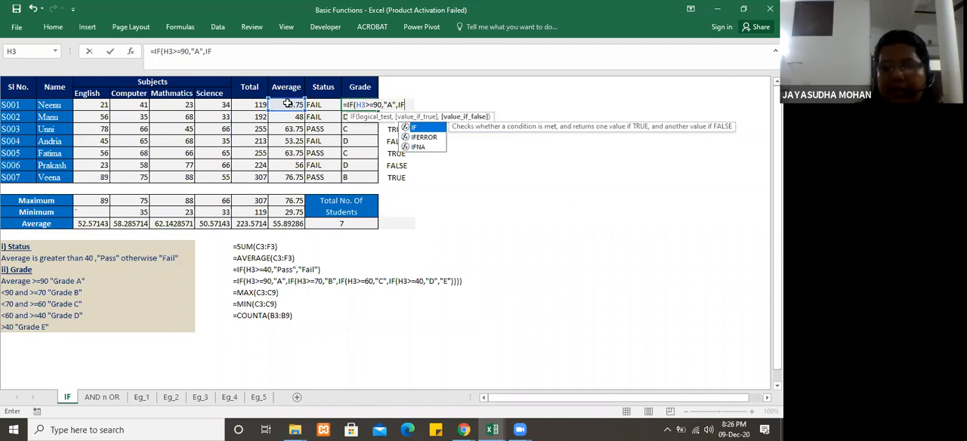
{"action": "type", "text": "("}
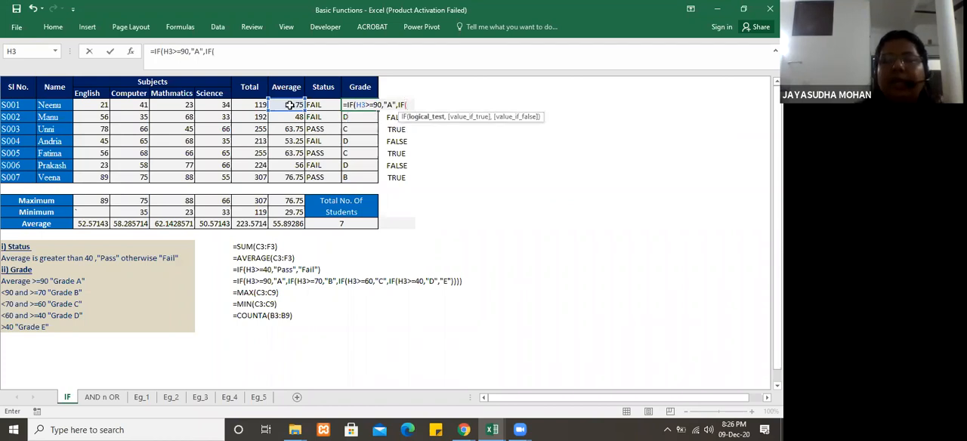
{"action": "left_click", "coordinate": [289, 105]}
{"action": "type", "text": ">="}
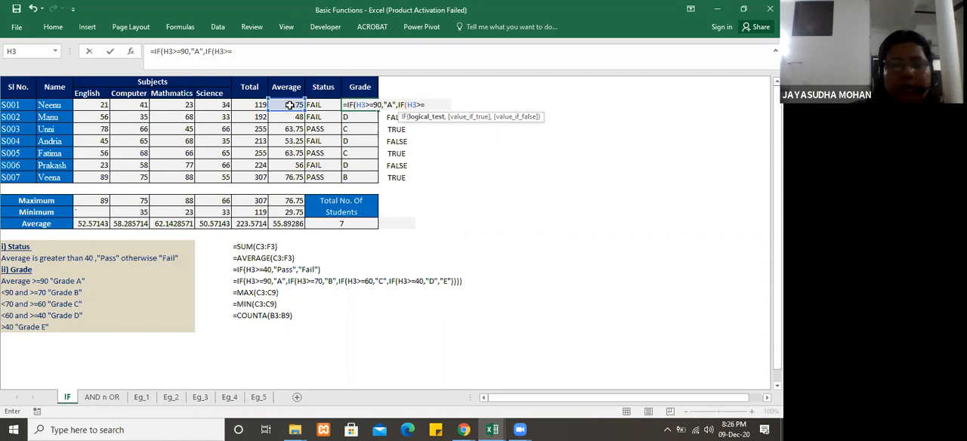
{"action": "type", "text": "70"}
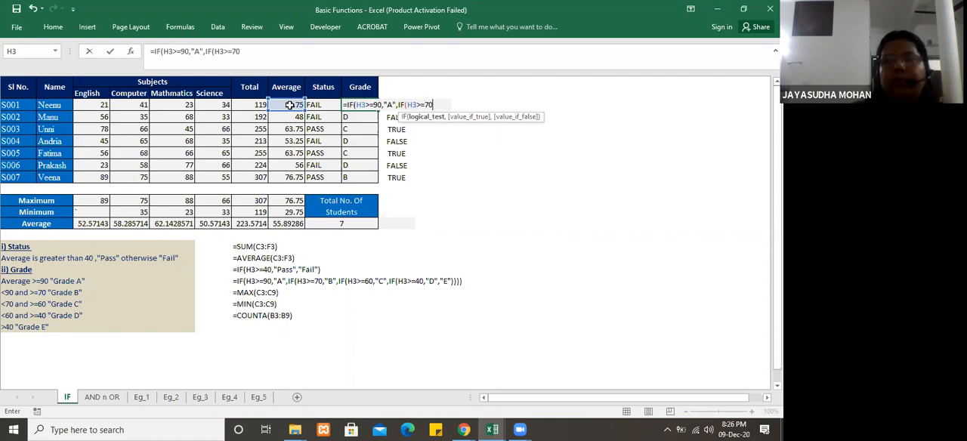
{"action": "type", "text": ",\"B"}
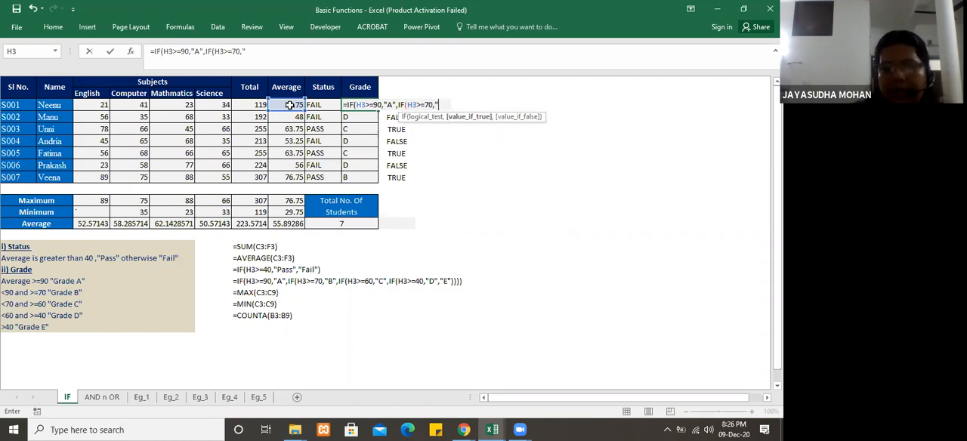
{"action": "type", "text": "\","}
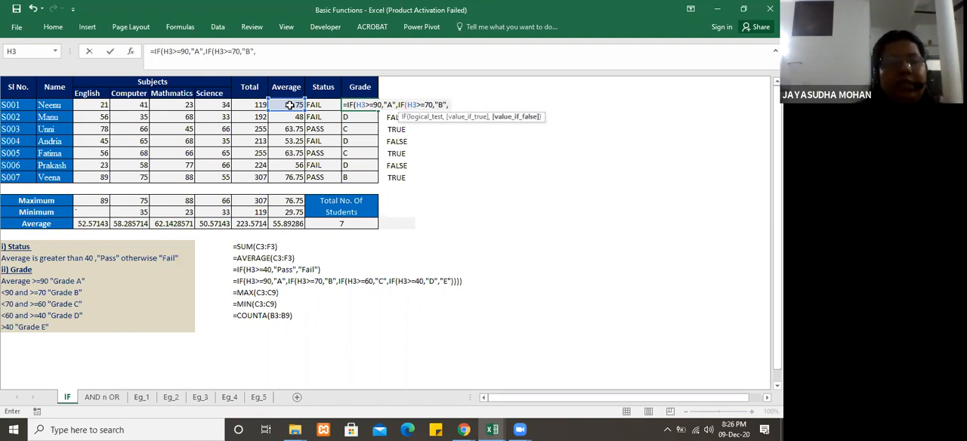
{"action": "type", "text": "IF"}
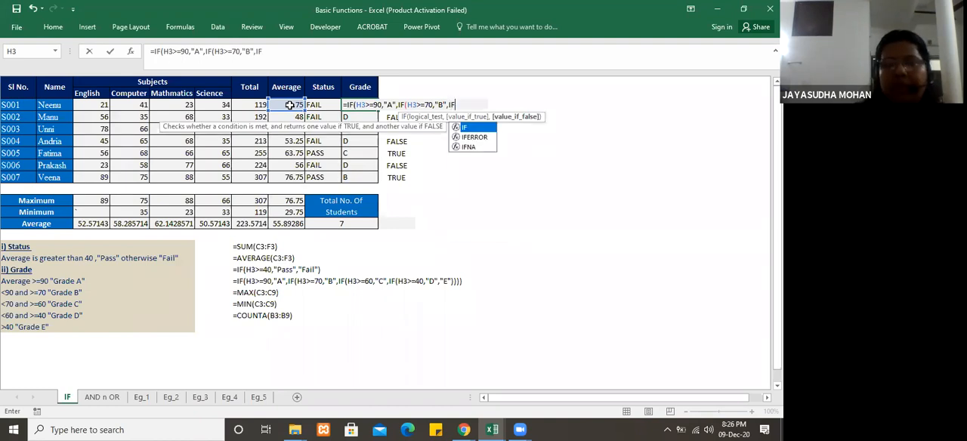
{"action": "type", "text": "("}
Step: Nest a third IF in the J3 formula with the condition H3>=60 and the true value "C"
{"action": "left_click", "coordinate": [289, 105]}
{"action": "type", "text": ">="}
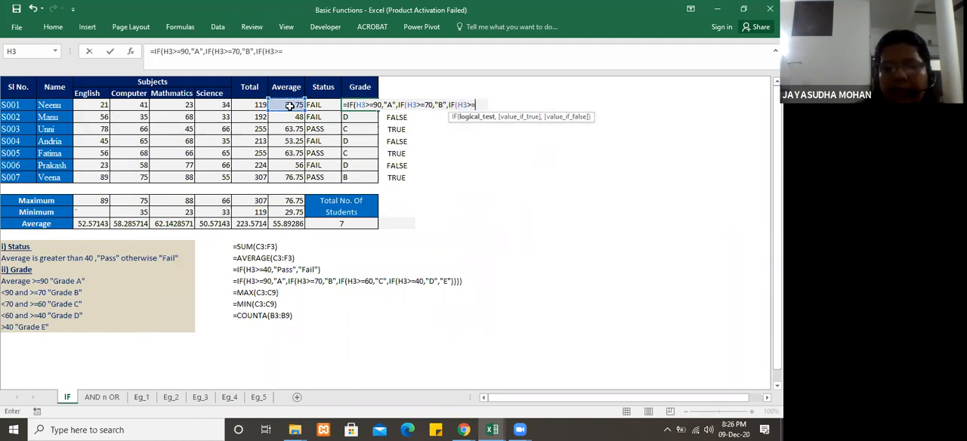
{"action": "type", "text": "60"}
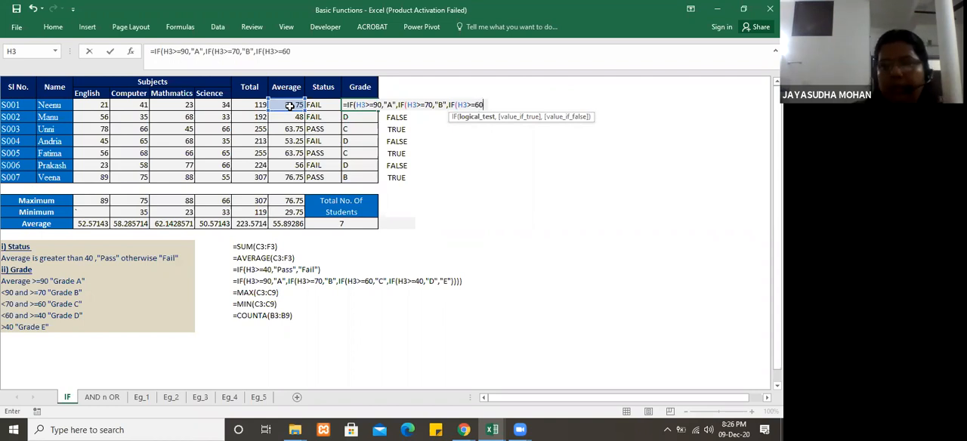
{"action": "type", "text": ",\""}
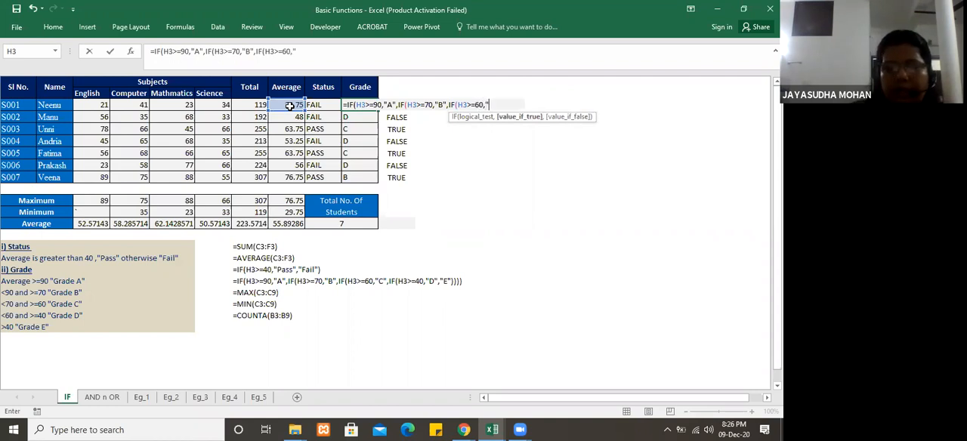
{"action": "type", "text": "C\","}
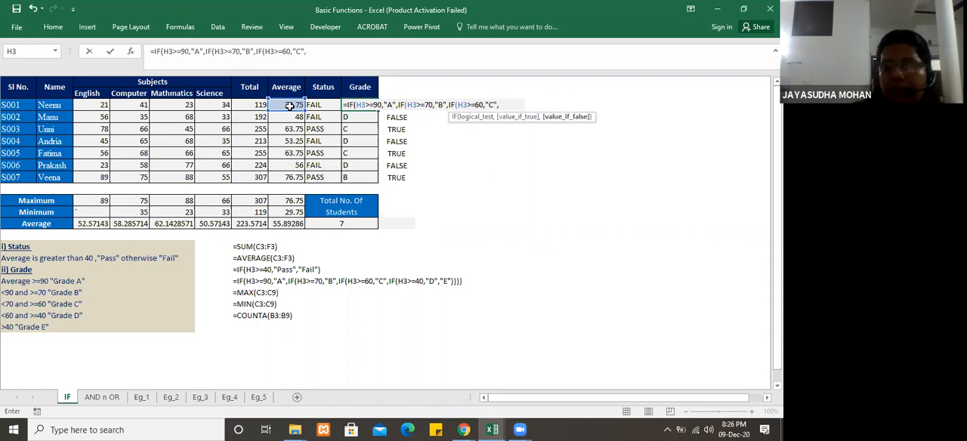
{"action": "type", "text": "IF("}
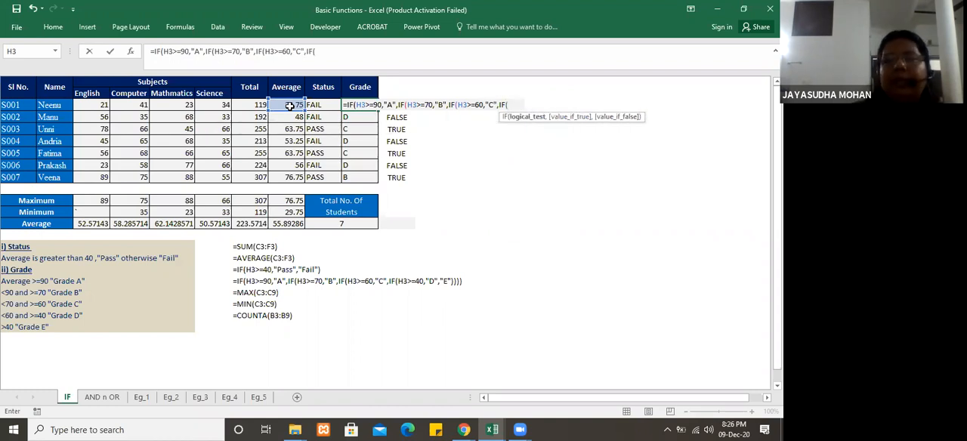
Step: Nest a fourth IF in the J3 formula with the condition H3>=40, true value "D" and false value "E"
{"action": "left_click", "coordinate": [289, 106]}
{"action": "type", "text": ">="}
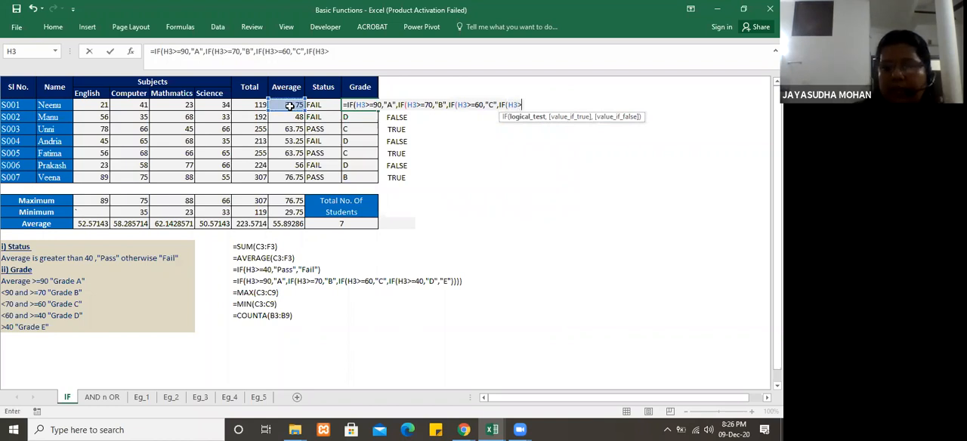
{"action": "type", "text": "40,\"D\","}
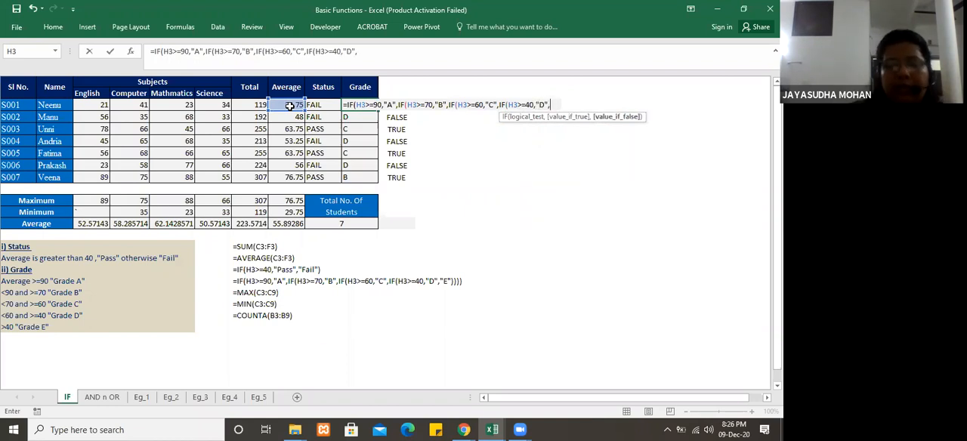
{"action": "type", "text": "E"}
{"action": "key", "text": "BackSpace"}
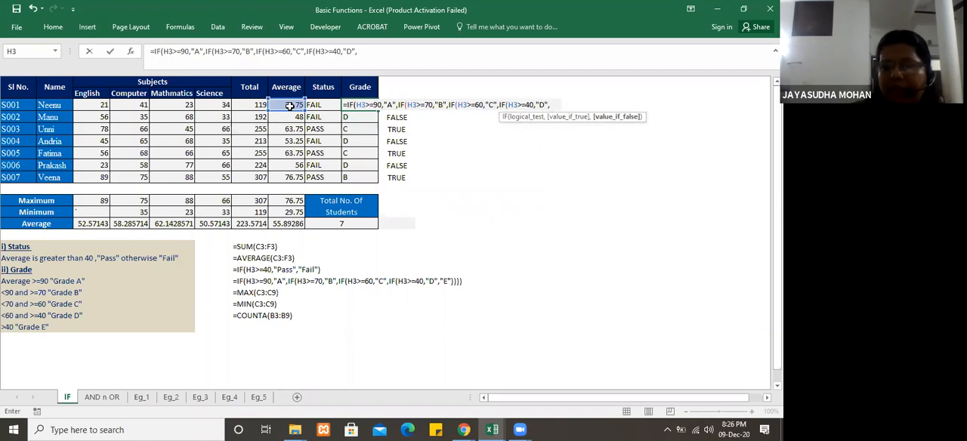
{"action": "type", "text": "\"E\""}
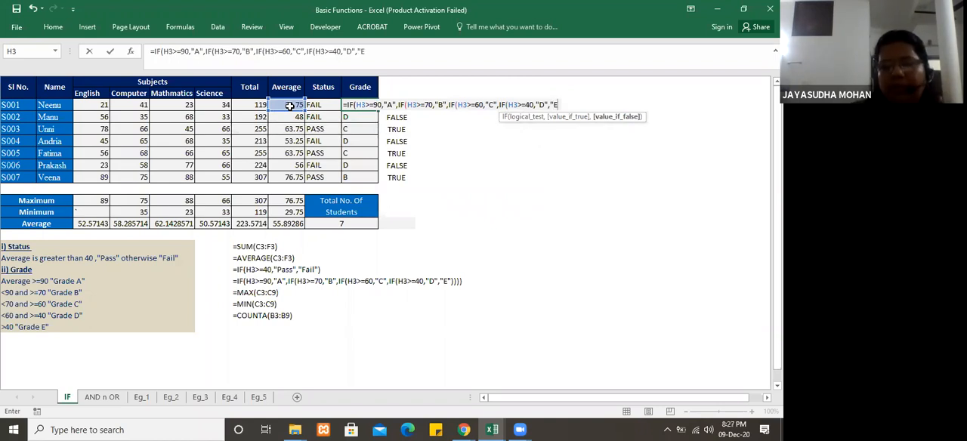
{"action": "type", "text": "))"}
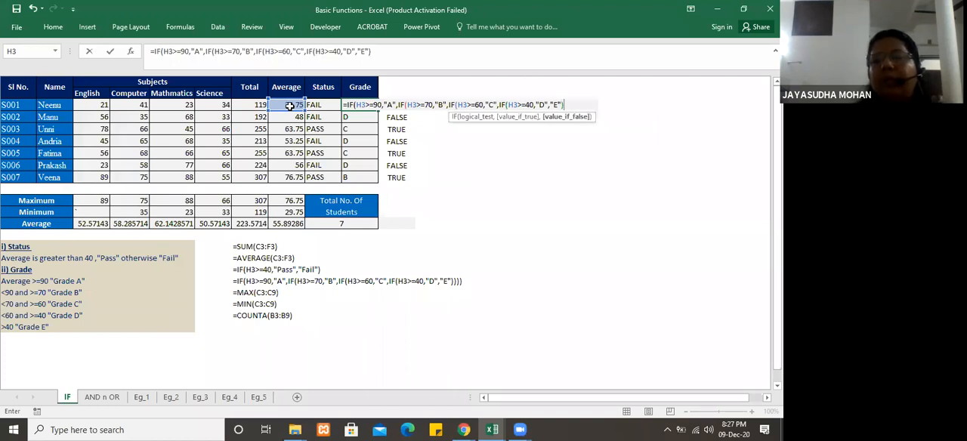
{"action": "type", "text": ")"}
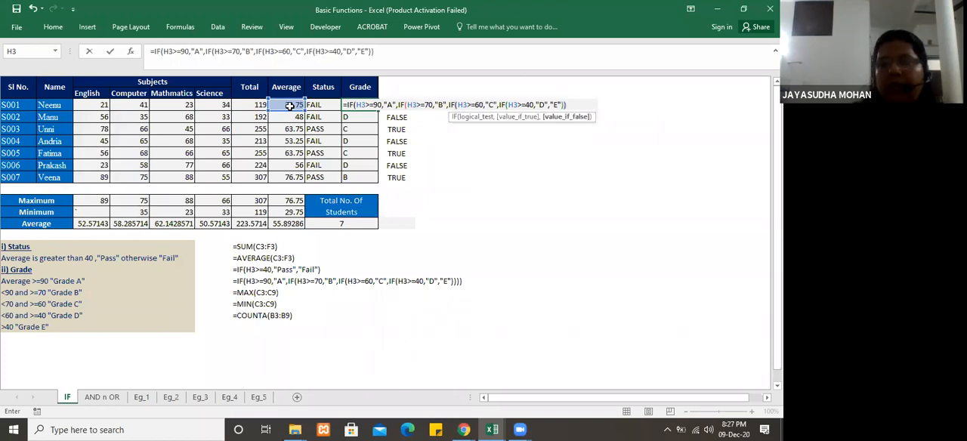
{"action": "type", "text": ")"}
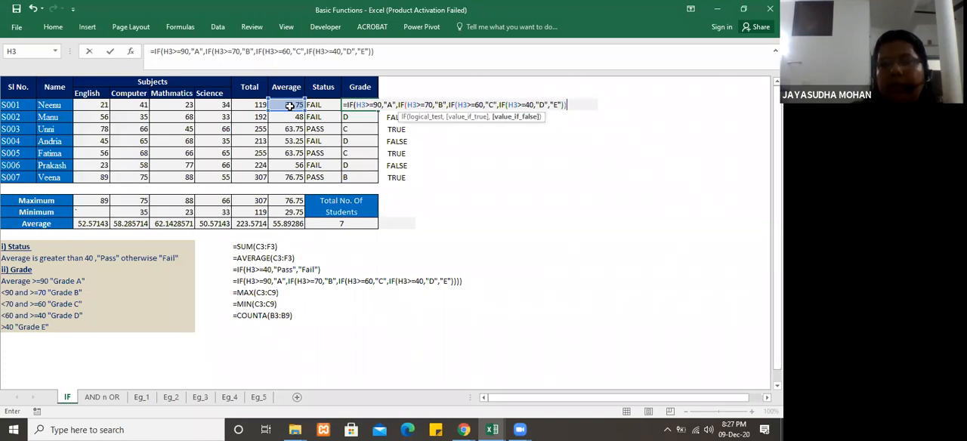
{"action": "type", "text": ")"}
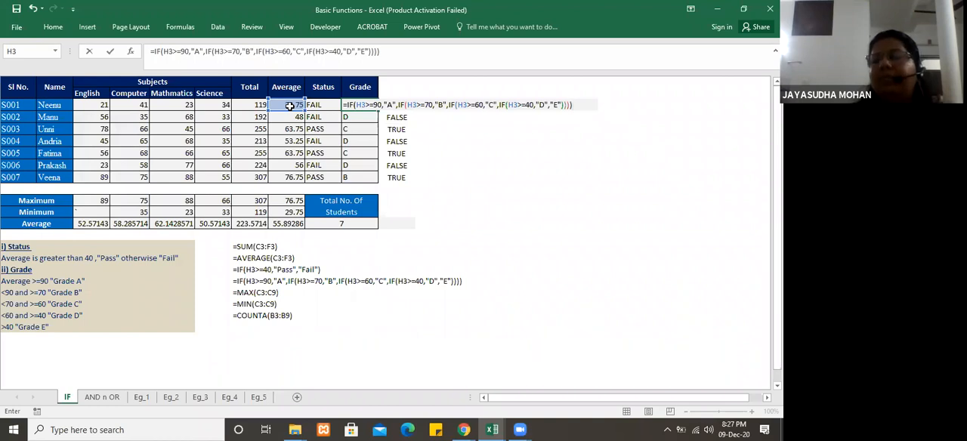
Step: Close all four nested IF functions in J3 with matching parentheses and enter the formula
{"action": "key", "text": "Return"}
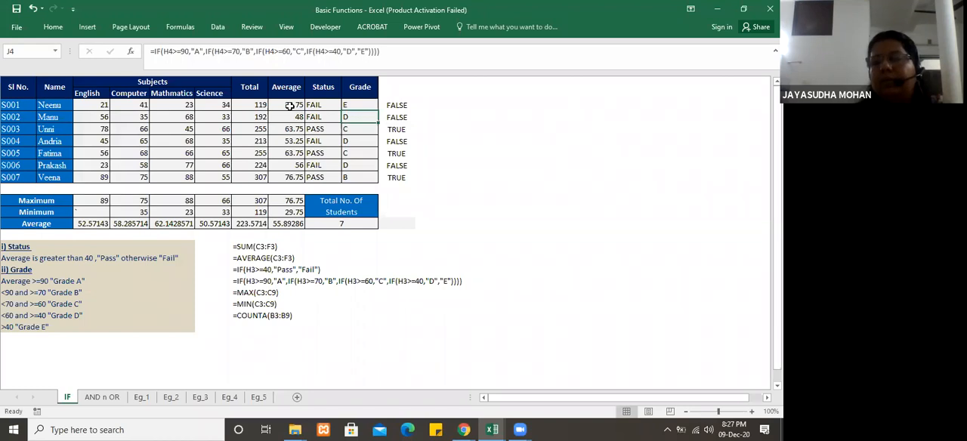
Step: Examine the nested IF conditions of the grade formula in J3 and compare them with the formula in J4
{"action": "left_click", "coordinate": [364, 105]}
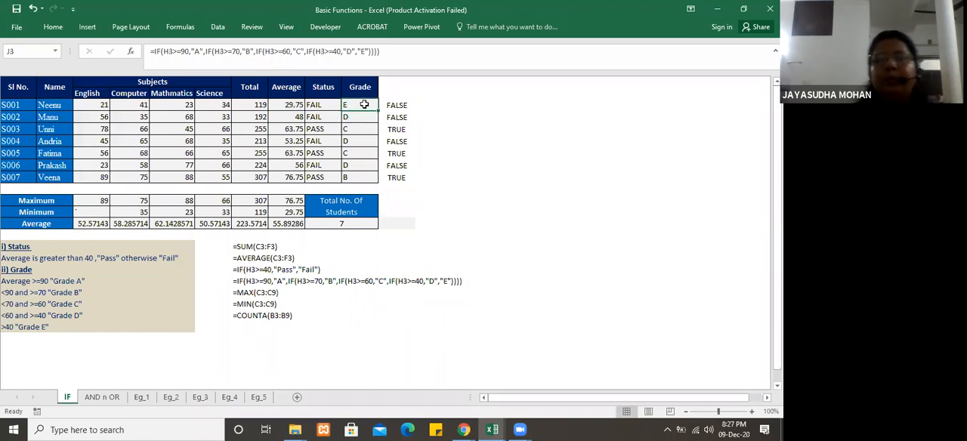
{"action": "left_click", "coordinate": [359, 115]}
{"action": "left_click", "coordinate": [359, 107]}
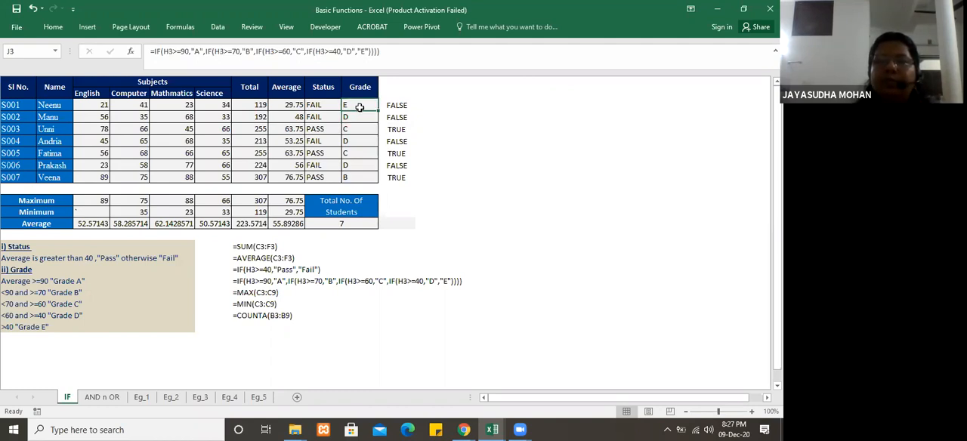
{"action": "left_click", "coordinate": [167, 52]}
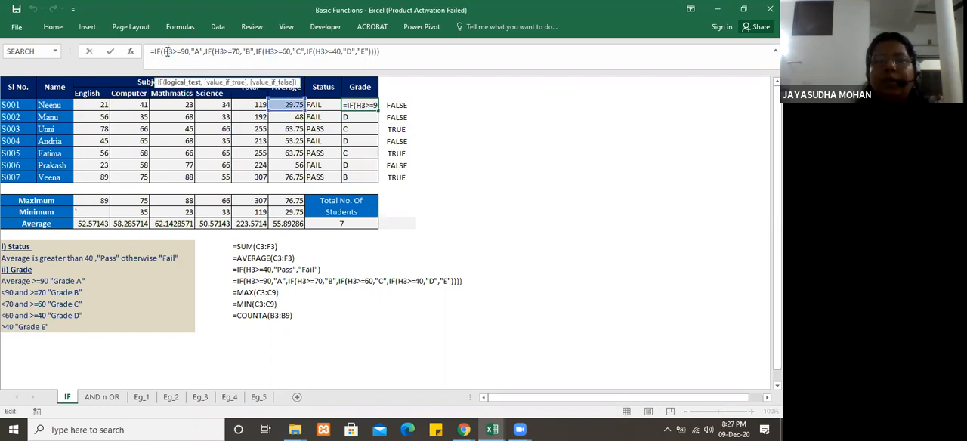
{"action": "left_click", "coordinate": [213, 52]}
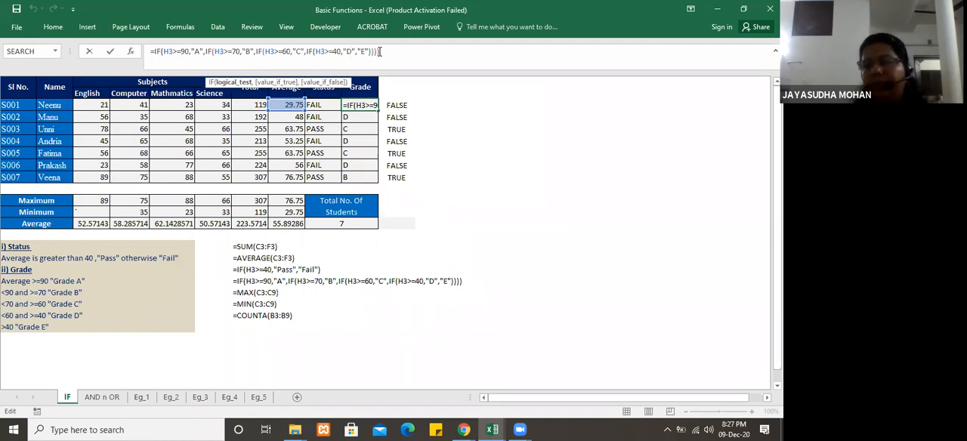
{"action": "left_click", "coordinate": [398, 52]}
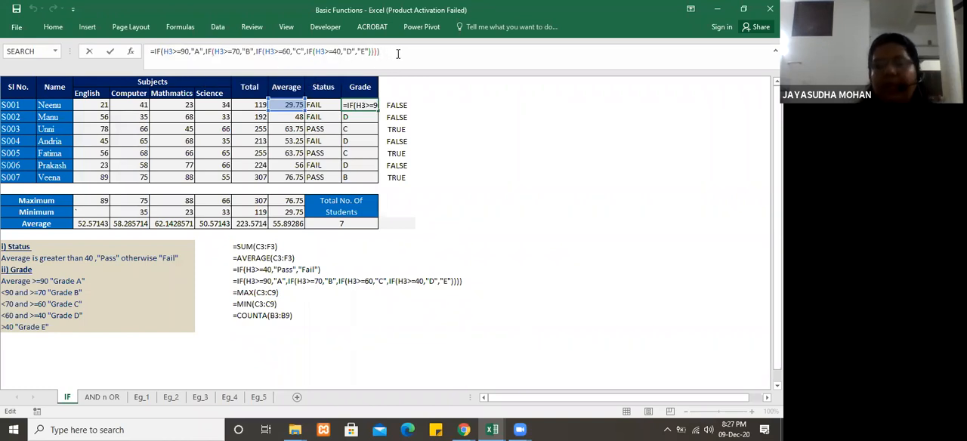
{"action": "key", "text": "Return"}
{"action": "left_click", "coordinate": [356, 103]}
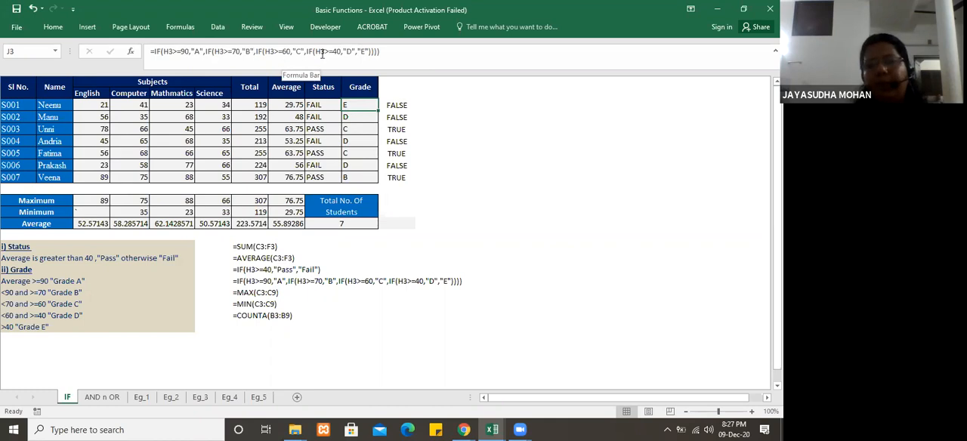
{"action": "left_click", "coordinate": [363, 115]}
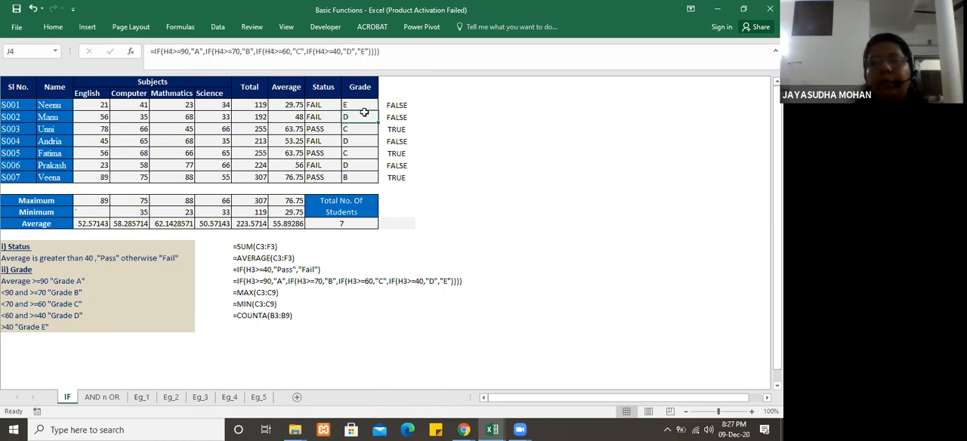
Step: Examine the nested IF grade formula in J3 against its written version below the table and the students' averages
{"action": "left_click", "coordinate": [366, 106]}
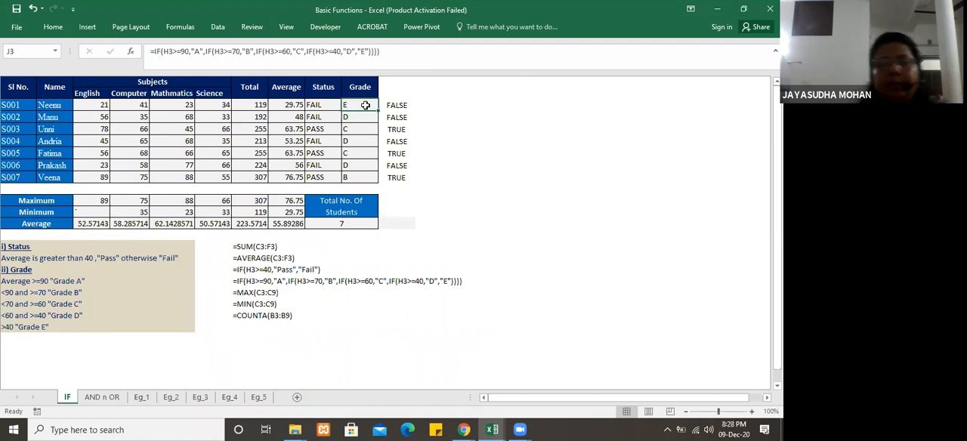
{"action": "left_click", "coordinate": [243, 282]}
{"action": "left_click", "coordinate": [380, 314]}
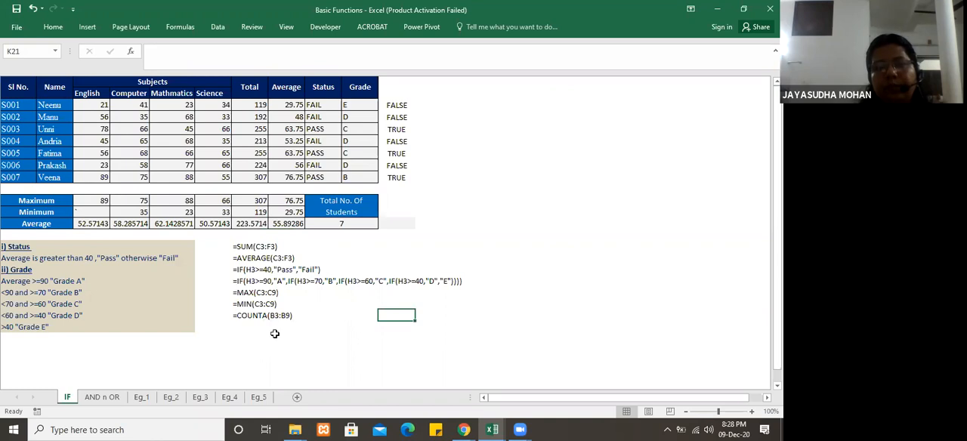
{"action": "left_click", "coordinate": [303, 280]}
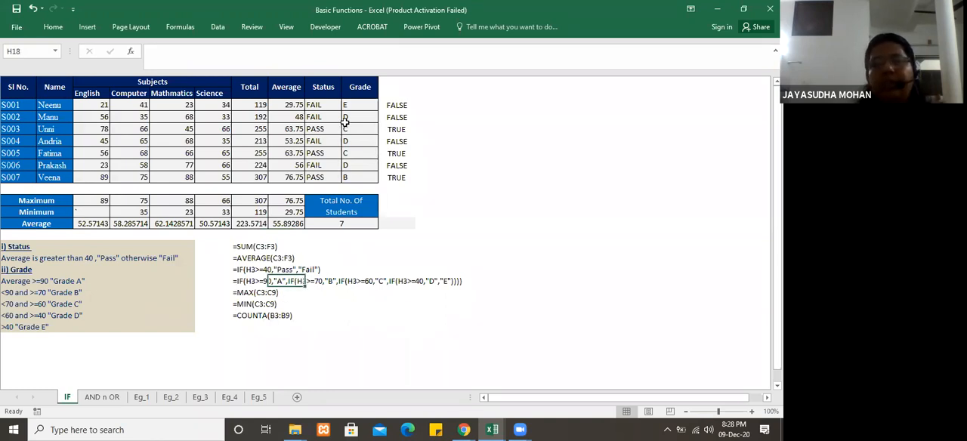
{"action": "left_click", "coordinate": [364, 104]}
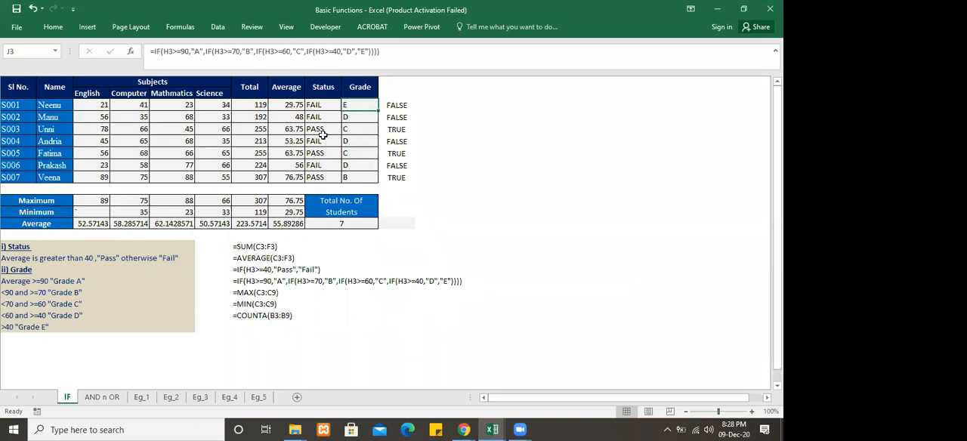
{"action": "left_click", "coordinate": [308, 140]}
{"action": "left_click", "coordinate": [288, 132]}
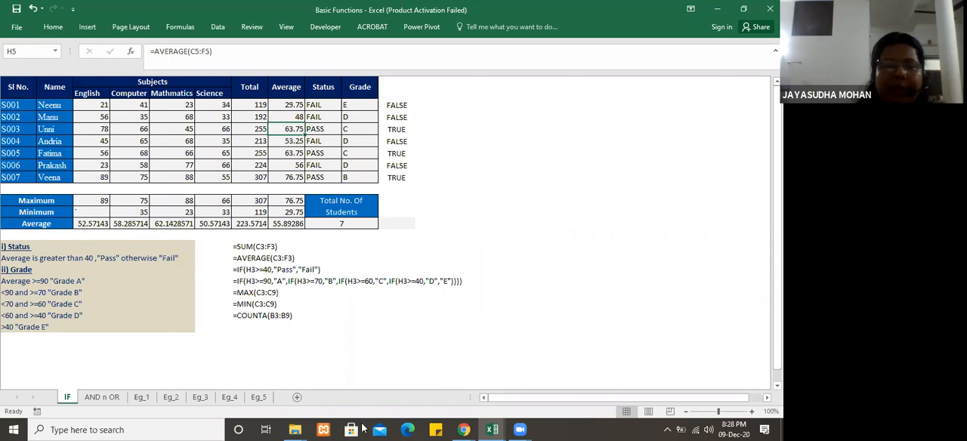
Step: Switch to the Example Data workbook and open its Data_2 sheet
{"action": "left_click", "coordinate": [491, 429]}
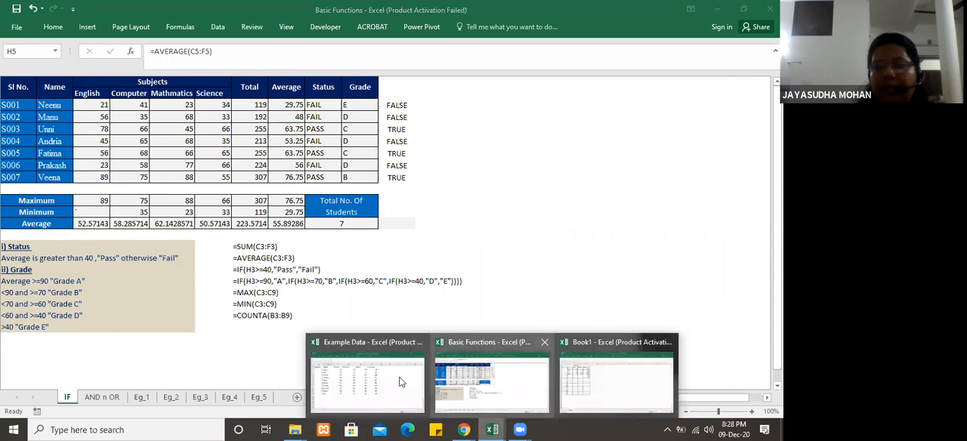
{"action": "left_click", "coordinate": [397, 386]}
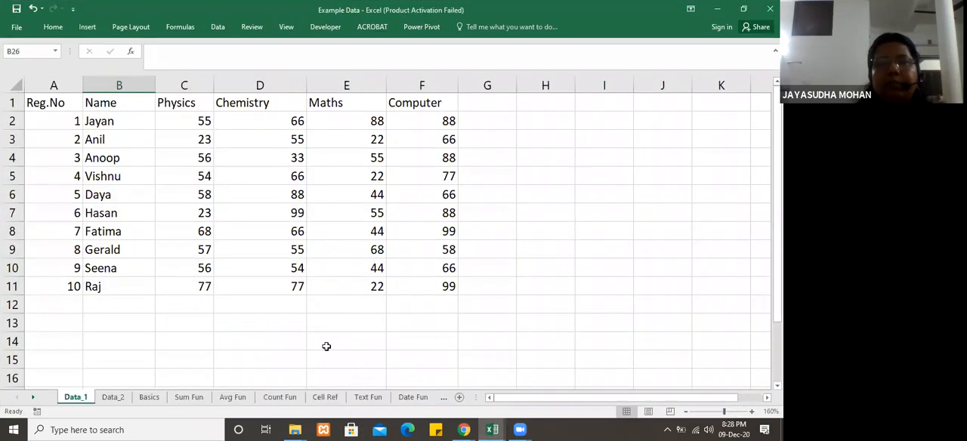
{"action": "left_click", "coordinate": [113, 397]}
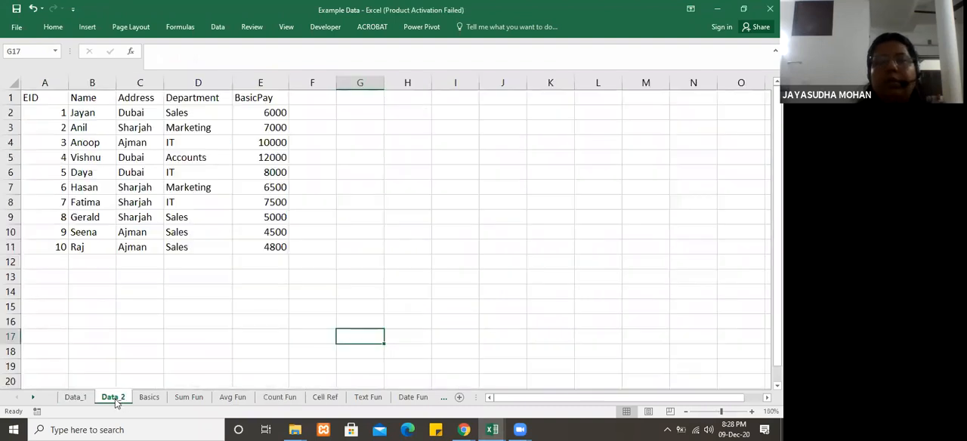
{"action": "left_click", "coordinate": [245, 293]}
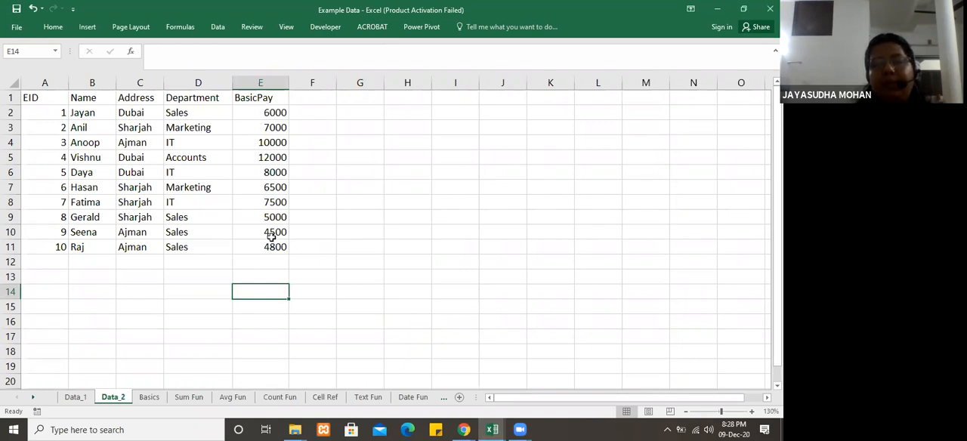
Step: Add the column heading INCENTIVE in cell F1, beside BasicPay
{"action": "left_click", "coordinate": [315, 98]}
{"action": "type", "text": "="}
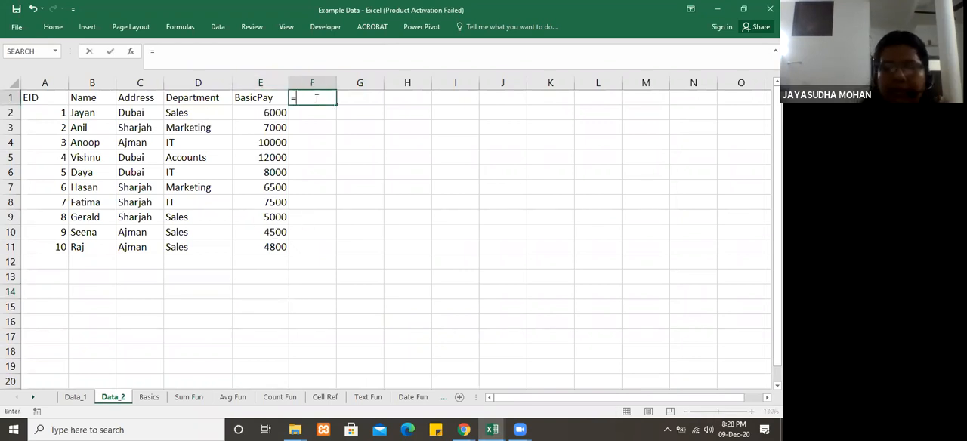
{"action": "type", "text": "ICENTIVE"}
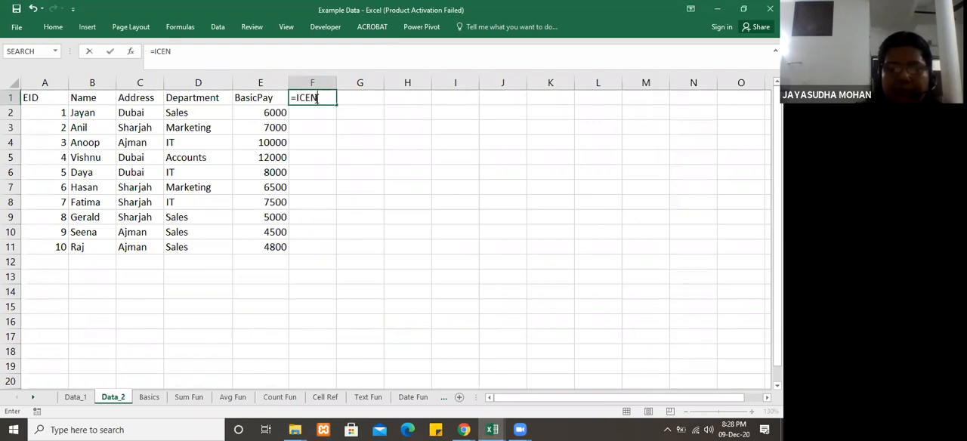
{"action": "key", "text": "BackSpace"}
{"action": "key", "text": "BackSpace"}
{"action": "key", "text": "BackSpace"}
{"action": "key", "text": "BackSpace"}
{"action": "key", "text": "BackSpace"}
{"action": "key", "text": "BackSpace"}
{"action": "key", "text": "BackSpace"}
{"action": "key", "text": "BackSpace"}
{"action": "key", "text": "BackSpace"}
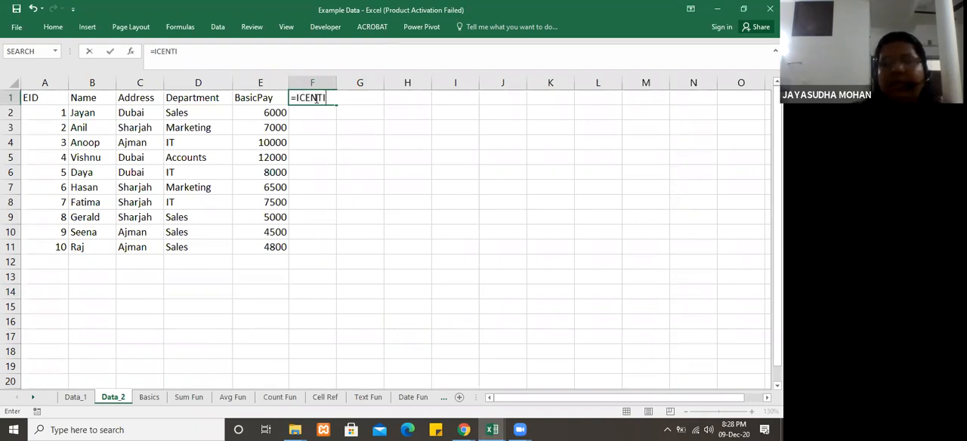
{"action": "type", "text": "INCENTIVE"}
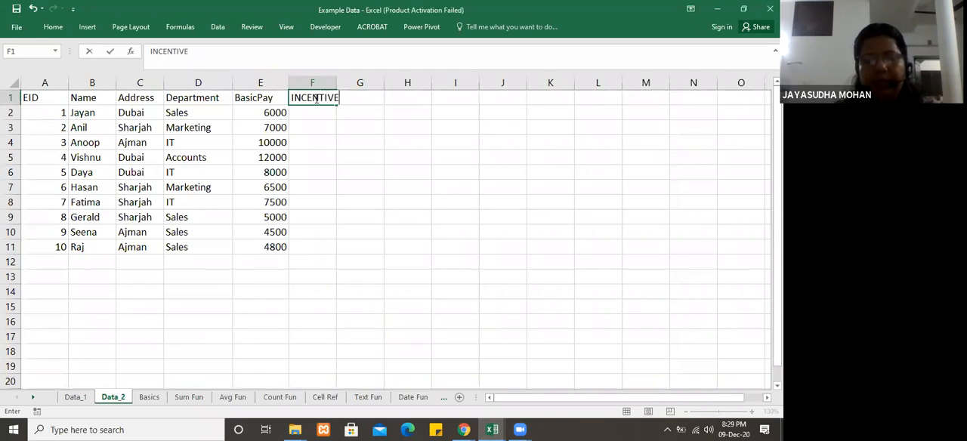
{"action": "key", "text": "Return"}
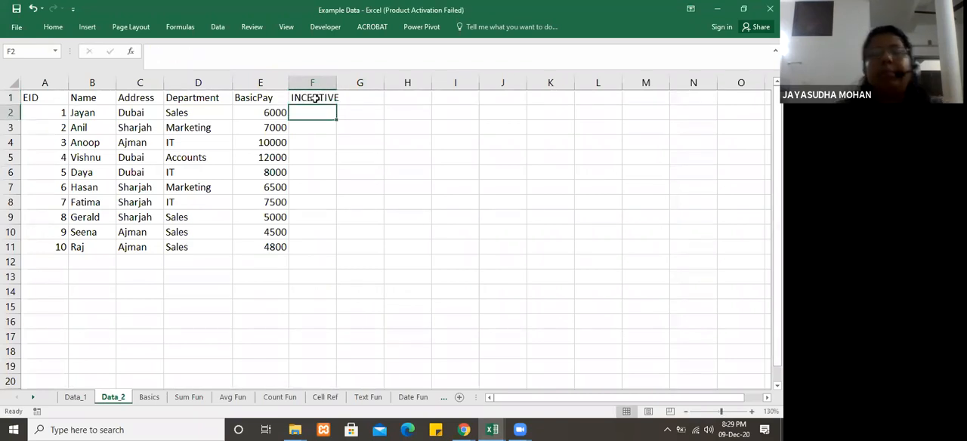
Step: Replace the BasicPay heading in cell E1 with SALES
{"action": "left_click", "coordinate": [315, 99]}
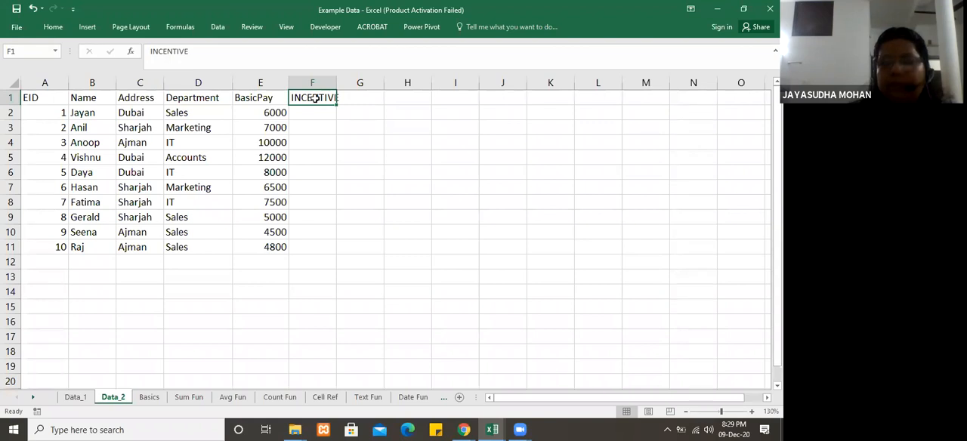
{"action": "key", "text": "Left"}
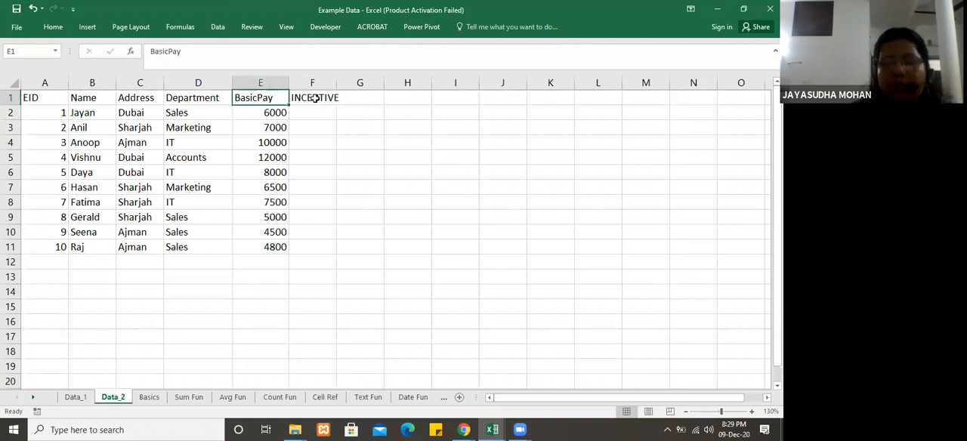
{"action": "type", "text": "SALES"}
{"action": "key", "text": "Return"}
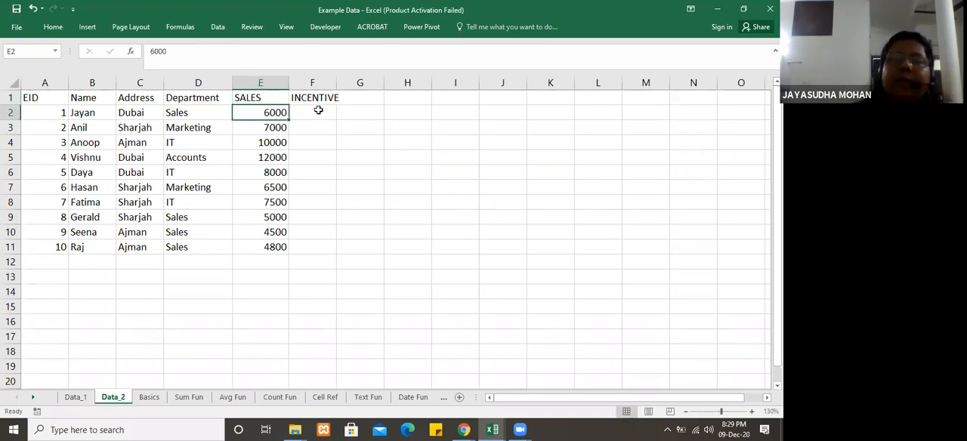
Step: Enter an IF formula in F2 that gives an incentive of 1000 when E2>=10000 and 0 otherwise
{"action": "left_click", "coordinate": [318, 111]}
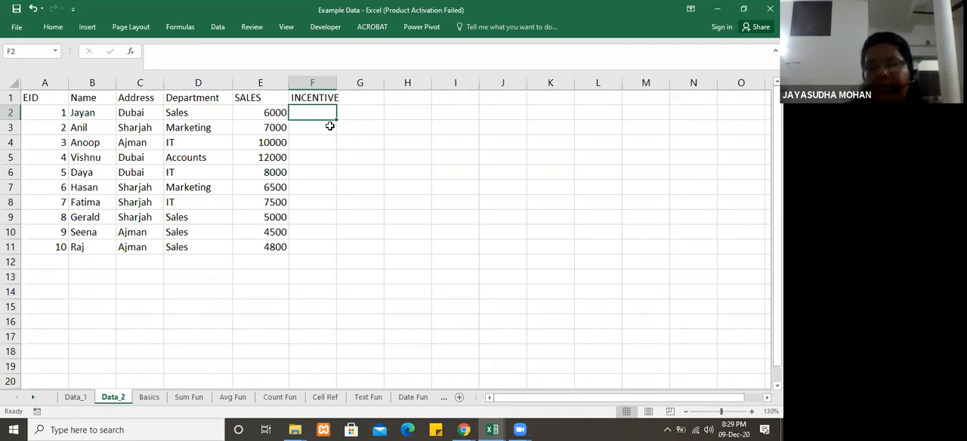
{"action": "type", "text": "=IF"}
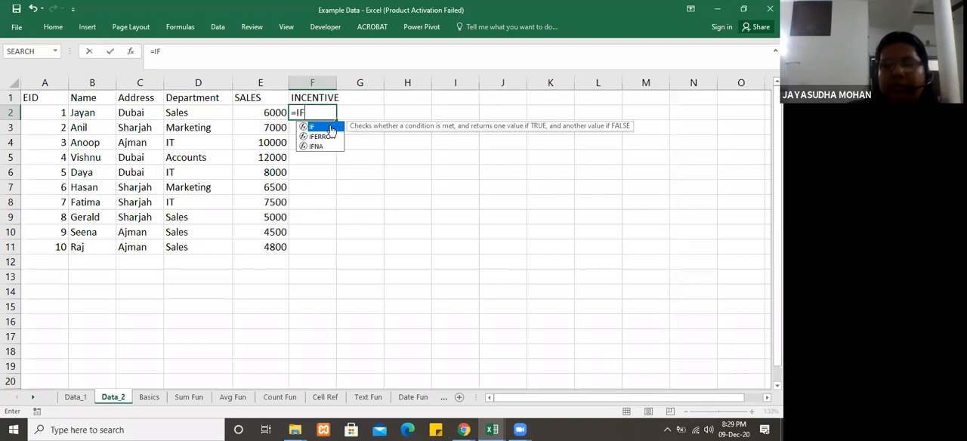
{"action": "double_click", "coordinate": [330, 128]}
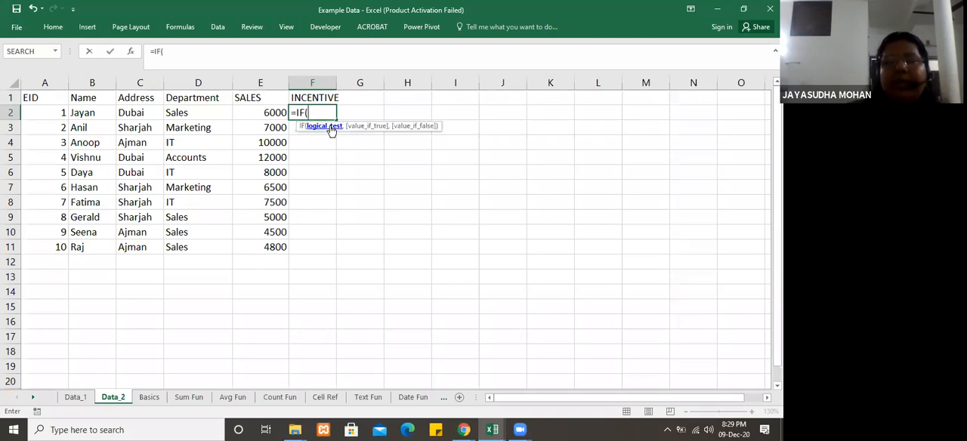
{"action": "left_click", "coordinate": [266, 113]}
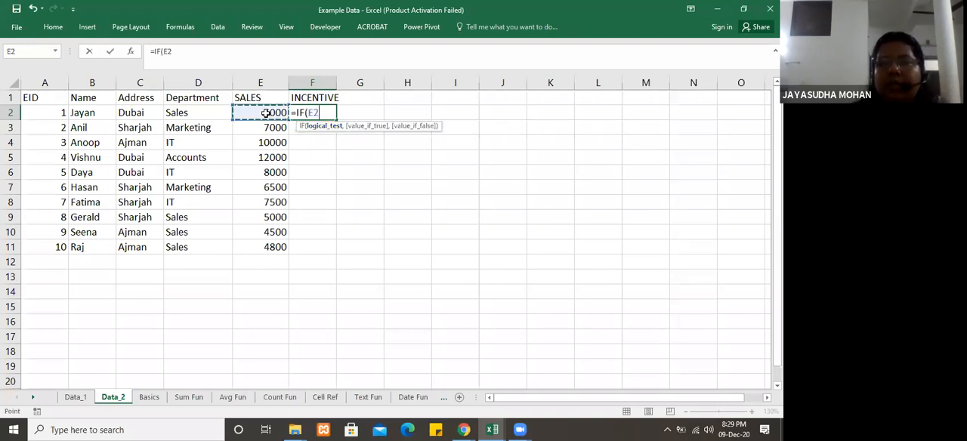
{"action": "type", "text": ">=1"}
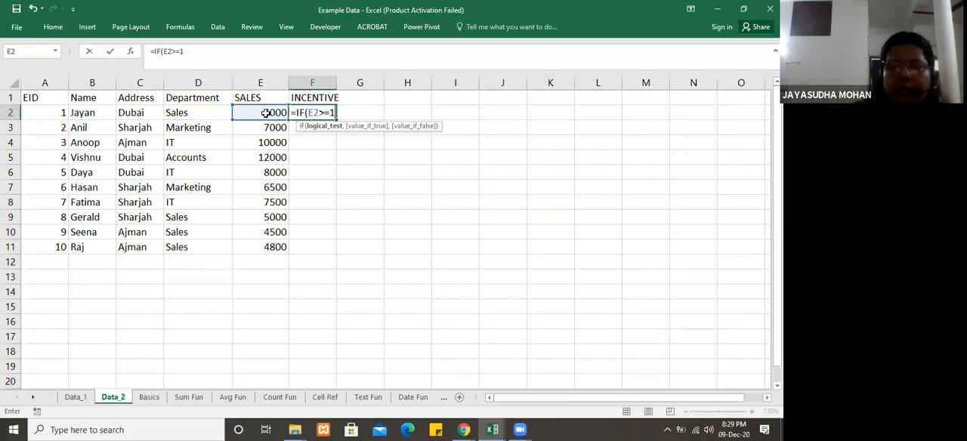
{"action": "type", "text": "0000,1"}
{"action": "type", "text": "000"}
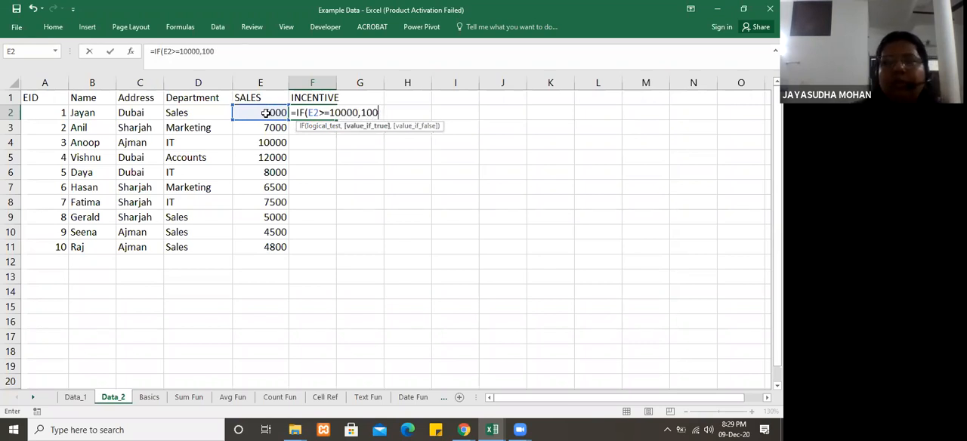
{"action": "type", "text": ",0"}
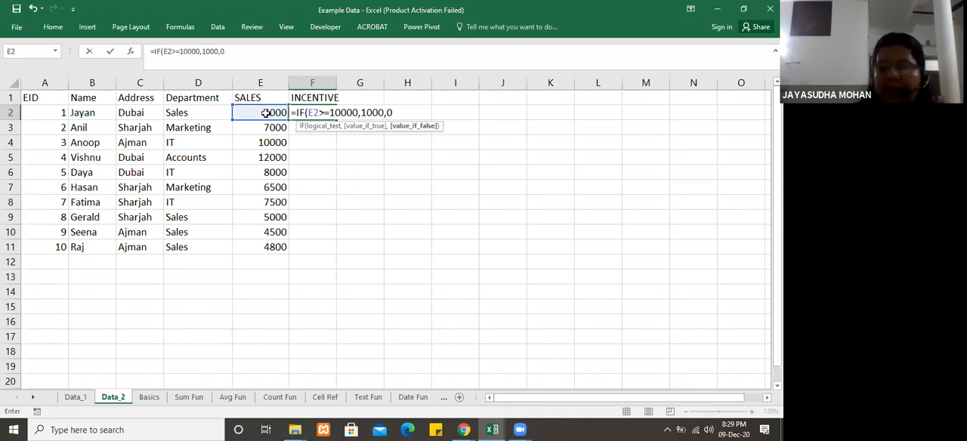
{"action": "key", "text": "Return"}
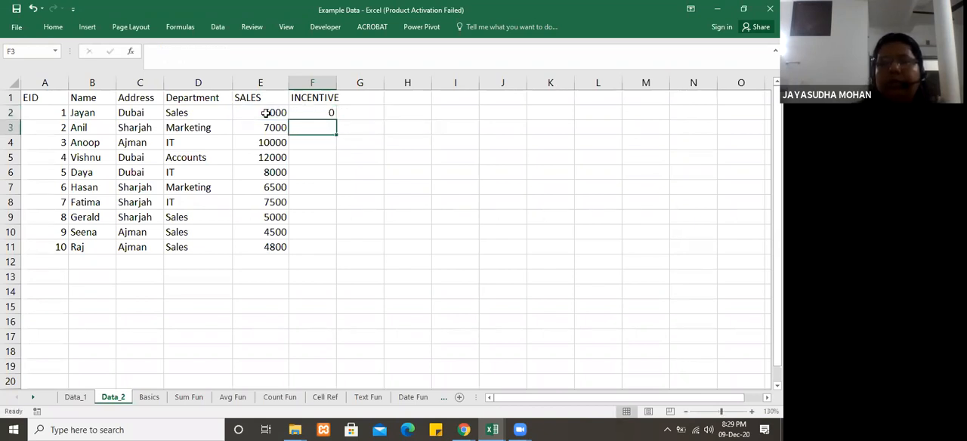
Step: Fill the incentive formula from F2 down through F11, leaving F2 selected
{"action": "left_click", "coordinate": [315, 111]}
{"action": "left_click_drag", "start_coordinate": [336, 119], "coordinate": [345, 257]}
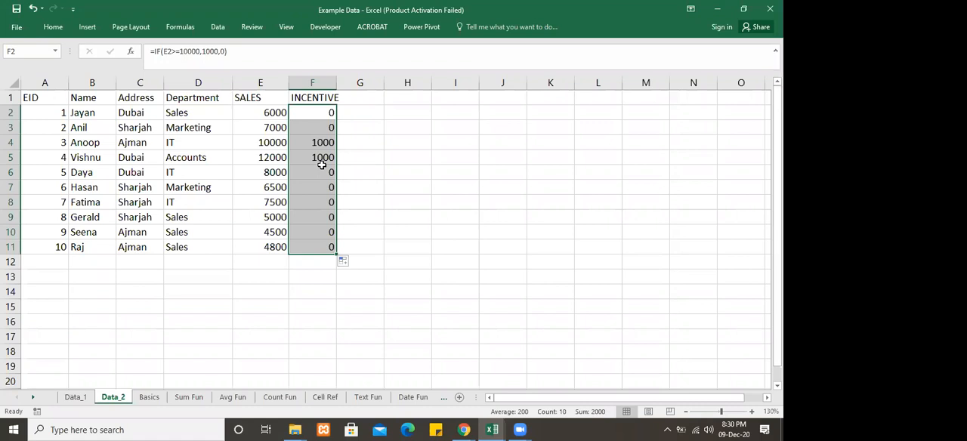
{"action": "left_click", "coordinate": [318, 111]}
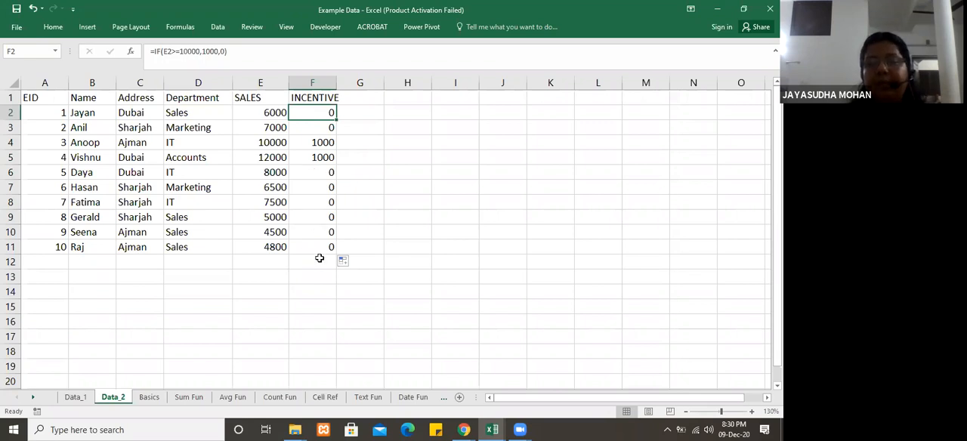
Step: Start an IF formula in G2 with the condition E2>=10000
{"action": "left_click", "coordinate": [360, 111]}
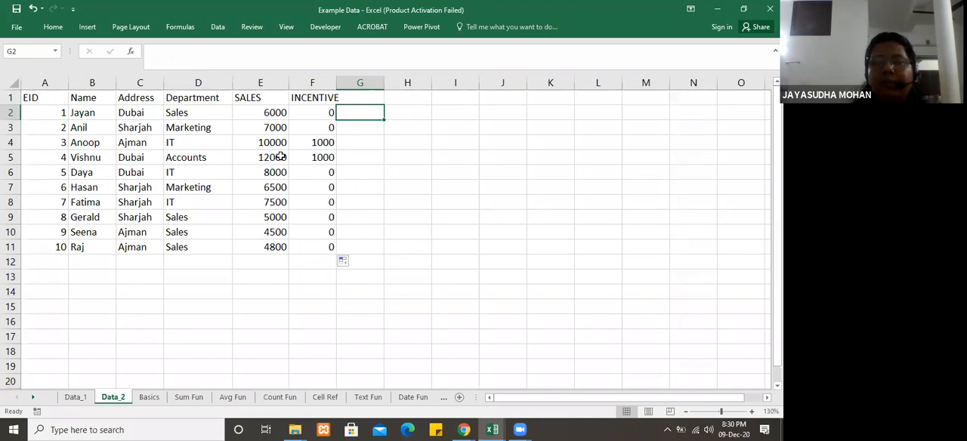
{"action": "type", "text": "="}
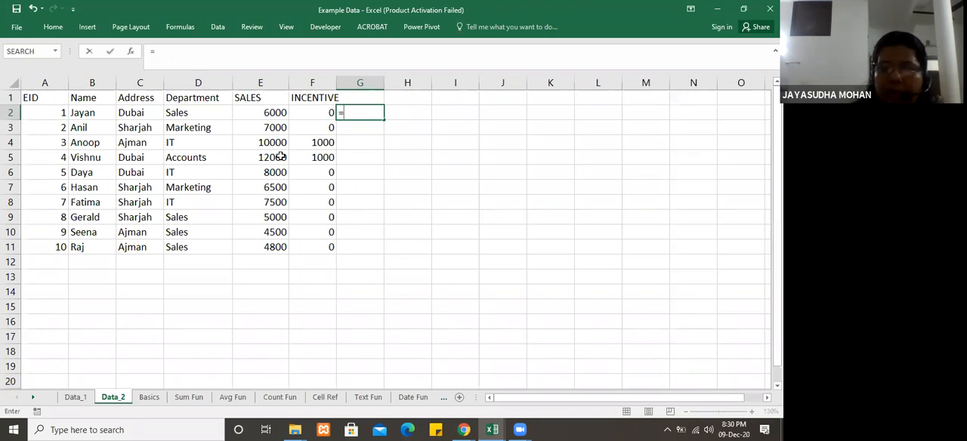
{"action": "type", "text": "IF("}
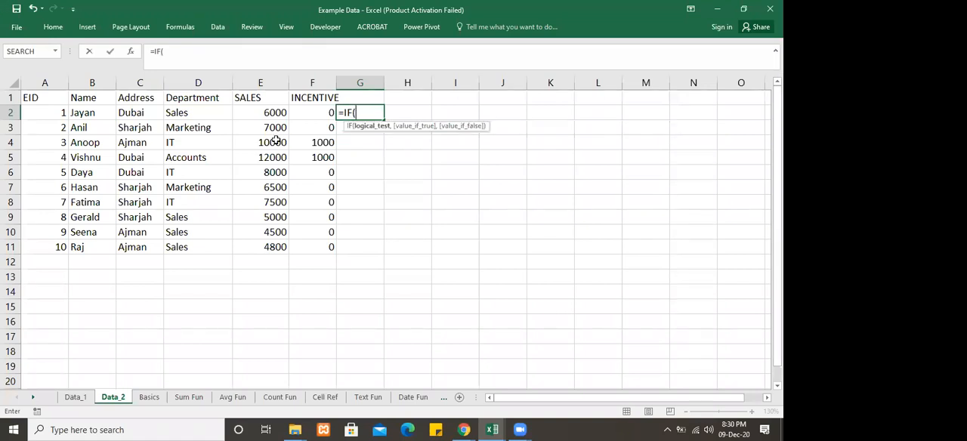
{"action": "left_click", "coordinate": [266, 111]}
{"action": "type", "text": ">=1000"}
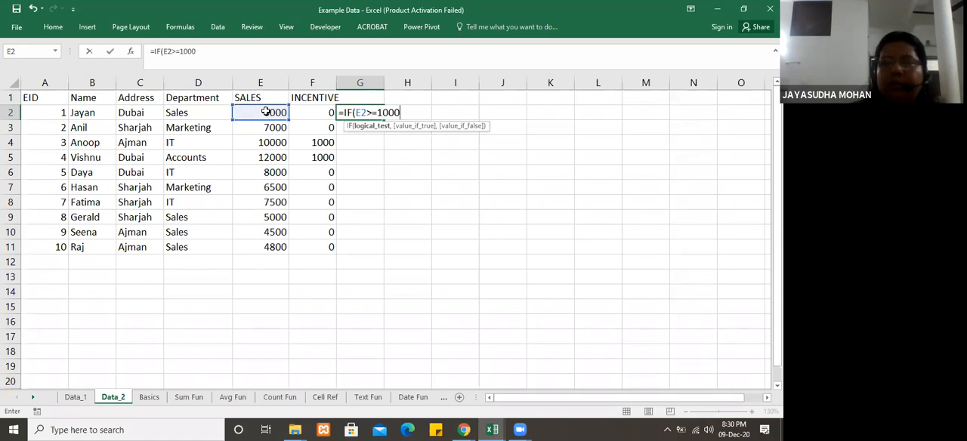
{"action": "type", "text": "0,"}
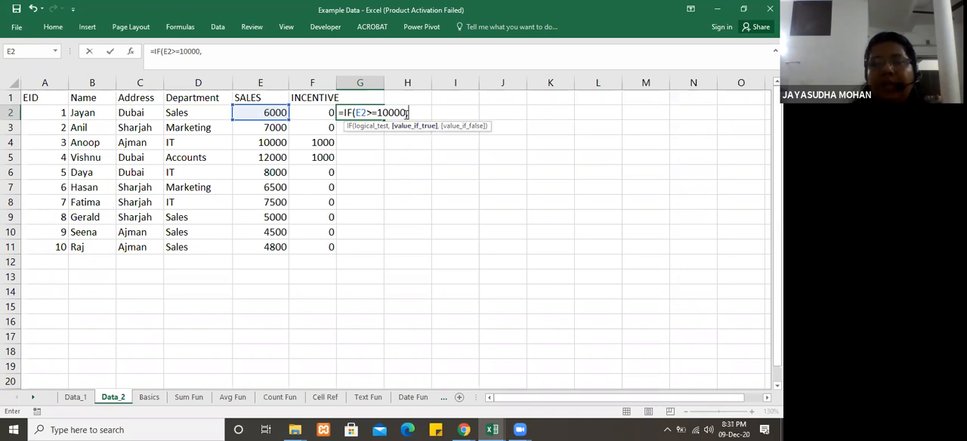
Step: Set the true value of the G2 IF formula to 10 percent of the sales, E2*10%
{"action": "left_click", "coordinate": [265, 113]}
{"action": "type", "text": "*10"}
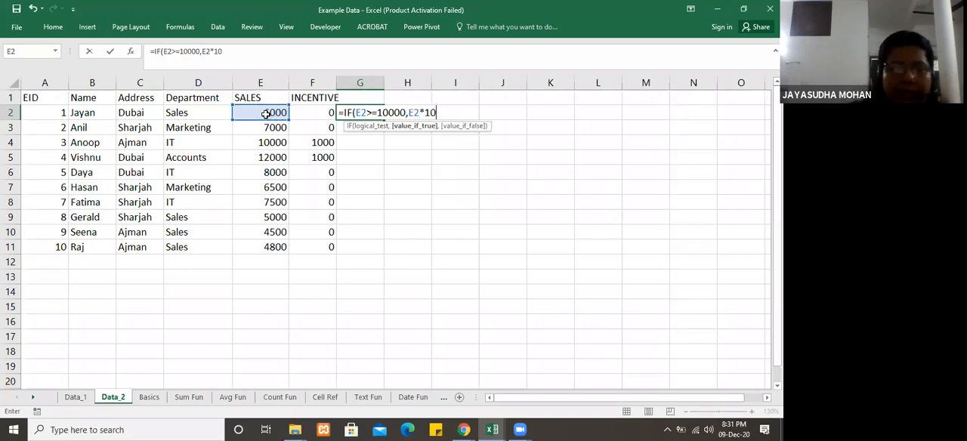
{"action": "type", "text": "%"}
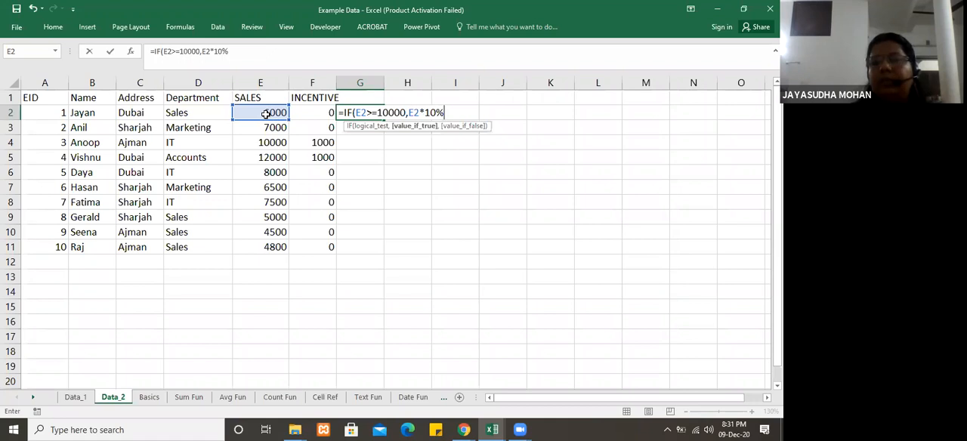
{"action": "type", "text": ","}
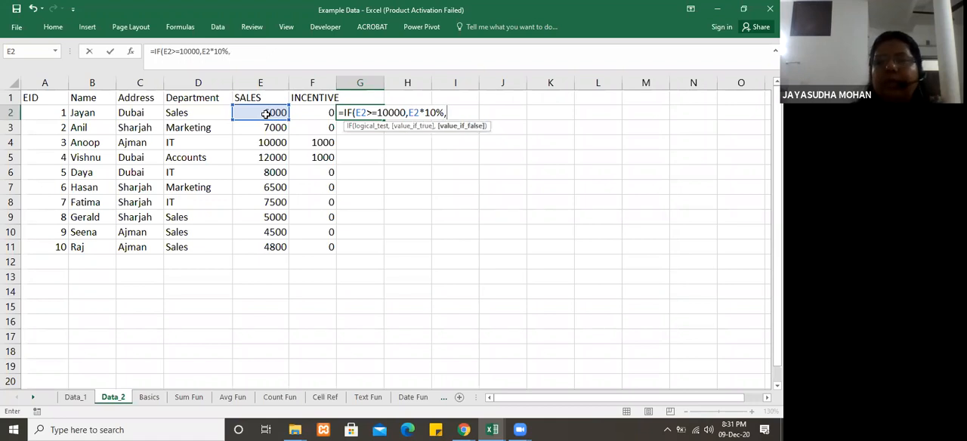
{"action": "type", "text": "500"}
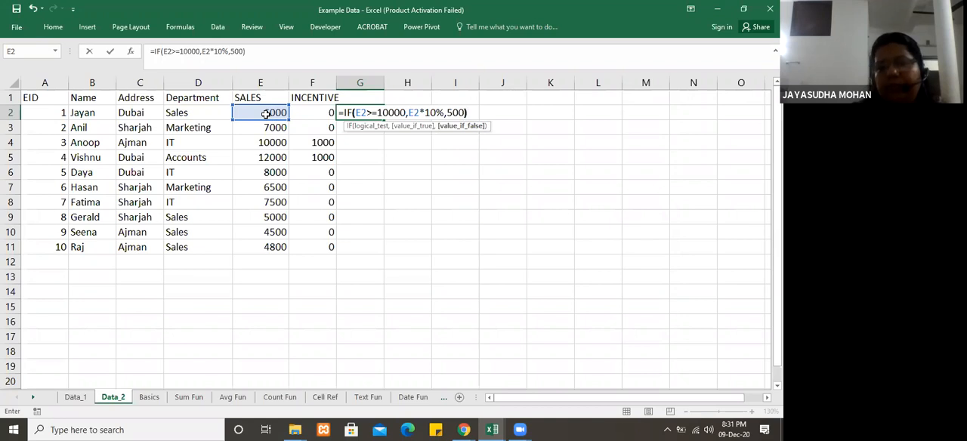
{"action": "type", "text": ")"}
Step: Set the false value of the G2 IF formula to 500 and fill the formula down through G11
{"action": "key", "text": "Return"}
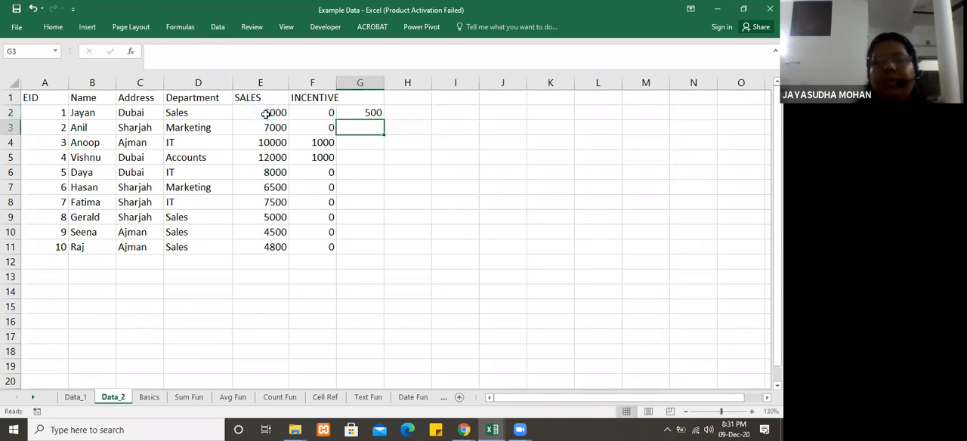
{"action": "left_click", "coordinate": [371, 113]}
{"action": "left_click_drag", "start_coordinate": [383, 120], "coordinate": [392, 250]}
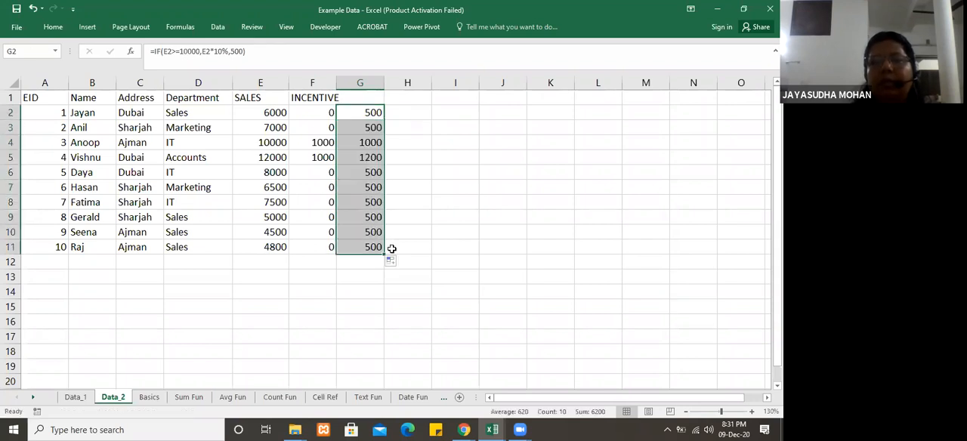
Step: Compare the incentives in G4 and G5 with the sales amount in E5
{"action": "left_click", "coordinate": [370, 143]}
{"action": "left_click", "coordinate": [370, 156]}
{"action": "left_click", "coordinate": [367, 141]}
{"action": "left_click", "coordinate": [368, 157]}
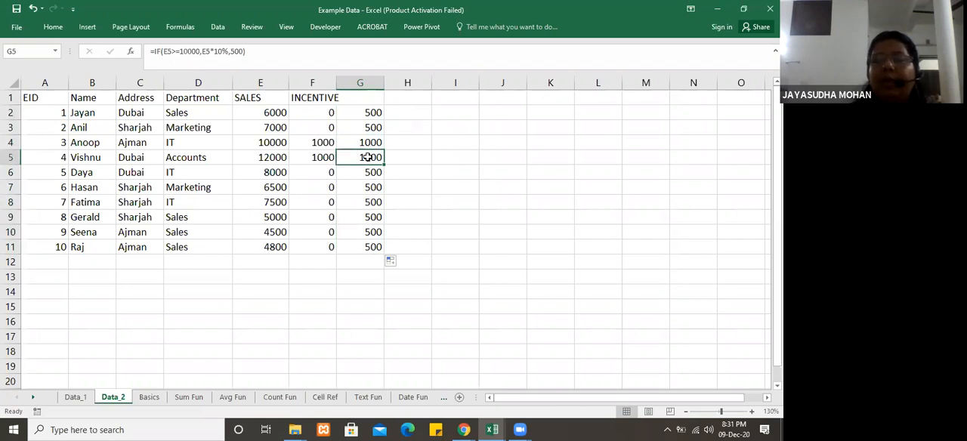
{"action": "left_click", "coordinate": [368, 143]}
{"action": "left_click", "coordinate": [268, 160]}
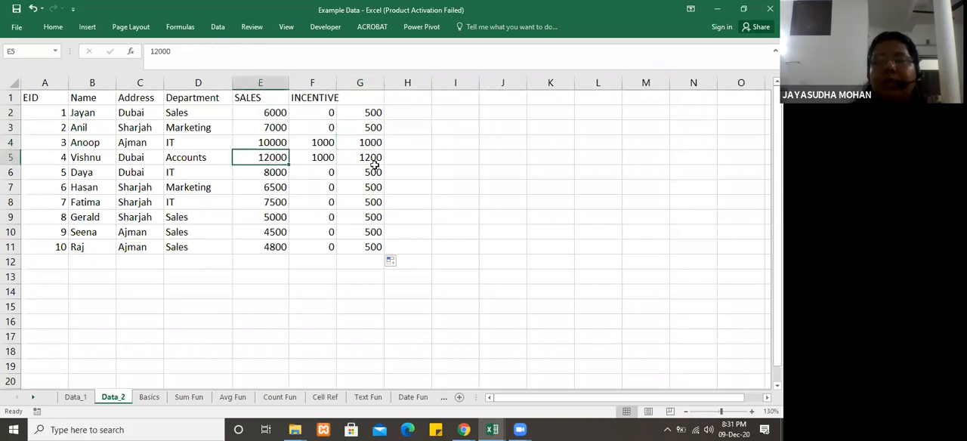
{"action": "left_click", "coordinate": [377, 160]}
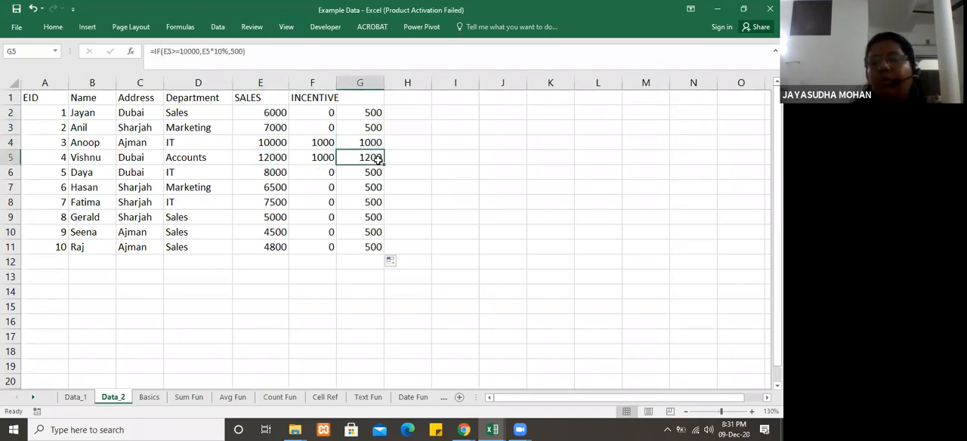
Step: Replace the false value in the G2 IF formula with 1 percent of the sales, E2*1%
{"action": "left_click", "coordinate": [370, 112]}
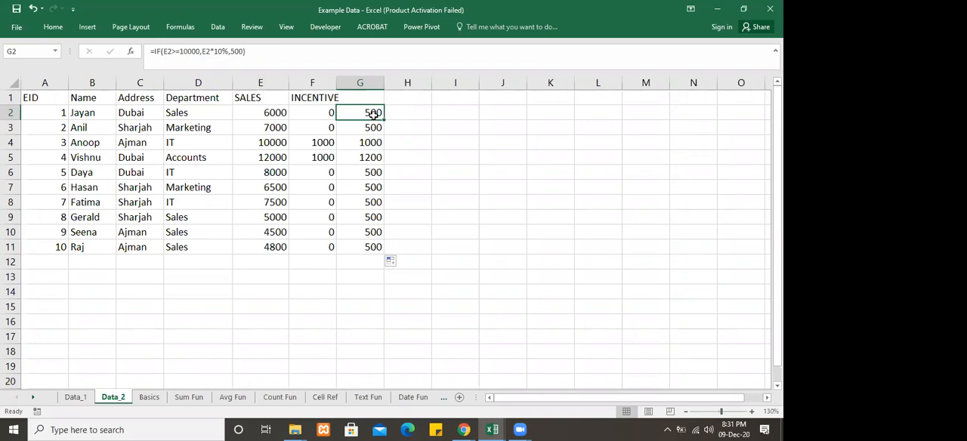
{"action": "left_click", "coordinate": [240, 51]}
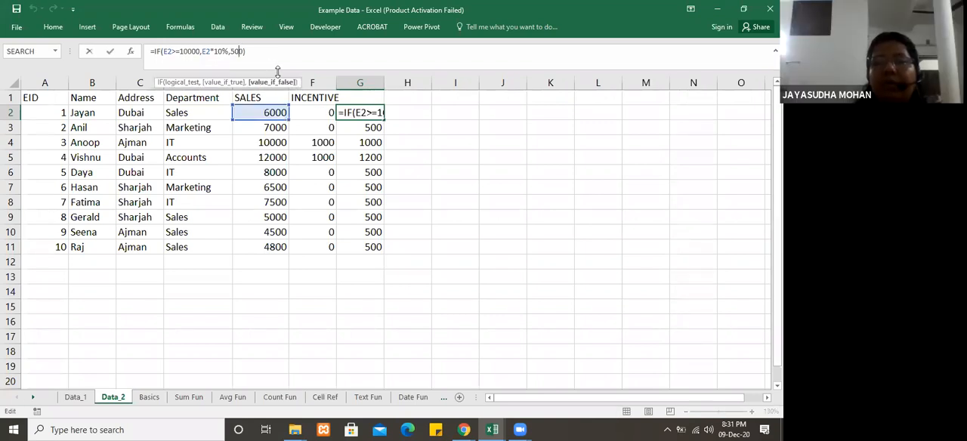
{"action": "left_click", "coordinate": [243, 50]}
{"action": "key", "text": "BackSpace"}
{"action": "key", "text": "BackSpace"}
{"action": "key", "text": "BackSpace"}
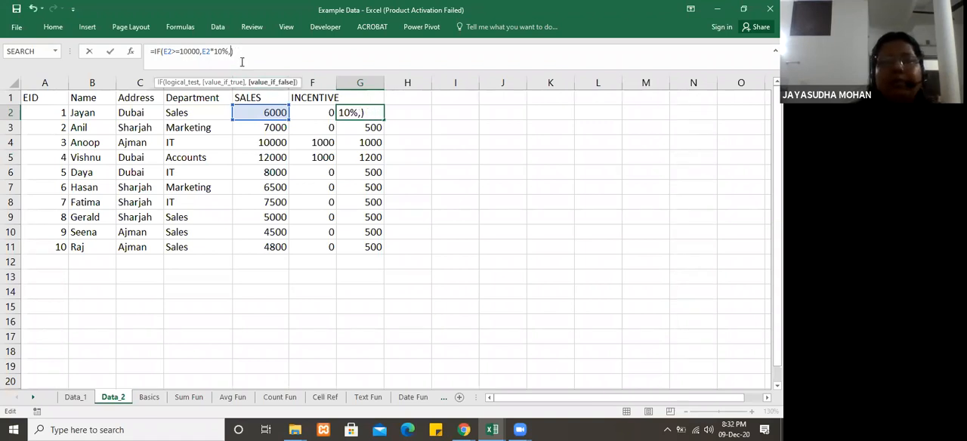
{"action": "left_click", "coordinate": [260, 113]}
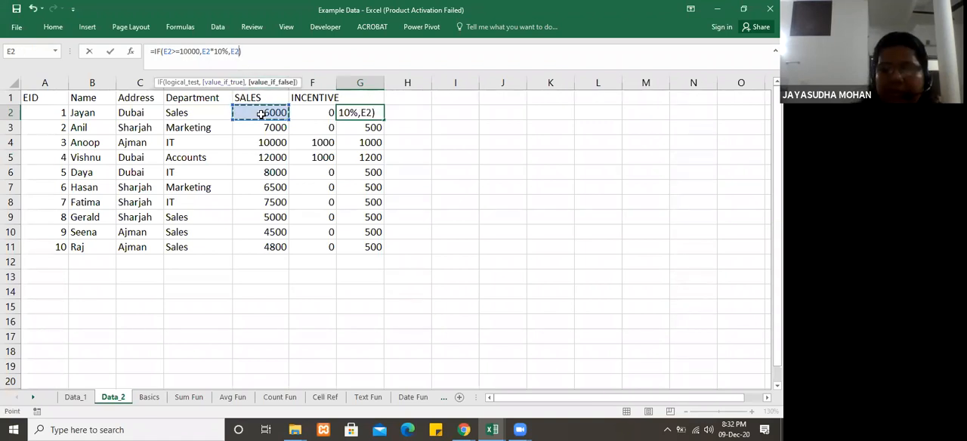
{"action": "type", "text": "*1%)"}
{"action": "key", "text": "Return"}
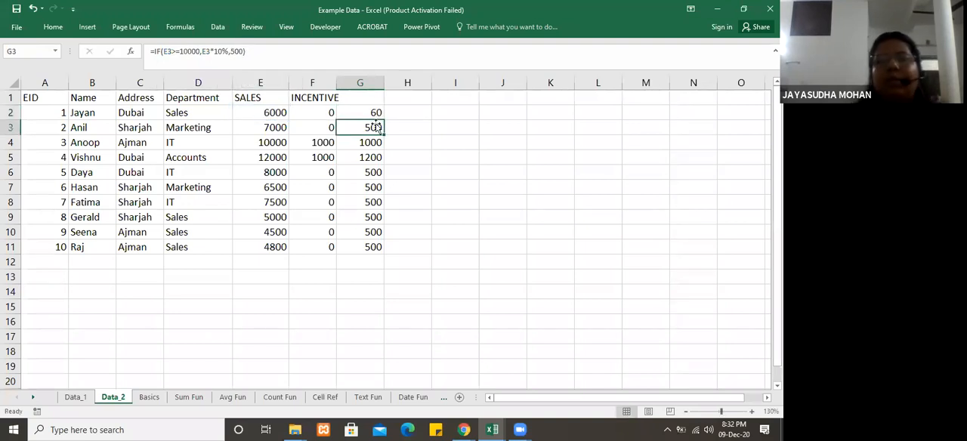
Step: Fill the revised percentage incentive formula from G2 down through G11
{"action": "left_click", "coordinate": [367, 113]}
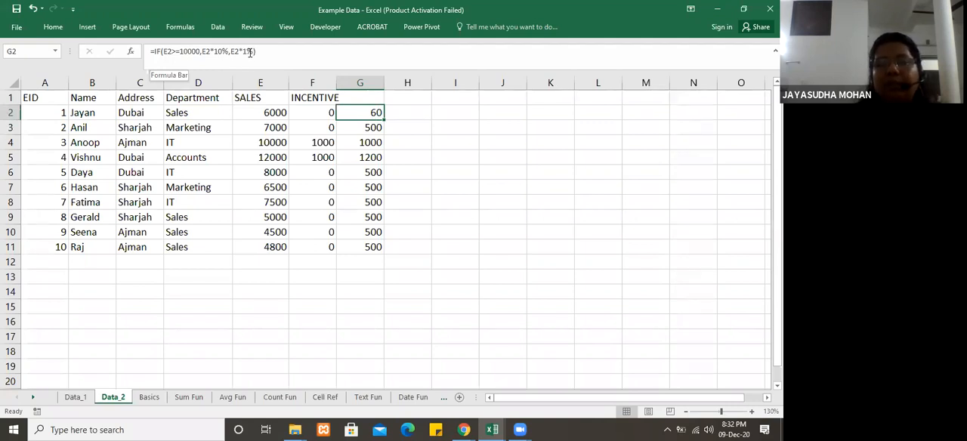
{"action": "key", "text": "Return"}
{"action": "left_click", "coordinate": [370, 110]}
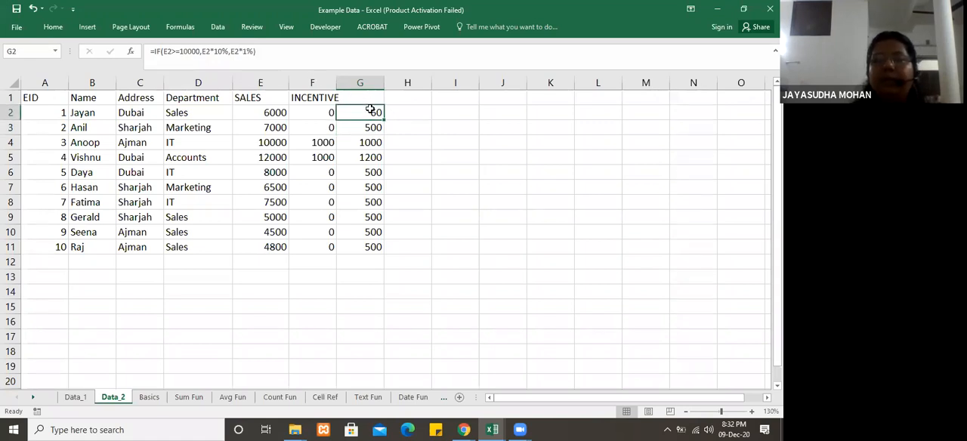
{"action": "left_click", "coordinate": [387, 125]}
{"action": "left_click", "coordinate": [374, 114]}
{"action": "left_click_drag", "start_coordinate": [383, 117], "coordinate": [399, 247]}
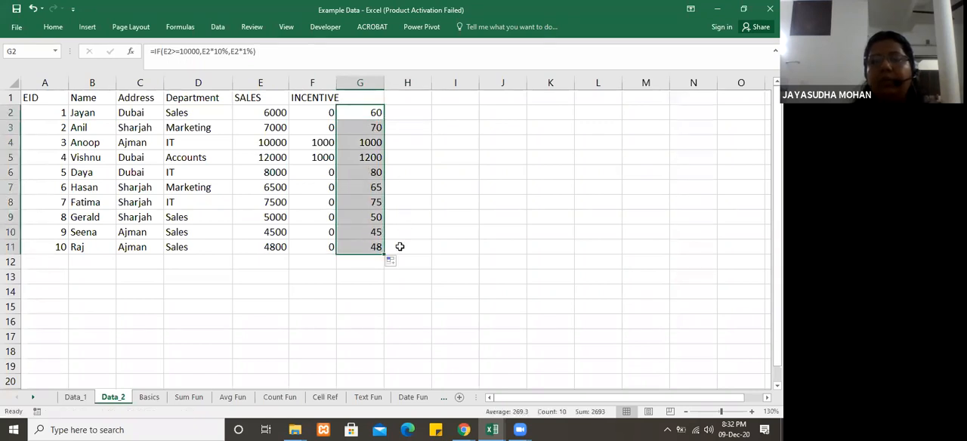
{"action": "left_click", "coordinate": [460, 261]}
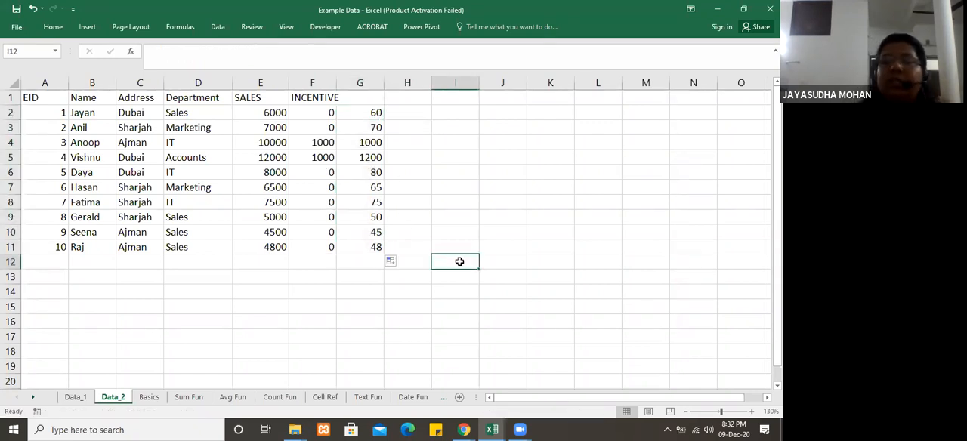
{"action": "left_click", "coordinate": [406, 127]}
{"action": "left_click", "coordinate": [409, 111]}
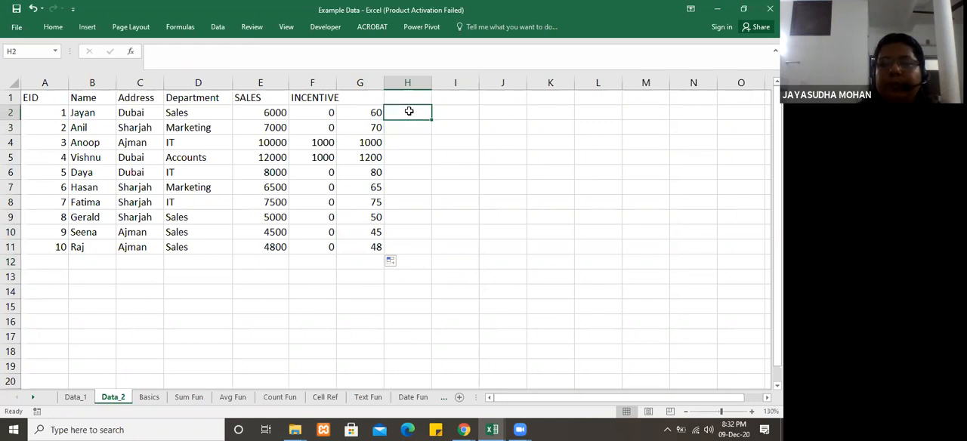
{"action": "left_click", "coordinate": [450, 113]}
{"action": "left_click", "coordinate": [393, 114]}
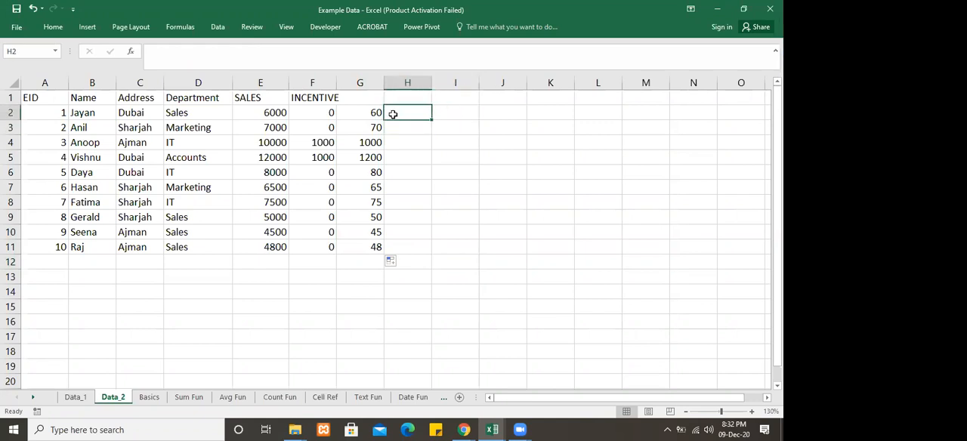
{"action": "left_click", "coordinate": [280, 112]}
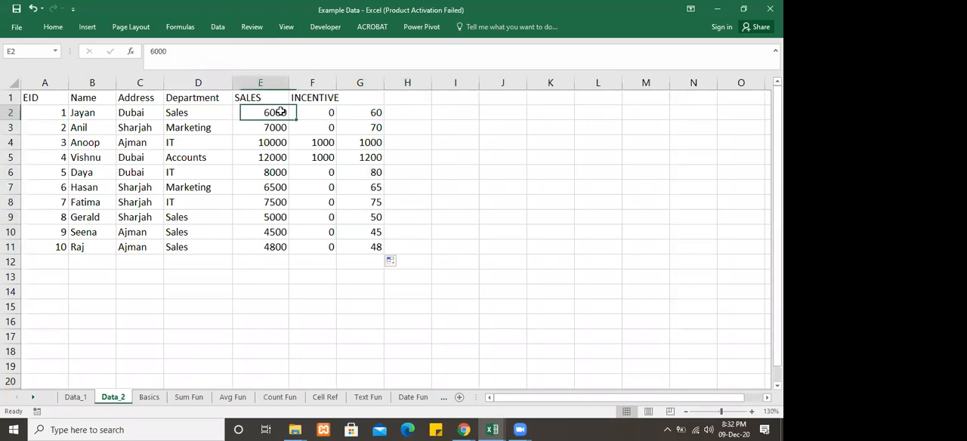
{"action": "left_click", "coordinate": [411, 114]}
{"action": "left_click", "coordinate": [410, 255]}
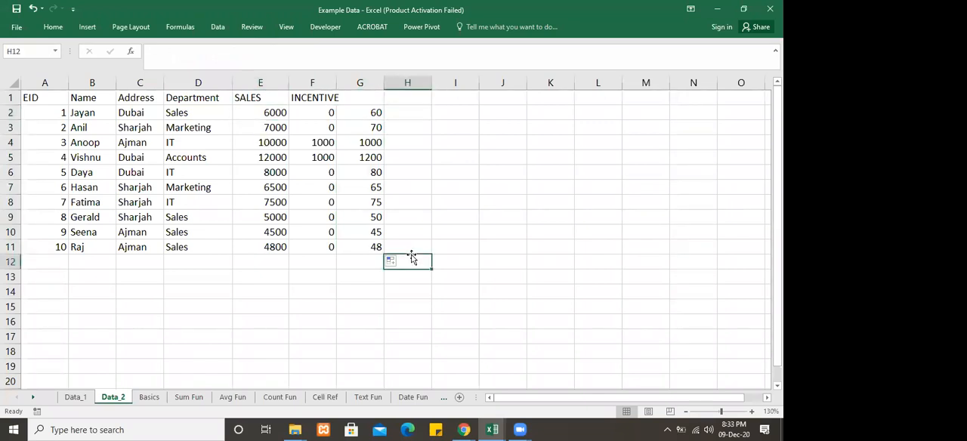
{"action": "left_click", "coordinate": [441, 183]}
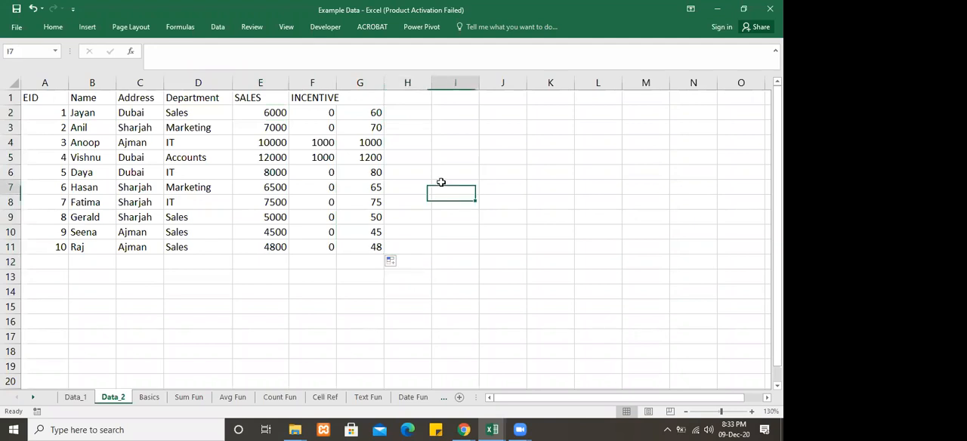
{"action": "left_click", "coordinate": [416, 112]}
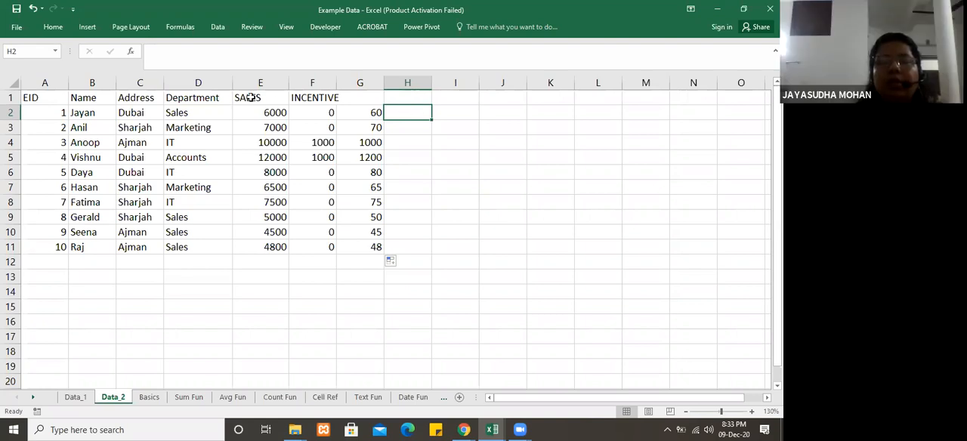
Step: Review the IF formula in F2 and clear it from the cell
{"action": "left_click", "coordinate": [325, 111]}
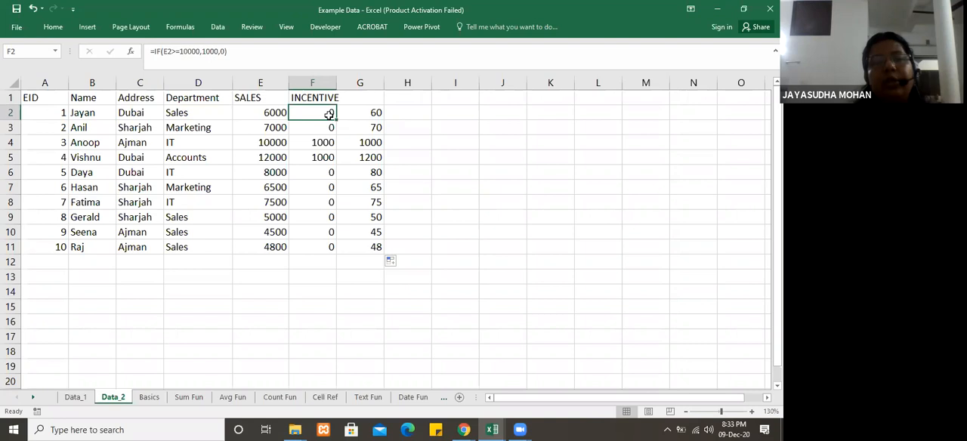
{"action": "left_click", "coordinate": [181, 51]}
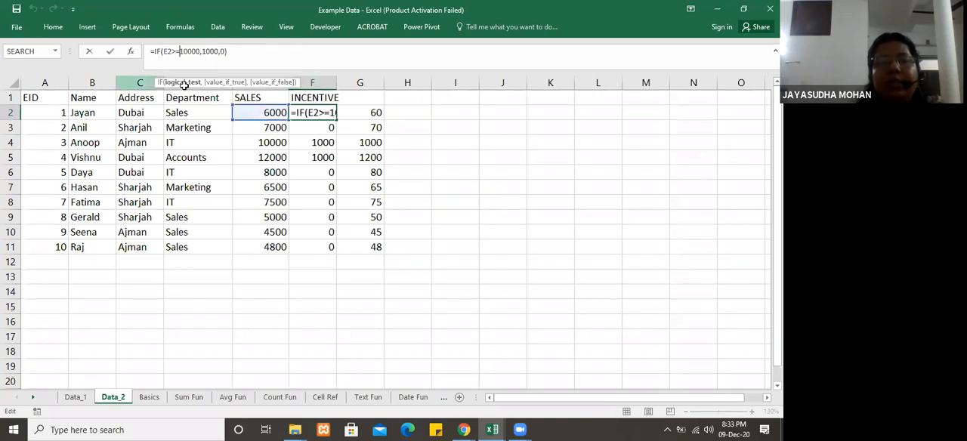
{"action": "key", "text": "ctrl+Return"}
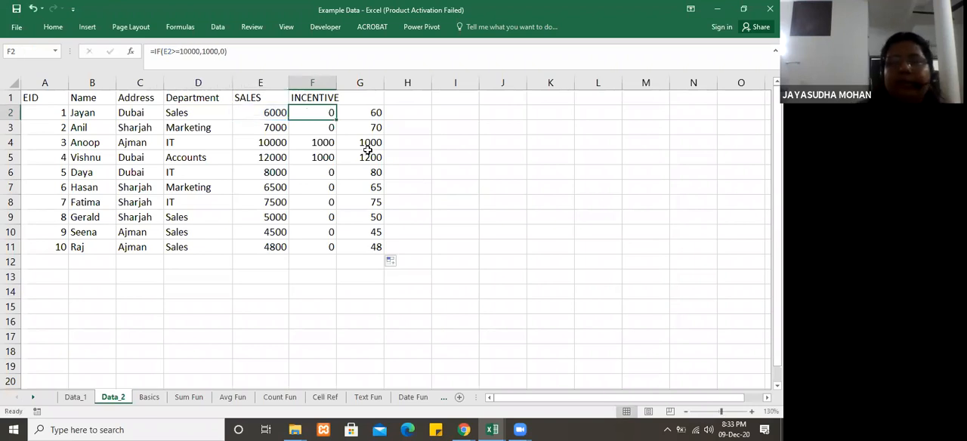
{"action": "key", "text": "Delete"}
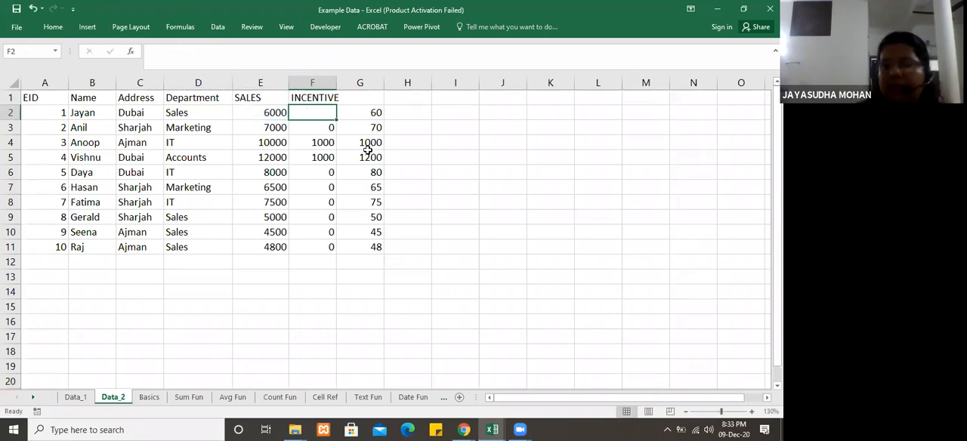
{"action": "key", "text": "Home"}
{"action": "type", "text": "="}
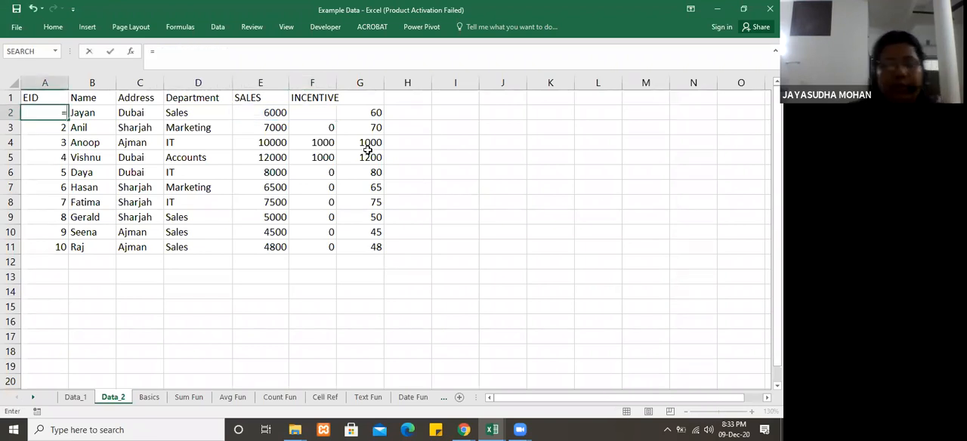
{"action": "key", "text": "Escape"}
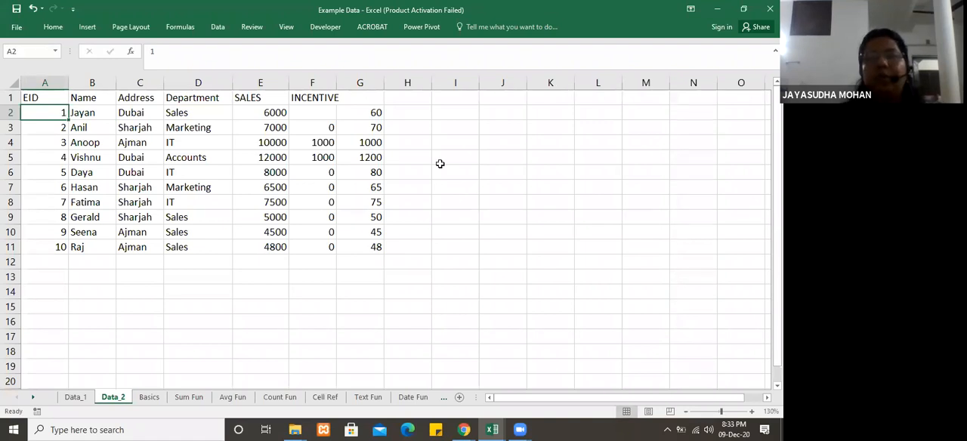
Step: Start an IF formula in F2 with a nested AND function as its logical test
{"action": "left_click", "coordinate": [316, 110]}
{"action": "type", "text": "=IF"}
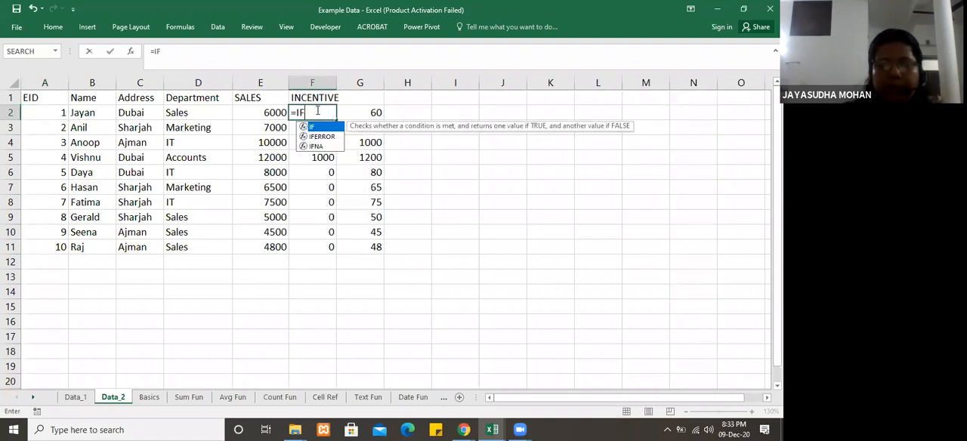
{"action": "type", "text": "("}
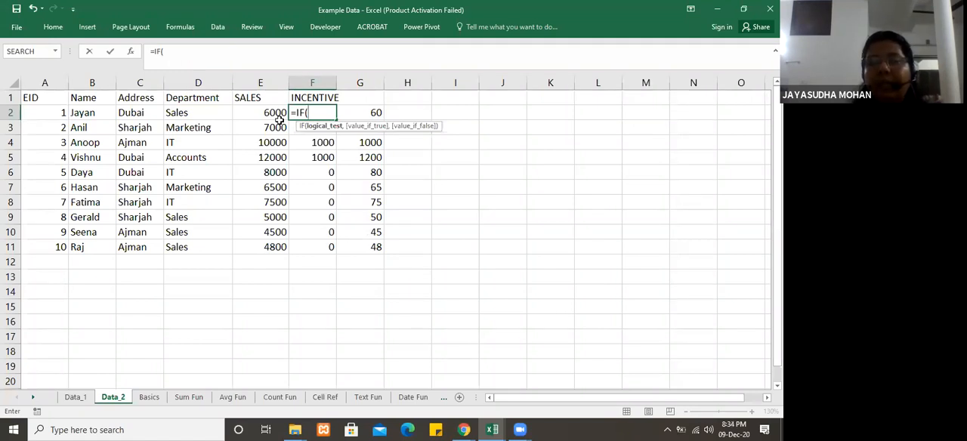
{"action": "type", "text": "A"}
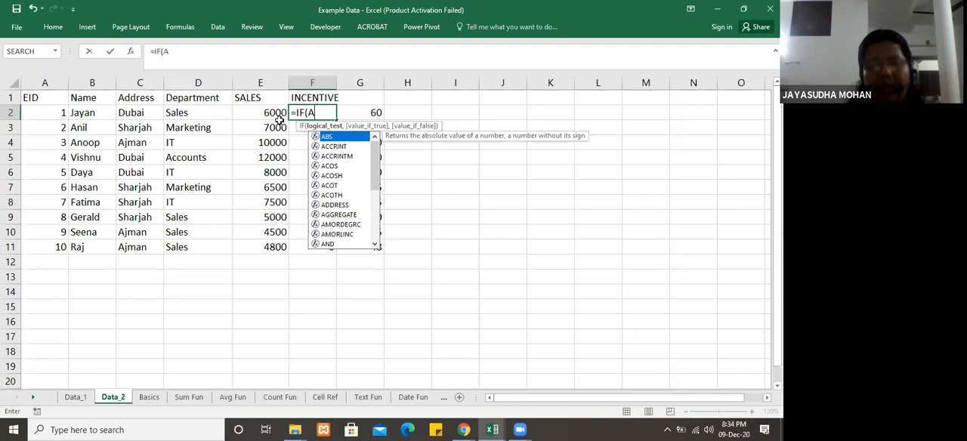
{"action": "type", "text": "ND("}
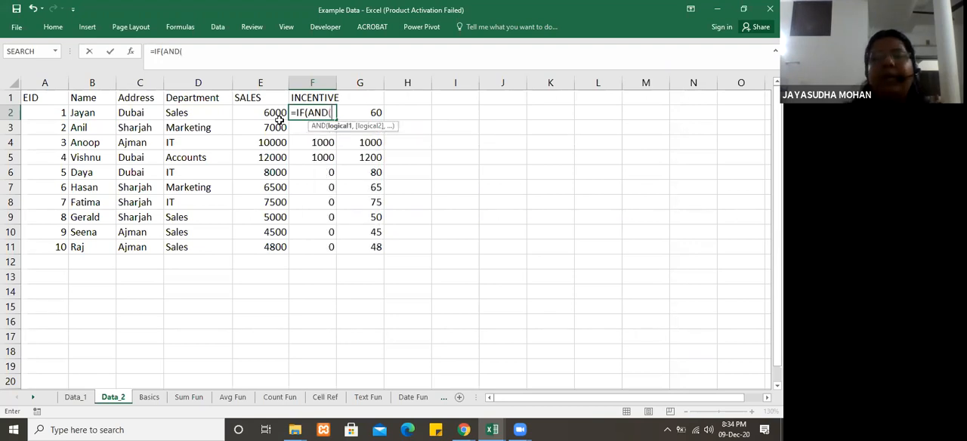
Step: Add the first AND condition to the F2 formula, testing that sales in E2 are at least 10000
{"action": "left_click", "coordinate": [270, 113]}
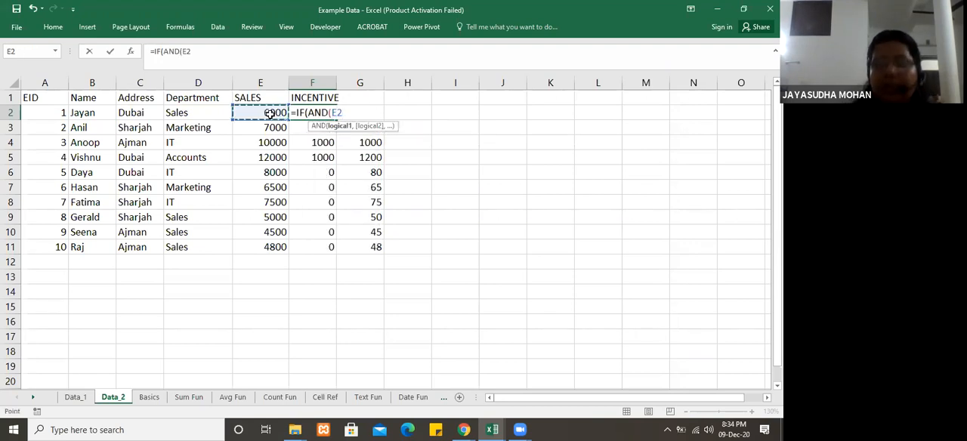
{"action": "type", "text": ">=10"}
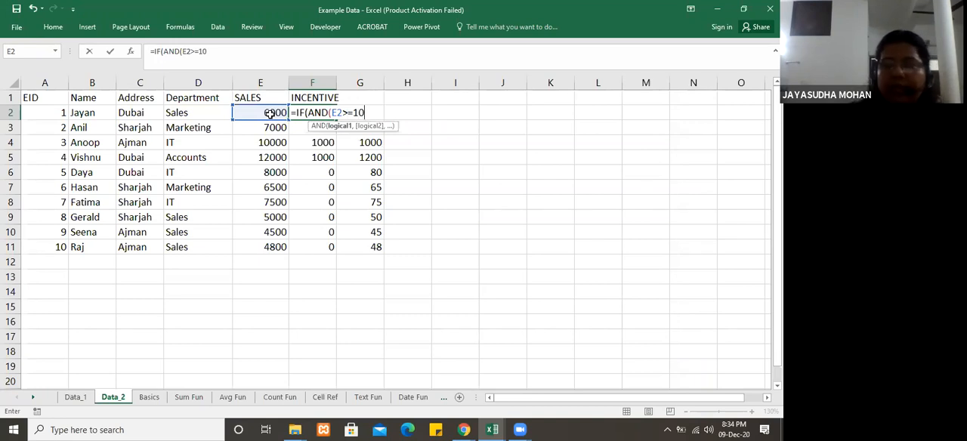
{"action": "type", "text": "000,"}
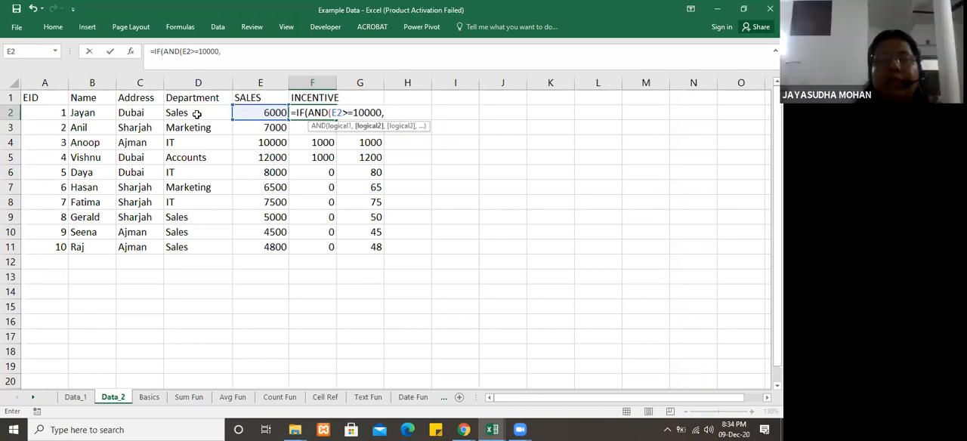
Step: Add the second AND condition, testing that the department in D2 equals "Marketing", and close the AND function
{"action": "left_click", "coordinate": [196, 114]}
{"action": "type", "text": "="}
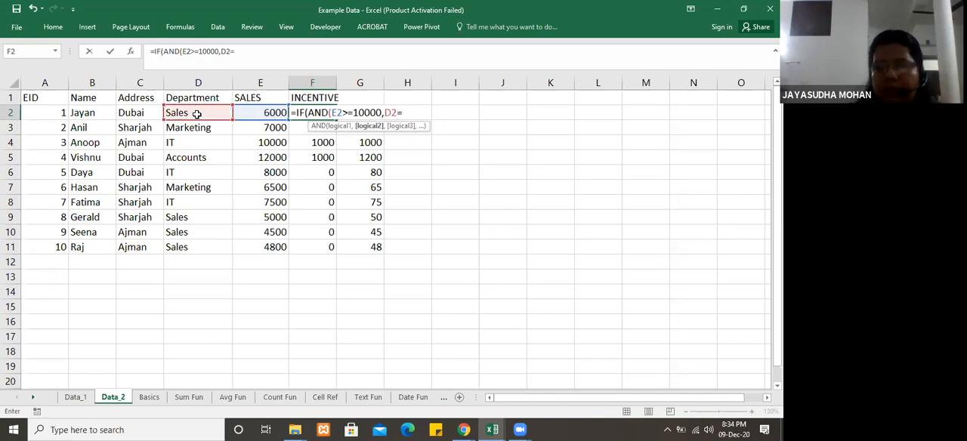
{"action": "type", "text": "\"mARKET"}
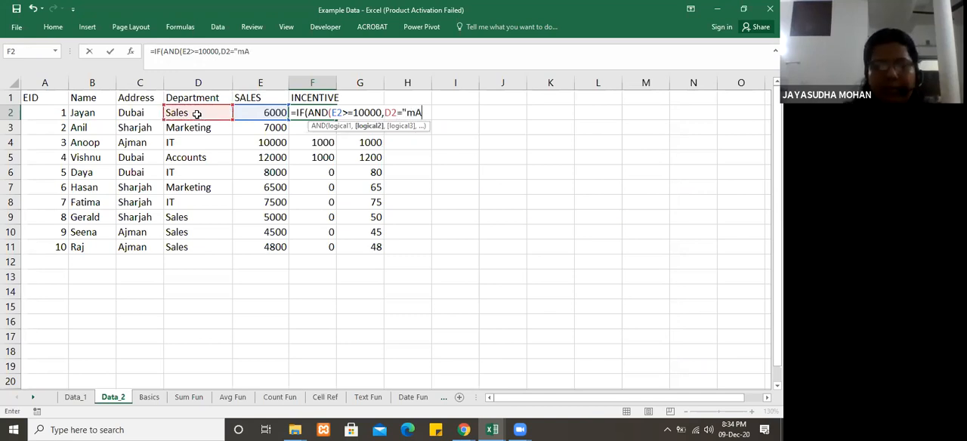
{"action": "key", "text": "BackSpace"}
{"action": "key", "text": "BackSpace"}
{"action": "key", "text": "BackSpace"}
{"action": "key", "text": "BackSpace"}
{"action": "key", "text": "BackSpace"}
{"action": "key", "text": "BackSpace"}
{"action": "key", "text": "BackSpace"}
{"action": "key", "text": "BackSpace"}
{"action": "key", "text": "BackSpace"}
{"action": "type", "text": "M"}
{"action": "key", "text": "BackSpace"}
{"action": "type", "text": "Marketing"}
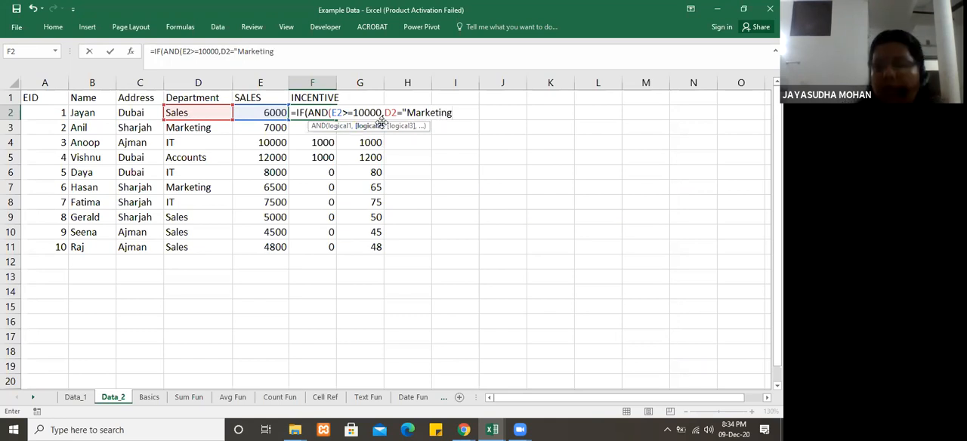
{"action": "type", "text": "\""}
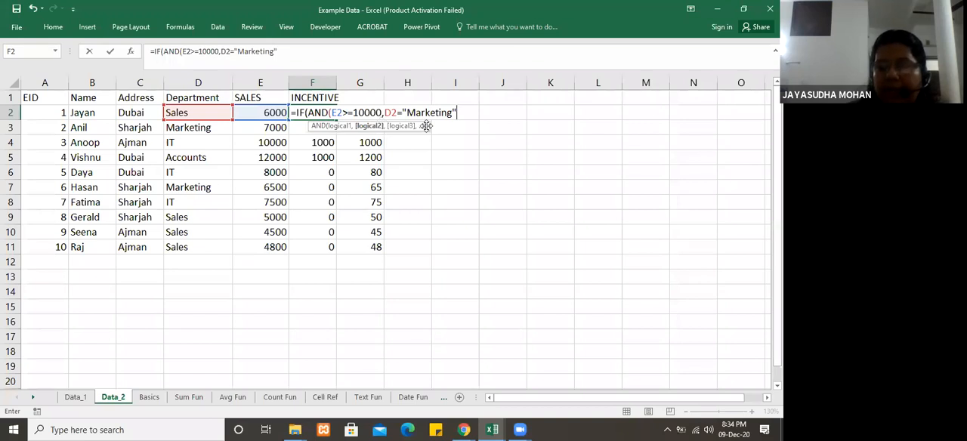
{"action": "type", "text": ")"}
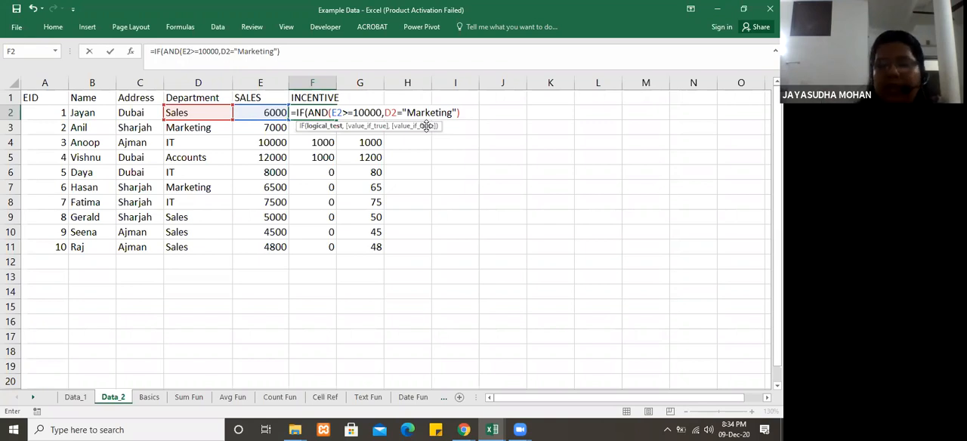
{"action": "type", "text": ","}
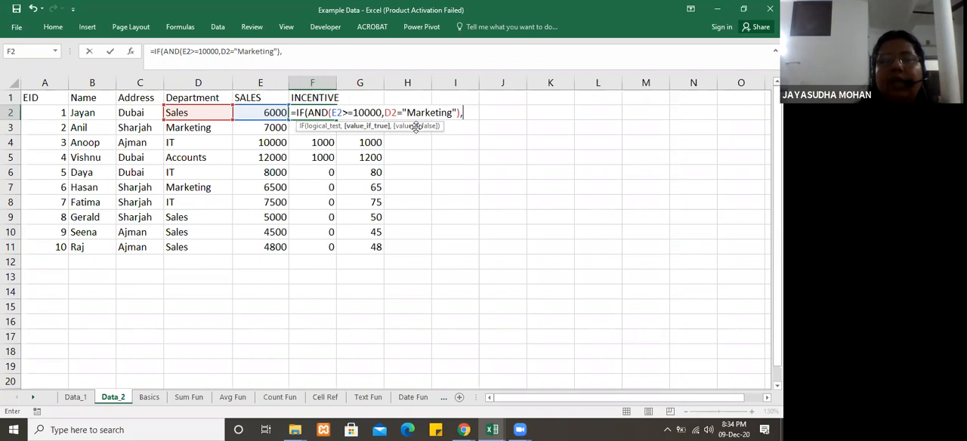
Step: Finish the F2 IF formula with E2*10% as the true value and 0 as the false value
{"action": "left_click", "coordinate": [267, 112]}
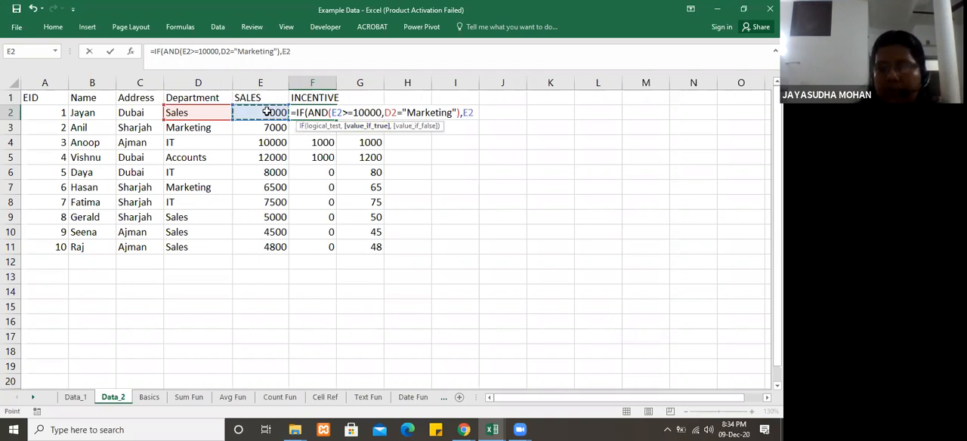
{"action": "type", "text": "*10"}
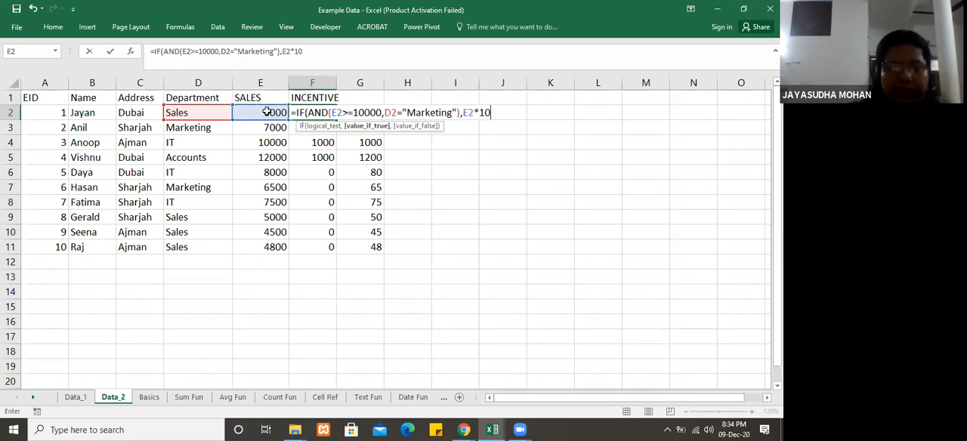
{"action": "type", "text": "%,"}
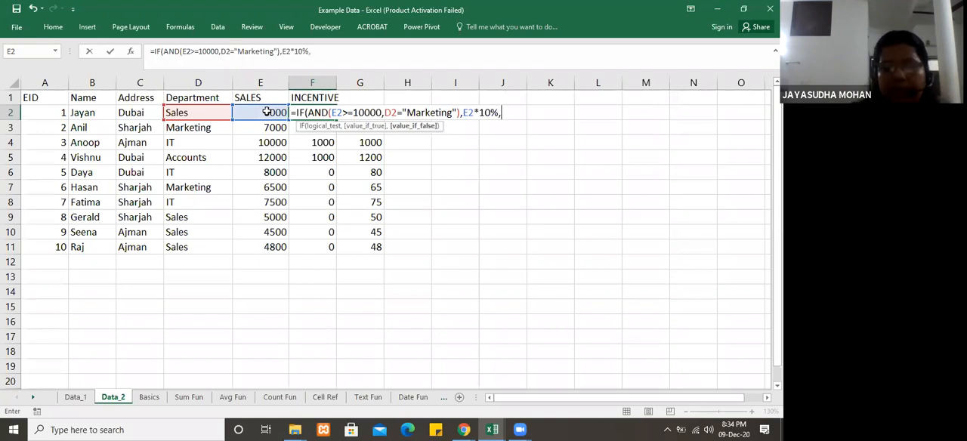
{"action": "left_click", "coordinate": [259, 112]}
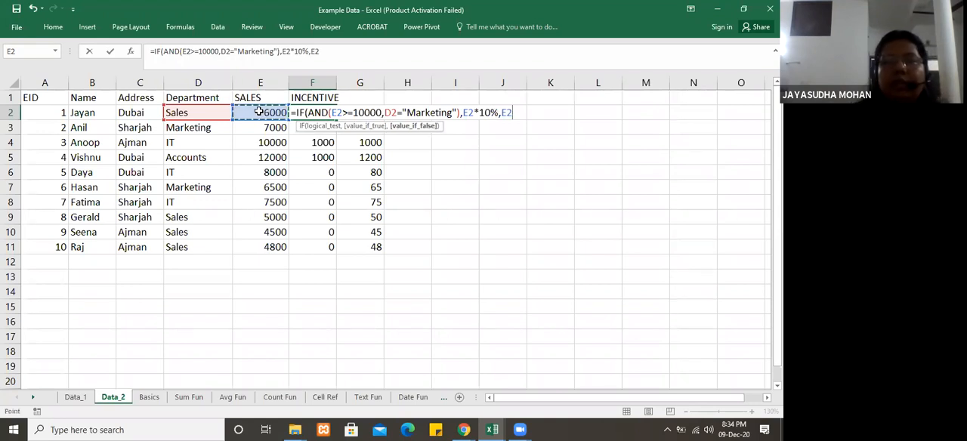
{"action": "key", "text": "BackSpace"}
{"action": "key", "text": "BackSpace"}
{"action": "type", "text": "0)"}
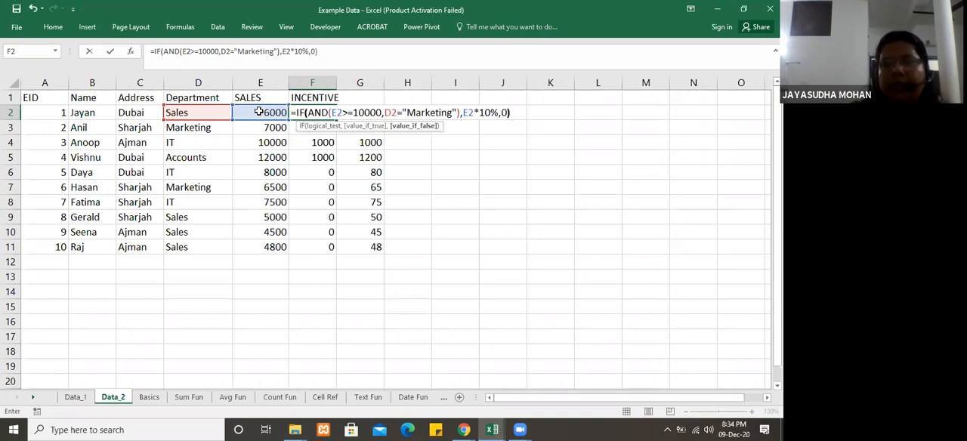
{"action": "key", "text": "Return"}
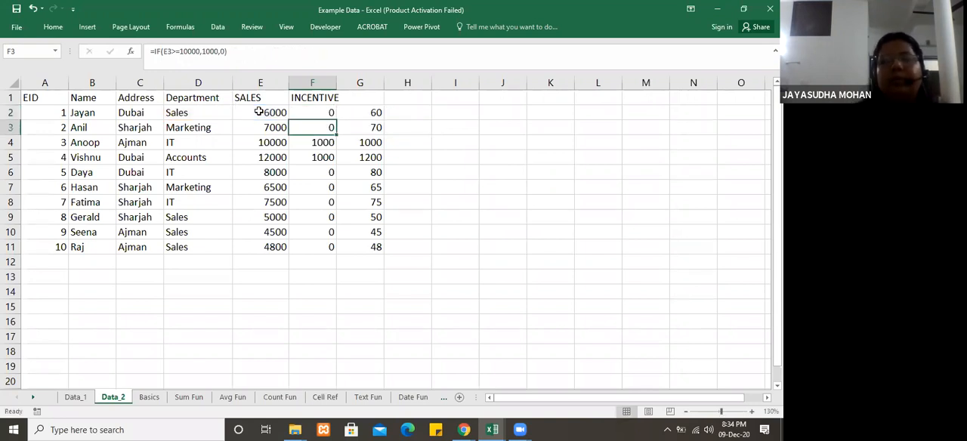
Step: Fill the IF-AND incentive formula from F2 down through F11
{"action": "left_click", "coordinate": [310, 111]}
{"action": "left_click_drag", "start_coordinate": [337, 147], "coordinate": [340, 254]}
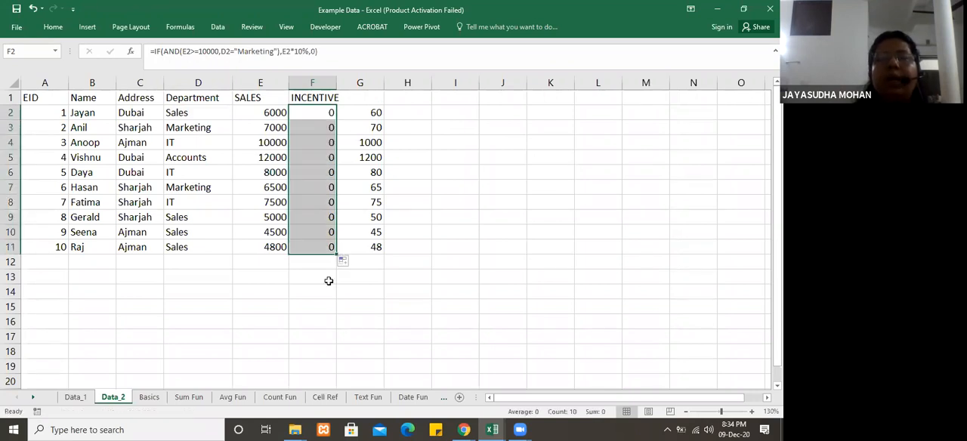
{"action": "left_click", "coordinate": [329, 280]}
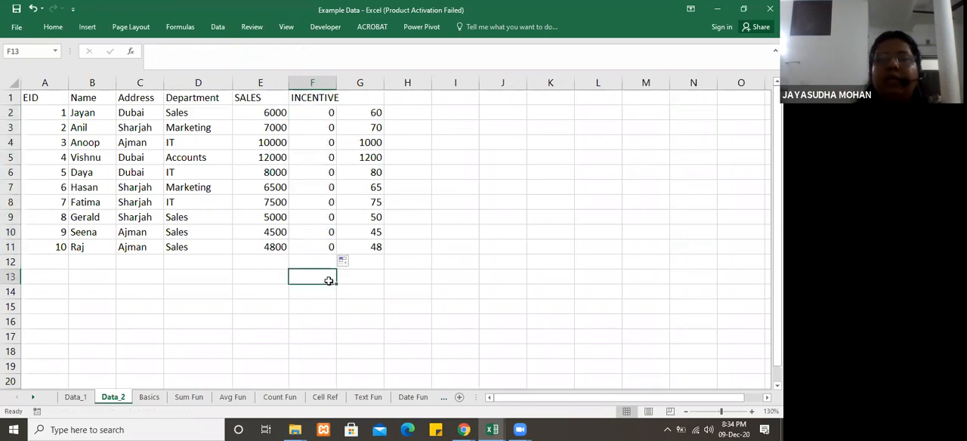
Step: Set the sales of the two Marketing employees to 17000 in E3 and 34000 in E7
{"action": "left_click", "coordinate": [271, 126]}
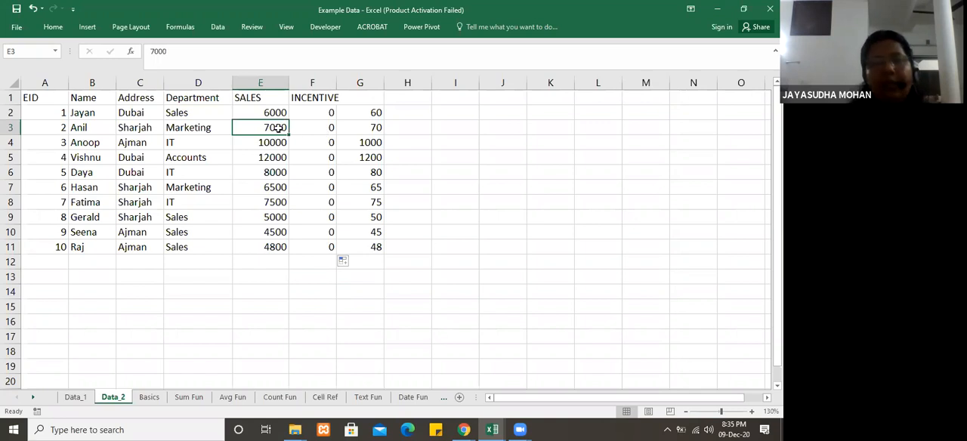
{"action": "type", "text": "1700"}
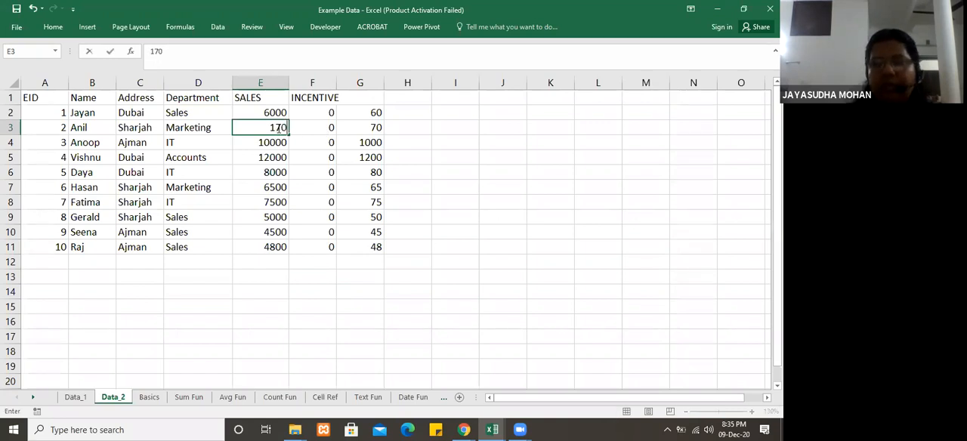
{"action": "key", "text": "Return"}
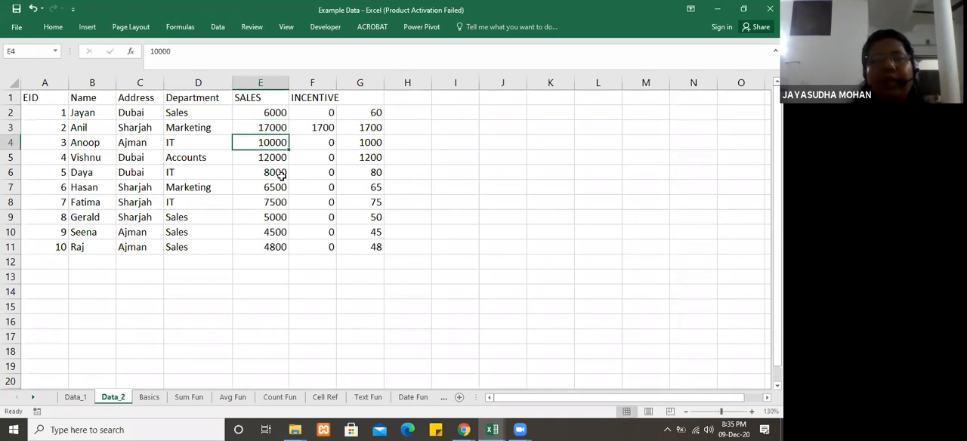
{"action": "left_click", "coordinate": [263, 188]}
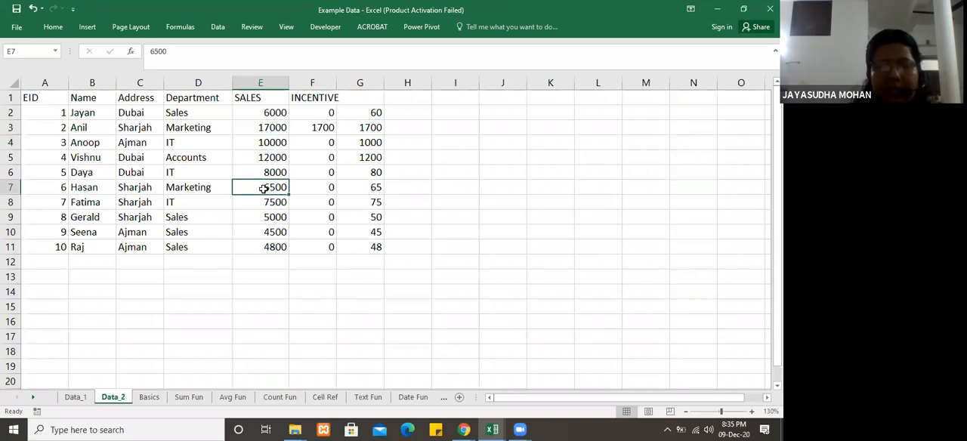
{"action": "type", "text": "34000"}
{"action": "key", "text": "Return"}
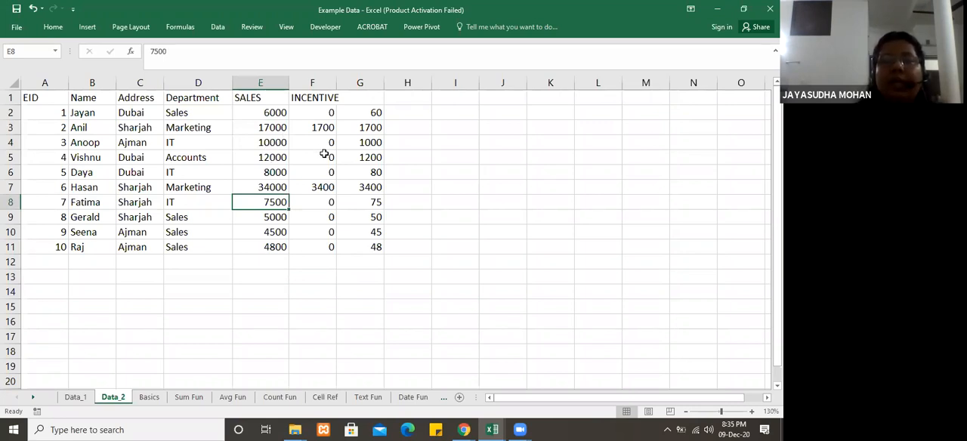
Step: Examine the department in D3 and compare the incentive formulas in F2, F3 and G2
{"action": "left_click", "coordinate": [218, 127]}
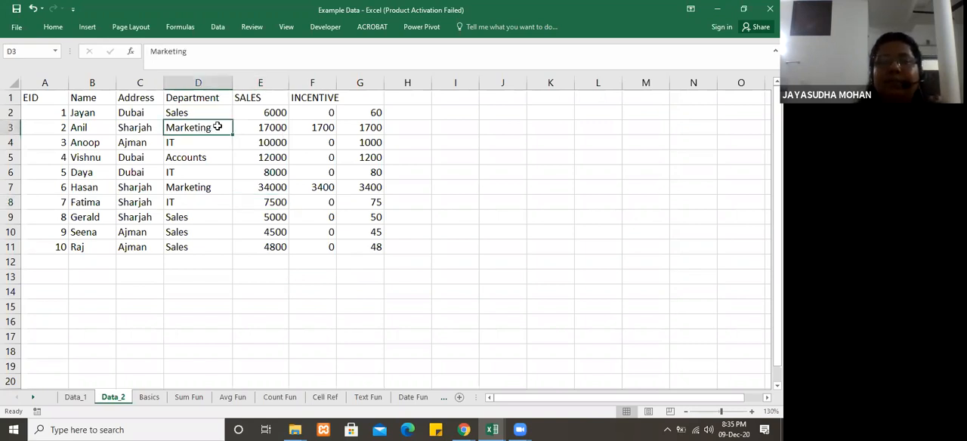
{"action": "left_click", "coordinate": [335, 129]}
{"action": "left_click", "coordinate": [328, 114]}
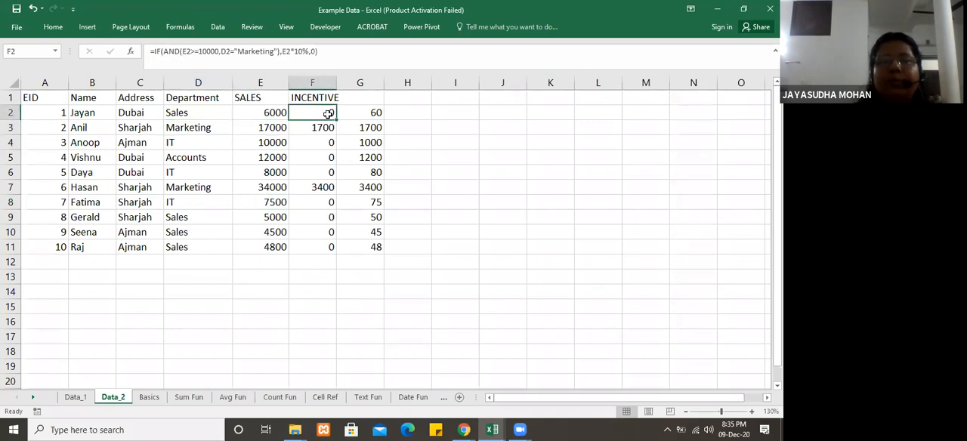
{"action": "left_click", "coordinate": [353, 113]}
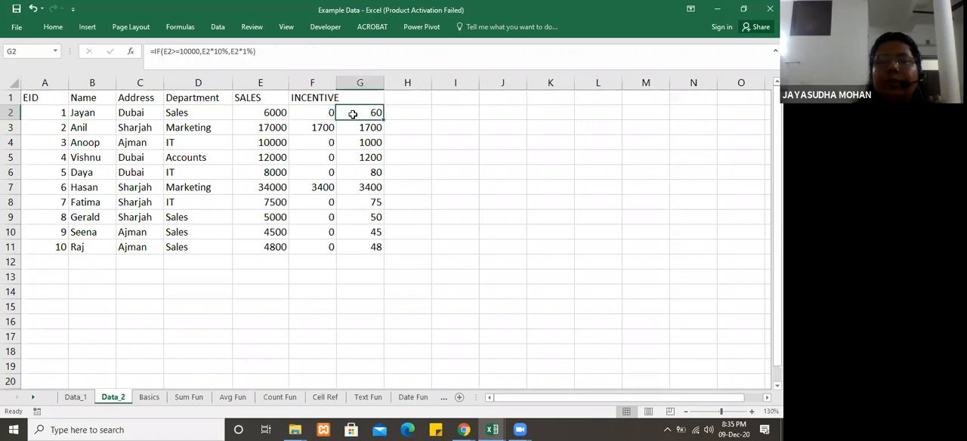
{"action": "left_click", "coordinate": [299, 112]}
{"action": "left_click", "coordinate": [325, 129]}
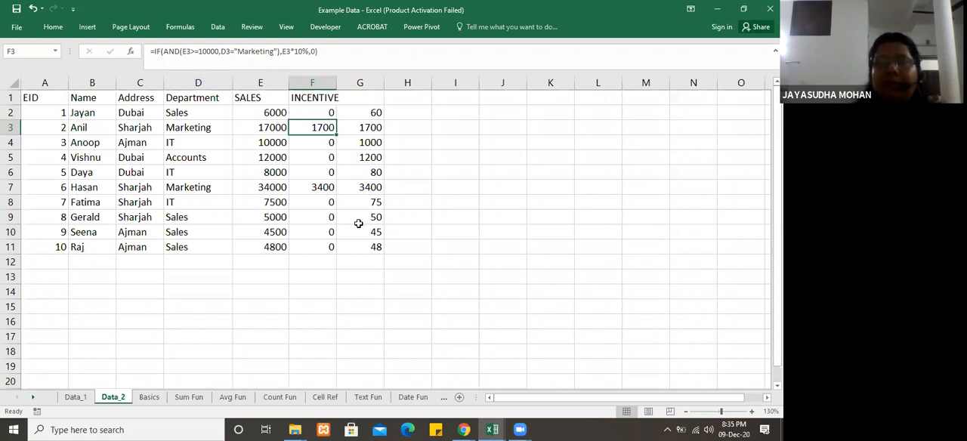
{"action": "left_click", "coordinate": [325, 113]}
{"action": "left_click", "coordinate": [318, 130]}
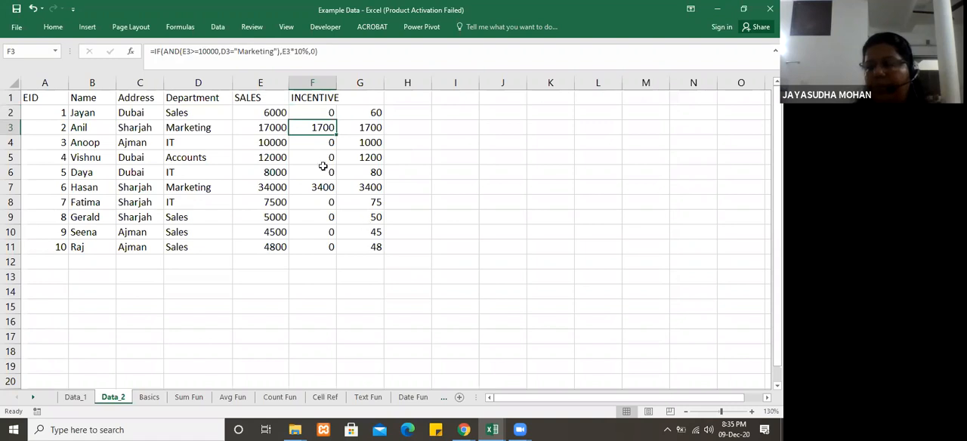
Step: Replace the F2 formula with a new IF containing a nested OR whose first condition is D2="Sales"
{"action": "left_click", "coordinate": [322, 112]}
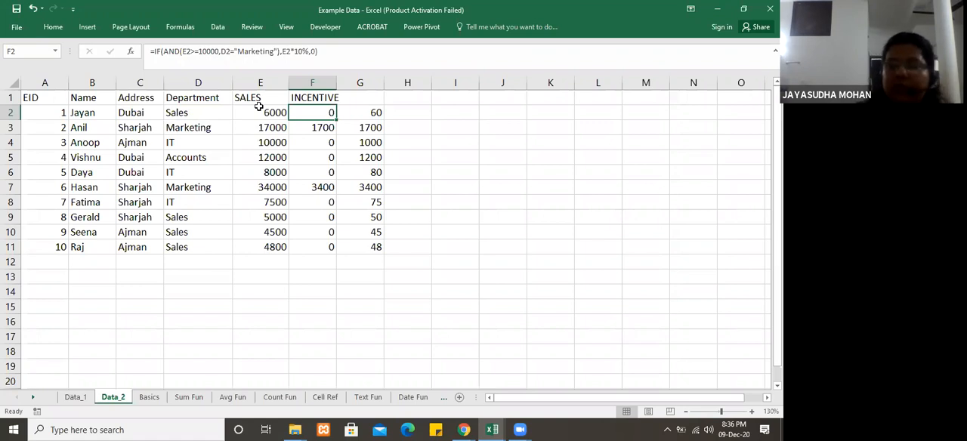
{"action": "type", "text": "="}
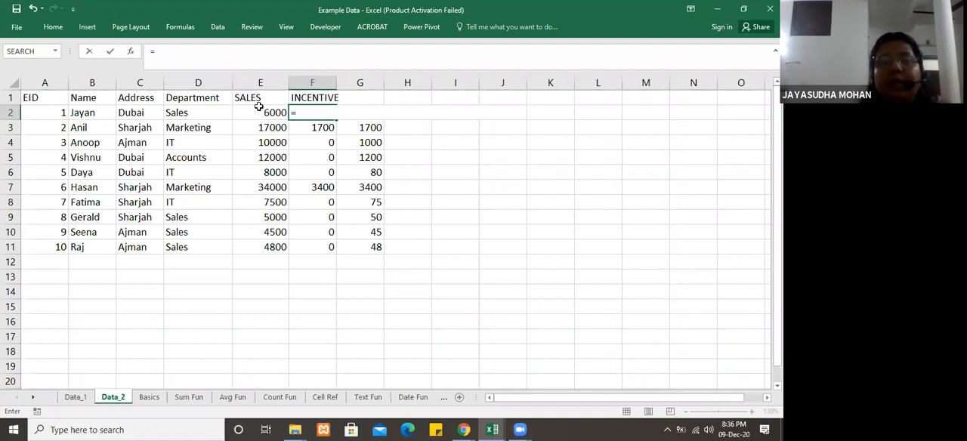
{"action": "type", "text": "if("}
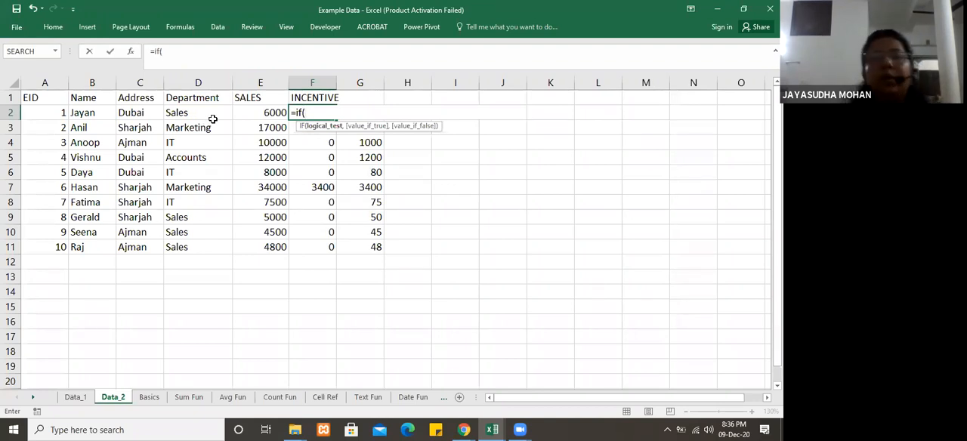
{"action": "type", "text": "or"}
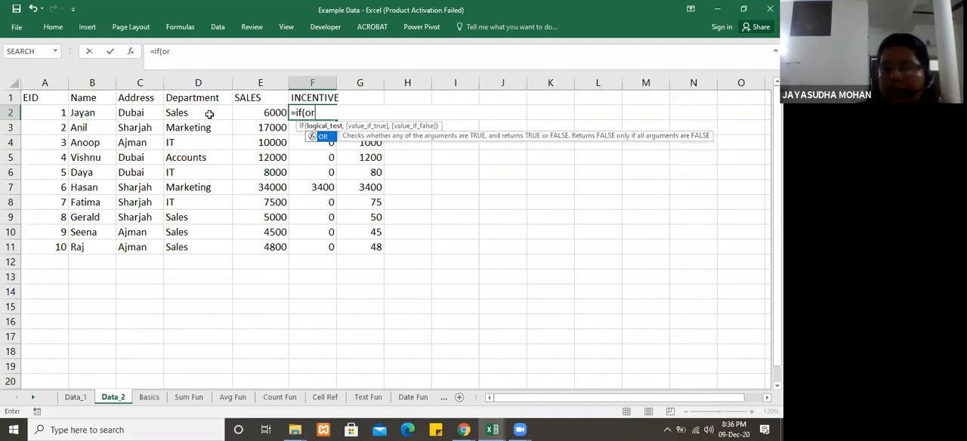
{"action": "type", "text": "("}
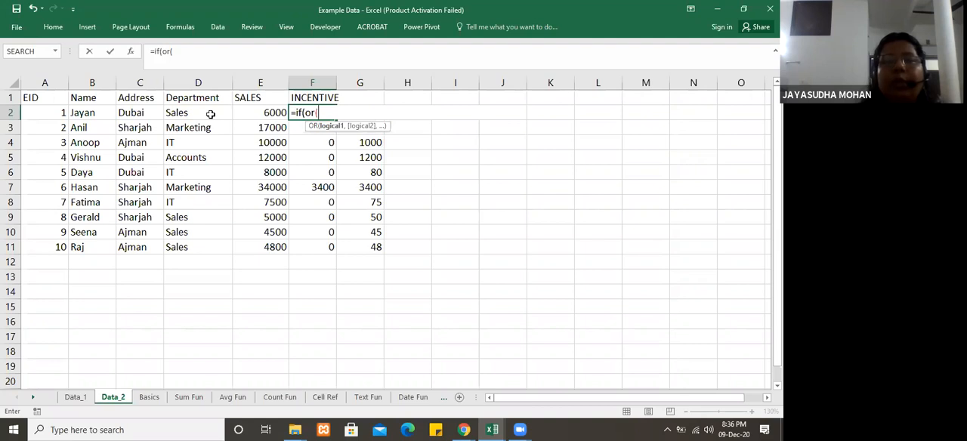
{"action": "left_click", "coordinate": [211, 114]}
{"action": "type", "text": "="}
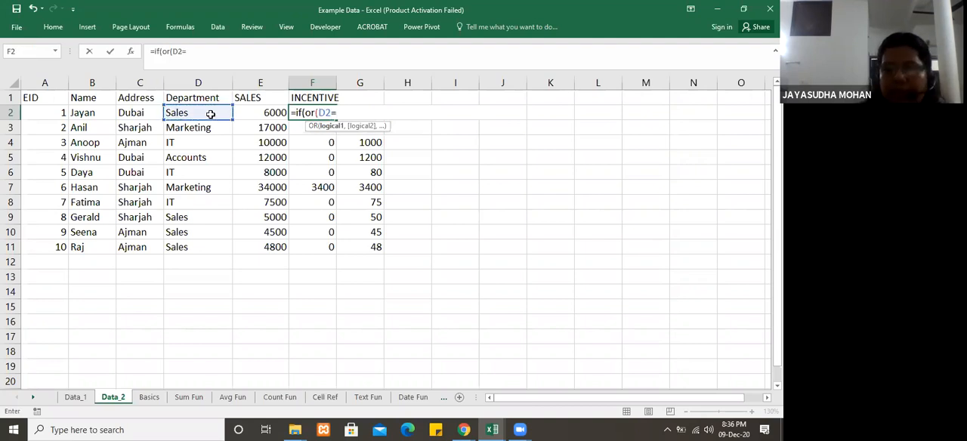
{"action": "type", "text": "\"Sales\","}
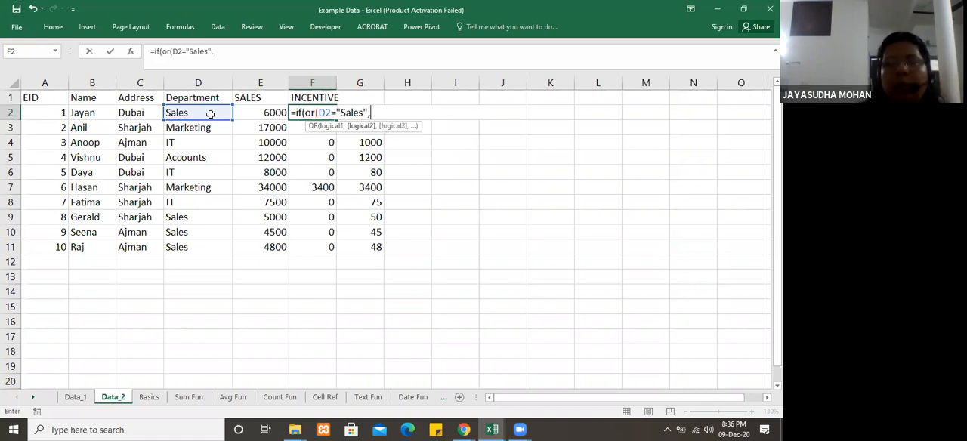
Step: Add D2="Marketing" as the second condition of the OR in the F2 formula and close the OR
{"action": "left_click", "coordinate": [198, 115]}
{"action": "type", "text": "=\"marketing"}
{"action": "key", "text": "BackSpace"}
{"action": "key", "text": "BackSpace"}
{"action": "key", "text": "BackSpace"}
{"action": "key", "text": "BackSpace"}
{"action": "key", "text": "BackSpace"}
{"action": "key", "text": "BackSpace"}
{"action": "key", "text": "BackSpace"}
{"action": "key", "text": "BackSpace"}
{"action": "key", "text": "BackSpace"}
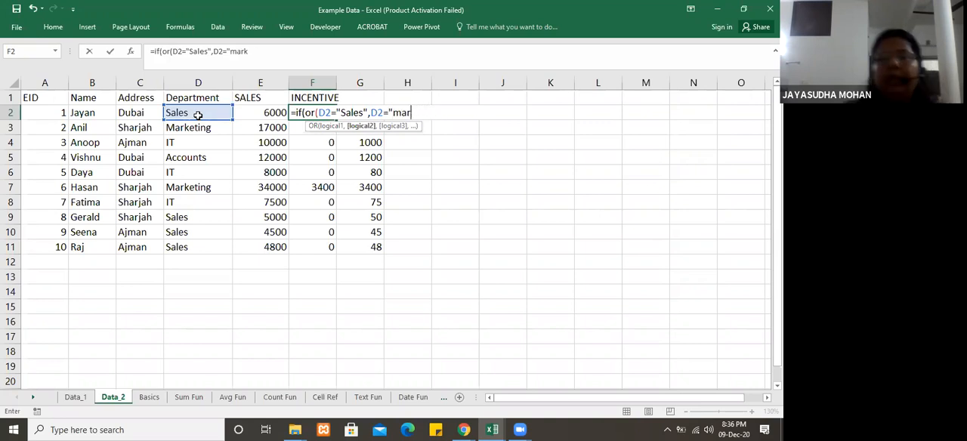
{"action": "type", "text": "Mark"}
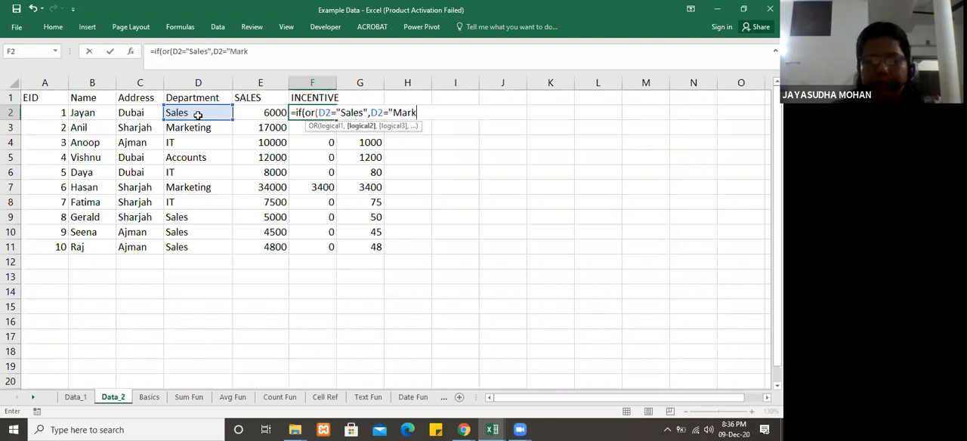
{"action": "type", "text": "eting\""}
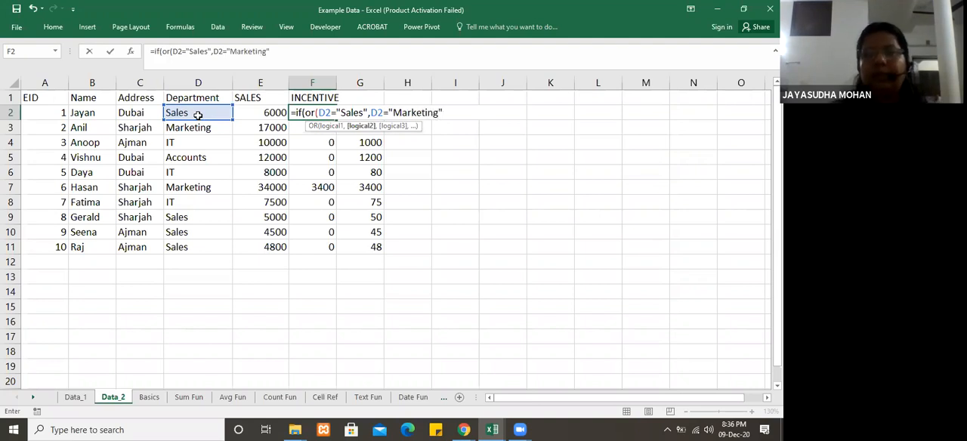
{"action": "type", "text": ")"}
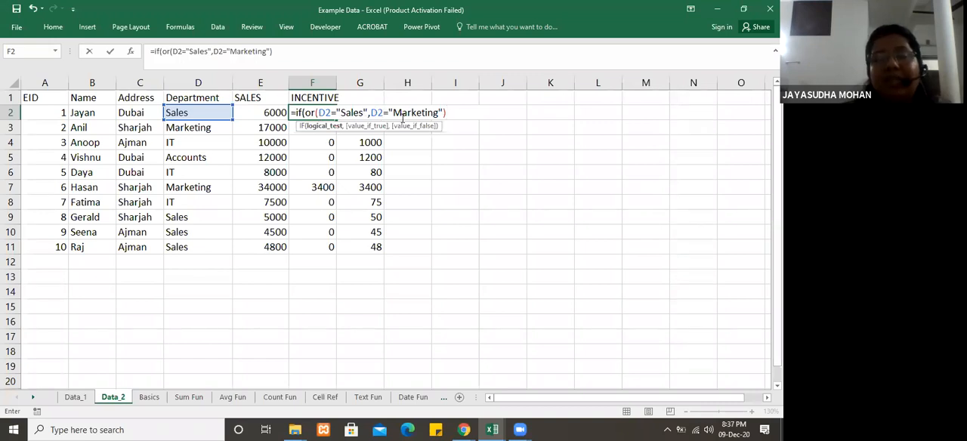
Step: Complete the F2 IF formula with E2*10% as the true value and 0 as the false value
{"action": "type", "text": ","}
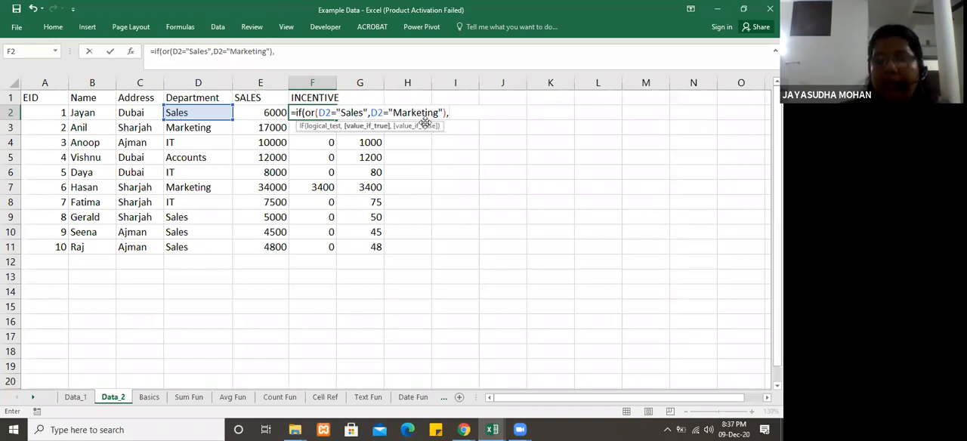
{"action": "left_click", "coordinate": [274, 113]}
{"action": "type", "text": "*10%"}
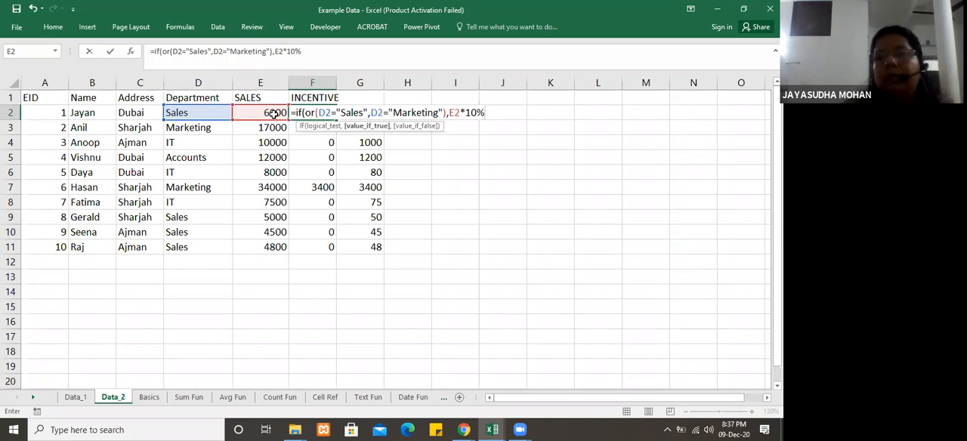
{"action": "type", "text": ",0"}
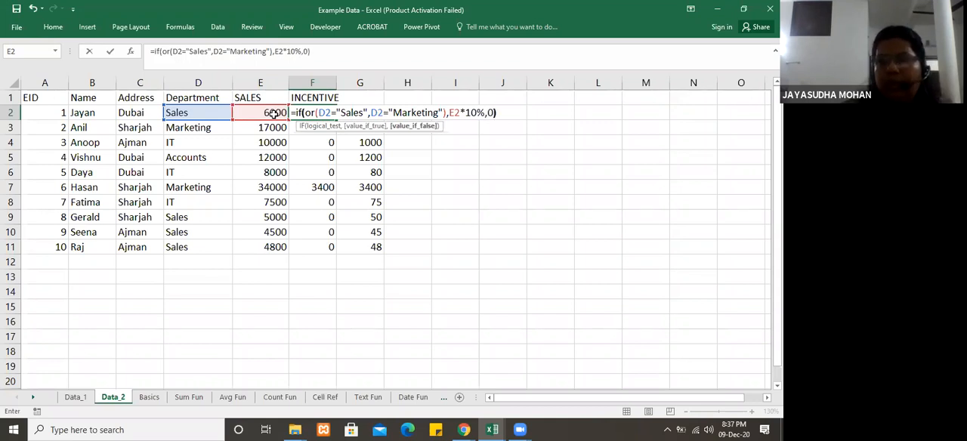
{"action": "key", "text": "Return"}
Step: Fill the IF-OR incentive formula from F2 down through F11
{"action": "left_click", "coordinate": [317, 113]}
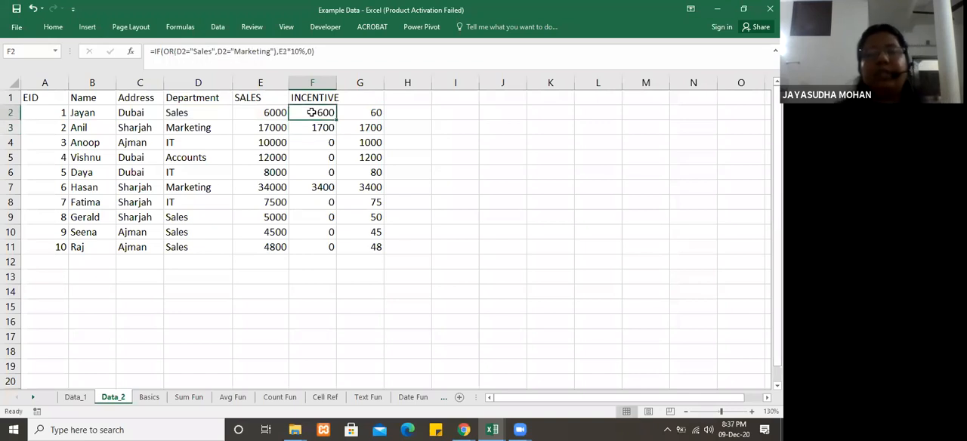
{"action": "left_click_drag", "start_coordinate": [336, 120], "coordinate": [352, 256]}
{"action": "left_click", "coordinate": [353, 257]}
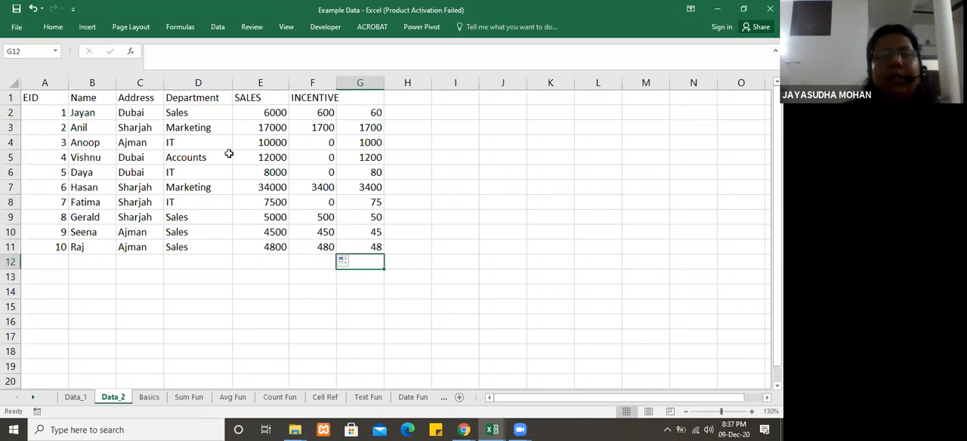
Step: Compare the incentive formulas in F4, F2 and G2, and check the sample formulas on the Basics sheet
{"action": "left_click", "coordinate": [268, 141]}
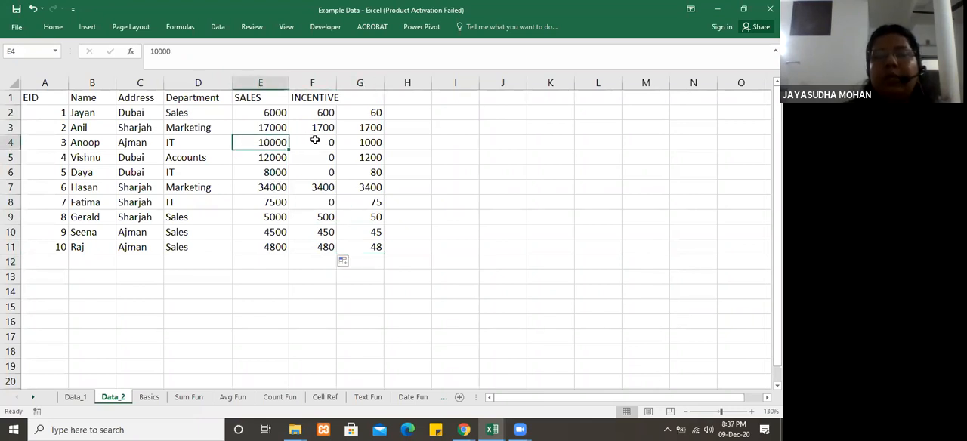
{"action": "left_click", "coordinate": [315, 141]}
{"action": "left_click", "coordinate": [320, 112]}
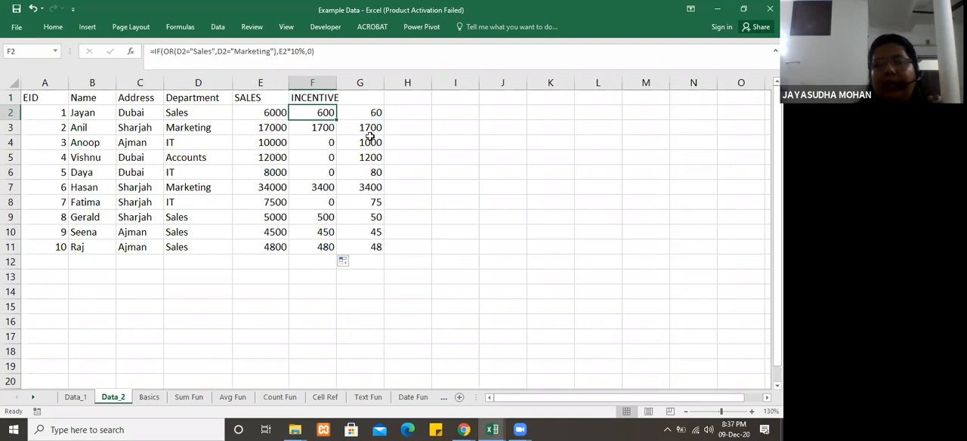
{"action": "left_click", "coordinate": [372, 114]}
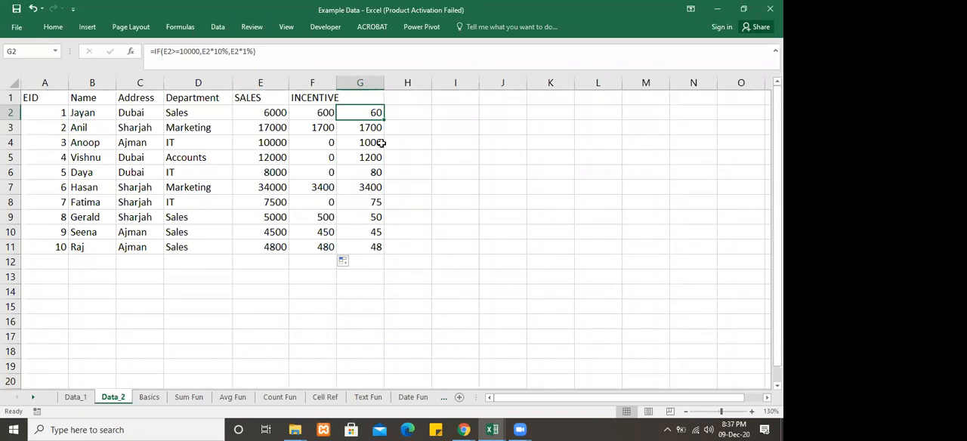
{"action": "left_click", "coordinate": [143, 403]}
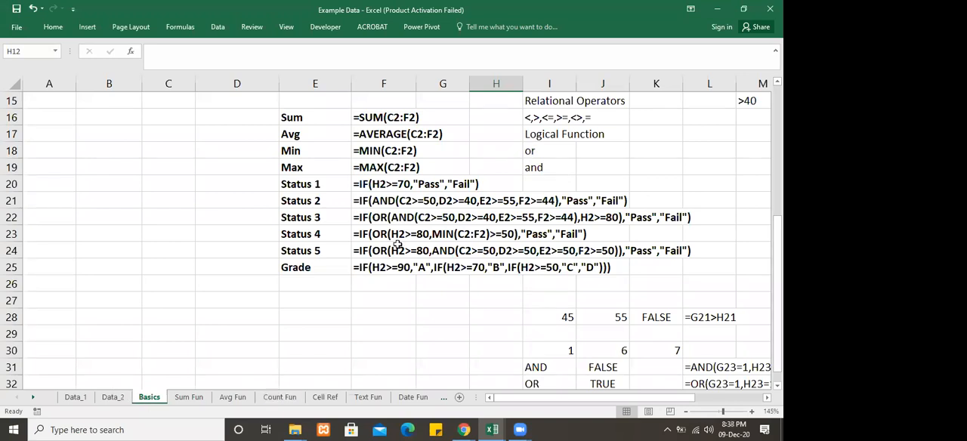
{"action": "left_click", "coordinate": [110, 397]}
{"action": "left_click", "coordinate": [229, 281]}
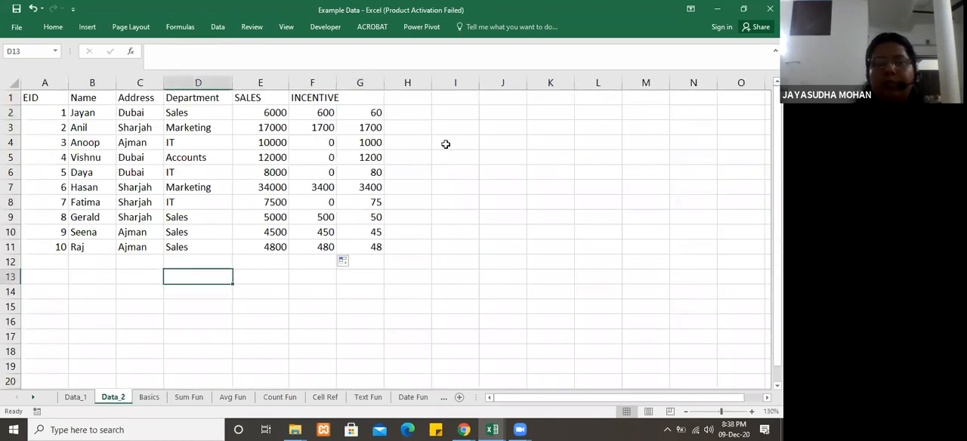
{"action": "left_click", "coordinate": [366, 113]}
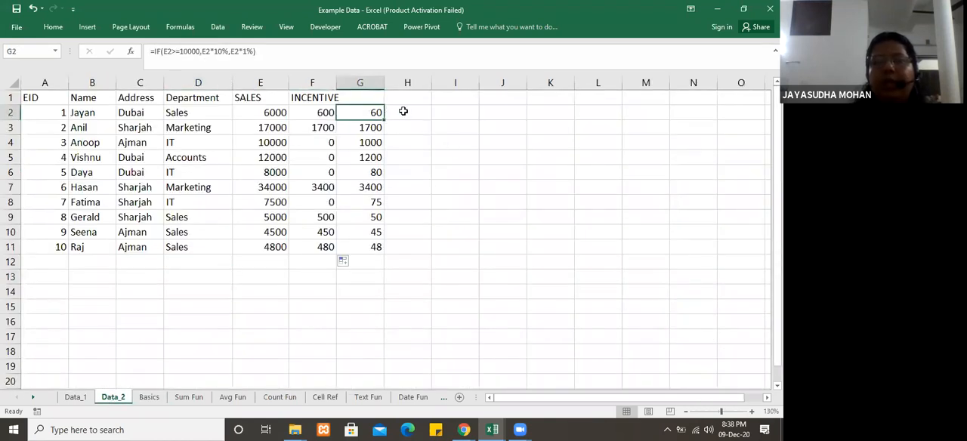
{"action": "left_click", "coordinate": [400, 111]}
{"action": "left_click", "coordinate": [354, 114]}
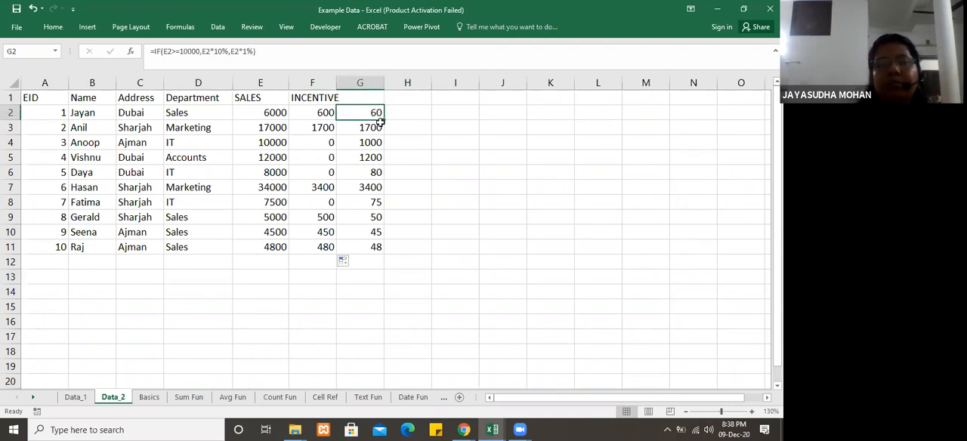
Step: Delete the earlier incentive results in G2:G11
{"action": "left_click_drag", "start_coordinate": [373, 111], "coordinate": [378, 248]}
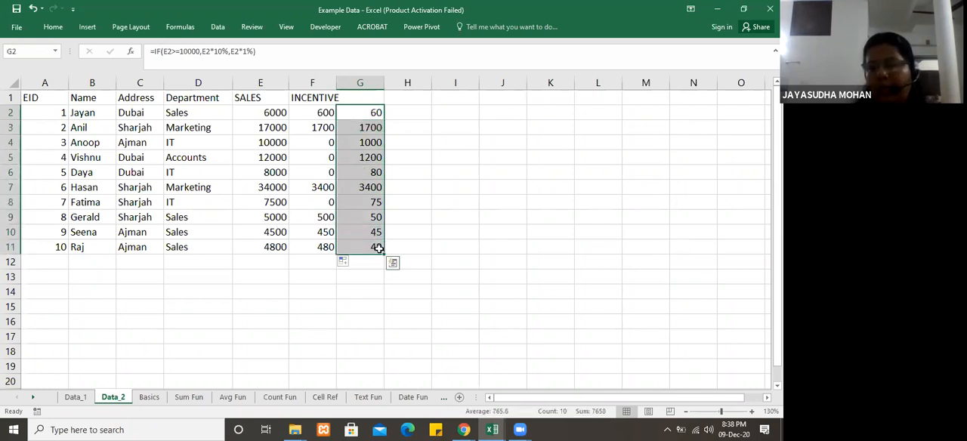
{"action": "key", "text": "Delete"}
{"action": "left_click", "coordinate": [456, 212]}
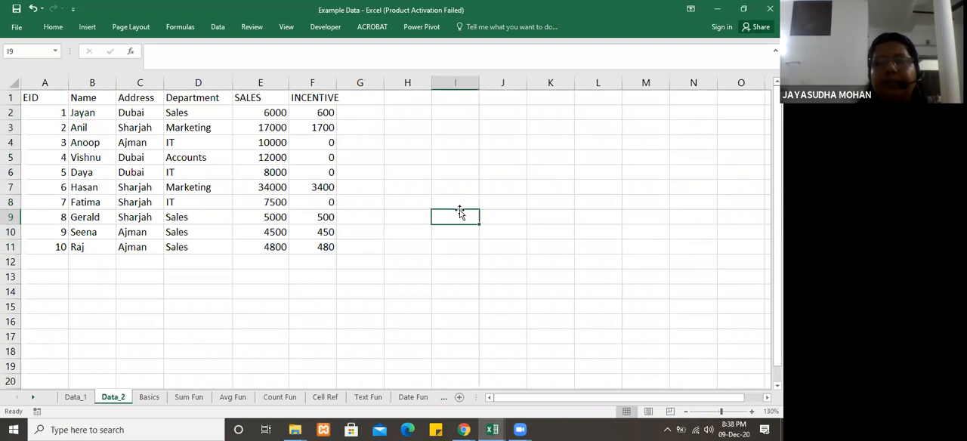
Step: Switch to the Basic Functions workbook and examine its IF, AND n OR and Eg_1 example sheets
{"action": "left_click", "coordinate": [367, 111]}
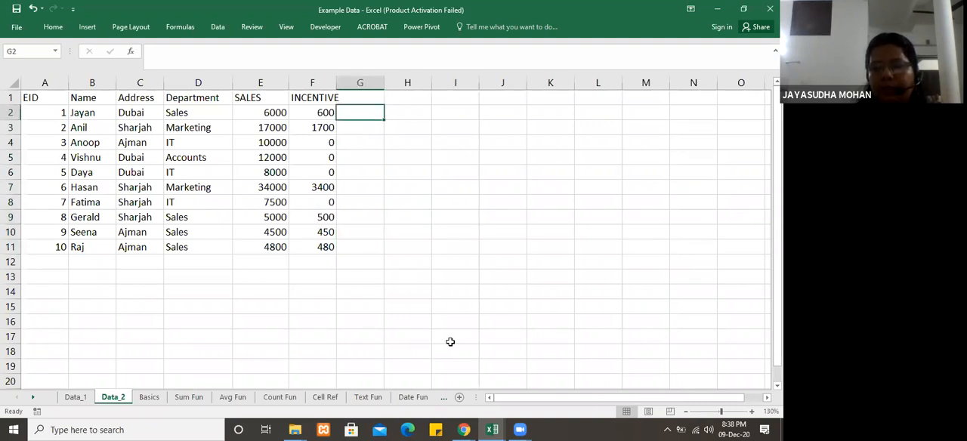
{"action": "mouse_move", "coordinate": [495, 429]}
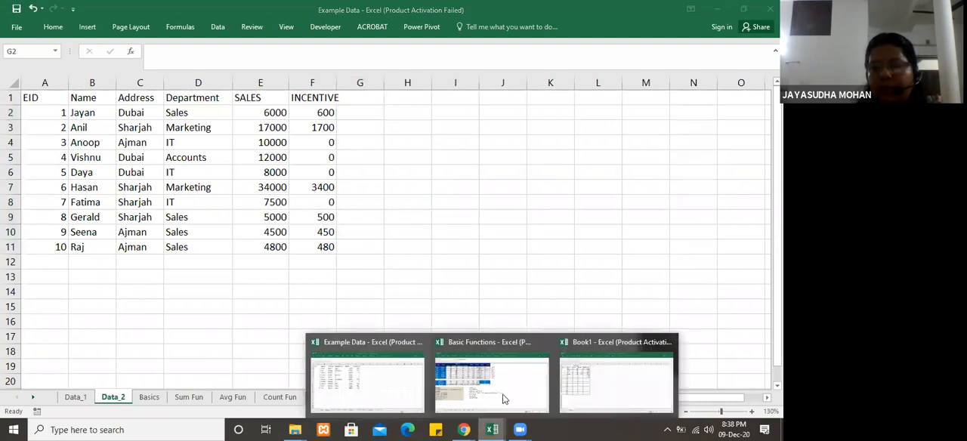
{"action": "left_click", "coordinate": [501, 394]}
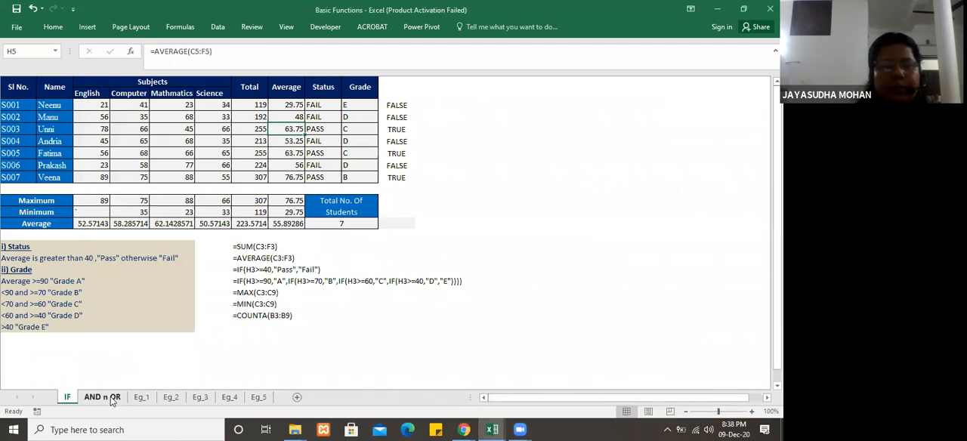
{"action": "left_click", "coordinate": [103, 398]}
{"action": "left_click", "coordinate": [253, 105]}
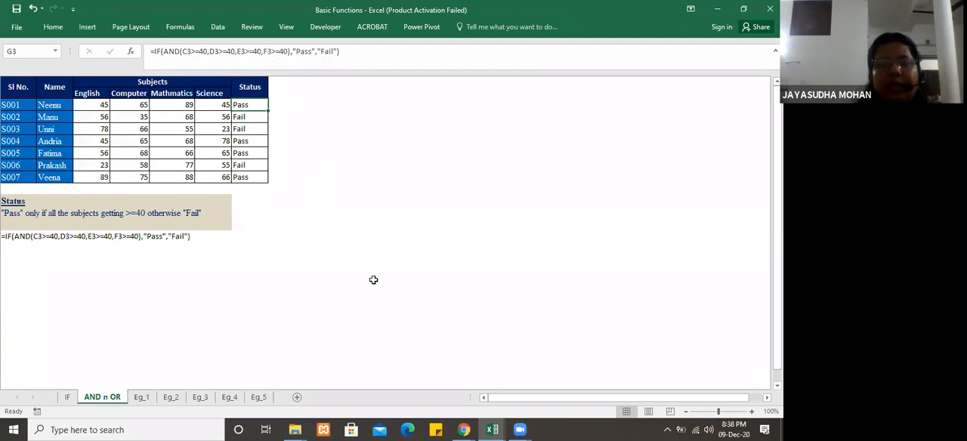
{"action": "left_click", "coordinate": [142, 397]}
{"action": "left_click", "coordinate": [268, 238]}
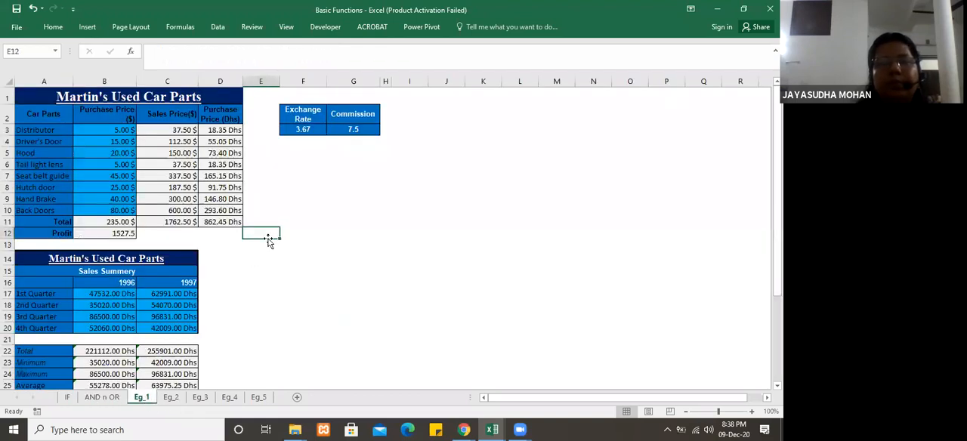
{"action": "left_click", "coordinate": [377, 202]}
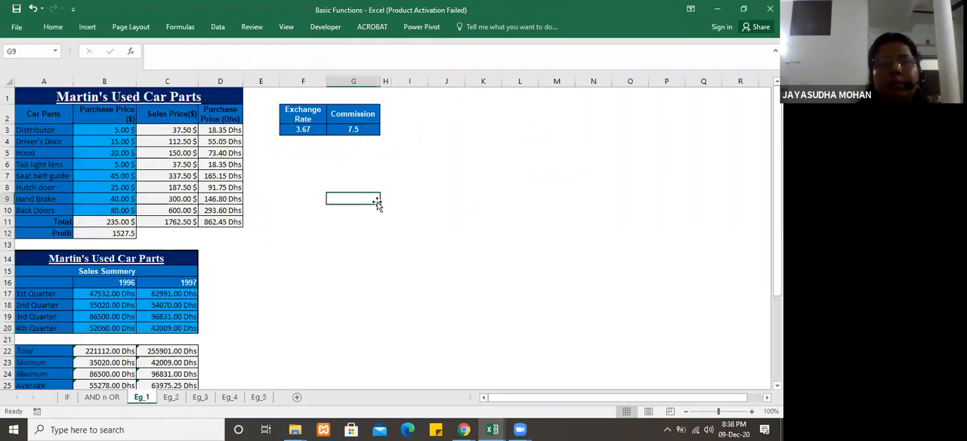
{"action": "left_click", "coordinate": [320, 162]}
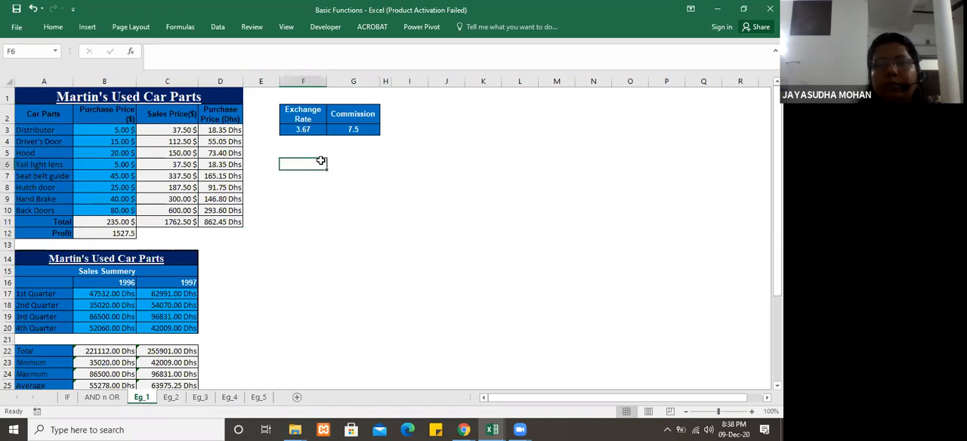
{"action": "left_click", "coordinate": [354, 269]}
Step: Switch back to the Data_2 sheet of the Example Data workbook
{"action": "left_click", "coordinate": [492, 429]}
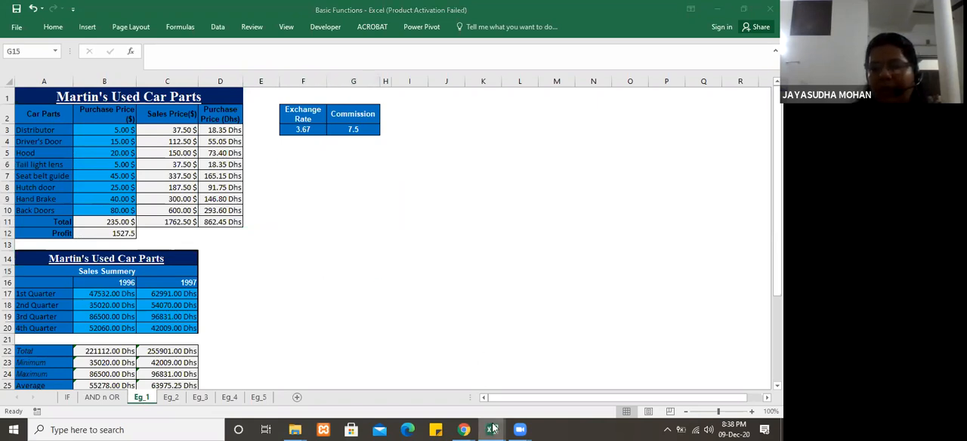
{"action": "left_click", "coordinate": [379, 401]}
{"action": "left_click", "coordinate": [361, 277]}
{"action": "left_click", "coordinate": [364, 305]}
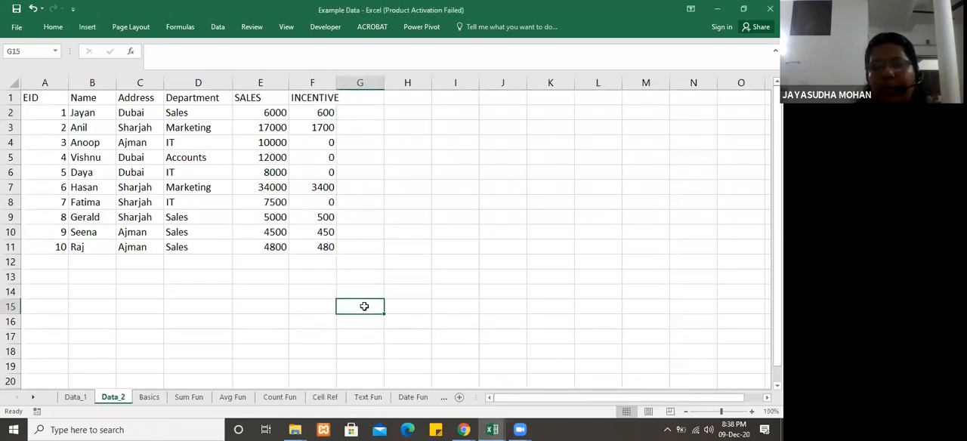
{"action": "left_click", "coordinate": [241, 286]}
{"action": "left_click", "coordinate": [132, 260]}
{"action": "left_click", "coordinate": [76, 287]}
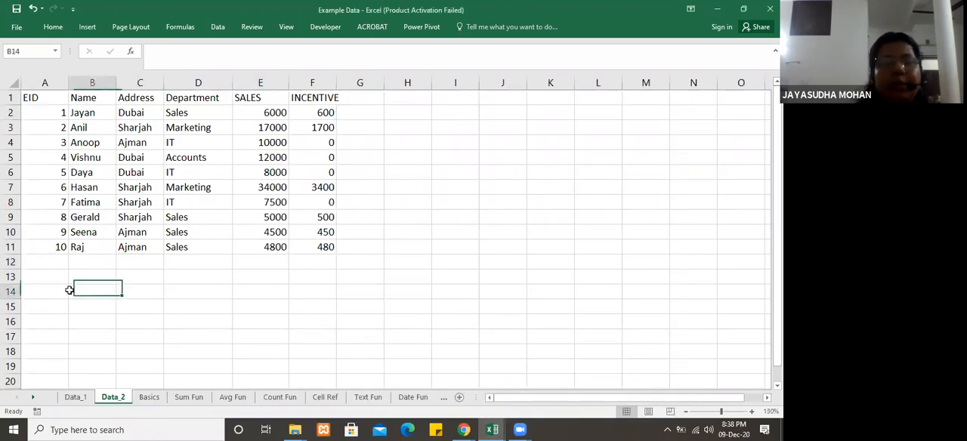
{"action": "left_click", "coordinate": [48, 276]}
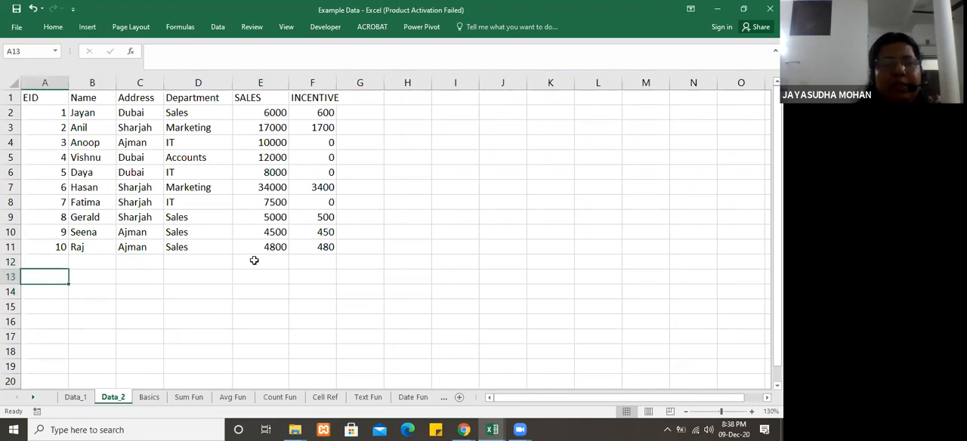
{"action": "left_click", "coordinate": [393, 283]}
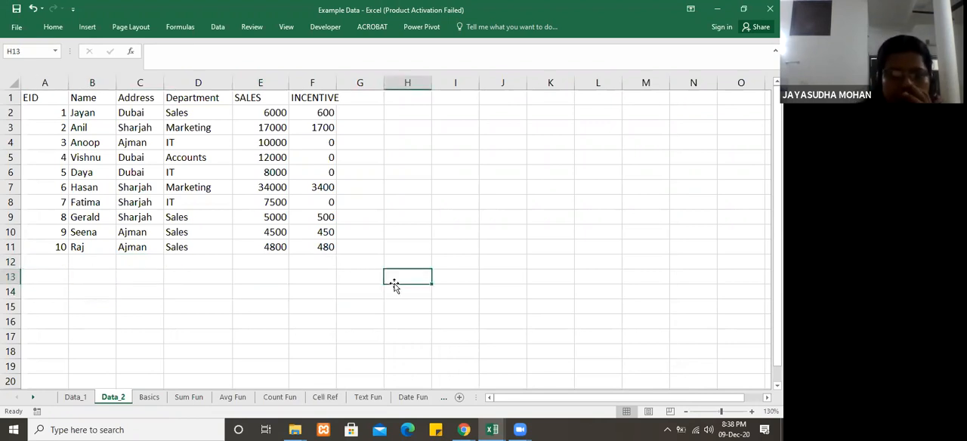
{"action": "left_click", "coordinate": [208, 320]}
Step: View the cell reference examples on the Cell Ref sheet and switch to the Book1 workbook
{"action": "left_click", "coordinate": [323, 396]}
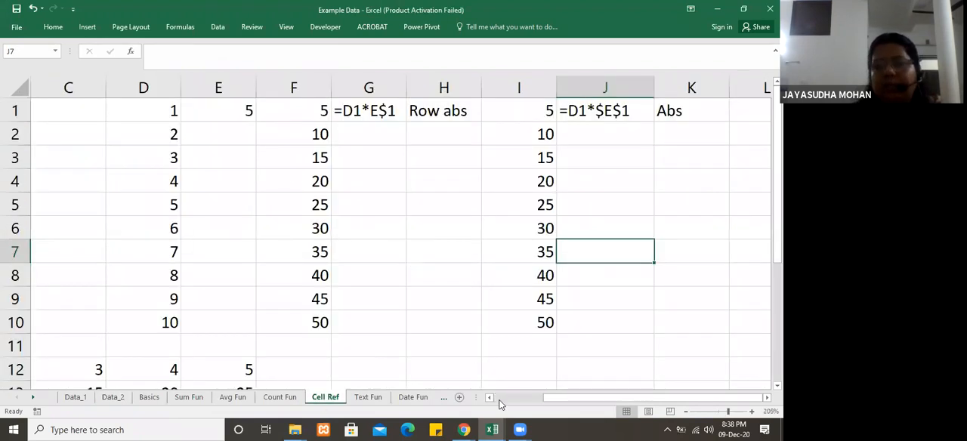
{"action": "left_click", "coordinate": [492, 428]}
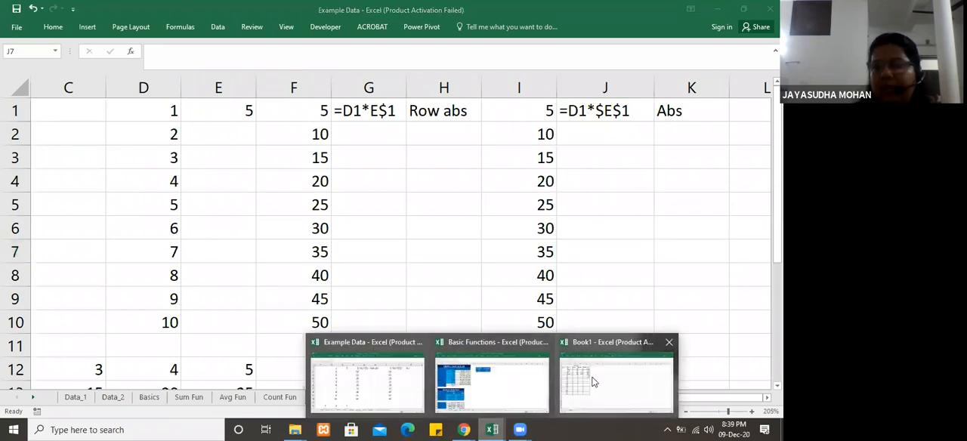
{"action": "left_click", "coordinate": [593, 382]}
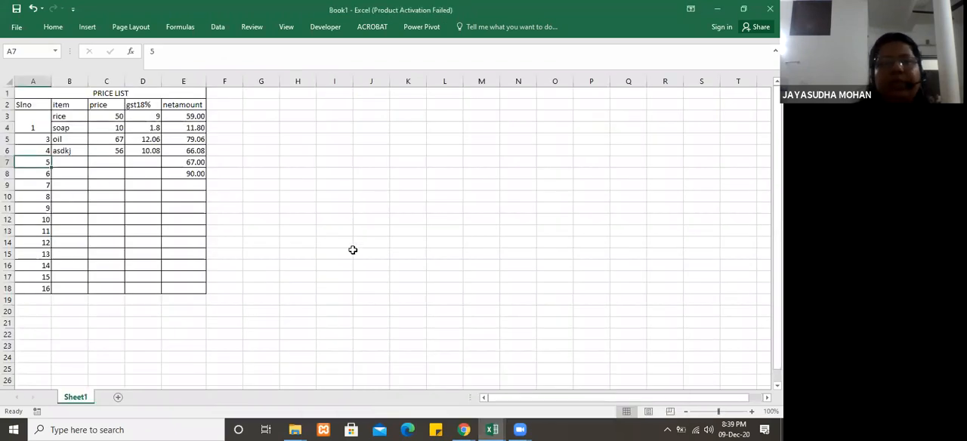
Step: Enter 1 in G3, 5 in H3 and the formula =G3*5 in I3
{"action": "left_click", "coordinate": [272, 120]}
{"action": "type", "text": "1"}
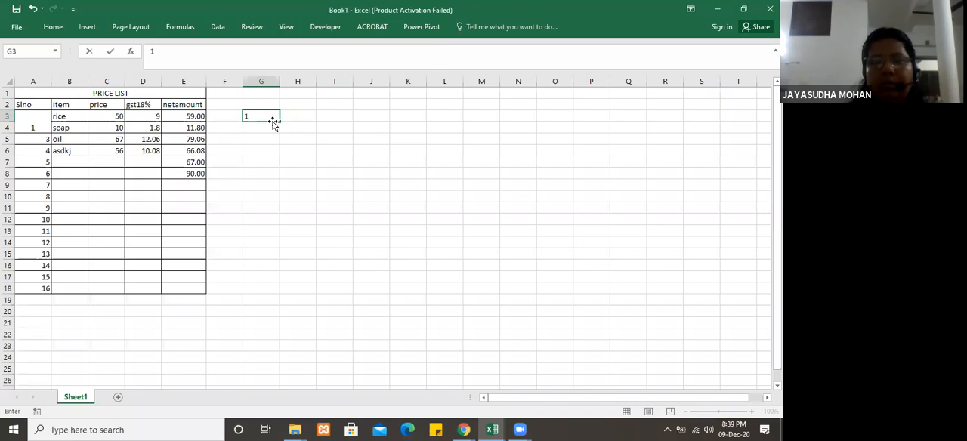
{"action": "key", "text": "Tab"}
{"action": "type", "text": "5"}
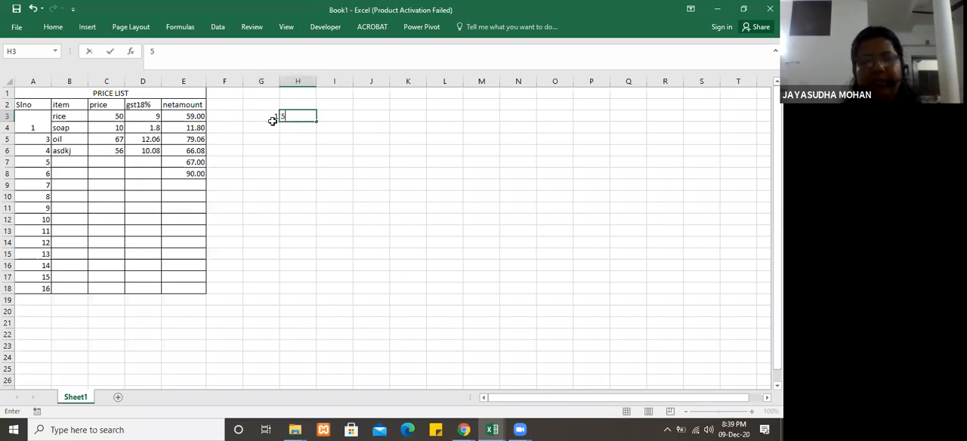
{"action": "key", "text": "Tab"}
{"action": "type", "text": "="}
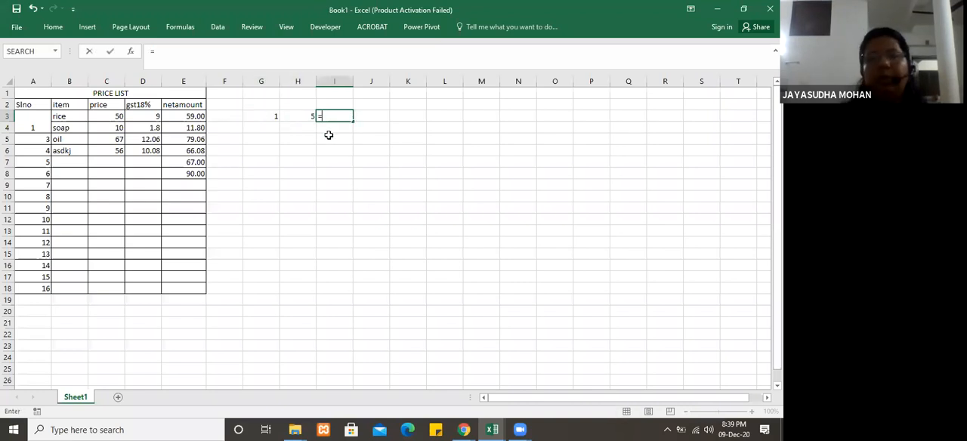
{"action": "left_click", "coordinate": [265, 118]}
{"action": "type", "text": "*"}
{"action": "key", "text": "Return"}
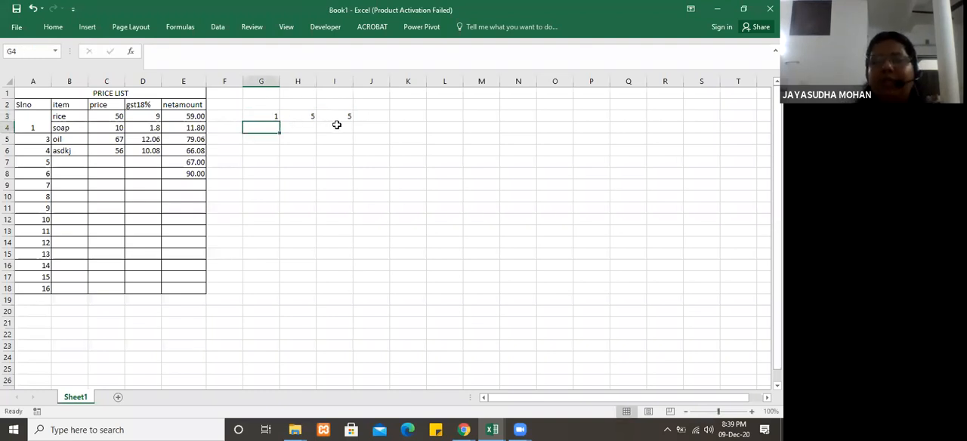
{"action": "left_click", "coordinate": [275, 117]}
{"action": "left_click", "coordinate": [341, 117]}
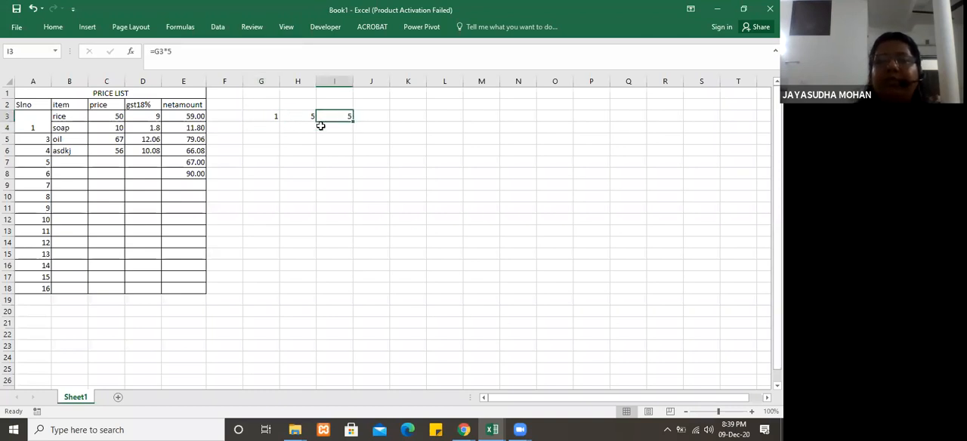
Step: Enter 2 in G4 and extend the number series from G3:G4 down to G18
{"action": "left_click", "coordinate": [267, 116]}
{"action": "left_click", "coordinate": [271, 127]}
{"action": "type", "text": "2"}
{"action": "key", "text": "Return"}
{"action": "left_click_drag", "start_coordinate": [273, 115], "coordinate": [282, 292]}
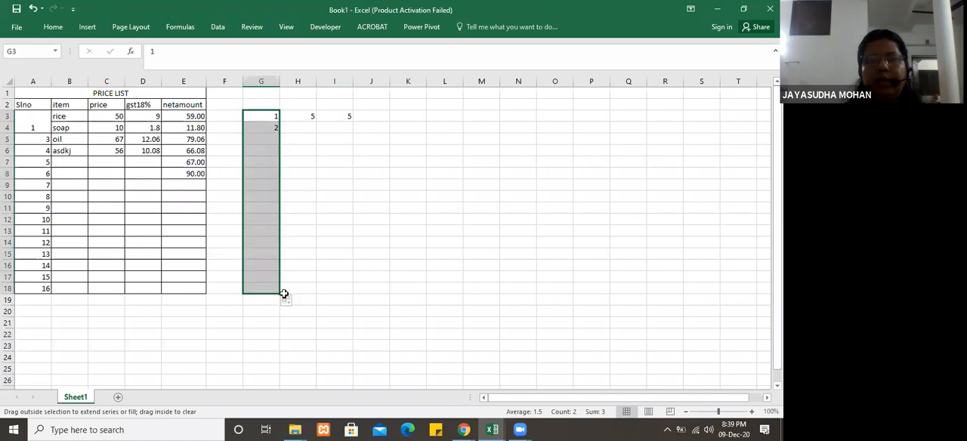
Step: Enter 5 in H4 and fill the I3 formula down through I18
{"action": "left_click", "coordinate": [302, 128]}
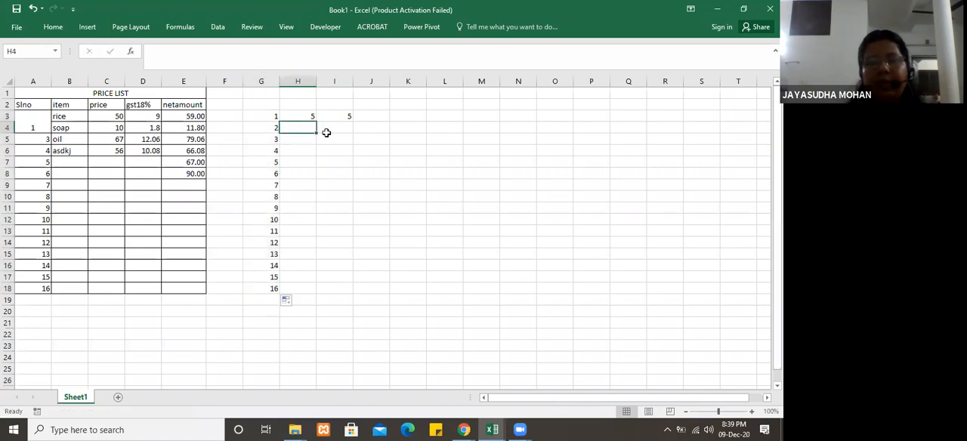
{"action": "type", "text": "5"}
{"action": "left_click", "coordinate": [326, 132]}
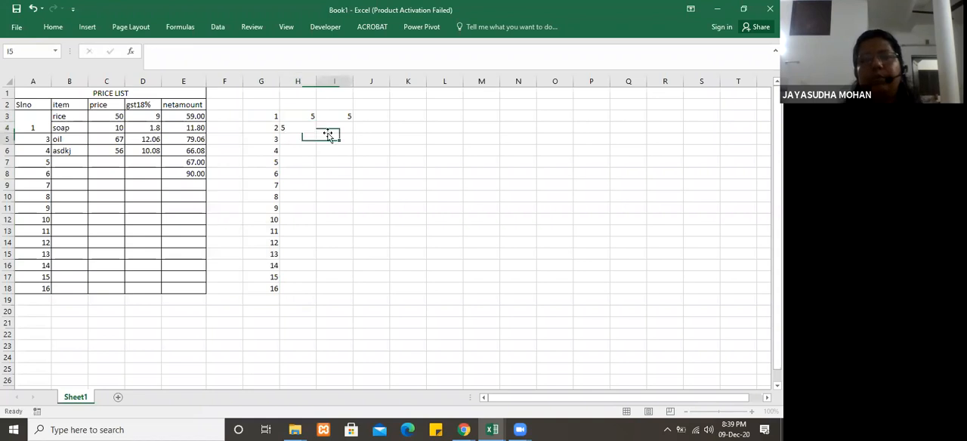
{"action": "left_click", "coordinate": [344, 112]}
{"action": "left_click_drag", "start_coordinate": [352, 124], "coordinate": [359, 293]}
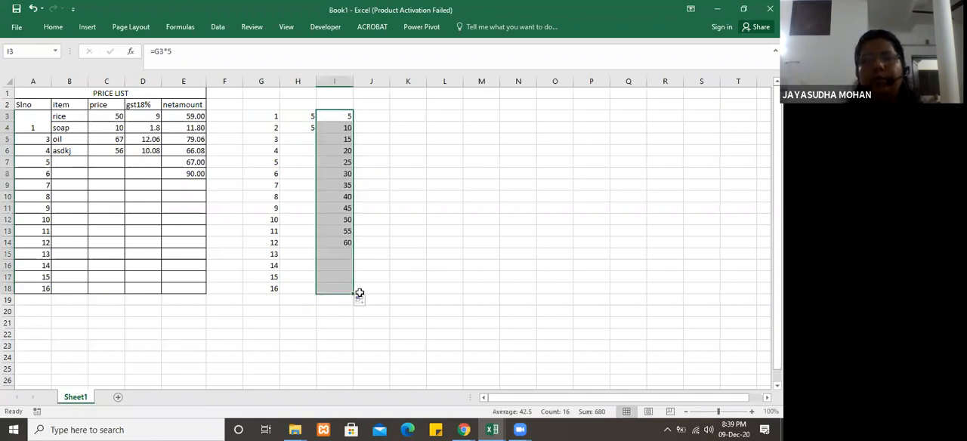
{"action": "left_click", "coordinate": [342, 332]}
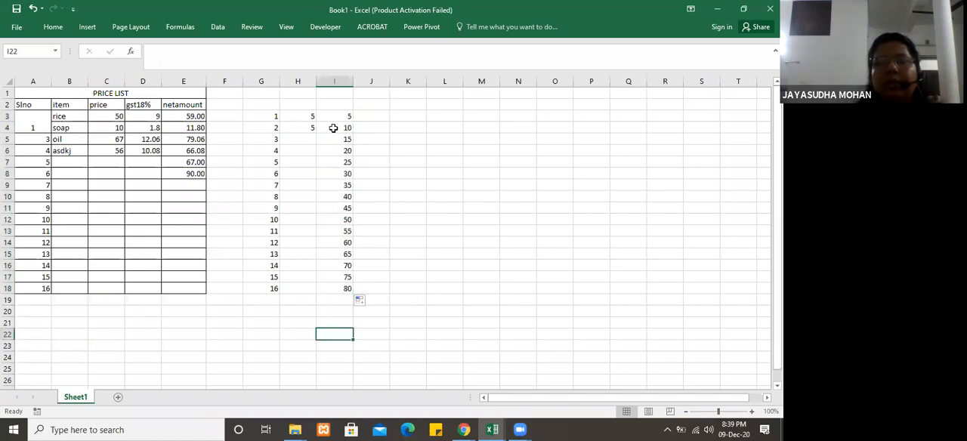
Step: Check the formulas in column I, and delete the filled results in I4:I18
{"action": "key", "text": "Up"}
{"action": "key", "text": "Up"}
{"action": "key", "text": "Up"}
{"action": "key", "text": "Up"}
{"action": "key", "text": "Up"}
{"action": "key", "text": "Up"}
{"action": "key", "text": "Up"}
{"action": "key", "text": "Up"}
{"action": "key", "text": "Up"}
{"action": "key", "text": "Up"}
{"action": "key", "text": "Up"}
{"action": "key", "text": "Up"}
{"action": "key", "text": "Up"}
{"action": "key", "text": "Up"}
{"action": "key", "text": "Up"}
{"action": "key", "text": "Up"}
{"action": "key", "text": "Up"}
{"action": "key", "text": "Up"}
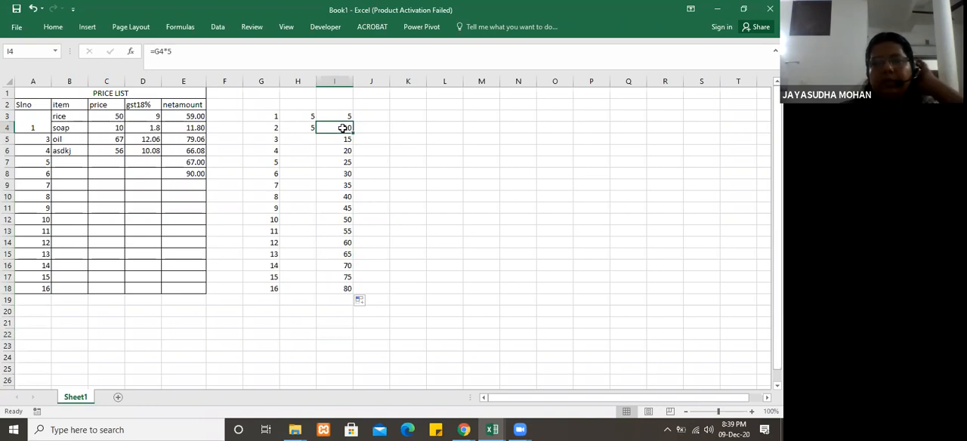
{"action": "left_click", "coordinate": [307, 128]}
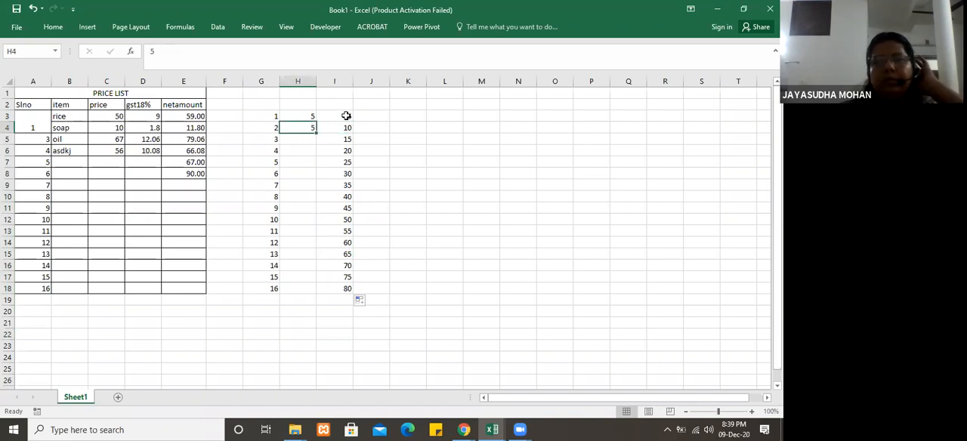
{"action": "left_click", "coordinate": [346, 115]}
{"action": "left_click_drag", "start_coordinate": [346, 139], "coordinate": [348, 300]}
{"action": "key", "text": "Delete"}
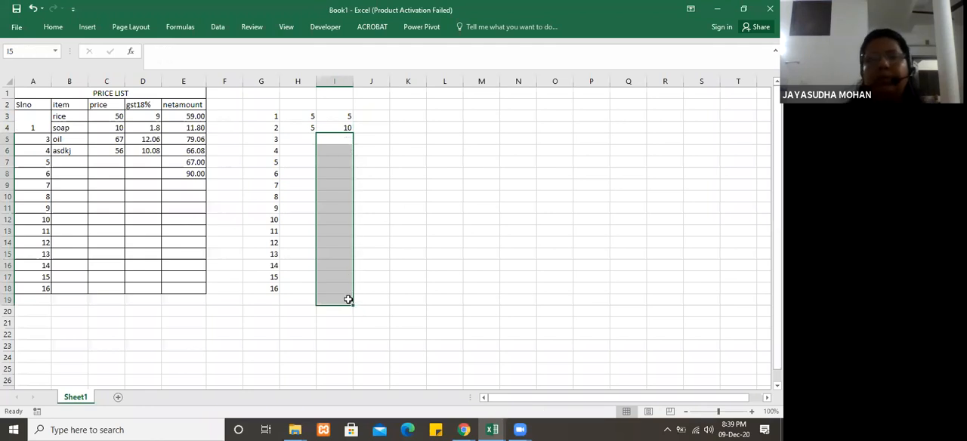
{"action": "left_click", "coordinate": [340, 128]}
{"action": "key", "text": "Delete"}
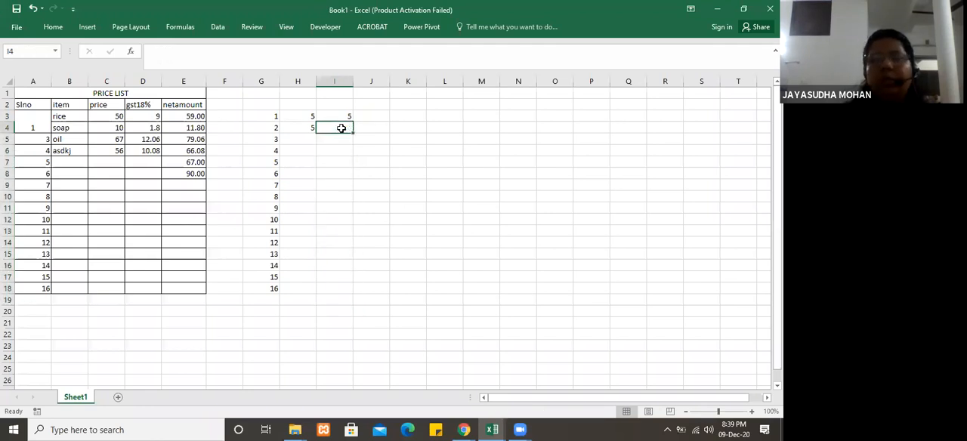
Step: Refill the I3 formula down through I18 and check the references in I4
{"action": "left_click", "coordinate": [345, 115]}
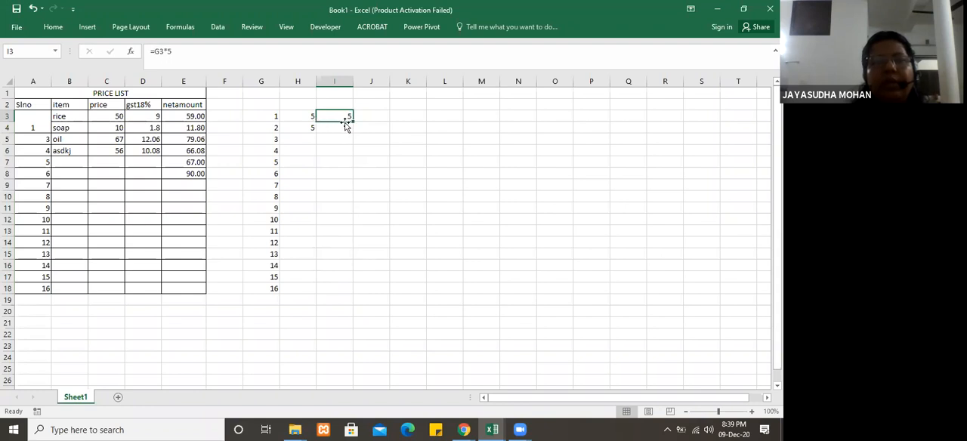
{"action": "left_click_drag", "start_coordinate": [352, 120], "coordinate": [357, 293]}
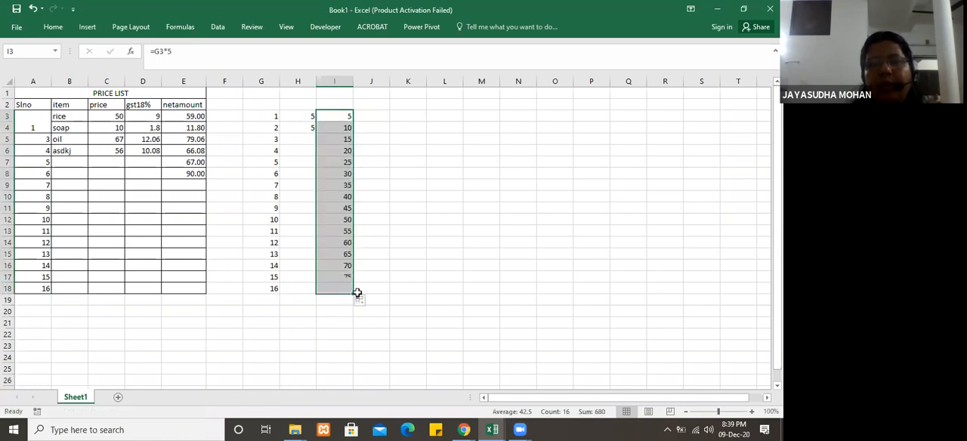
{"action": "left_click", "coordinate": [434, 187]}
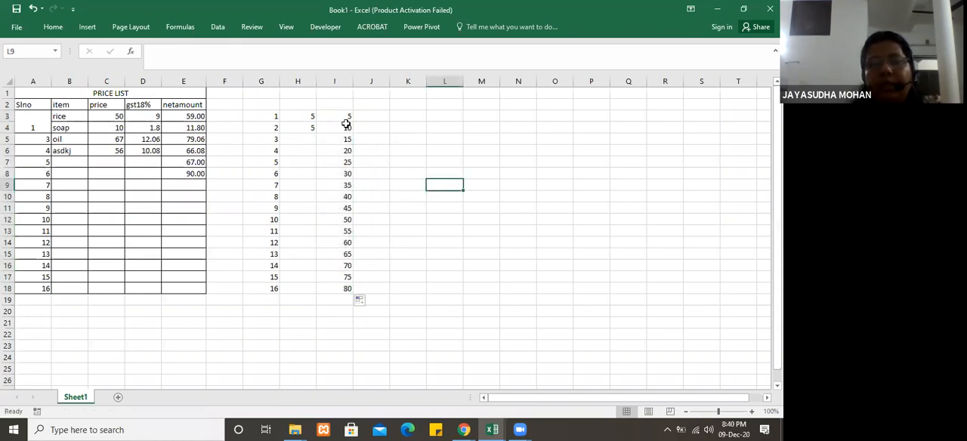
{"action": "left_click", "coordinate": [346, 125]}
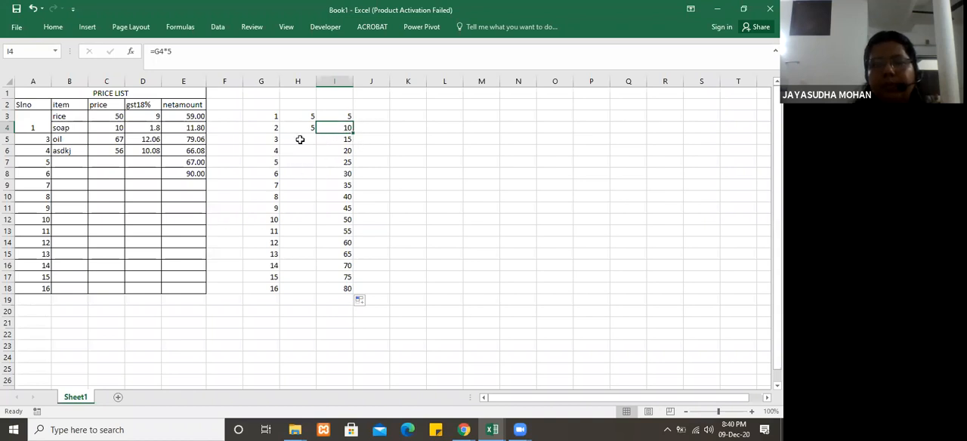
{"action": "left_click", "coordinate": [309, 129]}
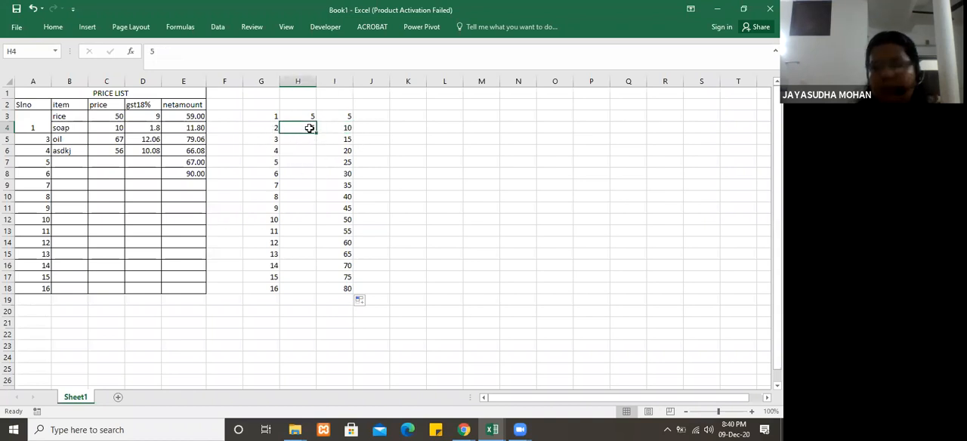
Step: Clear the extra multiplier in H4 and the filled results in I4:I18
{"action": "left_click_drag", "start_coordinate": [343, 132], "coordinate": [359, 285]}
{"action": "key", "text": "Delete"}
{"action": "left_click", "coordinate": [369, 184]}
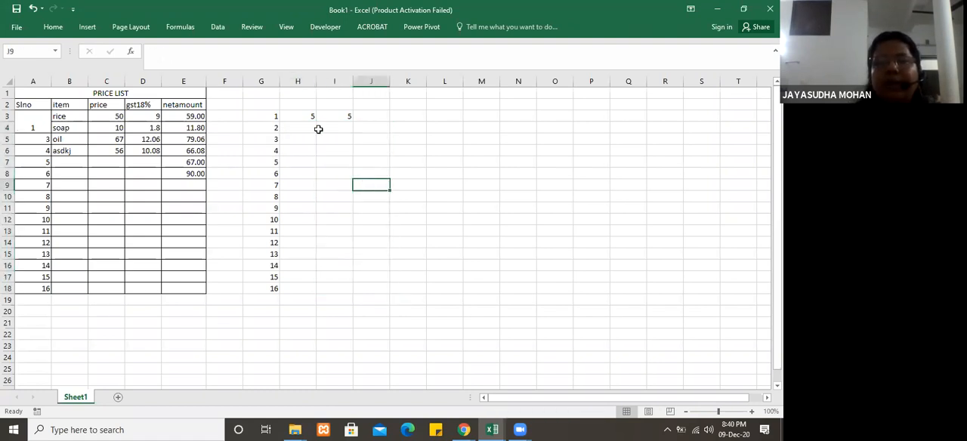
Step: Fill =G3*5 from I3 down through I18 again and compare the formulas in I3, I4 and I5
{"action": "left_click", "coordinate": [345, 114]}
{"action": "left_click_drag", "start_coordinate": [353, 120], "coordinate": [346, 295]}
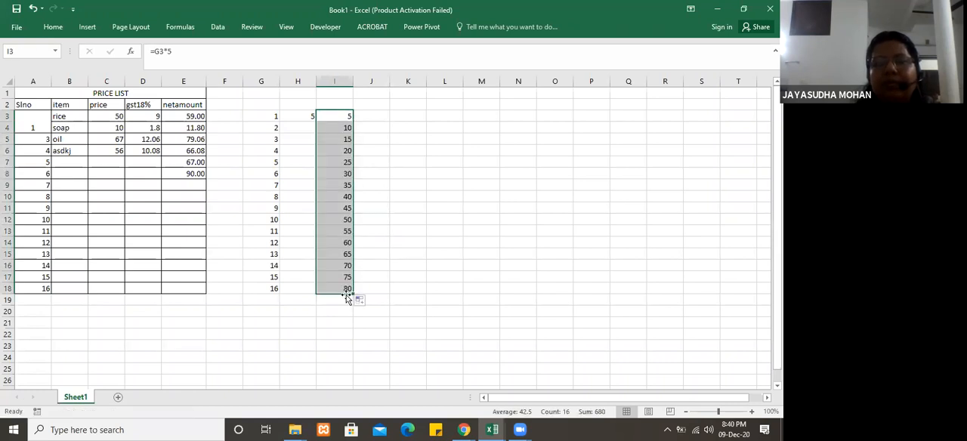
{"action": "left_click", "coordinate": [342, 115]}
{"action": "left_click", "coordinate": [342, 127]}
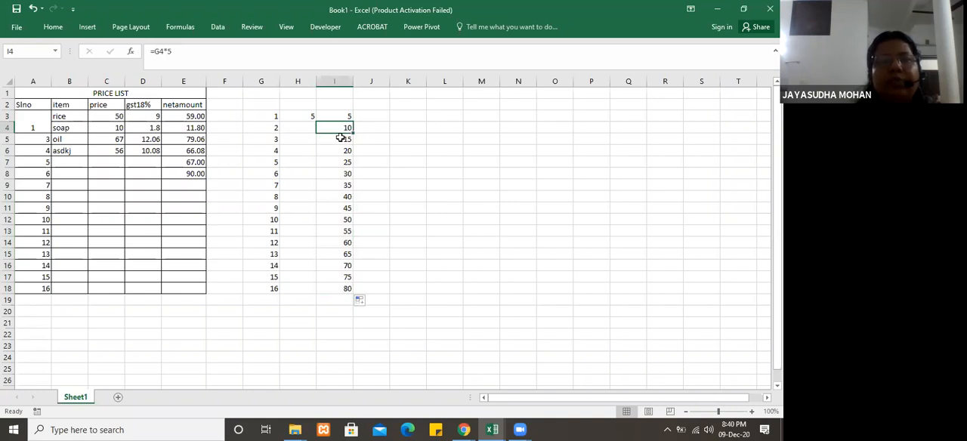
{"action": "left_click", "coordinate": [339, 138]}
{"action": "left_click", "coordinate": [339, 115]}
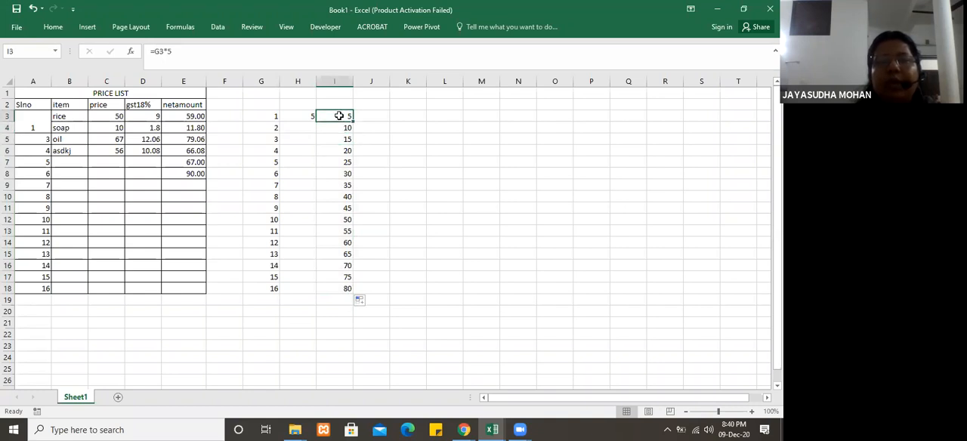
Step: Replace the formula in I3 with =G3*H3 and fill it down through I18
{"action": "type", "text": "="}
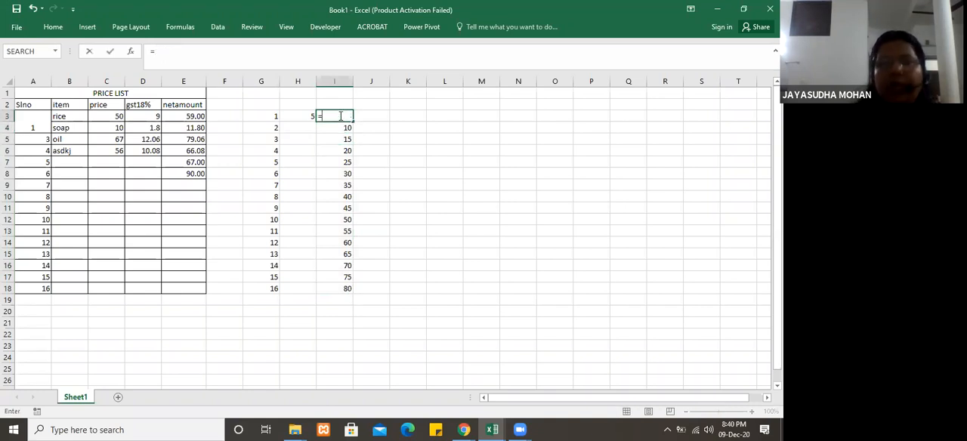
{"action": "left_click", "coordinate": [258, 117]}
{"action": "type", "text": "*"}
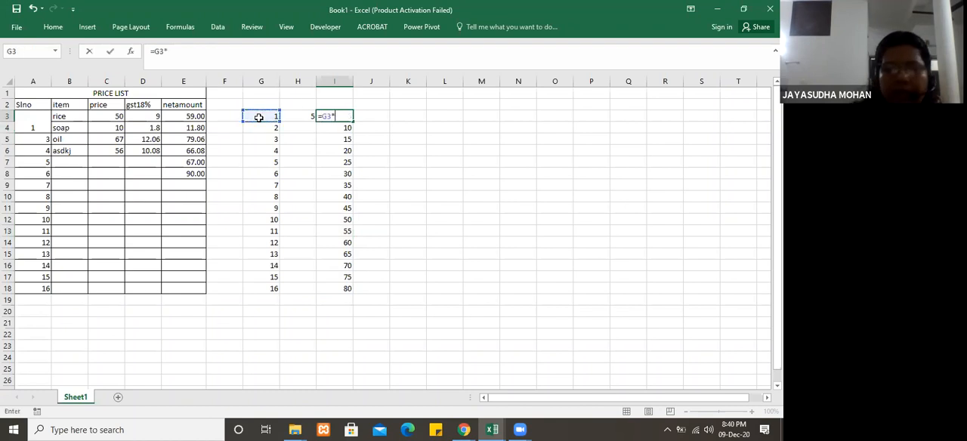
{"action": "left_click", "coordinate": [301, 117]}
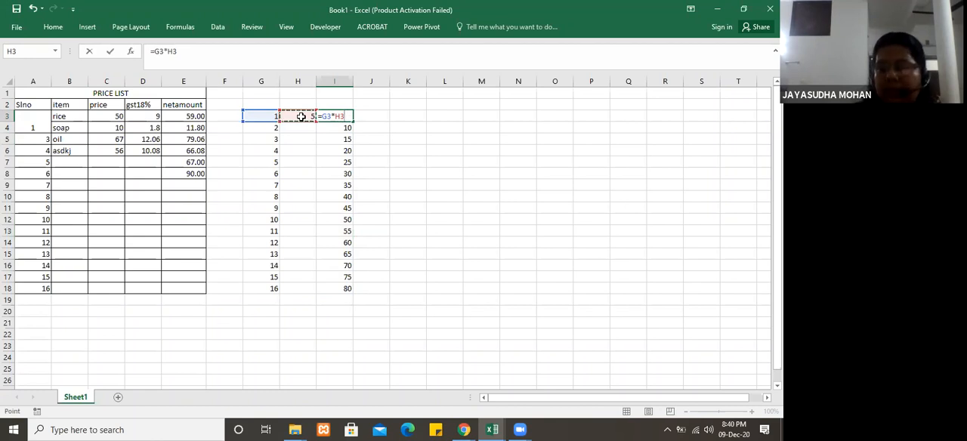
{"action": "key", "text": "Return"}
{"action": "left_click", "coordinate": [341, 178], "text": "shift"}
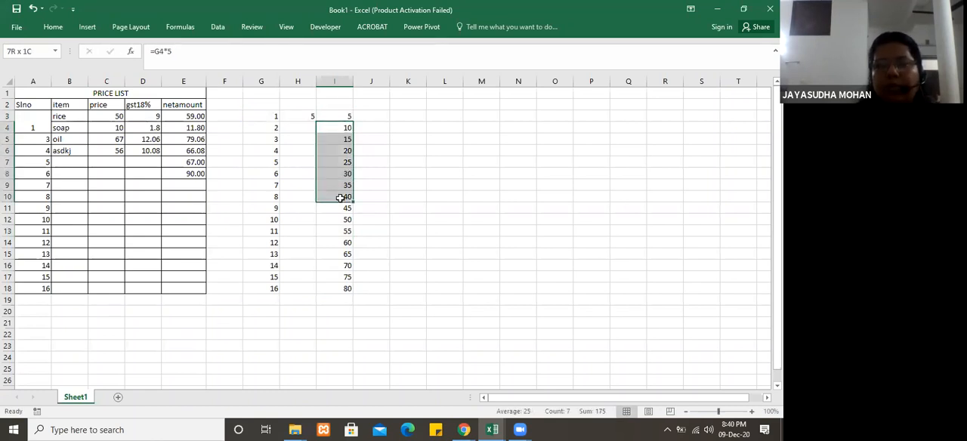
{"action": "left_click", "coordinate": [339, 120]}
{"action": "left_click_drag", "start_coordinate": [352, 121], "coordinate": [351, 292]}
{"action": "left_click", "coordinate": [421, 253]}
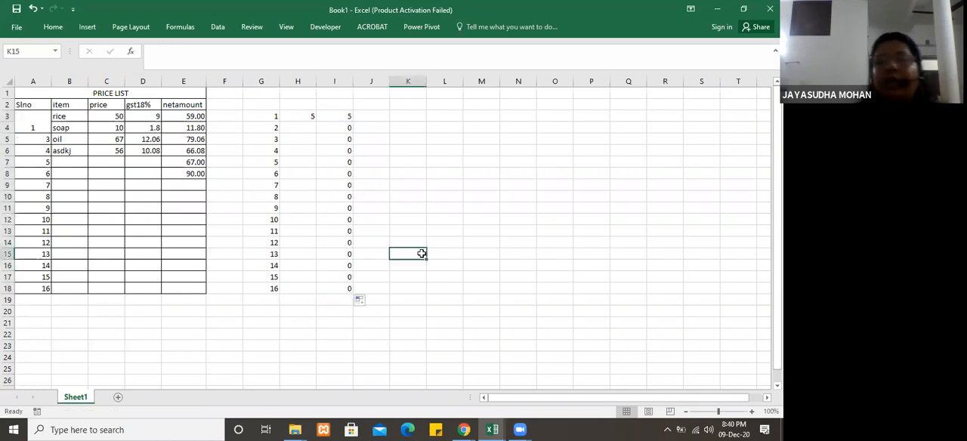
Step: Compare the formulas in I3 and I4, then enter 5 in H4 and copy it down through H18
{"action": "left_click", "coordinate": [342, 129]}
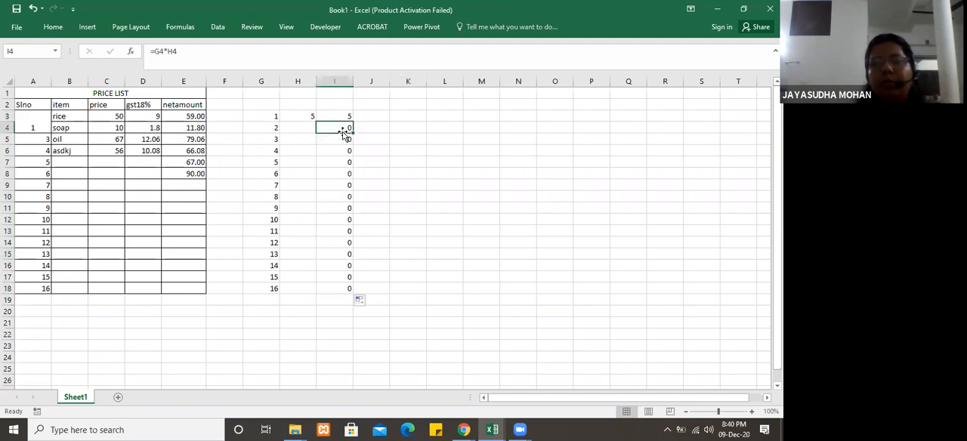
{"action": "left_click", "coordinate": [341, 116]}
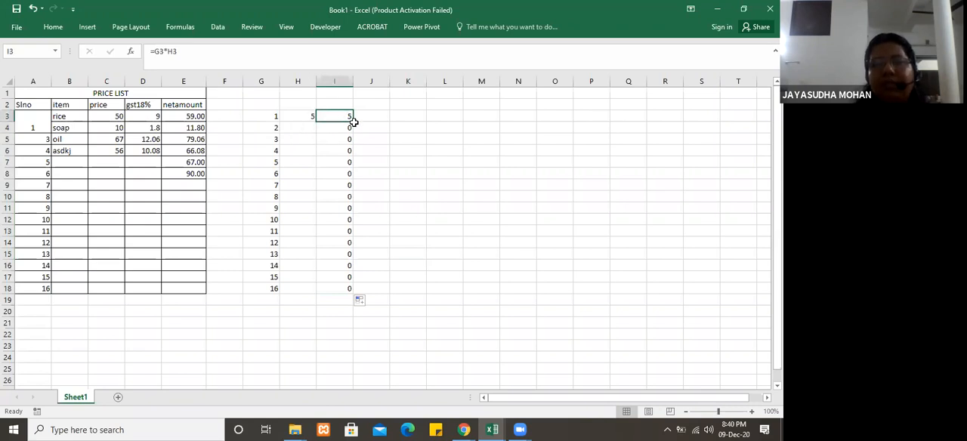
{"action": "left_click", "coordinate": [352, 122]}
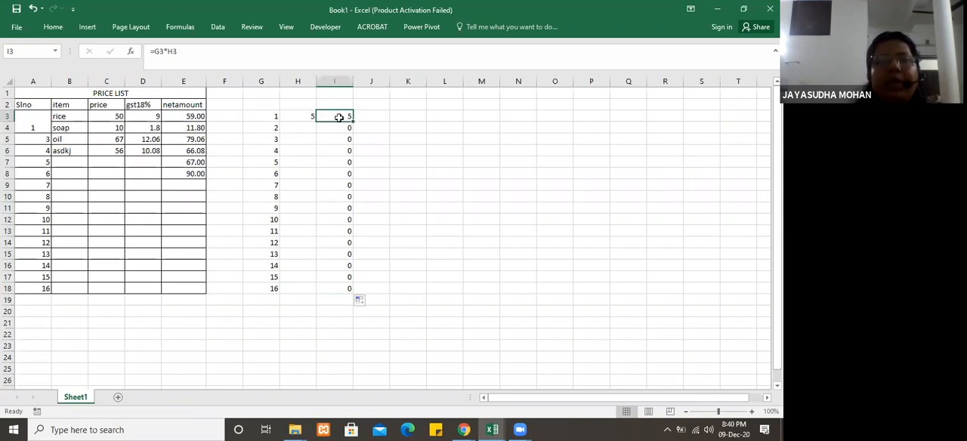
{"action": "left_click", "coordinate": [339, 125]}
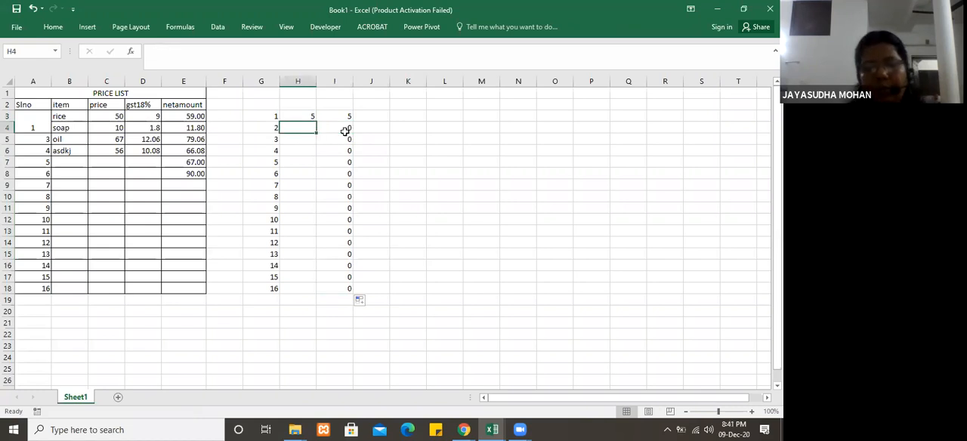
{"action": "type", "text": "5"}
{"action": "key", "text": "Return"}
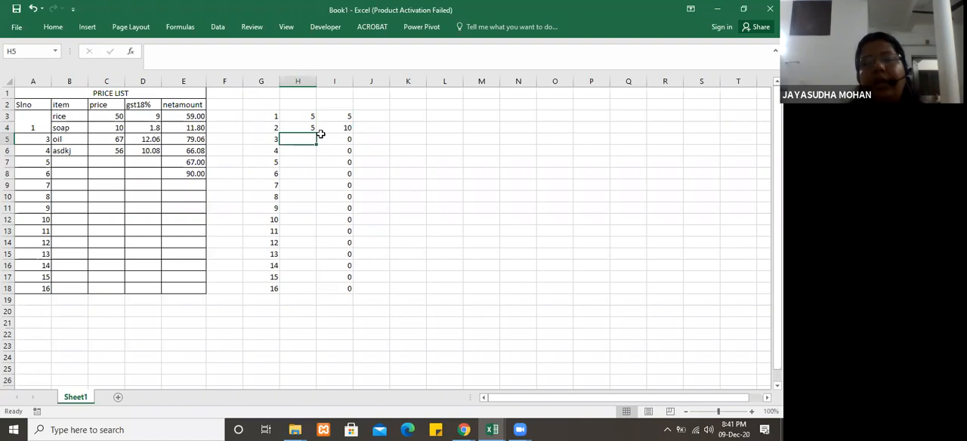
{"action": "left_click", "coordinate": [308, 129]}
{"action": "left_click_drag", "start_coordinate": [316, 135], "coordinate": [312, 294]}
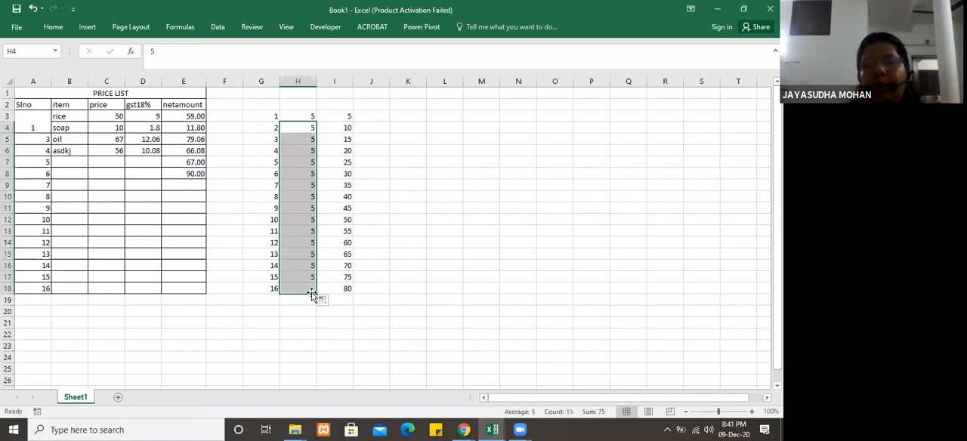
Step: Clear the repeated multipliers in H4:H18, keeping only the one in H3
{"action": "left_click", "coordinate": [308, 128]}
{"action": "key", "text": "Delete"}
{"action": "key", "text": "shift+Down"}
{"action": "key", "text": "shift+Down"}
{"action": "key", "text": "shift+Down"}
{"action": "key", "text": "shift+Down"}
{"action": "key", "text": "shift+Down"}
{"action": "key", "text": "shift+Down"}
{"action": "key", "text": "shift+Down"}
{"action": "key", "text": "shift+Down"}
{"action": "key", "text": "shift+Down"}
{"action": "key", "text": "shift+Down"}
{"action": "key", "text": "shift+Down"}
{"action": "key", "text": "shift+Down"}
{"action": "key", "text": "shift+Down"}
{"action": "key", "text": "shift+Down"}
{"action": "key", "text": "shift+Down"}
{"action": "key", "text": "shift+Down"}
{"action": "key", "text": "shift+Down"}
{"action": "key", "text": "shift+Down"}
{"action": "key", "text": "shift+Up"}
{"action": "key", "text": "shift+Up"}
{"action": "key", "text": "shift+Up"}
{"action": "key", "text": "shift+Up"}
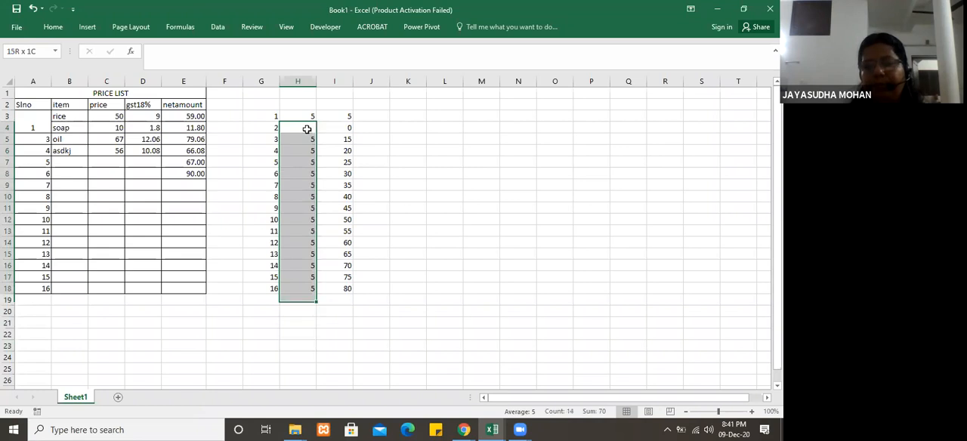
{"action": "key", "text": "Delete"}
Step: Check the formula in I4 and replace it with =G4*H3
{"action": "left_click", "coordinate": [347, 125]}
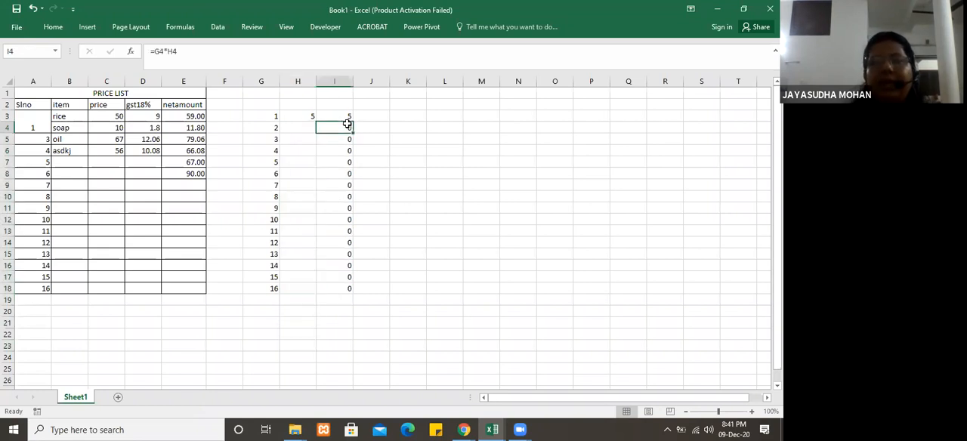
{"action": "left_click", "coordinate": [272, 127]}
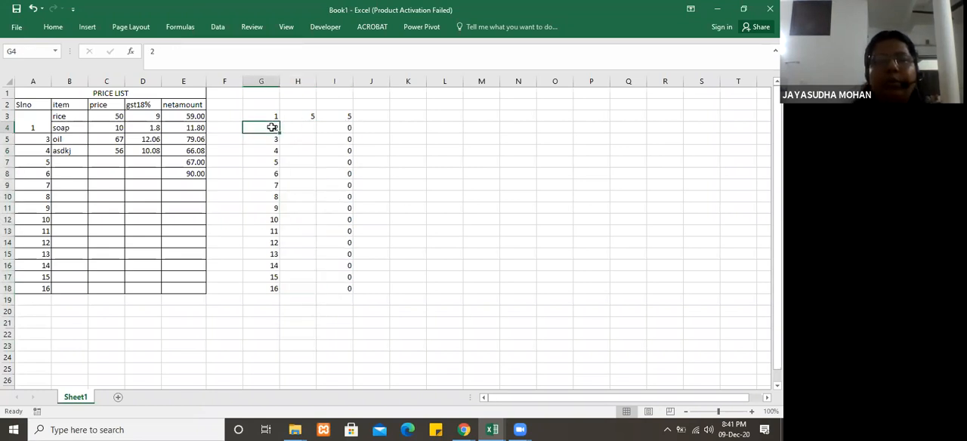
{"action": "left_click", "coordinate": [346, 125]}
{"action": "type", "text": "="}
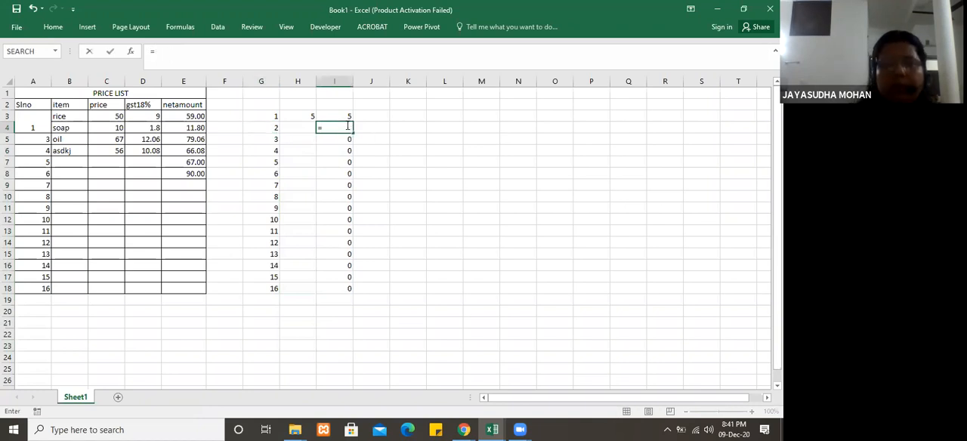
{"action": "left_click", "coordinate": [269, 129]}
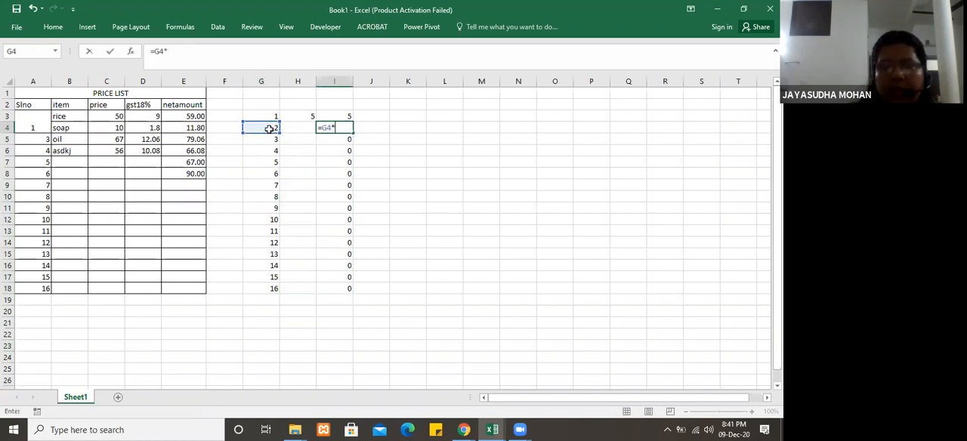
{"action": "type", "text": "*"}
{"action": "left_click", "coordinate": [304, 118]}
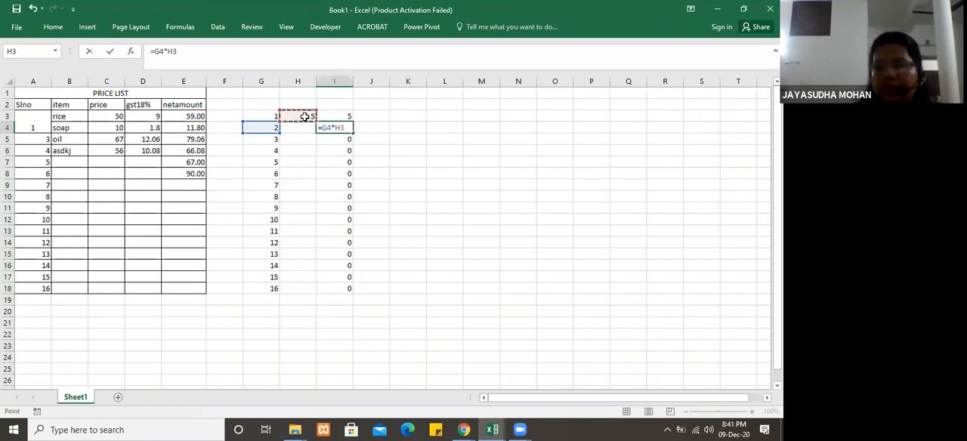
{"action": "key", "text": "Return"}
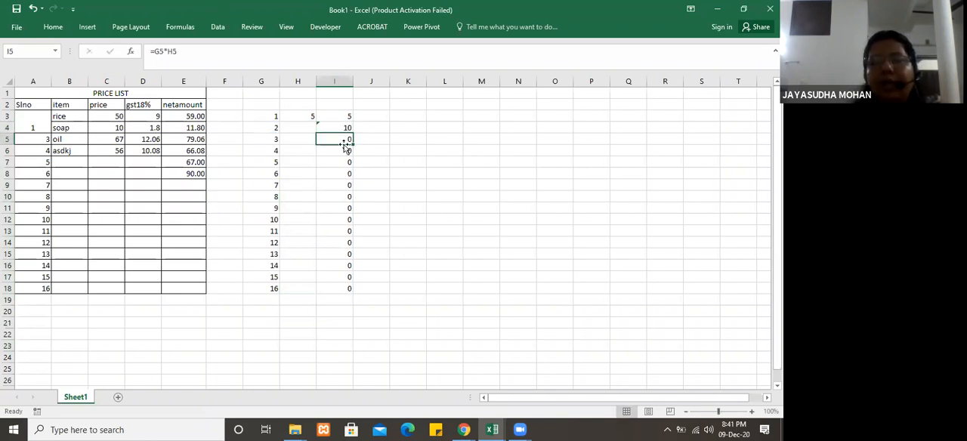
Step: Replace the formula in I5 with =G5*H3
{"action": "type", "text": "="}
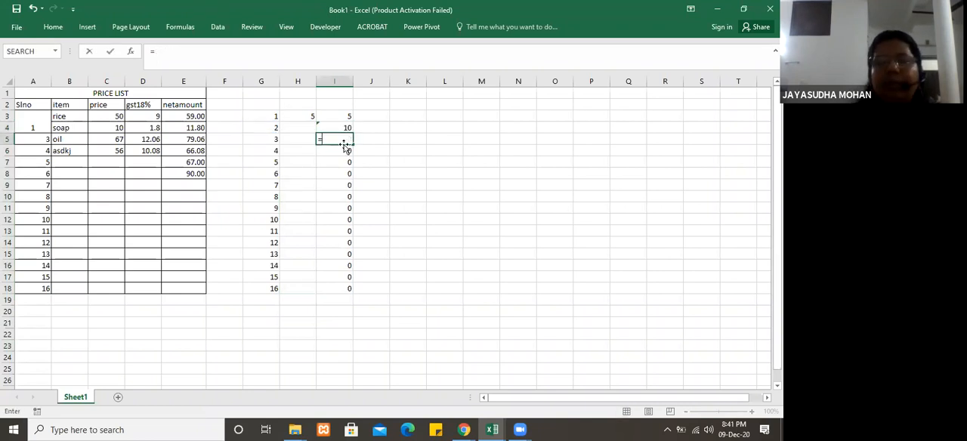
{"action": "left_click", "coordinate": [263, 141]}
{"action": "type", "text": "*"}
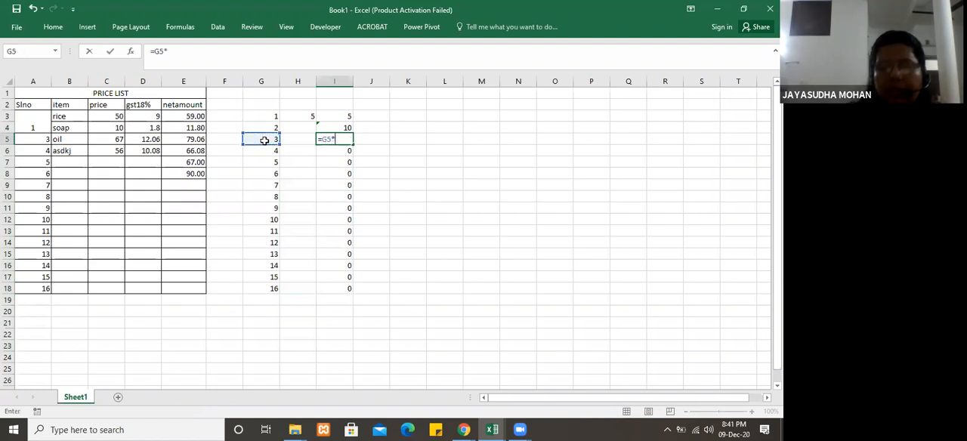
{"action": "left_click", "coordinate": [304, 117]}
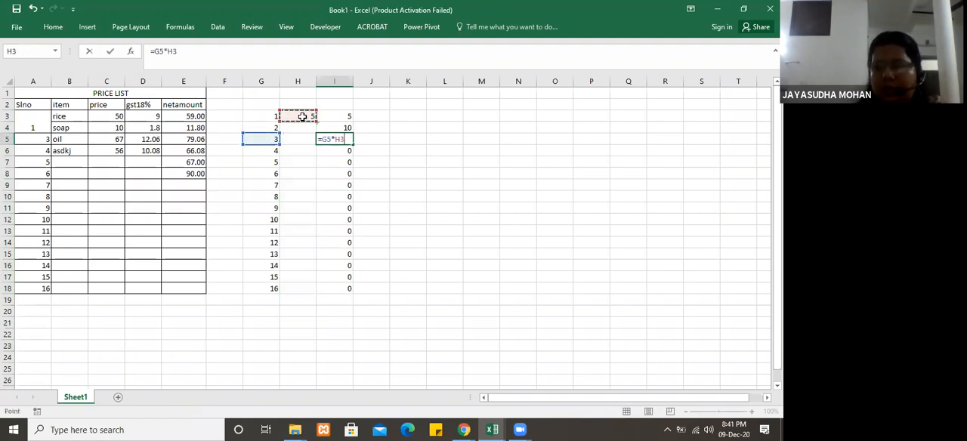
{"action": "key", "text": "Return"}
Step: Compare the formulas in I3, I4 and I5 with the shared multiplier cell H3
{"action": "left_click", "coordinate": [347, 141]}
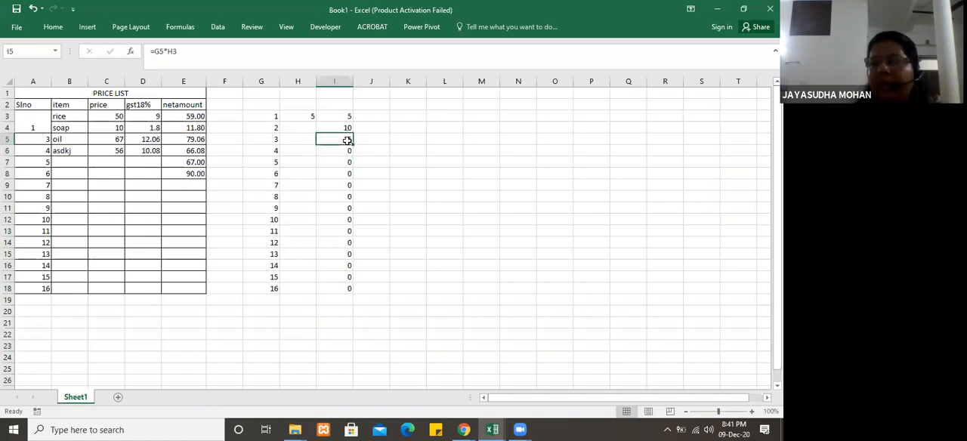
{"action": "left_click", "coordinate": [344, 115]}
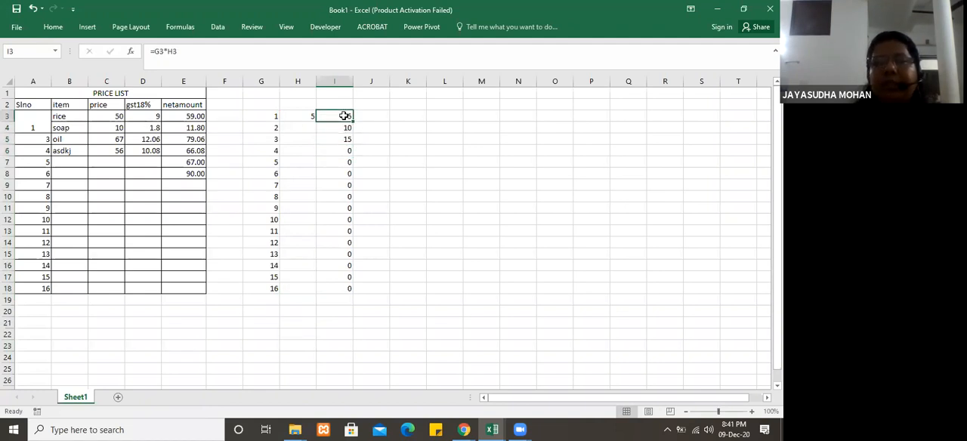
{"action": "left_click", "coordinate": [341, 126]}
{"action": "left_click", "coordinate": [340, 139]}
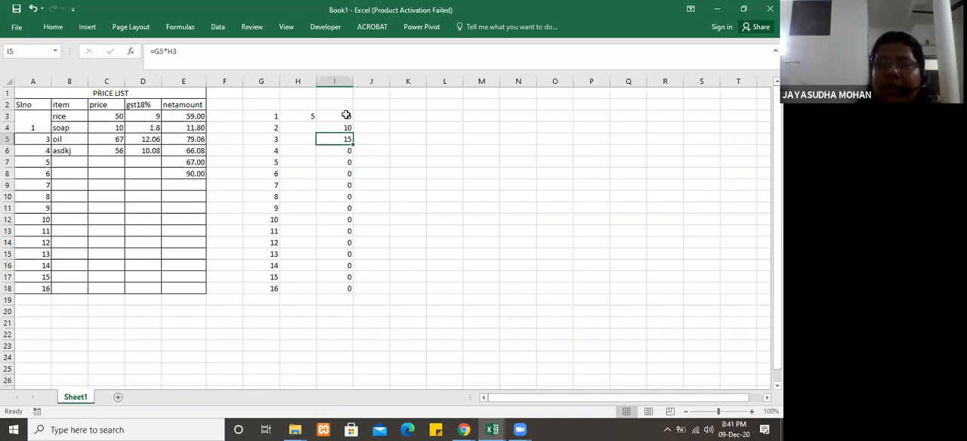
{"action": "left_click", "coordinate": [303, 114]}
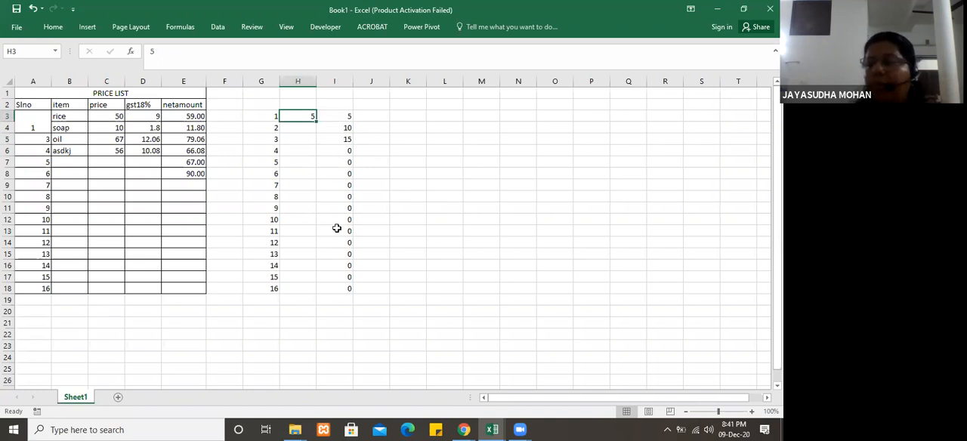
Step: Make the H3 reference in I3 absolute so the formula reads =G3*$H$3
{"action": "left_click", "coordinate": [338, 118]}
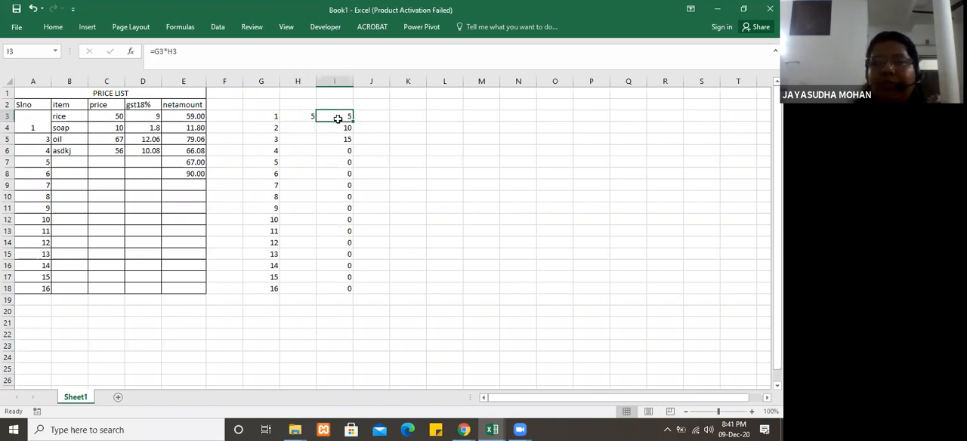
{"action": "left_click", "coordinate": [172, 50]}
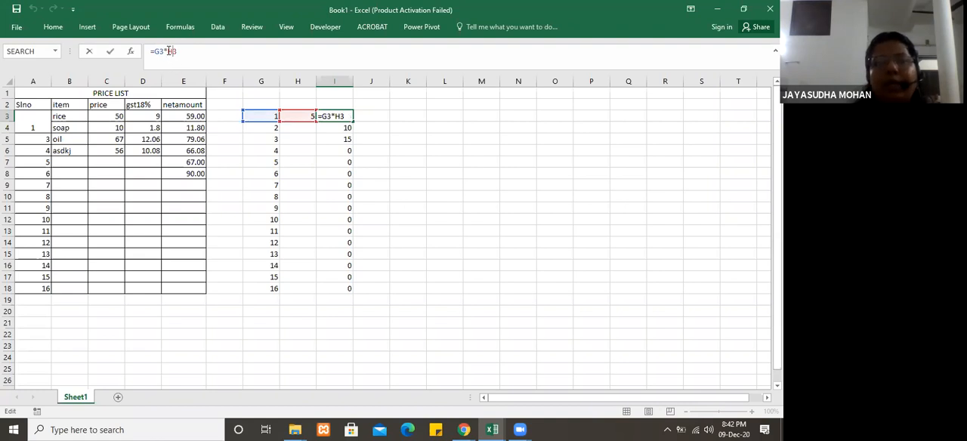
{"action": "left_click", "coordinate": [168, 50]}
{"action": "type", "text": "$"}
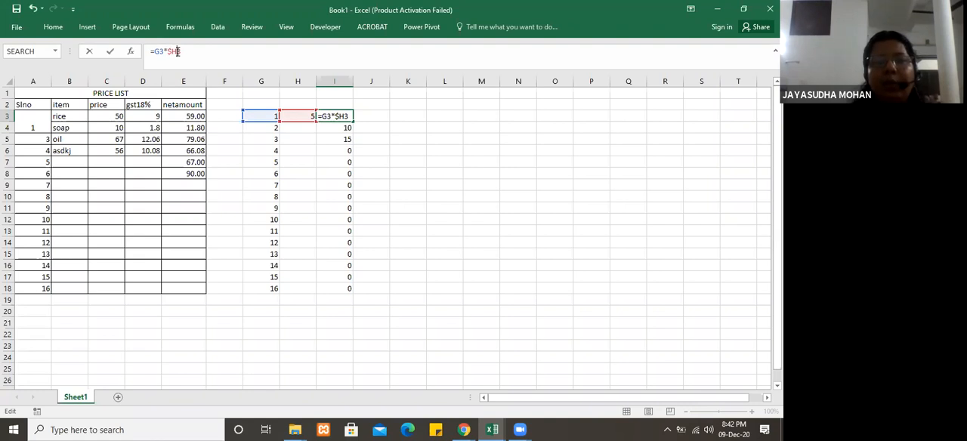
{"action": "left_click", "coordinate": [178, 50]}
{"action": "type", "text": "$"}
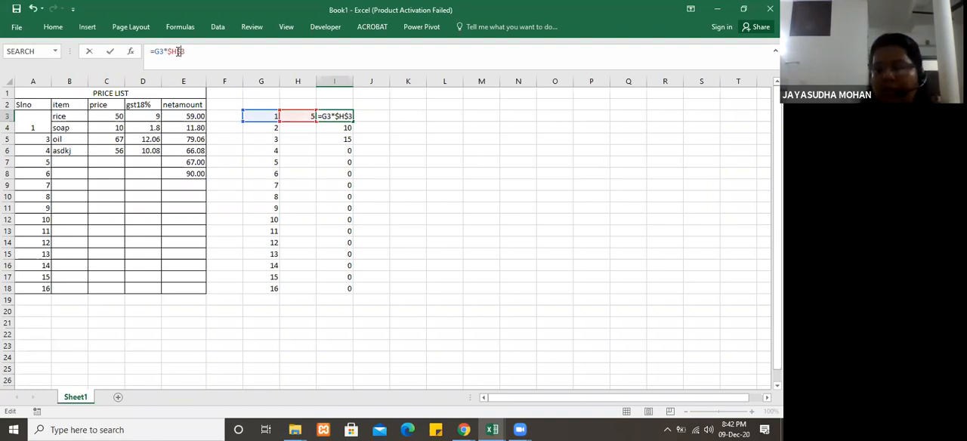
{"action": "key", "text": "Return"}
{"action": "left_click", "coordinate": [344, 117]}
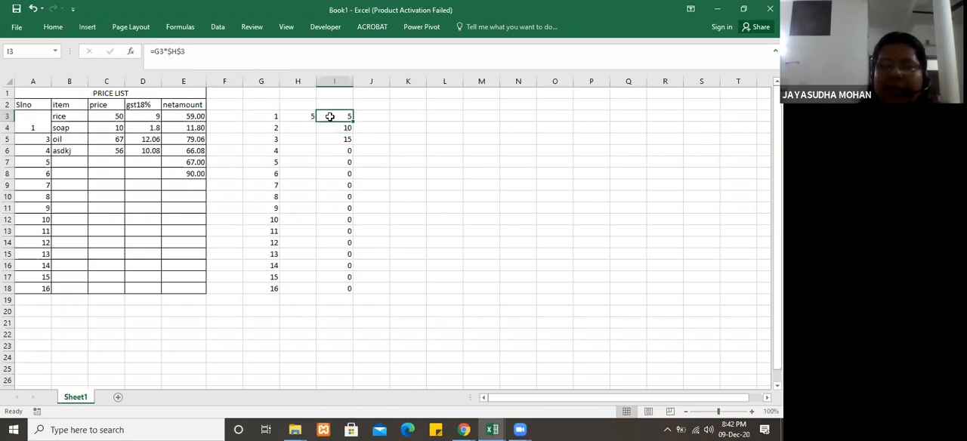
Step: Review the absolute reference in I3 and fill its formula down through I18
{"action": "left_click", "coordinate": [175, 51]}
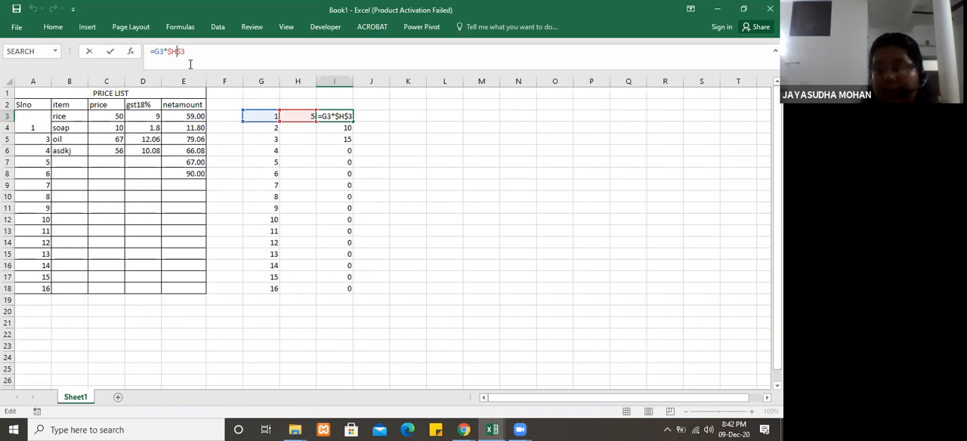
{"action": "key", "text": "Return"}
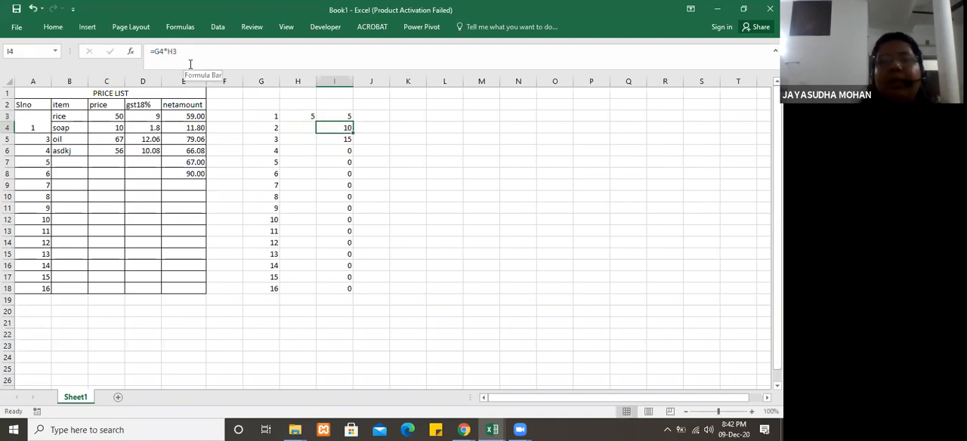
{"action": "left_click", "coordinate": [341, 116]}
{"action": "left_click_drag", "start_coordinate": [357, 119], "coordinate": [361, 293]}
{"action": "left_click", "coordinate": [386, 275]}
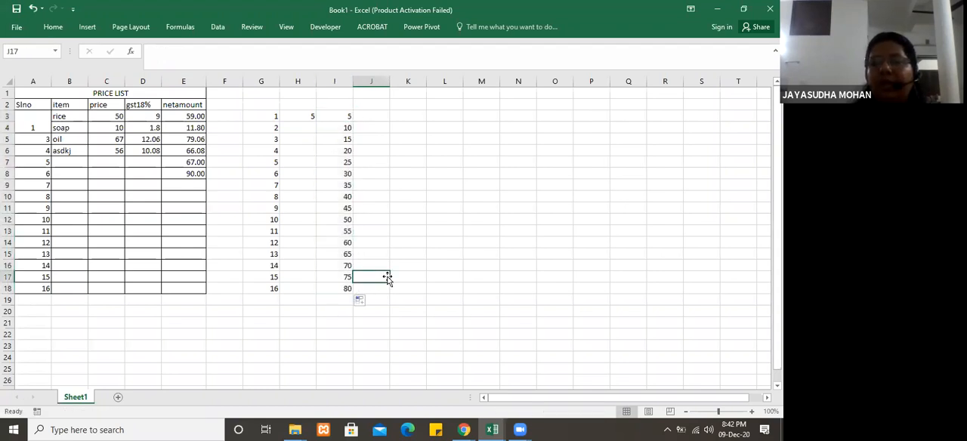
Step: Examine the filled formulas in I4 through I9 one by one to compare their cell references
{"action": "left_click", "coordinate": [343, 128]}
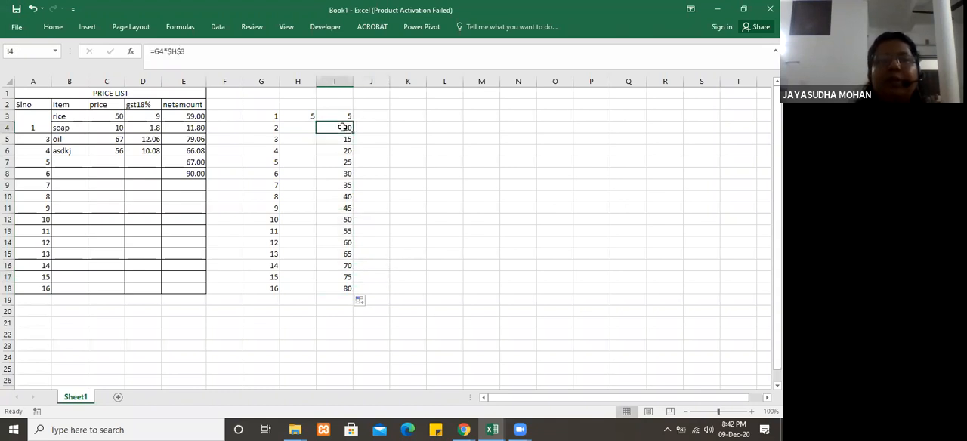
{"action": "left_click", "coordinate": [343, 140]}
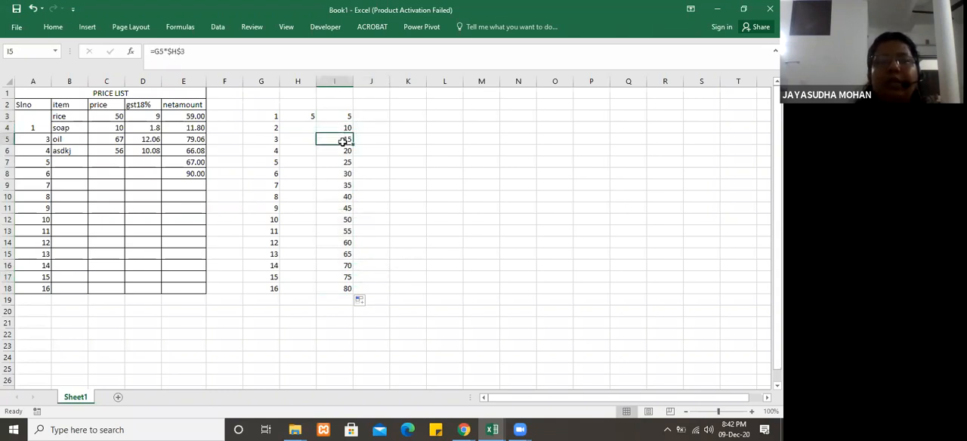
{"action": "left_click", "coordinate": [337, 152]}
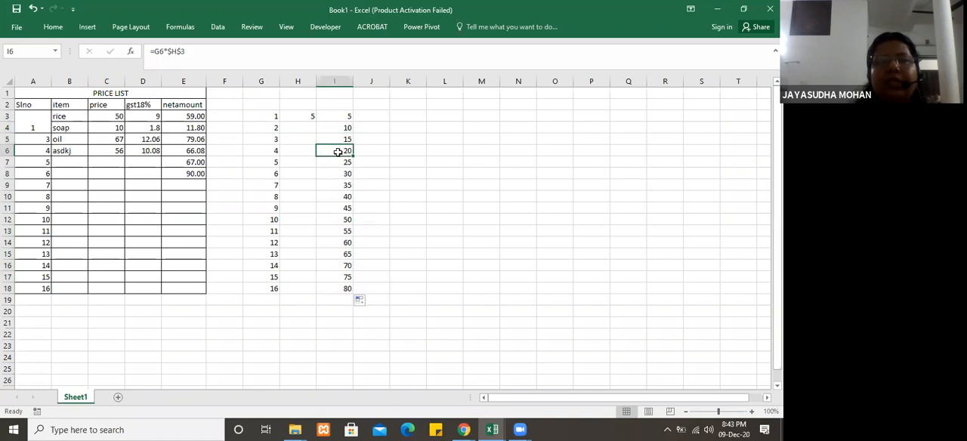
{"action": "left_click", "coordinate": [336, 162]}
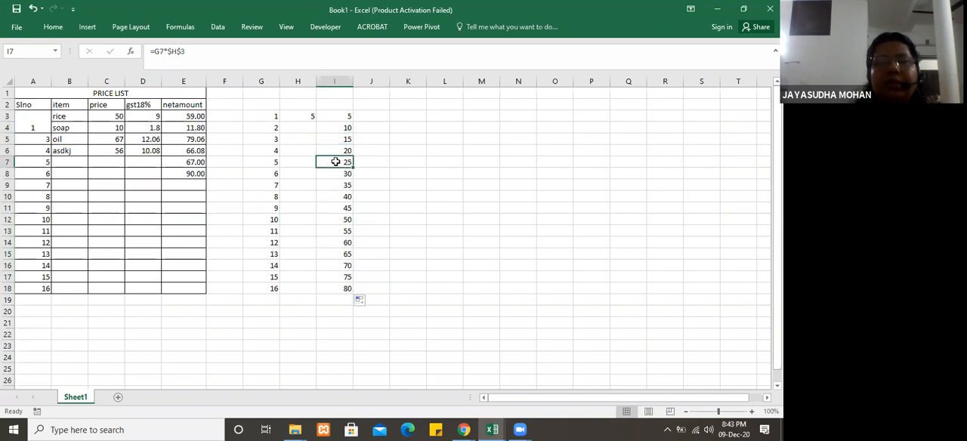
{"action": "left_click", "coordinate": [337, 175]}
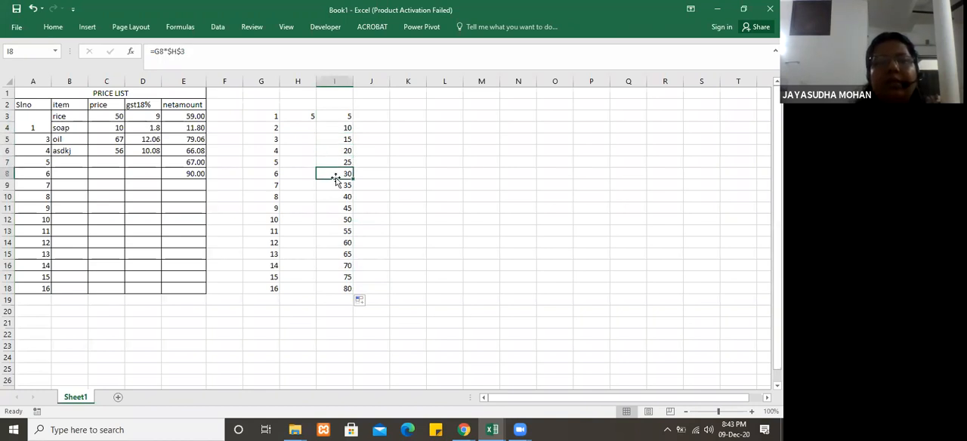
{"action": "left_click", "coordinate": [334, 186]}
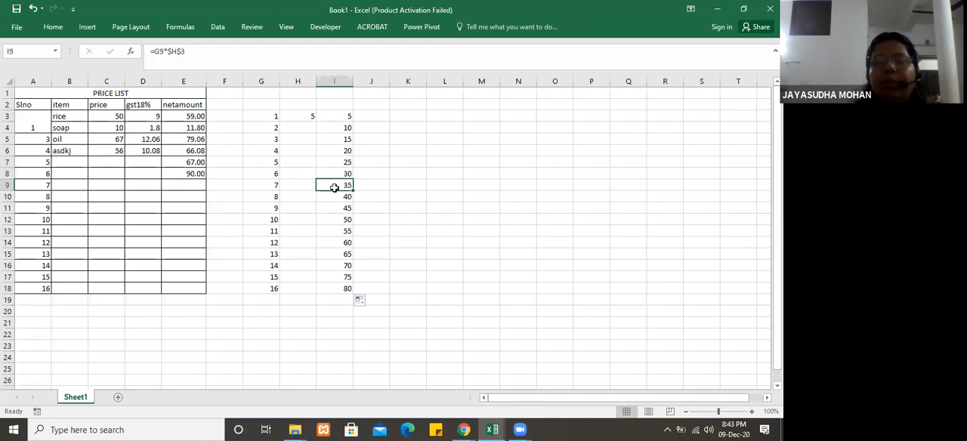
Step: Fill the =G3*$H$3 formula from I3 down through I18 again
{"action": "left_click", "coordinate": [346, 114]}
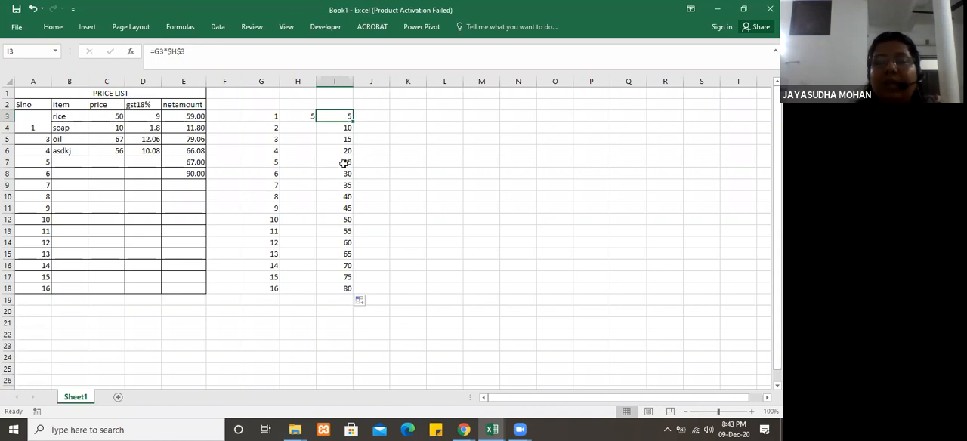
{"action": "left_click_drag", "start_coordinate": [352, 121], "coordinate": [357, 301]}
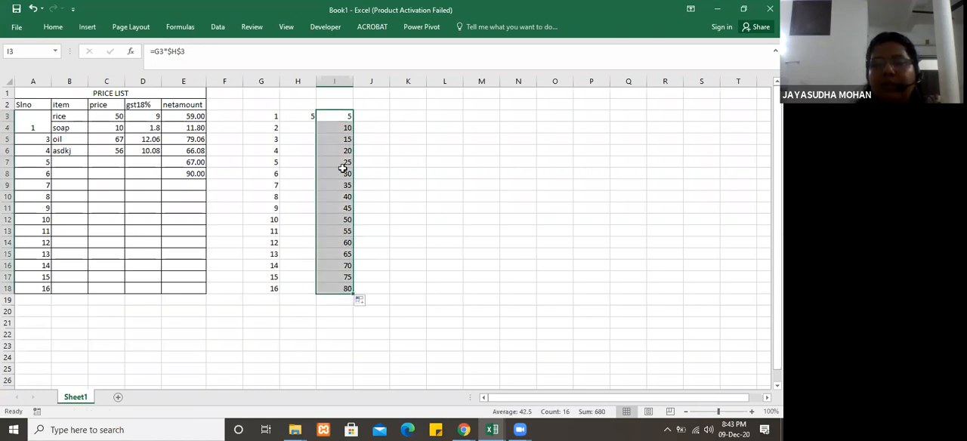
{"action": "left_click", "coordinate": [335, 118]}
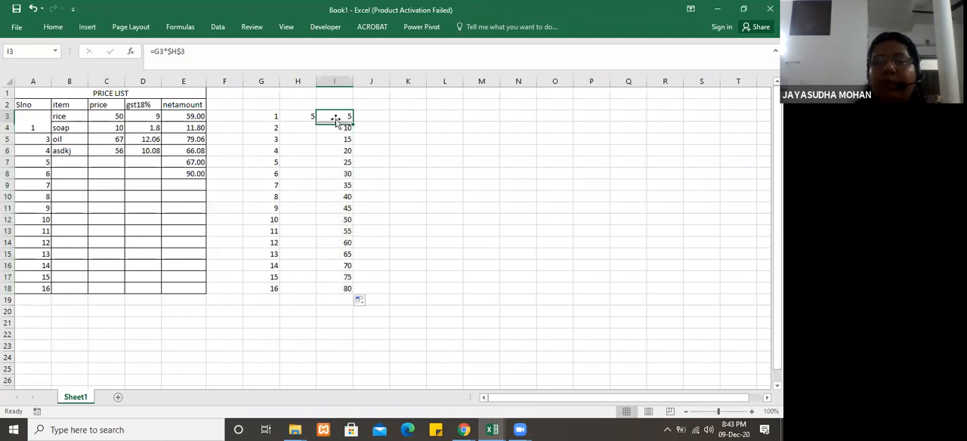
{"action": "left_click", "coordinate": [391, 146]}
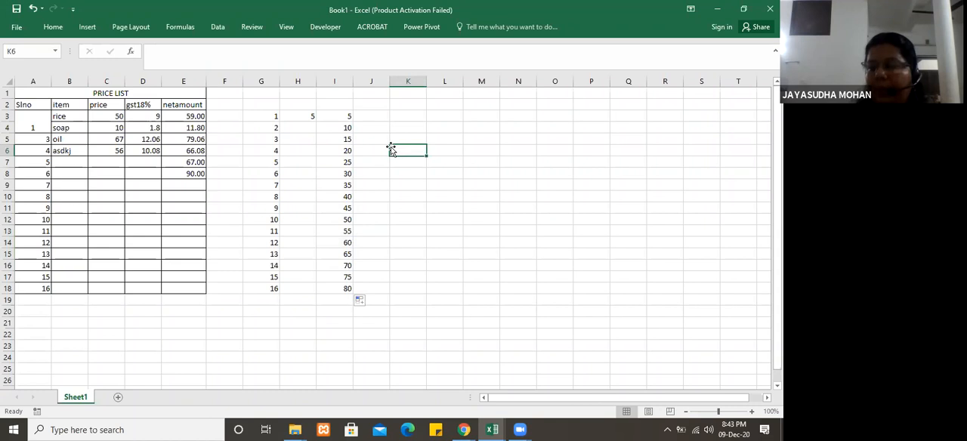
Step: Compare the relative and absolute references in the formulas of I5 and I3
{"action": "left_click", "coordinate": [332, 139]}
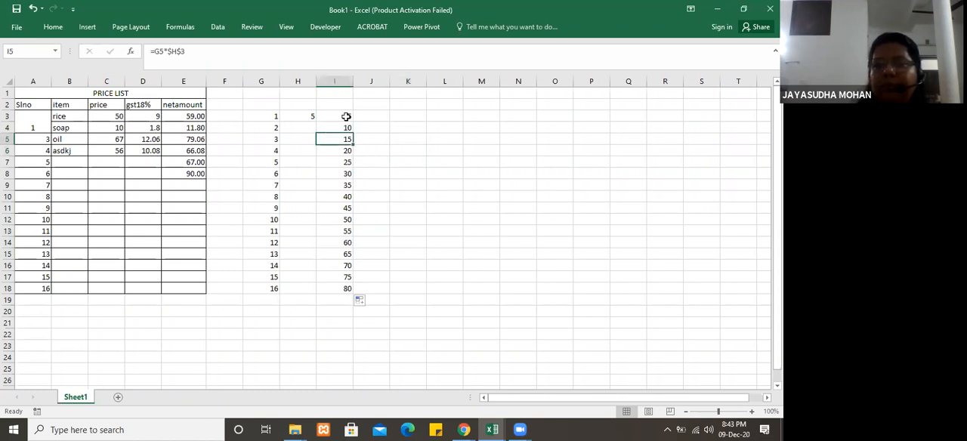
{"action": "left_click", "coordinate": [346, 116]}
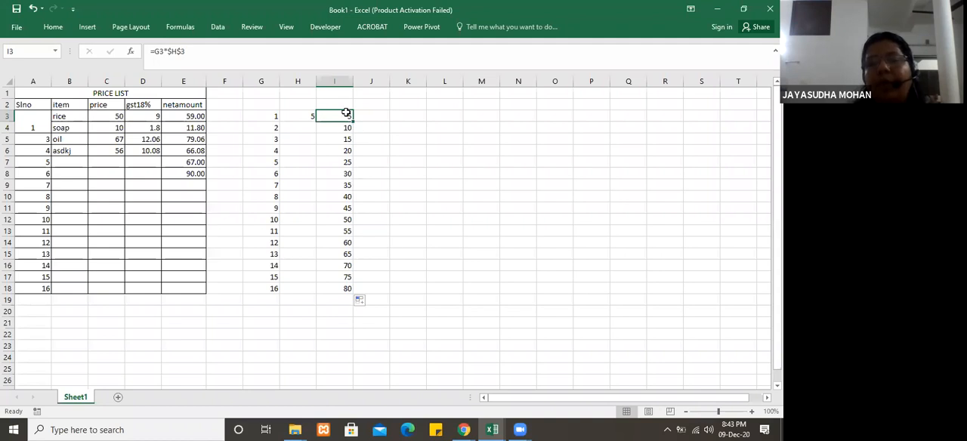
{"action": "left_click", "coordinate": [368, 120]}
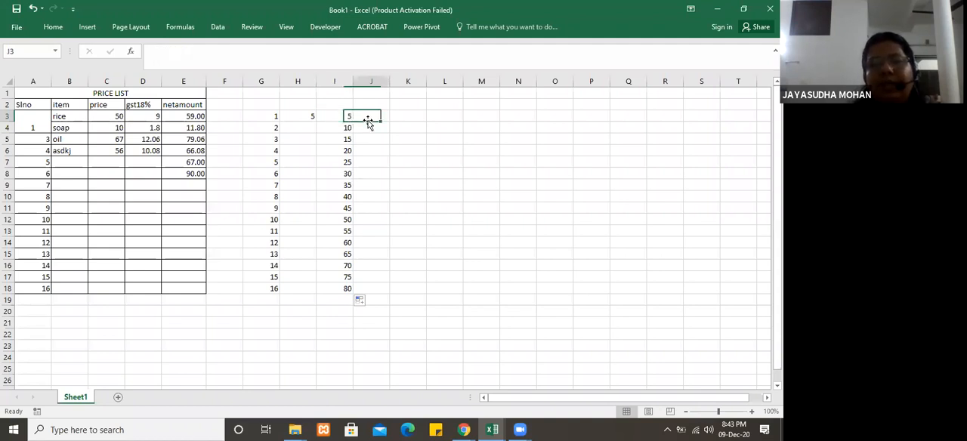
Step: Enter the relative-reference formula =G3*H3 in J3 and fill it down through J18
{"action": "left_click", "coordinate": [338, 116]}
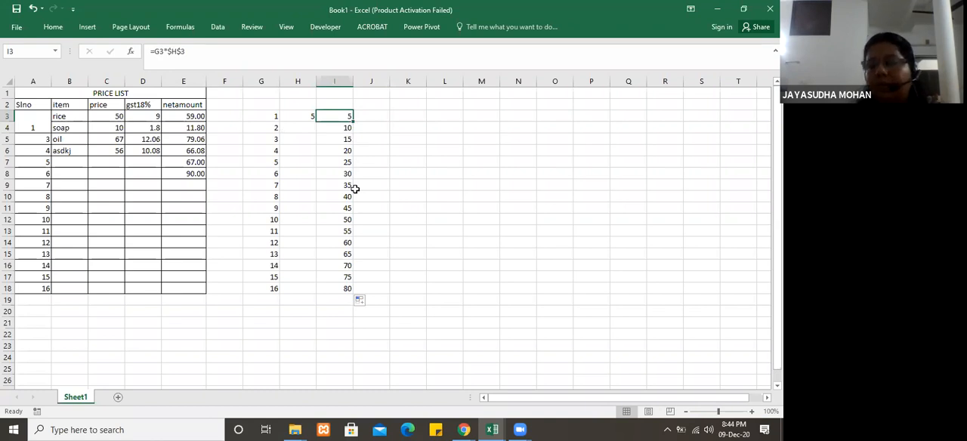
{"action": "left_click", "coordinate": [375, 116]}
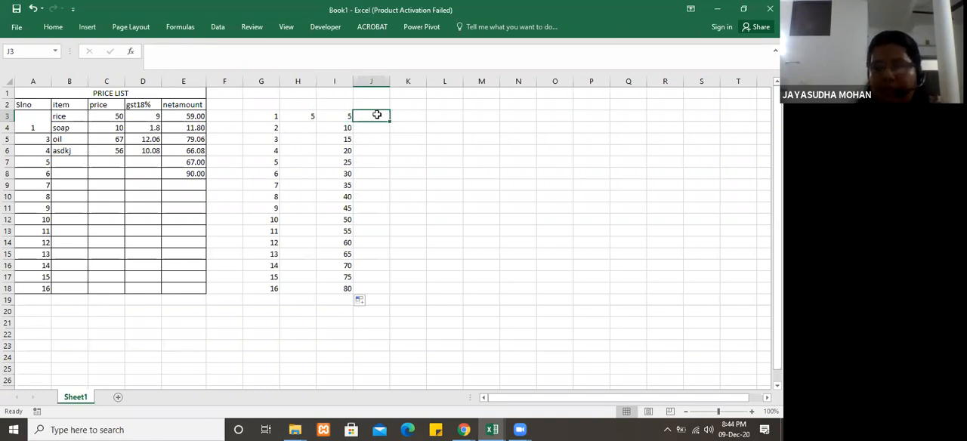
{"action": "type", "text": "="}
{"action": "left_click", "coordinate": [266, 116]}
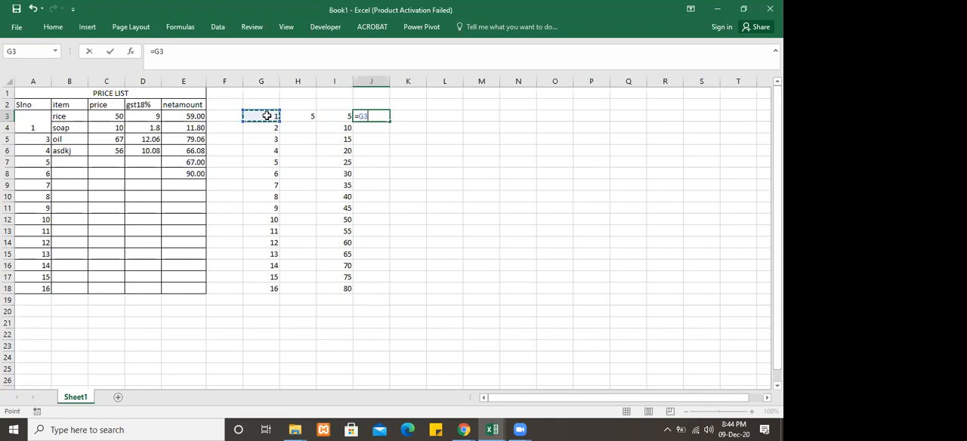
{"action": "type", "text": "*"}
{"action": "left_click", "coordinate": [299, 116]}
{"action": "key", "text": "Return"}
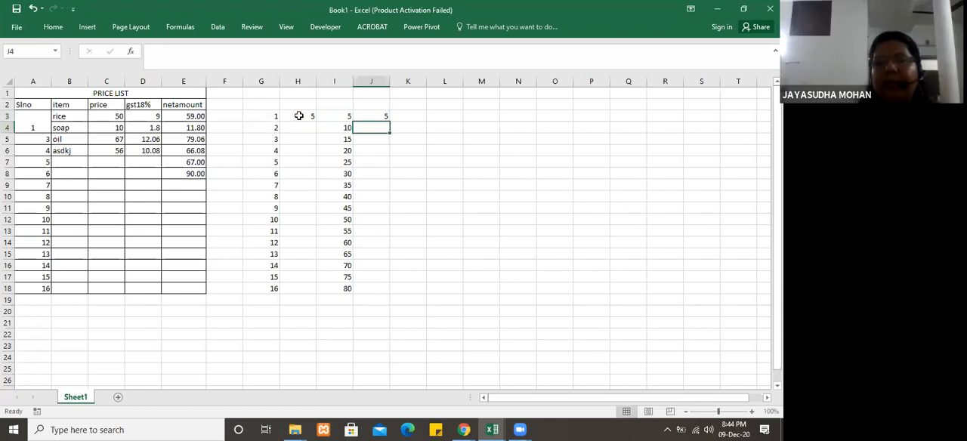
{"action": "left_click", "coordinate": [371, 116]}
{"action": "left_click_drag", "start_coordinate": [389, 121], "coordinate": [392, 293]}
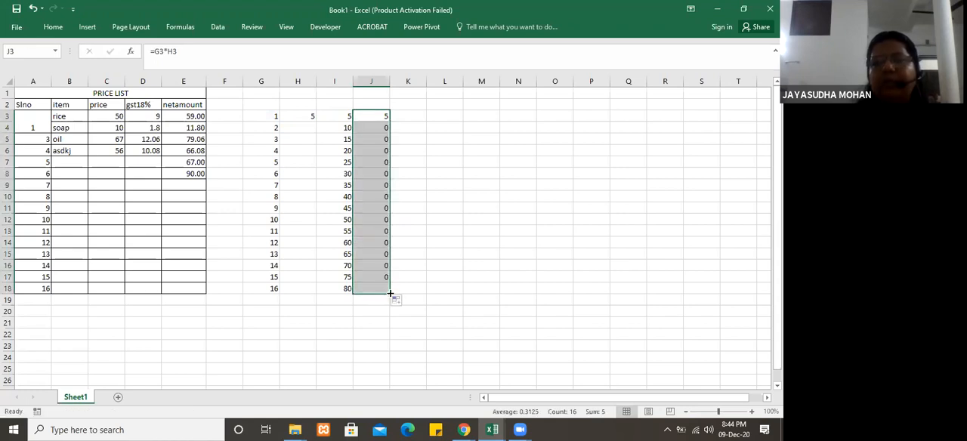
Step: Examine the filled formulas in J9, J4 and J5 to see how their relative references shift
{"action": "left_click", "coordinate": [379, 185]}
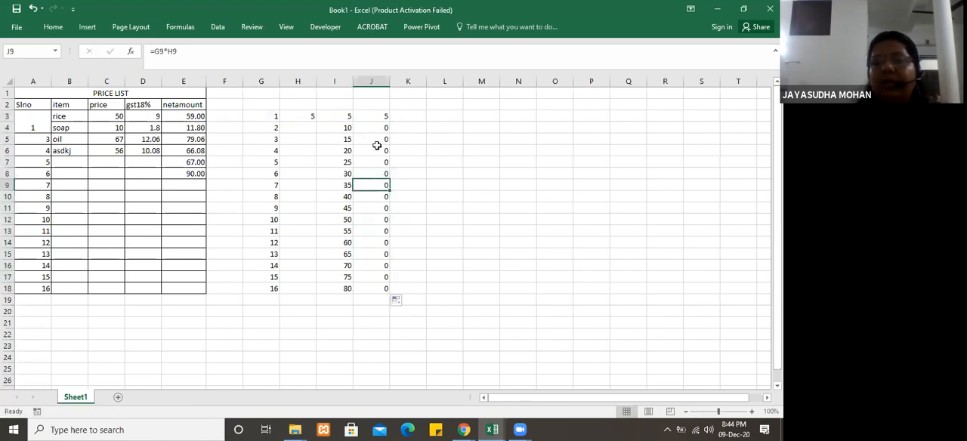
{"action": "left_click", "coordinate": [379, 127]}
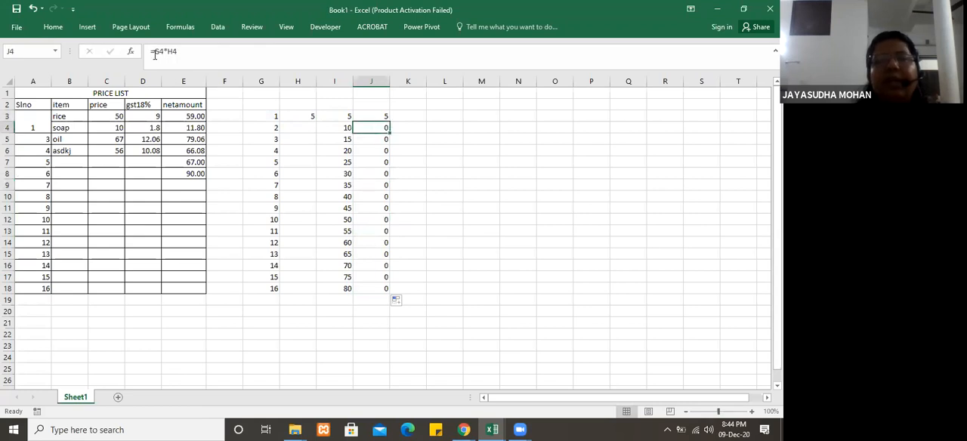
{"action": "left_click", "coordinate": [366, 139]}
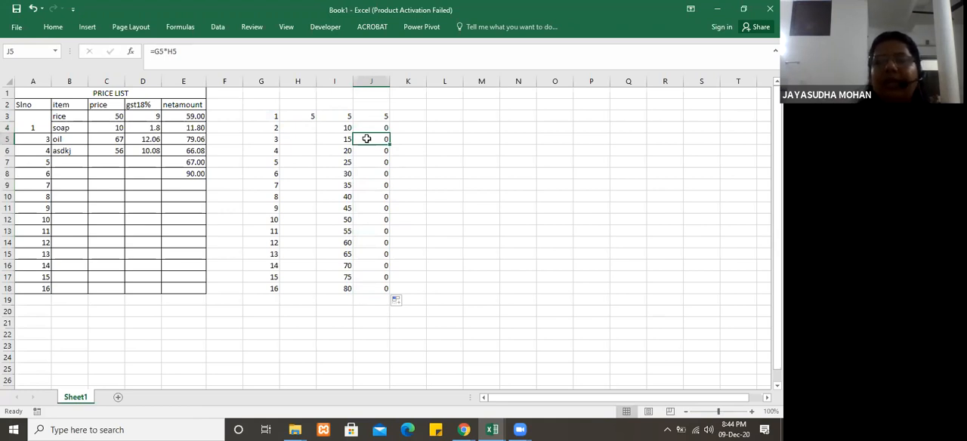
Step: Edit the formula in J3 to lock the column of the H3 reference, making it =G3*$H3
{"action": "left_click", "coordinate": [380, 114]}
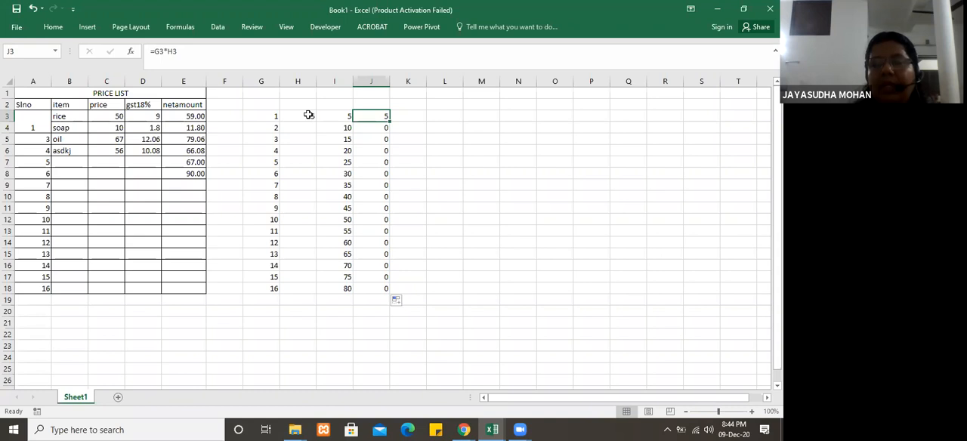
{"action": "left_click", "coordinate": [168, 50]}
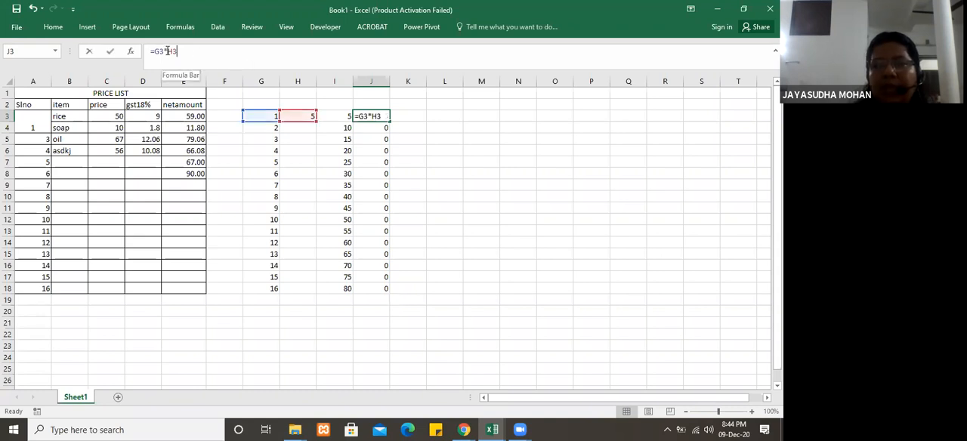
{"action": "type", "text": "$H$"}
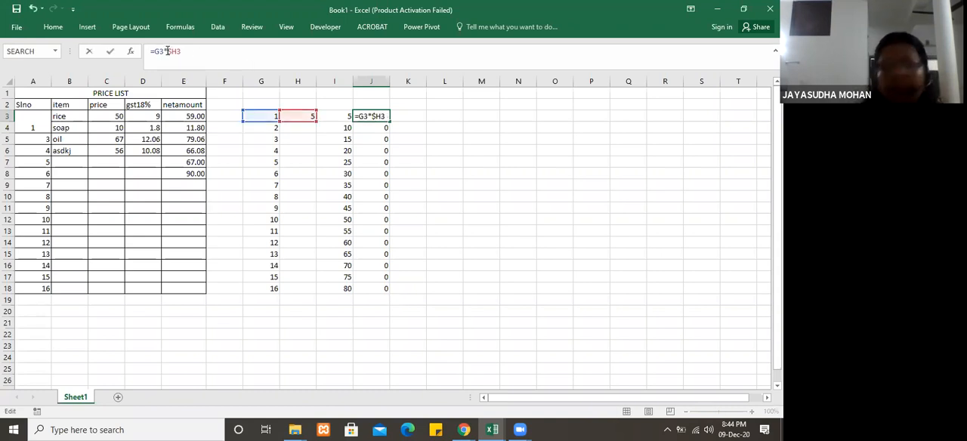
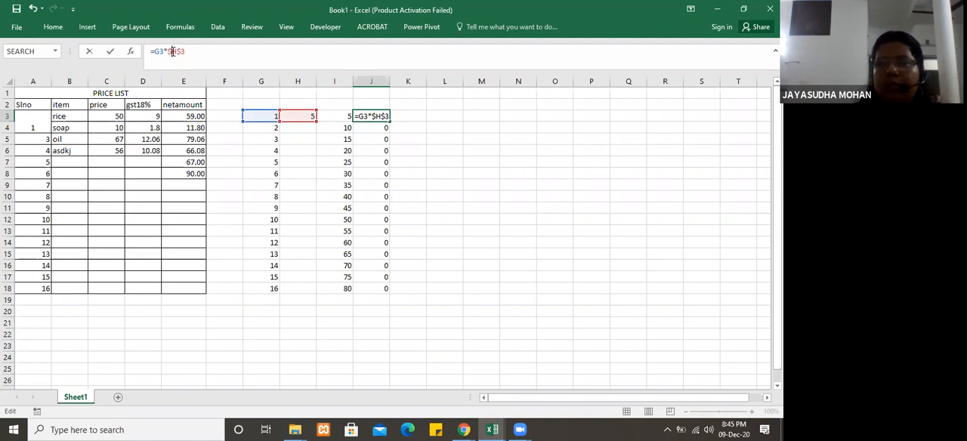
Step: Lock both column and row of the H3 reference in J3 as =G3*$H$3 and fill the formula down through J18
{"action": "key", "text": "Return"}
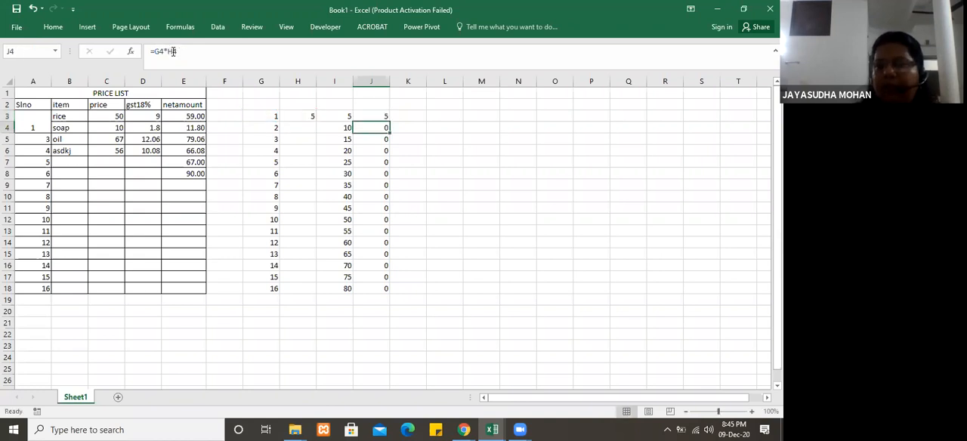
{"action": "left_click", "coordinate": [382, 117]}
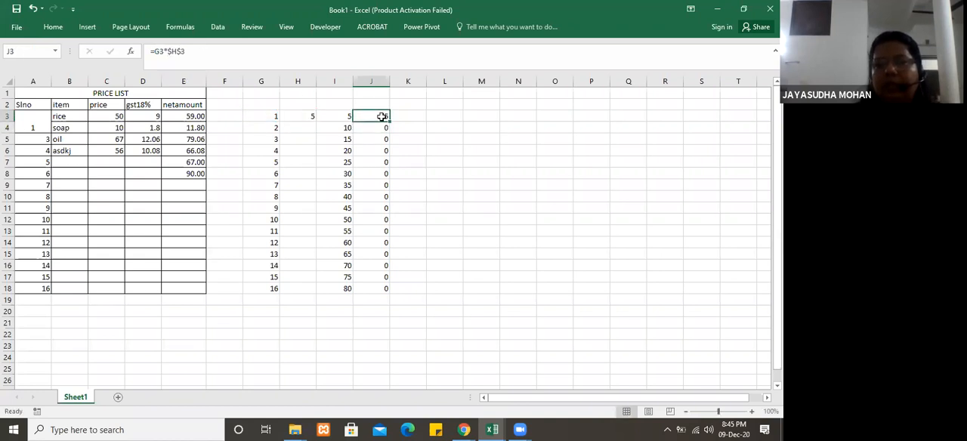
{"action": "left_click_drag", "start_coordinate": [390, 120], "coordinate": [387, 296]}
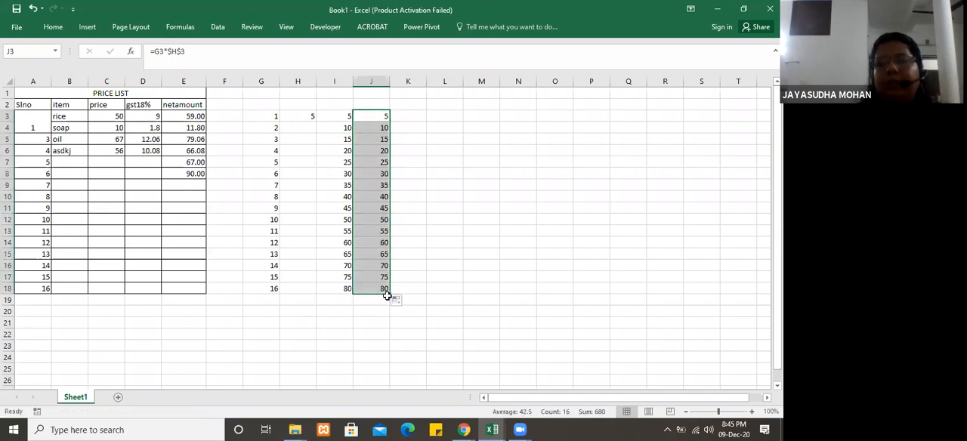
{"action": "left_click", "coordinate": [451, 220]}
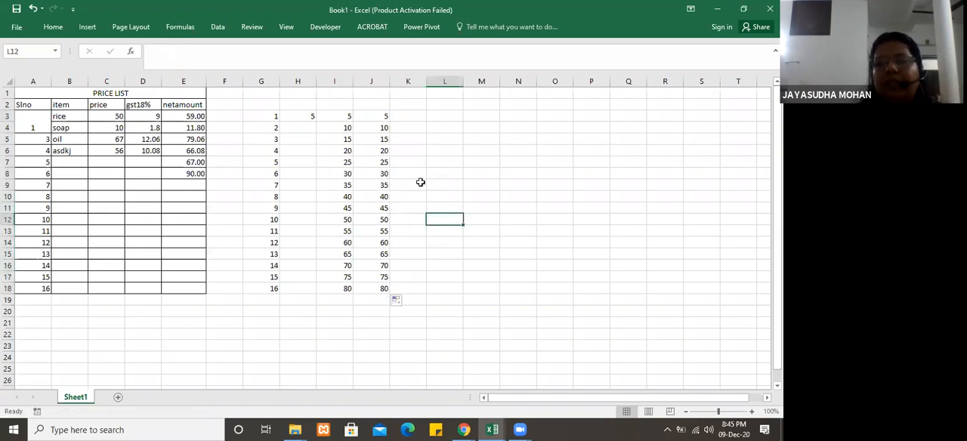
Step: Examine the filled formulas in J3 through J18 to see which reference shifts and which stays absolute
{"action": "left_click", "coordinate": [379, 113]}
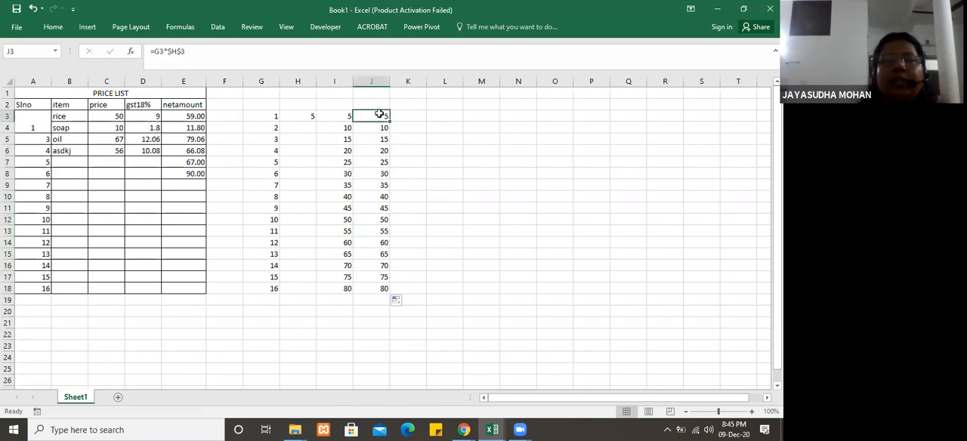
{"action": "left_click", "coordinate": [378, 129]}
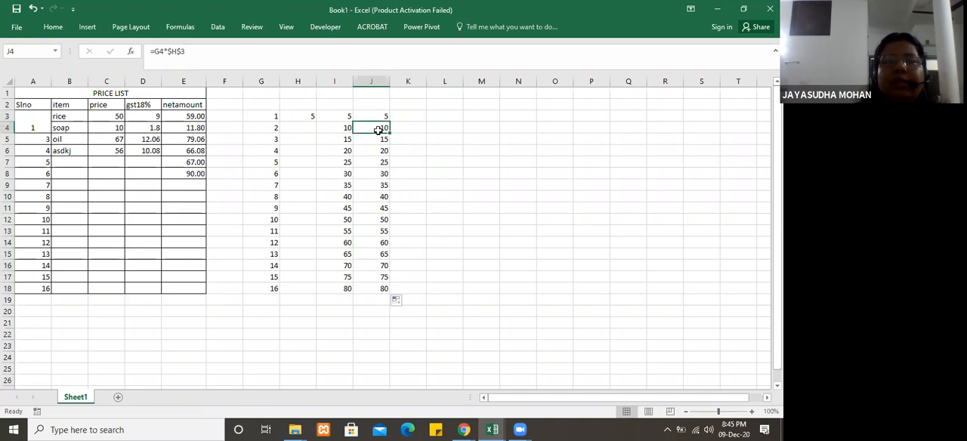
{"action": "left_click", "coordinate": [377, 140]}
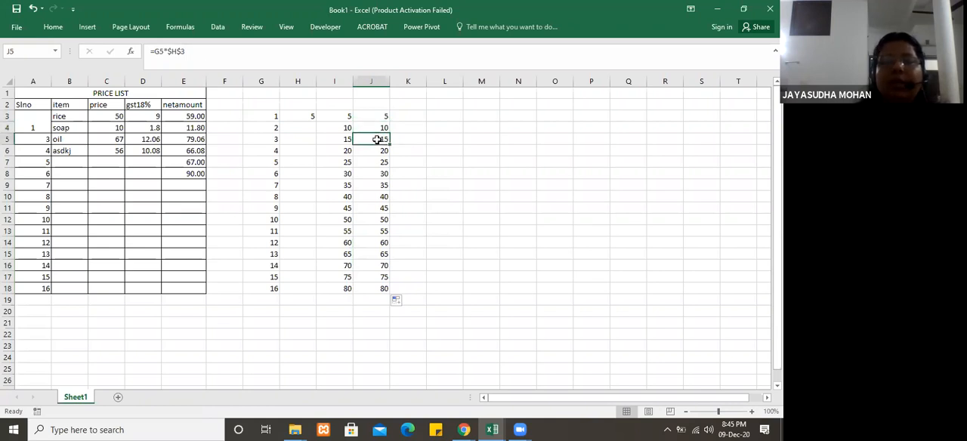
{"action": "left_click", "coordinate": [374, 153]}
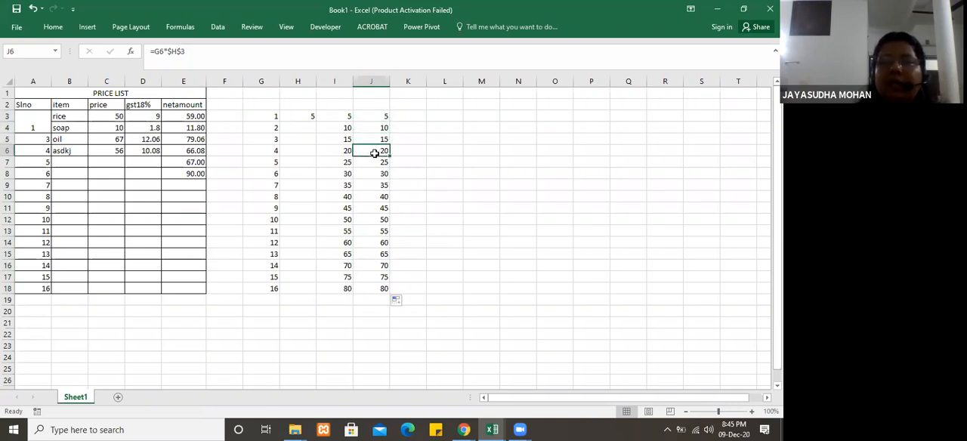
{"action": "left_click", "coordinate": [374, 158]}
{"action": "left_click", "coordinate": [368, 175]}
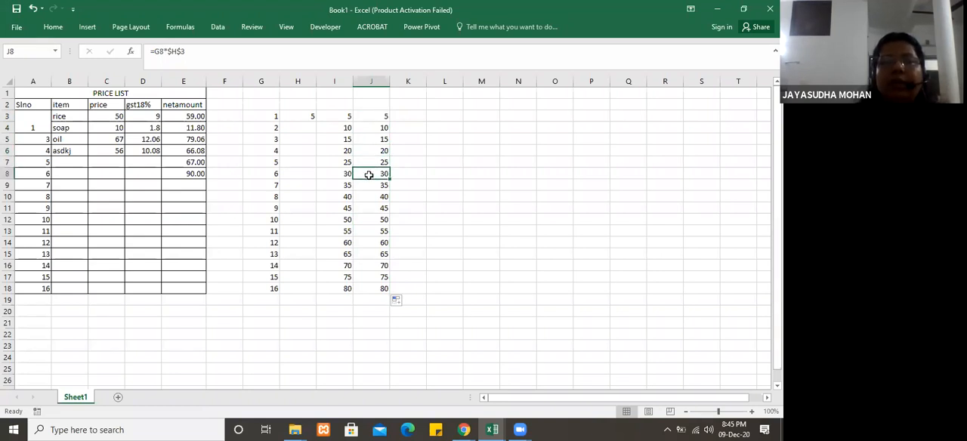
{"action": "left_click", "coordinate": [369, 187]}
{"action": "left_click", "coordinate": [376, 221]}
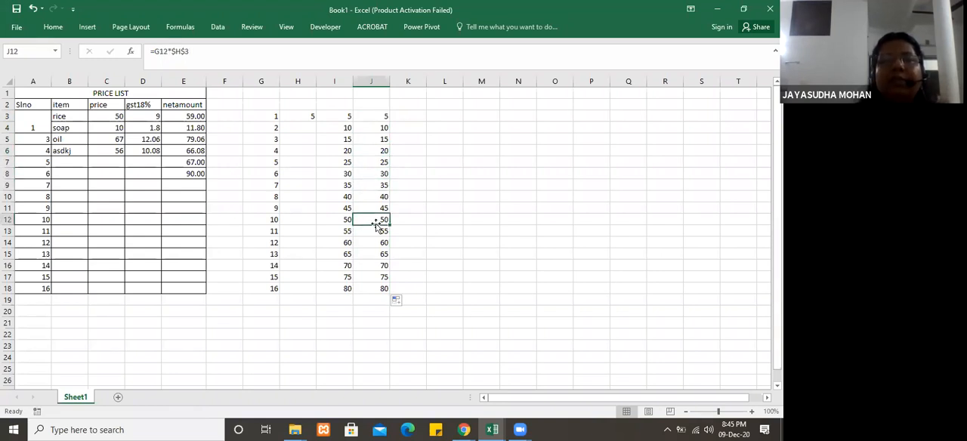
{"action": "left_click", "coordinate": [376, 242]}
{"action": "left_click", "coordinate": [376, 253]}
{"action": "left_click", "coordinate": [376, 266]}
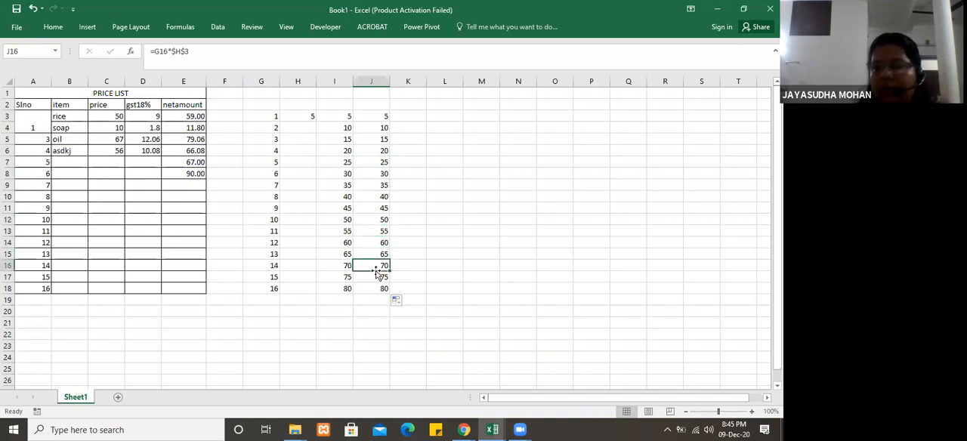
{"action": "left_click", "coordinate": [376, 287]}
{"action": "left_click", "coordinate": [376, 276]}
{"action": "left_click", "coordinate": [377, 194]}
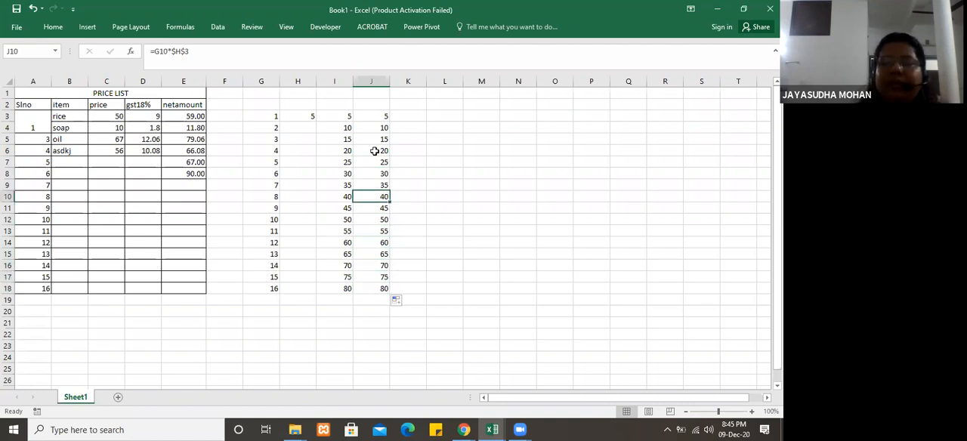
{"action": "left_click", "coordinate": [375, 150]}
{"action": "left_click", "coordinate": [374, 126]}
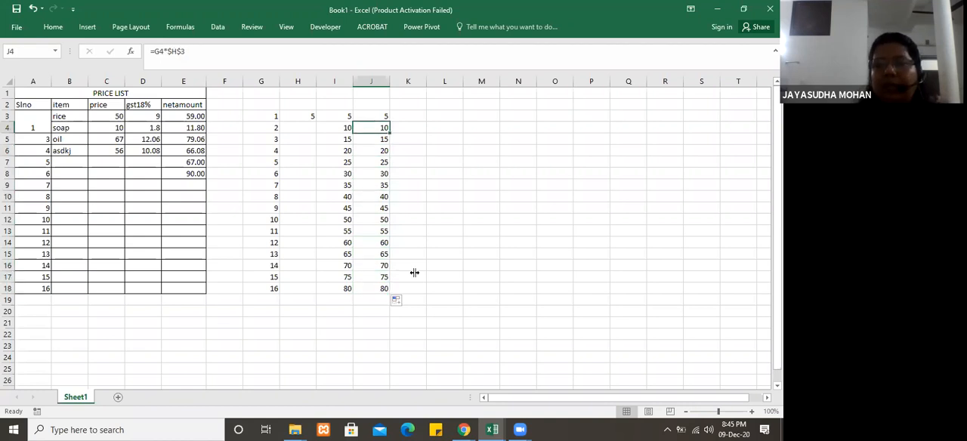
Step: Switch to the Basic Functions workbook and inspect the exchange rate in F3 and the commission in G3 on sheet Eg_1
{"action": "left_click", "coordinate": [492, 429]}
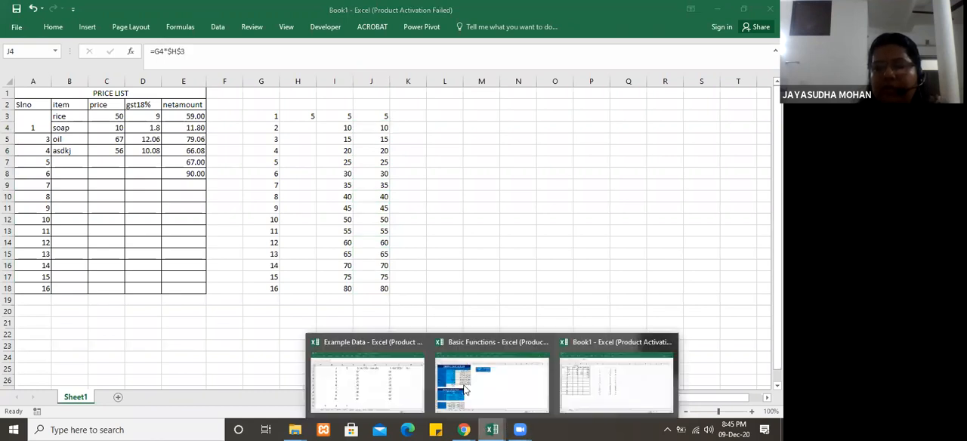
{"action": "left_click", "coordinate": [481, 359]}
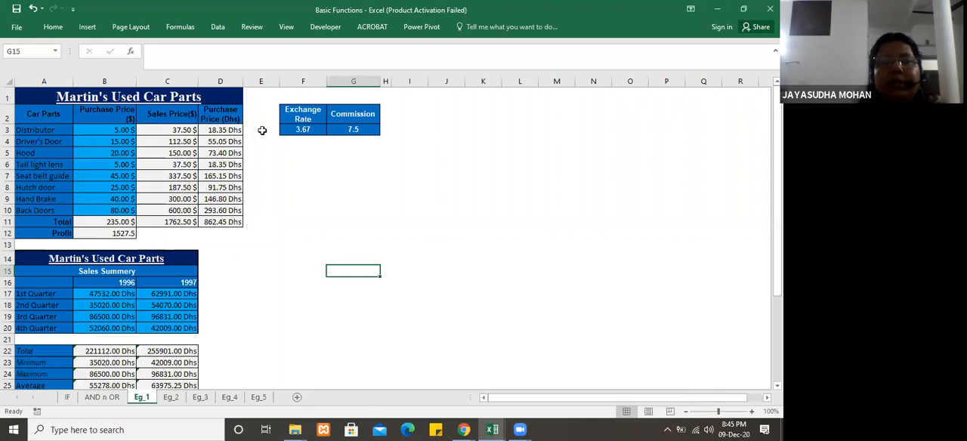
{"action": "left_click", "coordinate": [305, 130]}
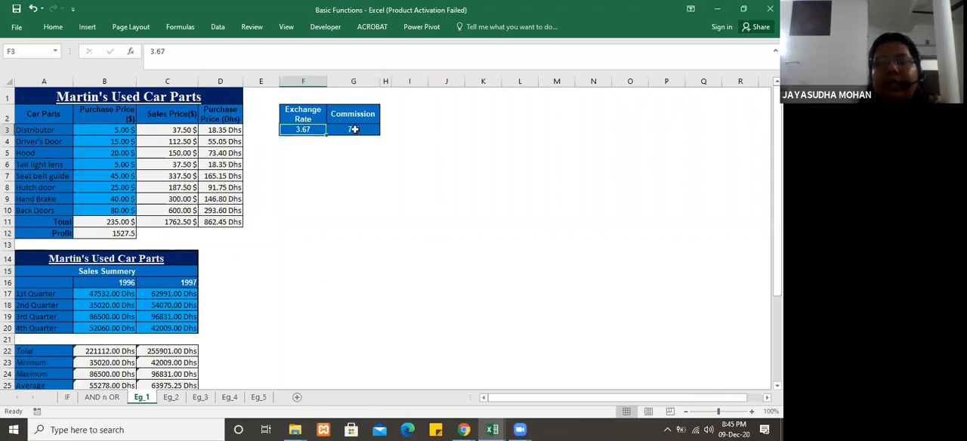
{"action": "left_click", "coordinate": [354, 129]}
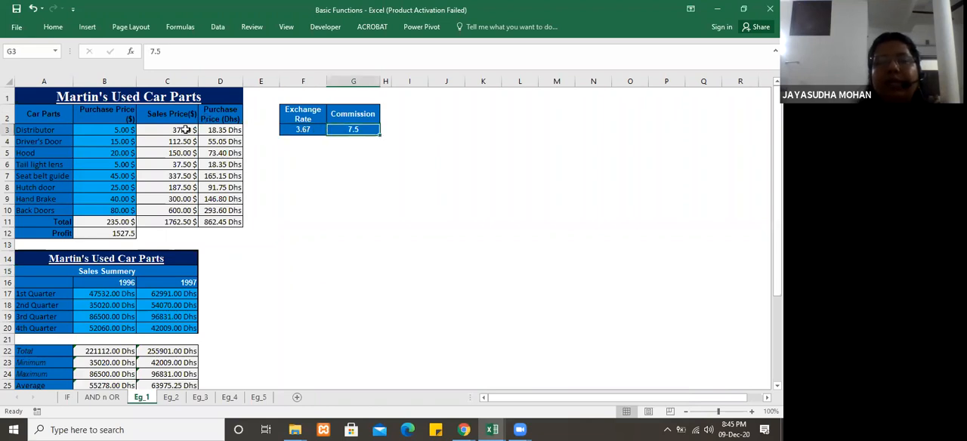
Step: Examine how the Purchase Price (Dhs) formula in D3 refers to the exchange rate cell F3
{"action": "left_click", "coordinate": [217, 131]}
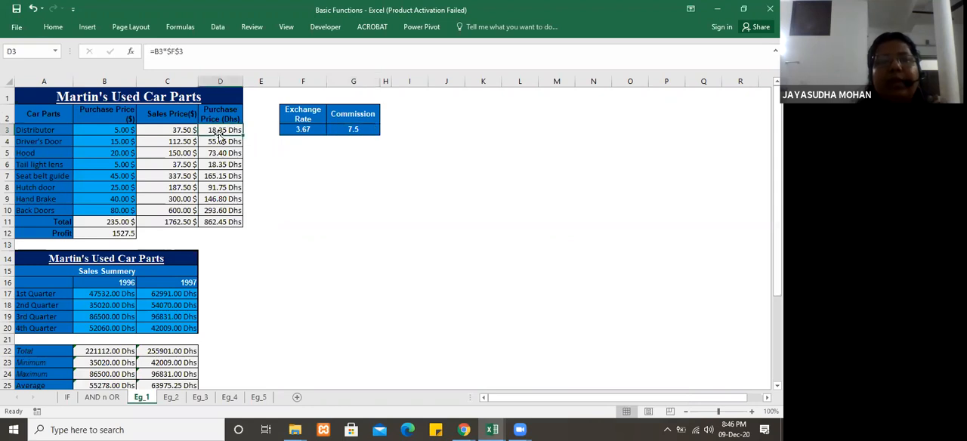
{"action": "left_click", "coordinate": [306, 131]}
{"action": "left_click", "coordinate": [219, 131]}
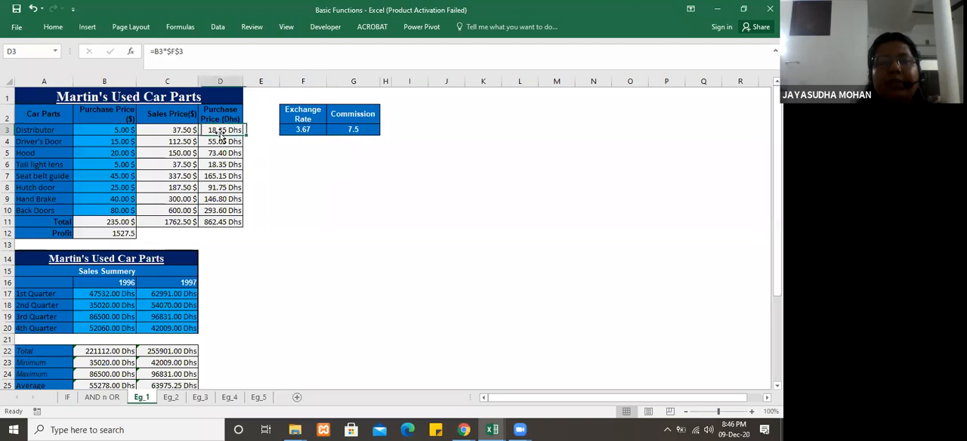
{"action": "left_click", "coordinate": [300, 129]}
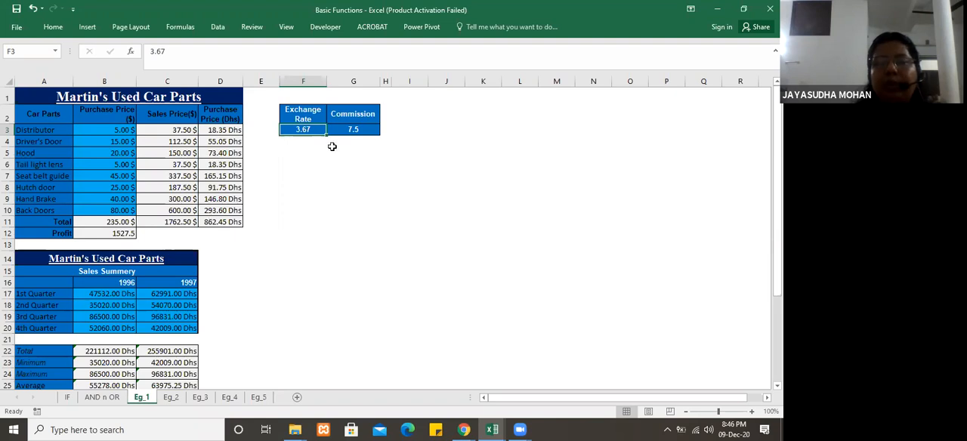
{"action": "left_click", "coordinate": [218, 131]}
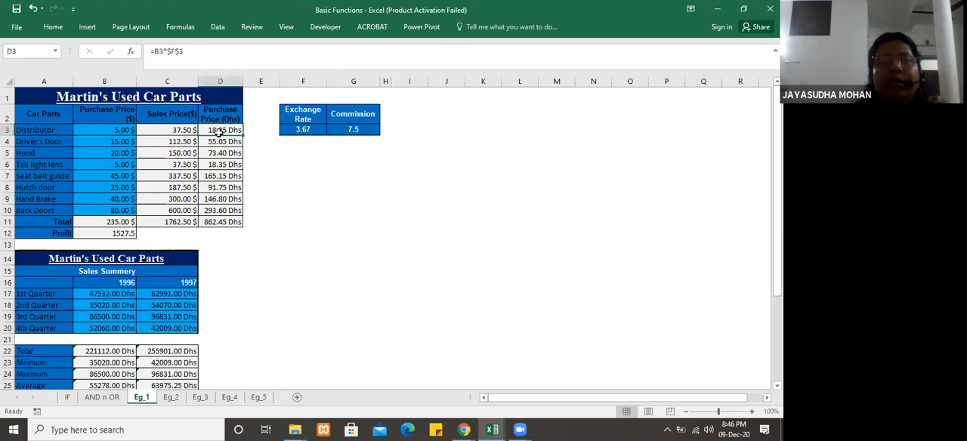
{"action": "left_click", "coordinate": [302, 130]}
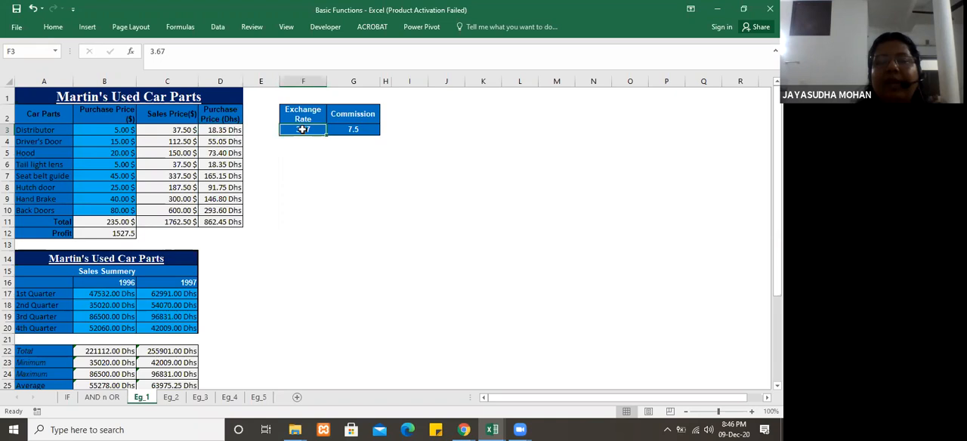
{"action": "left_click", "coordinate": [225, 129]}
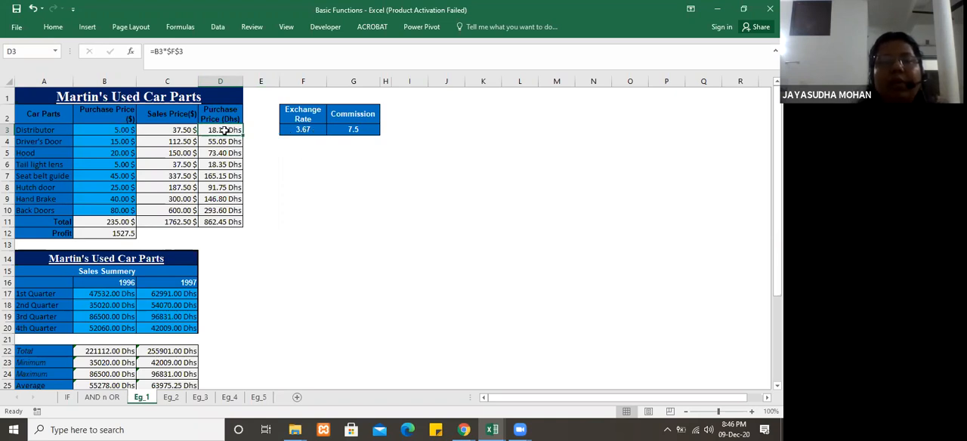
Step: Set the exchange rate in F3 to 4
{"action": "left_click", "coordinate": [301, 129]}
{"action": "type", "text": "4"}
{"action": "key", "text": "Return"}
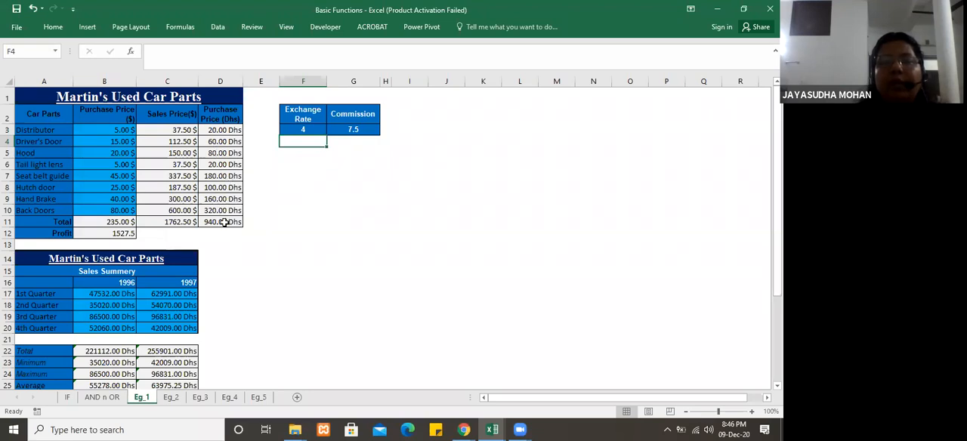
Step: Compare the formulas in D3 and D4 with the exchange rate cell F3 and the empty cells below it
{"action": "left_click", "coordinate": [307, 128]}
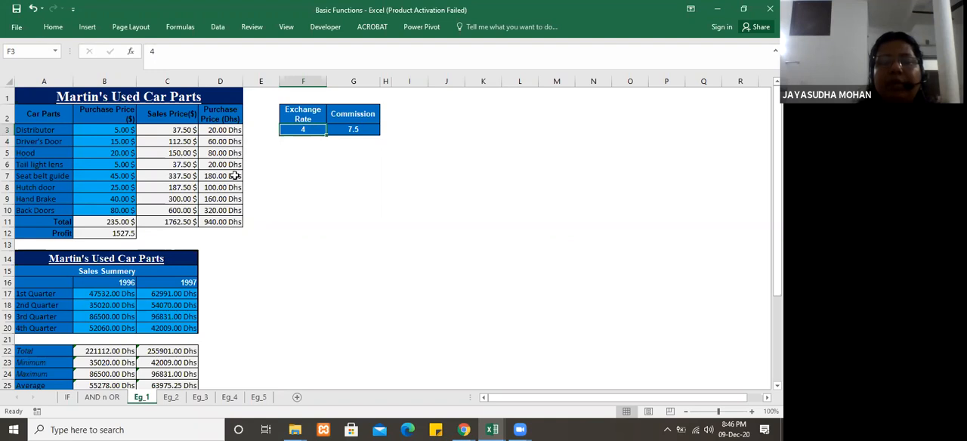
{"action": "left_click", "coordinate": [234, 130]}
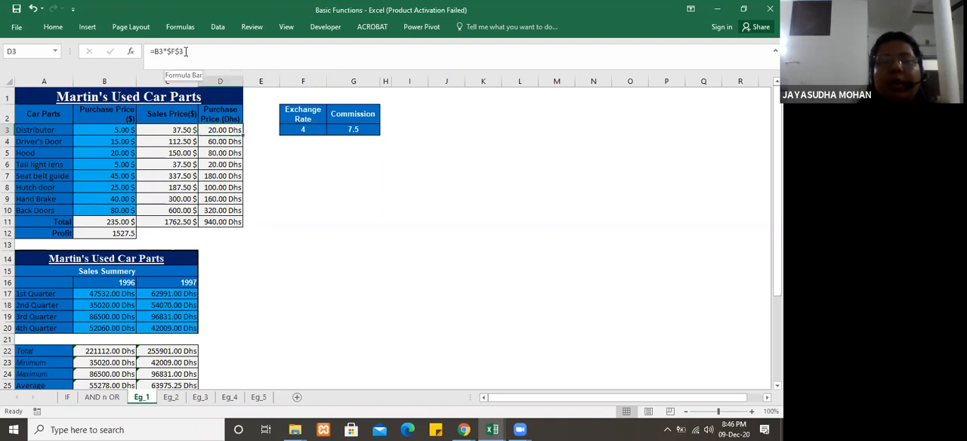
{"action": "left_click", "coordinate": [229, 143]}
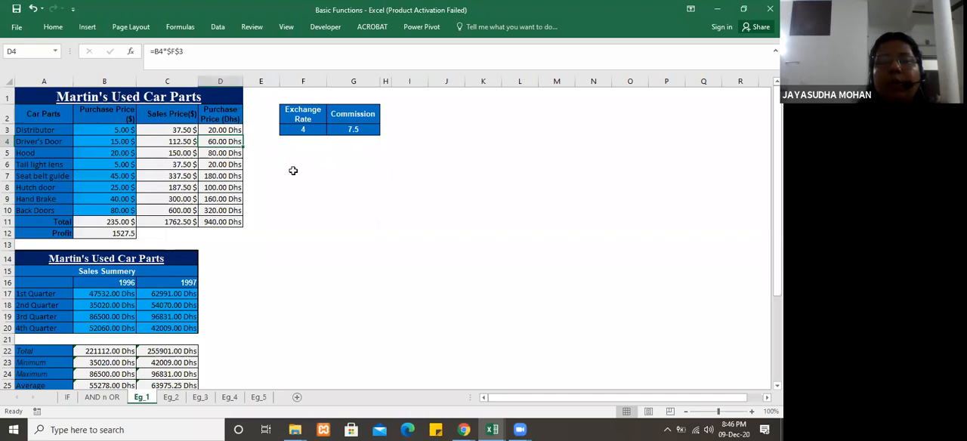
{"action": "left_click", "coordinate": [304, 149]}
{"action": "left_click", "coordinate": [307, 140]}
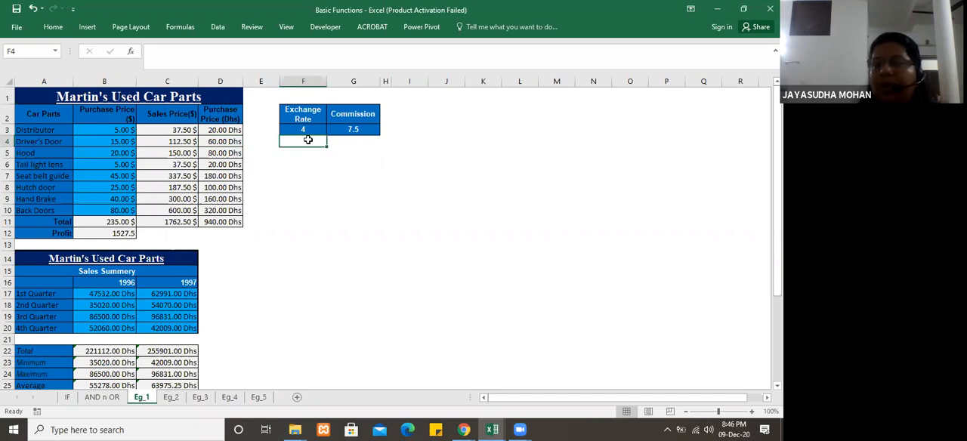
{"action": "left_click", "coordinate": [304, 131]}
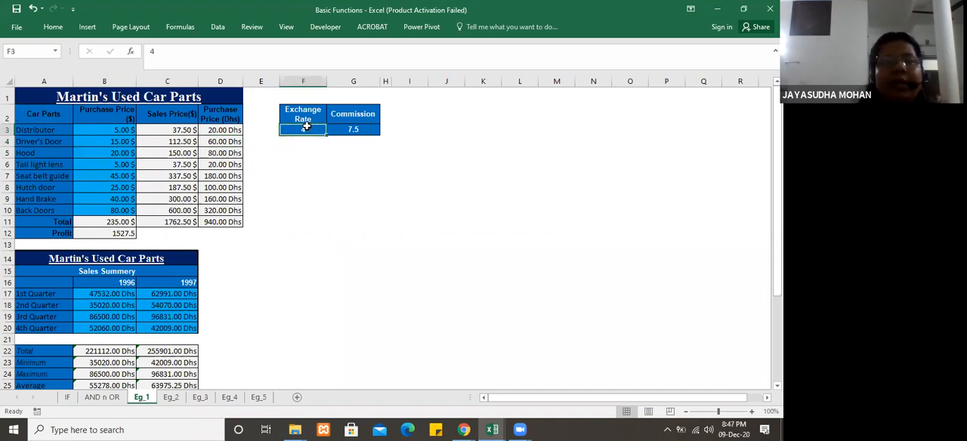
{"action": "left_click", "coordinate": [224, 129]}
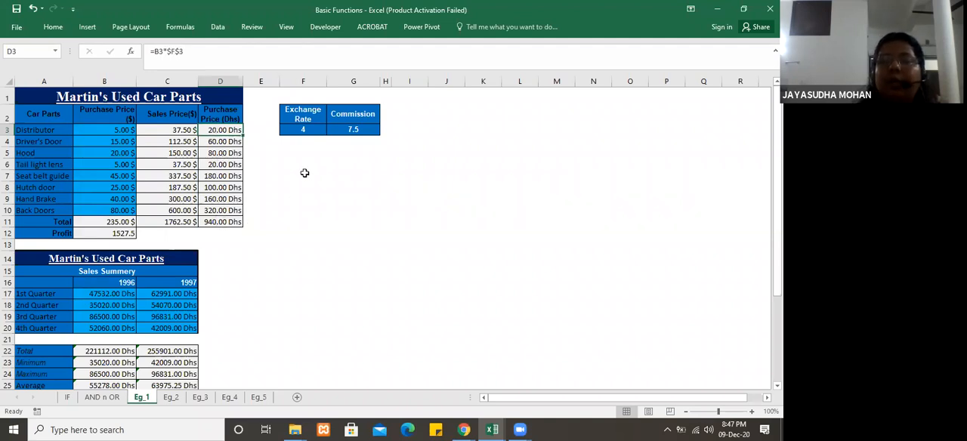
Step: Fill the exchange rate from F3 down through F11 and undo the fill
{"action": "left_click", "coordinate": [315, 129]}
{"action": "left_click_drag", "start_coordinate": [324, 135], "coordinate": [330, 233]}
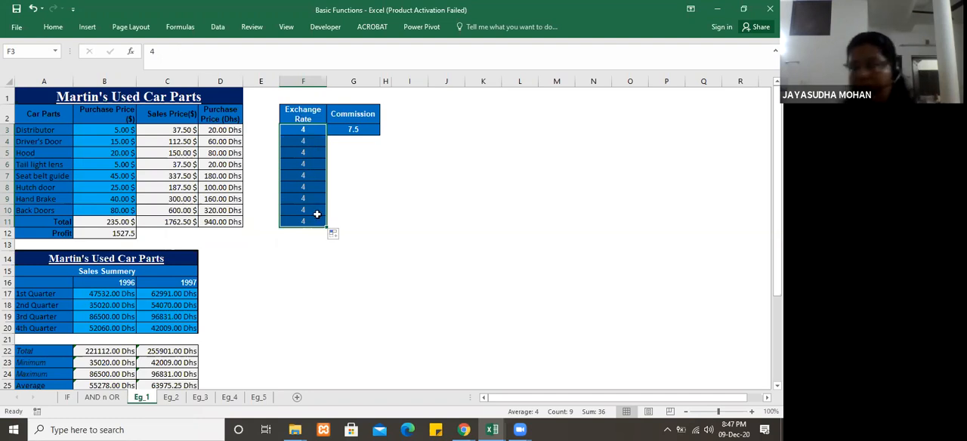
{"action": "key", "text": "ctrl+z"}
{"action": "left_click", "coordinate": [313, 176]}
Step: Set the exchange rate in F3 to 5 and reselect the cell
{"action": "left_click", "coordinate": [308, 129]}
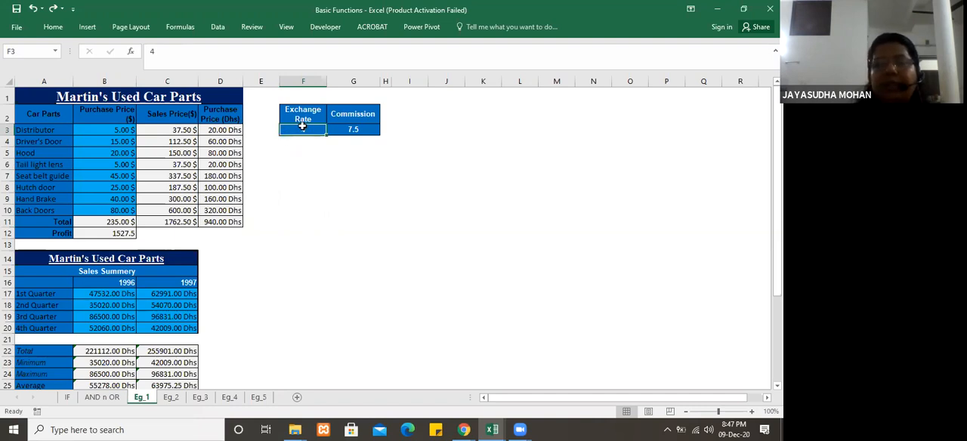
{"action": "type", "text": "5"}
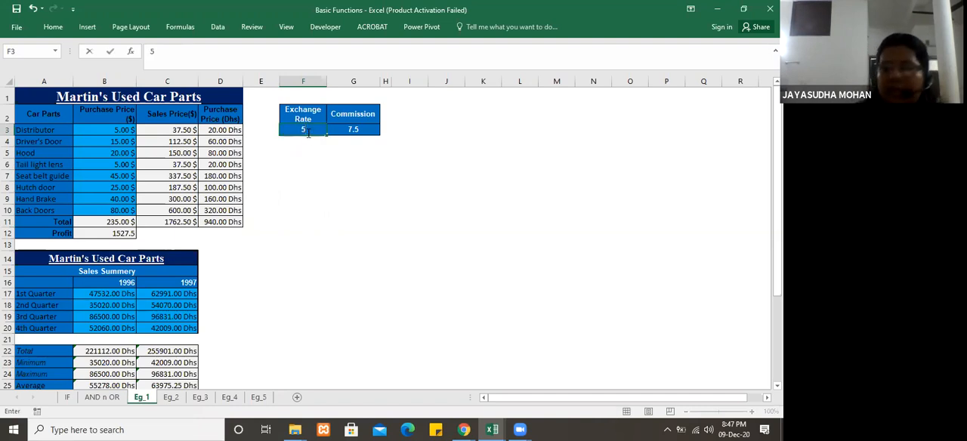
{"action": "key", "text": "Return"}
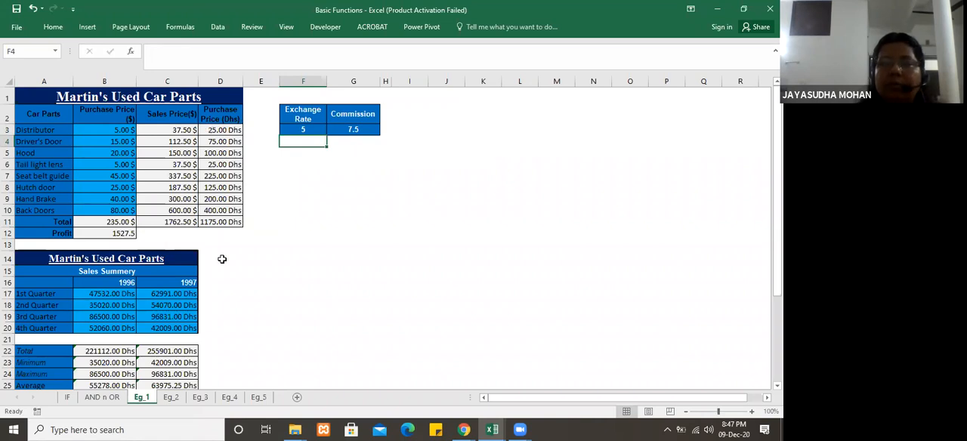
{"action": "left_click", "coordinate": [312, 128]}
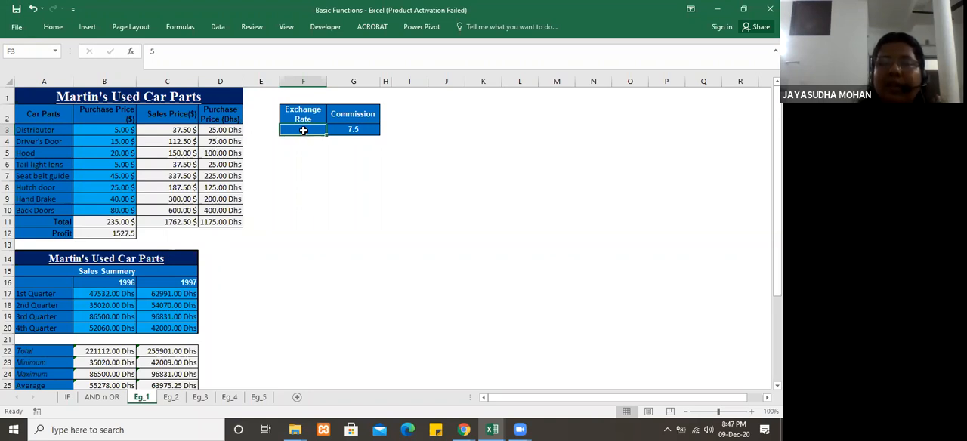
Step: Enter the relative formula =B3*F3 in D3 and fill it down through D11
{"action": "left_click", "coordinate": [221, 129]}
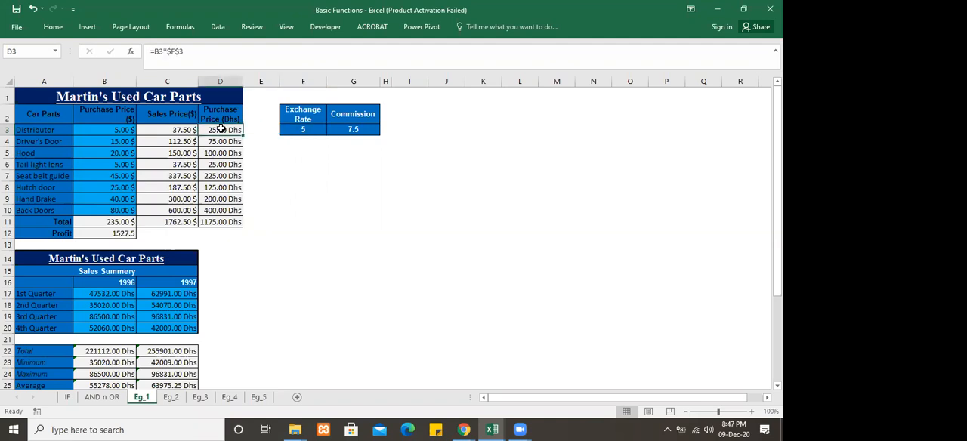
{"action": "type", "text": "="}
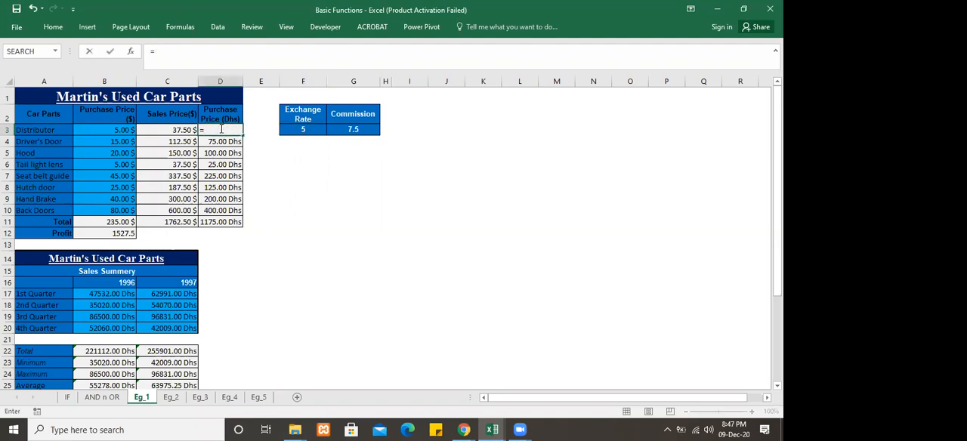
{"action": "left_click", "coordinate": [114, 134]}
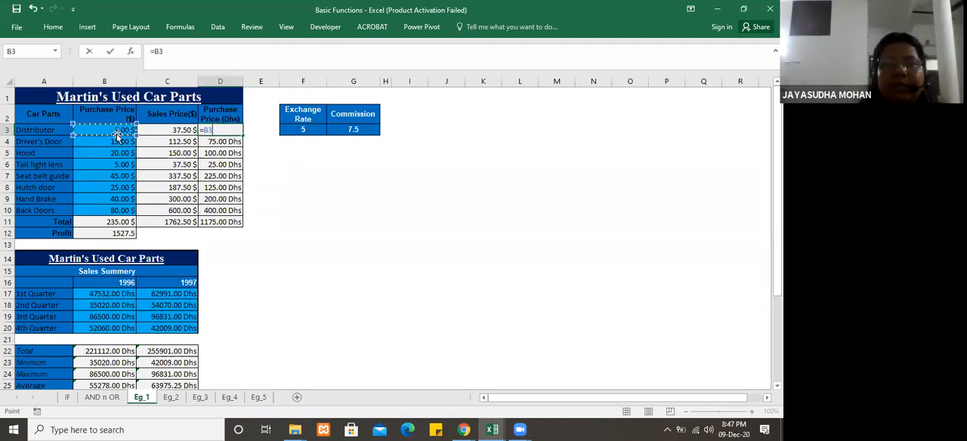
{"action": "type", "text": "*"}
{"action": "left_click", "coordinate": [310, 129]}
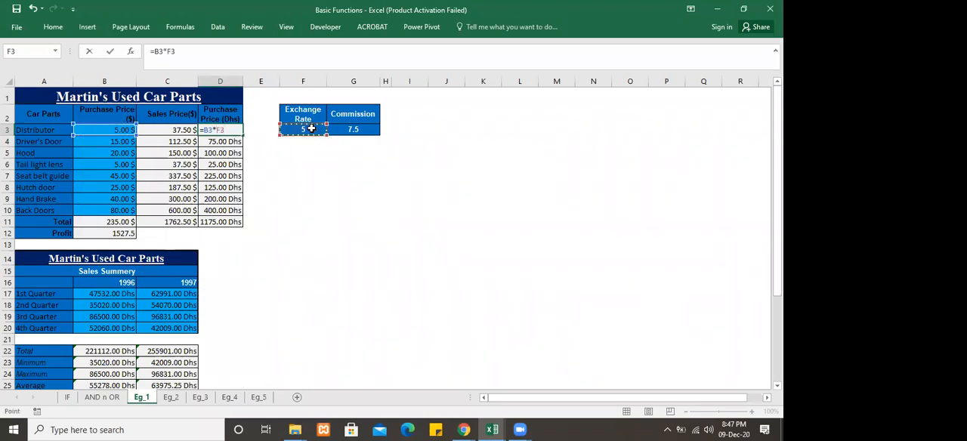
{"action": "key", "text": "Return"}
{"action": "left_click", "coordinate": [236, 130]}
{"action": "left_click_drag", "start_coordinate": [245, 136], "coordinate": [249, 234]}
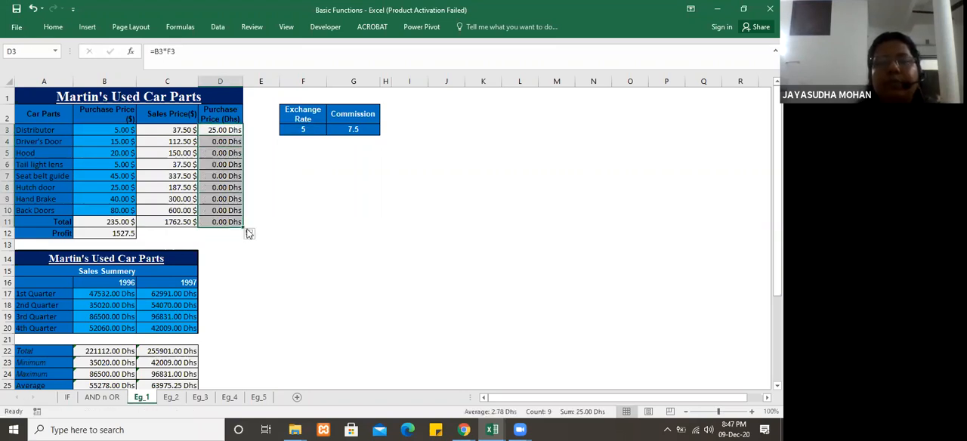
Step: Make the exchange rate reference in D3 absolute so the formula is =B3*$F$3, and fill it down through D11
{"action": "left_click", "coordinate": [219, 130]}
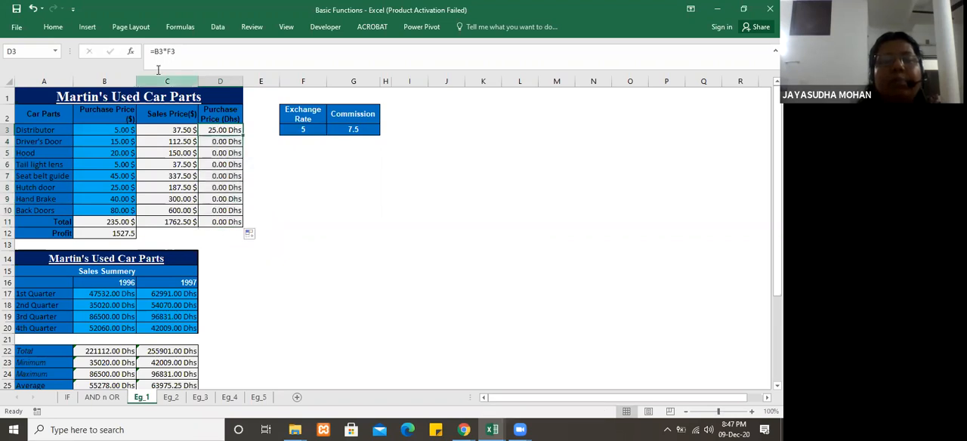
{"action": "left_click", "coordinate": [230, 141]}
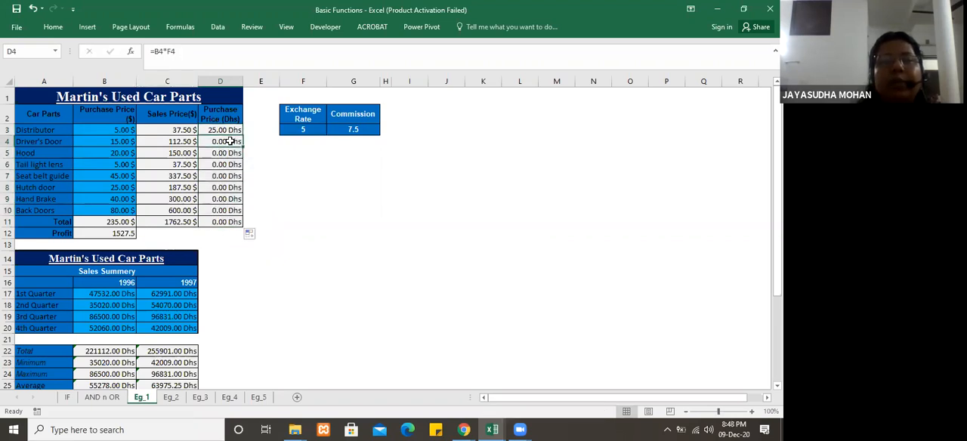
{"action": "left_click", "coordinate": [306, 139]}
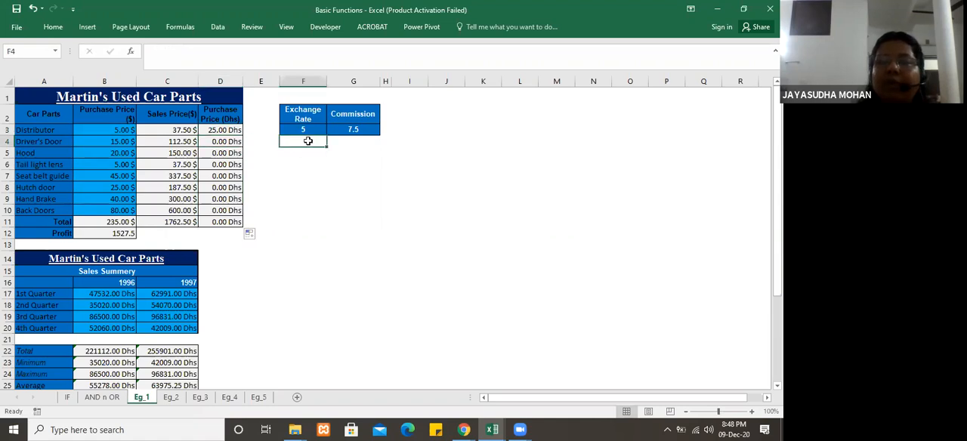
{"action": "left_click", "coordinate": [226, 130]}
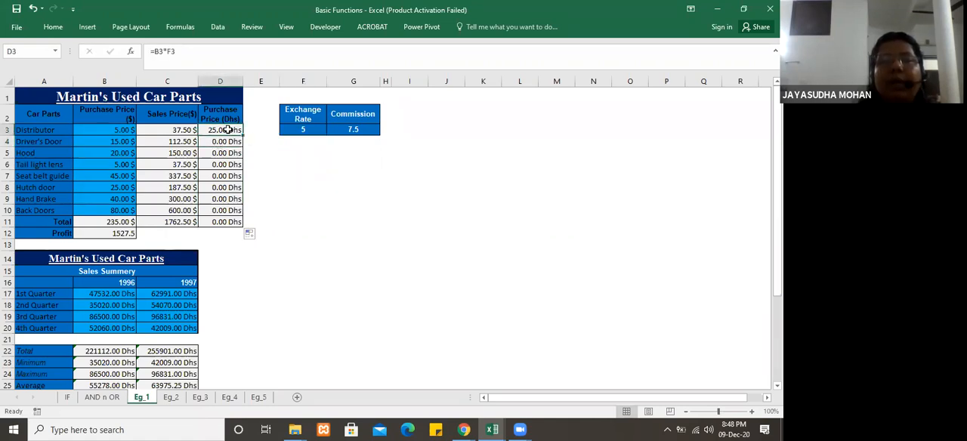
{"action": "left_click", "coordinate": [171, 51]}
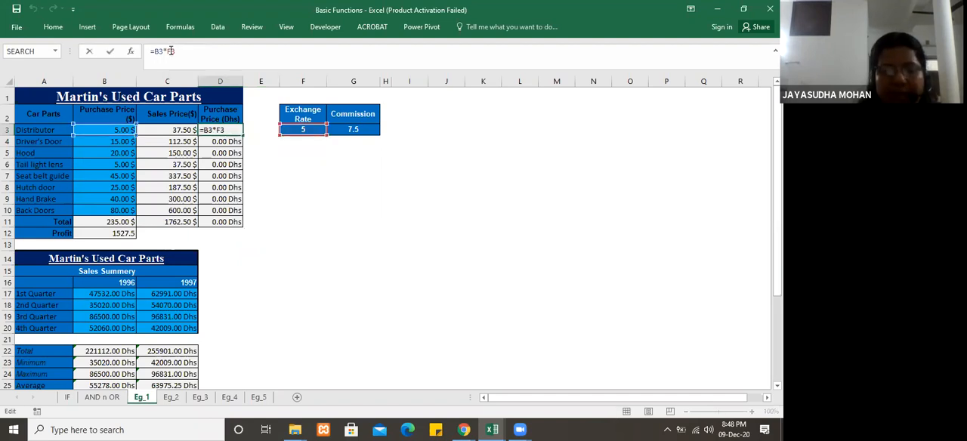
{"action": "key", "text": "F4"}
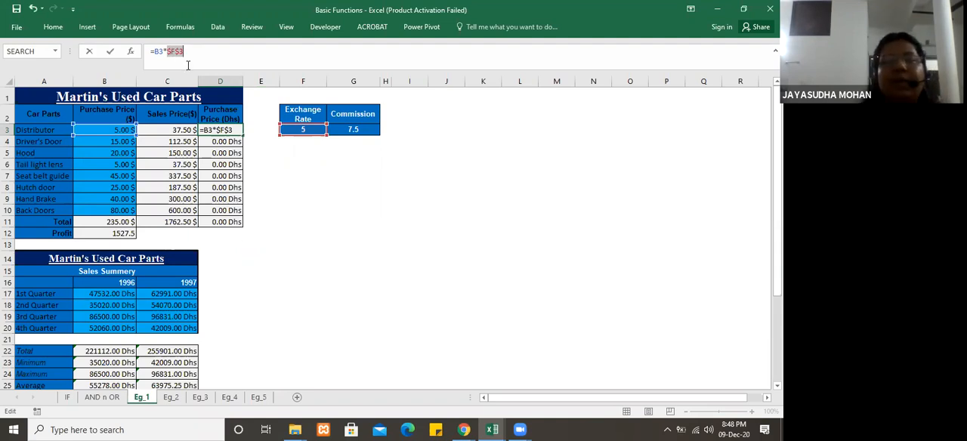
{"action": "left_click", "coordinate": [186, 53]}
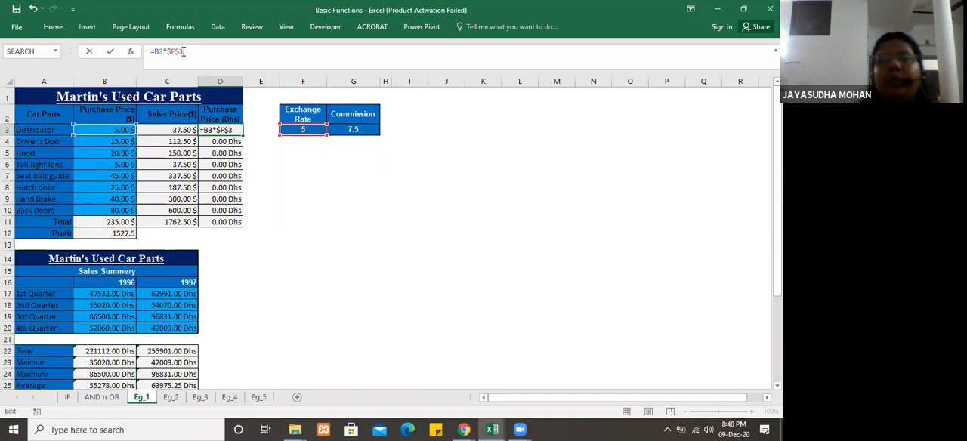
{"action": "key", "text": "Return"}
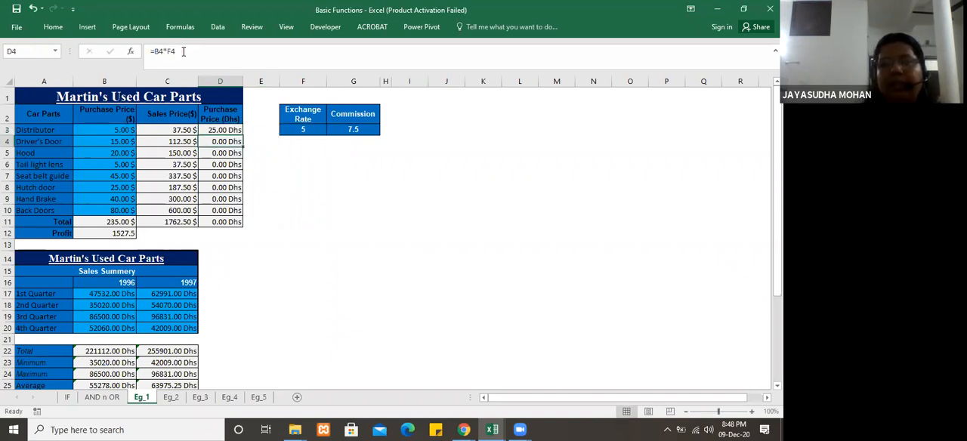
{"action": "left_click", "coordinate": [231, 129]}
{"action": "left_click_drag", "start_coordinate": [242, 135], "coordinate": [255, 227]}
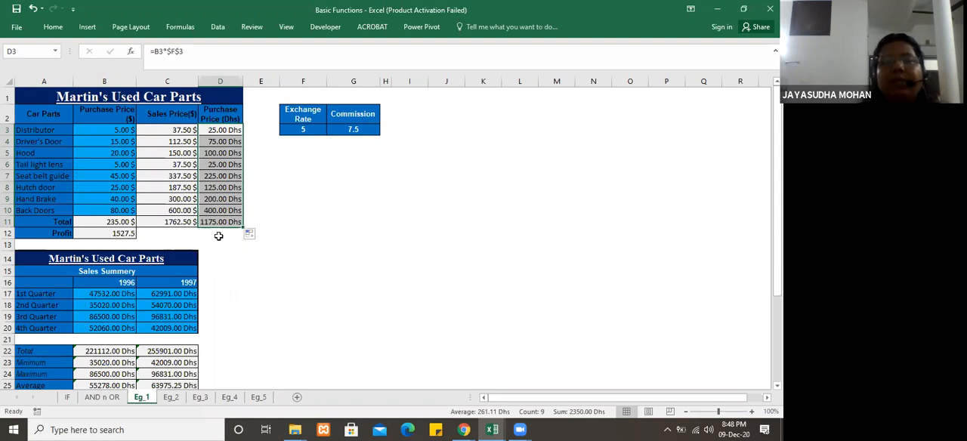
Step: Set the exchange rate in F3 to 10
{"action": "left_click", "coordinate": [301, 129]}
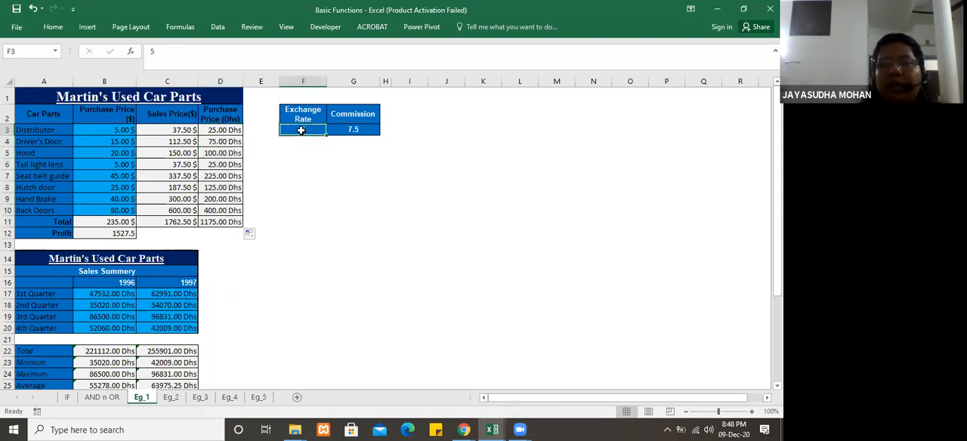
{"action": "type", "text": "10"}
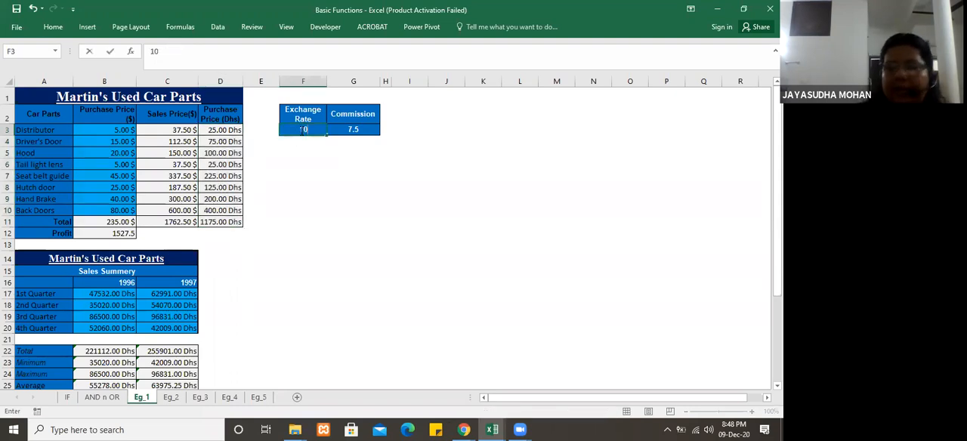
{"action": "key", "text": "Return"}
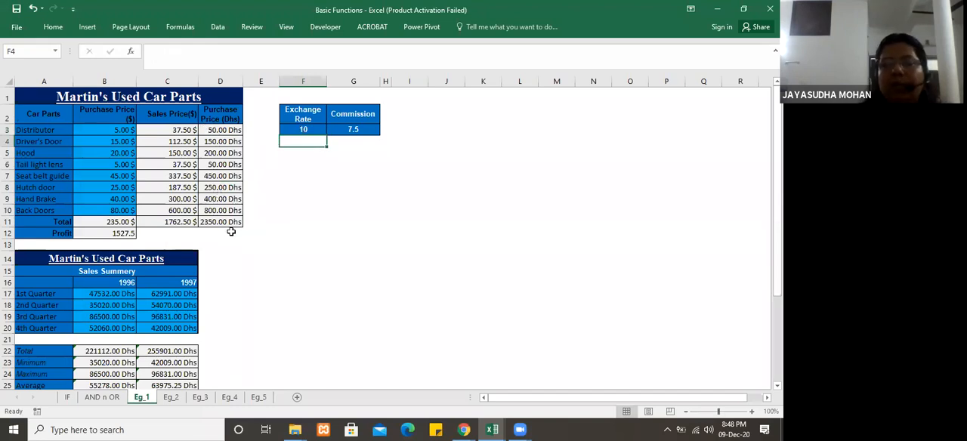
Step: Set the commission in G3 to 10 and check the sales price formula in C3 that refers to it
{"action": "left_click", "coordinate": [363, 130]}
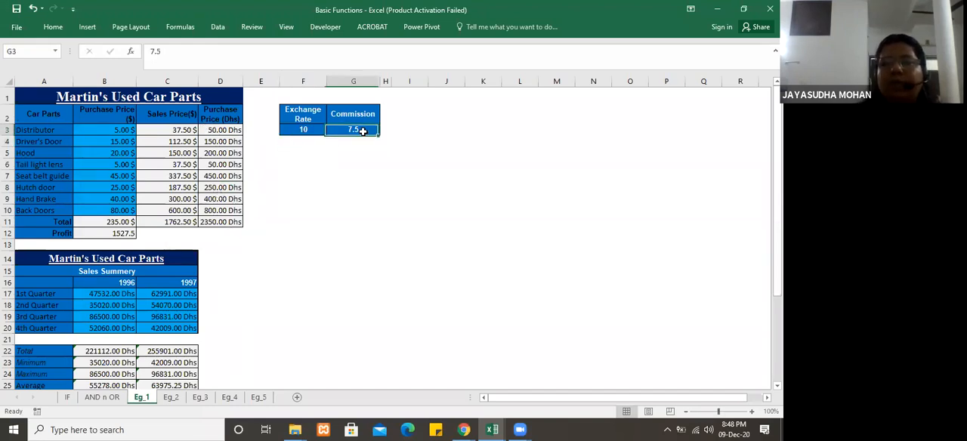
{"action": "left_click", "coordinate": [185, 129]}
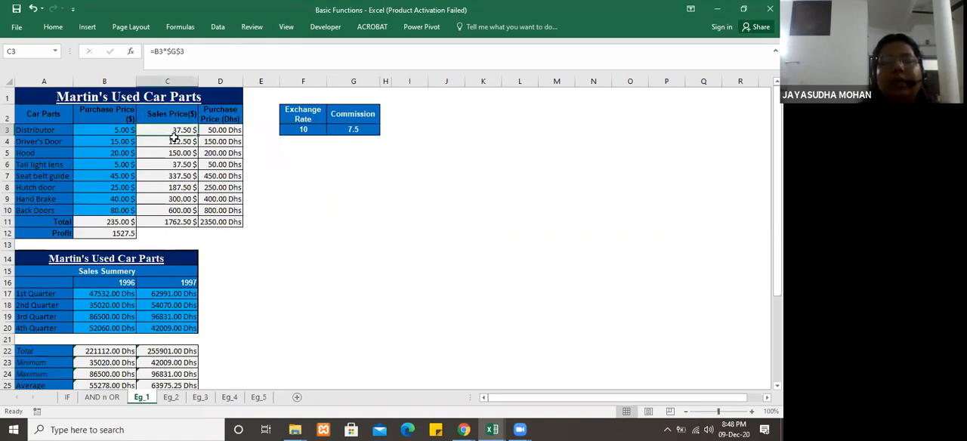
{"action": "left_click", "coordinate": [353, 130]}
{"action": "type", "text": "10"}
{"action": "key", "text": "Return"}
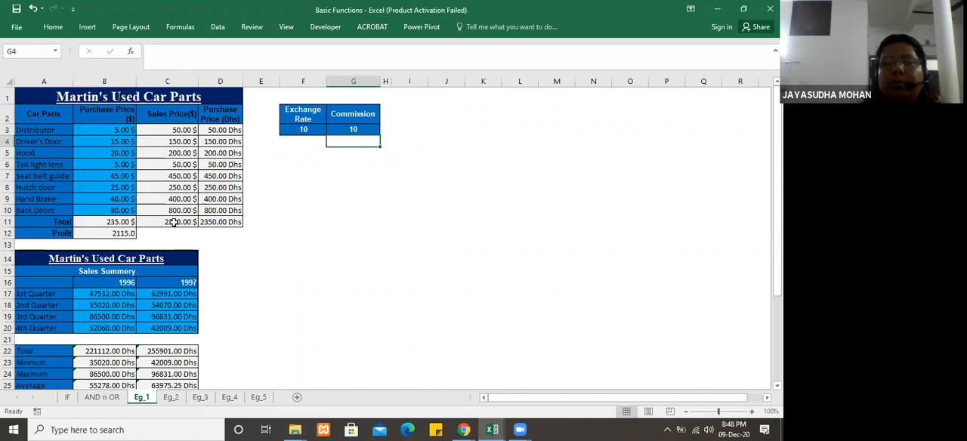
{"action": "left_click", "coordinate": [175, 130]}
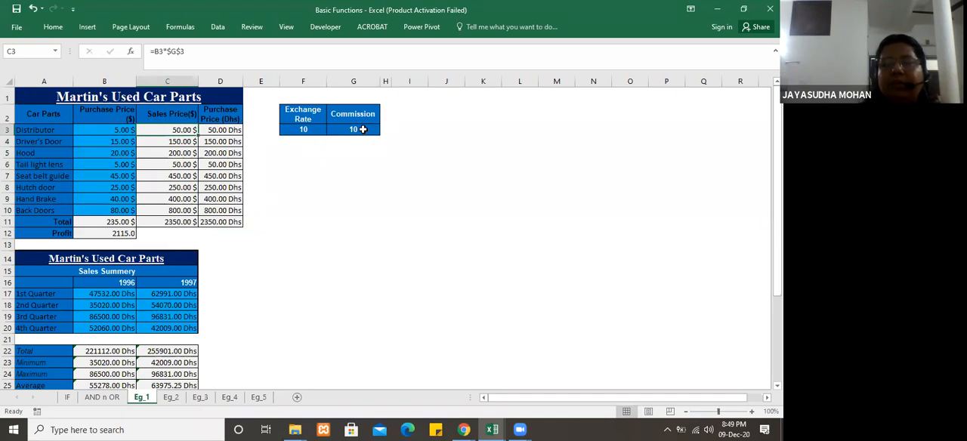
{"action": "left_click", "coordinate": [266, 255]}
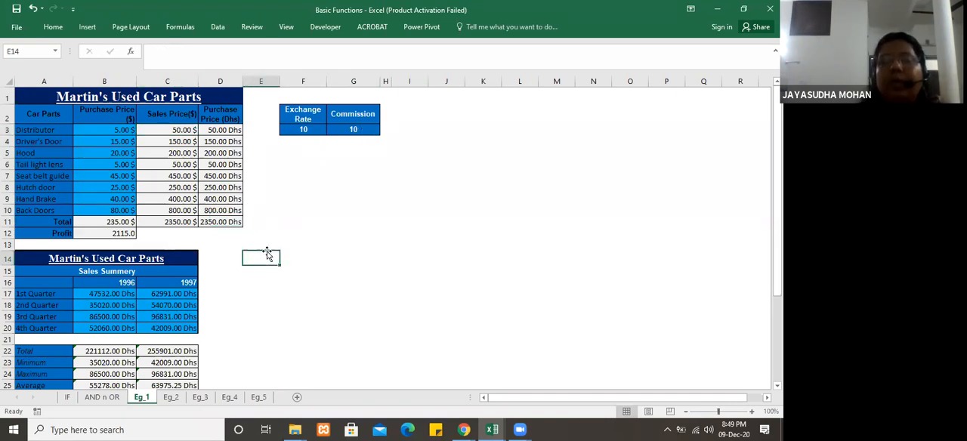
{"action": "left_click", "coordinate": [436, 284]}
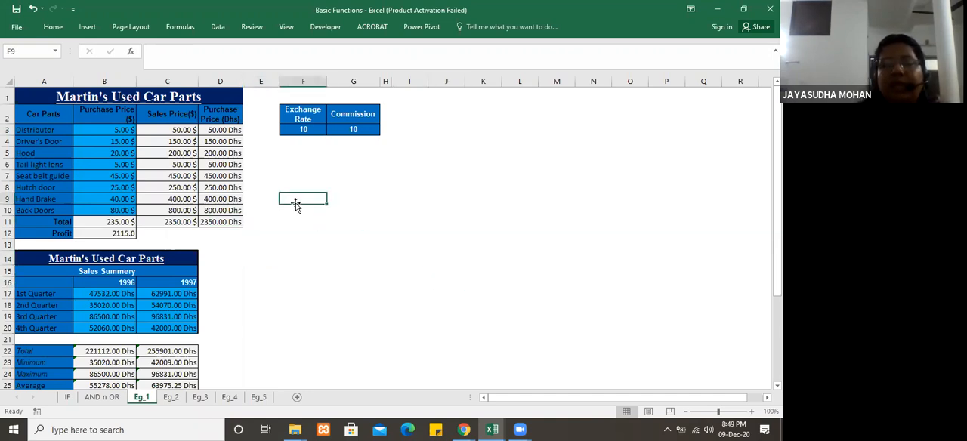
{"action": "left_click", "coordinate": [359, 185]}
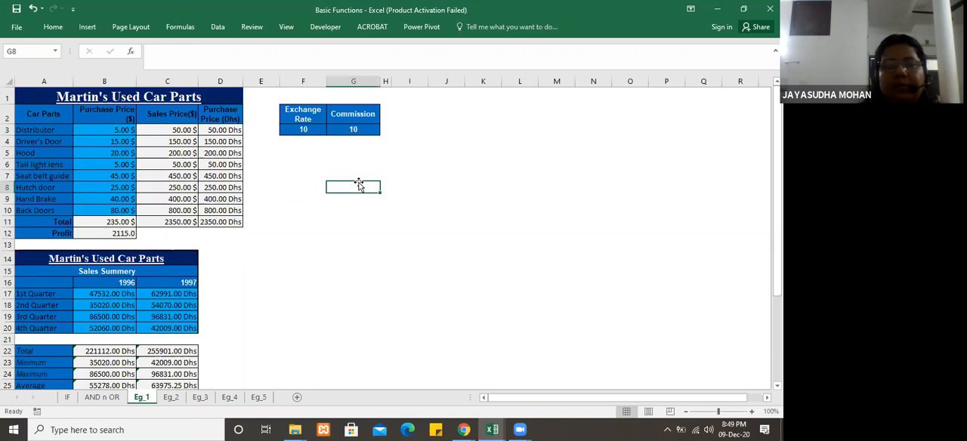
{"action": "left_click", "coordinate": [347, 130]}
{"action": "left_click", "coordinate": [316, 197]}
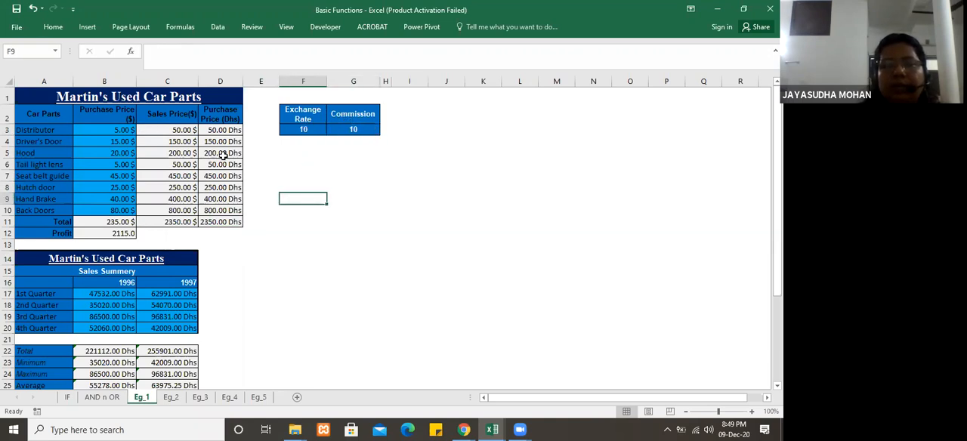
{"action": "left_click", "coordinate": [286, 255]}
{"action": "key", "text": "Down"}
{"action": "key", "text": "Down"}
{"action": "key", "text": "Down"}
{"action": "key", "text": "Down"}
{"action": "key", "text": "Down"}
{"action": "key", "text": "Down"}
{"action": "key", "text": "Down"}
{"action": "key", "text": "Down"}
{"action": "key", "text": "Down"}
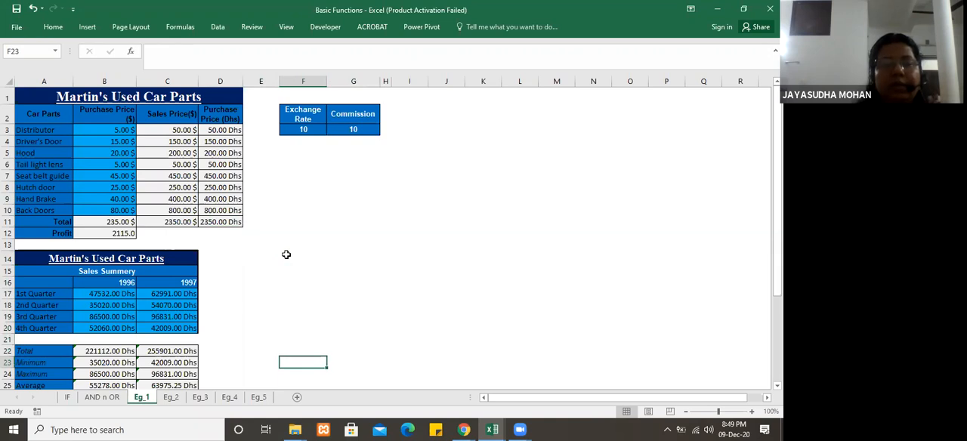
{"action": "key", "text": "Down"}
{"action": "key", "text": "Down"}
{"action": "key", "text": "Down"}
{"action": "key", "text": "Down"}
{"action": "key", "text": "Down"}
{"action": "key", "text": "Up"}
{"action": "key", "text": "Up"}
{"action": "key", "text": "Up"}
{"action": "key", "text": "Up"}
{"action": "key", "text": "Up"}
{"action": "key", "text": "Up"}
{"action": "key", "text": "Up"}
{"action": "key", "text": "Up"}
{"action": "key", "text": "Up"}
{"action": "key", "text": "Up"}
{"action": "key", "text": "Up"}
{"action": "key", "text": "Up"}
{"action": "key", "text": "Up"}
{"action": "key", "text": "Up"}
{"action": "key", "text": "Up"}
{"action": "key", "text": "Up"}
{"action": "key", "text": "Up"}
{"action": "key", "text": "Up"}
{"action": "key", "text": "Up"}
{"action": "key", "text": "Up"}
{"action": "key", "text": "Down"}
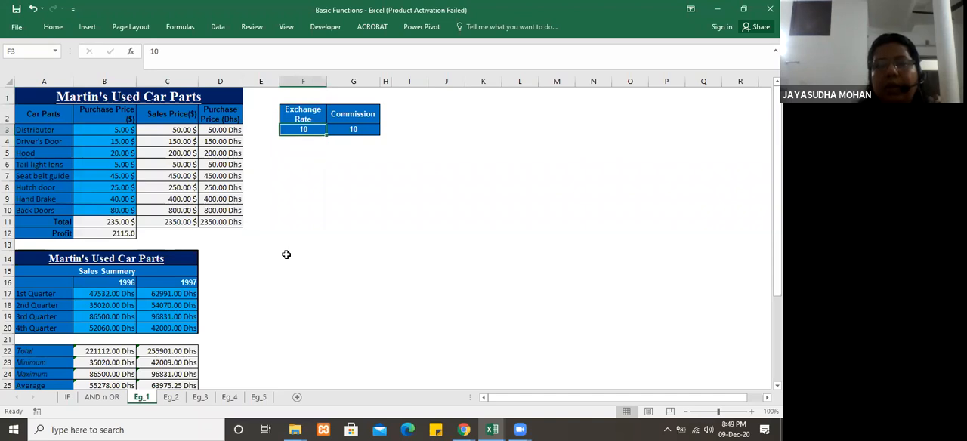
{"action": "left_click", "coordinate": [428, 222]}
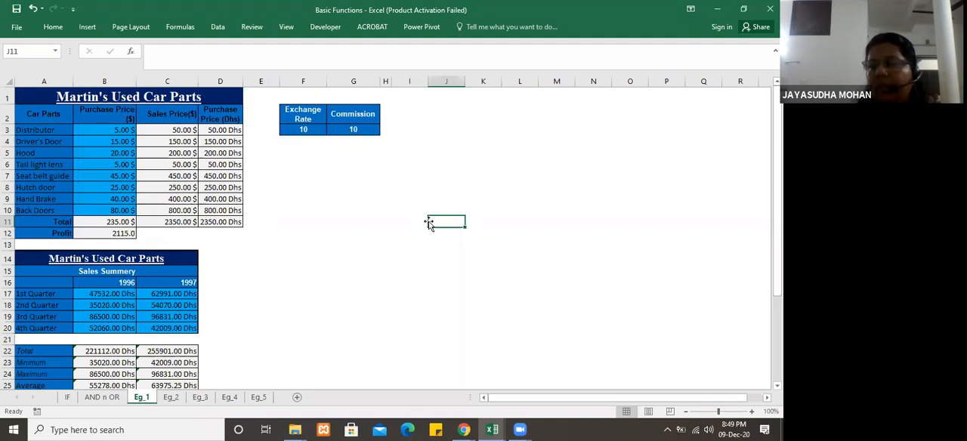
{"action": "left_click", "coordinate": [288, 186]}
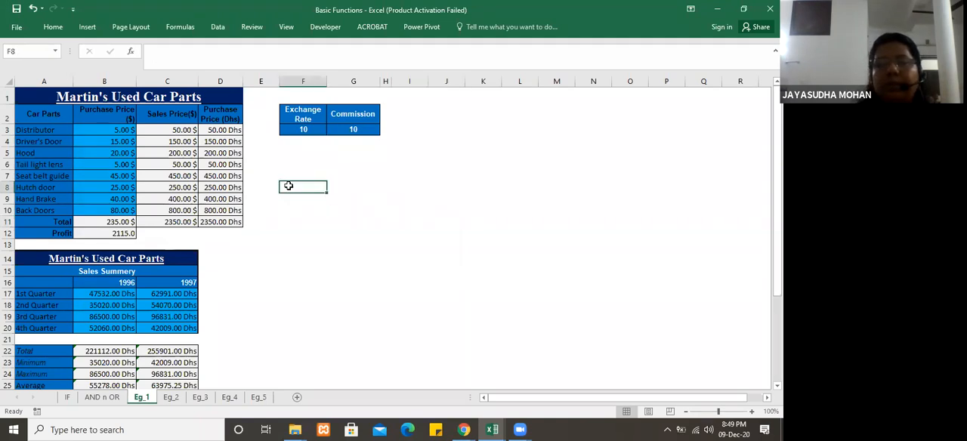
{"action": "left_click", "coordinate": [303, 145]}
{"action": "left_click", "coordinate": [295, 177]}
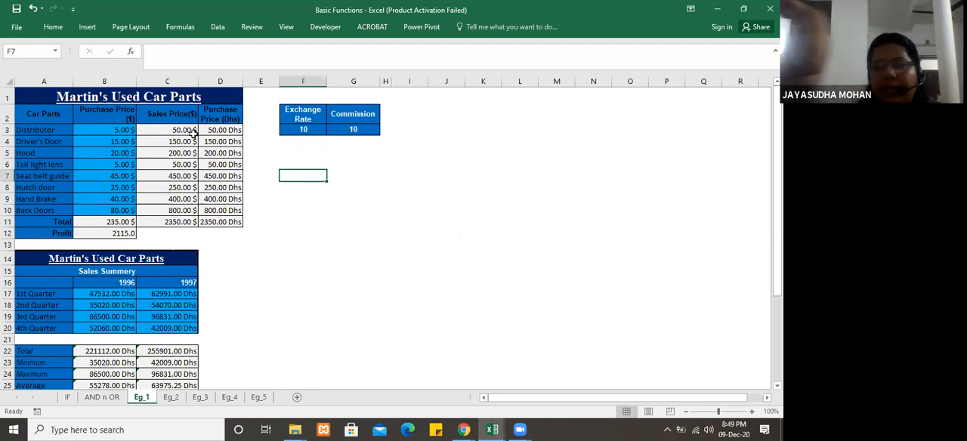
{"action": "left_click", "coordinate": [285, 219]}
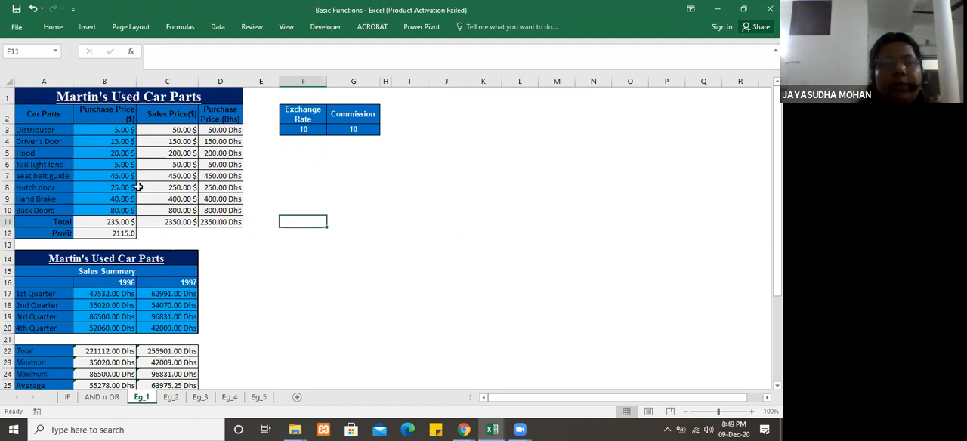
{"action": "left_click", "coordinate": [66, 398]}
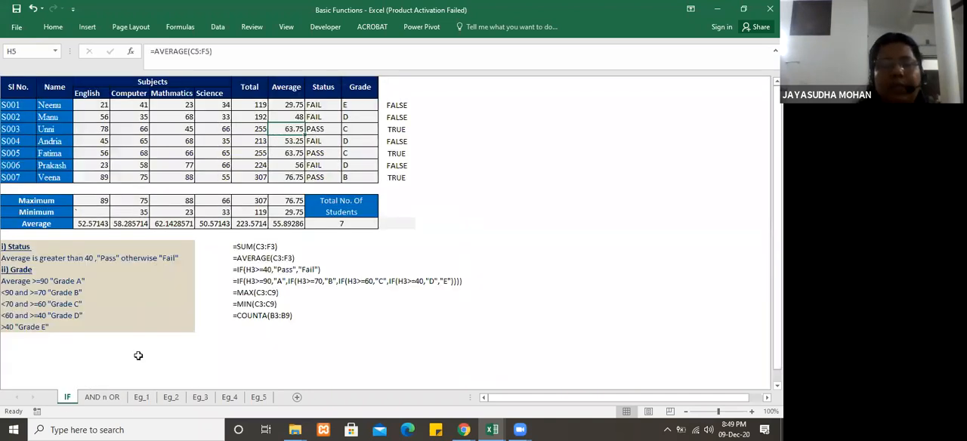
{"action": "left_click", "coordinate": [140, 398]}
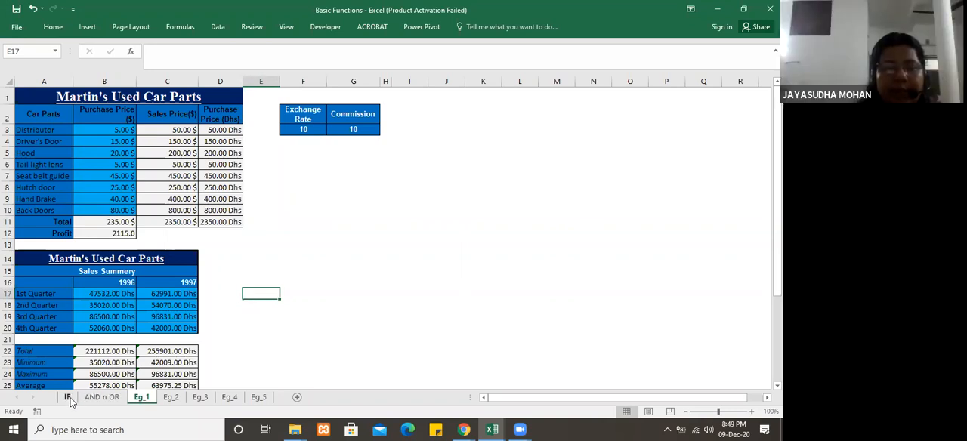
{"action": "left_click", "coordinate": [353, 285]}
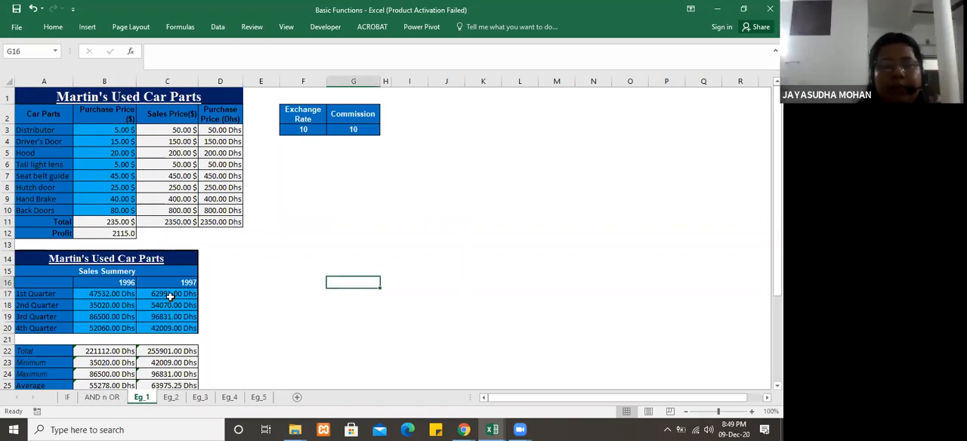
{"action": "left_click", "coordinate": [170, 296]}
{"action": "left_click", "coordinate": [258, 293]}
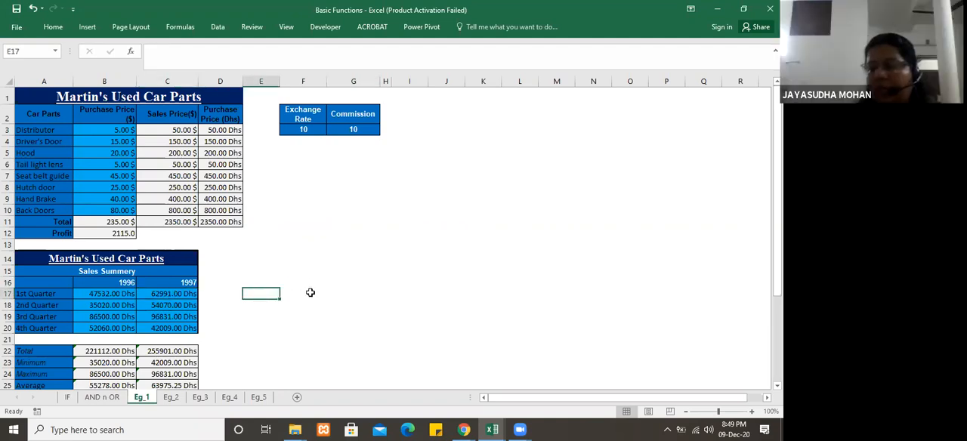
{"action": "left_click", "coordinate": [312, 243]}
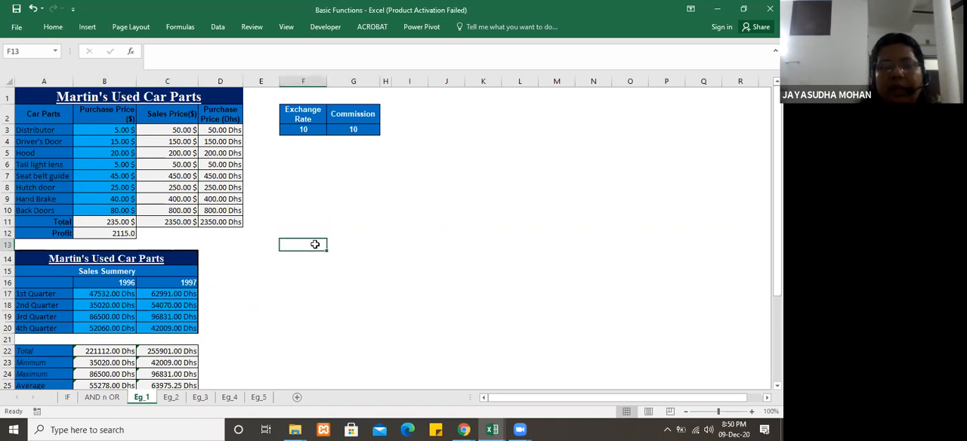
{"action": "left_click", "coordinate": [222, 259]}
{"action": "left_click", "coordinate": [264, 257]}
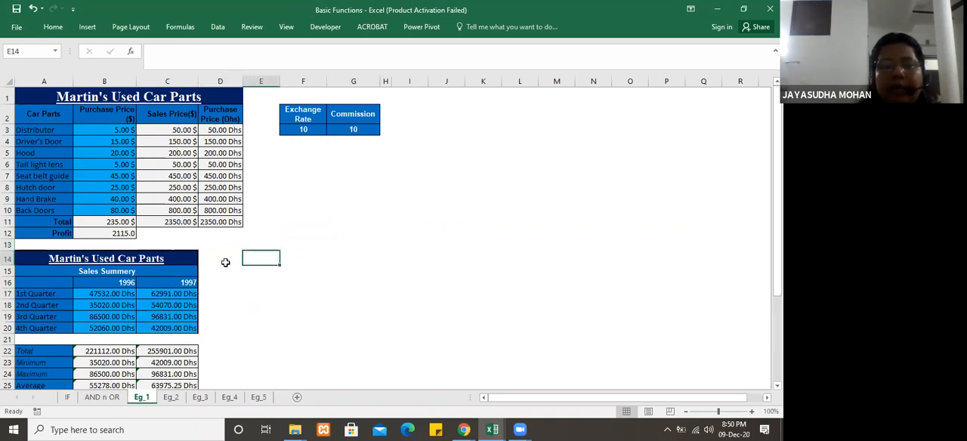
{"action": "left_click", "coordinate": [224, 256]}
{"action": "left_click", "coordinate": [260, 259]}
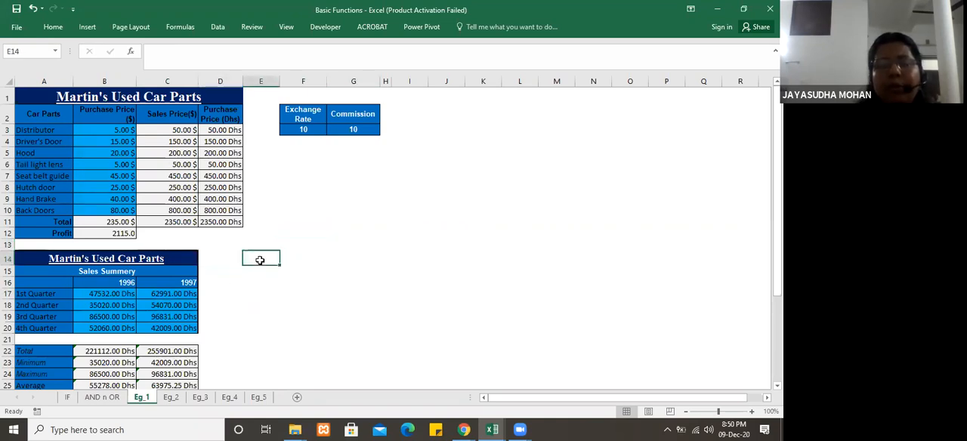
{"action": "left_click", "coordinate": [217, 254]}
{"action": "left_click", "coordinate": [262, 256]}
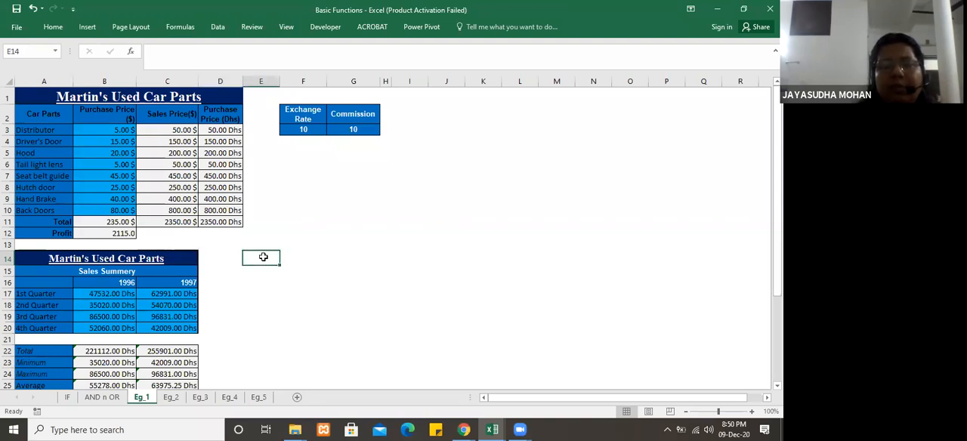
{"action": "left_click", "coordinate": [222, 254]}
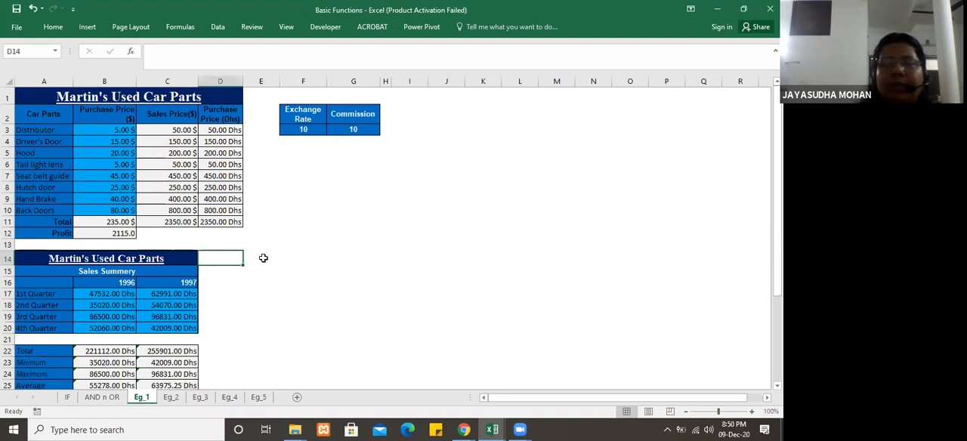
{"action": "left_click", "coordinate": [263, 258]}
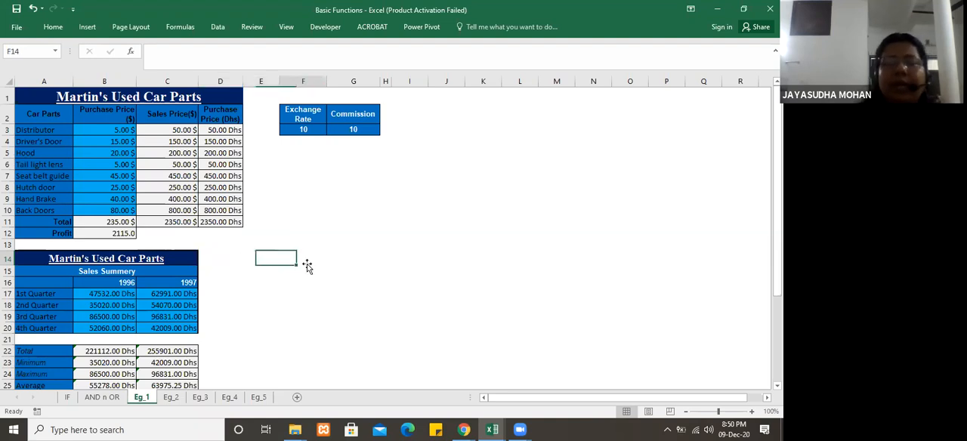
{"action": "left_click", "coordinate": [220, 259]}
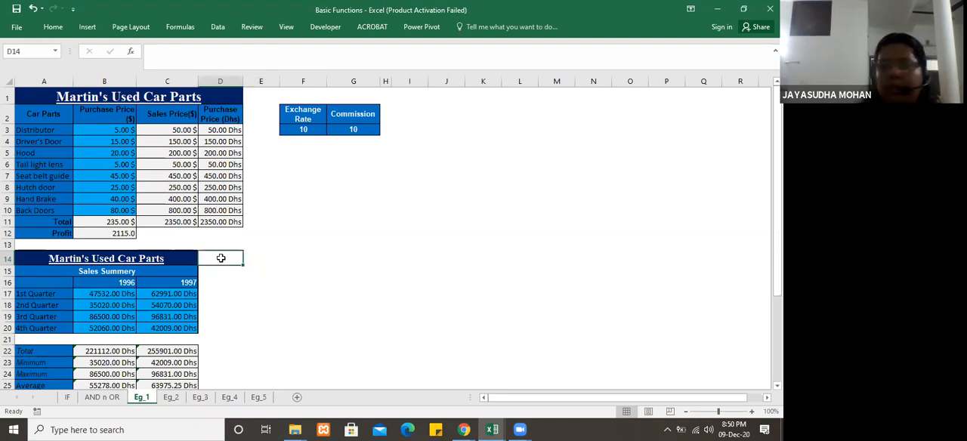
{"action": "left_click", "coordinate": [302, 241]}
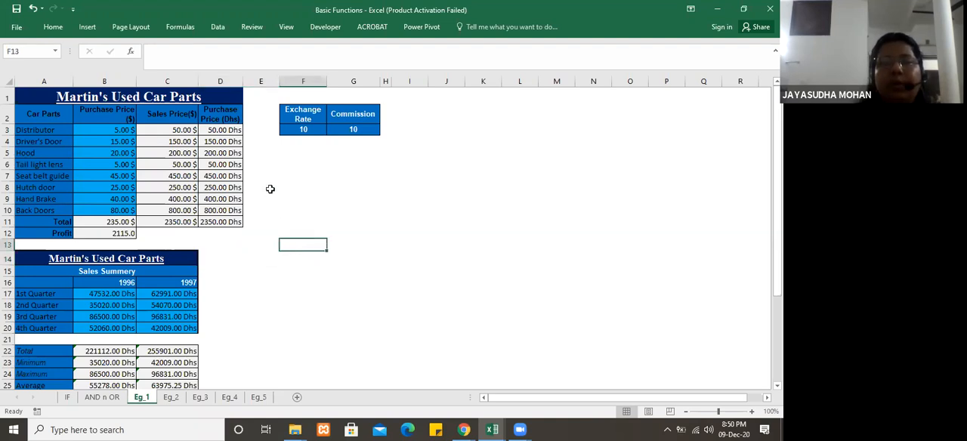
{"action": "left_click", "coordinate": [273, 162]}
{"action": "left_click", "coordinate": [258, 131]}
{"action": "left_click", "coordinate": [259, 140]}
{"action": "left_click", "coordinate": [277, 224]}
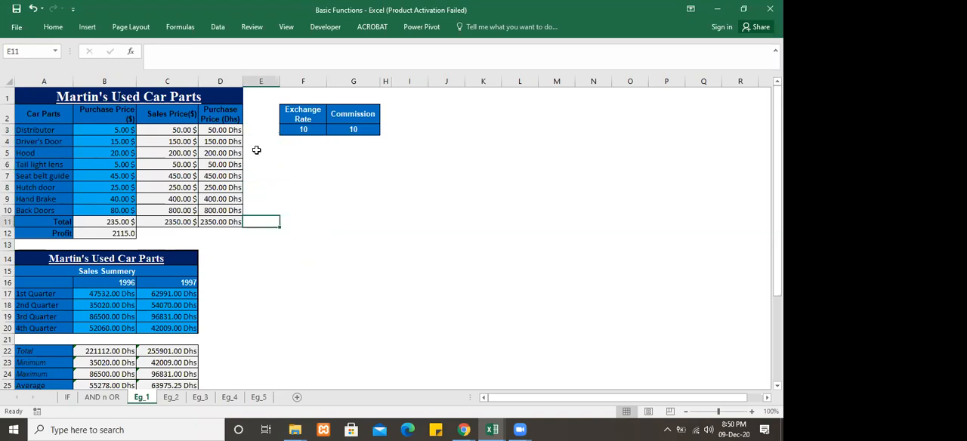
{"action": "left_click", "coordinate": [289, 153]}
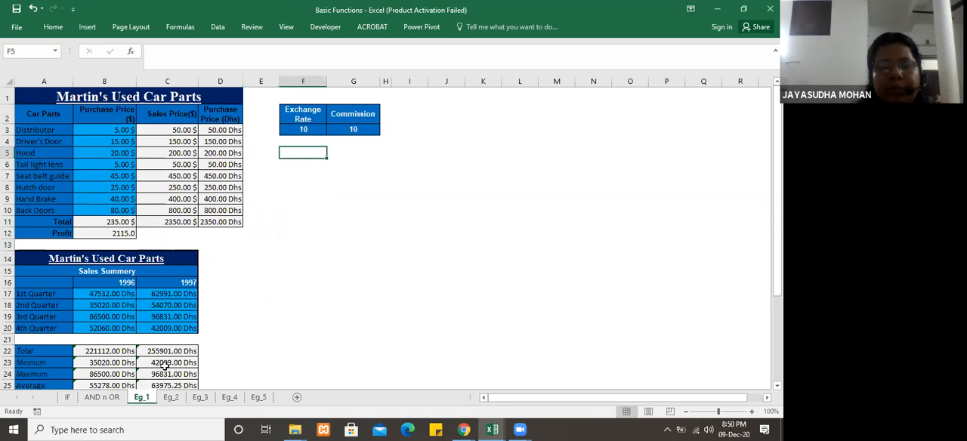
{"action": "left_click", "coordinate": [302, 232]}
{"action": "left_click", "coordinate": [304, 145]}
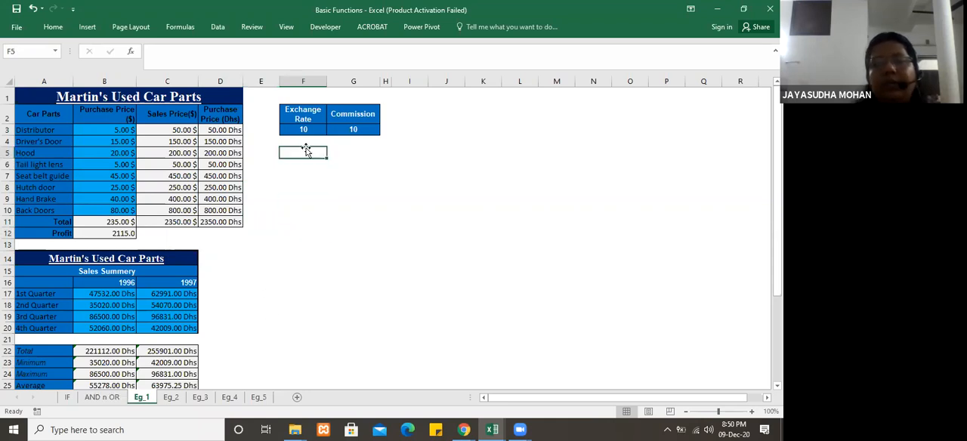
{"action": "left_click", "coordinate": [345, 142]}
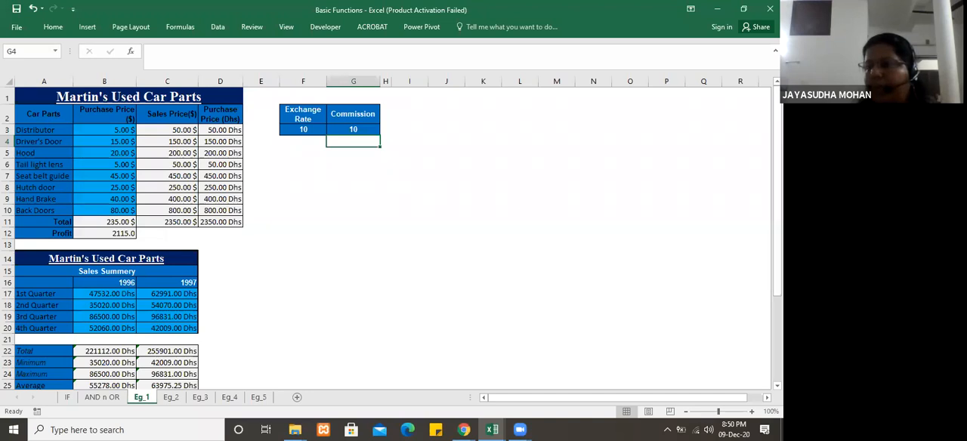
Step: Examine the 1996 and 1997 quarterly figures in the sales summary and the range used by the total in B22
{"action": "scroll", "coordinate": [665, 264], "scroll_direction": "down", "scroll_amount": 1}
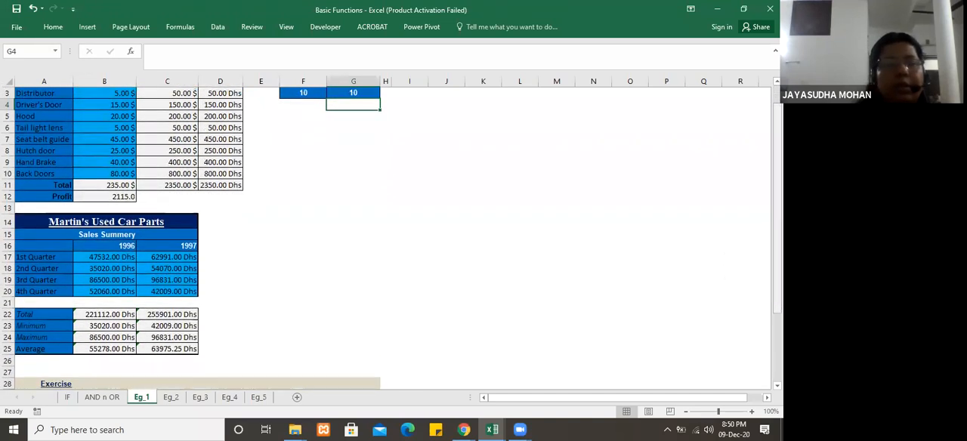
{"action": "left_click", "coordinate": [113, 265]}
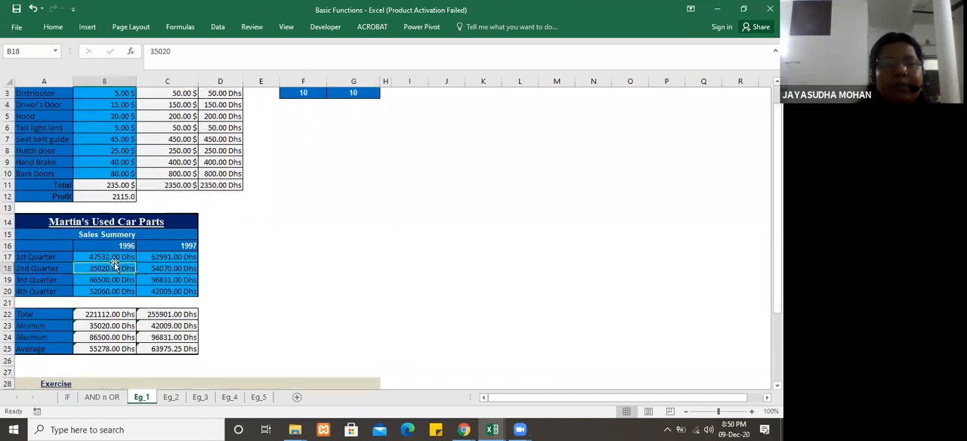
{"action": "left_click", "coordinate": [117, 257]}
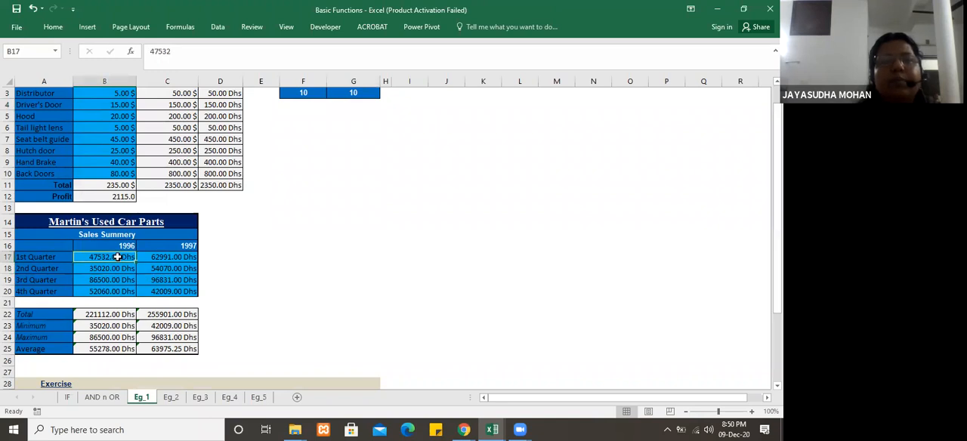
{"action": "left_click", "coordinate": [172, 258]}
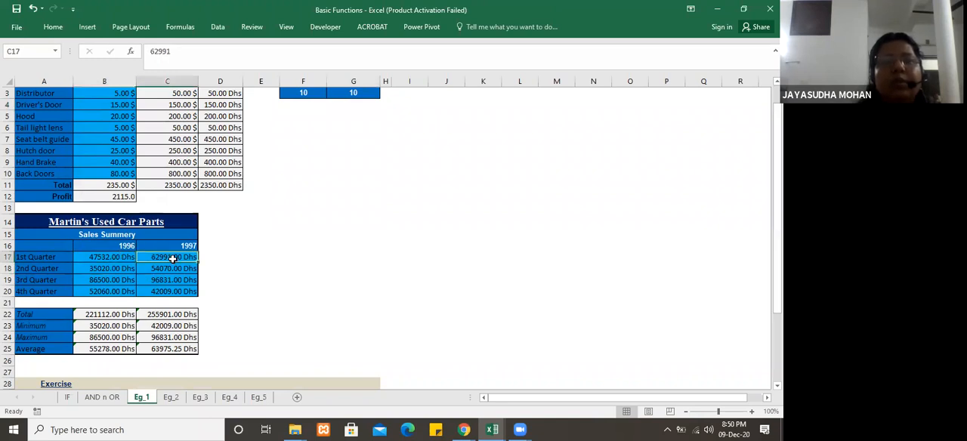
{"action": "left_click", "coordinate": [119, 313]}
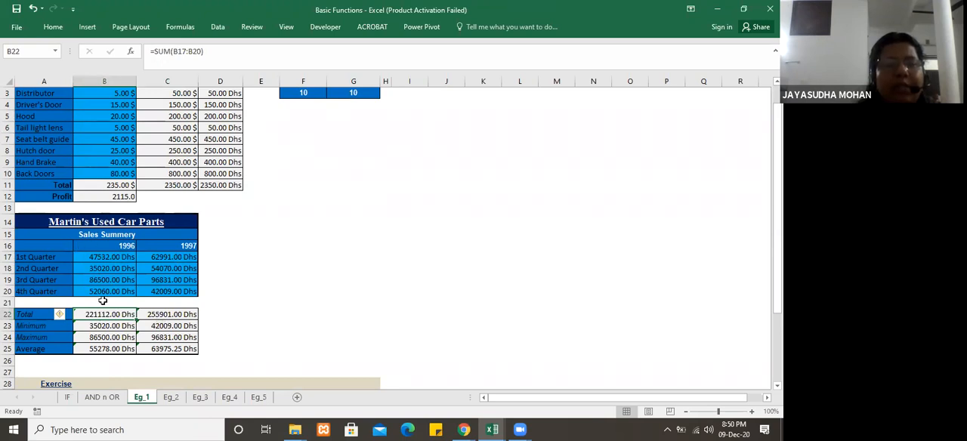
{"action": "left_click_drag", "start_coordinate": [108, 257], "coordinate": [110, 291]}
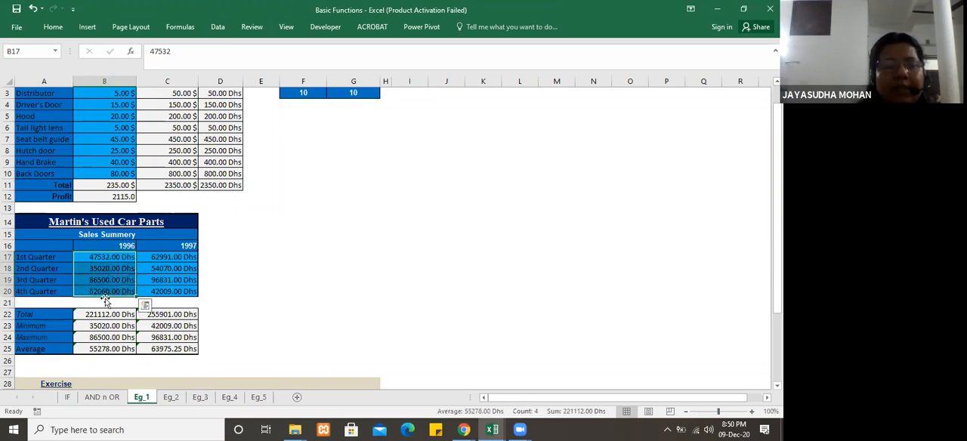
Step: Re-enter the 1996 sales total in B22 as =SUM(B17:B20)
{"action": "left_click", "coordinate": [107, 315]}
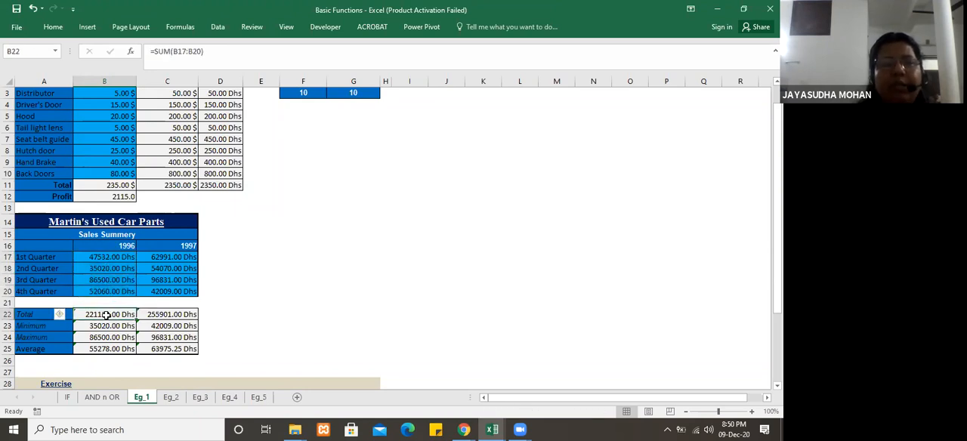
{"action": "type", "text": "=sum"}
{"action": "type", "text": "("}
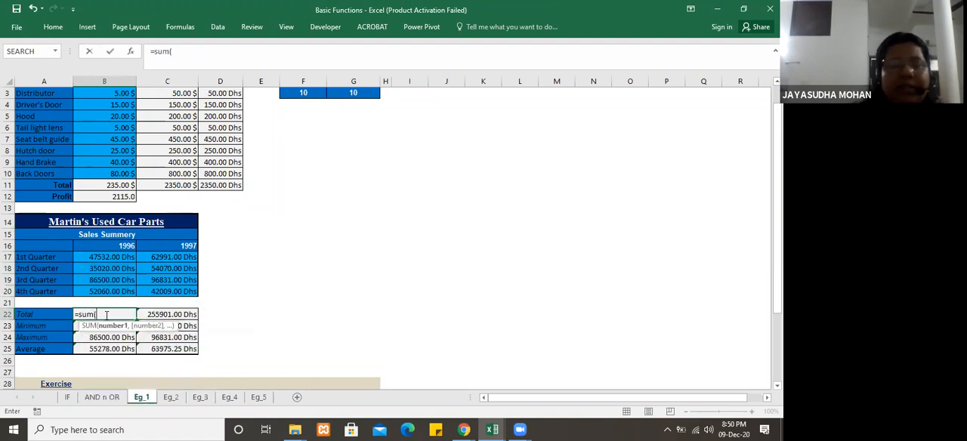
{"action": "left_click", "coordinate": [108, 260]}
{"action": "left_click_drag", "start_coordinate": [108, 259], "coordinate": [111, 293]}
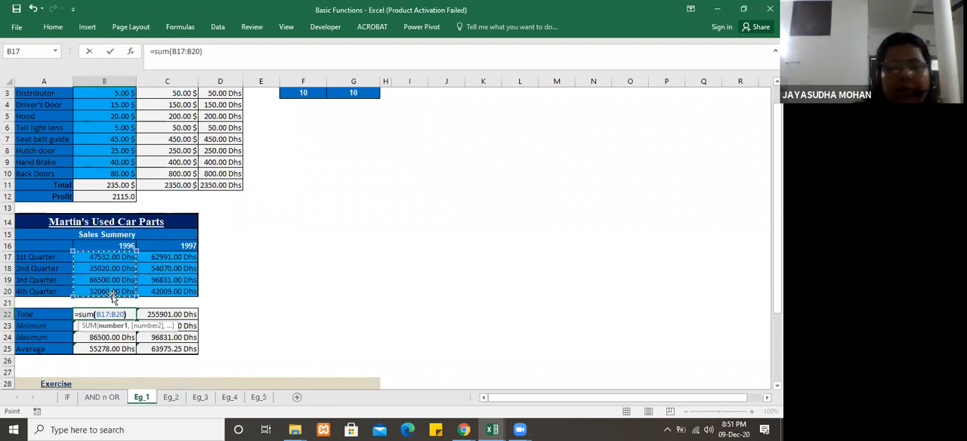
{"action": "key", "text": "Return"}
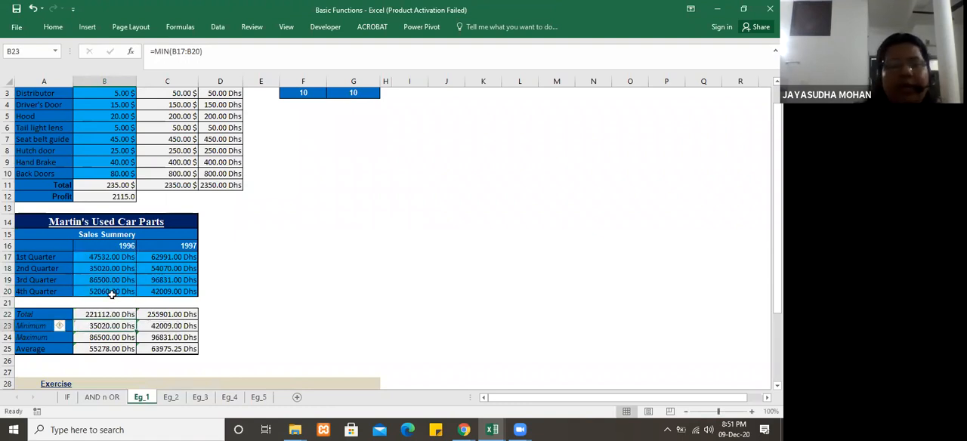
Step: Review the 1997 total formula in C22 and the 1996 minimum, maximum and average formulas in B23 through B25
{"action": "left_click", "coordinate": [163, 317]}
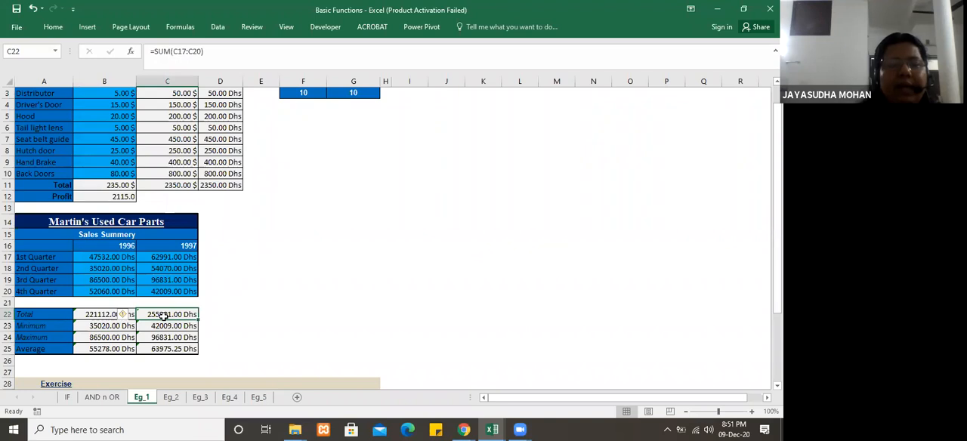
{"action": "left_click", "coordinate": [121, 326]}
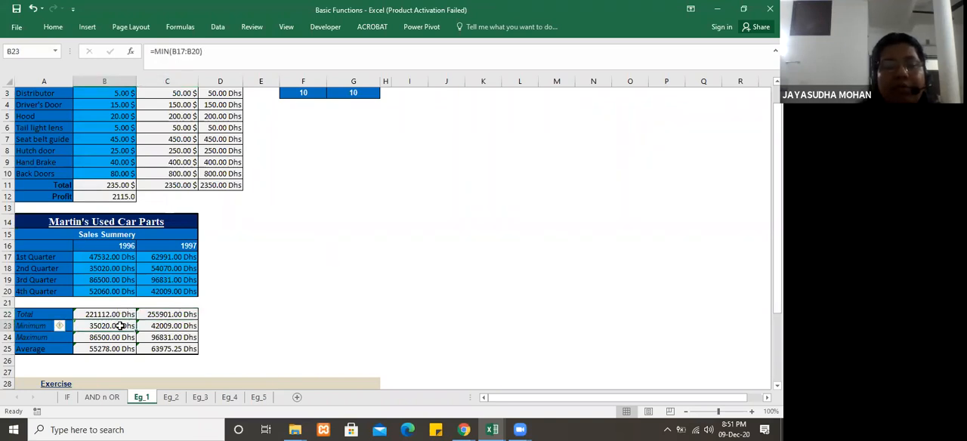
{"action": "left_click", "coordinate": [109, 337]}
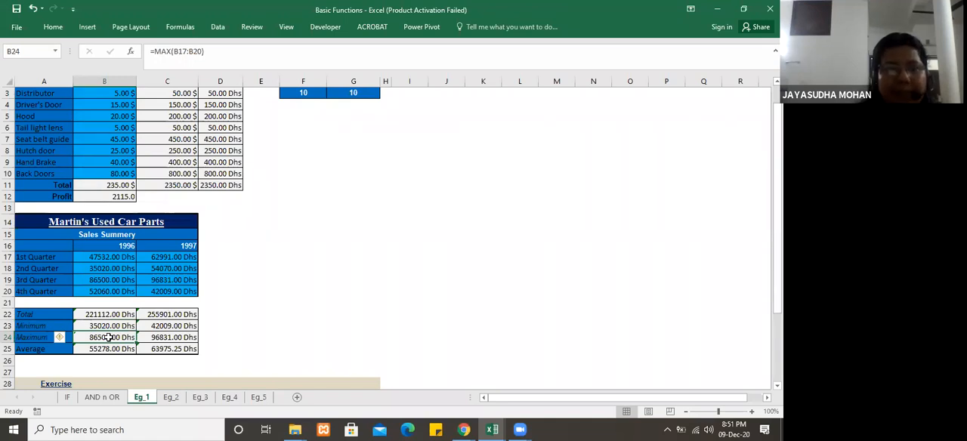
{"action": "left_click", "coordinate": [109, 349]}
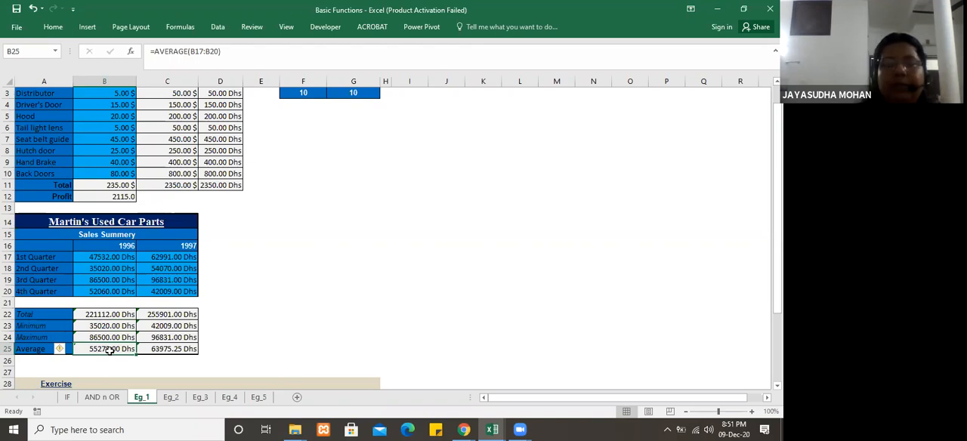
{"action": "left_click", "coordinate": [269, 277]}
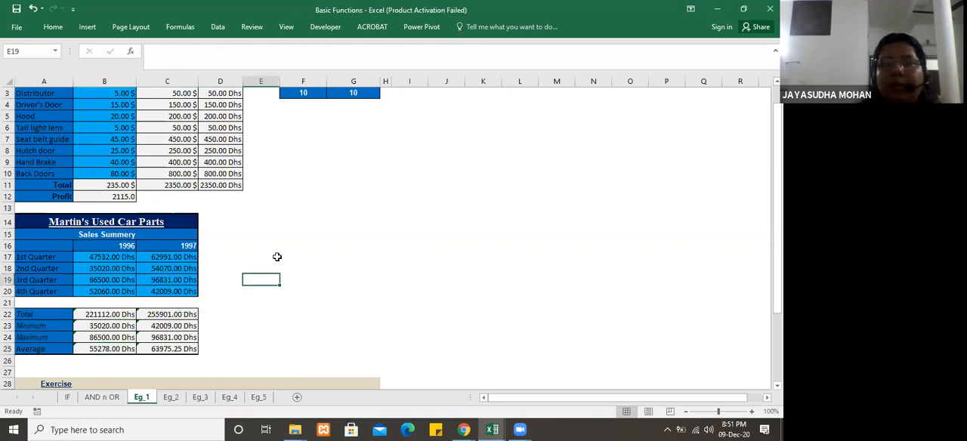
{"action": "left_click", "coordinate": [313, 186]}
{"action": "key", "text": "Up"}
{"action": "key", "text": "Up"}
{"action": "key", "text": "Up"}
{"action": "key", "text": "Up"}
{"action": "key", "text": "Up"}
{"action": "key", "text": "Up"}
{"action": "key", "text": "Up"}
{"action": "key", "text": "Up"}
{"action": "key", "text": "Up"}
{"action": "key", "text": "Up"}
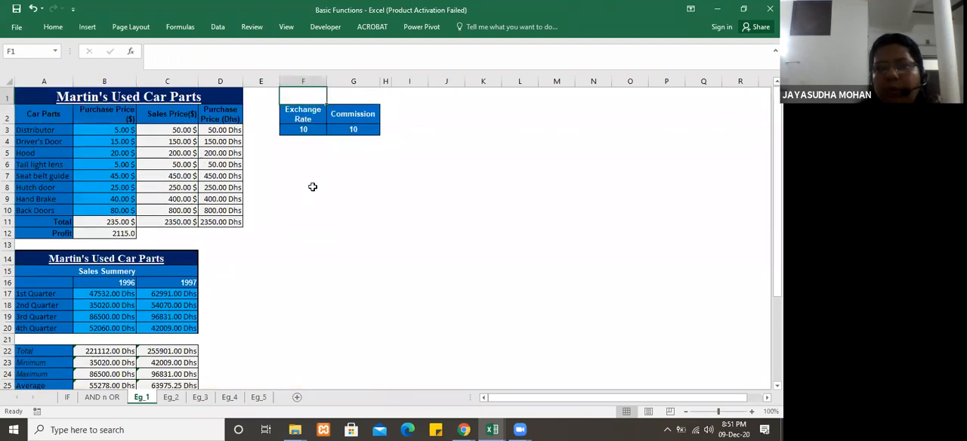
{"action": "key", "text": "Down"}
{"action": "key", "text": "Down"}
{"action": "key", "text": "Down"}
{"action": "key", "text": "Down"}
{"action": "key", "text": "Down"}
{"action": "key", "text": "Up"}
{"action": "key", "text": "Up"}
{"action": "key", "text": "Up"}
{"action": "key", "text": "Up"}
{"action": "key", "text": "Up"}
{"action": "key", "text": "Down"}
{"action": "key", "text": "Down"}
{"action": "key", "text": "Down"}
{"action": "key", "text": "Down"}
{"action": "key", "text": "Up"}
{"action": "key", "text": "Up"}
{"action": "key", "text": "Up"}
{"action": "key", "text": "Up"}
{"action": "key", "text": "Down"}
{"action": "key", "text": "Down"}
{"action": "key", "text": "Down"}
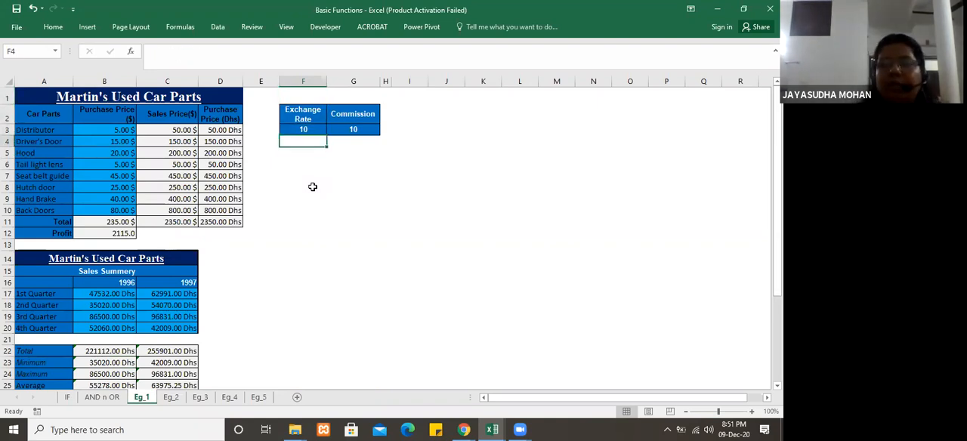
Step: On the IF sheet, enter =SUM(C3:G8) in cell M5 to sum the student marks range
{"action": "left_click", "coordinate": [68, 397]}
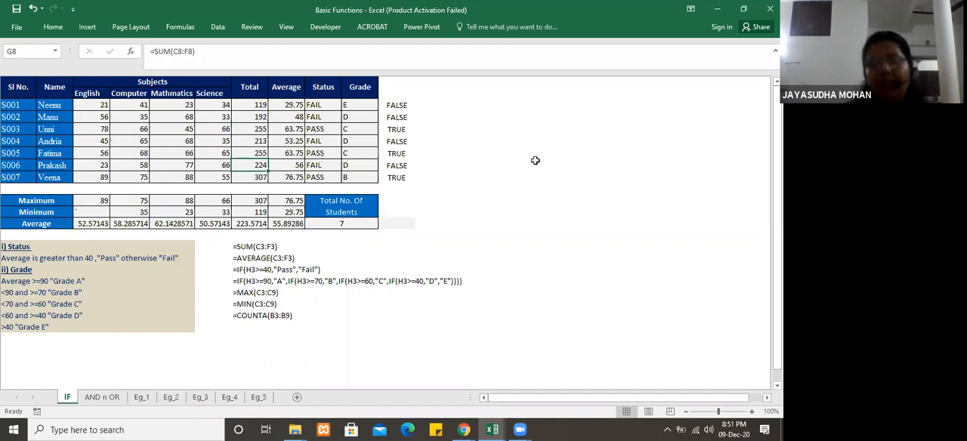
{"action": "left_click", "coordinate": [478, 129]}
{"action": "type", "text": "=sum("}
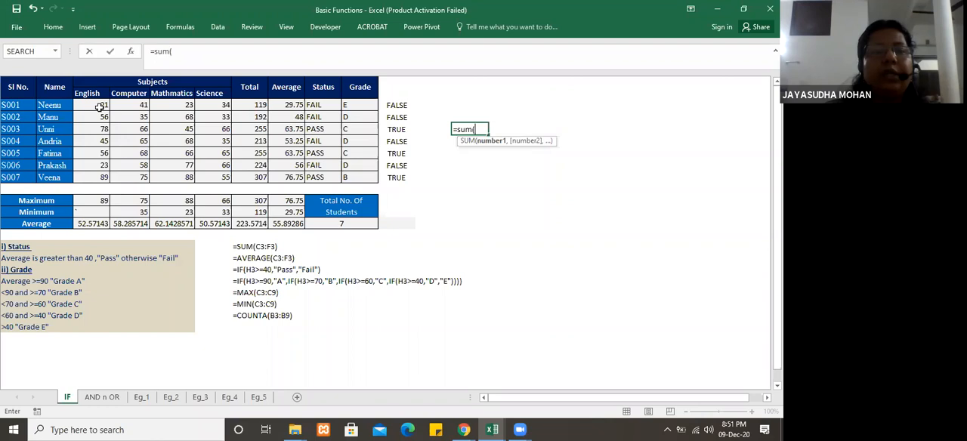
{"action": "left_click_drag", "start_coordinate": [96, 105], "coordinate": [239, 162]}
{"action": "key", "text": "Return"}
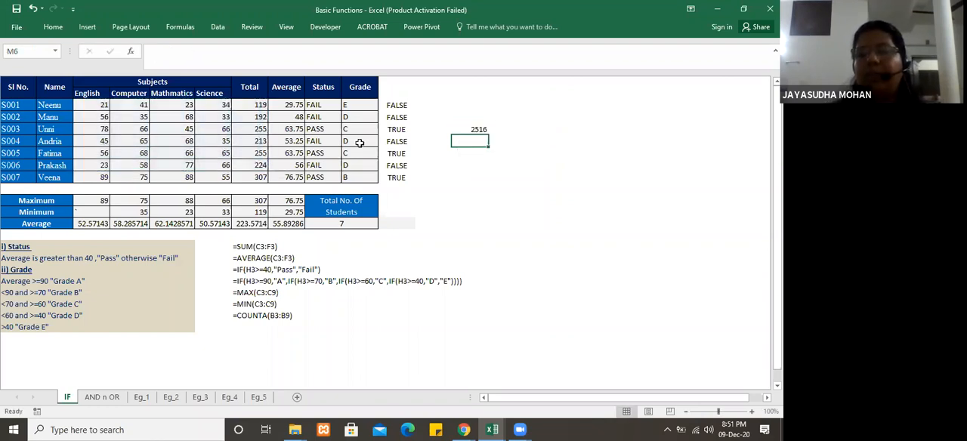
Step: Check the trial sum formula in M5, and clear that cell
{"action": "left_click", "coordinate": [478, 129]}
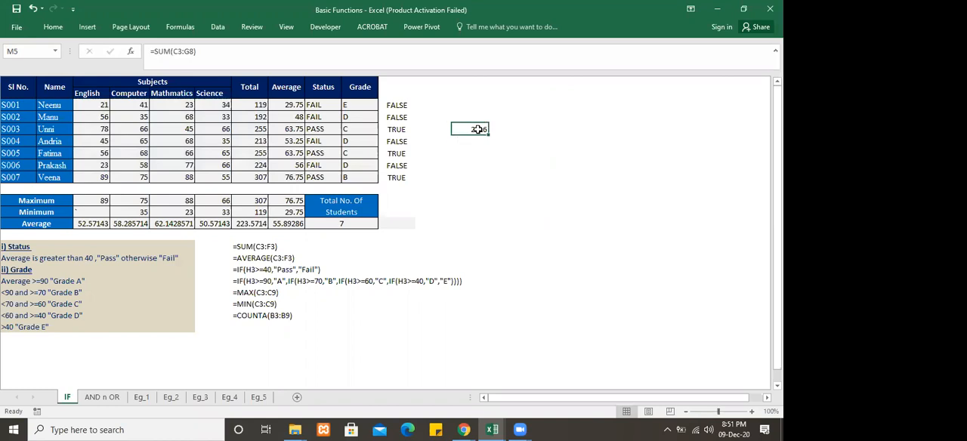
{"action": "key", "text": "Return"}
{"action": "left_click", "coordinate": [462, 164]}
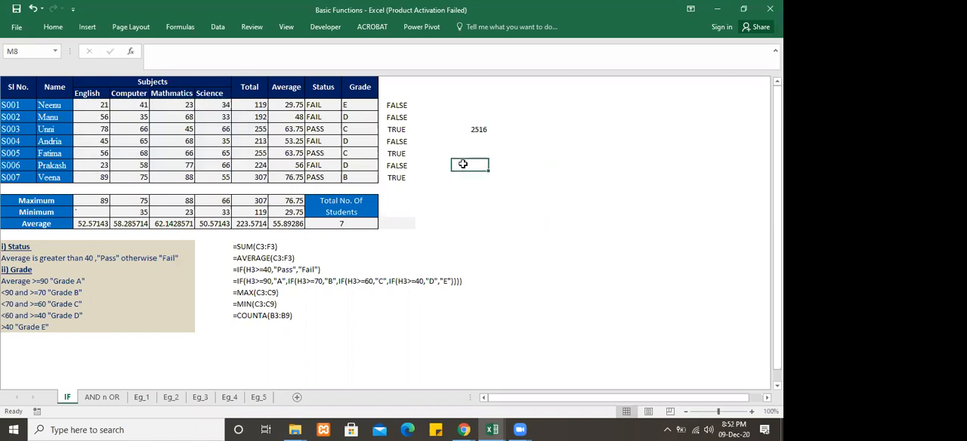
{"action": "left_click", "coordinate": [479, 126]}
{"action": "key", "text": "Delete"}
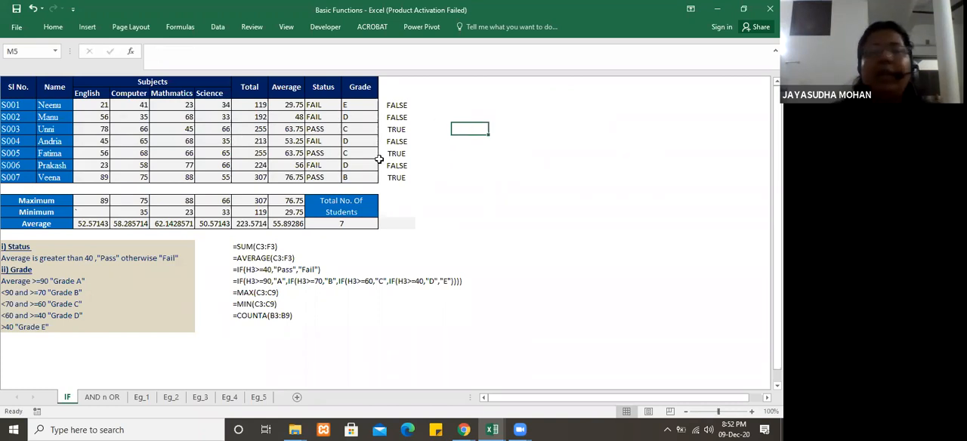
Step: Try =SUM(D5,F5,F7,E8) in M5 to total separate mark cells, and clear the cell
{"action": "type", "text": "=sum("}
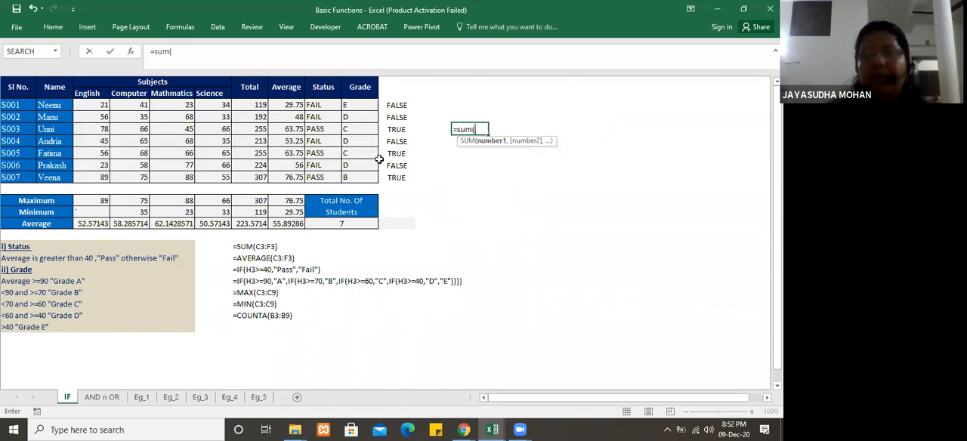
{"action": "left_click", "coordinate": [138, 127]}
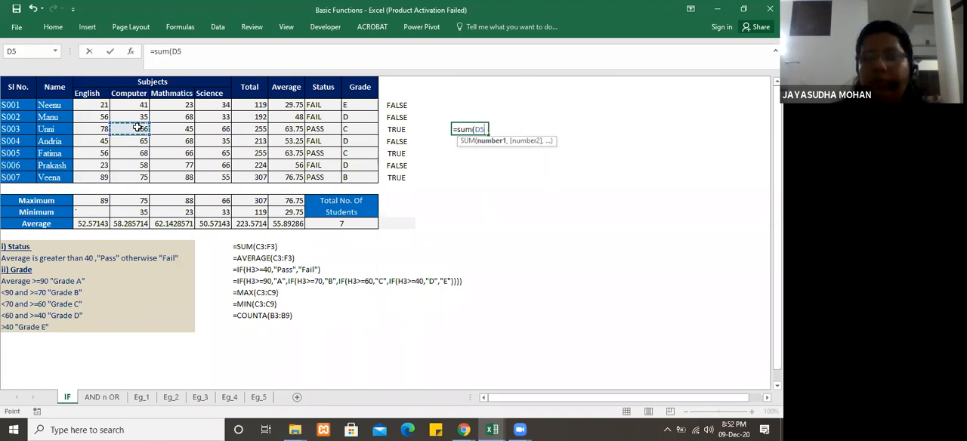
{"action": "type", "text": ","}
{"action": "left_click", "coordinate": [214, 130]}
{"action": "type", "text": ","}
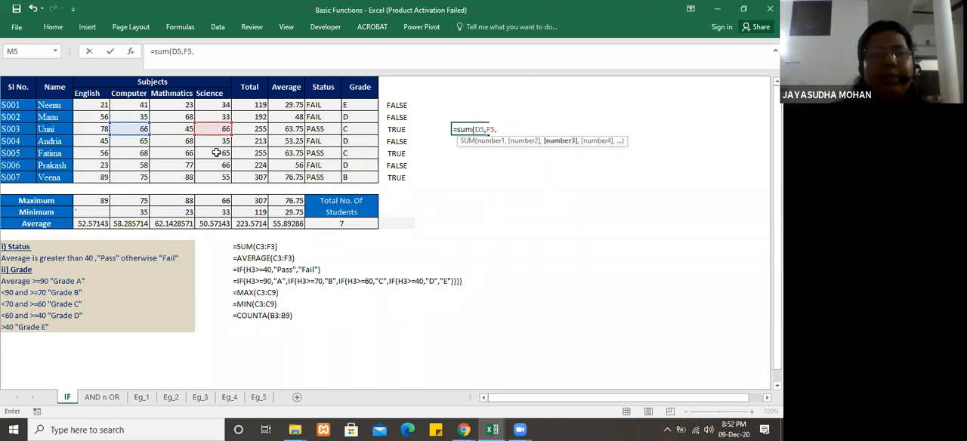
{"action": "left_click", "coordinate": [222, 151]}
{"action": "type", "text": ","}
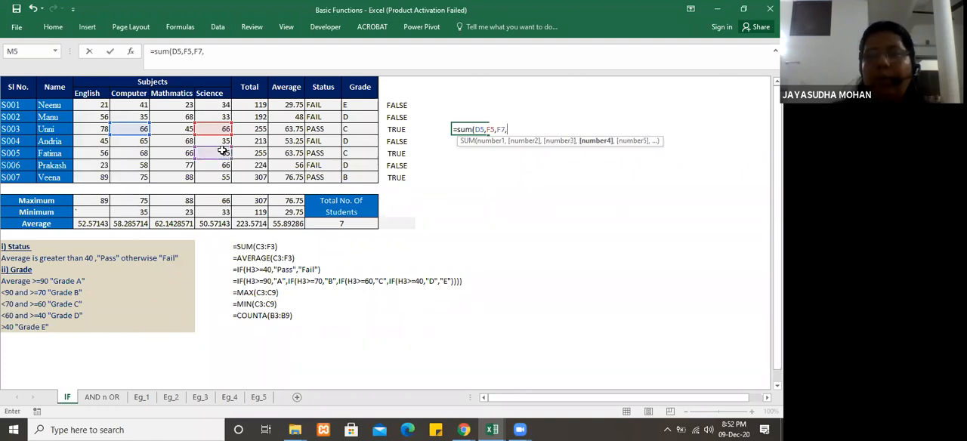
{"action": "left_click", "coordinate": [176, 167]}
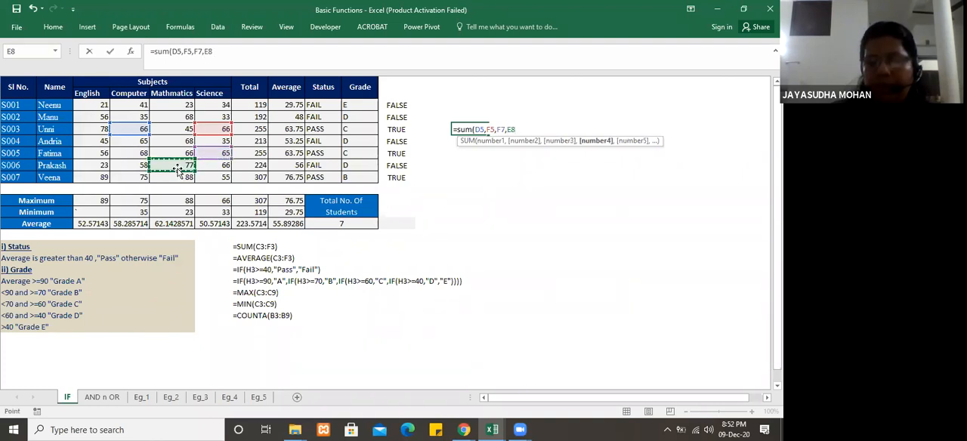
{"action": "type", "text": ")"}
{"action": "key", "text": "Return"}
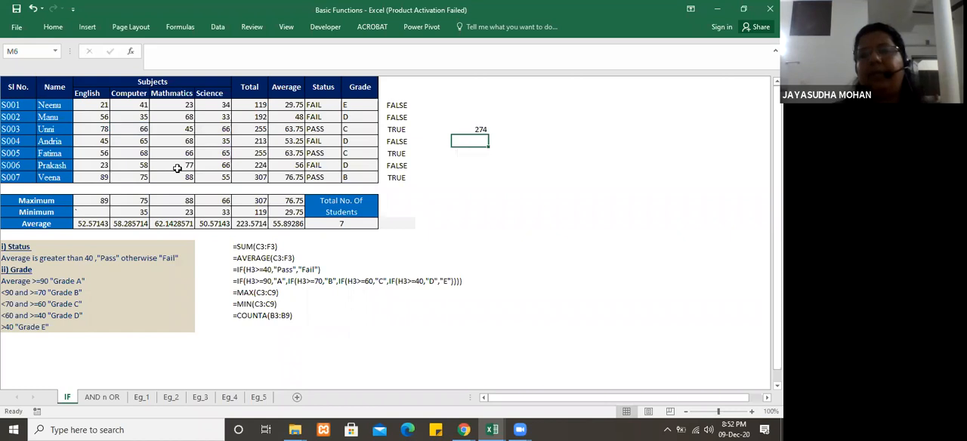
{"action": "left_click", "coordinate": [482, 132]}
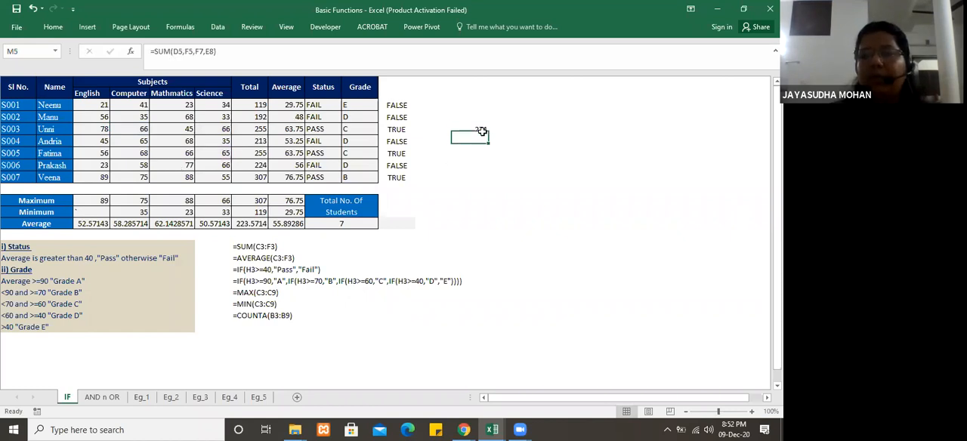
{"action": "key", "text": "Delete"}
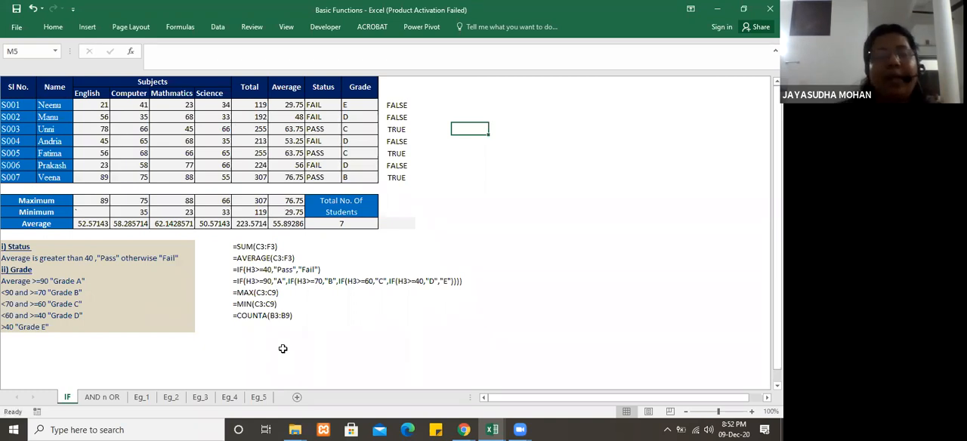
Step: Enter =COUNTBLANK(C3:G9) in cell G23 below the sample formulas to count blank cells in the marks
{"action": "left_click", "coordinate": [257, 324]}
{"action": "left_click", "coordinate": [261, 337]}
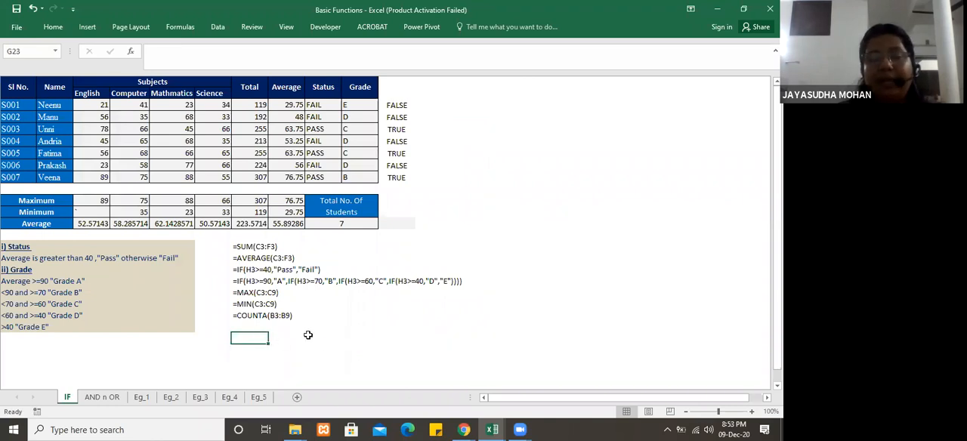
{"action": "type", "text": "="}
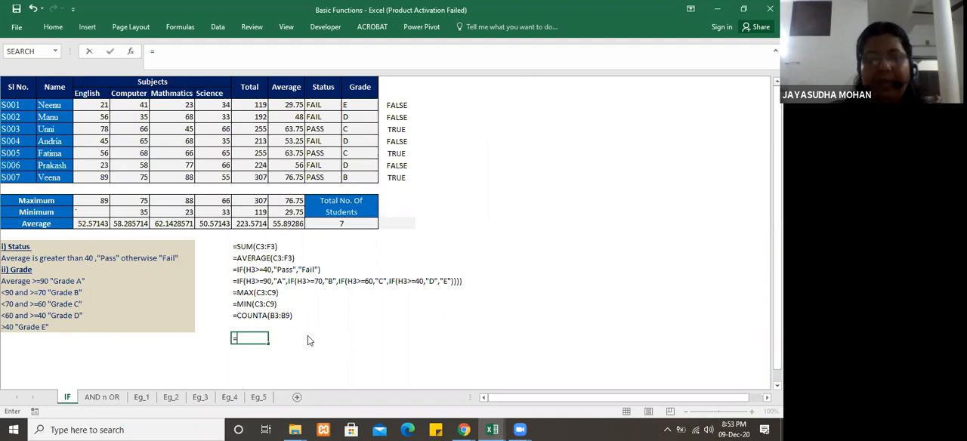
{"action": "type", "text": "coun"}
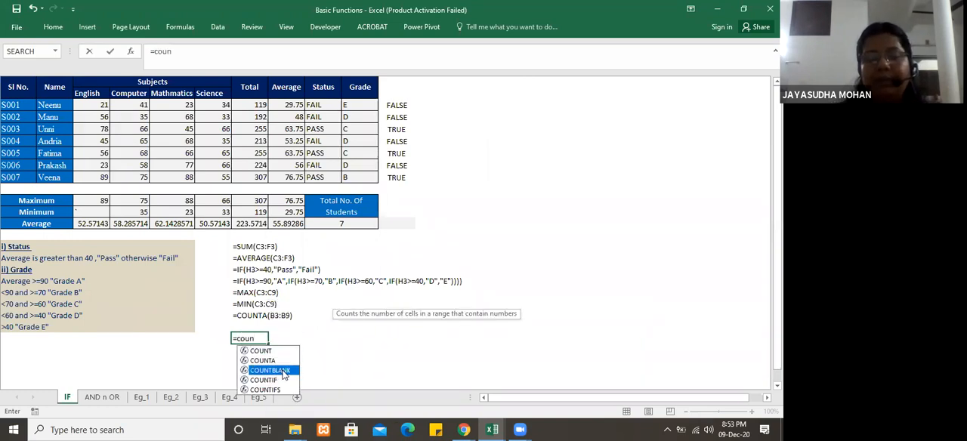
{"action": "double_click", "coordinate": [284, 371]}
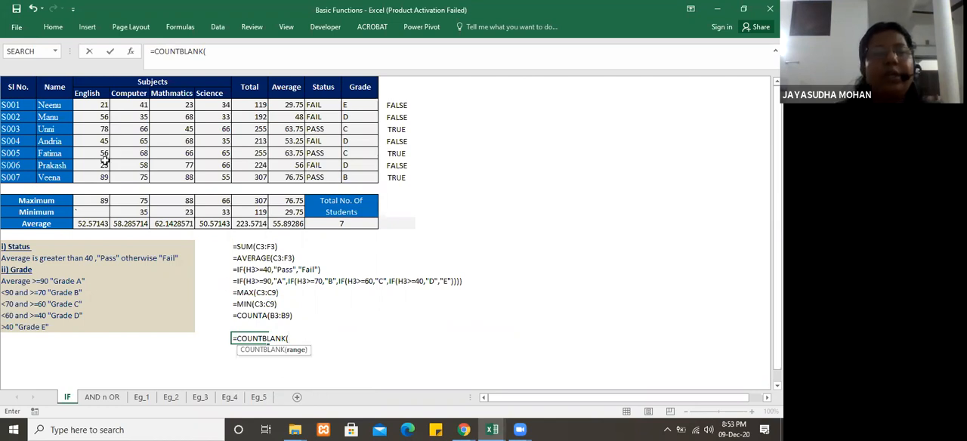
{"action": "left_click_drag", "start_coordinate": [92, 104], "coordinate": [235, 176]}
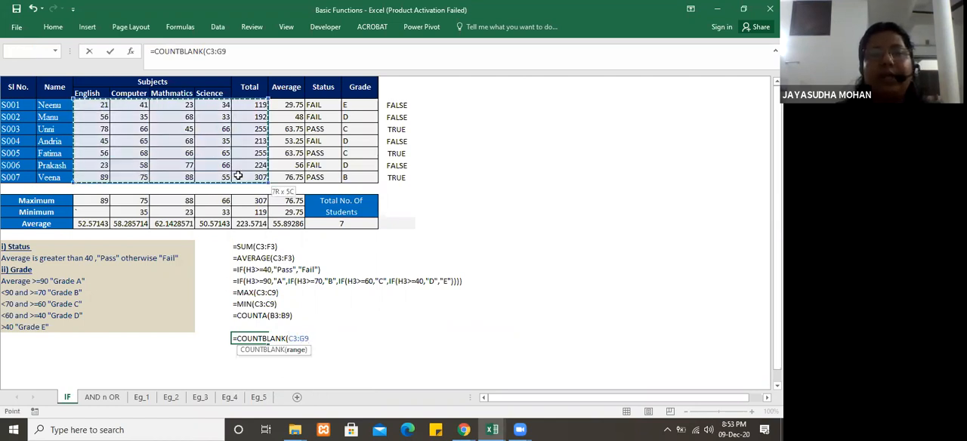
{"action": "key", "text": "Return"}
Step: Test the blank count in G23 by clearing the Mathmatics mark in E5, and undo the deletion
{"action": "left_click", "coordinate": [187, 129]}
{"action": "key", "text": "Delete"}
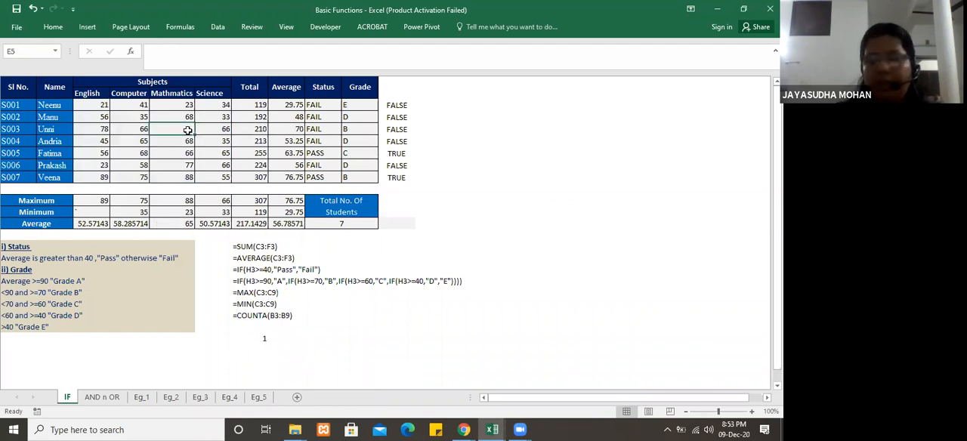
{"action": "left_click", "coordinate": [260, 338]}
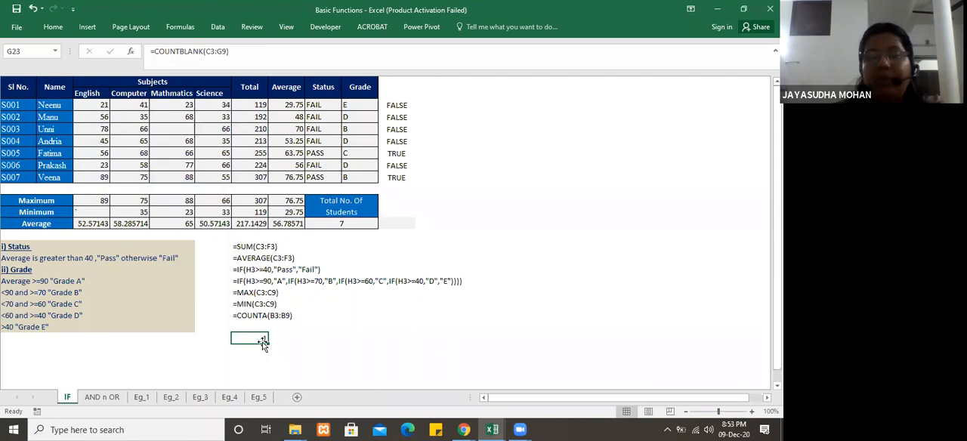
{"action": "key", "text": "ctrl+z"}
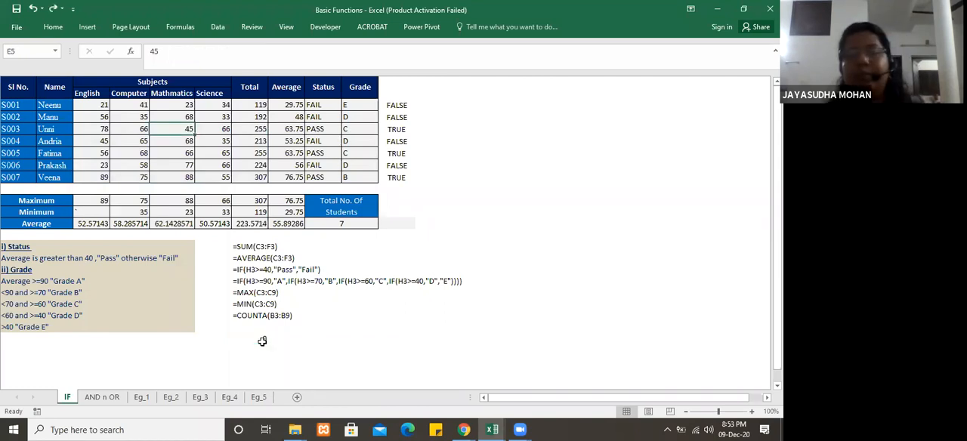
Step: Clear the trial blank-count cell G23
{"action": "left_click", "coordinate": [279, 339]}
{"action": "left_click", "coordinate": [252, 336]}
{"action": "key", "text": "Delete"}
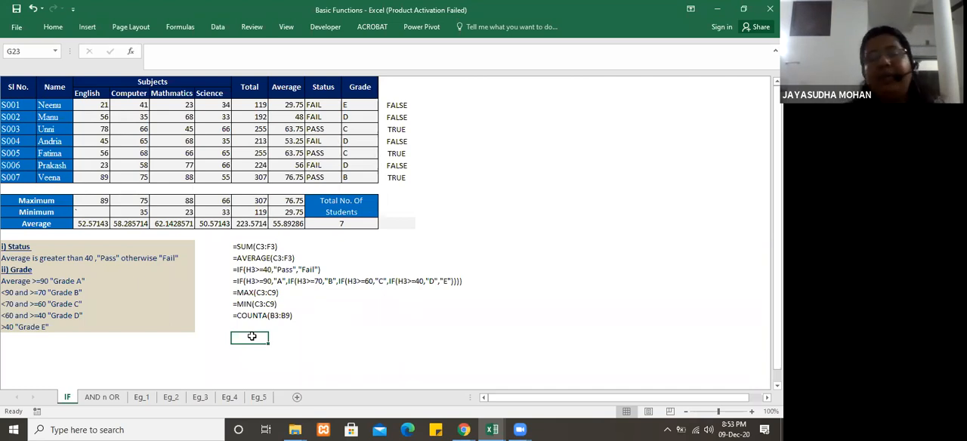
{"action": "left_click", "coordinate": [275, 351]}
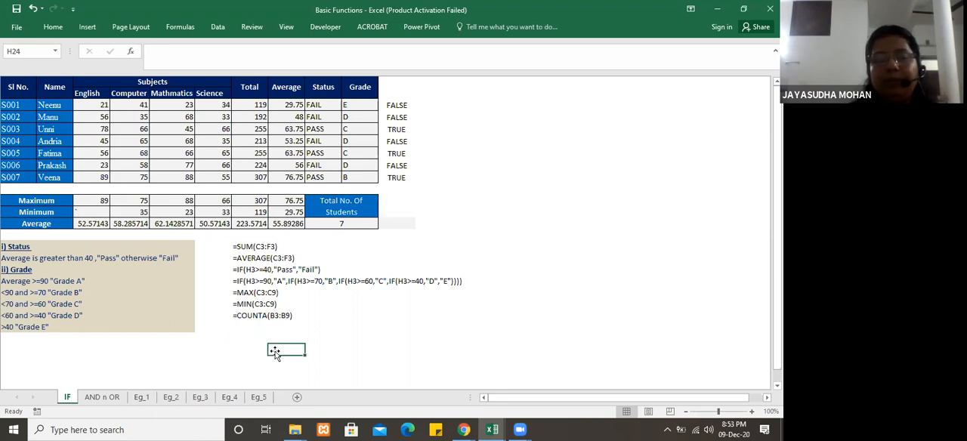
{"action": "left_click", "coordinate": [253, 340]}
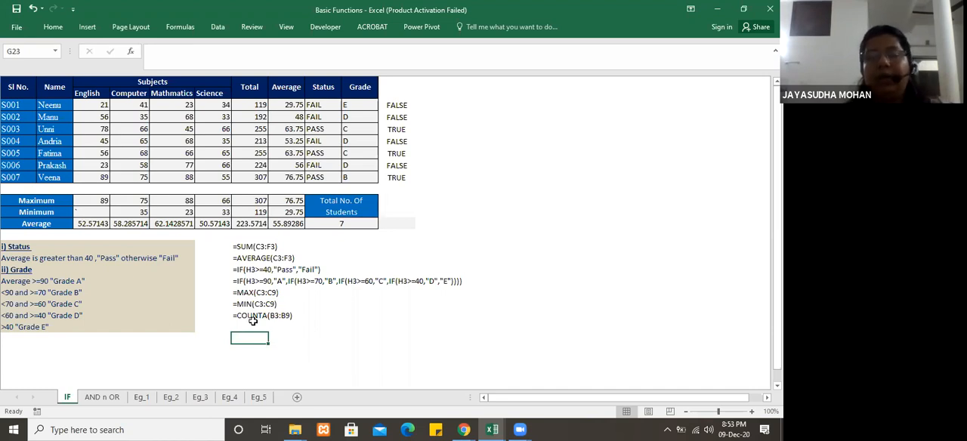
{"action": "left_click", "coordinate": [285, 338]}
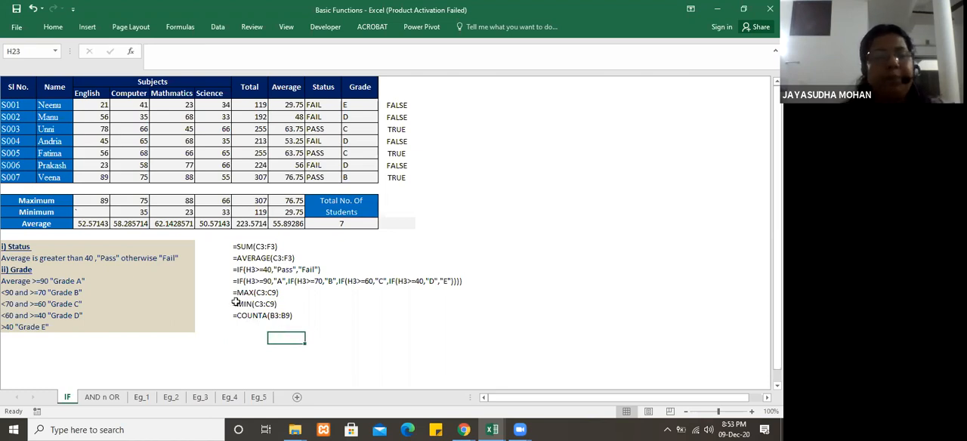
Step: Merge and center the empty range L1:N3 beside the marks table
{"action": "left_click", "coordinate": [68, 28]}
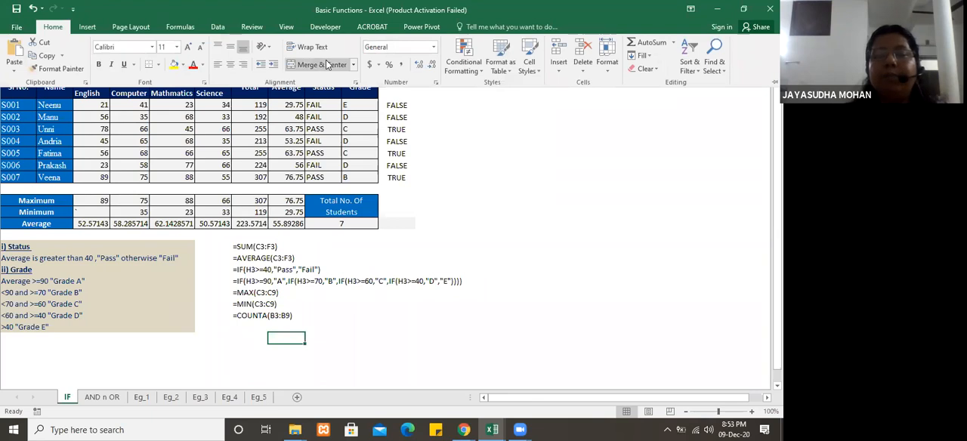
{"action": "left_click", "coordinate": [475, 190]}
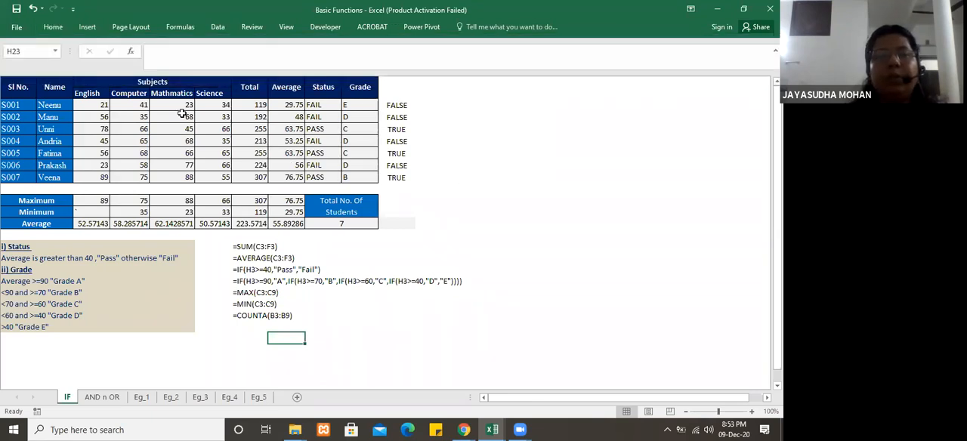
{"action": "mouse_move", "coordinate": [435, 105]}
{"action": "left_mouse_down"}
{"action": "mouse_move", "coordinate": [496, 97]}
{"action": "mouse_move", "coordinate": [499, 85]}
{"action": "left_mouse_up"}
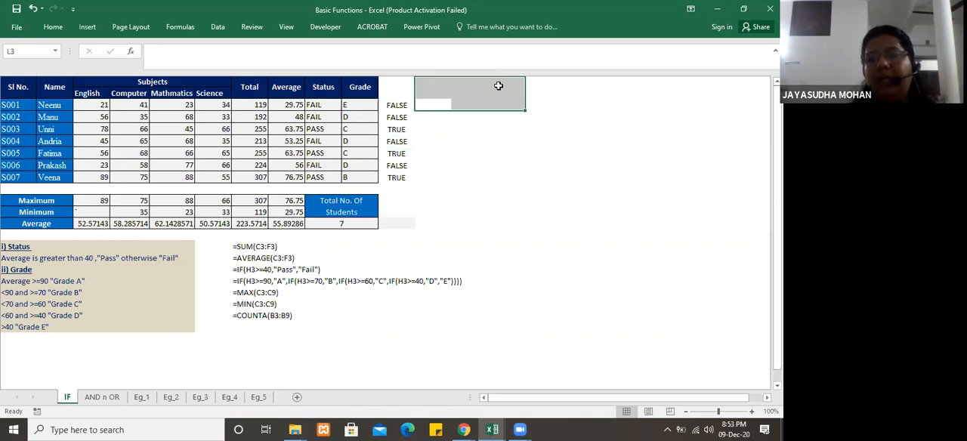
{"action": "left_click", "coordinate": [53, 29]}
{"action": "left_click", "coordinate": [327, 64]}
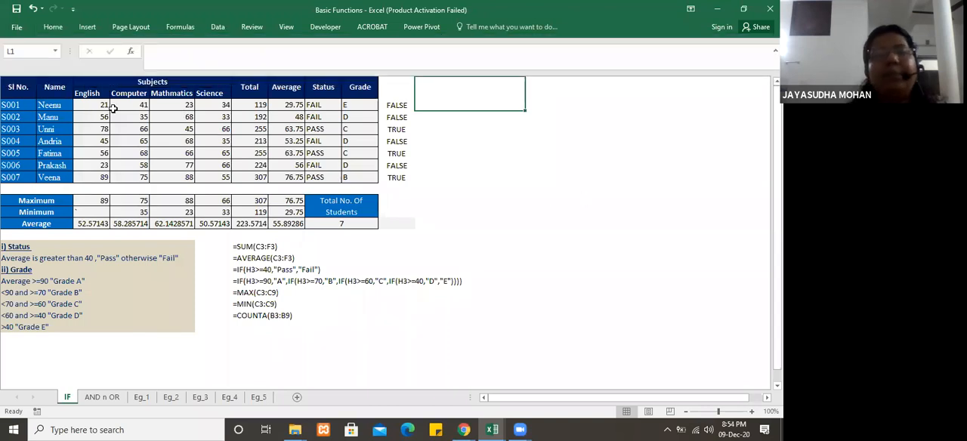
Step: Change the Total column heading in G1 to Total Mark
{"action": "left_click", "coordinate": [174, 92]}
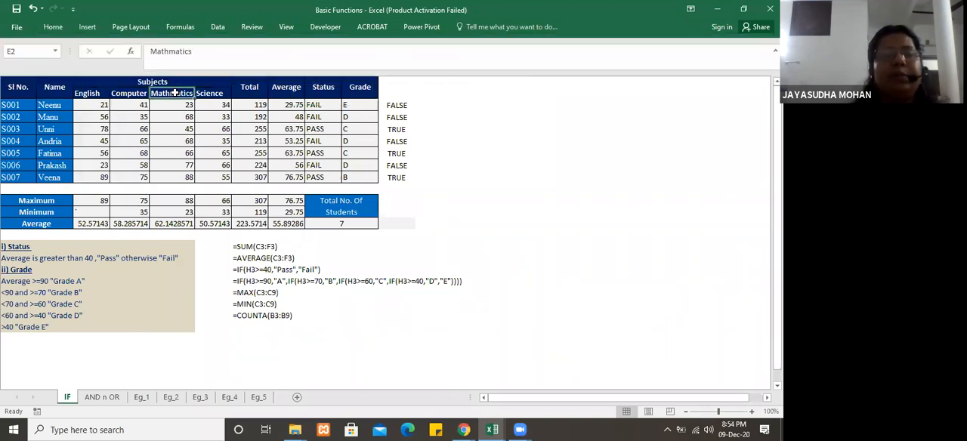
{"action": "left_click", "coordinate": [296, 87]}
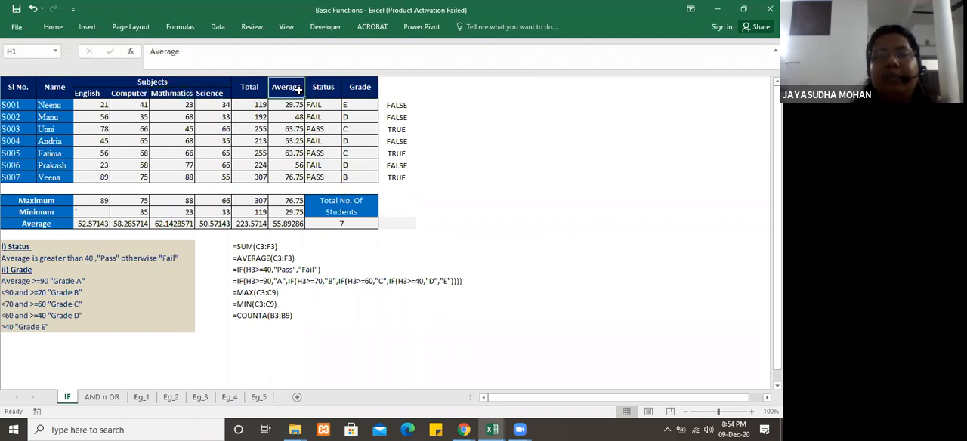
{"action": "double_click", "coordinate": [254, 86]}
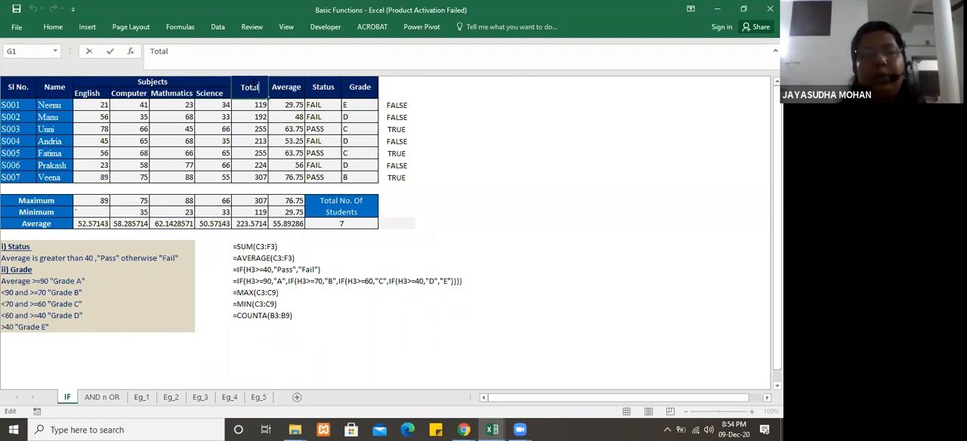
{"action": "type", "text": "Mark"}
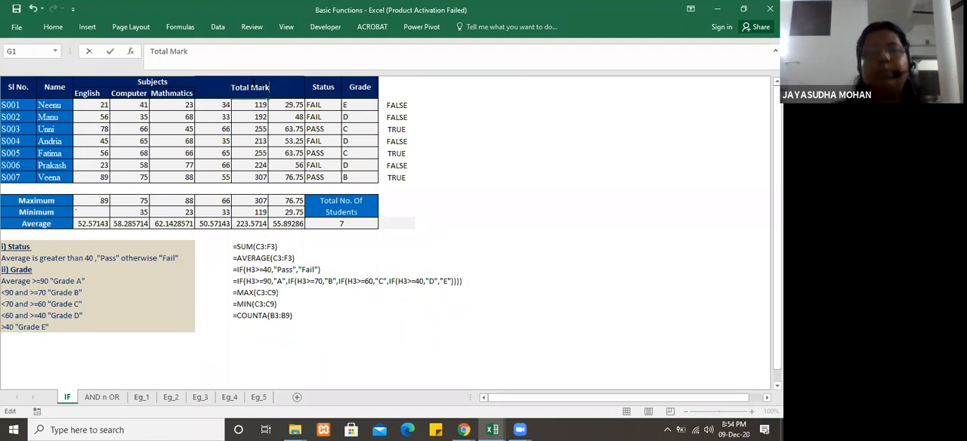
{"action": "left_click", "coordinate": [272, 164]}
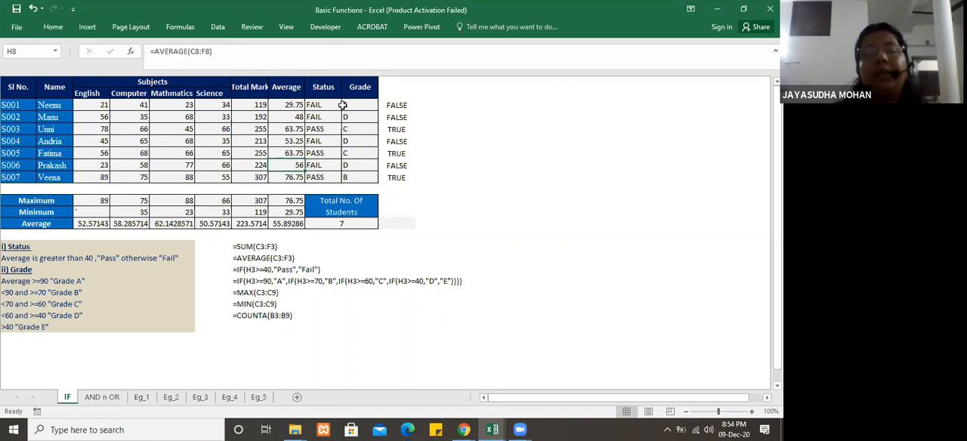
Step: Wrap the text of the Total Mark heading in G1 within its column
{"action": "left_click", "coordinate": [258, 90]}
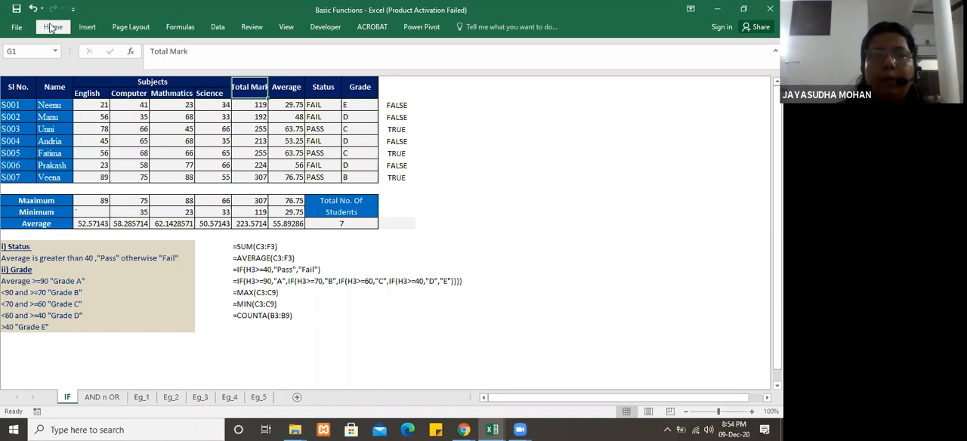
{"action": "left_click", "coordinate": [53, 27]}
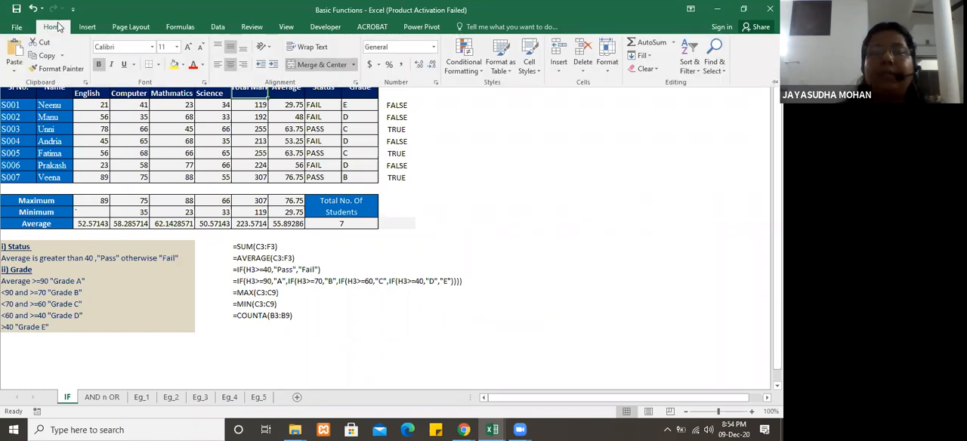
{"action": "left_click", "coordinate": [284, 172]}
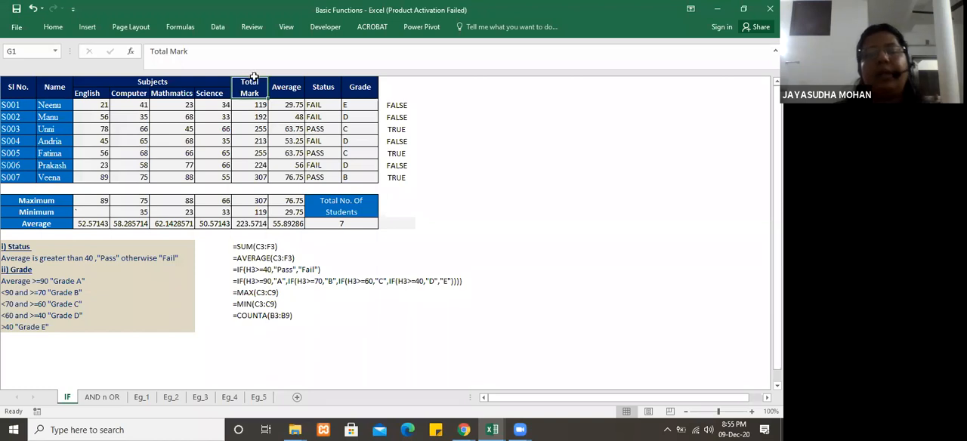
Step: Turn on text wrapping for all header cells in A1:J2 of the marks table
{"action": "left_click", "coordinate": [252, 114]}
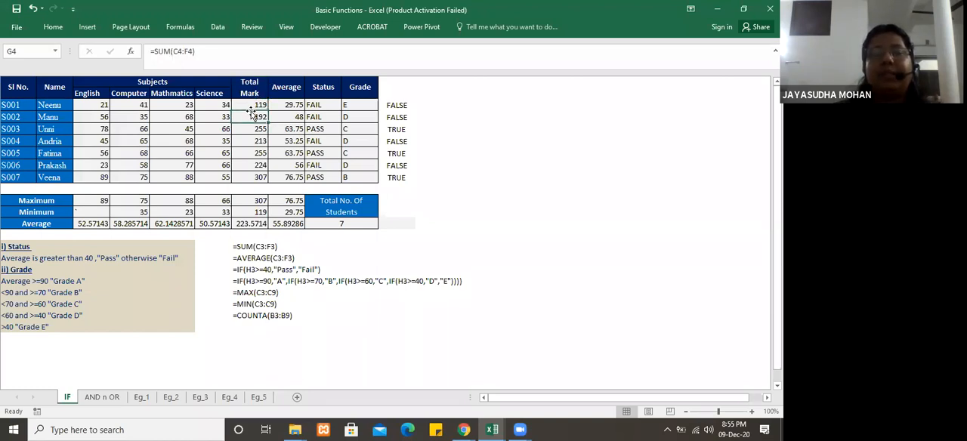
{"action": "left_click", "coordinate": [253, 88]}
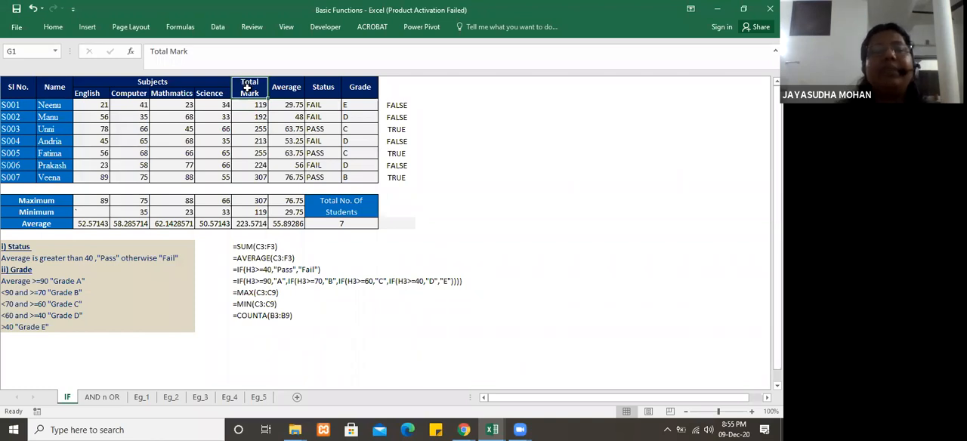
{"action": "left_click_drag", "start_coordinate": [22, 88], "coordinate": [366, 92]}
{"action": "left_click", "coordinate": [53, 27]}
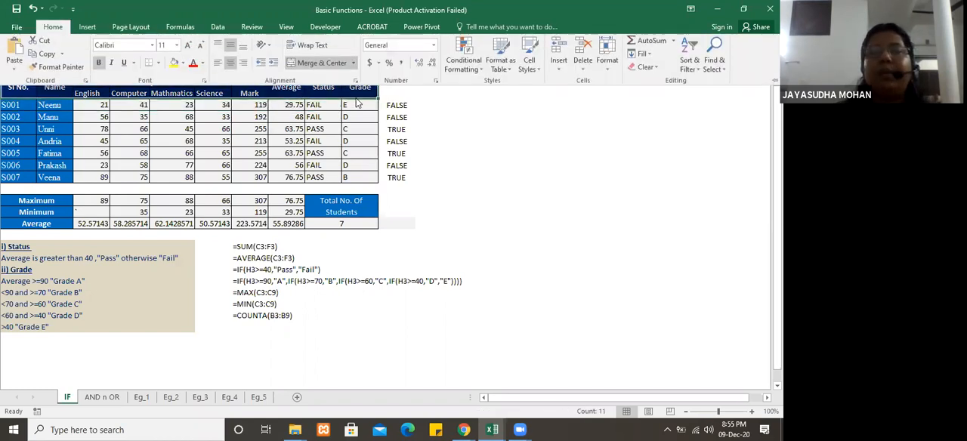
{"action": "left_click", "coordinate": [313, 49]}
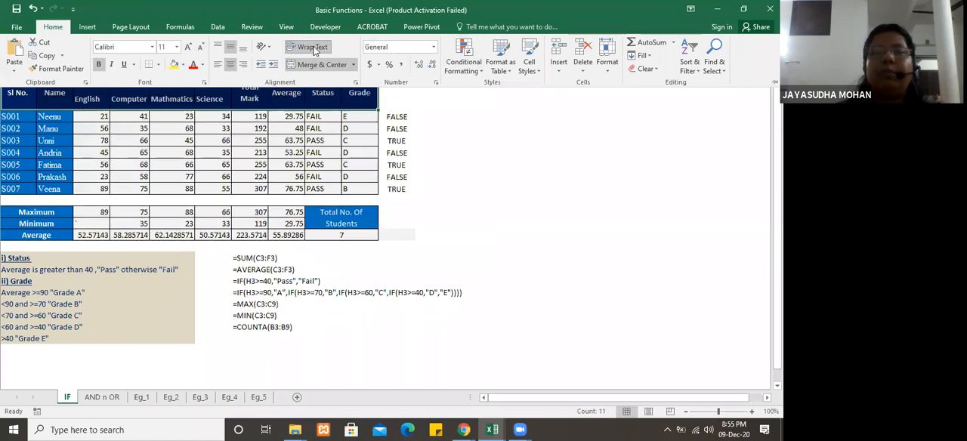
{"action": "key", "text": "Left"}
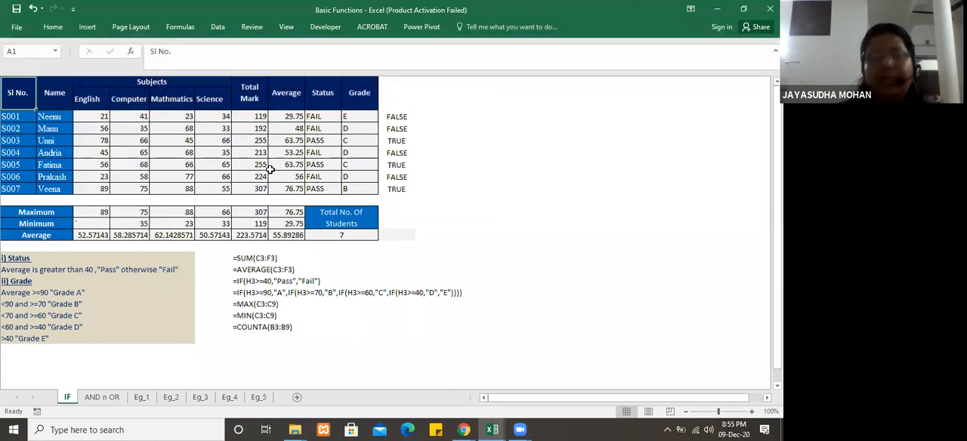
{"action": "key", "text": "Right"}
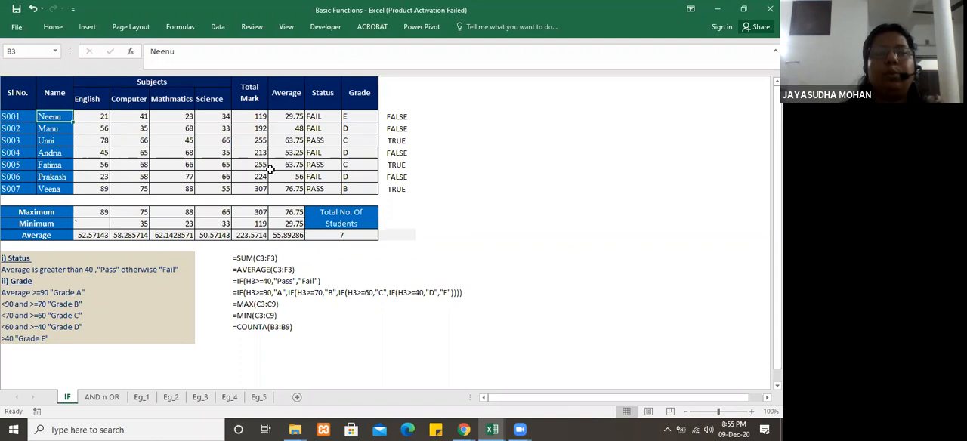
{"action": "key", "text": "Left"}
{"action": "key", "text": "Right"}
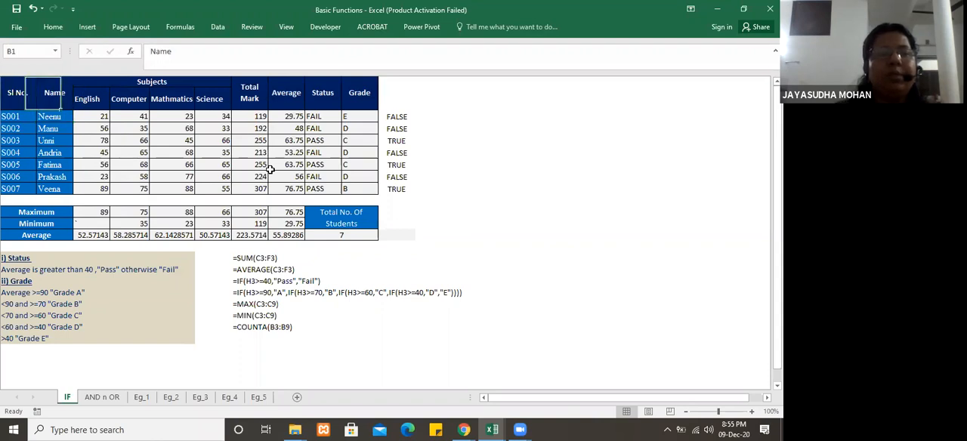
{"action": "left_click", "coordinate": [18, 93]}
{"action": "double_click", "coordinate": [18, 93]}
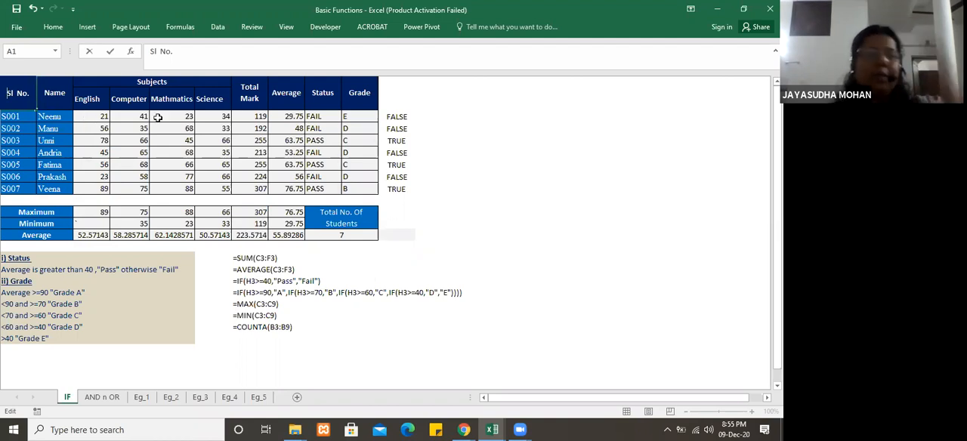
Step: Angle the subject headings English to Science in C2:F2 counterclockwise
{"action": "left_click_drag", "start_coordinate": [93, 102], "coordinate": [219, 100]}
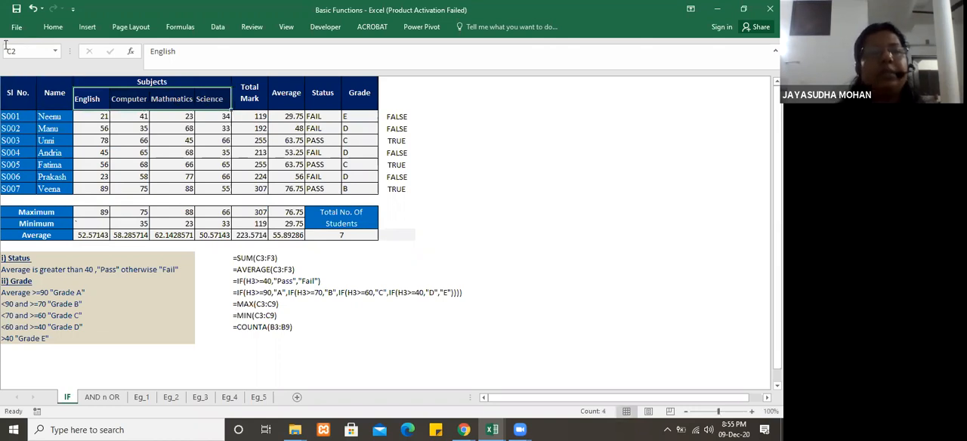
{"action": "left_click", "coordinate": [53, 26]}
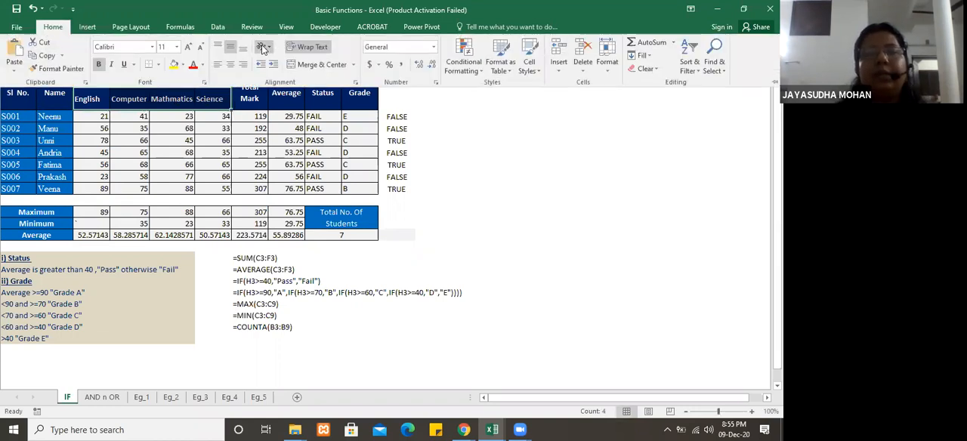
{"action": "left_click", "coordinate": [262, 49]}
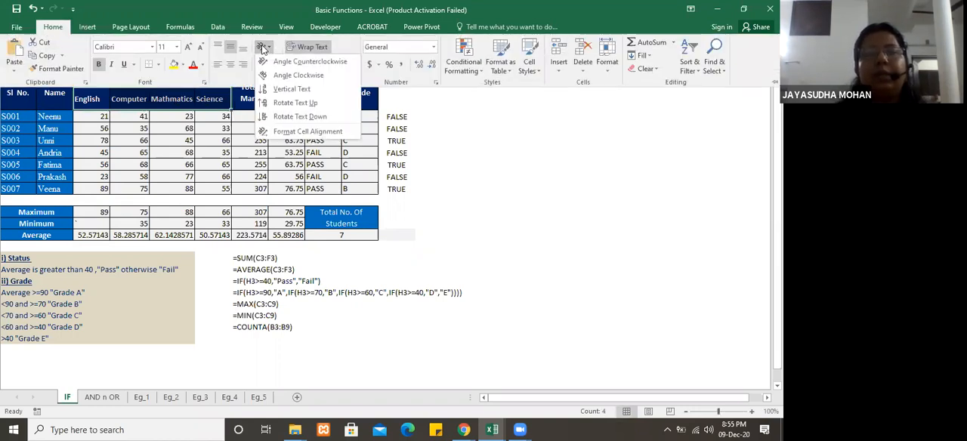
{"action": "left_click", "coordinate": [296, 62]}
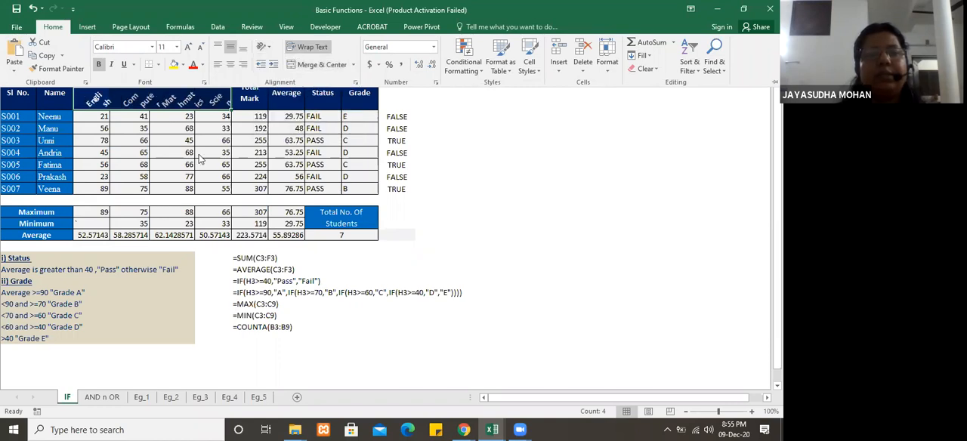
{"action": "key", "text": "Up"}
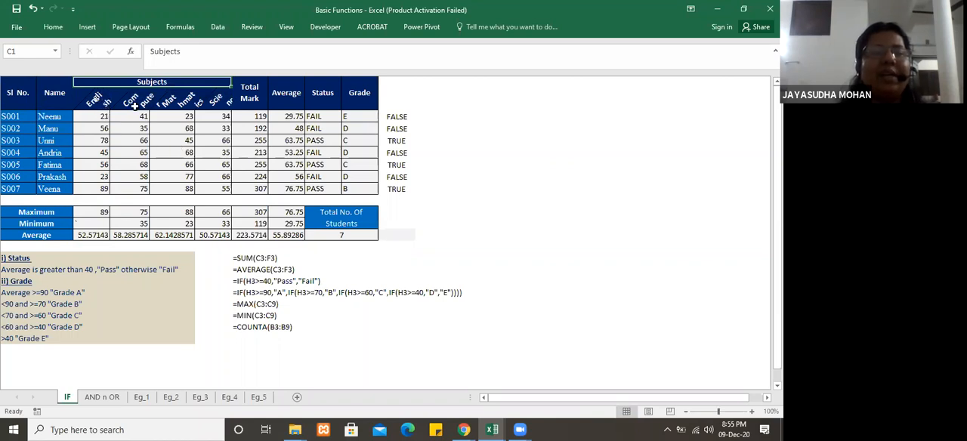
Step: Turn off text wrapping for the slanted Science heading in F2
{"action": "left_click_drag", "start_coordinate": [95, 98], "coordinate": [209, 95]}
{"action": "left_click", "coordinate": [209, 95]}
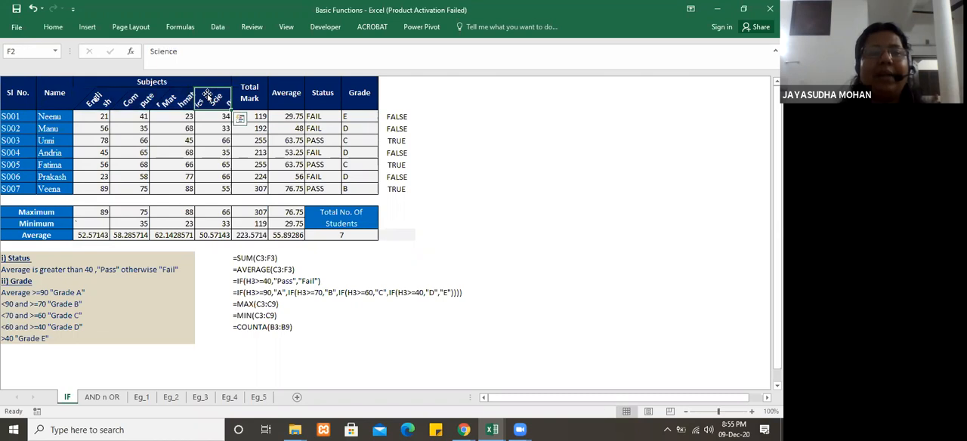
{"action": "left_click", "coordinate": [52, 28]}
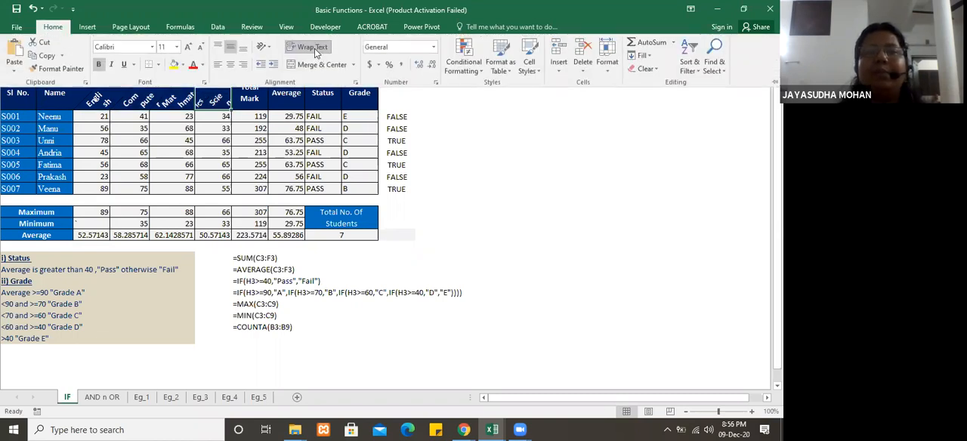
{"action": "left_click", "coordinate": [314, 48]}
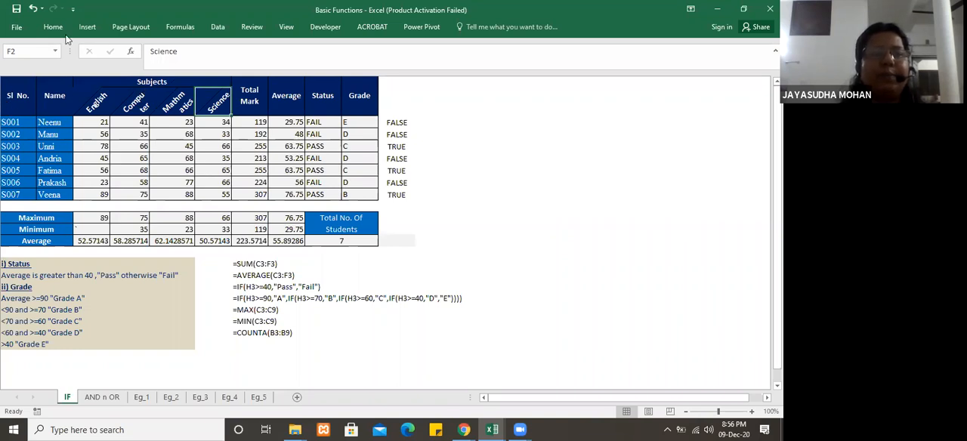
Step: Show the row and column headings on the IF sheet
{"action": "left_click", "coordinate": [284, 27]}
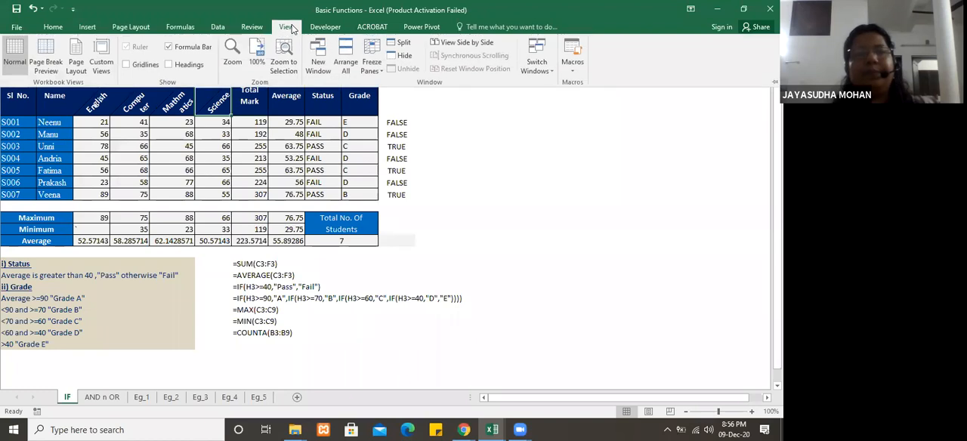
{"action": "left_click", "coordinate": [168, 63]}
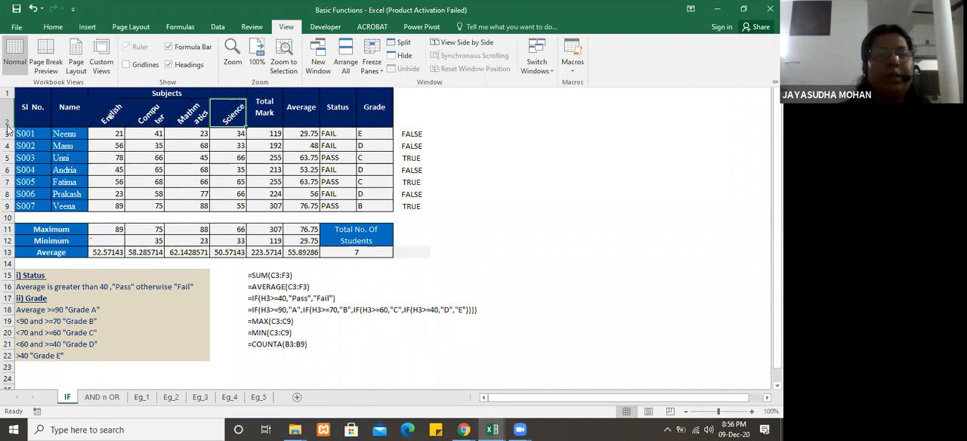
{"action": "key", "text": "ctrl+F1"}
Step: Increase the height of row 2 and widen column F to fit the slanted subject headings
{"action": "left_click_drag", "start_coordinate": [7, 126], "coordinate": [9, 144]}
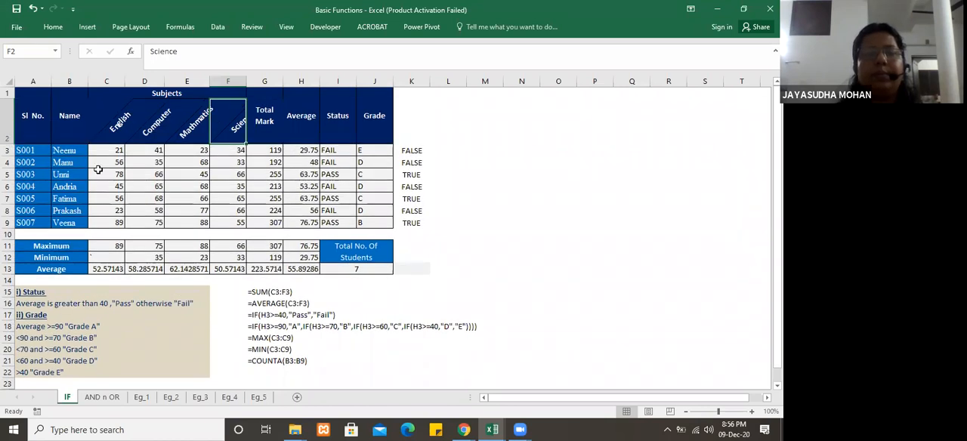
{"action": "left_click", "coordinate": [250, 182]}
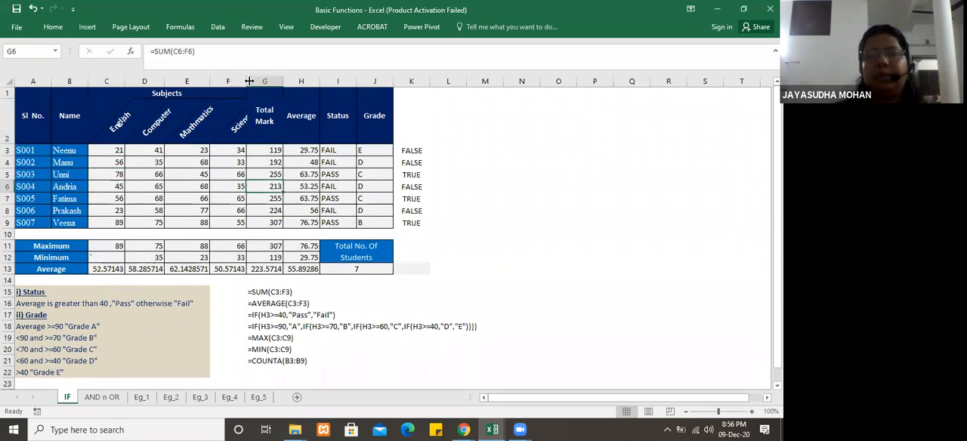
{"action": "left_click_drag", "start_coordinate": [249, 80], "coordinate": [262, 80]}
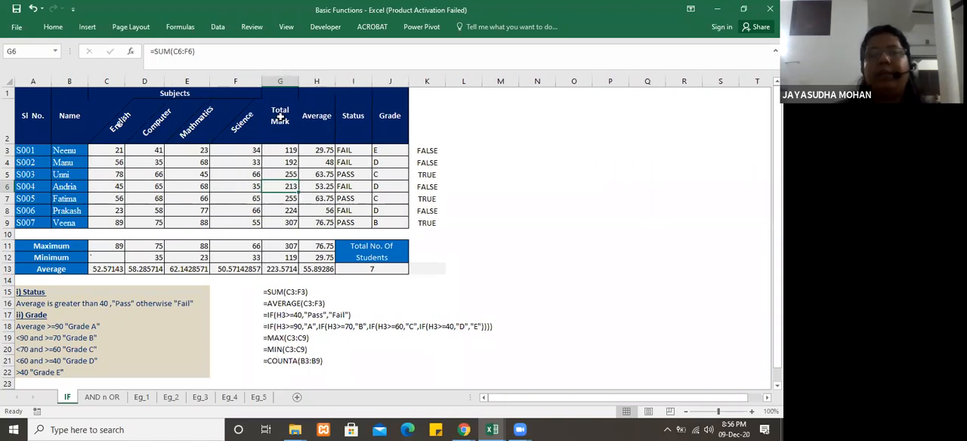
Step: Undo the row 2 and column F resizing together with the wrapping and angle changes to the subject headings
{"action": "left_click", "coordinate": [180, 164]}
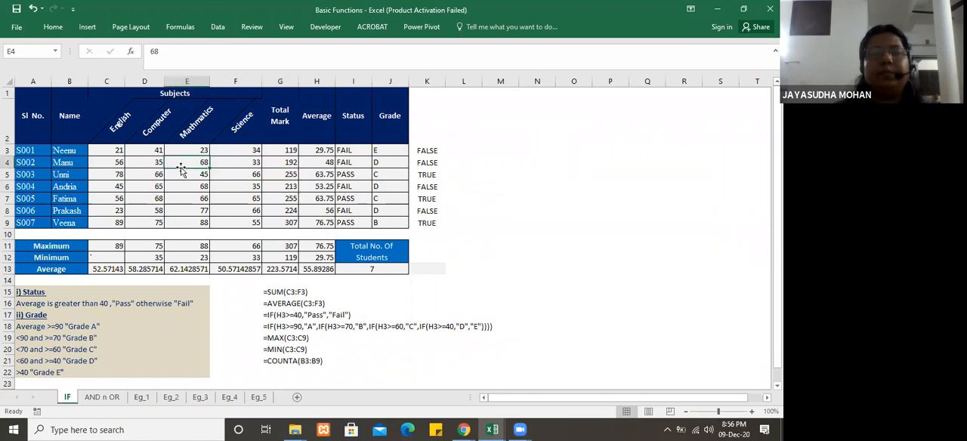
{"action": "key", "text": "ctrl+z"}
{"action": "key", "text": "ctrl+z"}
{"action": "key", "text": "ctrl+z"}
{"action": "key", "text": "ctrl+z"}
{"action": "key", "text": "ctrl+z"}
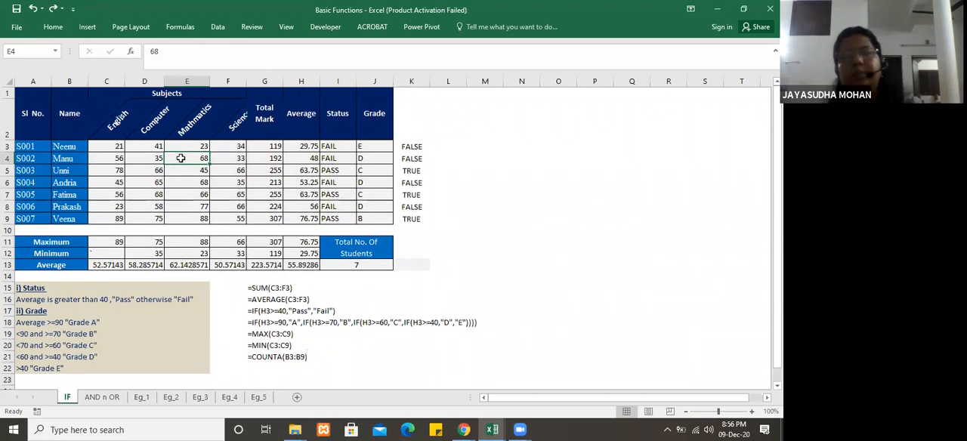
{"action": "key", "text": "ctrl+z"}
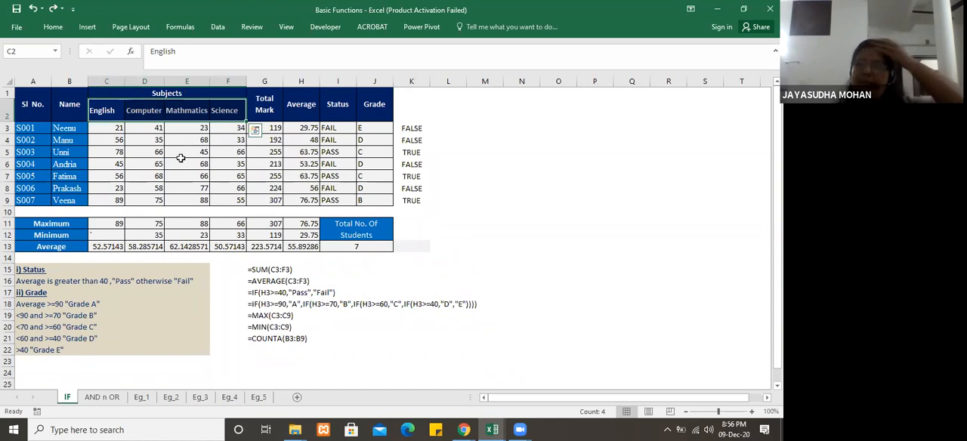
Step: Clear the TRUE/FALSE test results in K3:K9 beside the Grade column
{"action": "left_click", "coordinate": [234, 163]}
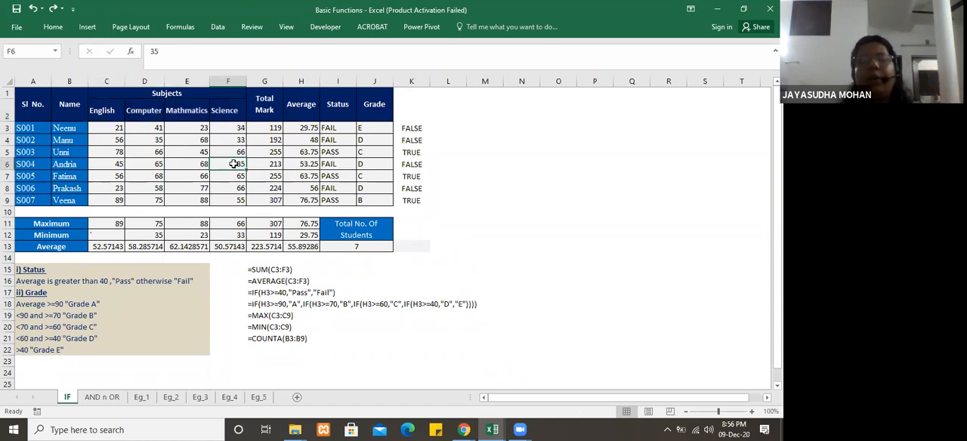
{"action": "left_click", "coordinate": [387, 163]}
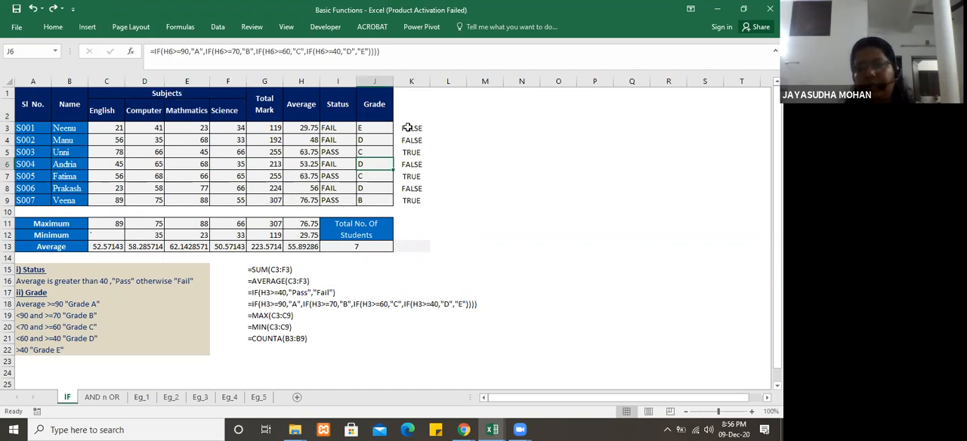
{"action": "left_click", "coordinate": [407, 128]}
{"action": "key", "text": "Delete"}
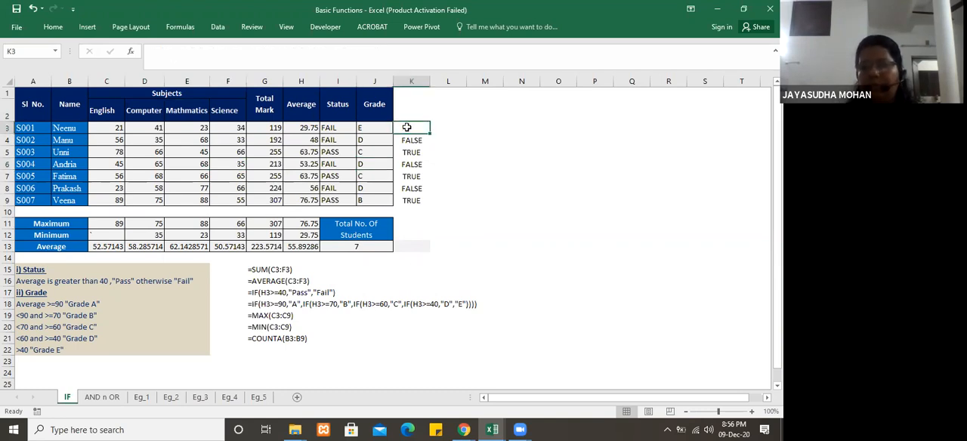
{"action": "key", "text": "shift+Down"}
{"action": "key", "text": "shift+Down"}
{"action": "key", "text": "shift+Down"}
{"action": "key", "text": "shift+Down"}
{"action": "key", "text": "shift+Down"}
{"action": "key", "text": "shift+Down"}
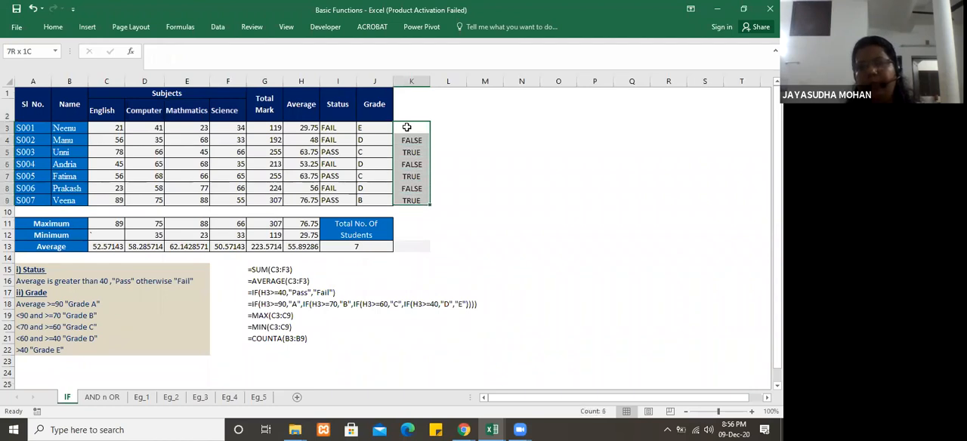
{"action": "key", "text": "Delete"}
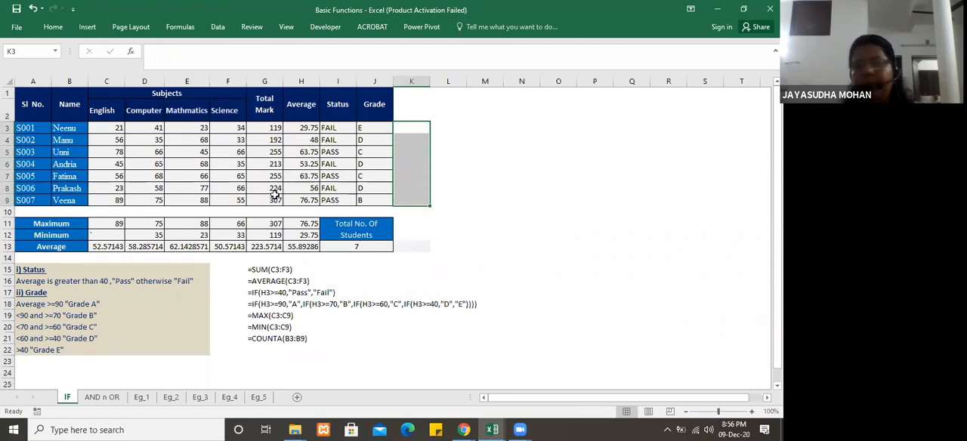
Step: Examine the sample formulas listed below the marks table, especially the nested IF grade formula in G18
{"action": "left_click", "coordinate": [289, 175]}
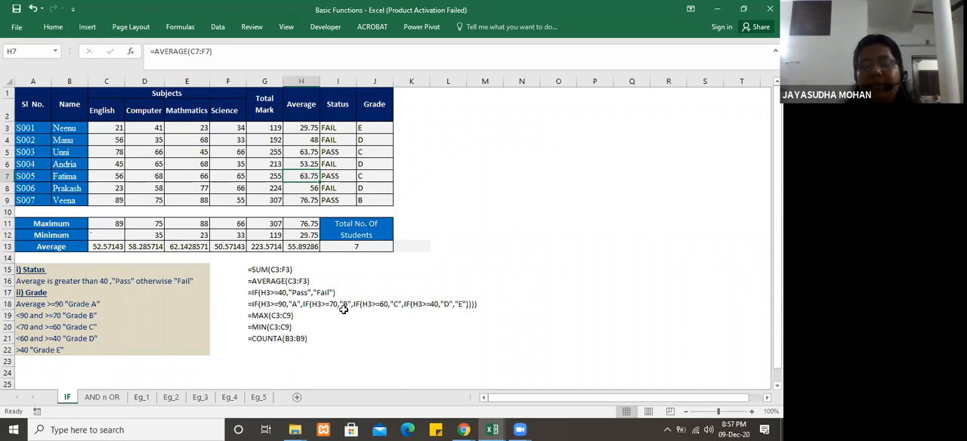
{"action": "left_click", "coordinate": [310, 326]}
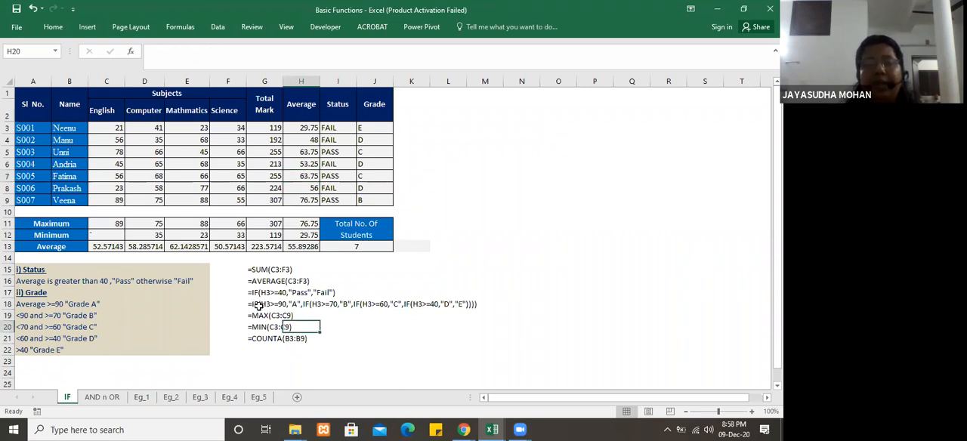
{"action": "left_click", "coordinate": [256, 305]}
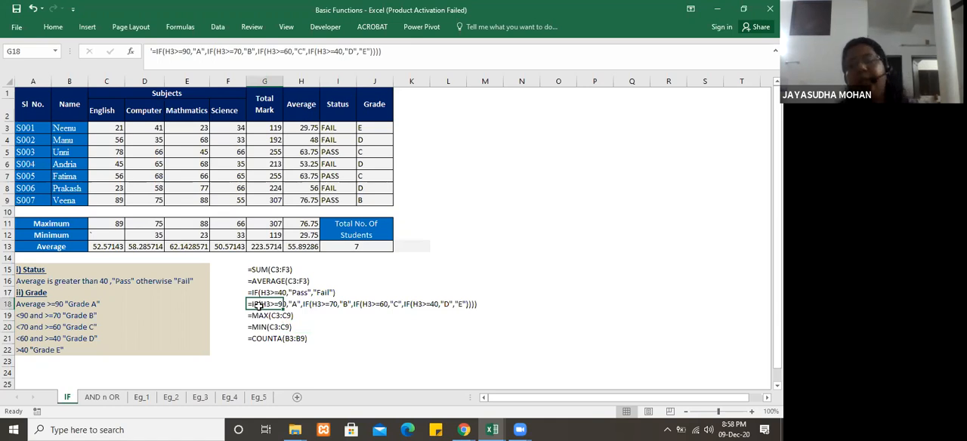
{"action": "left_click", "coordinate": [302, 312]}
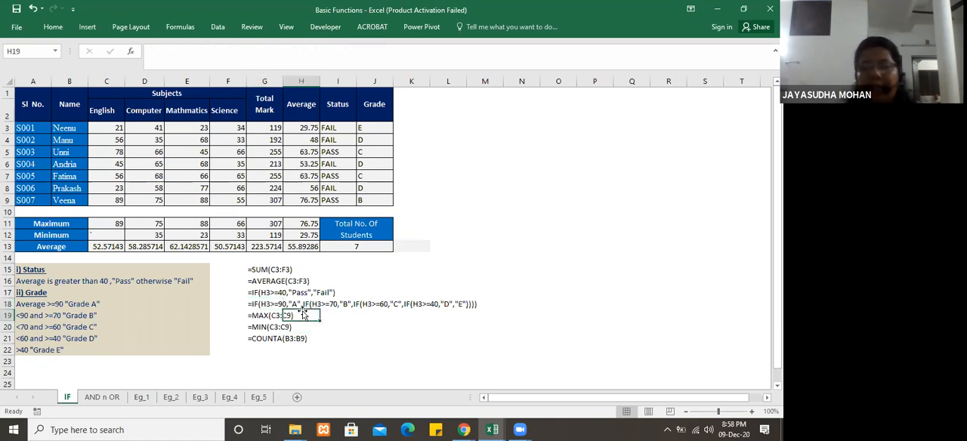
{"action": "left_click", "coordinate": [261, 303]}
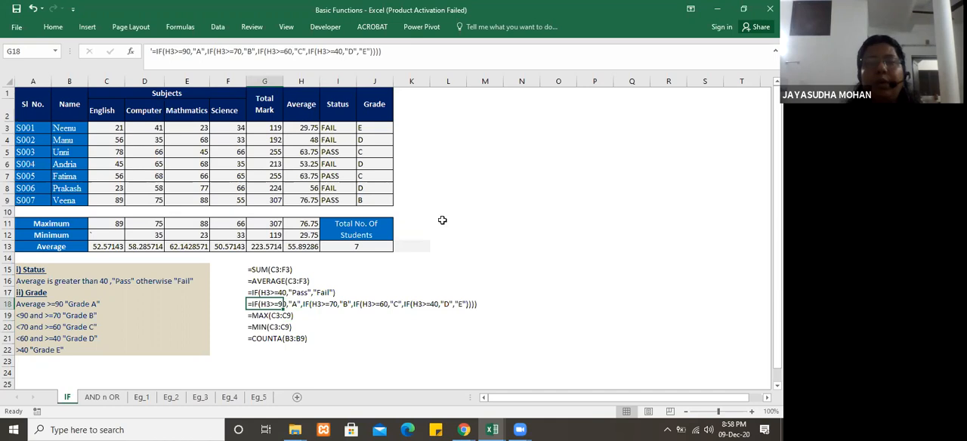
{"action": "left_click", "coordinate": [345, 349]}
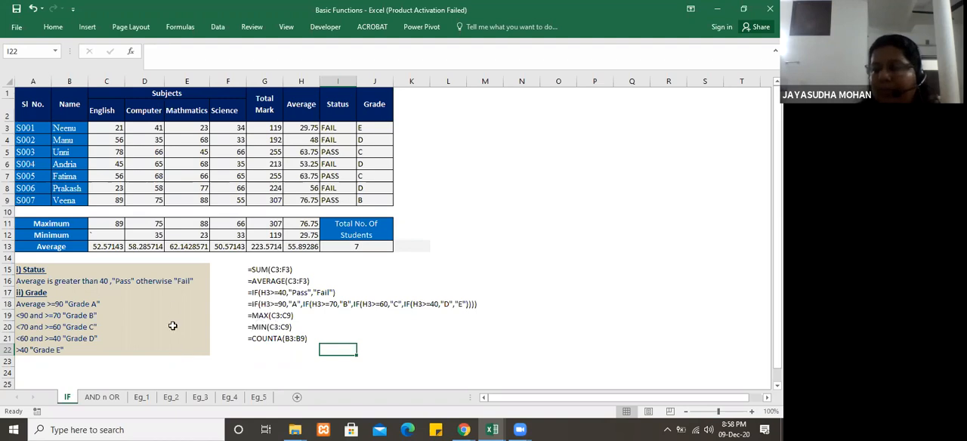
Step: Open the Eg_1 sheet and inspect the exchange rate in F3 and the Purchase Price (Dhs) formula in D3
{"action": "left_click", "coordinate": [141, 397]}
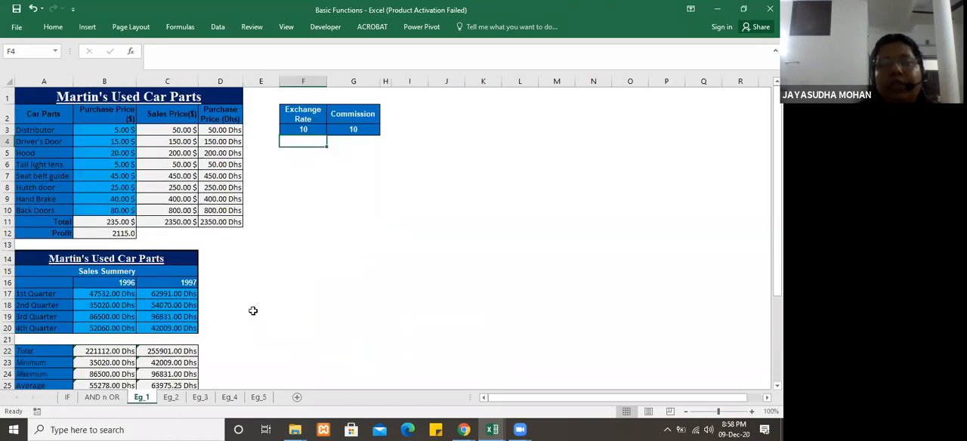
{"action": "key", "text": "Down"}
{"action": "key", "text": "Up"}
{"action": "key", "text": "Up"}
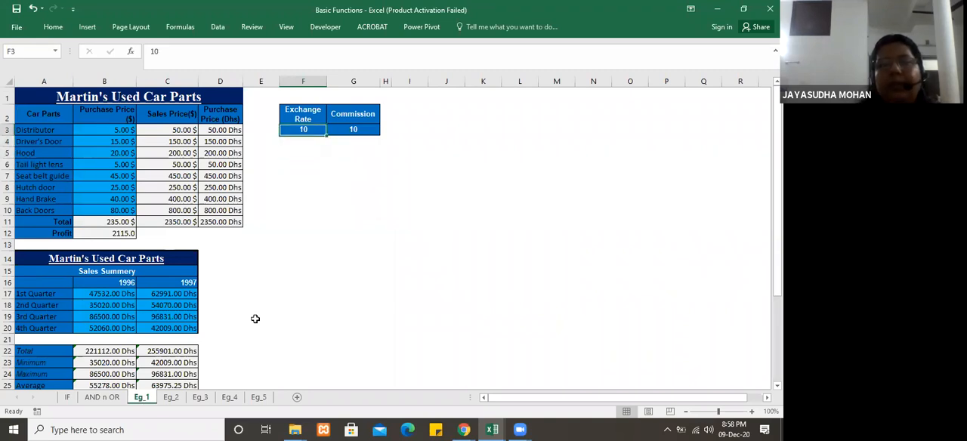
{"action": "key", "text": "Left"}
{"action": "key", "text": "Left"}
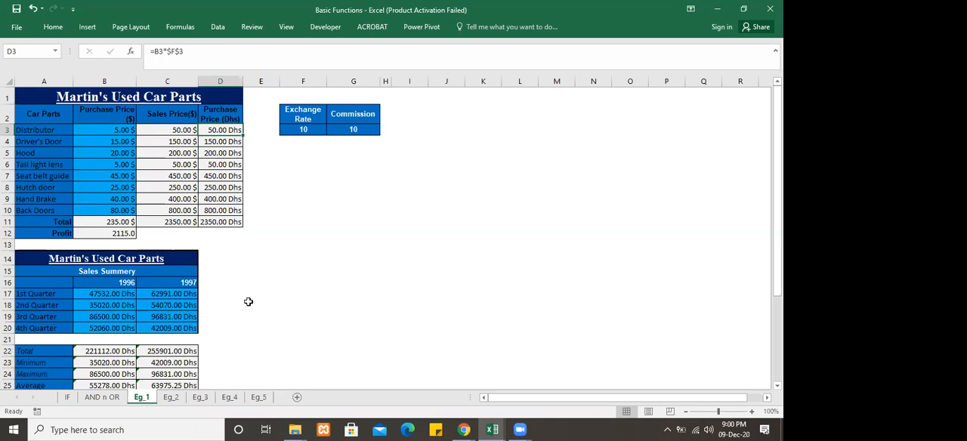
{"action": "left_click", "coordinate": [355, 257]}
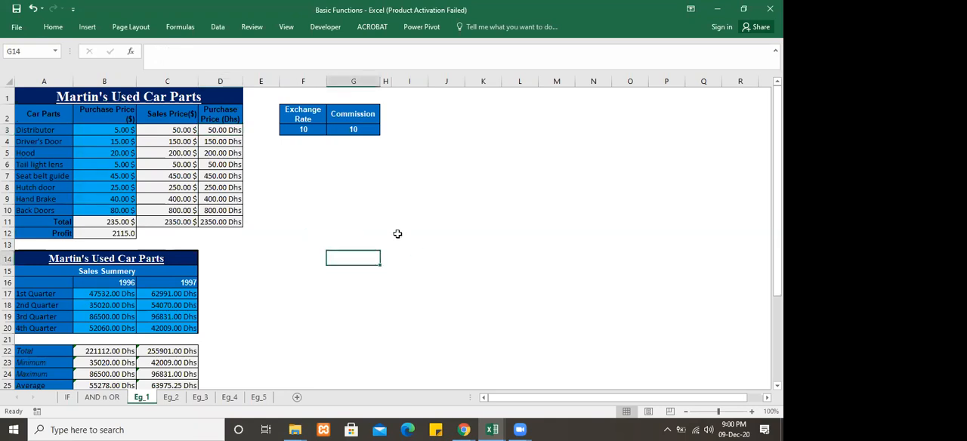
{"action": "left_click", "coordinate": [398, 234]}
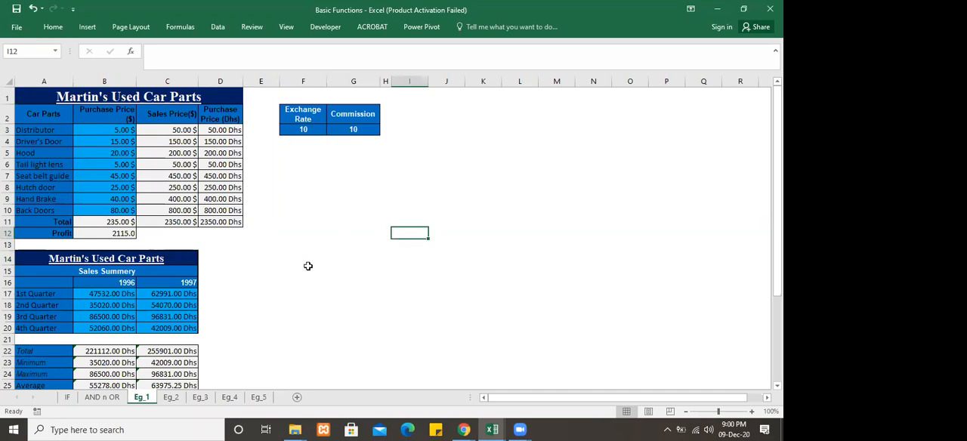